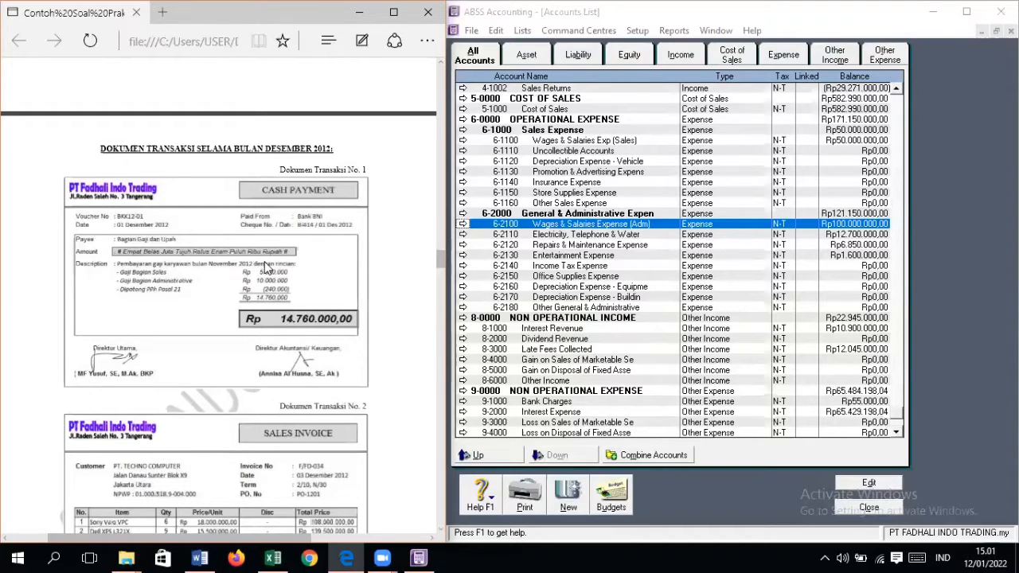
Step: Look through the December 2012 transaction documents up to the year-end adjustment memo and back to transaction document No. 1
scroll(274, 270, down, 7)
scroll(275, 269, down, 20)
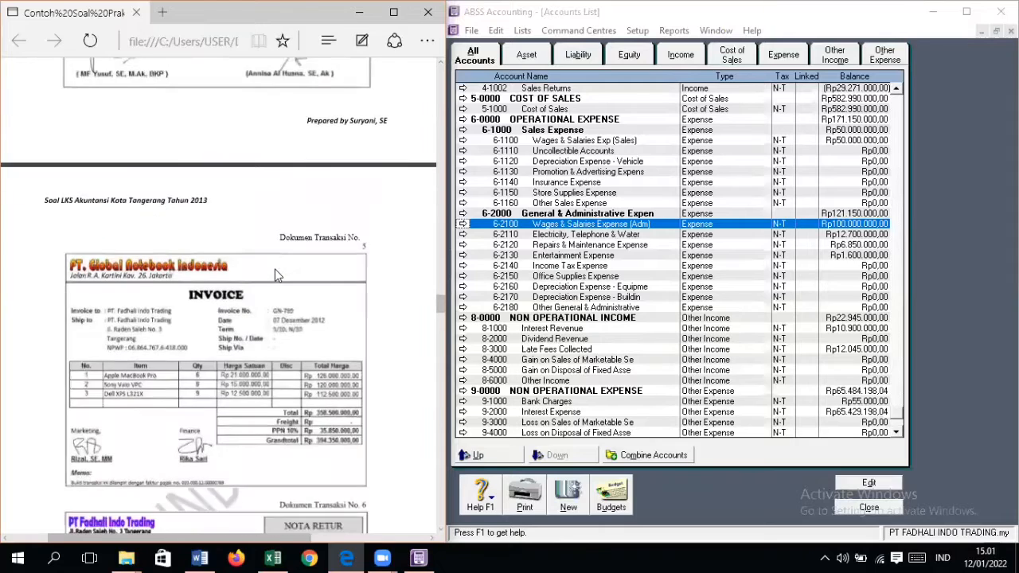
scroll(275, 275, down, 20)
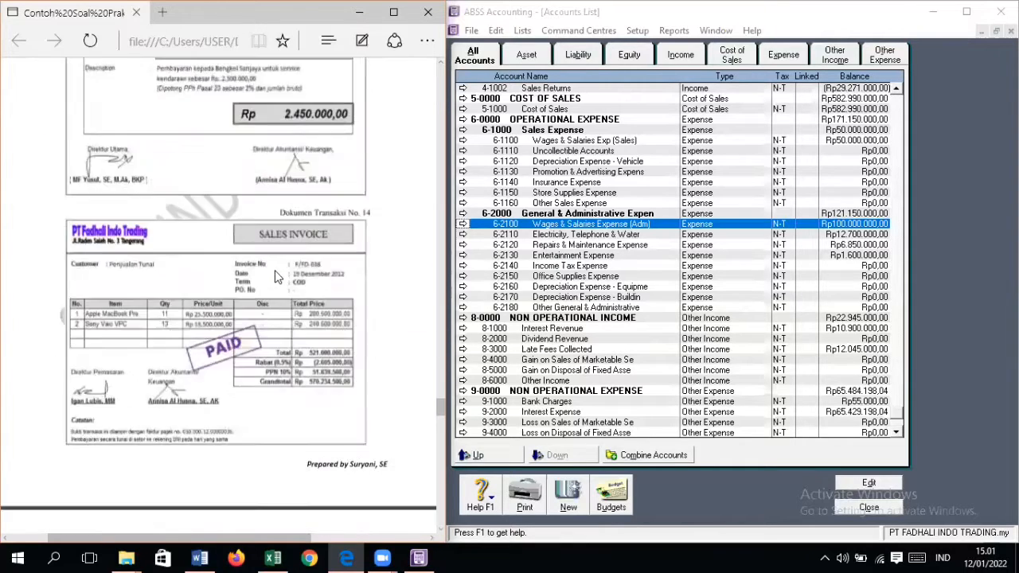
scroll(275, 271, down, 5)
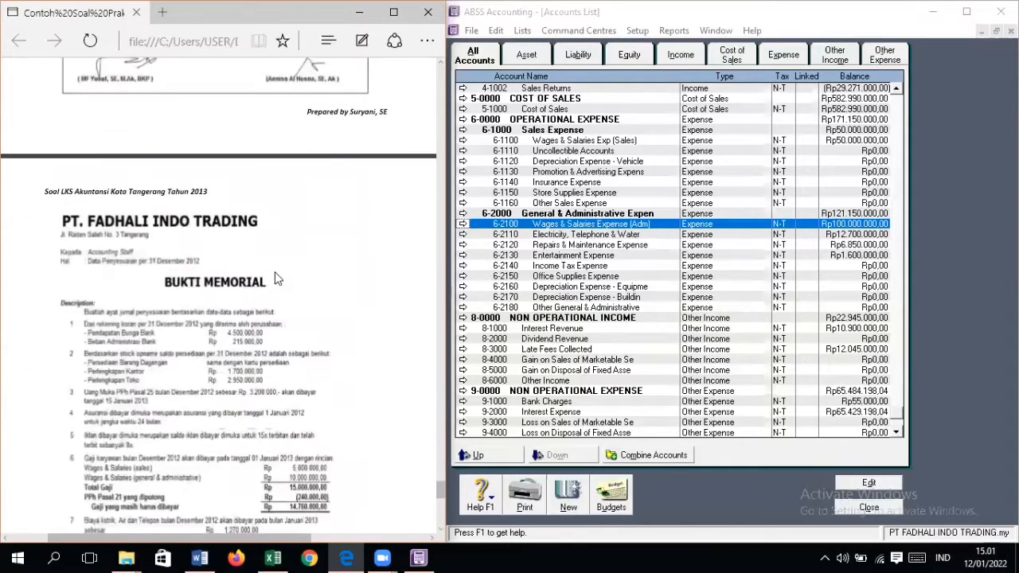
scroll(275, 271, up, 9)
scroll(285, 293, up, 15)
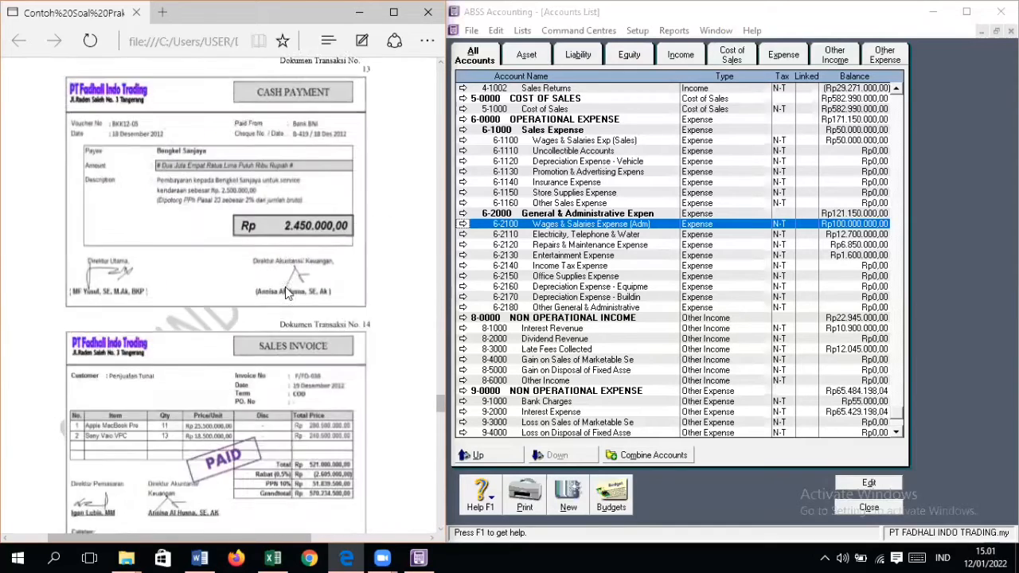
scroll(285, 300, up, 13)
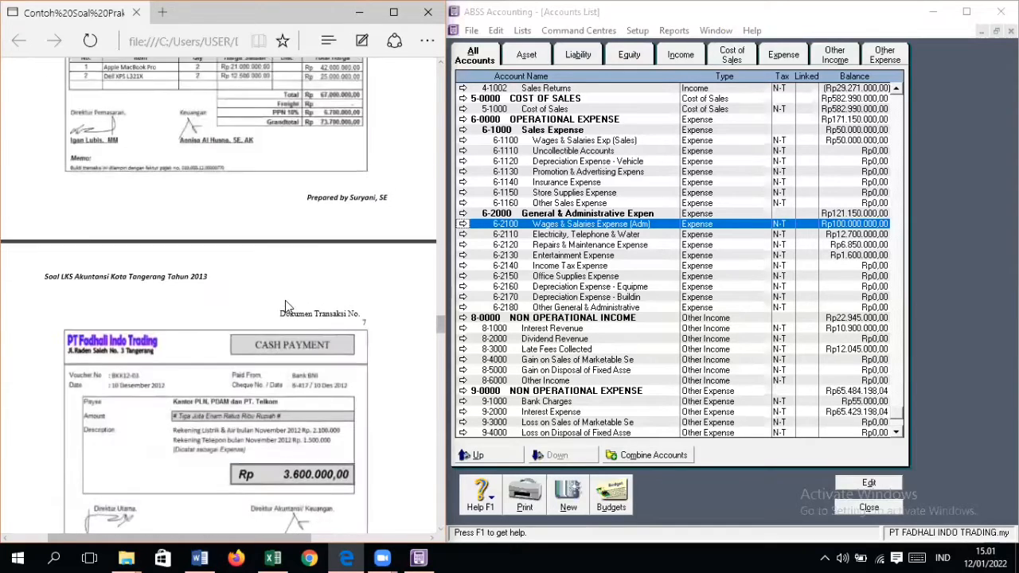
scroll(285, 301, up, 6)
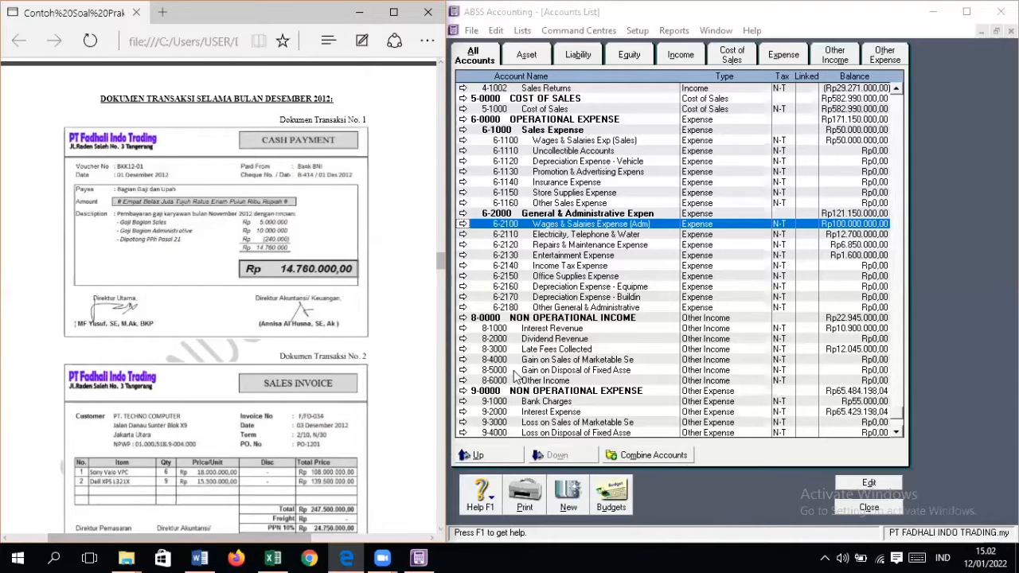
Step: Review the asset, liability and equity accounts in the accounts list and the account balance details in the exercise document
scroll(515, 377, up, 9)
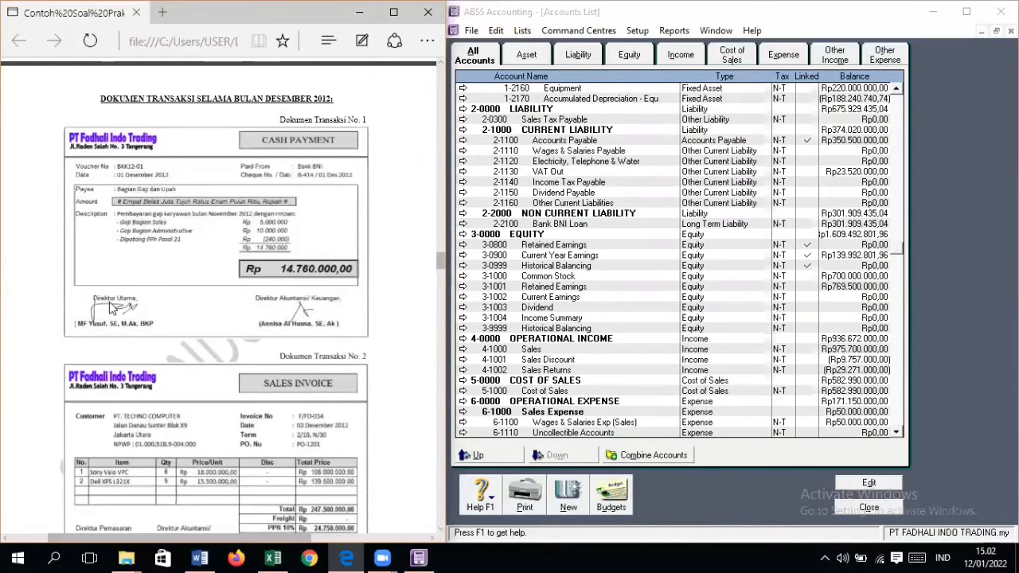
scroll(152, 322, up, 8)
scroll(152, 323, down, 2)
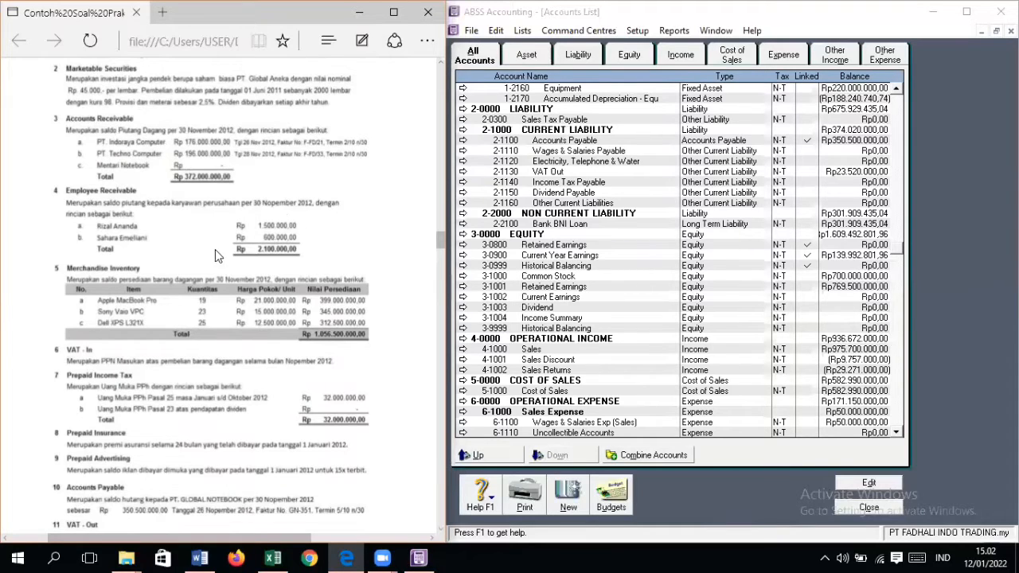
scroll(269, 249, down, 10)
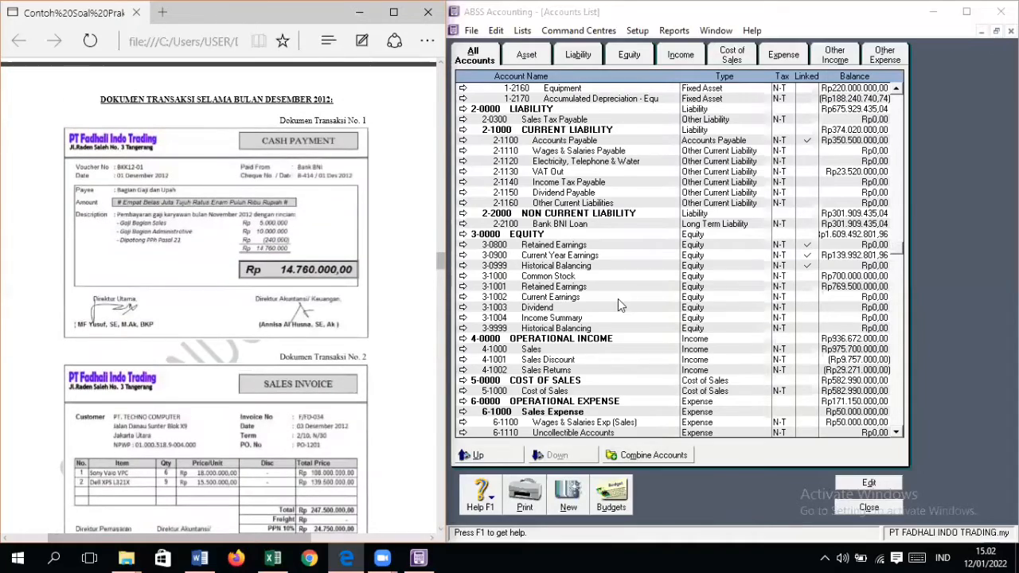
scroll(618, 299, up, 8)
scroll(620, 311, down, 6)
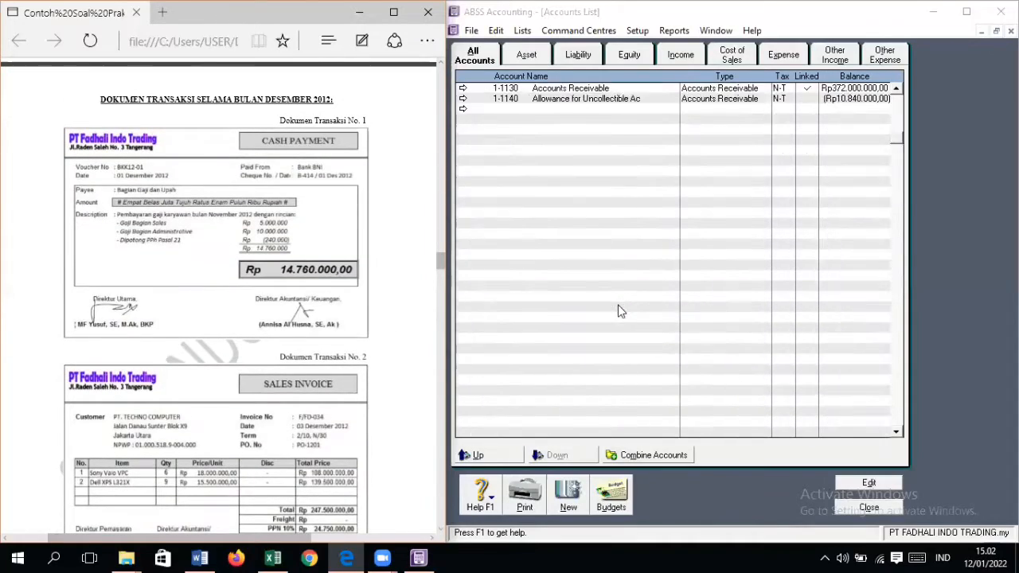
scroll(621, 311, down, 4)
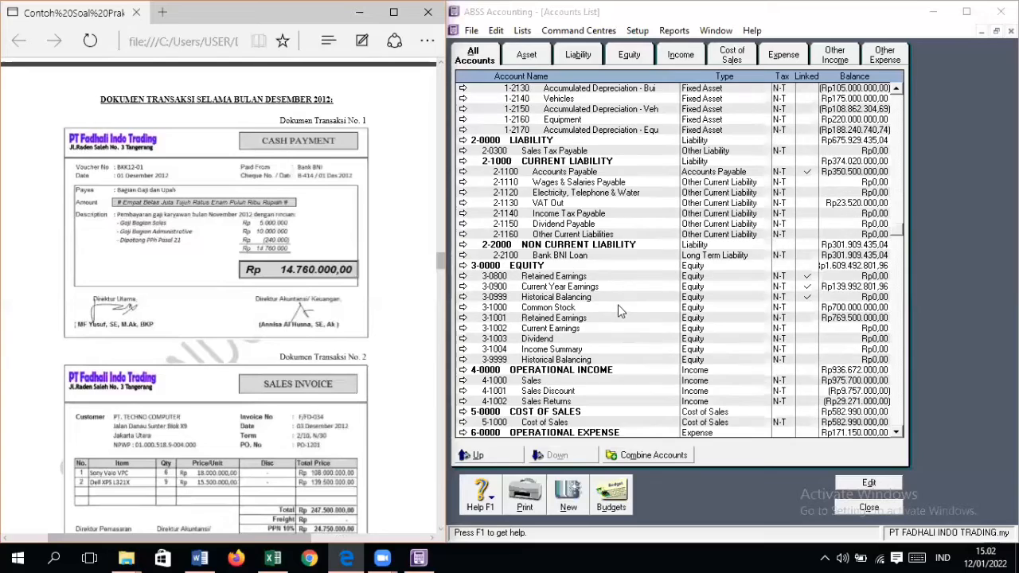
Step: Examine the sales and administrative wages expense accounts, 6-1100 and 6-2100, in the accounts list
scroll(618, 334, down, 1)
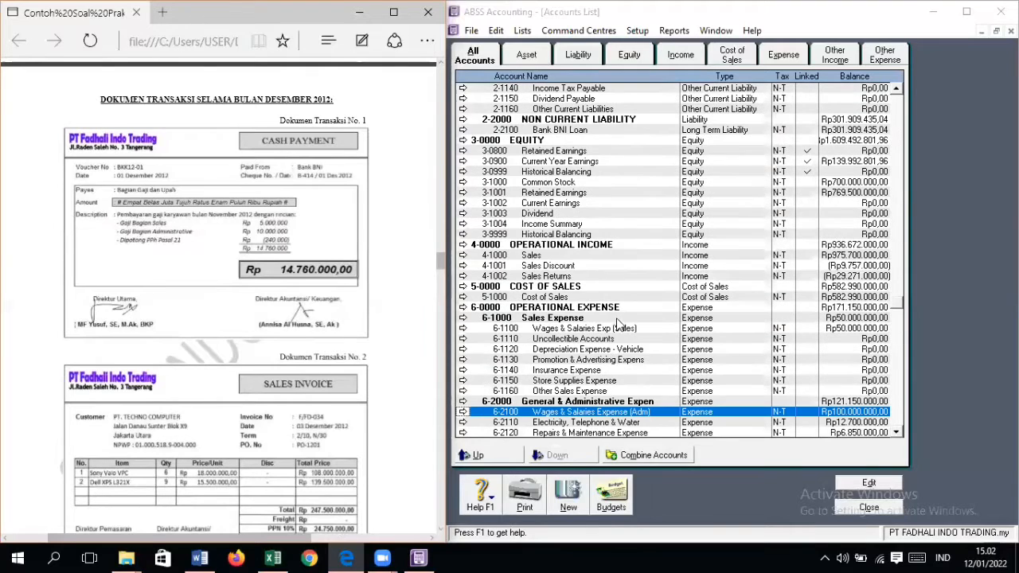
scroll(629, 335, down, 2)
click(612, 267)
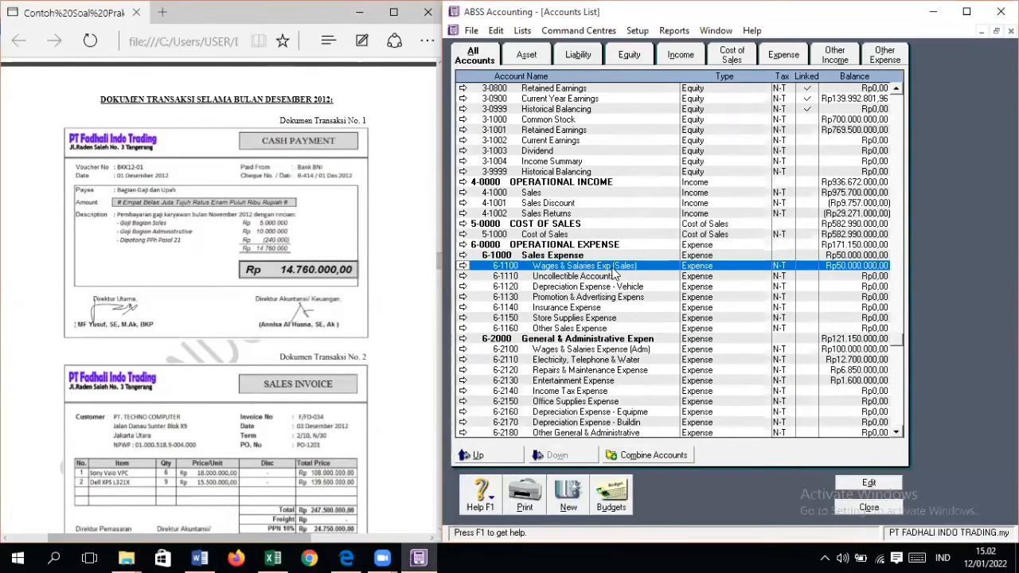
click(618, 349)
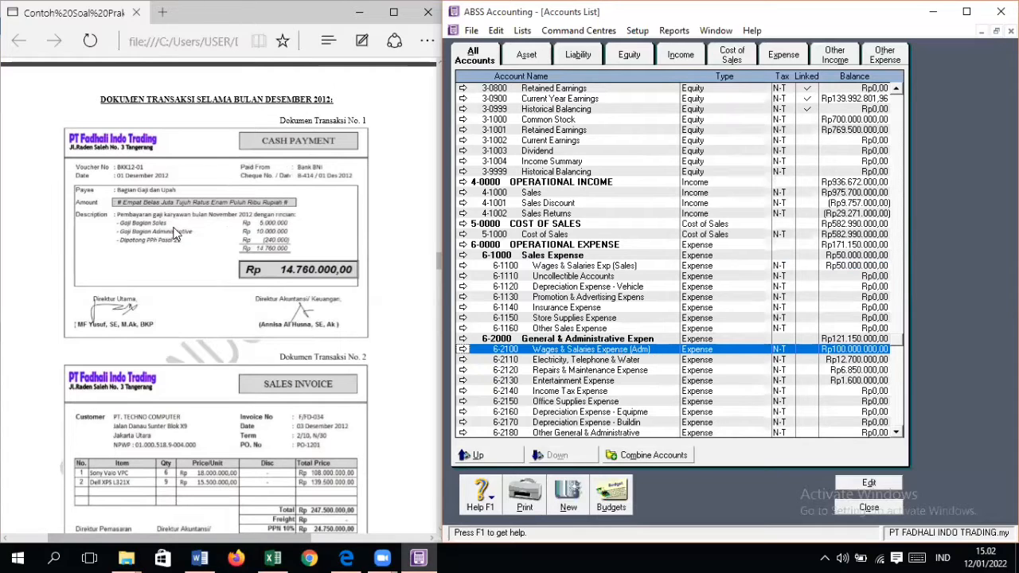
click(570, 266)
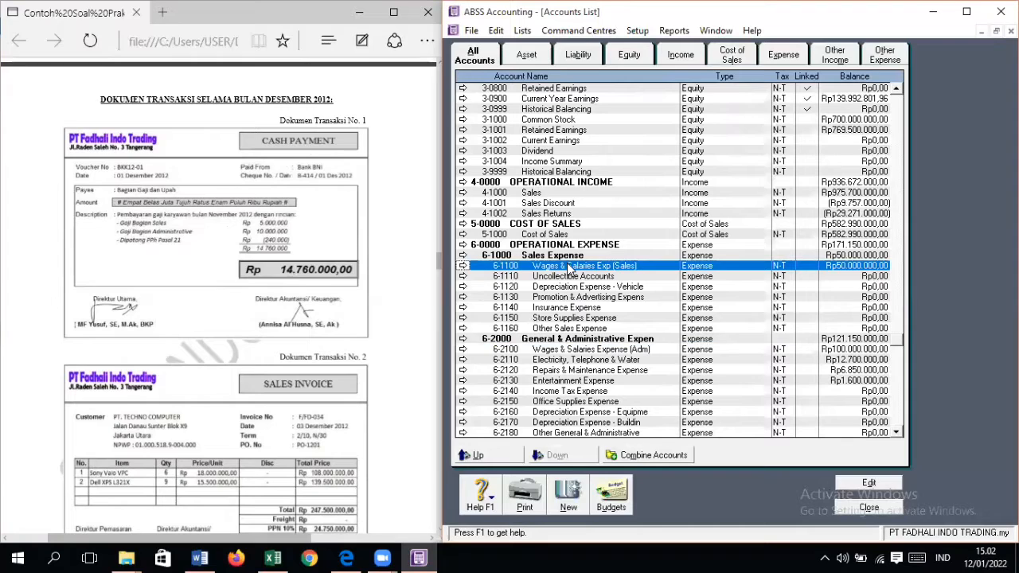
click(605, 350)
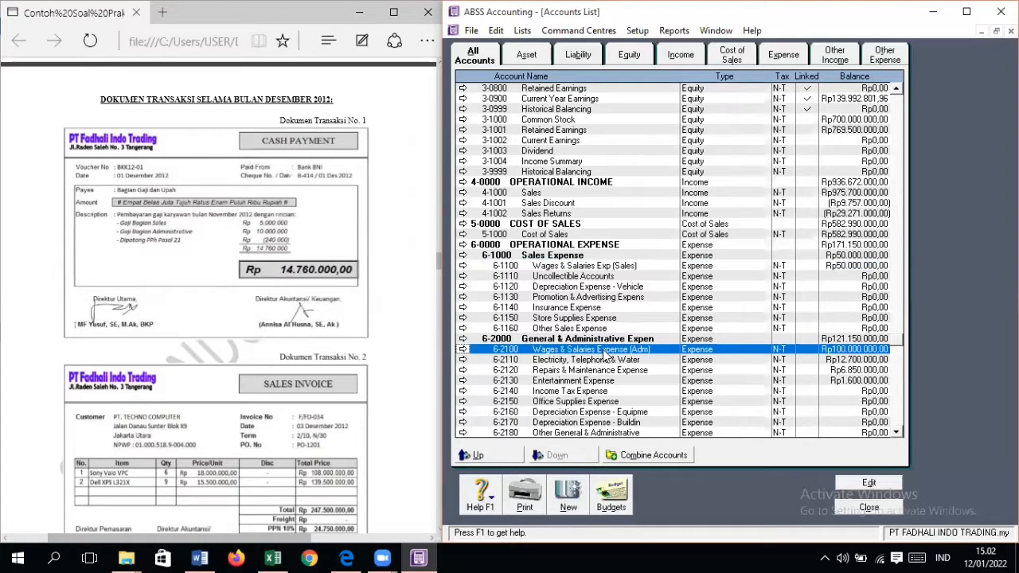
click(618, 267)
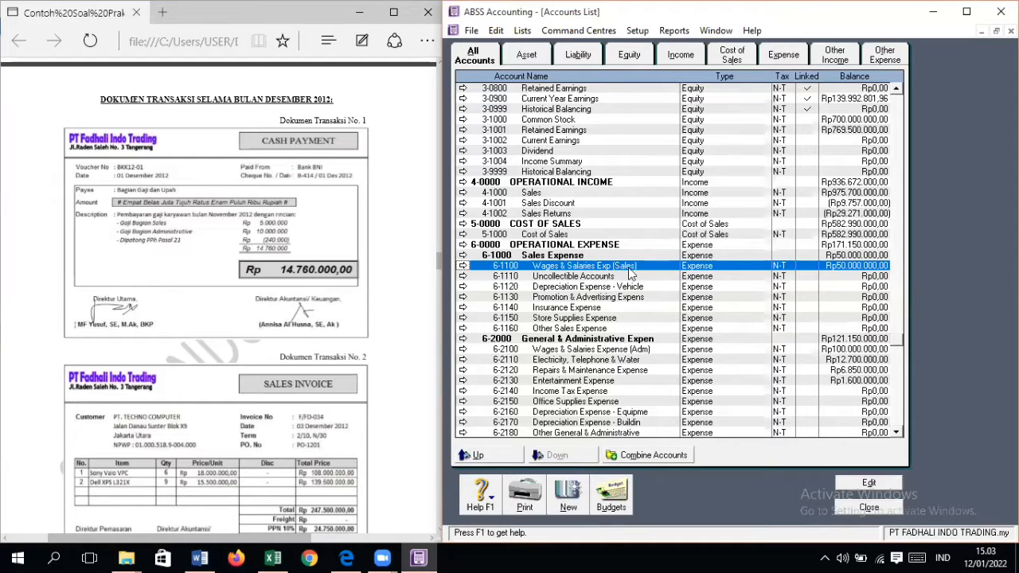
click(641, 352)
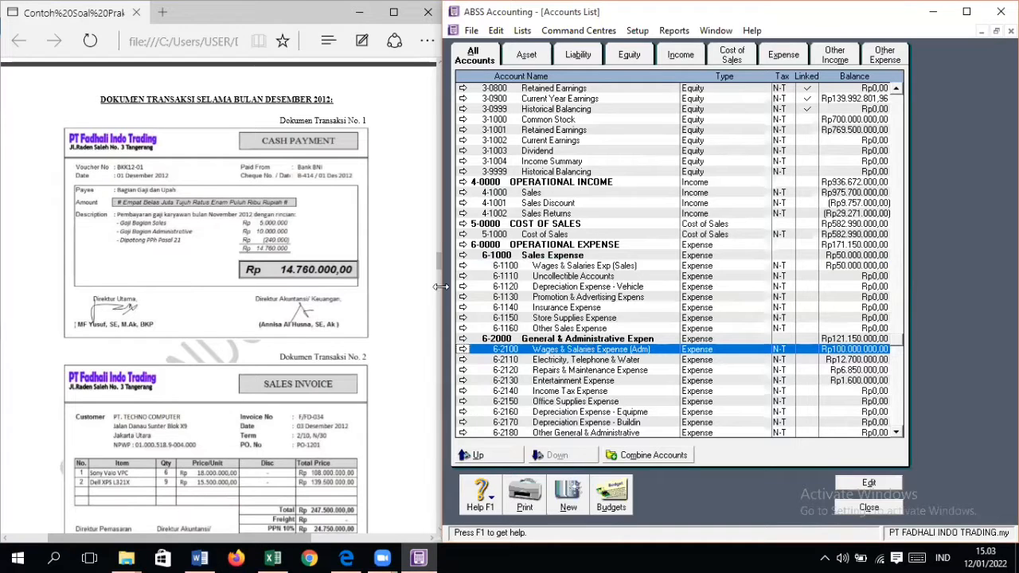
Step: Close the accounts list and start a Spend Money transaction in Banking, paid from account 1-1110 Cash In Bank
click(869, 508)
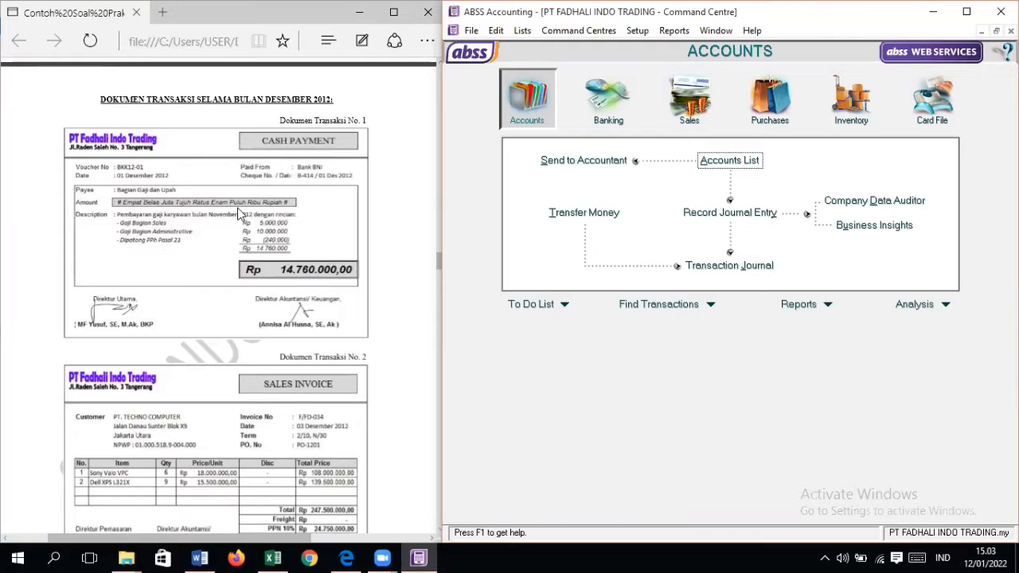
click(708, 103)
click(768, 100)
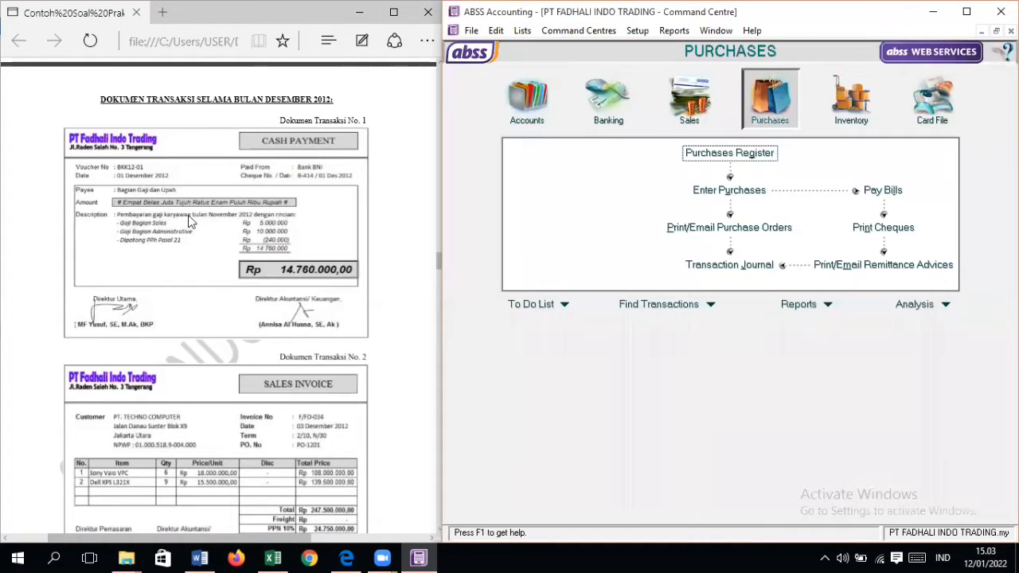
click(593, 117)
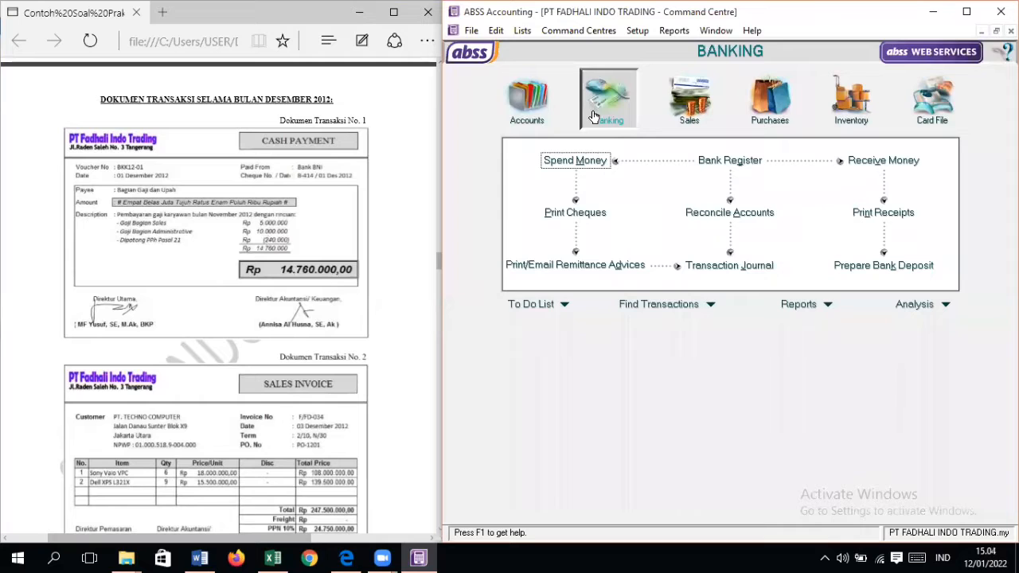
click(597, 160)
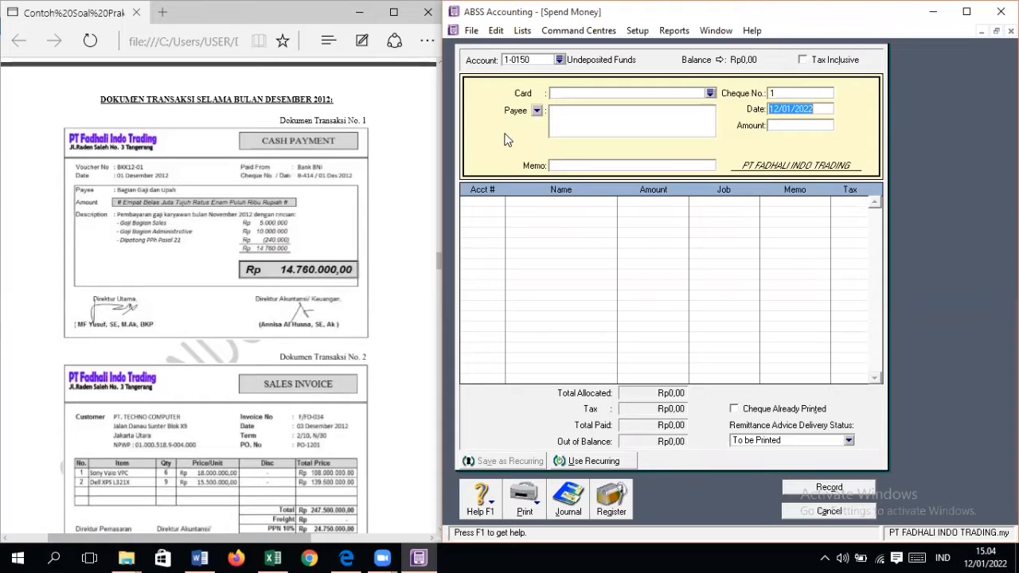
click(561, 60)
double_click(605, 221)
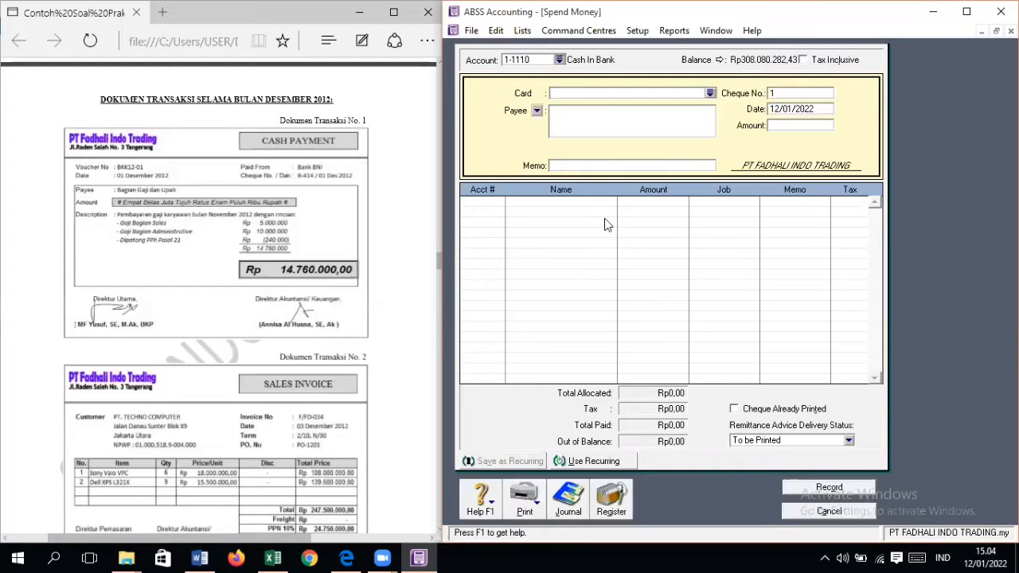
Step: Set the payment's cheque number to B-414 and its date to 01/12/2012
click(819, 95)
text(b-41)
key(BackSpace)
key(BackSpace)
key(BackSpace)
key(BackSpace)
text(B-414)
key(Tab)
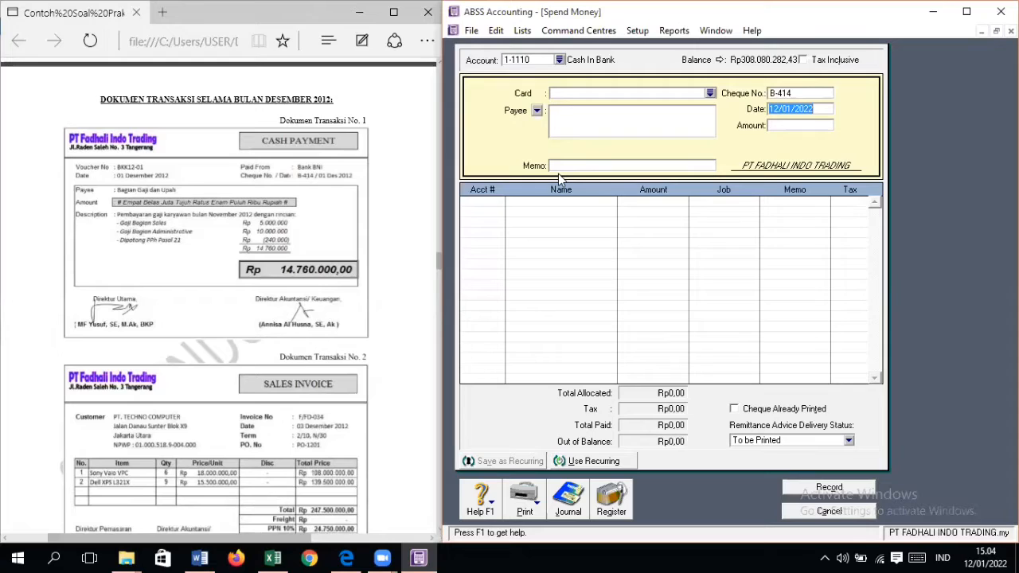
text(01/12/2012)
key(Tab)
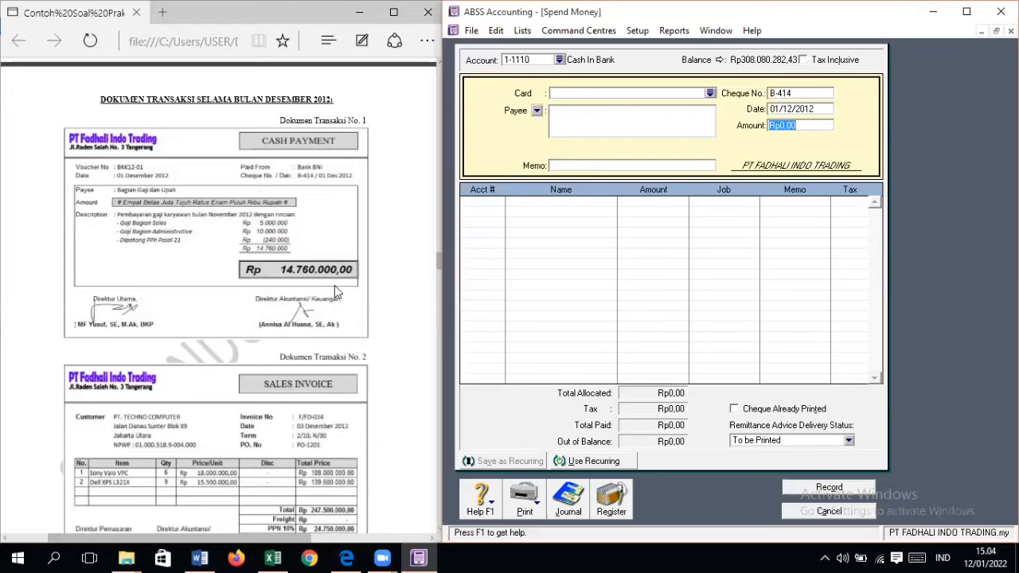
Step: Set the payment amount to Rp14.760.000,00
text(1276000)
key(BackSpace)
key(BackSpace)
key(BackSpace)
key(BackSpace)
key(BackSpace)
key(BackSpace)
text(14)
key(BackSpace)
key(BackSpace)
text(4760000)
key(Tab)
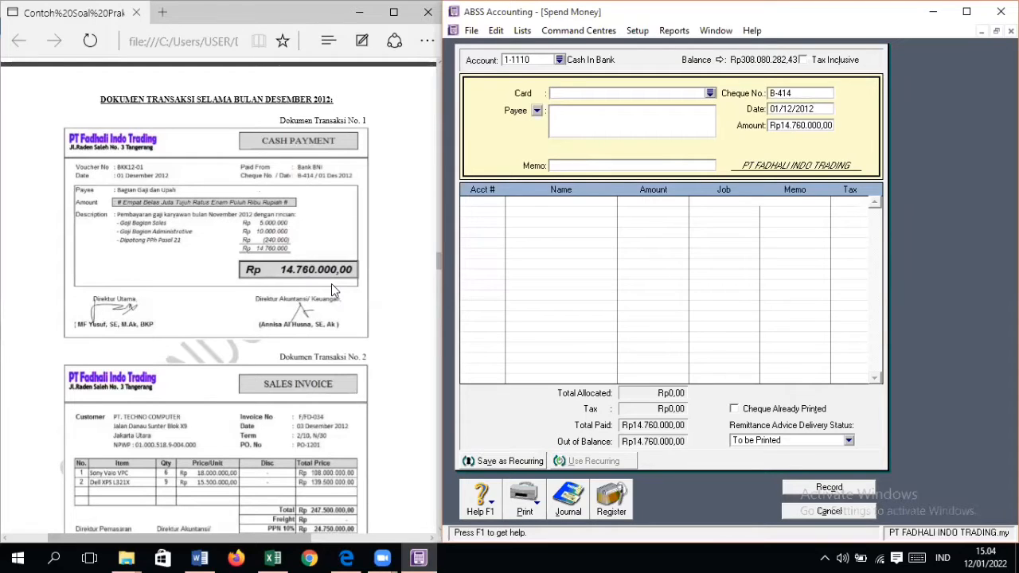
Step: Enter the payment memo "PEMBAYARAN GAJI KARYAWAN BULAN NOV", leaving the card and payee blank
key(Tab)
key(Tab)
key(Tab)
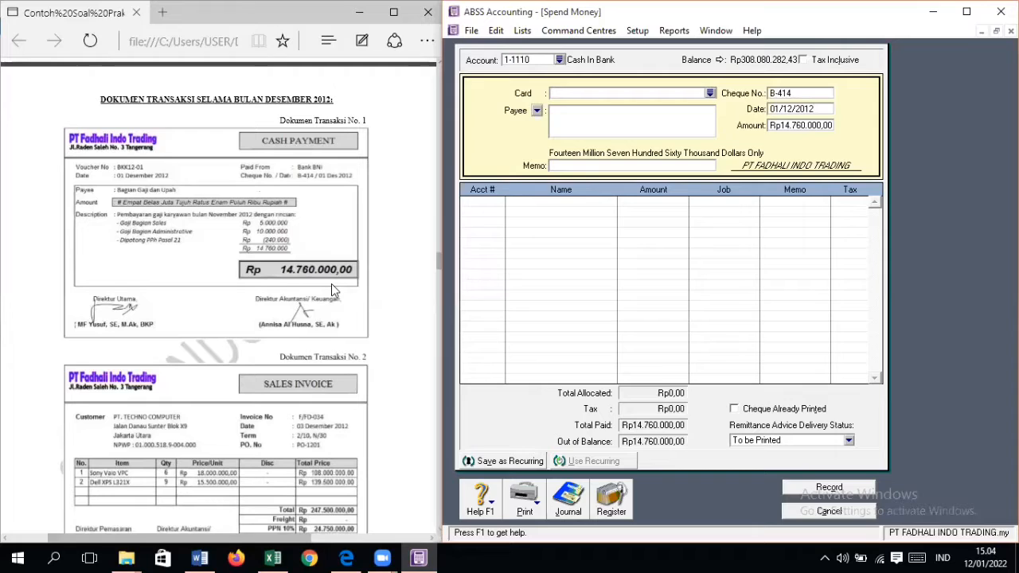
text(PEMBAYARAN GAJI)
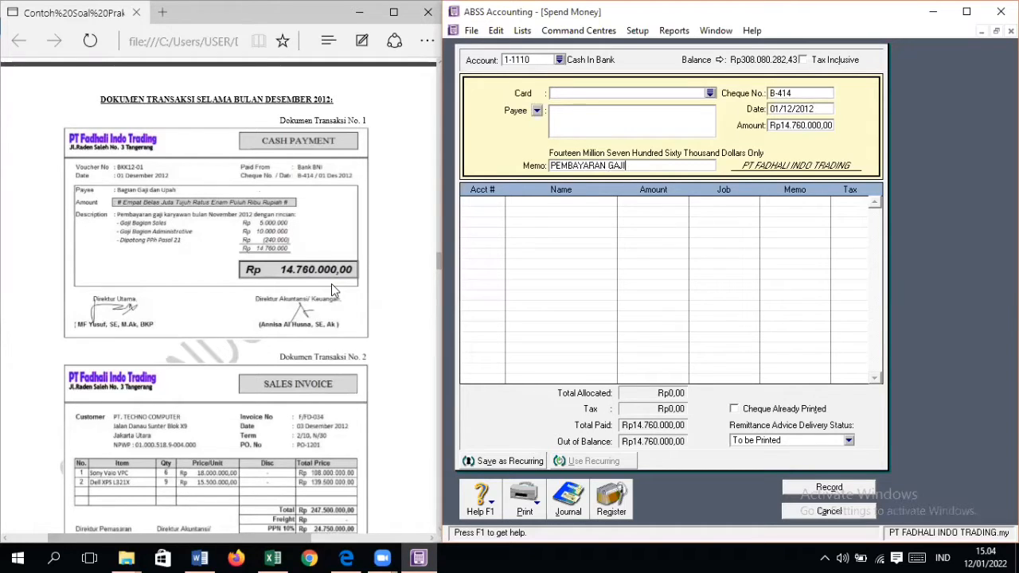
text( KARYAWAN)
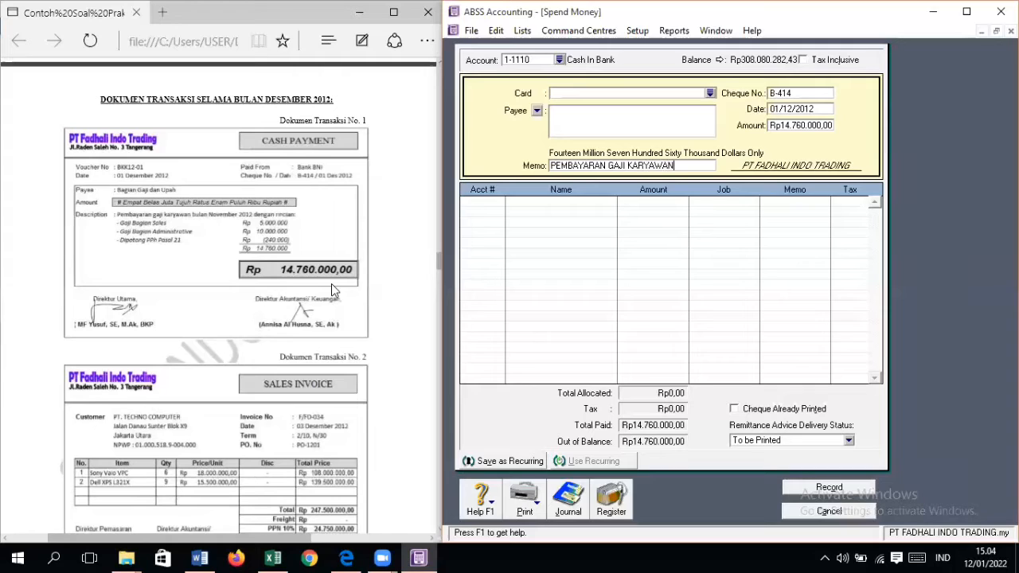
text( BULAN NOV 12)
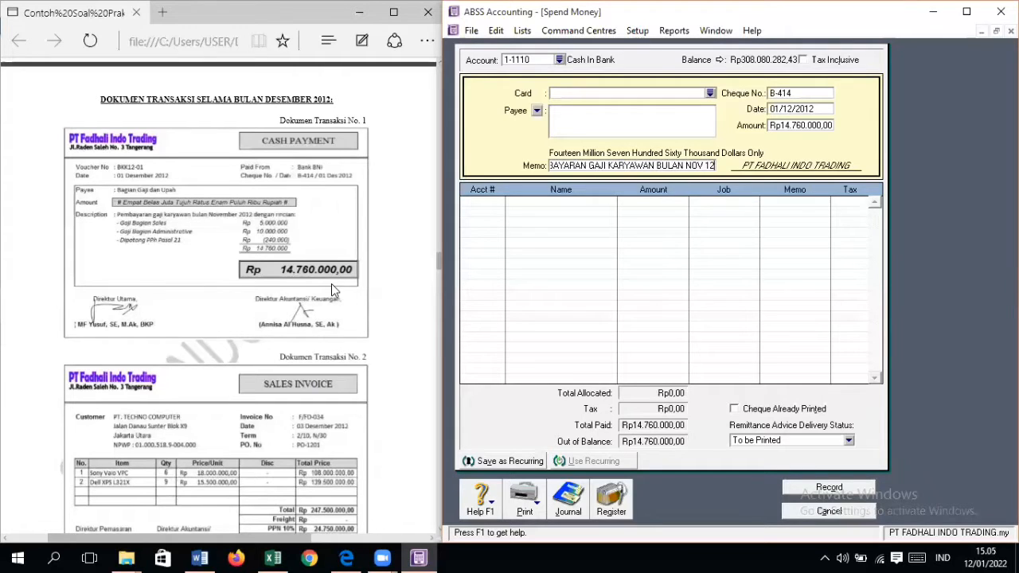
key(Tab)
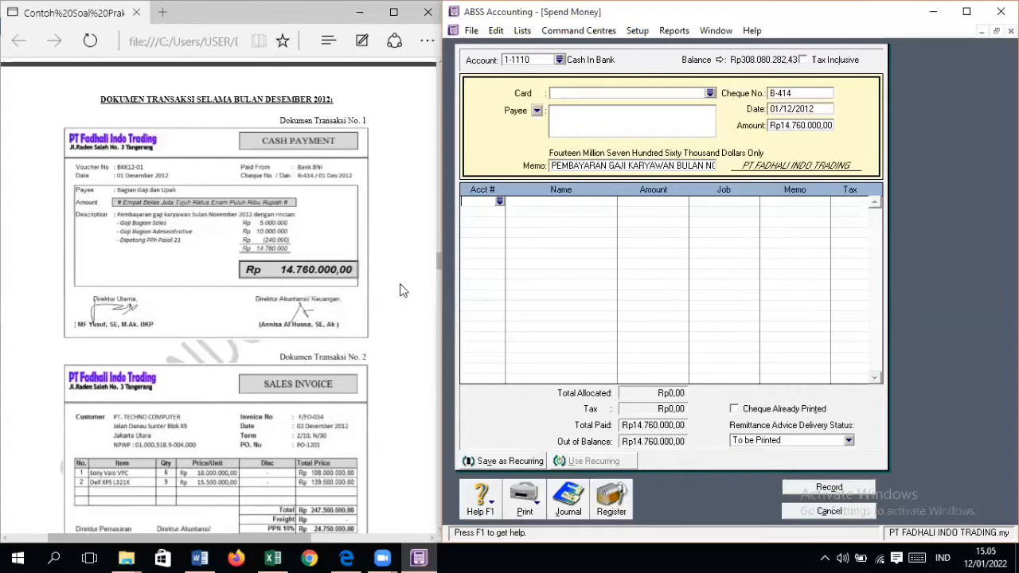
Step: Check the wages payable and wages expense accounts in the exercise's trial balance and return to transaction document No. 1
scroll(402, 298, down, 10)
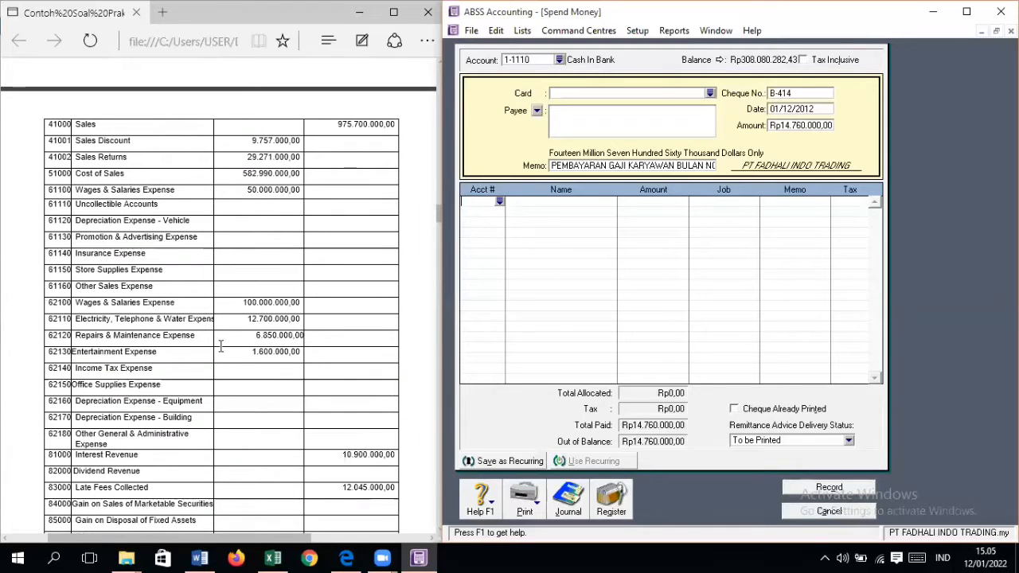
scroll(246, 346, down, 2)
scroll(246, 346, up, 10)
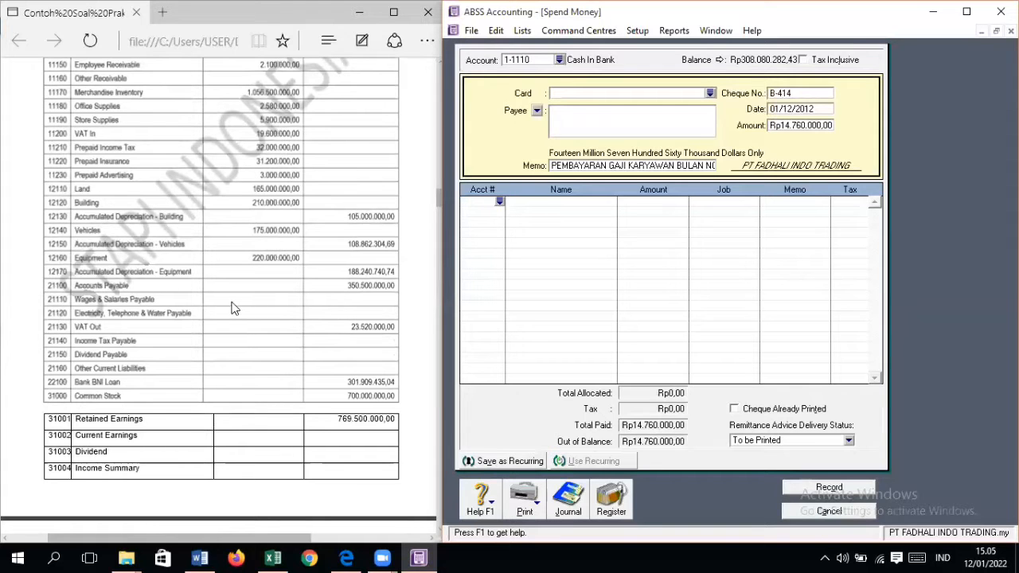
scroll(270, 308, down, 15)
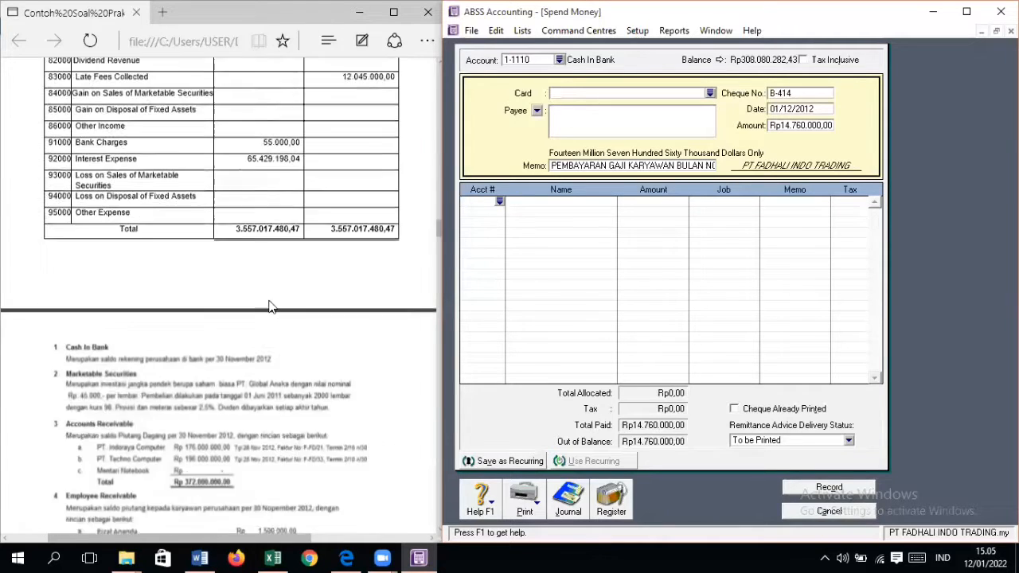
scroll(270, 306, down, 15)
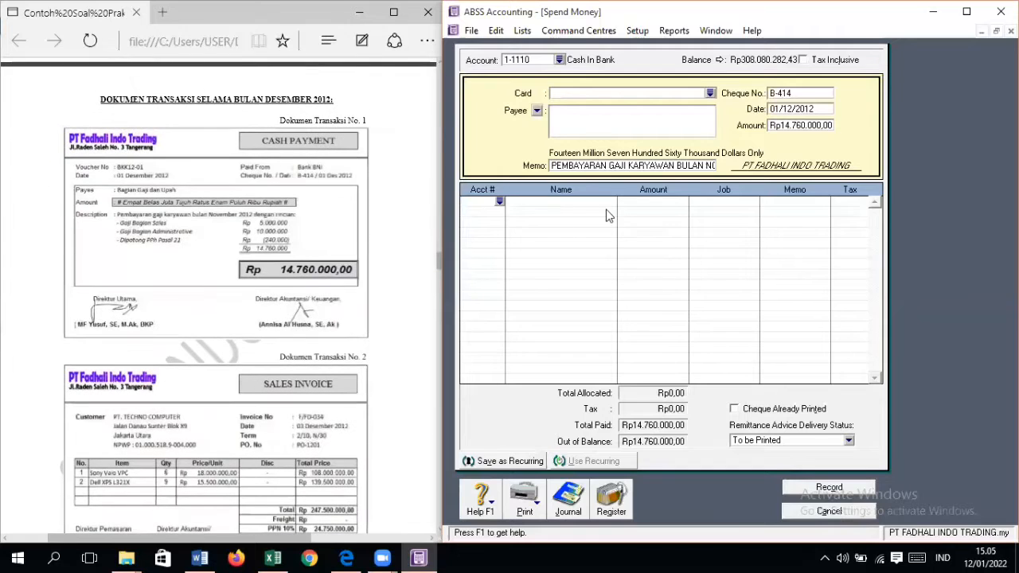
Step: Allocate Rp5.000.000 of the payment to the account Wages & Salaries Exp (Sales)
click(499, 203)
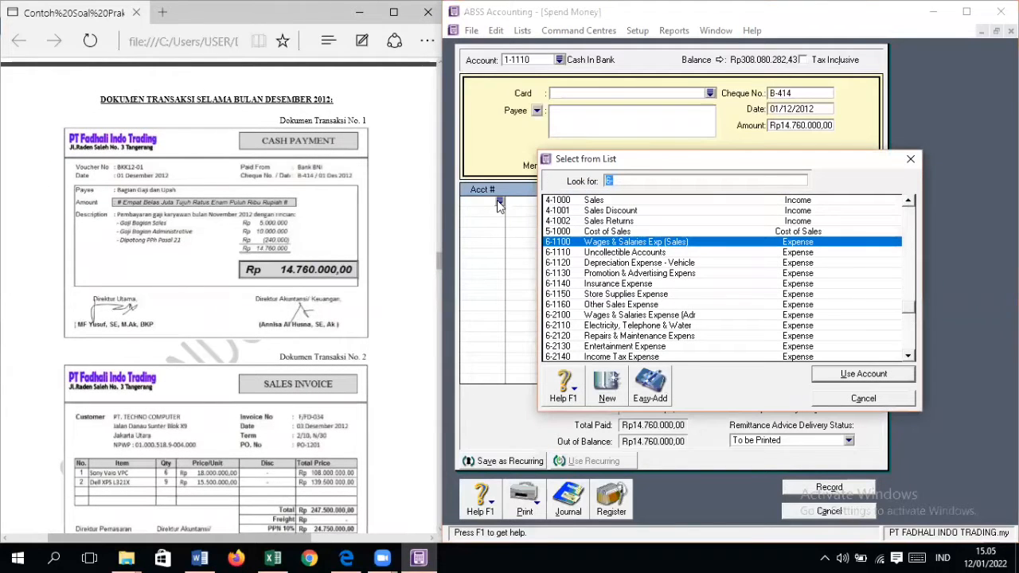
click(827, 379)
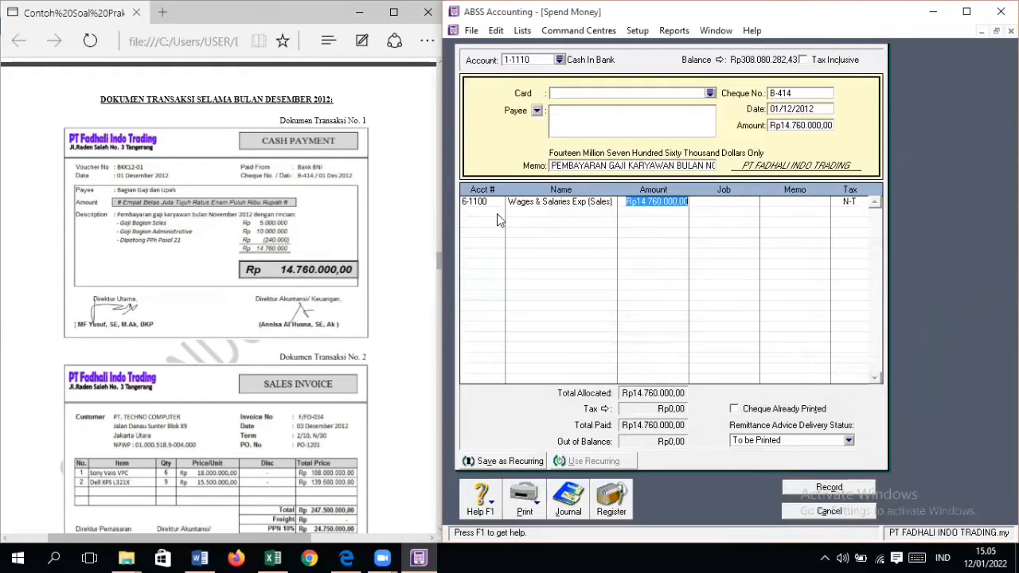
text(5000000)
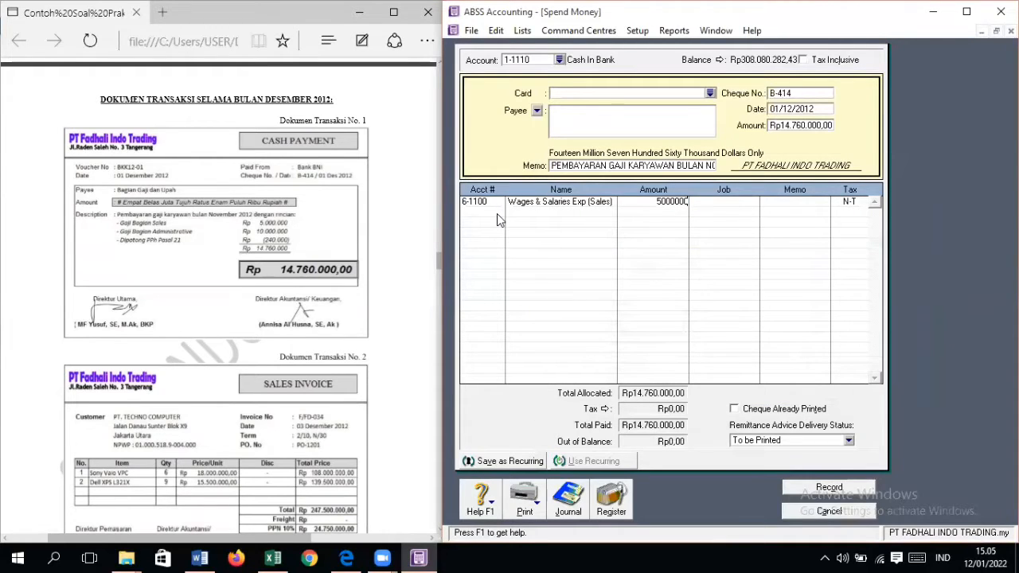
key(Tab)
Step: Allocate Rp10.000.000 to the administrative Wages & Salaries Expense account on the second line
click(497, 213)
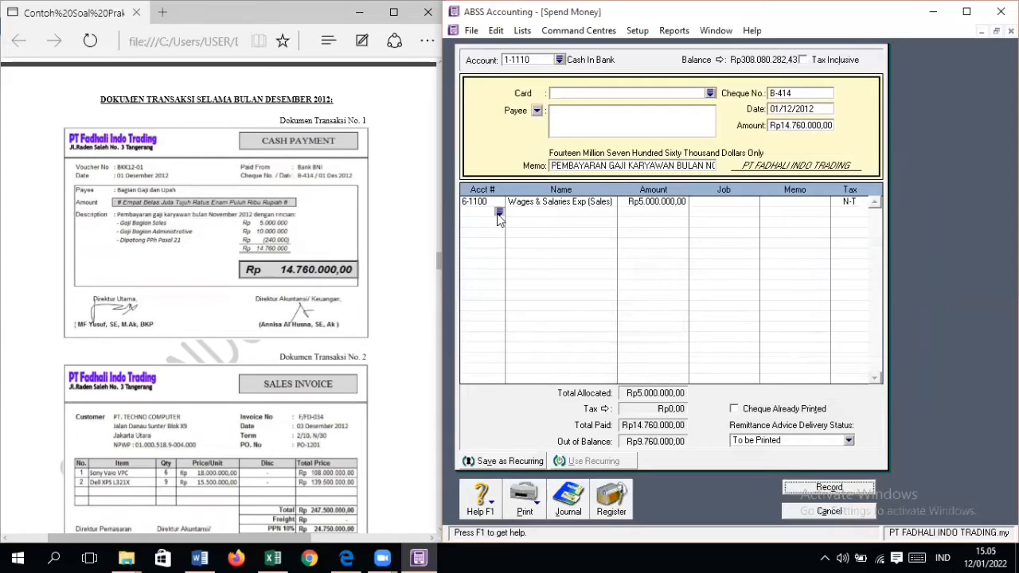
click(497, 213)
double_click(664, 315)
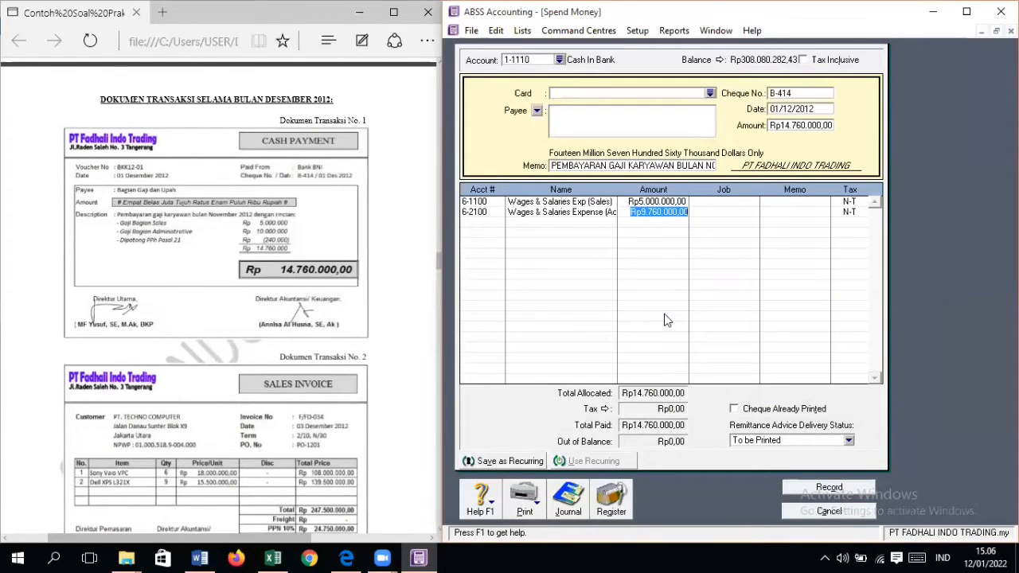
text(10)
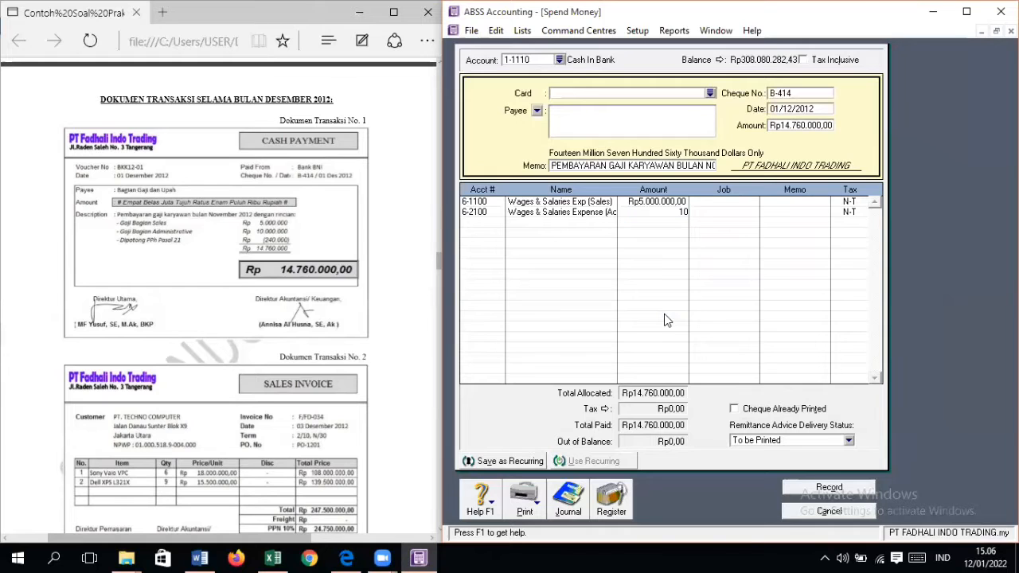
text(000000)
key(Tab)
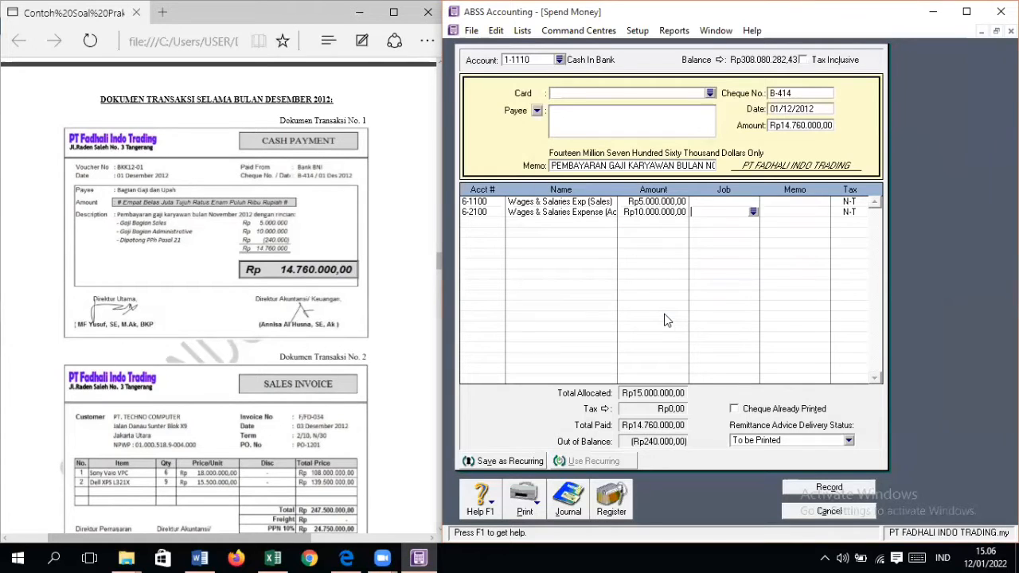
Step: Add Income Tax Payable on the third line, without a job, for the remaining Rp240.000 PPh 21 deduction
click(842, 400)
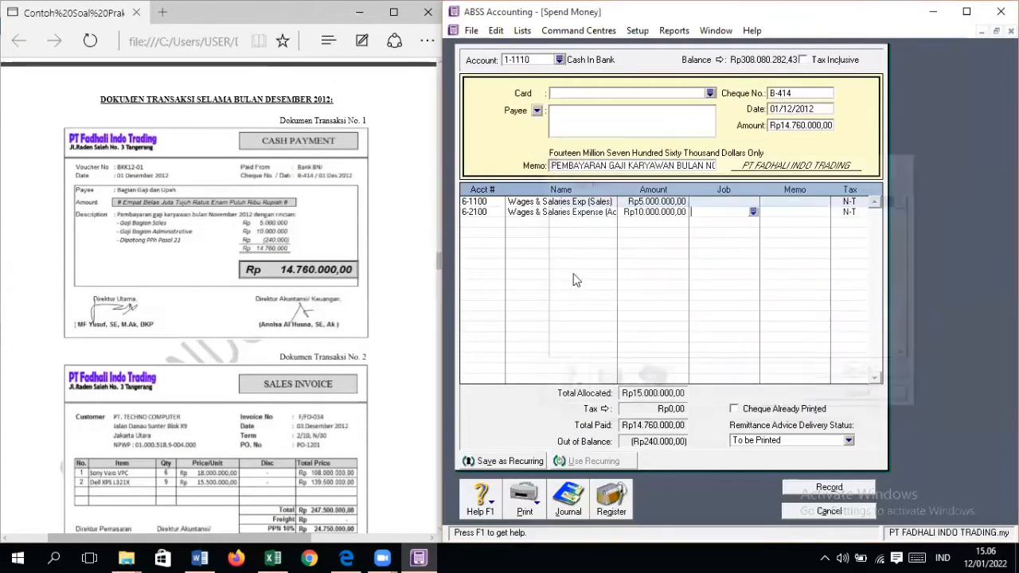
click(485, 223)
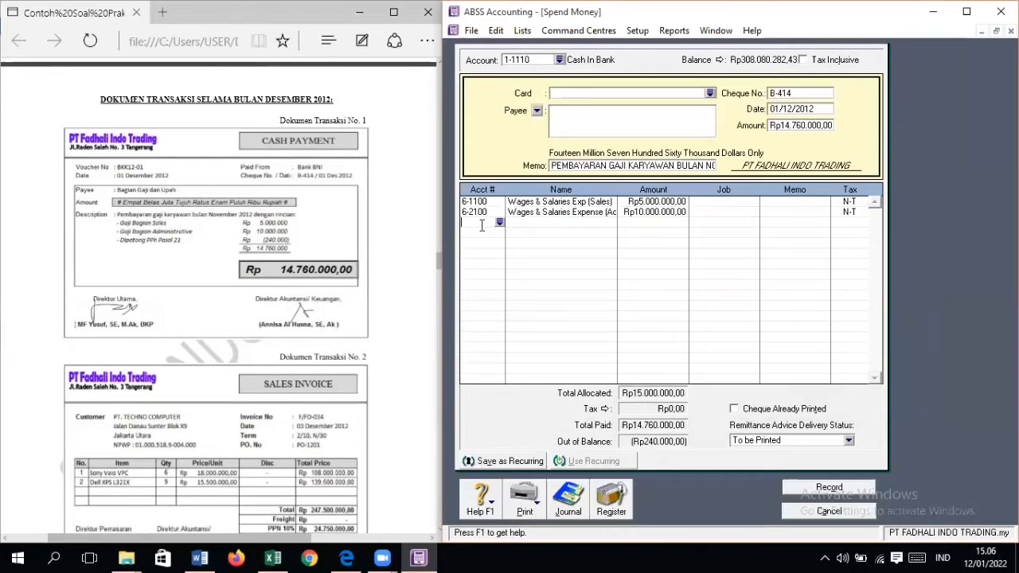
click(499, 223)
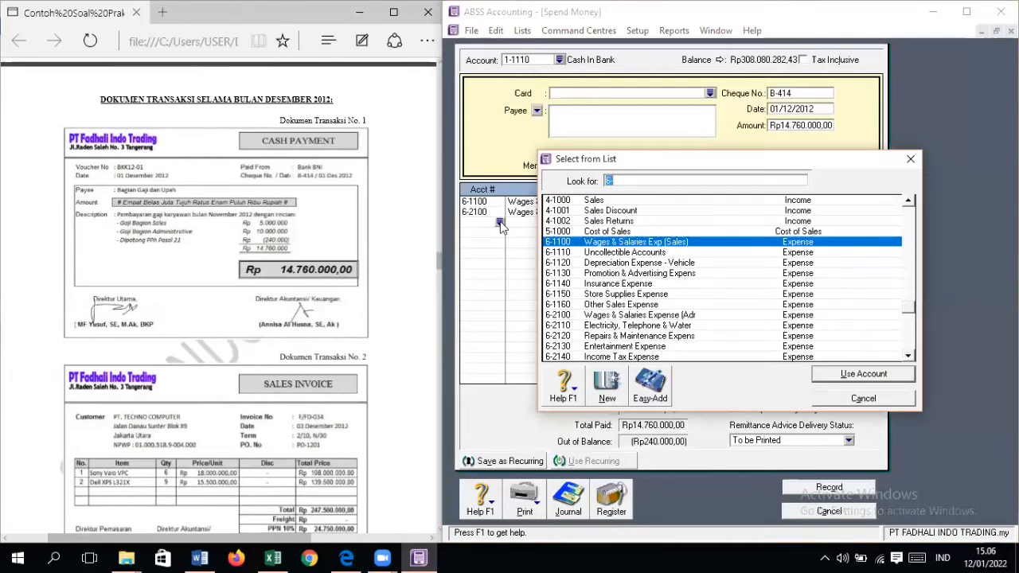
scroll(604, 285, down, 1)
scroll(603, 285, down, 1)
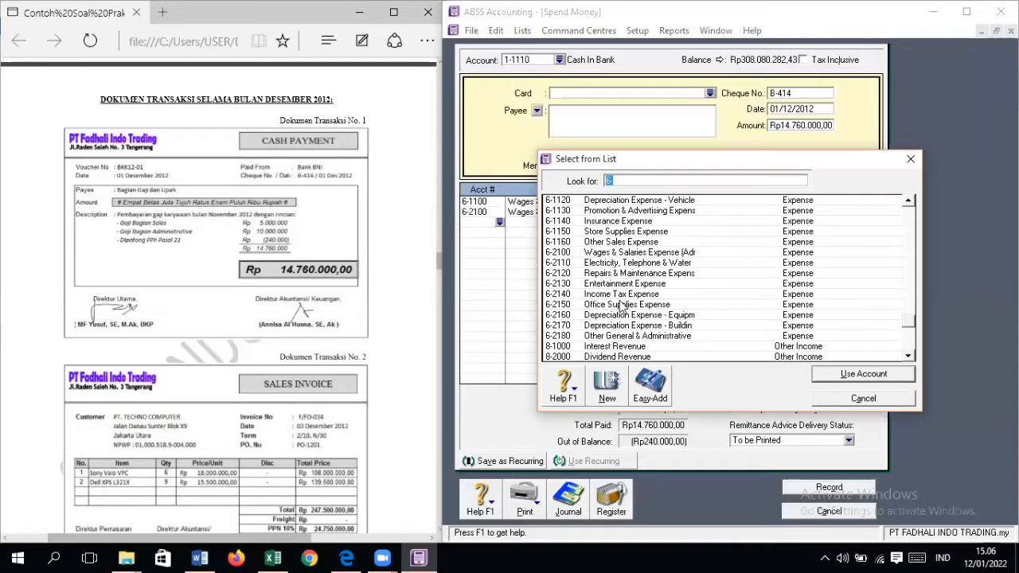
scroll(622, 307, down, 2)
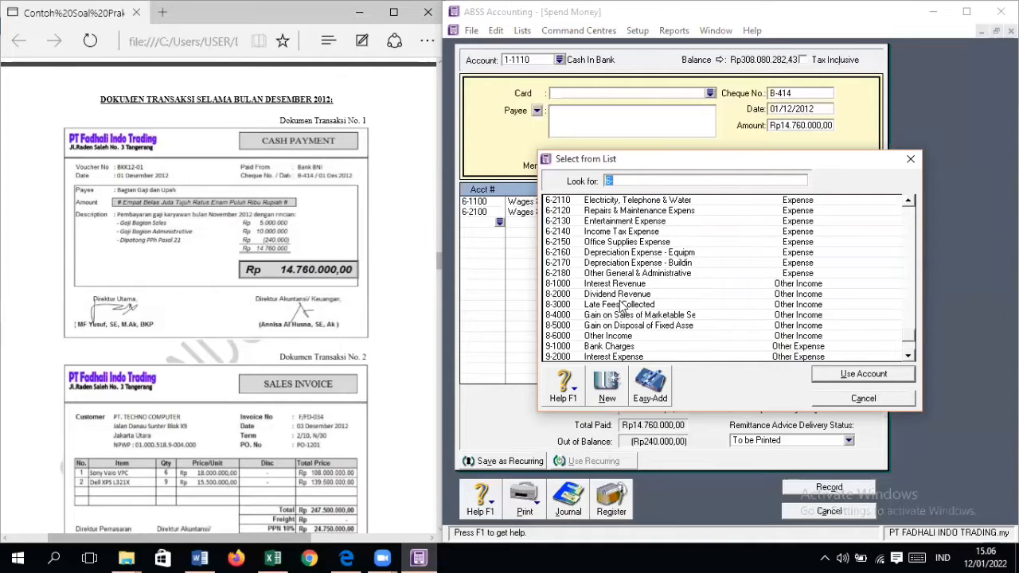
scroll(637, 311, up, 10)
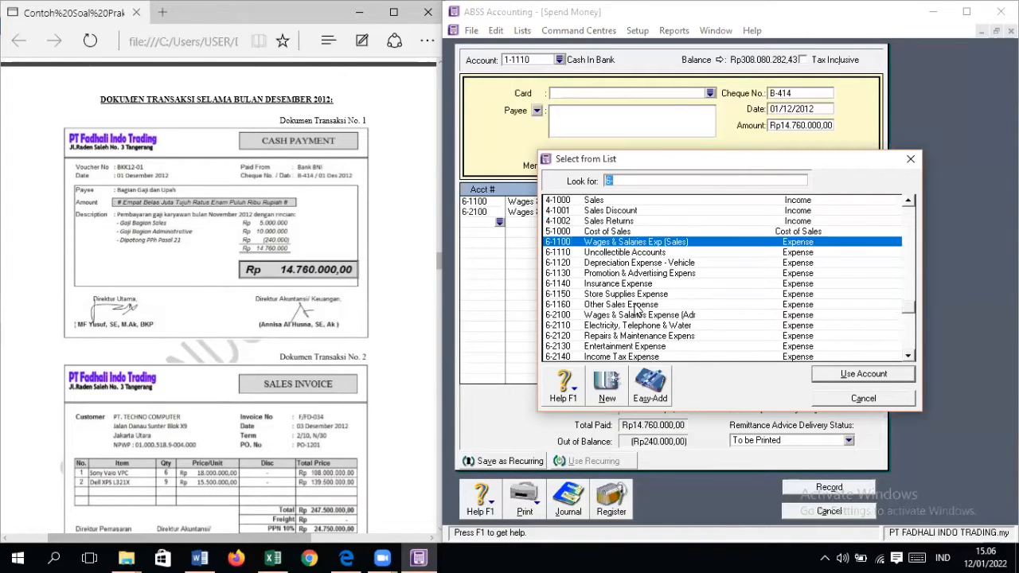
double_click(637, 231)
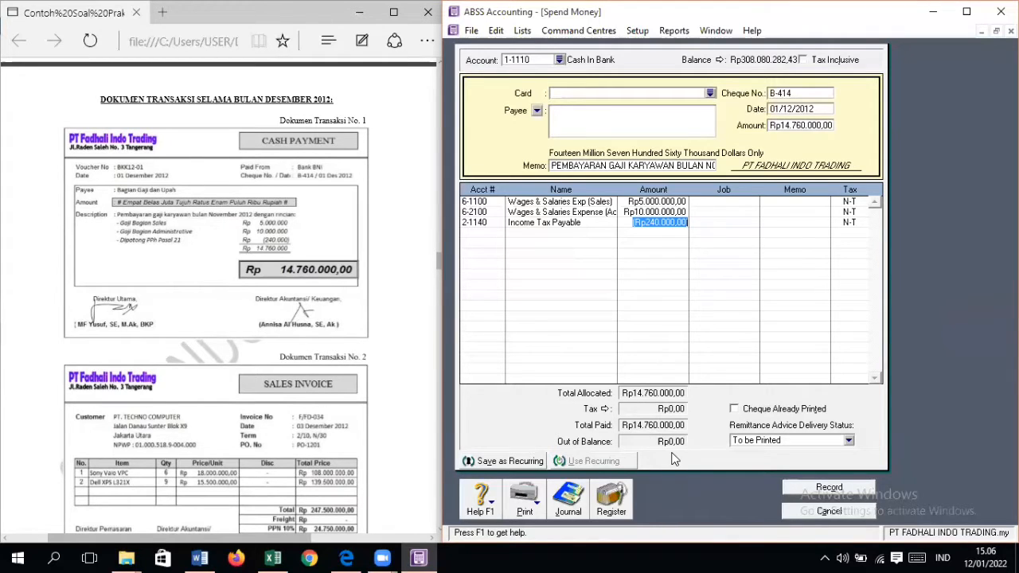
Step: Record the salary payment without job numbers, bring up transaction document No. 2 and close the Spend Money form
click(826, 489)
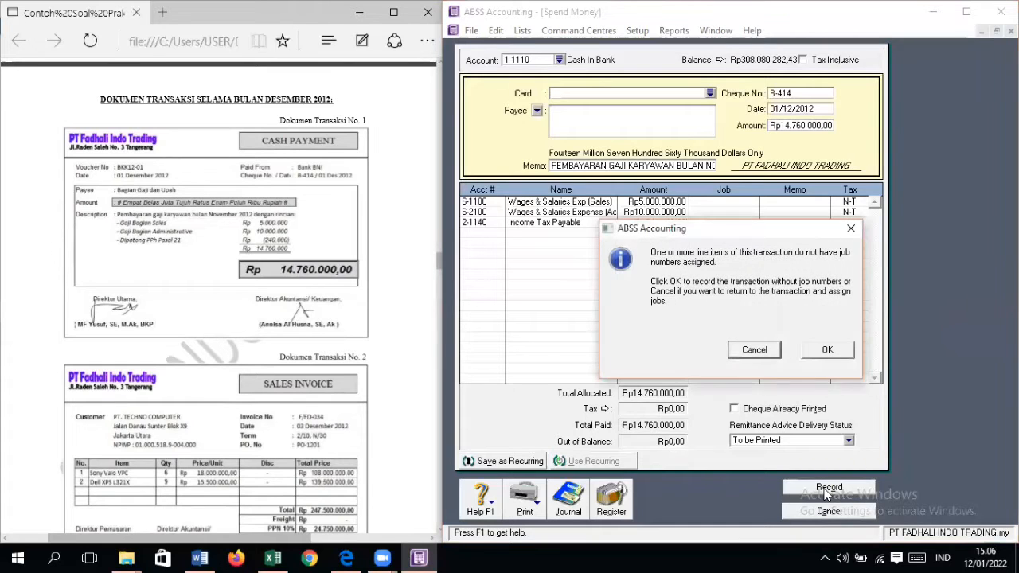
click(835, 351)
scroll(413, 430, down, 3)
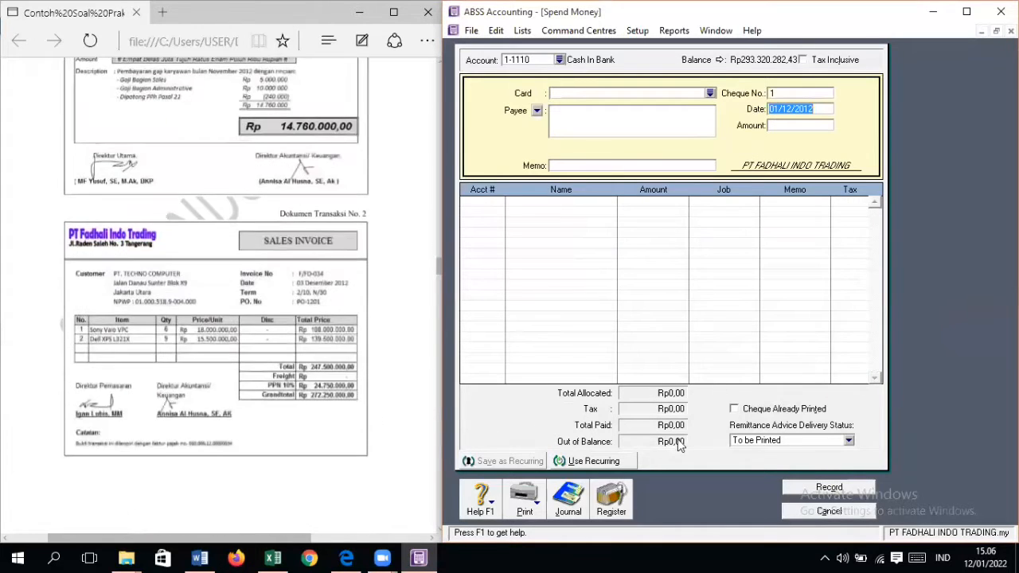
click(831, 512)
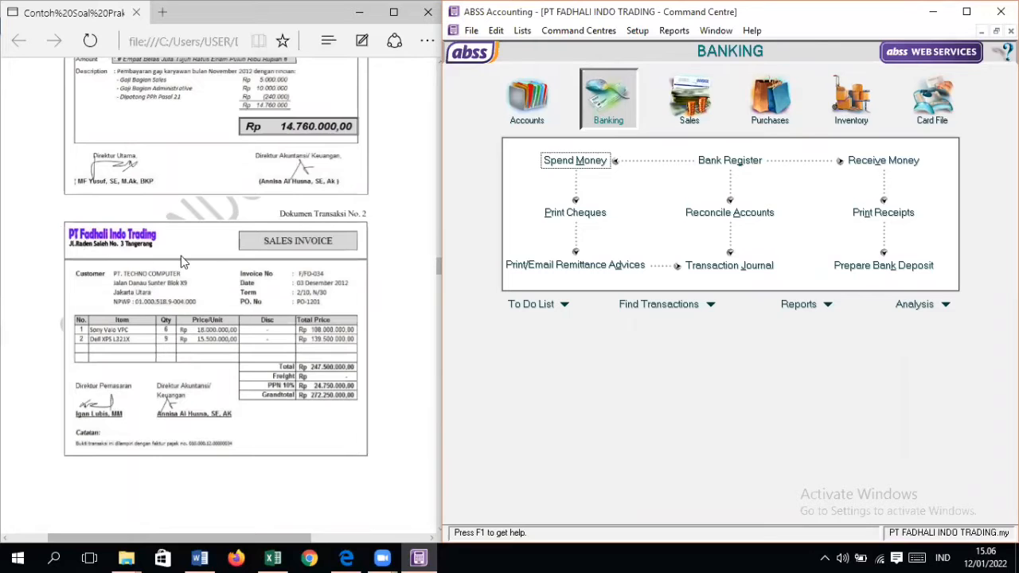
Step: Start a new sales invoice for the customer PT TECHNO COMPUTER
click(672, 127)
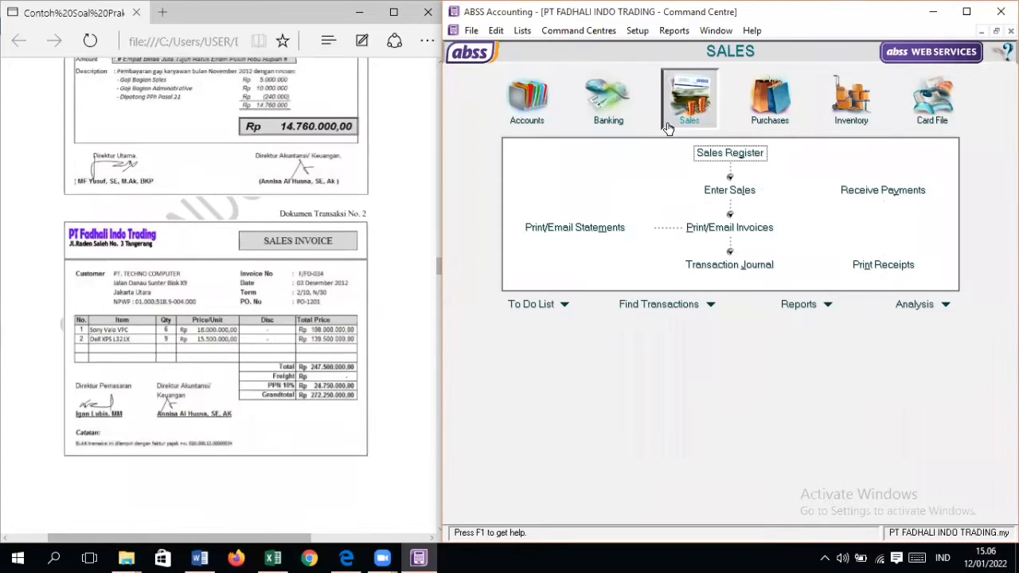
click(709, 196)
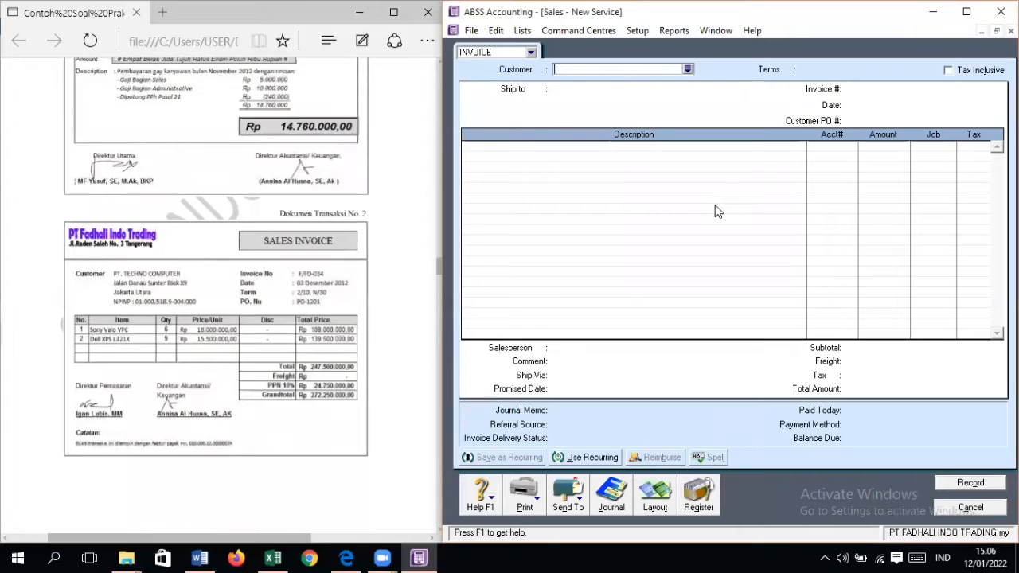
click(688, 70)
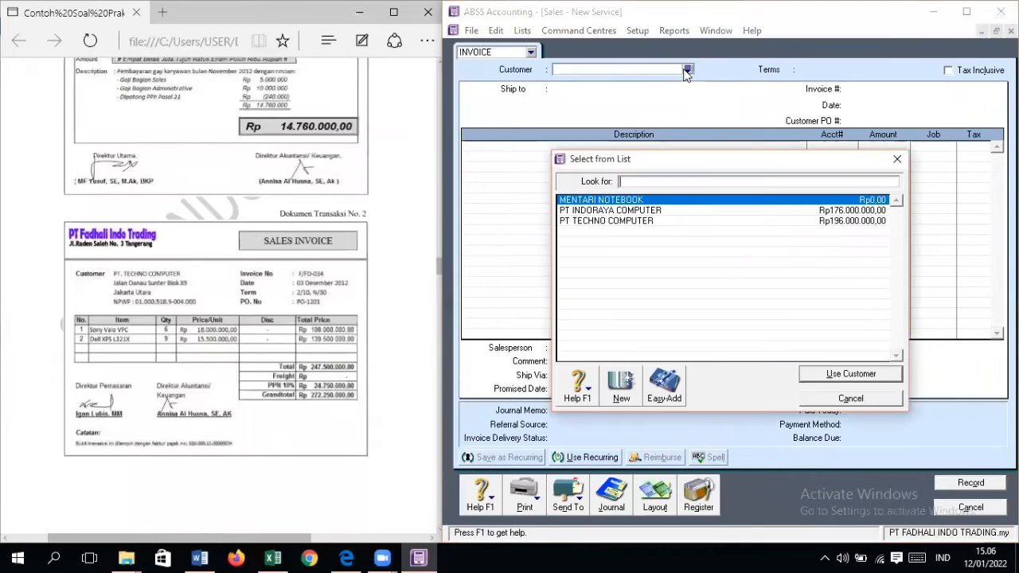
double_click(679, 221)
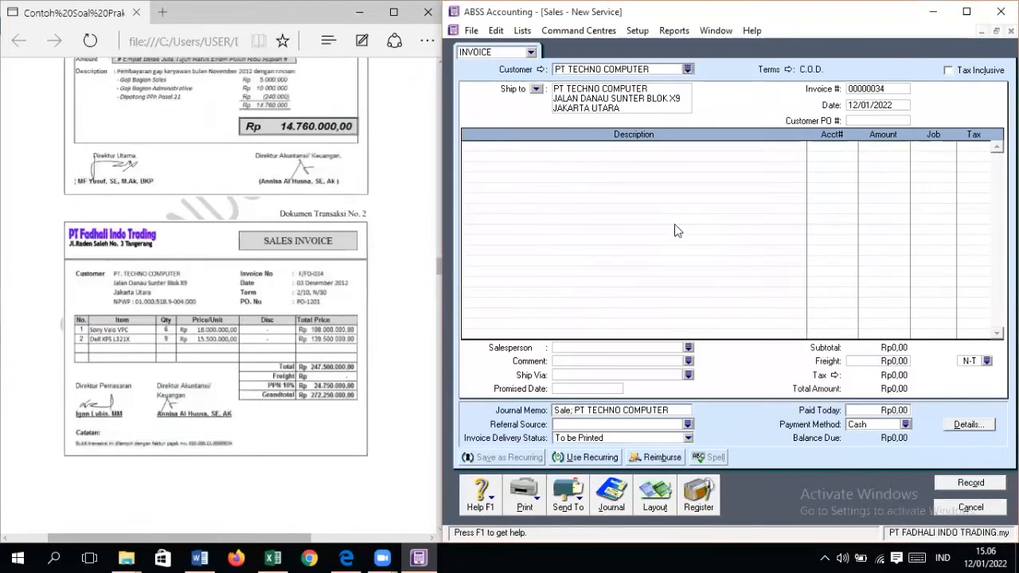
Step: Change the invoice layout from Service to Item
click(669, 495)
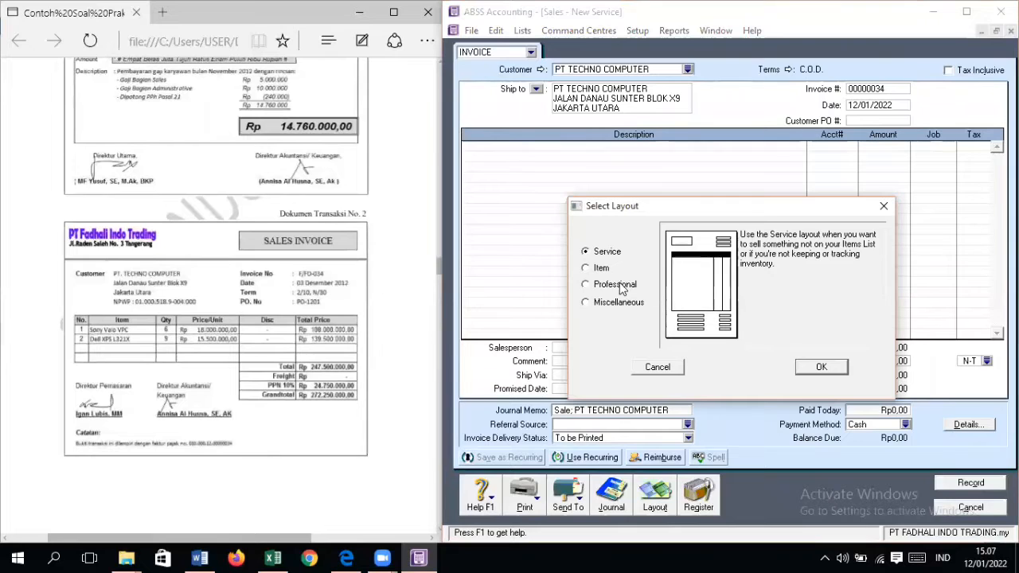
click(602, 268)
click(819, 367)
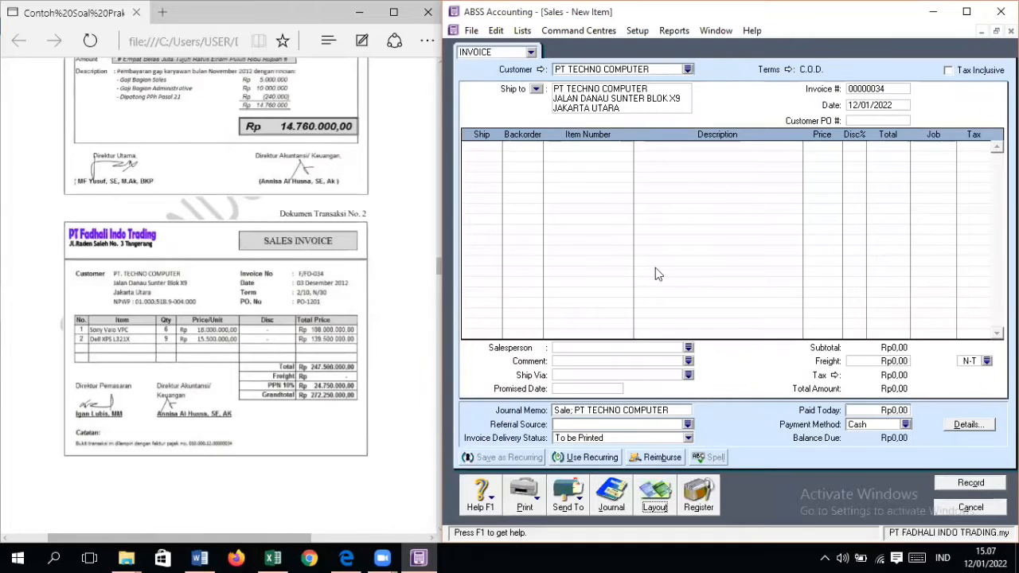
Step: Set the credit terms to In a Given # of Days with 10 discount days, 30 balance due days and 2% early payment discount
click(789, 70)
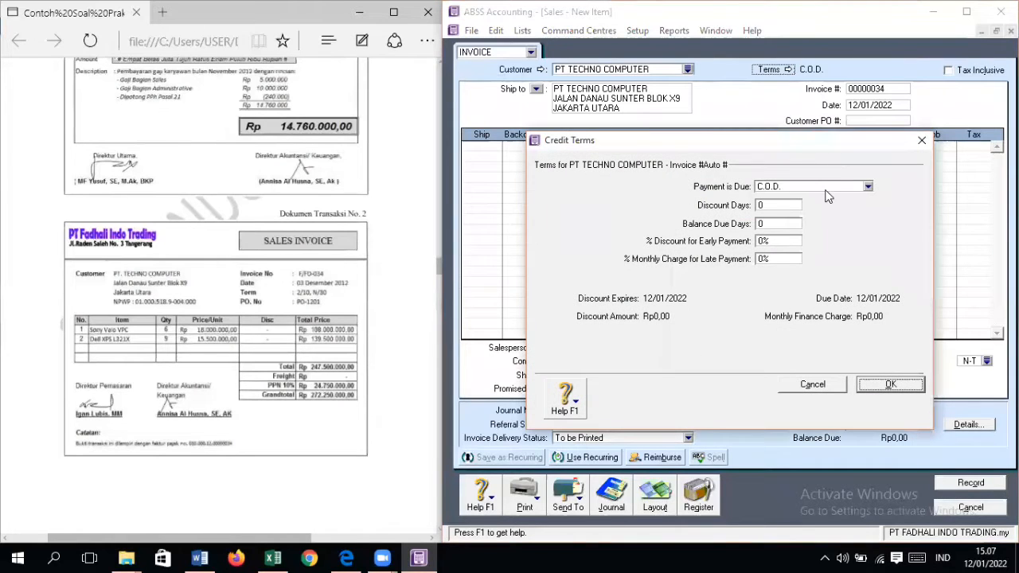
click(868, 187)
click(776, 216)
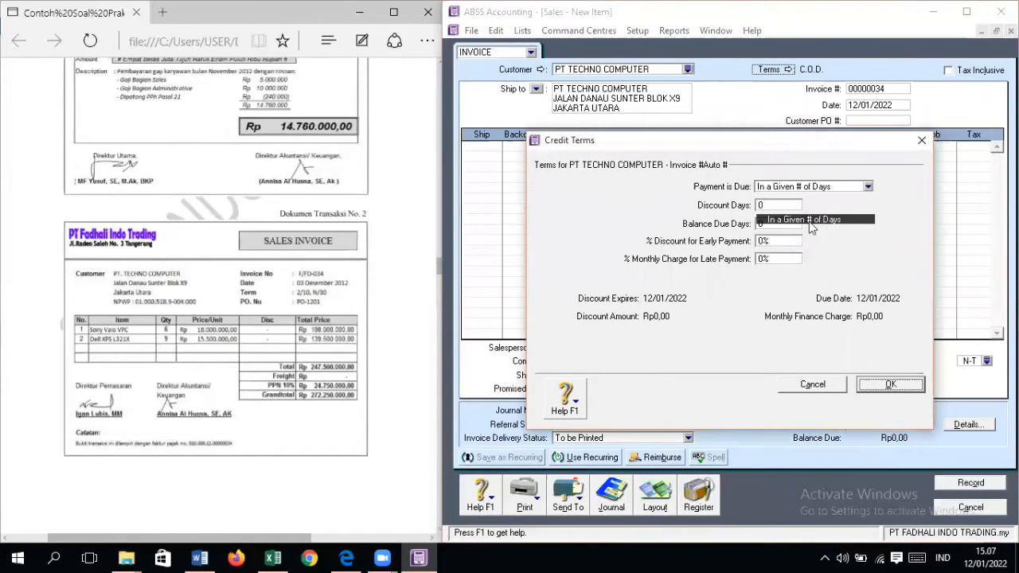
click(761, 206)
text(10)
key(Return)
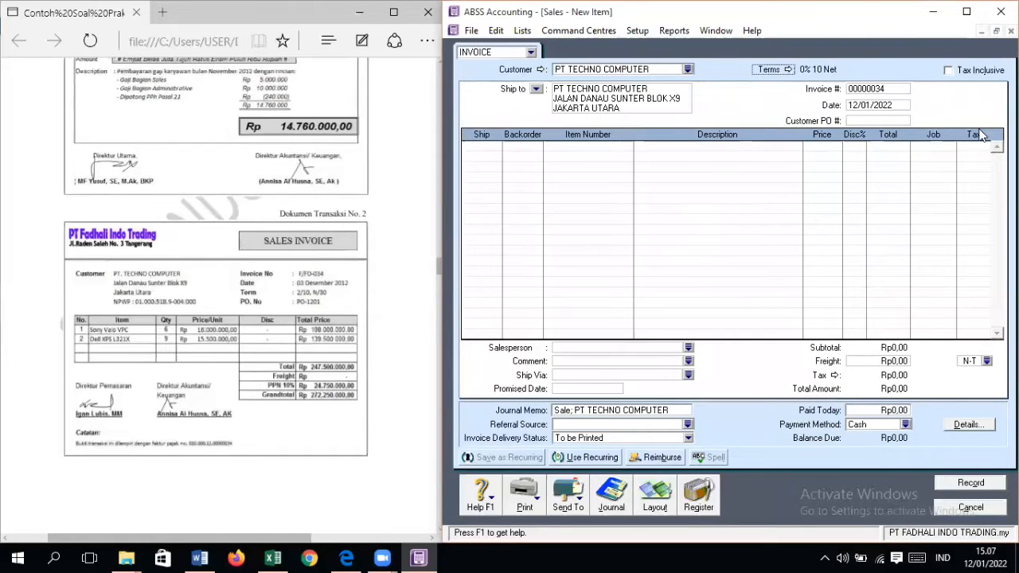
click(788, 69)
click(782, 224)
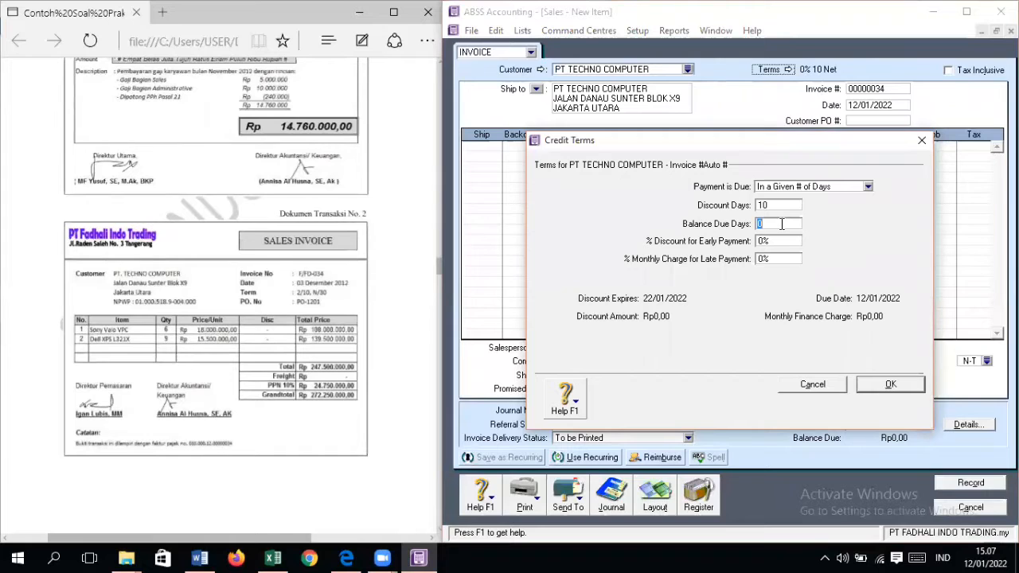
text(30)
key(Tab)
text(2)
key(Return)
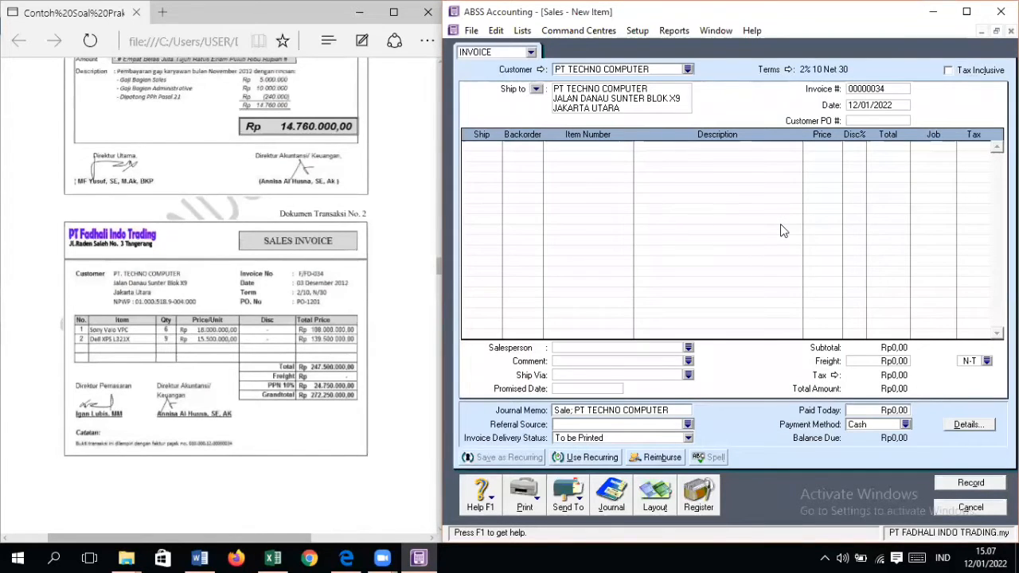
Step: Set the invoice number to F/FD-034
key(Tab)
key(Tab)
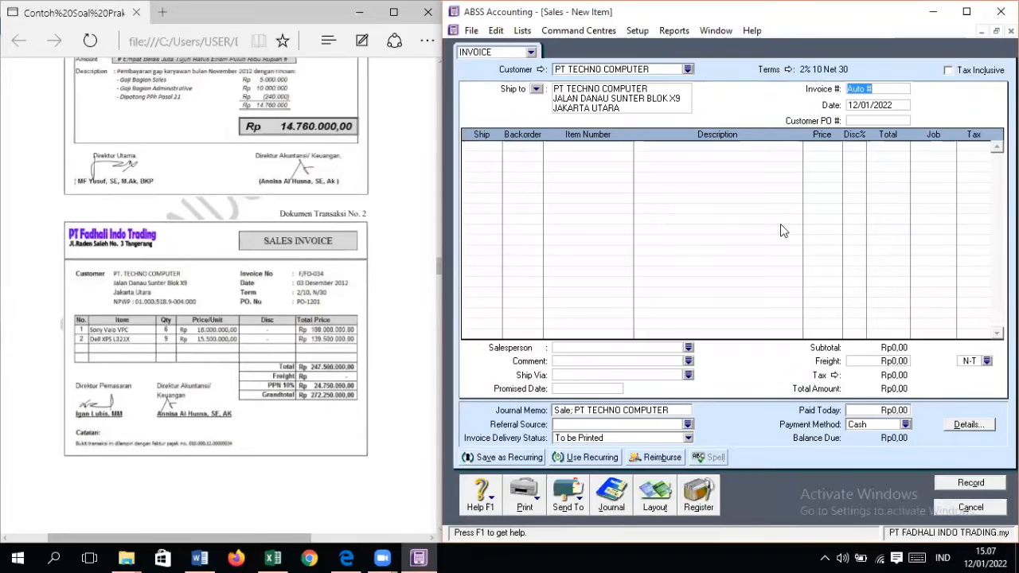
text(F/FD-034)
key(Tab)
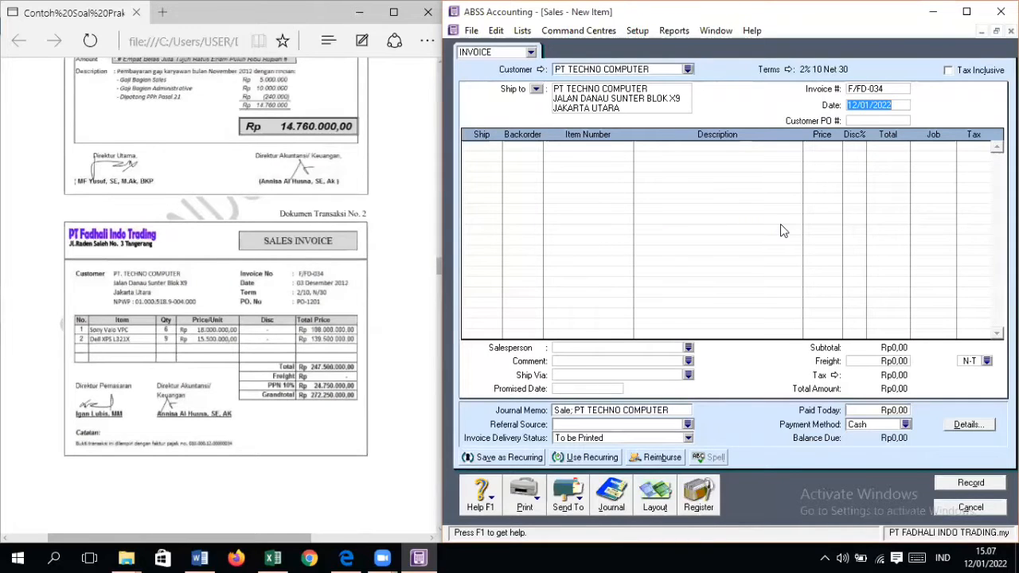
Step: Date the invoice 03/12/2012 and enter the customer's purchase order number from transaction document No. 2
text(03/1/2)
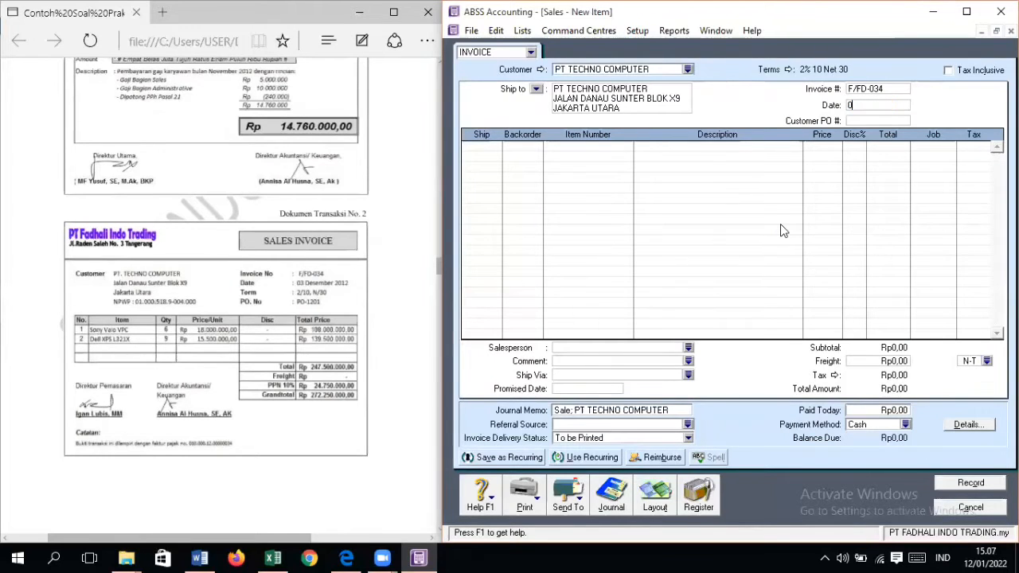
key(BackSpace)
key(BackSpace)
text(2/202)
key(BackSpace)
text(12)
key(Tab)
text(PO-1201)
key(Tab)
Step: Add an invoice line for 6 units of item SV, SONY VAIO VPC, at Rp18.000.000 each
text(6)
key(Tab)
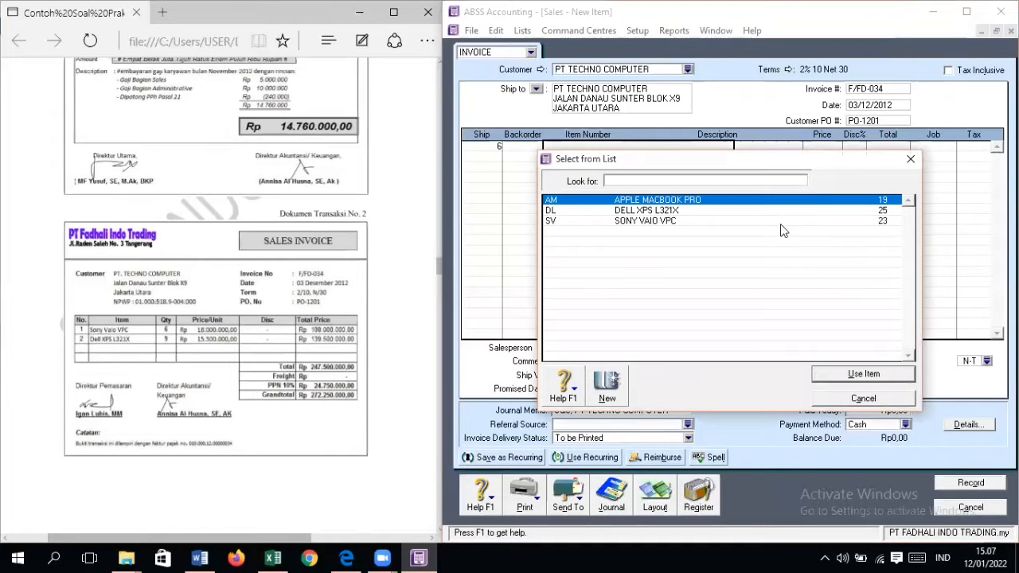
text(S)
key(Return)
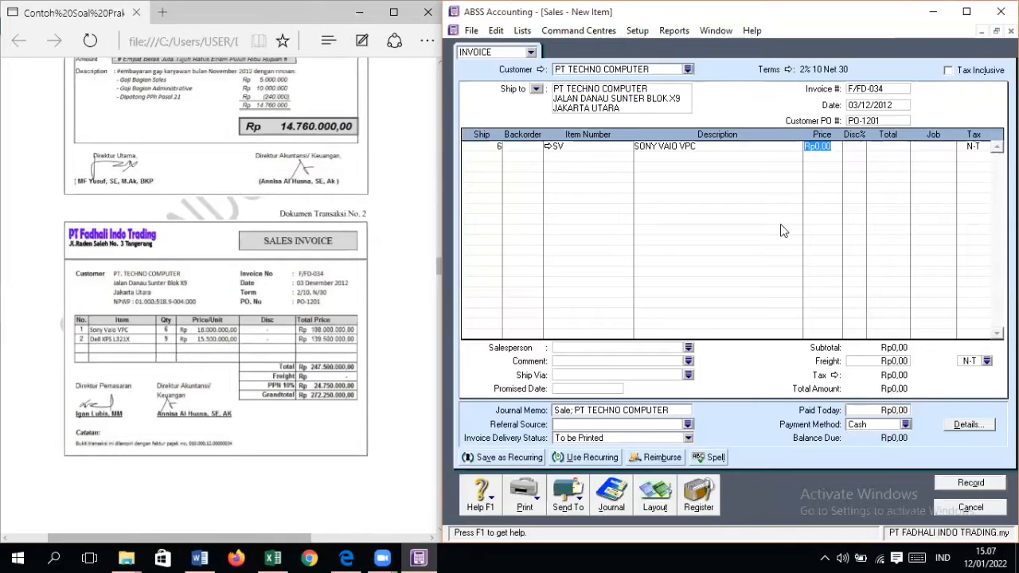
text(18000000)
key(Tab)
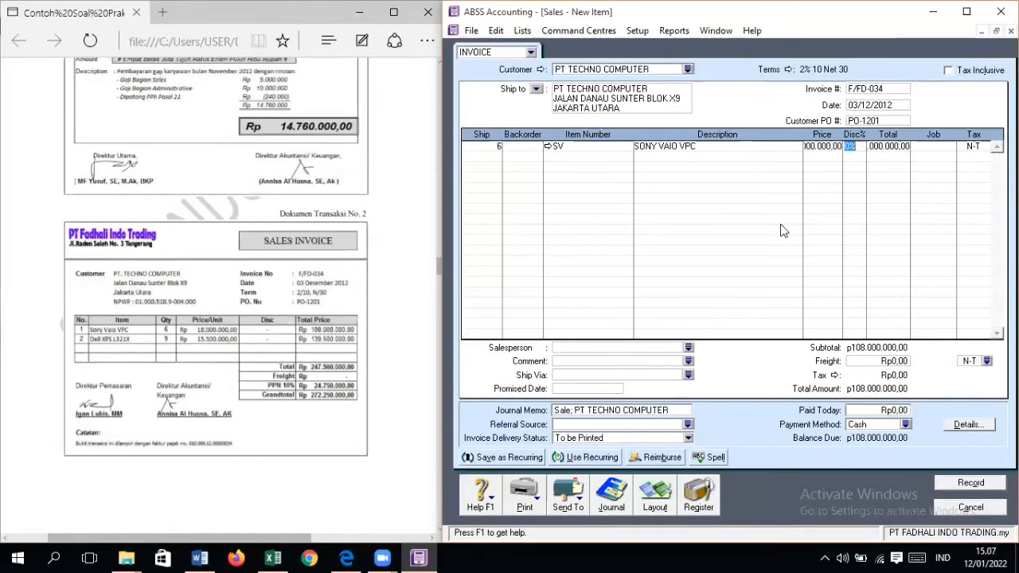
Step: Assign job PD and tax code VAT to the Sony Vaio line, leaving its discount at 0%
key(Tab)
key(Return)
key(Return)
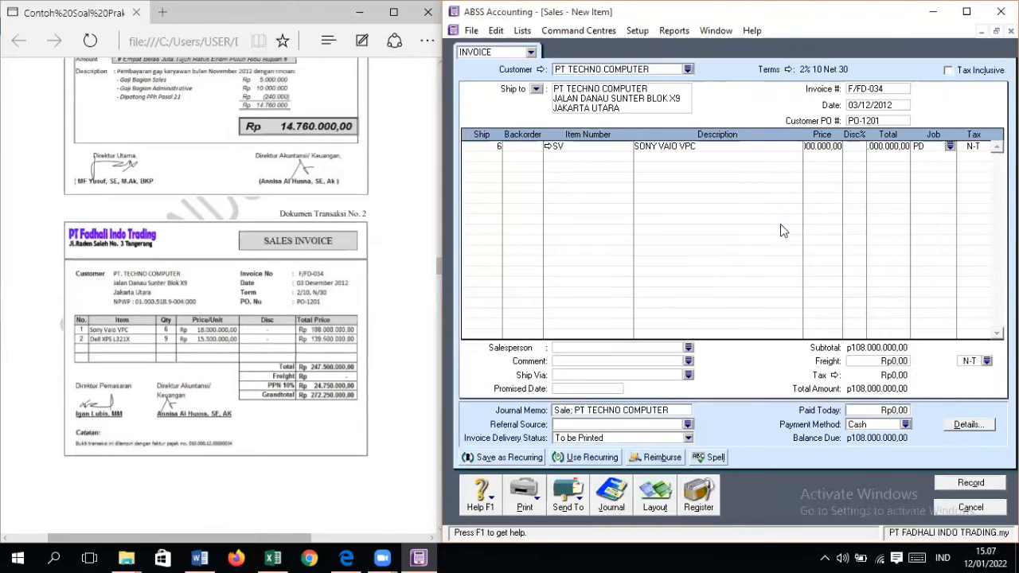
key(Tab)
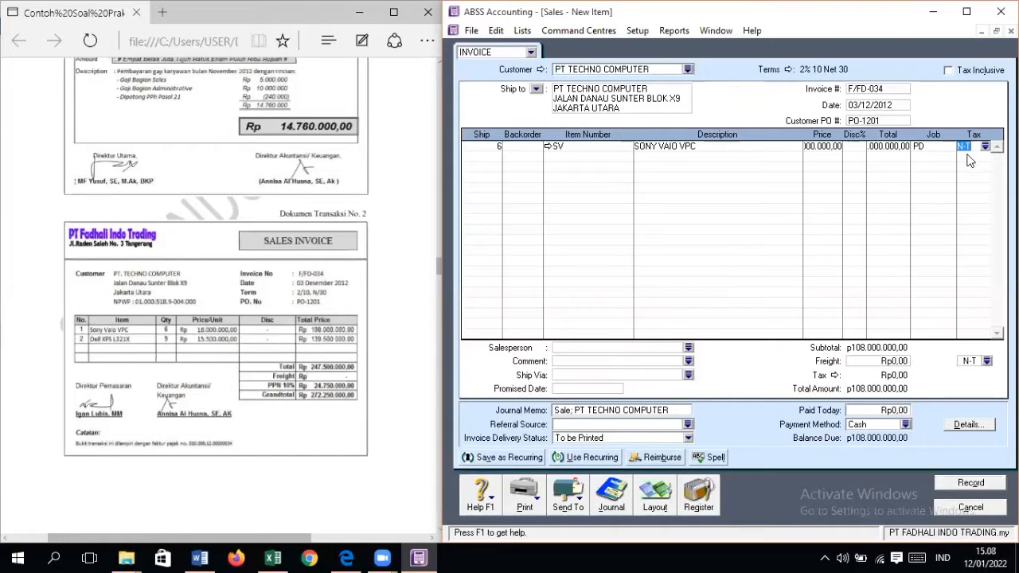
text(VAT)
key(Tab)
Step: Add a second invoice line for 9 units of item DL, DELL XPS L321X, at Rp15.500.000 each
text(9)
key(Tab)
key(Tab)
text(DL)
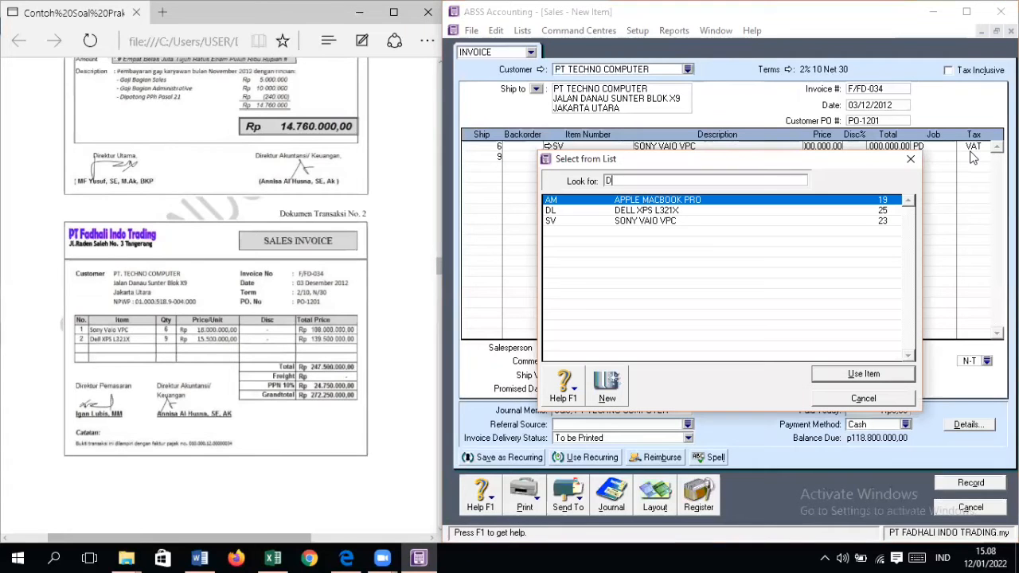
key(Return)
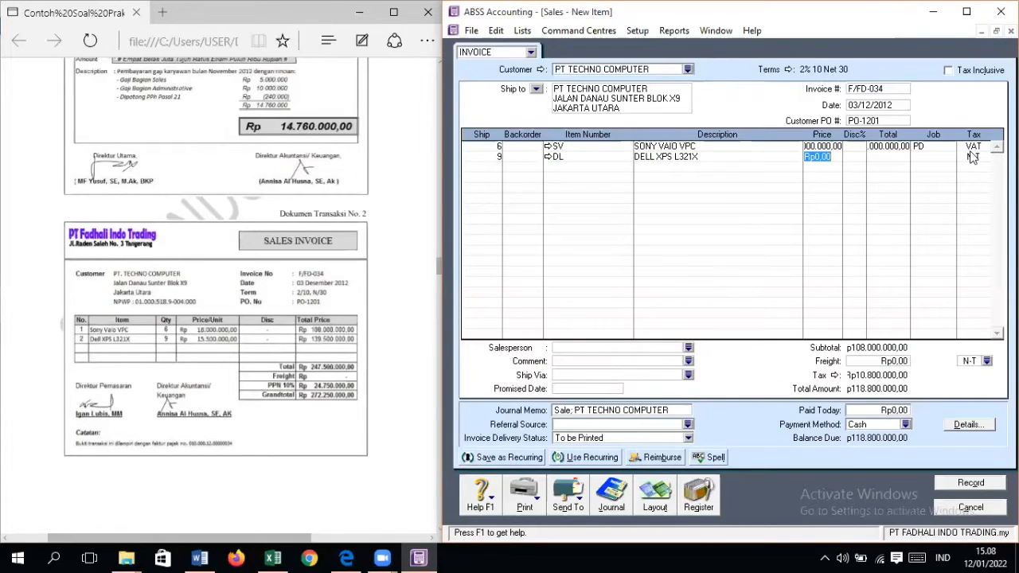
text(155)
text(00000)
key(Tab)
key(Tab)
key(Tab)
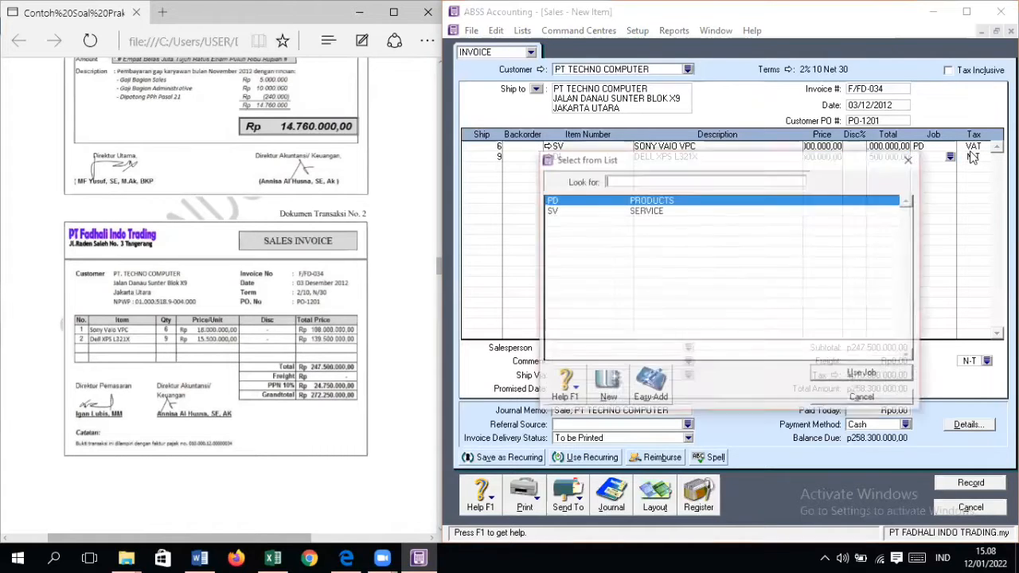
Step: Assign job PD and tax code VAT to the Dell XPS line and record the invoice
key(Return)
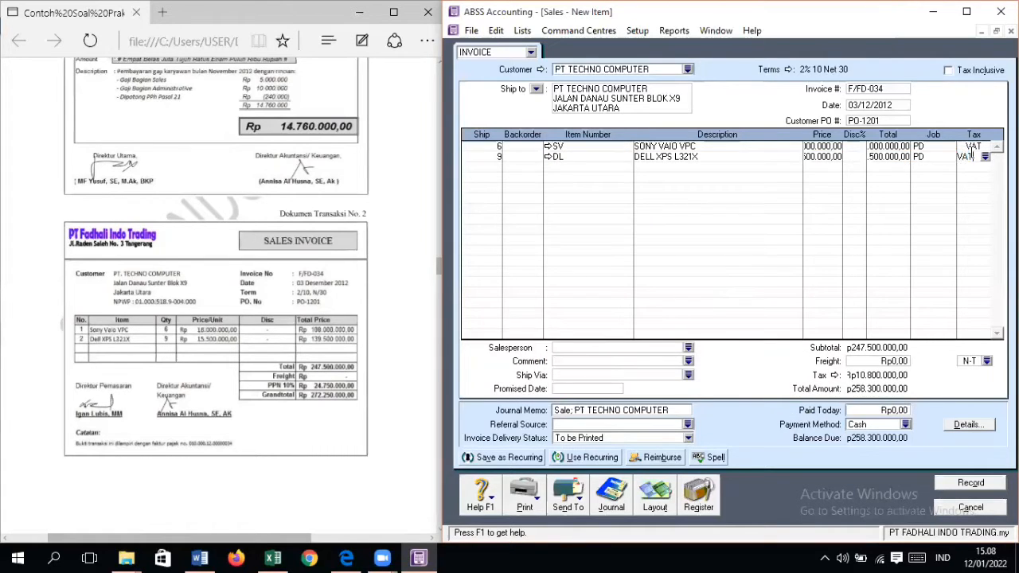
key(Tab)
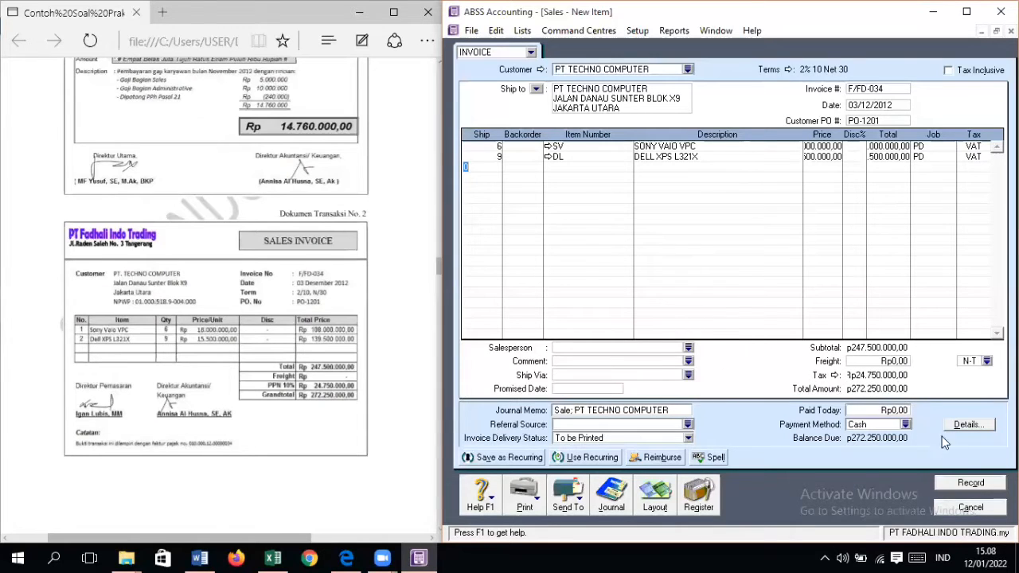
click(972, 482)
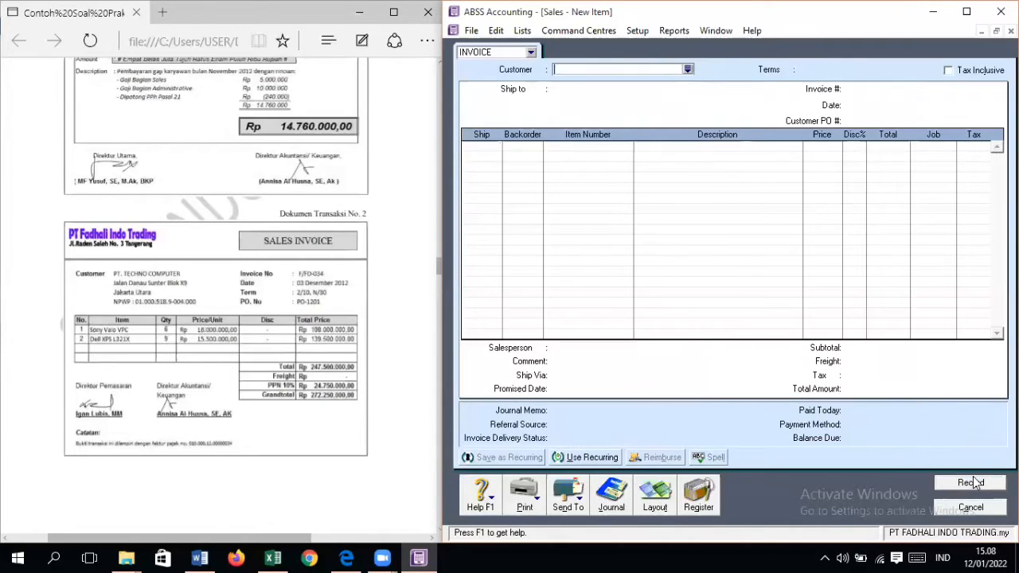
Step: Close the sales entry form and open Receive Payments for the cash receipt in transaction document No. 3
scroll(379, 342, down, 1)
scroll(379, 342, down, 5)
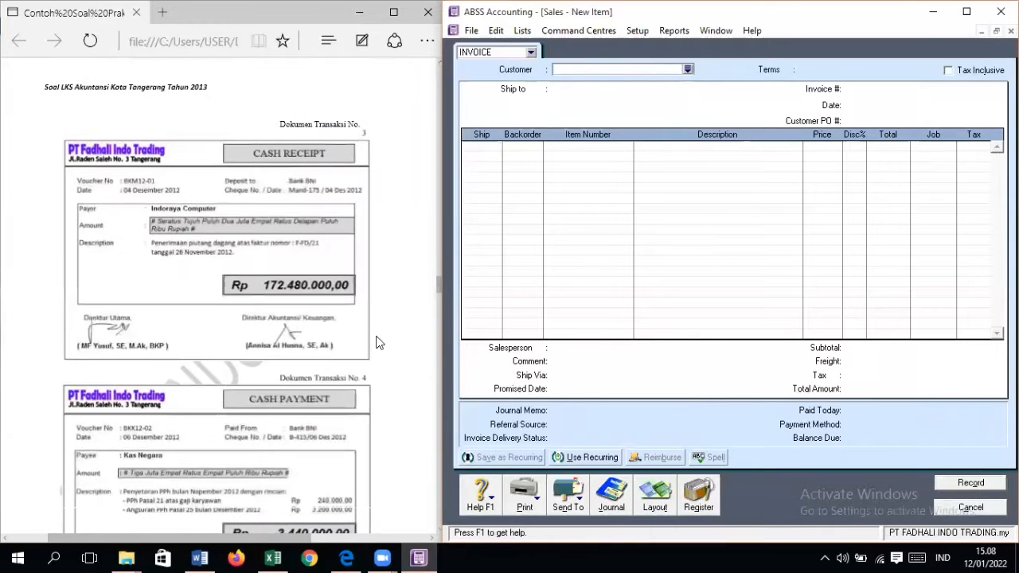
click(971, 507)
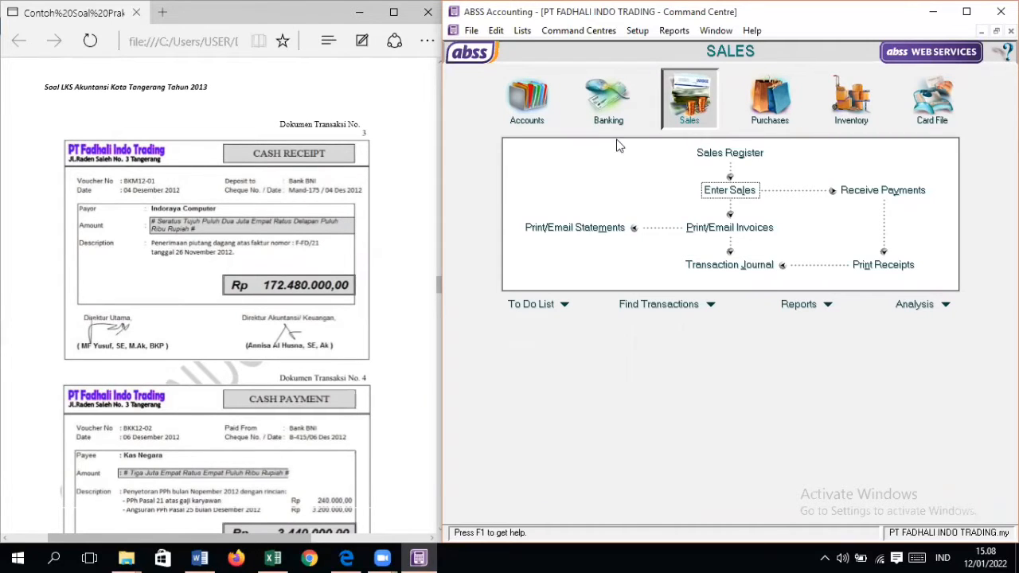
click(603, 122)
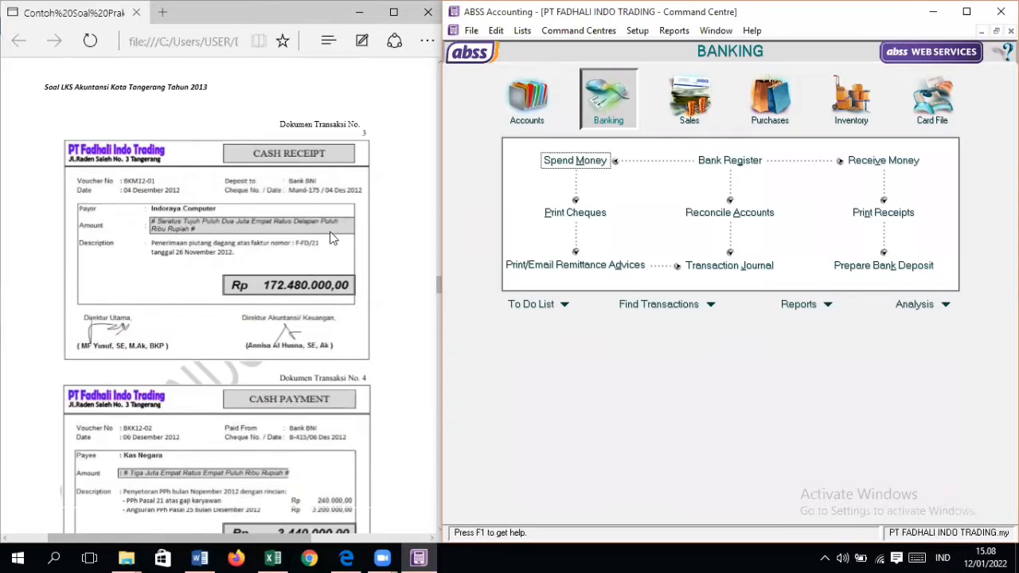
click(710, 108)
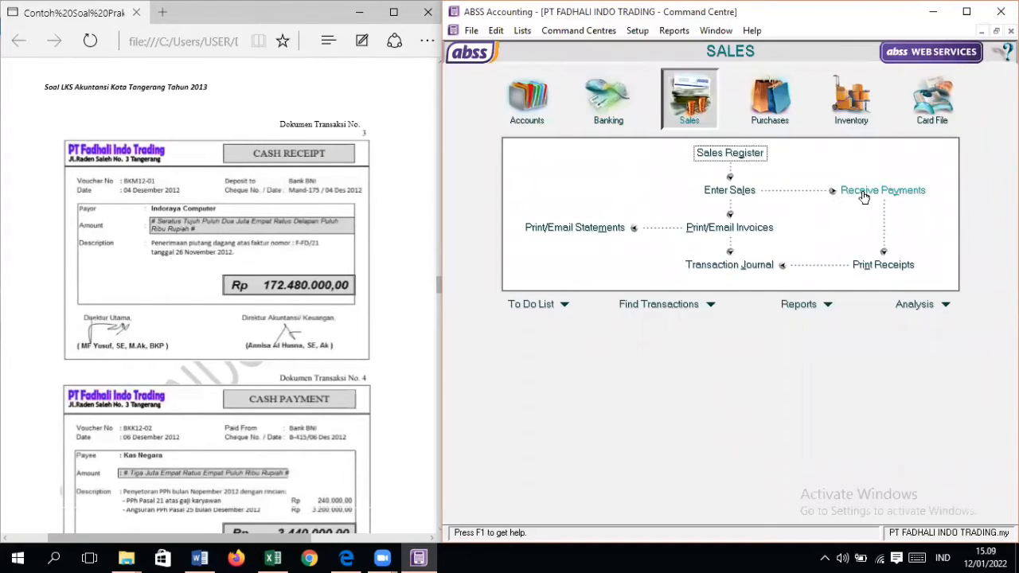
click(869, 200)
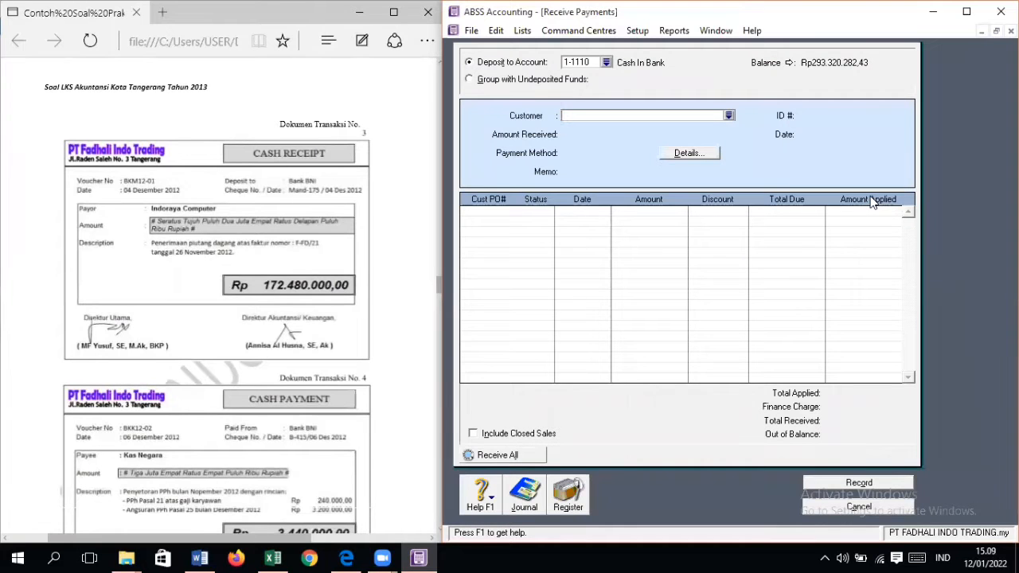
Step: Check the opening receivables in the source document and choose PT INDORAYA COMPUTER as the paying customer
click(732, 117)
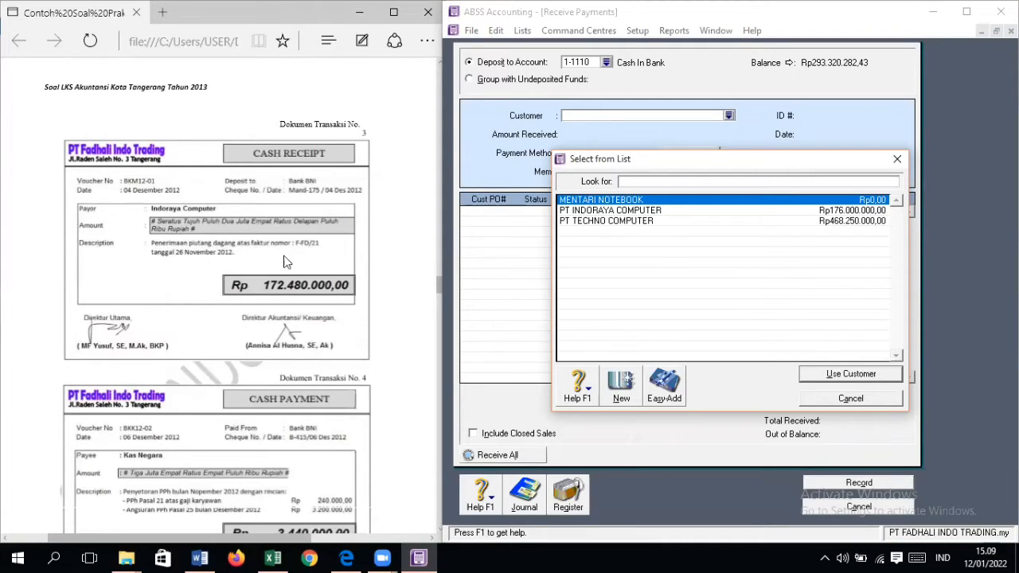
scroll(215, 279, up, 4)
scroll(215, 280, up, 10)
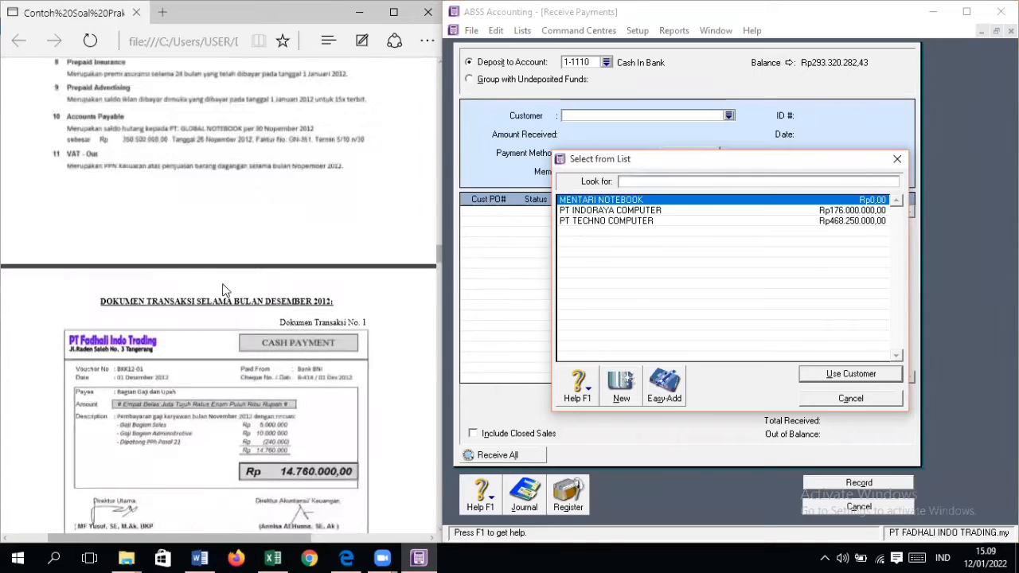
scroll(295, 340, up, 1)
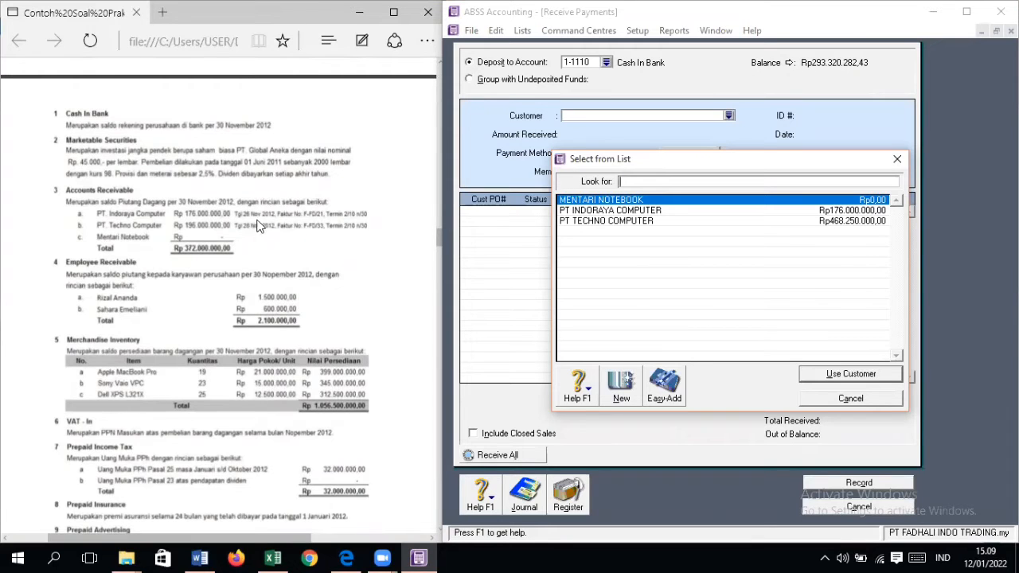
scroll(140, 229, down, 10)
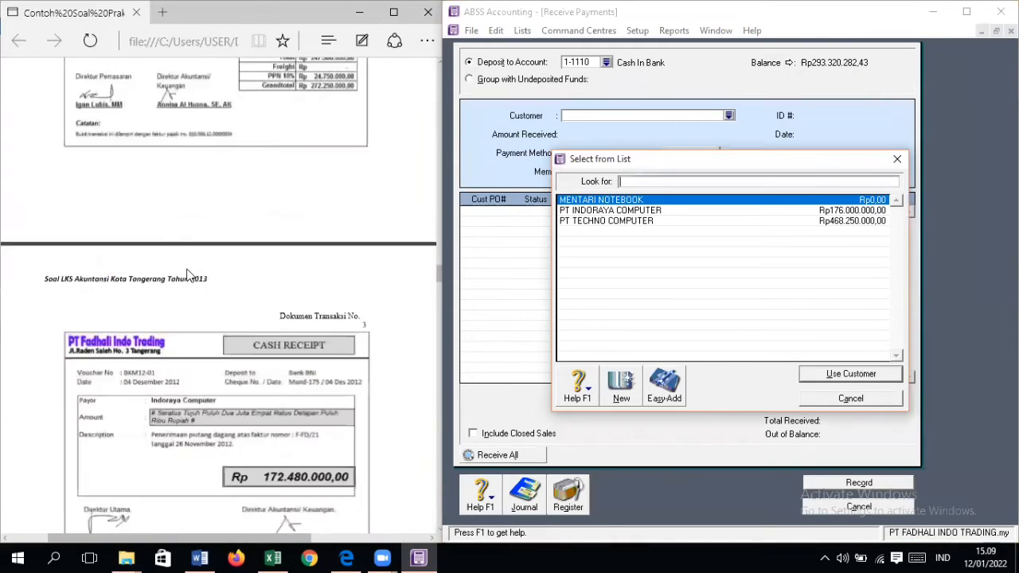
scroll(189, 274, down, 3)
scroll(191, 278, up, 2)
scroll(196, 281, down, 1)
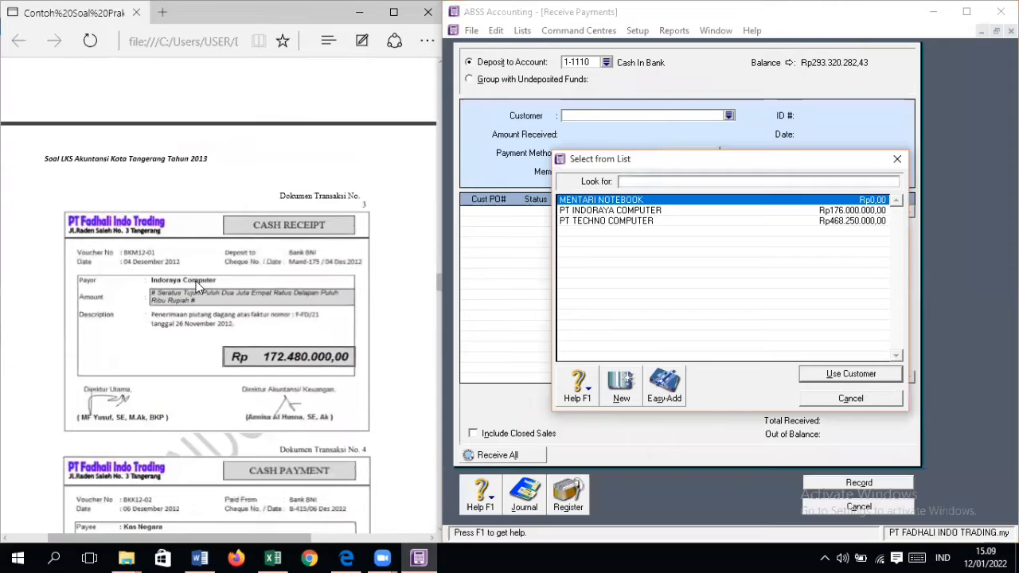
double_click(614, 210)
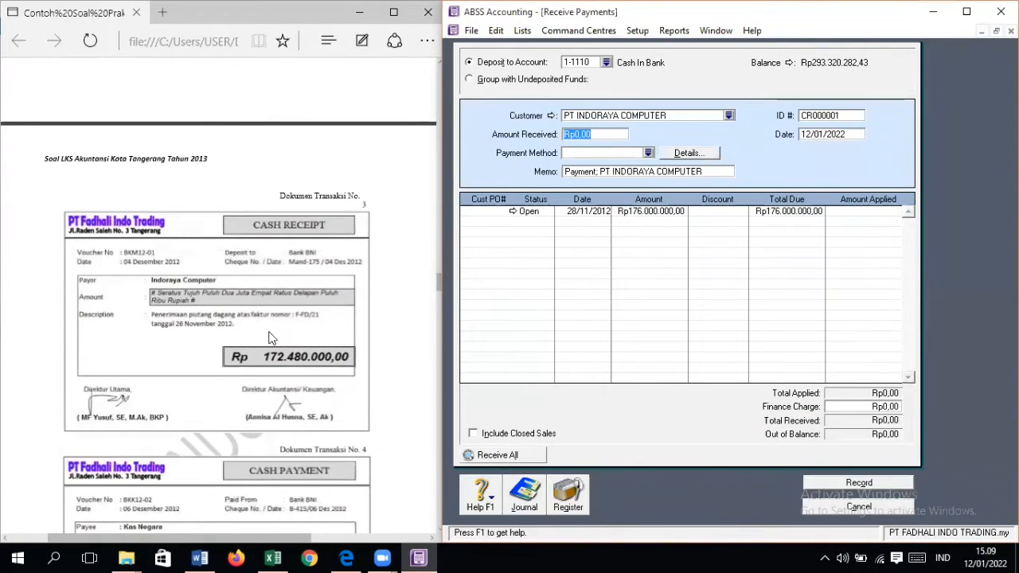
Step: Set the amount received to Rp172.480.000, leaving the payment method blank and the memo unchanged
text(172.480.000)
key(Tab)
key(Tab)
key(Tab)
key(Tab)
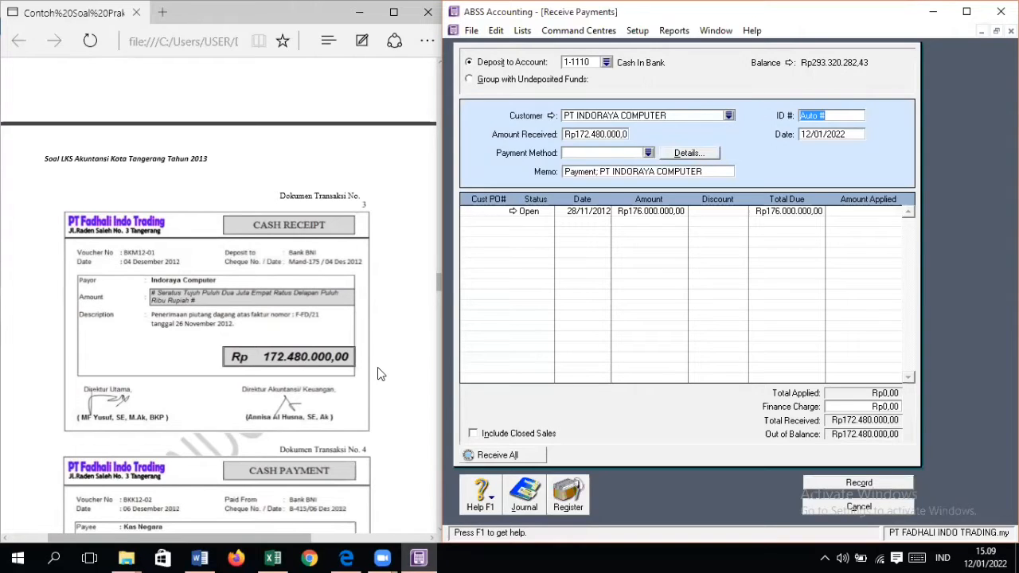
Step: Set the payment's ID to MAND-175 and its date to 04/12/2012
text(MAND-175)
key(Tab)
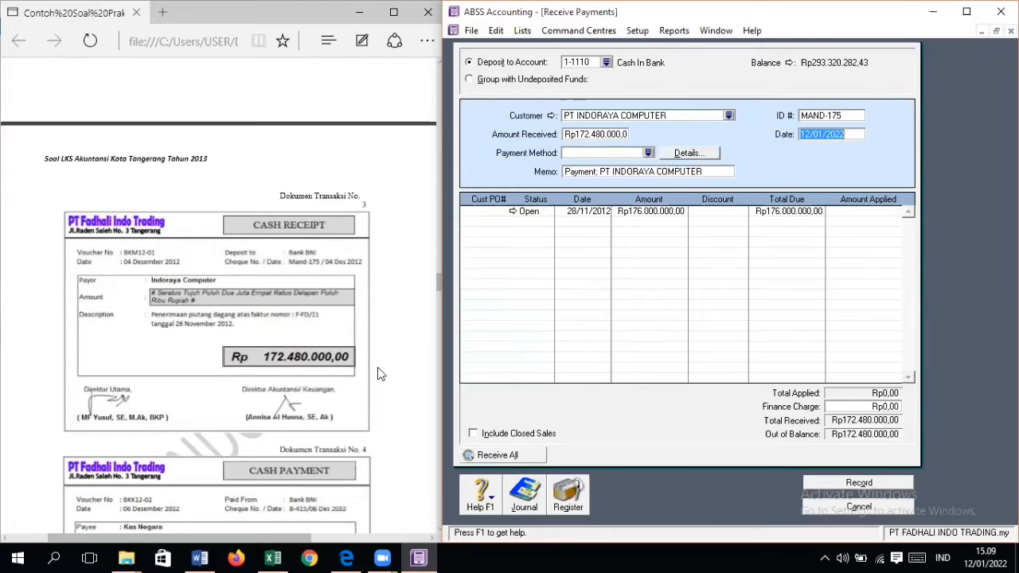
text(04/12/201)
key(Tab)
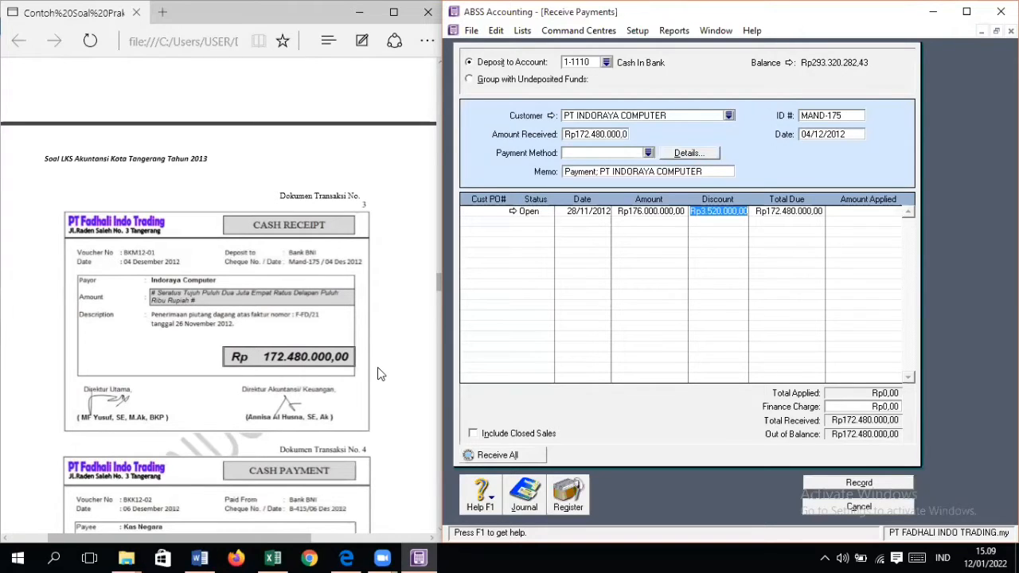
Step: Apply Rp172.480.000 to the open invoice with the Rp3.520.000 discount and try to record the payment
key(Tab)
key(Tab)
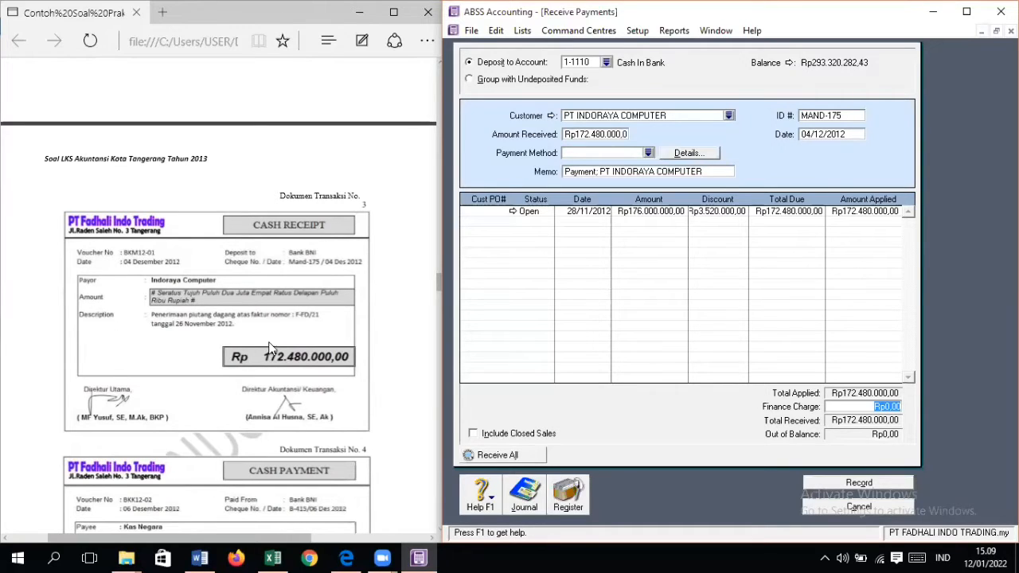
click(742, 212)
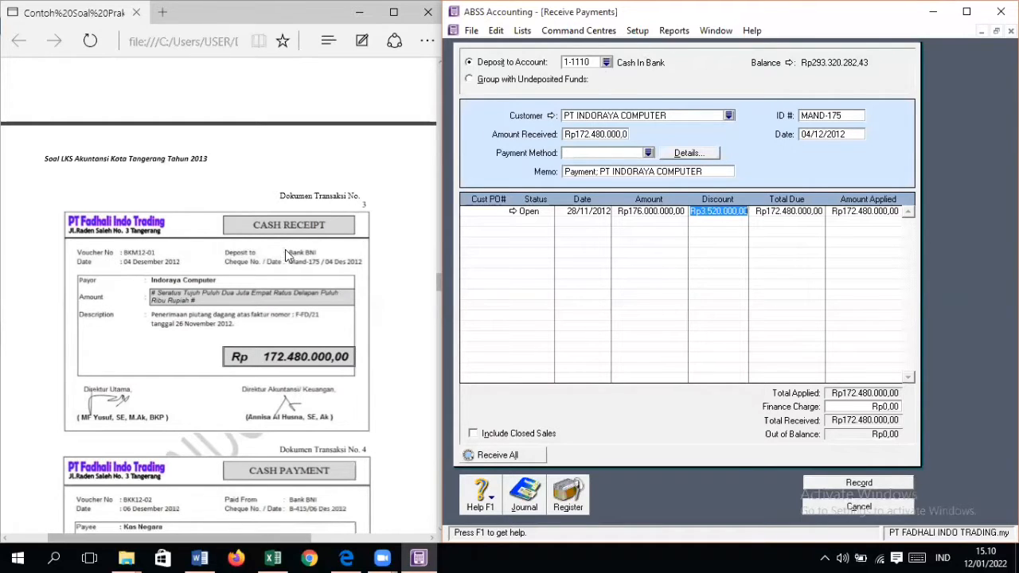
click(890, 483)
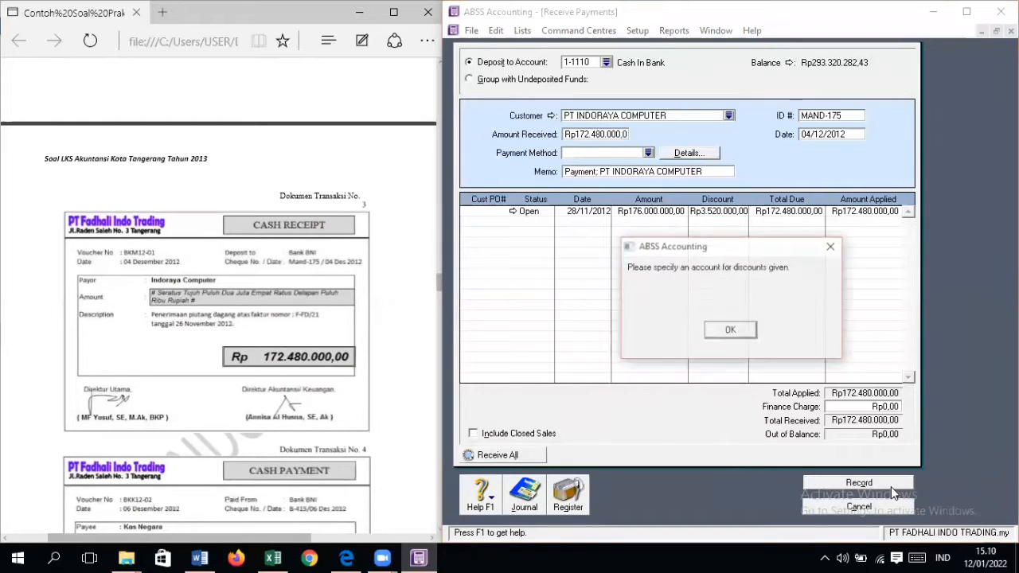
Step: Enable early payment discounts in the sales linked accounts and link them to account 4-1001 Sales Discount
click(751, 332)
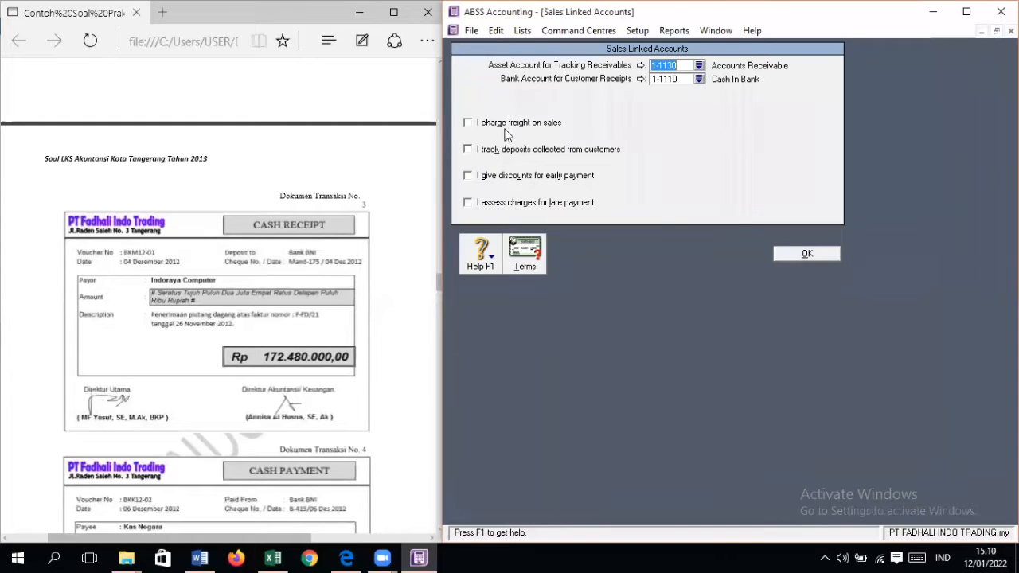
click(542, 176)
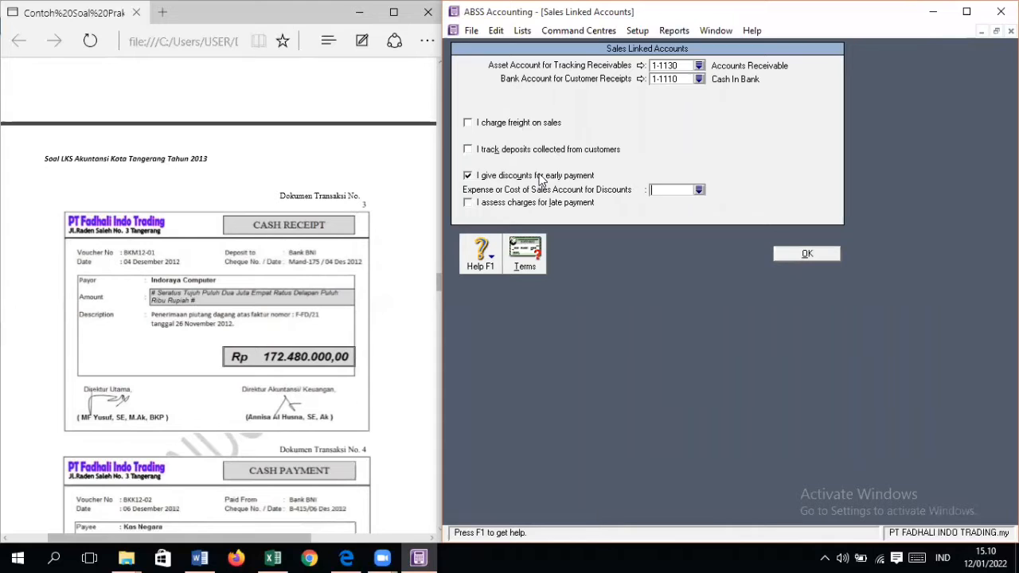
click(701, 190)
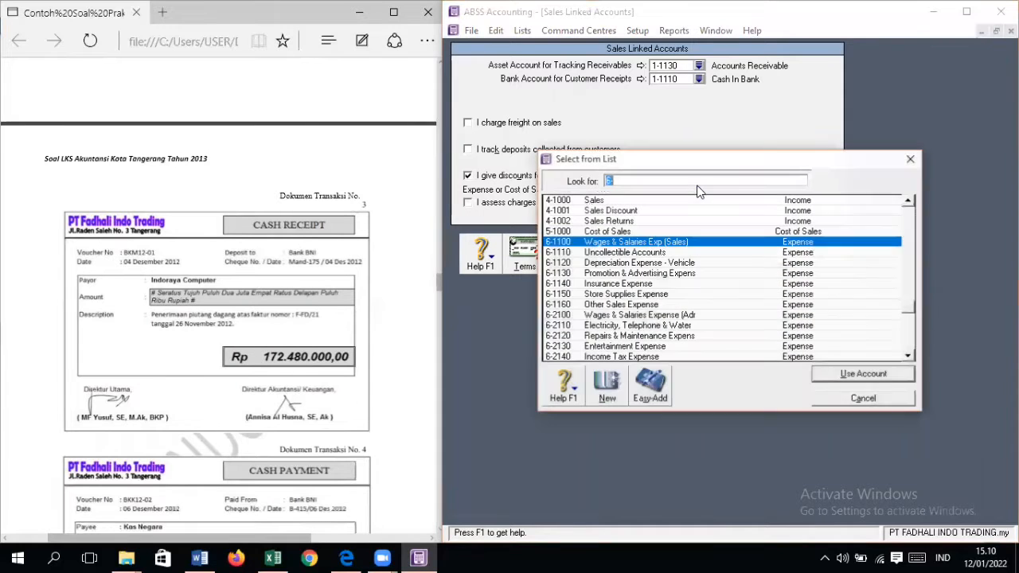
double_click(636, 212)
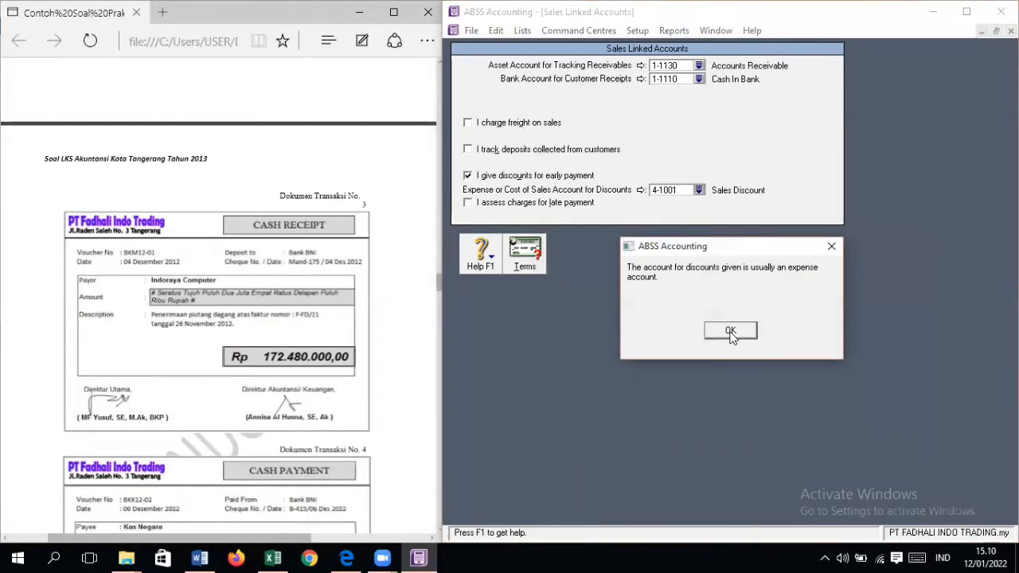
click(730, 332)
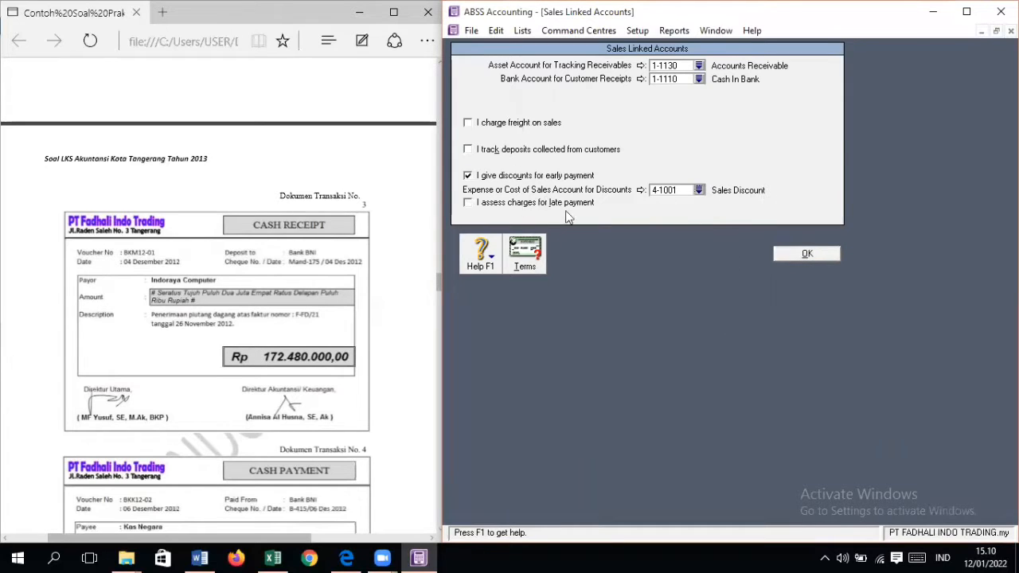
click(786, 253)
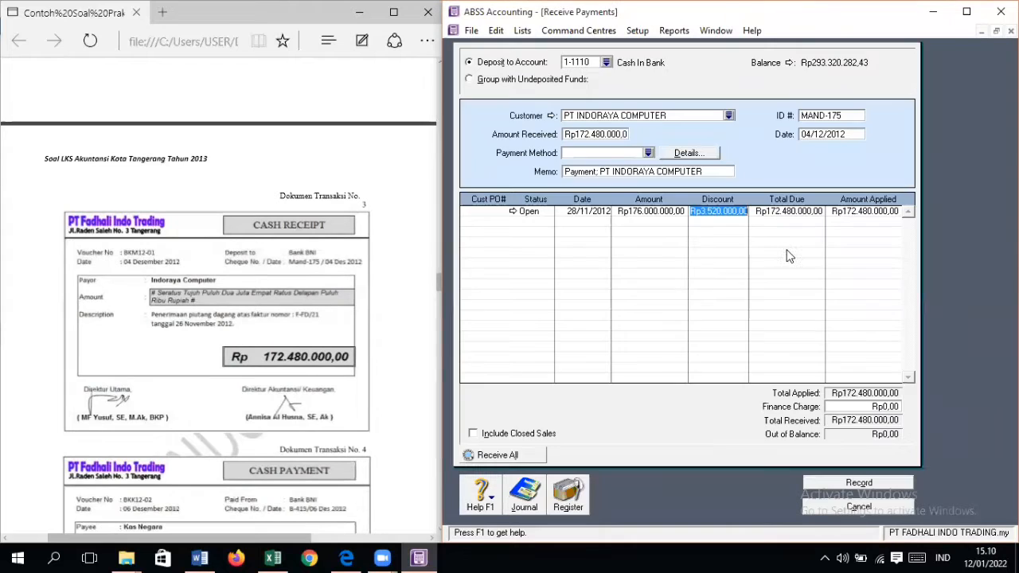
Step: Record the PT Indoraya Computer payment, choosing to print the discount's credit memo later
click(896, 480)
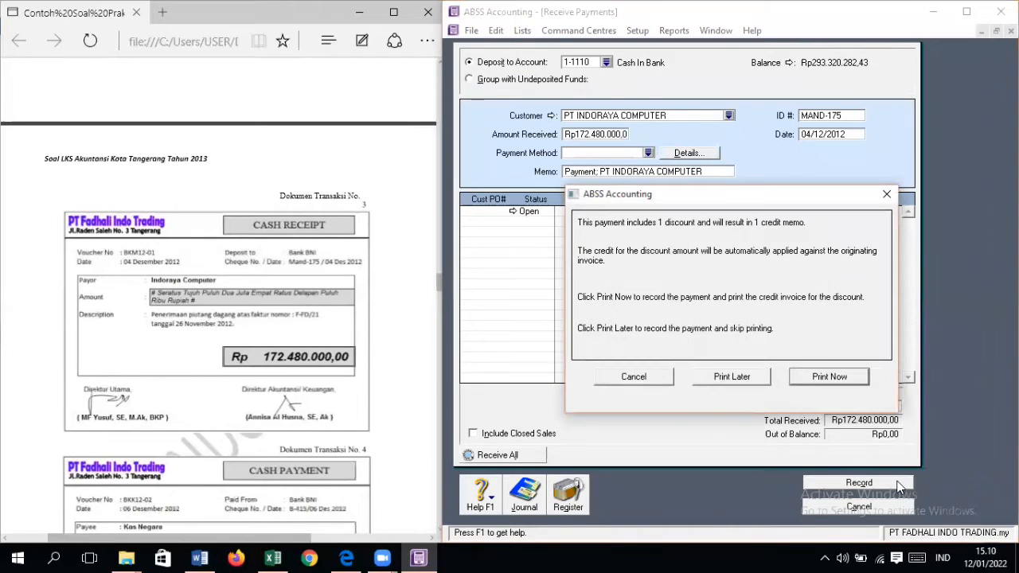
click(661, 374)
click(838, 483)
click(731, 376)
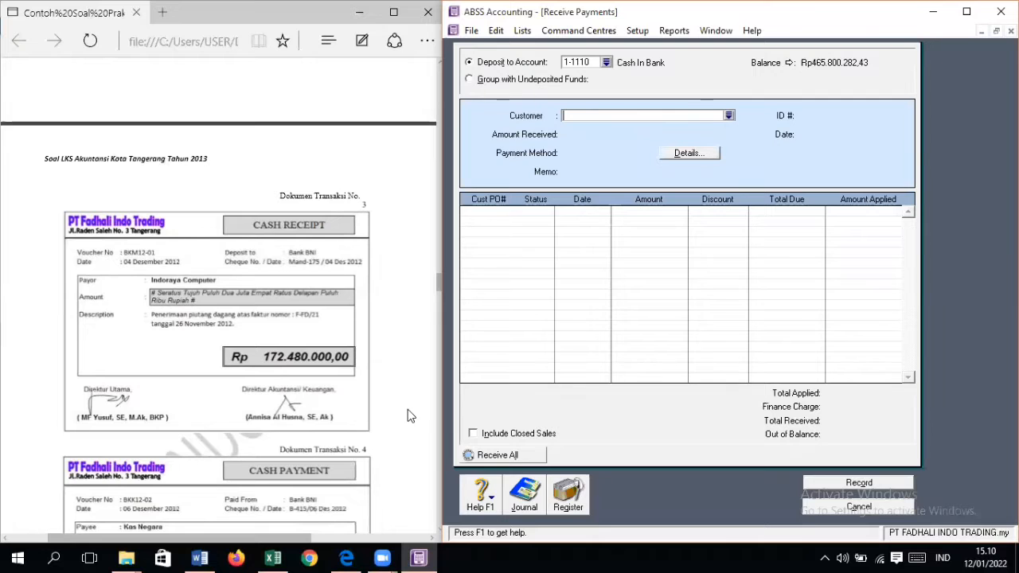
Step: Close the Receive Payments form and bring up transaction document No. 4, the cash payment to Kas Negara
scroll(408, 416, down, 1)
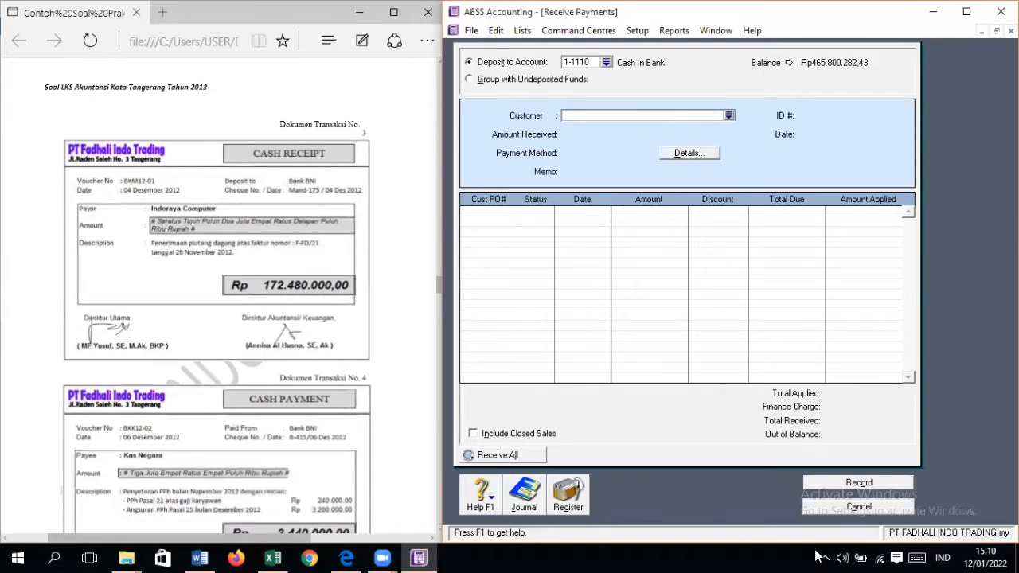
click(833, 509)
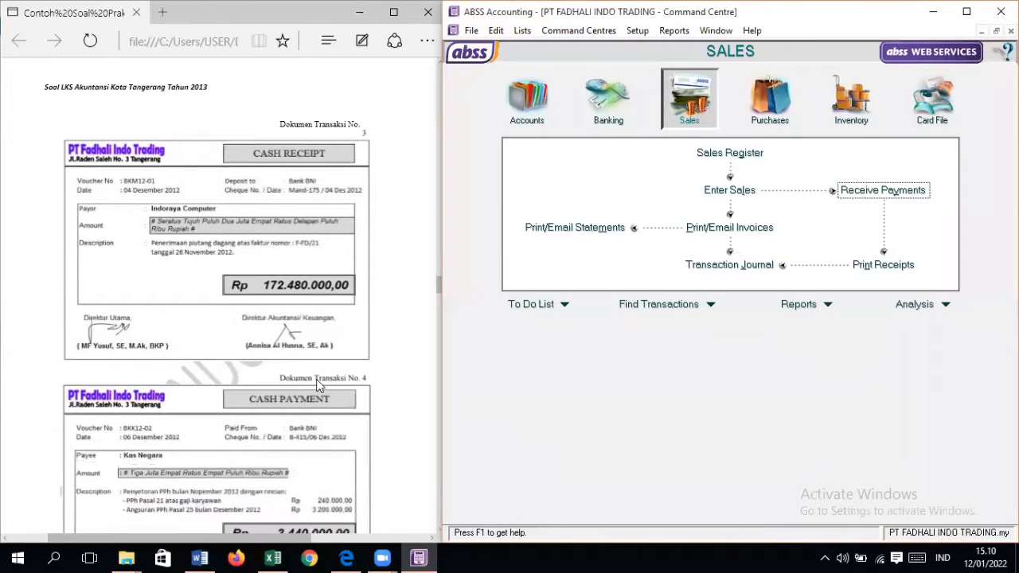
scroll(316, 384, down, 2)
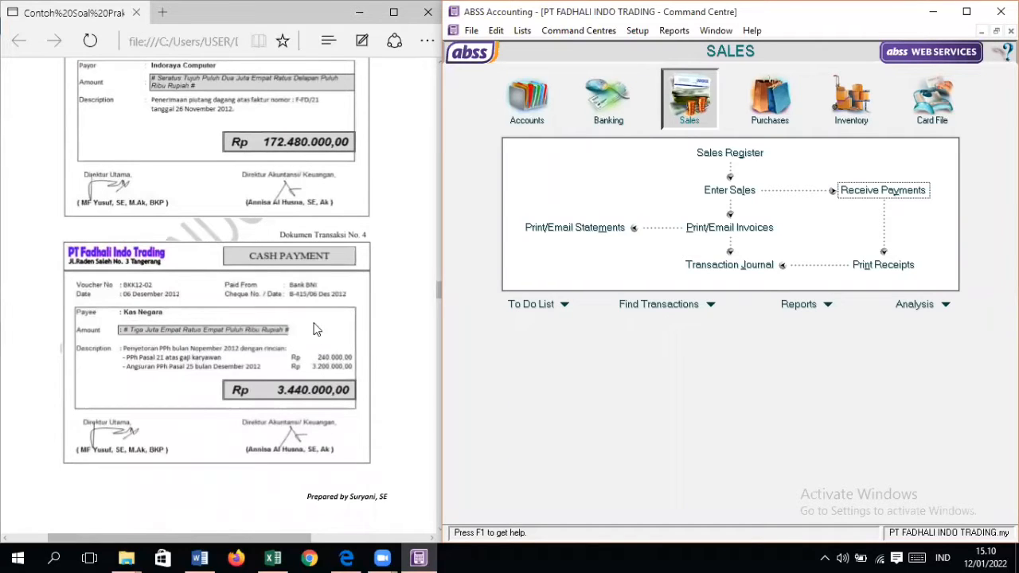
scroll(330, 316, down, 1)
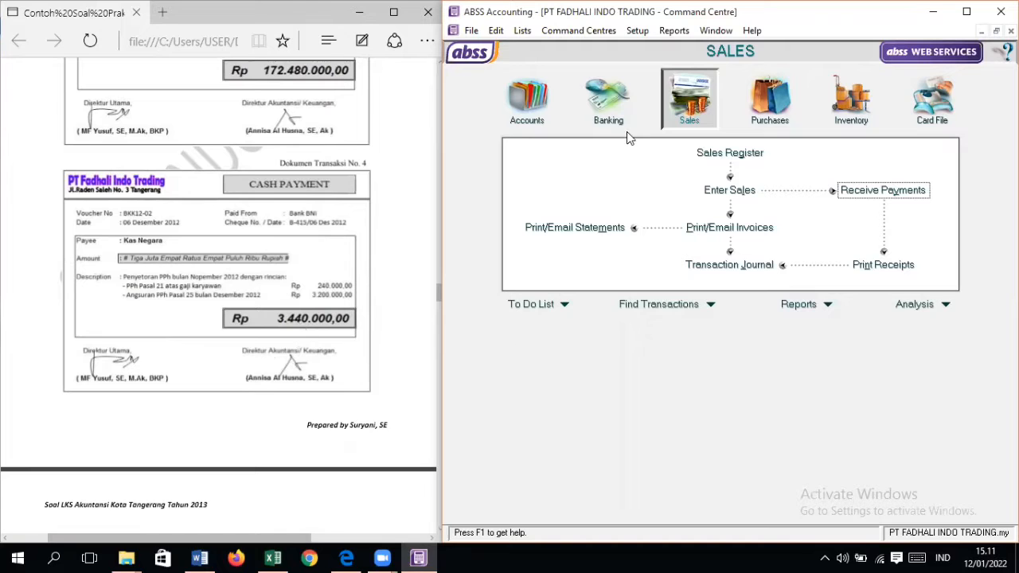
Step: Start a new Spend Money entry paid from account 1-1110 Cash In Bank
click(610, 118)
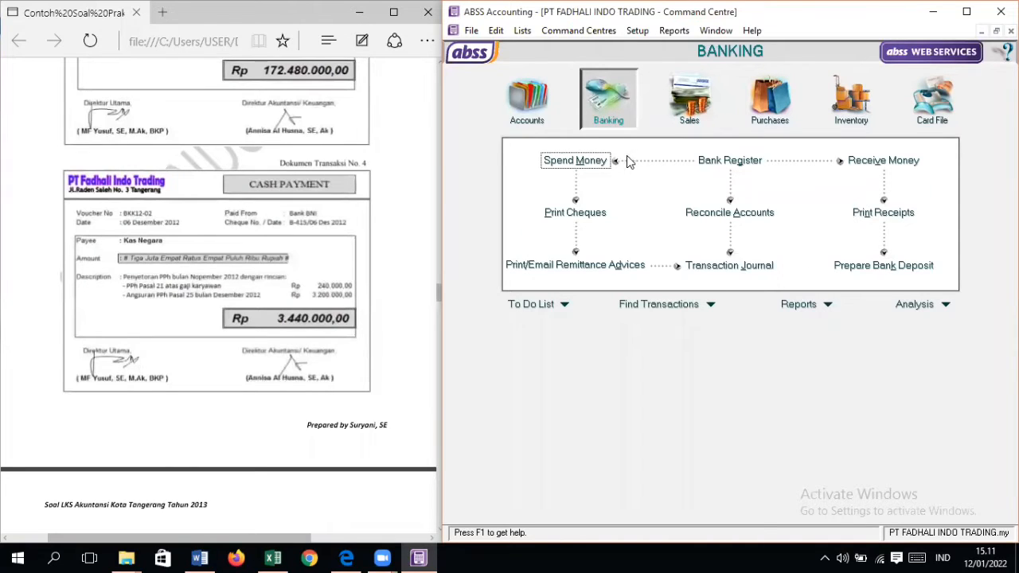
click(595, 160)
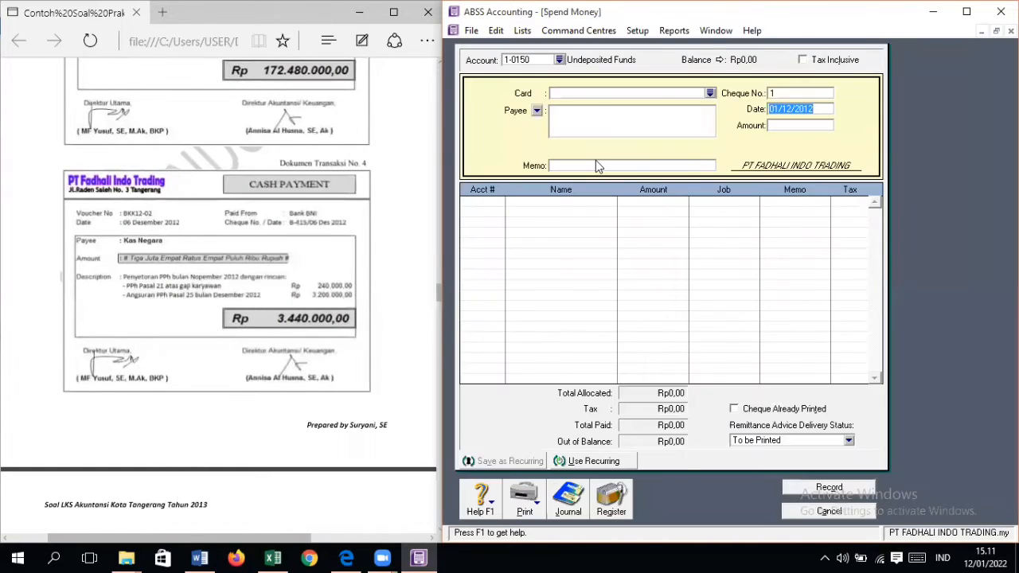
click(560, 60)
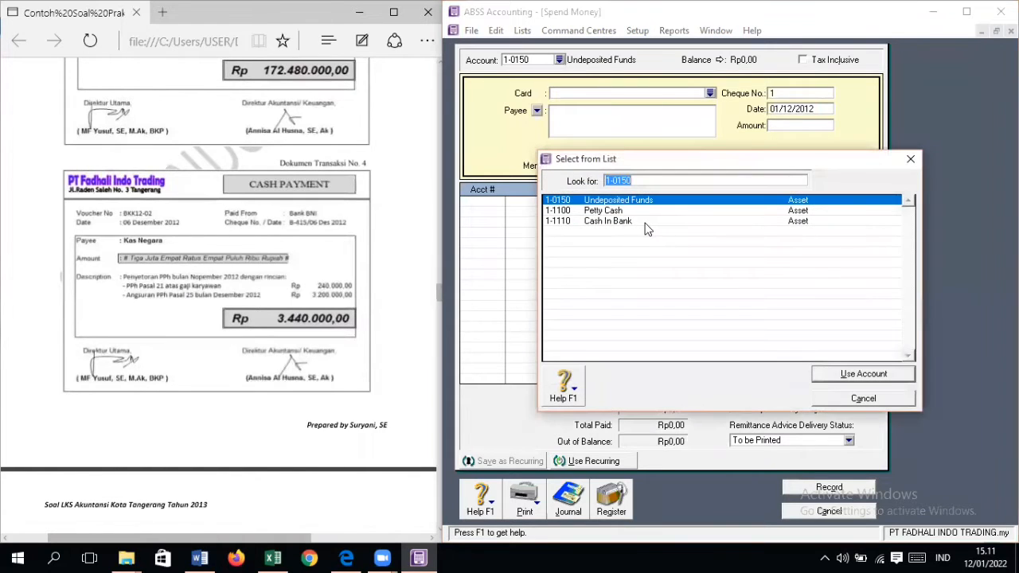
double_click(645, 223)
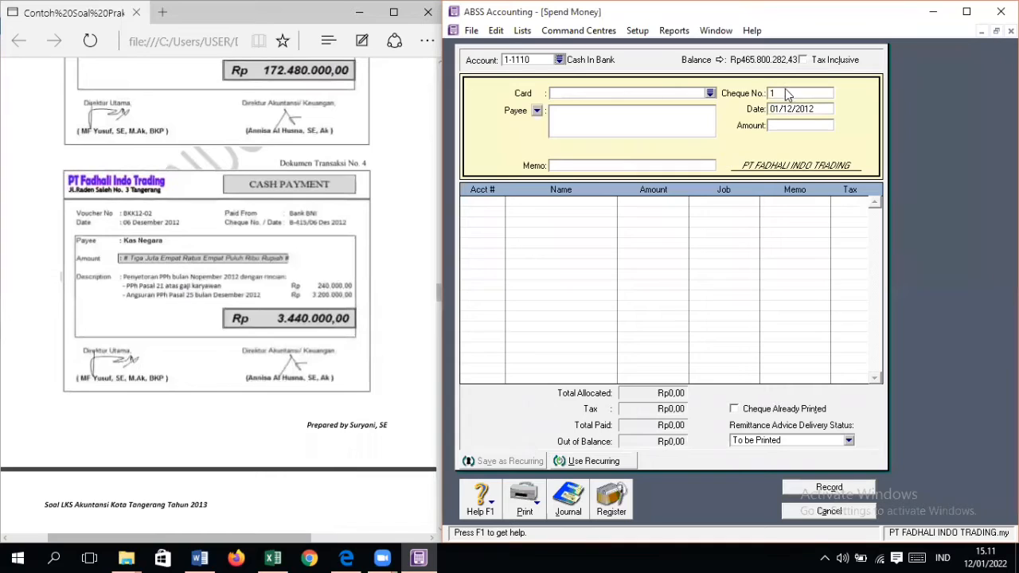
Step: Set the payment's cheque number to B-415, its date to 06/12/2012 and its amount to Rp3.440.000
text(B)
text(-41)
text(06)
text(/12/2012)
key(Tab)
text(3.440.00)
key(Tab)
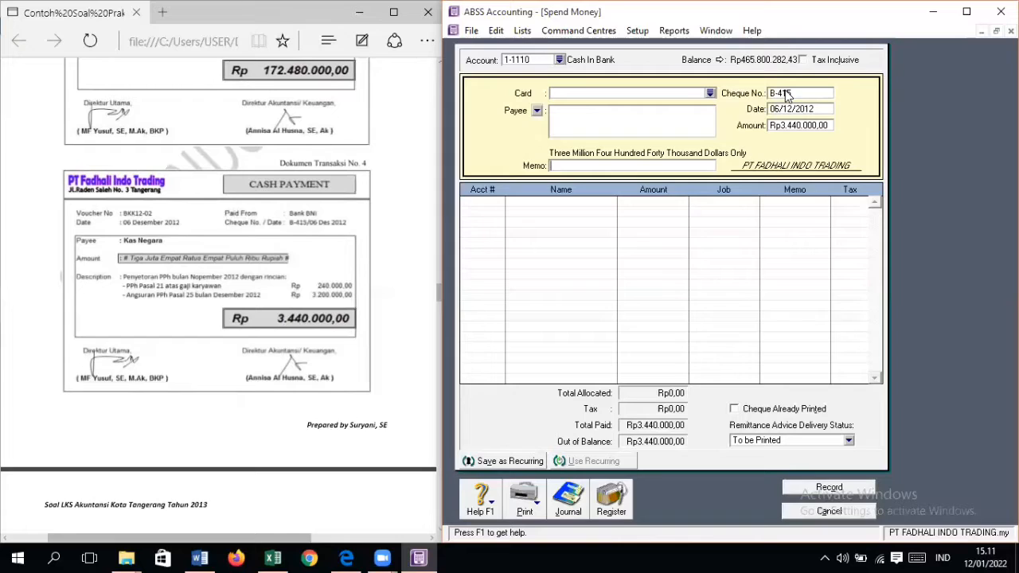
Step: Enter the payment memo "PENYETORAN PPH BULAN NOV 2012"
text(PENYETORAN PPH)
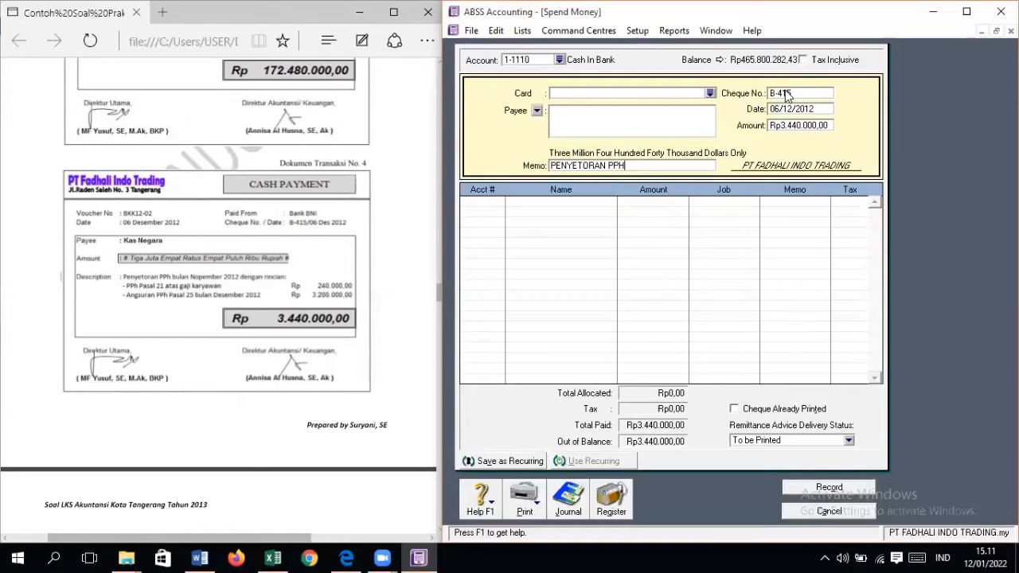
text( BULAN NOV 2012)
key(Tab)
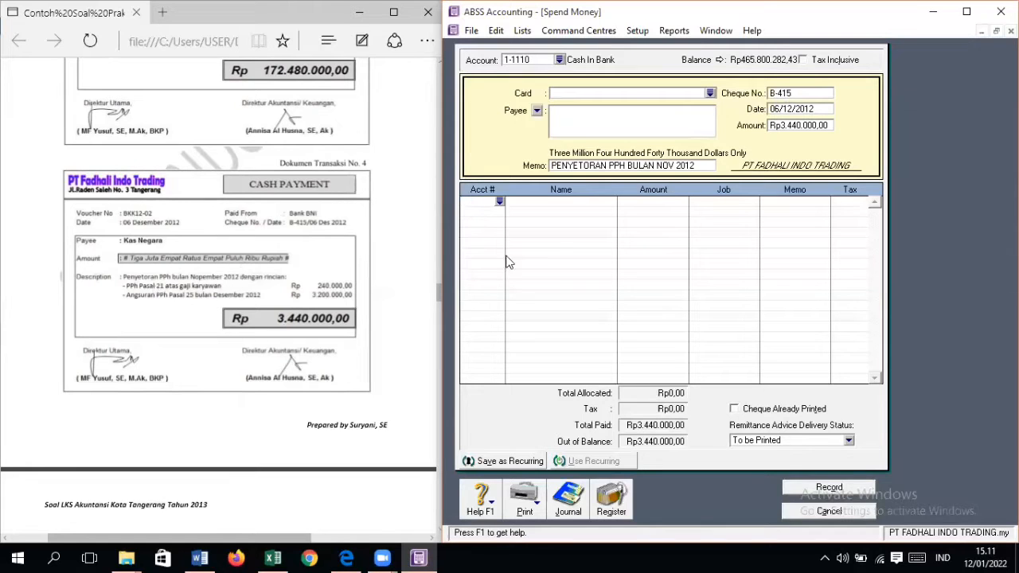
Step: Allocate Rp240.000 of the payment to account 2-1140 Income Tax Payable, checking it against the transaction documents
text(6-)
scroll(611, 296, up, 4)
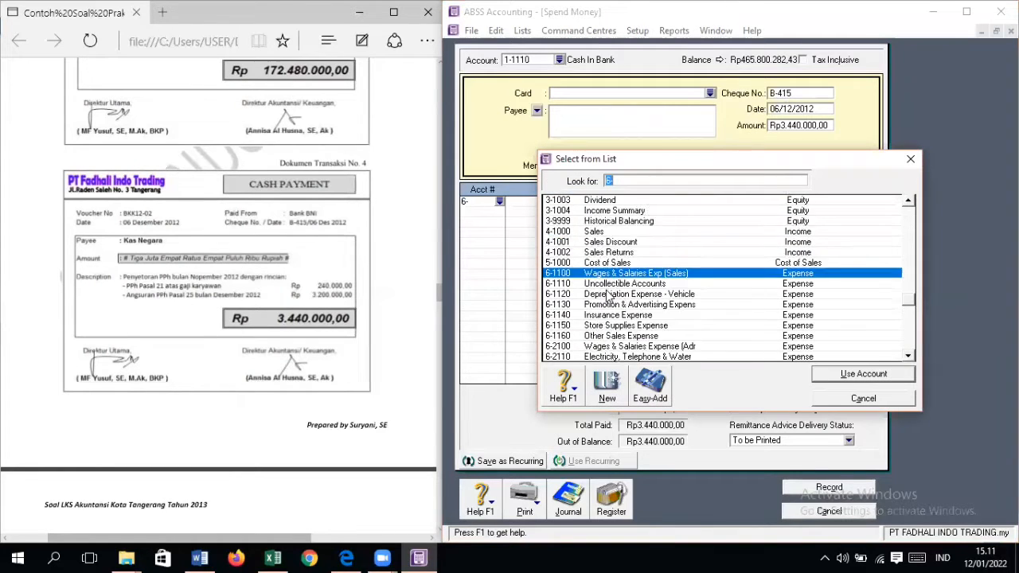
double_click(653, 205)
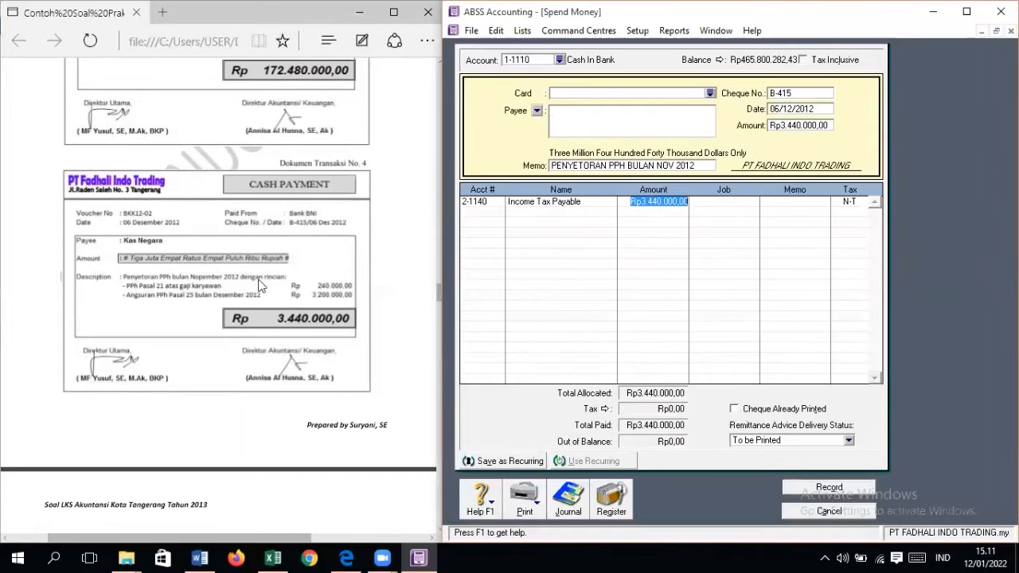
scroll(255, 279, up, 5)
scroll(256, 279, up, 10)
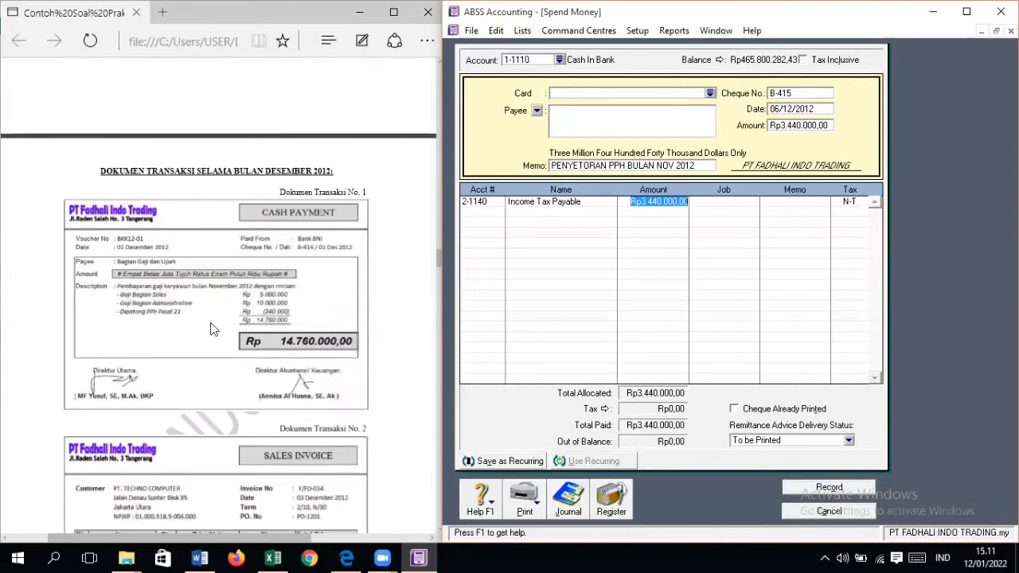
scroll(298, 317, down, 15)
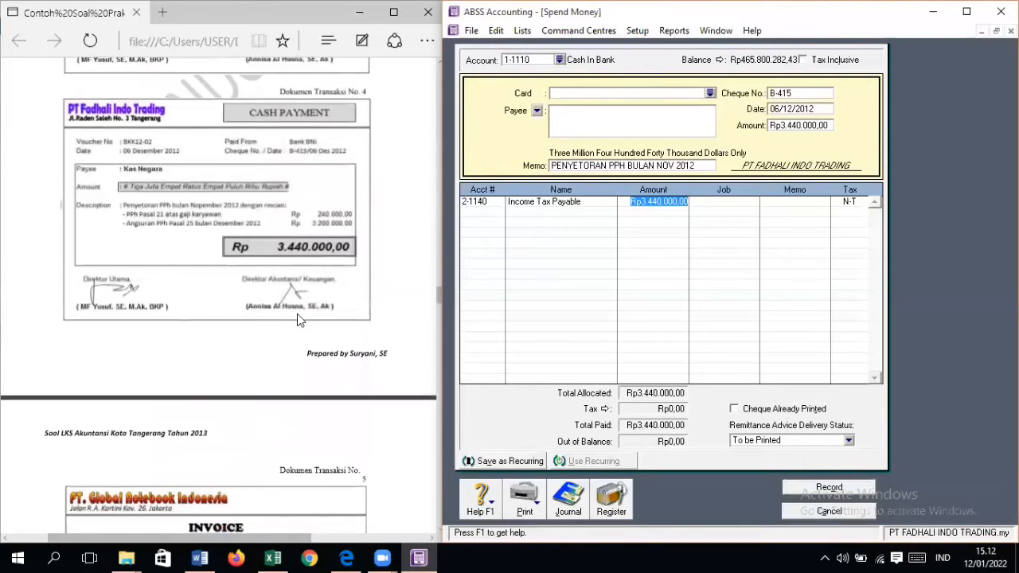
scroll(297, 313, up, 2)
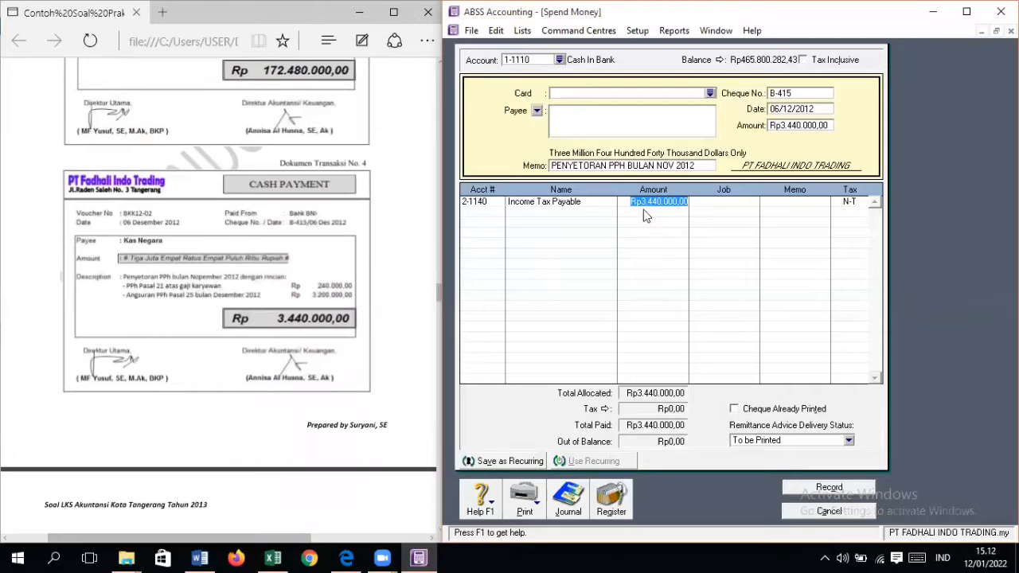
text(24000)
key(Tab)
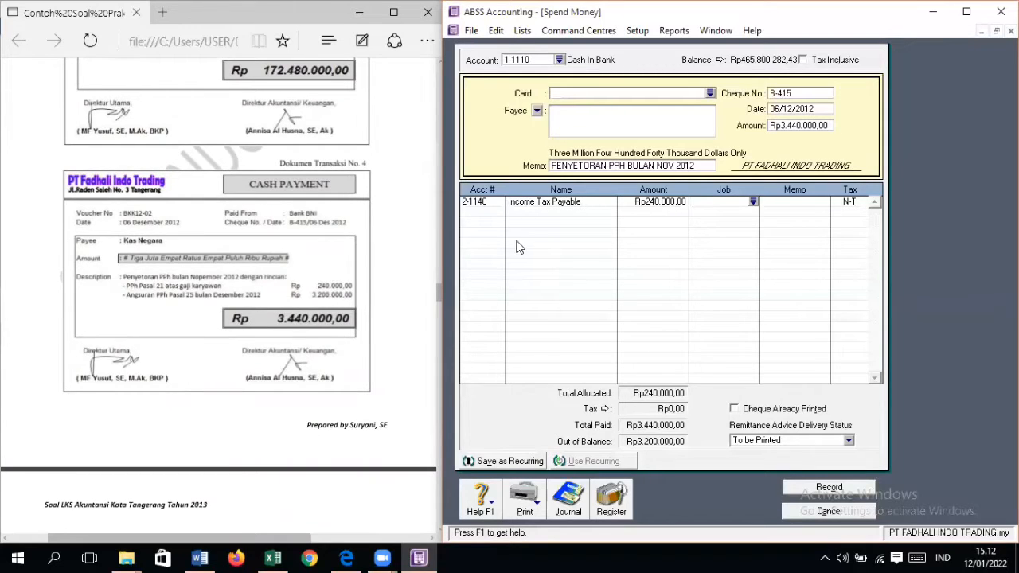
Step: Allocate the remaining Rp3.200.000 to account 1-1210 Prepaid Income Tax and record the payment without job numbers
click(499, 213)
click(500, 212)
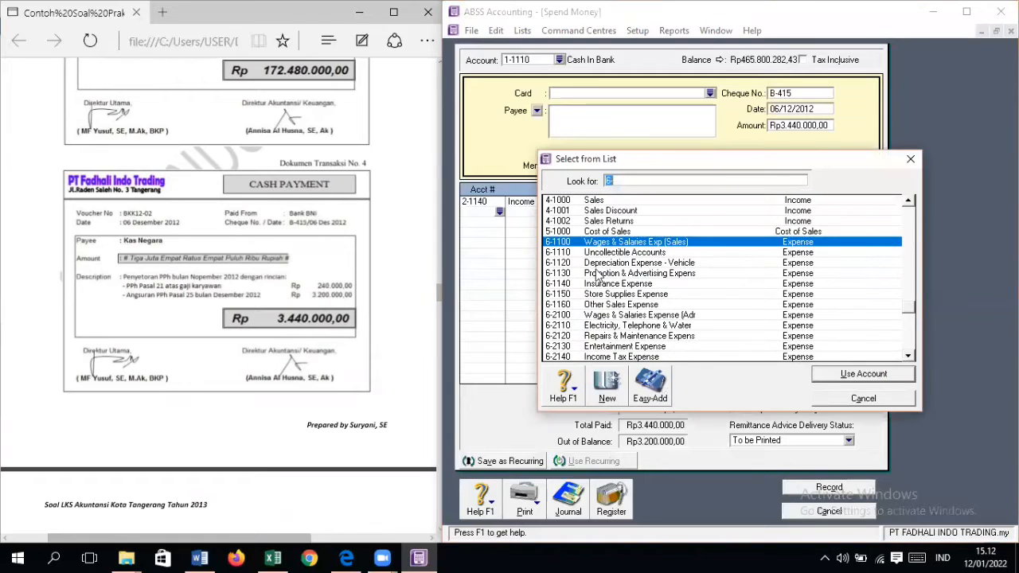
scroll(621, 253, up, 10)
double_click(639, 232)
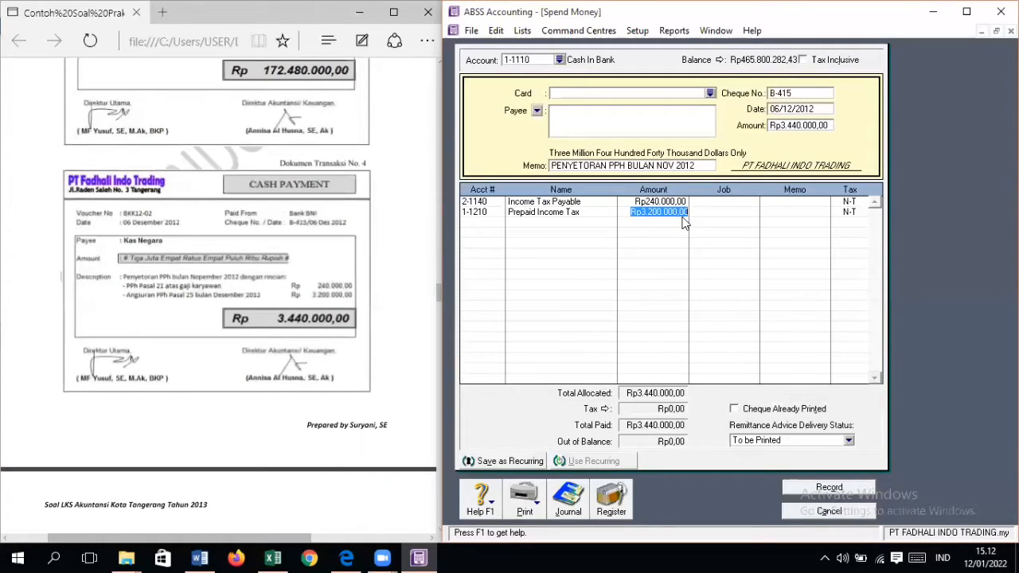
click(840, 487)
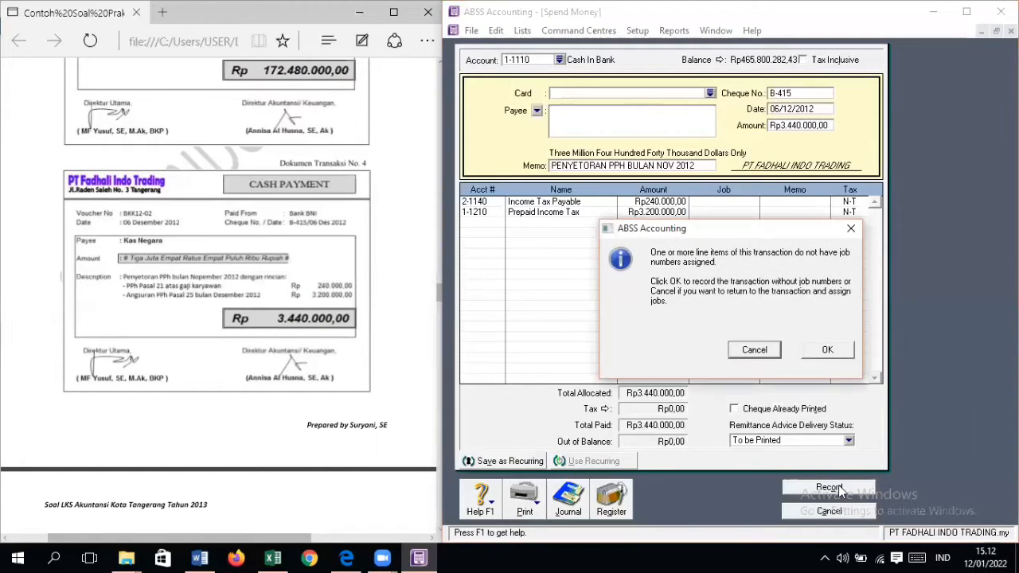
click(839, 355)
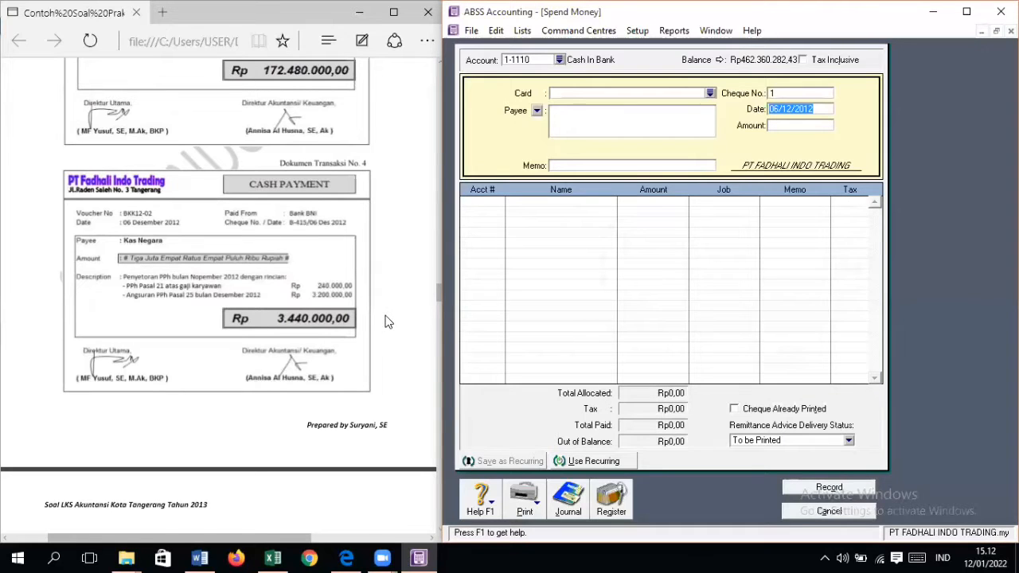
Step: Bring up transaction document No. 5 and start a new purchase bill for supplier PT Global Notebook Indonesia
scroll(386, 320, down, 5)
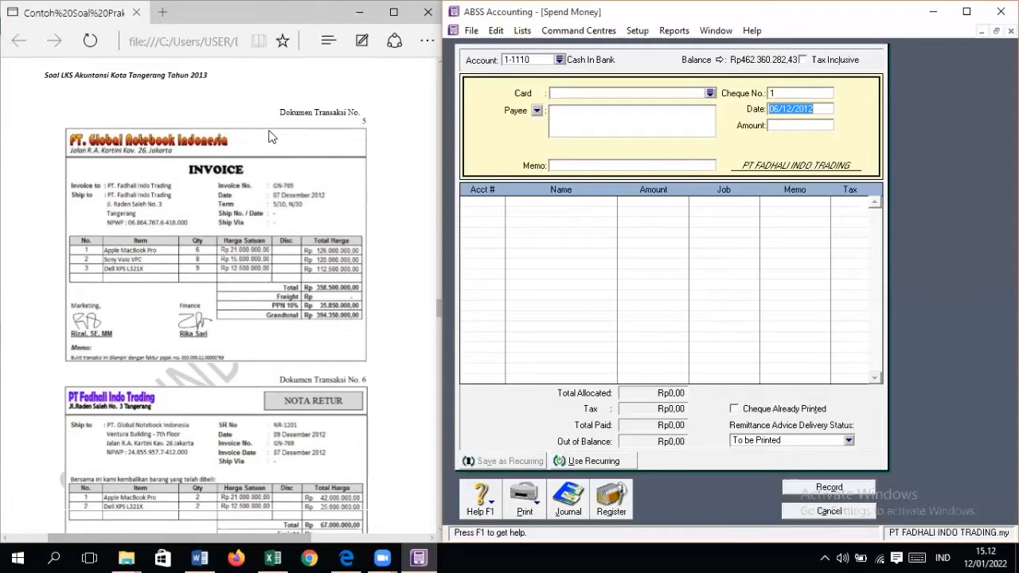
click(826, 512)
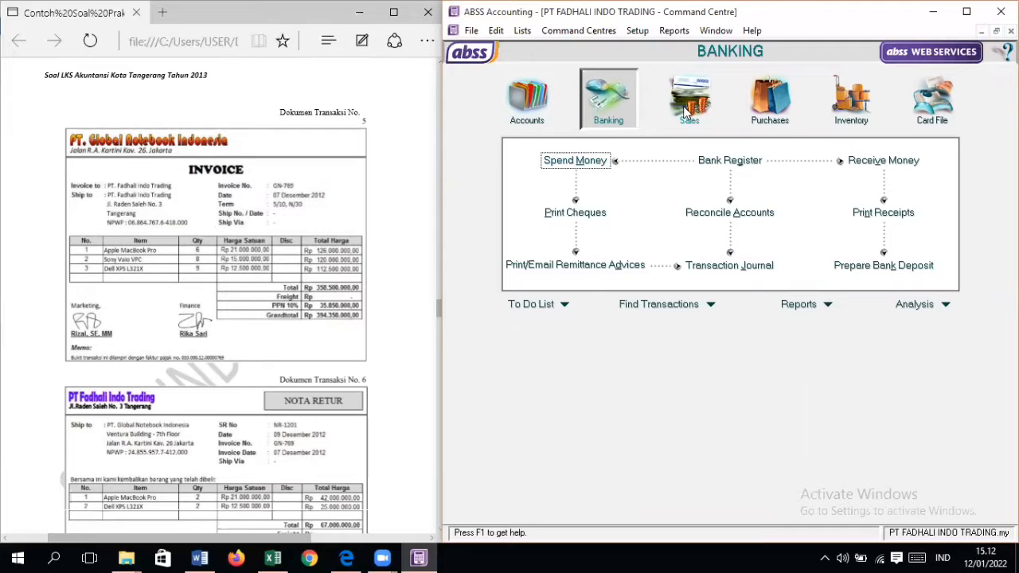
click(778, 127)
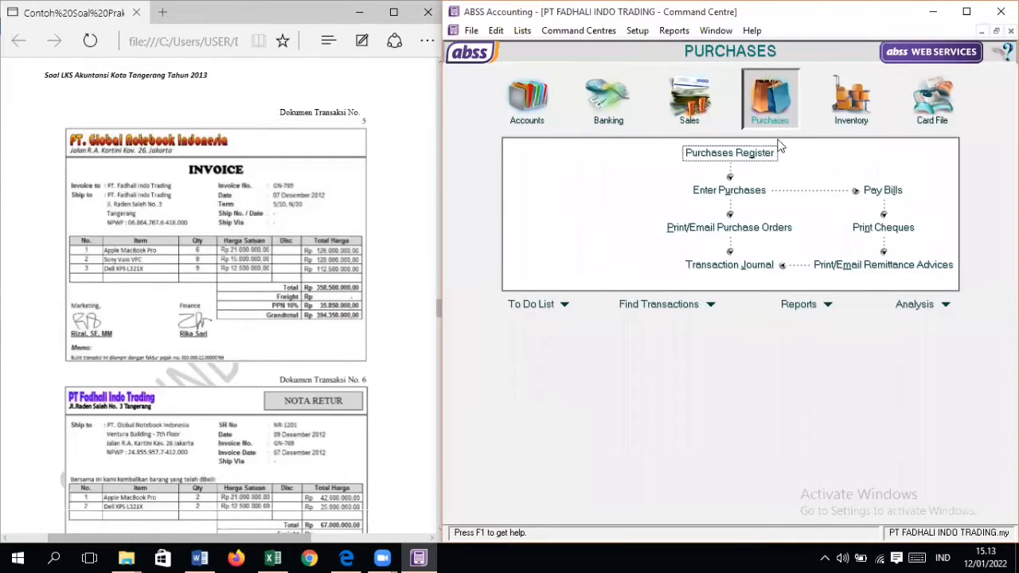
click(758, 190)
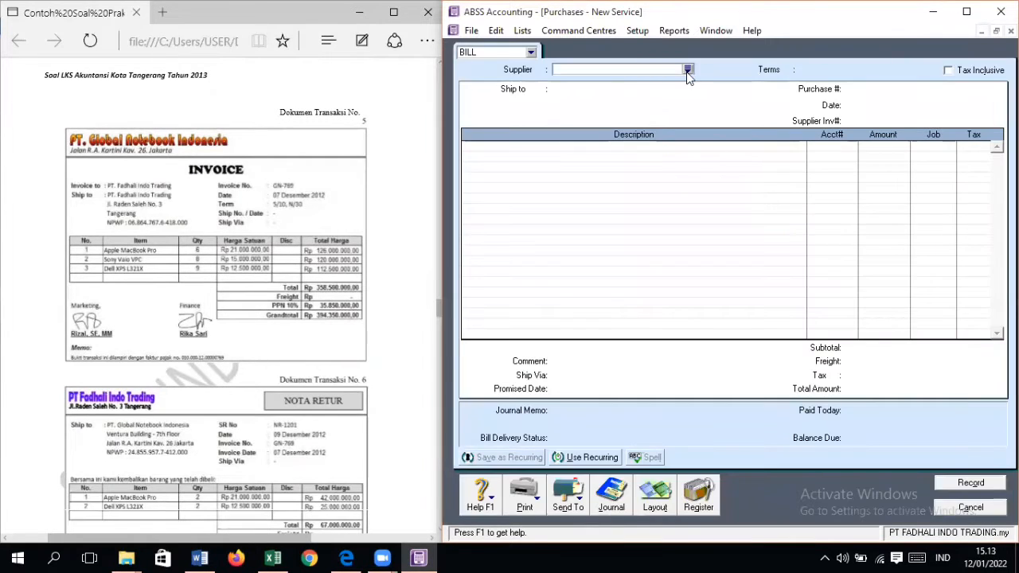
click(688, 70)
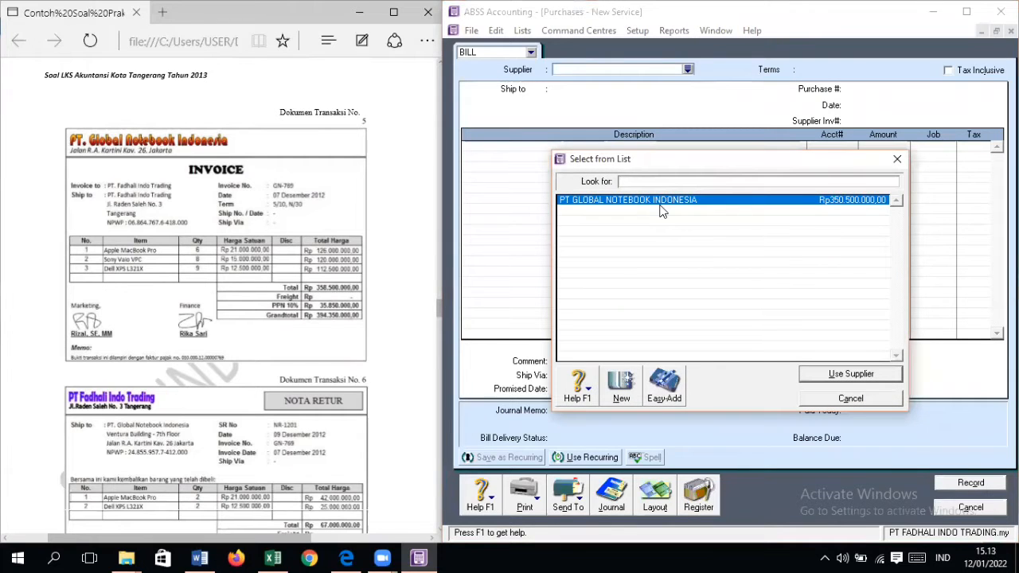
click(856, 376)
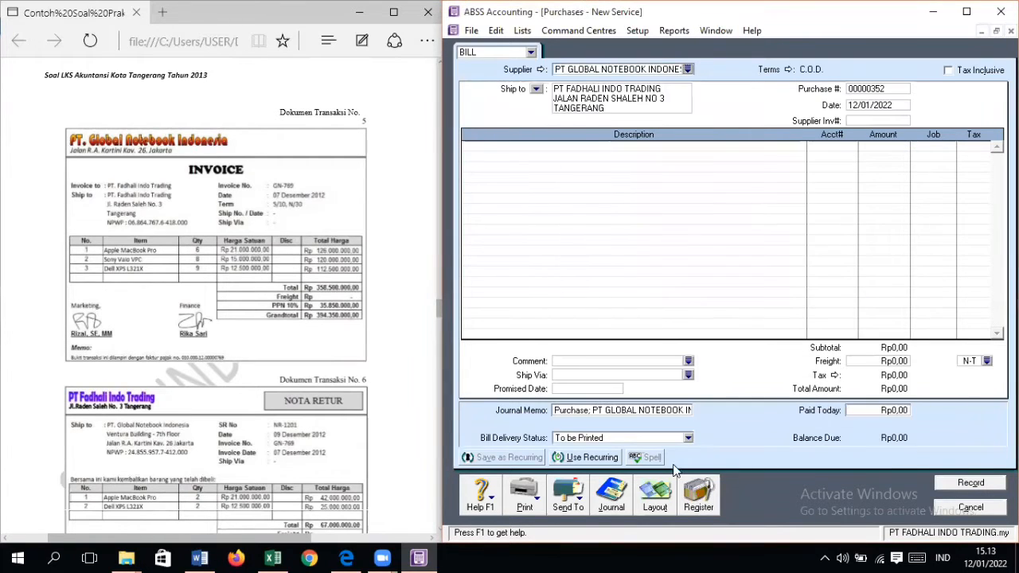
Step: Switch the purchase bill to the Item layout
click(654, 493)
click(601, 268)
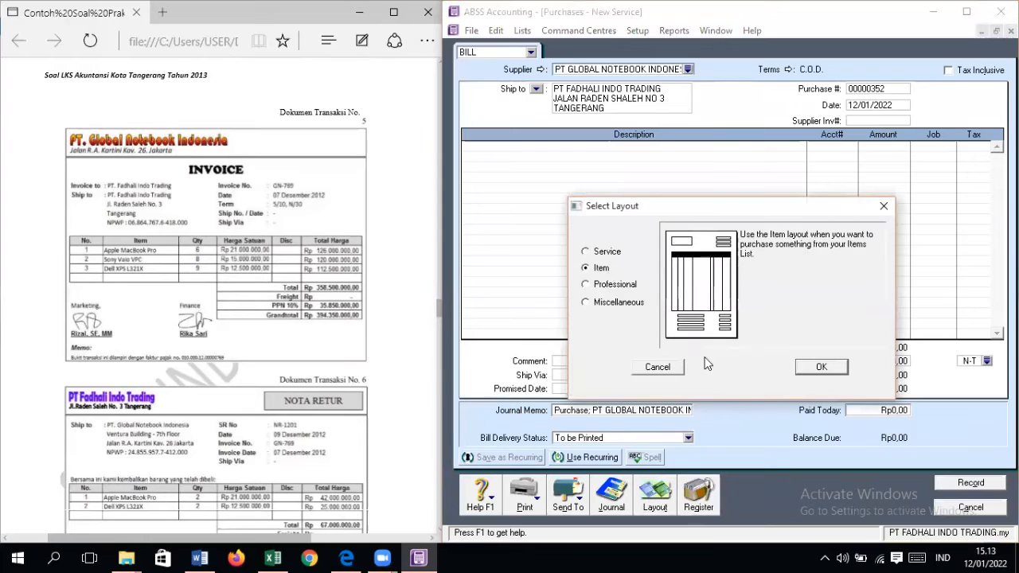
click(825, 369)
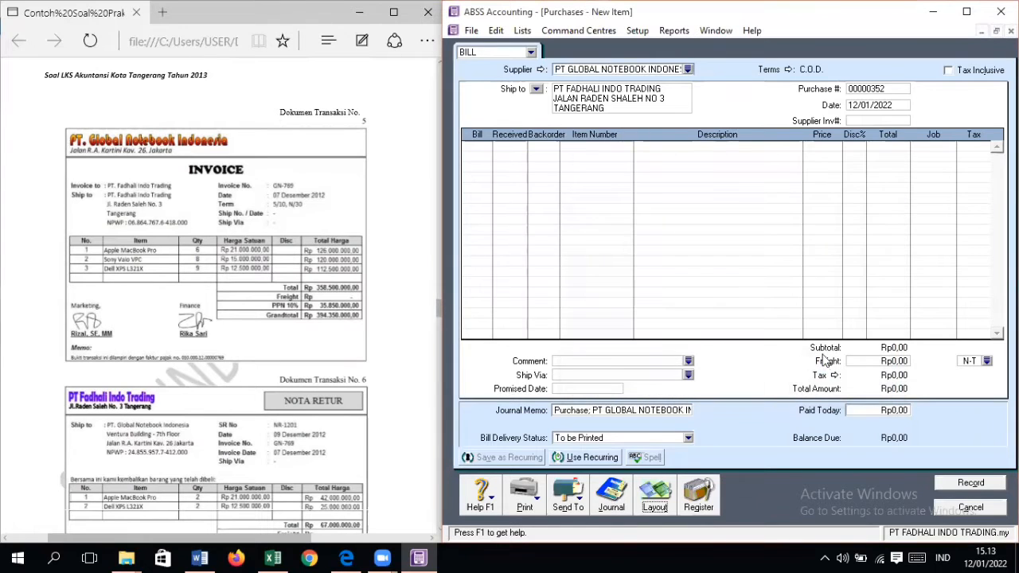
Step: Set the bill's credit terms to In a Given # of Days, with 10 discount days, 30 balance due days and 5% early payment discount
click(791, 72)
click(868, 186)
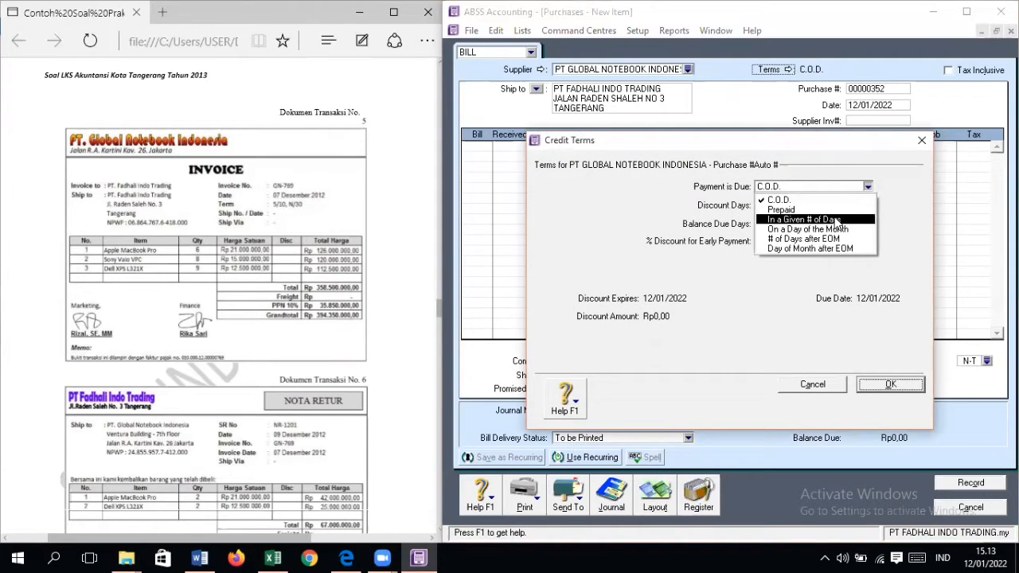
click(836, 220)
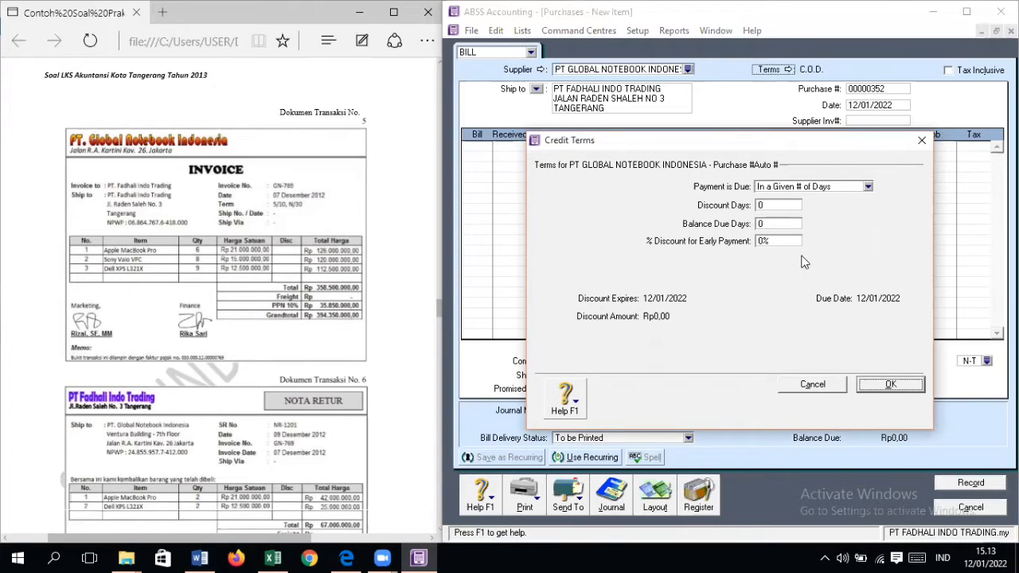
click(774, 205)
text(10)
key(Tab)
text(30)
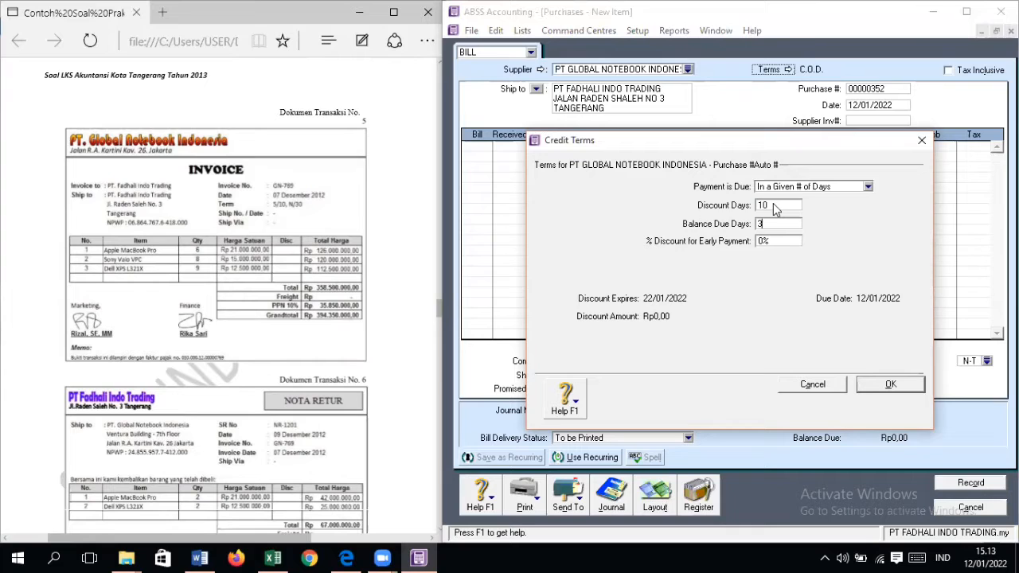
key(Tab)
text(5)
key(Return)
Step: Enter GN-759 as the purchase number and supplier invoice number, and date the bill 07/12/2012
key(Tab)
key(Tab)
key(Tab)
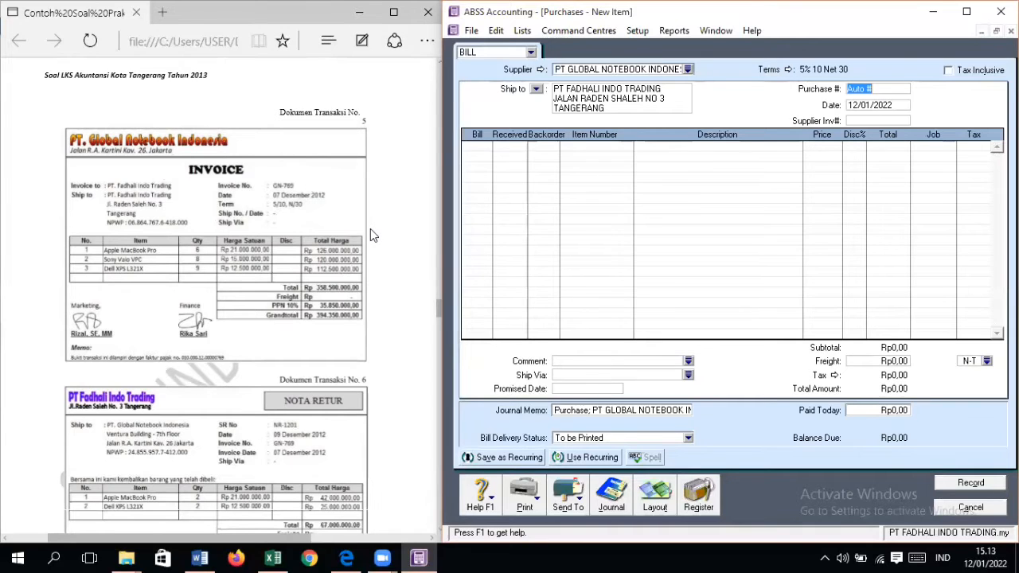
key(Tab)
text(GN-759)
key(Tab)
text(07/12/2012)
key(Tab)
text(GN-759)
key(Tab)
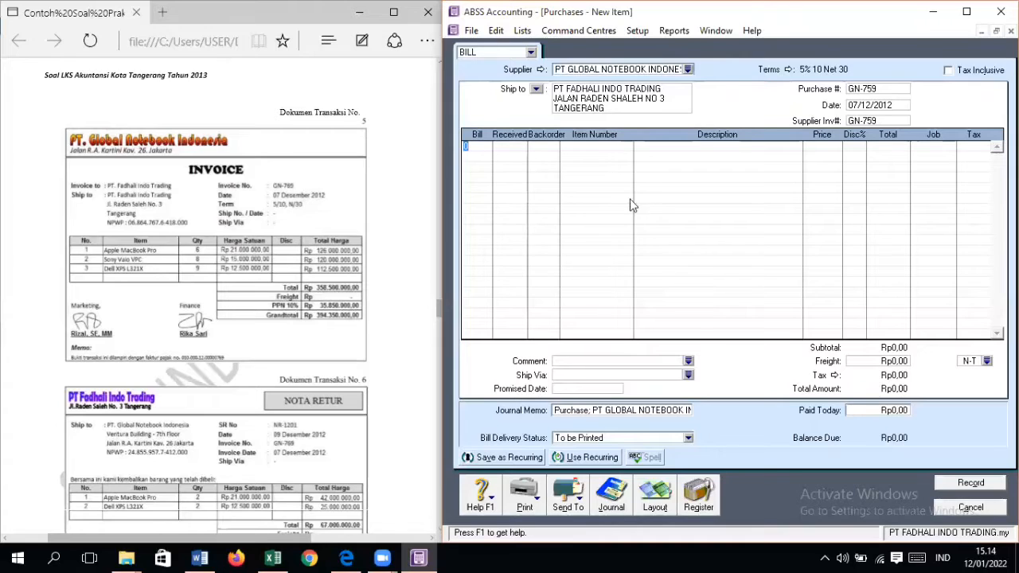
Step: Correct both the purchase number and the supplier invoice number to GN-769
click(897, 89)
click(897, 88)
key(BackSpace)
key(BackSpace)
text(69)
click(897, 119)
key(BackSpace)
key(BackSpace)
text(69)
key(Tab)
Step: Add a bill line for 6 units of item AM, Apple MacBook Pro
text(6)
key(Tab)
key(Tab)
key(Tab)
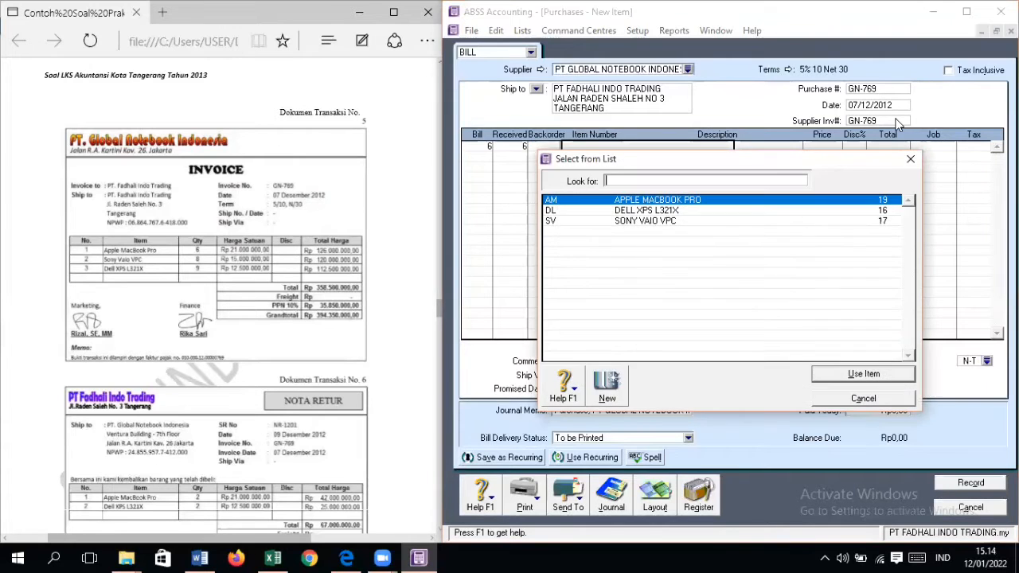
key(Return)
key(Tab)
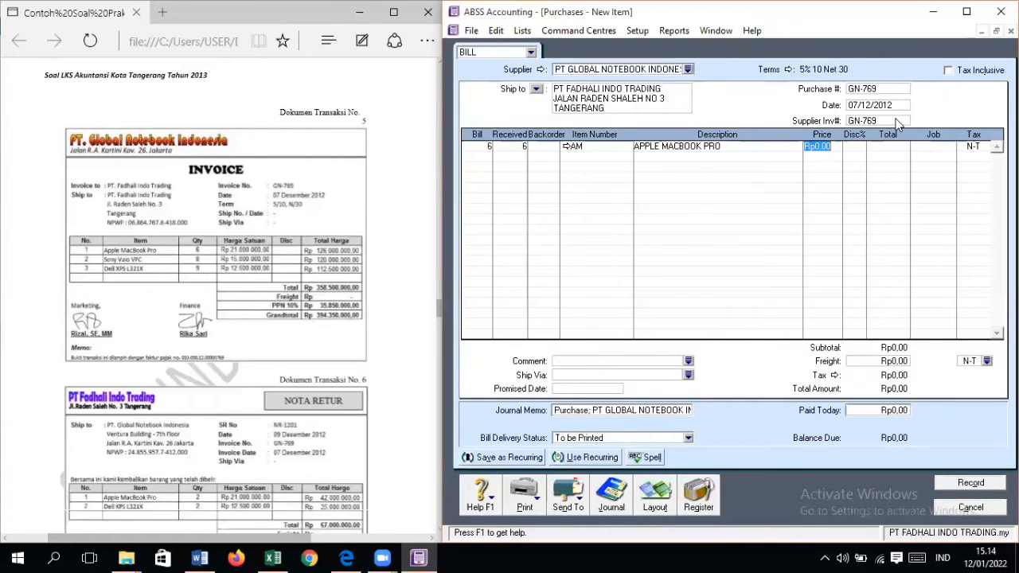
Step: Set the Apple MacBook Pro line's price to Rp21.000.000, assign job PD and apply tax code VAT
text(21000000)
key(Tab)
key(Tab)
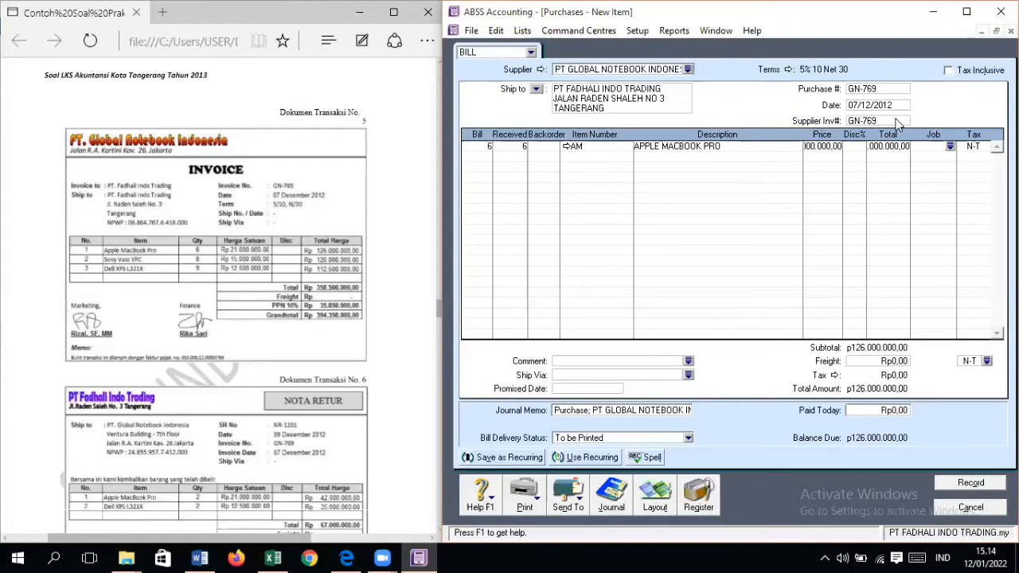
text(PD)
key(Tab)
text(VAT)
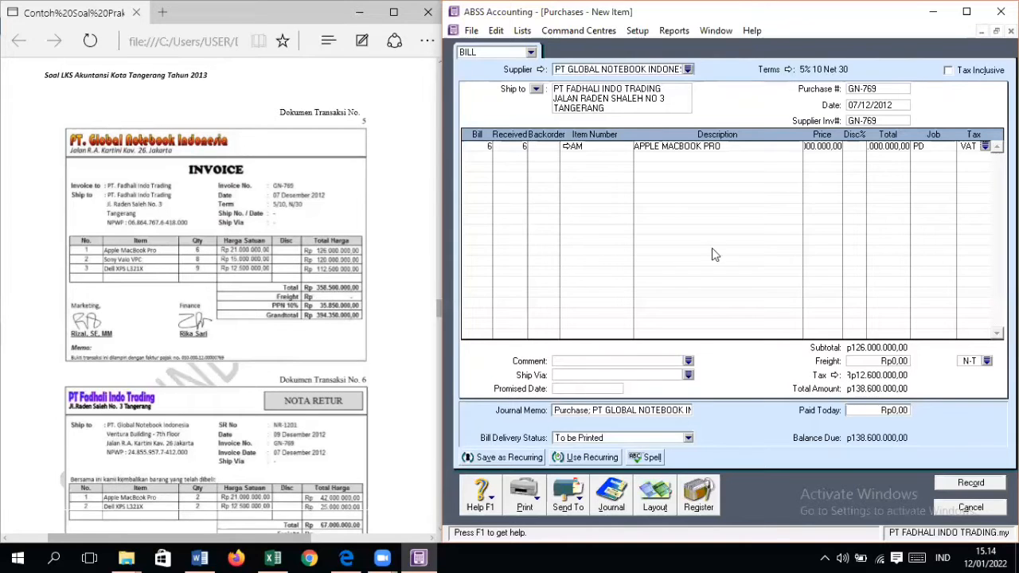
Step: Add a bill line for 8 units of item SV, Sony Vaio VPC
key(Tab)
text(8)
key(Tab)
key(Tab)
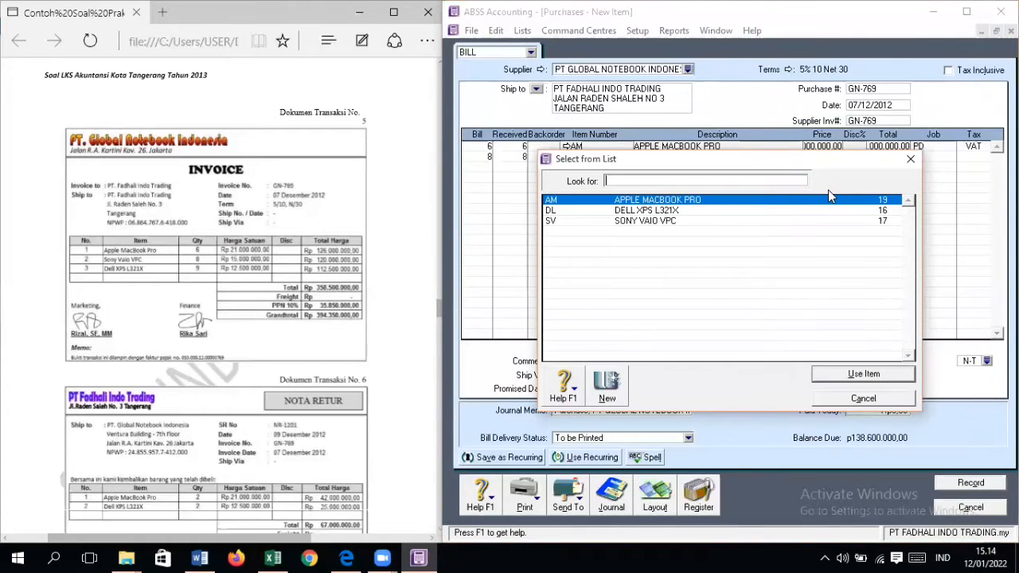
text(s)
key(Return)
key(Tab)
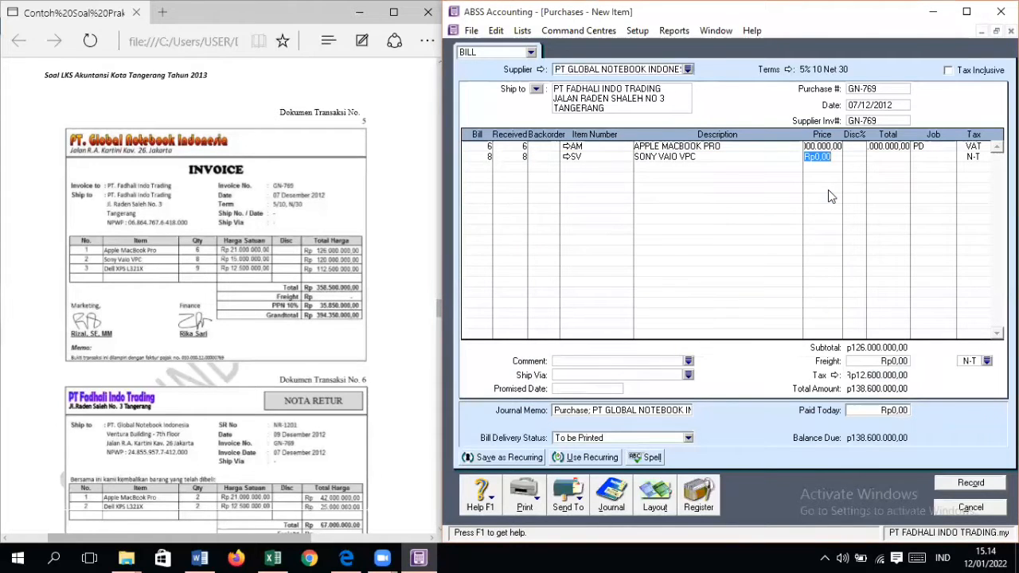
Step: Set the Sony Vaio VPC line's price to Rp15.000.000, assign job PD and apply tax code VAT
text(15000000)
key(Tab)
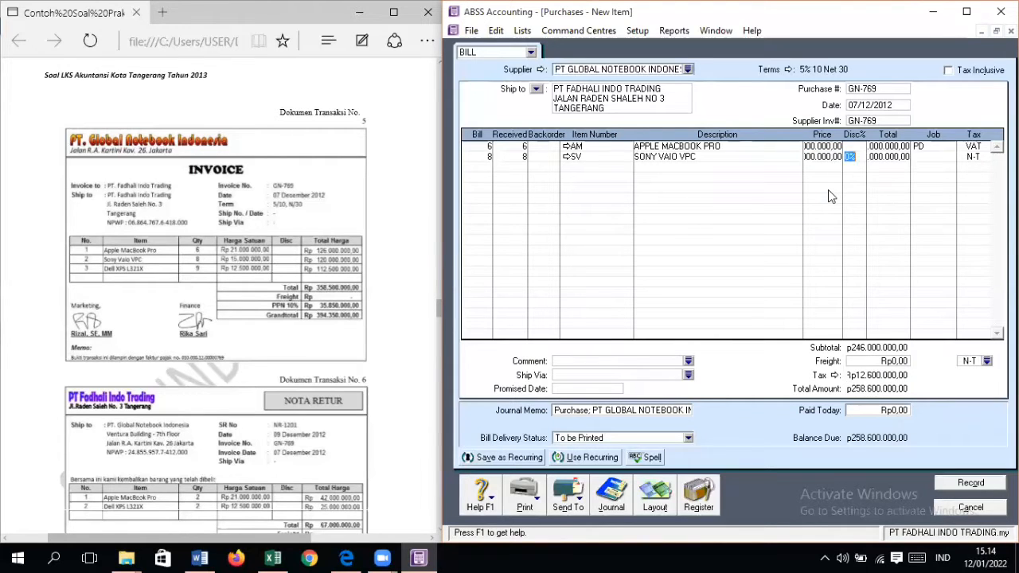
key(Tab)
key(Tab)
key(Return)
key(Return)
key(Tab)
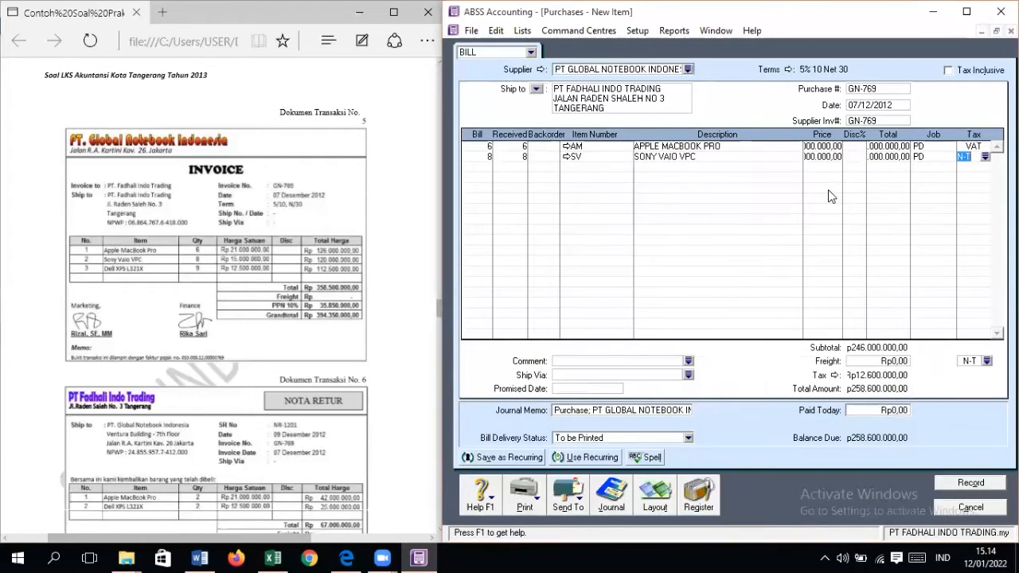
text(VAT)
Step: Add a bill line for 9 units of item DL, Dell XPS L321X
key(Tab)
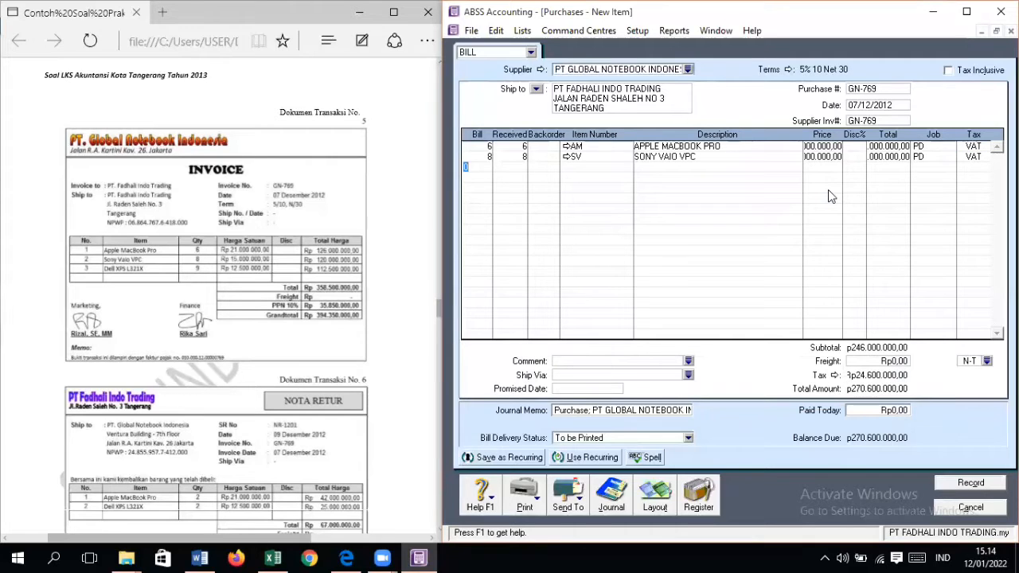
text(9)
key(Tab)
key(Tab)
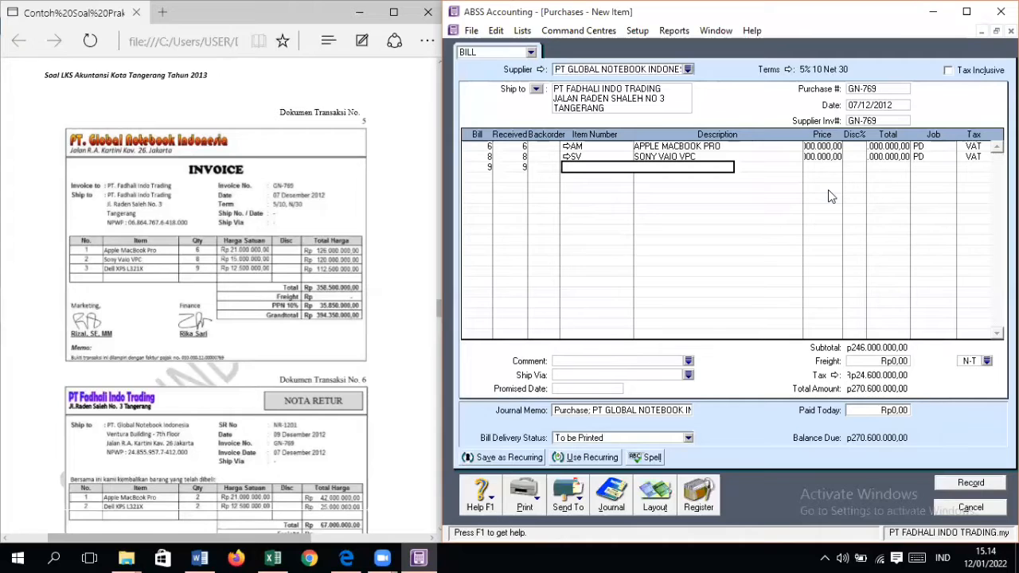
key(Return)
text(DL)
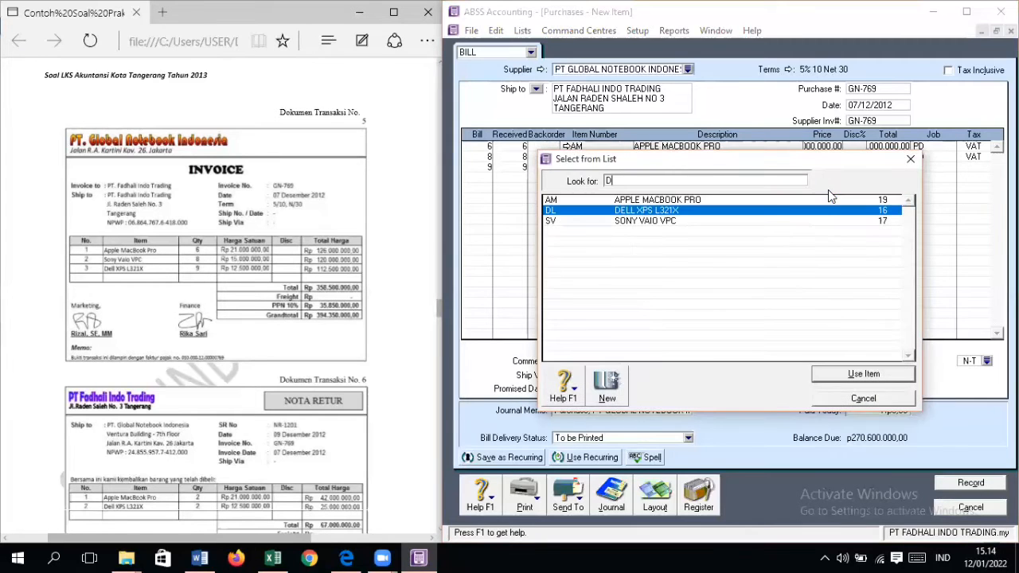
key(Return)
key(Tab)
Step: Set the Dell XPS L321X line's price to Rp12.500.000, assign job PD and apply tax code VAT
text(12)
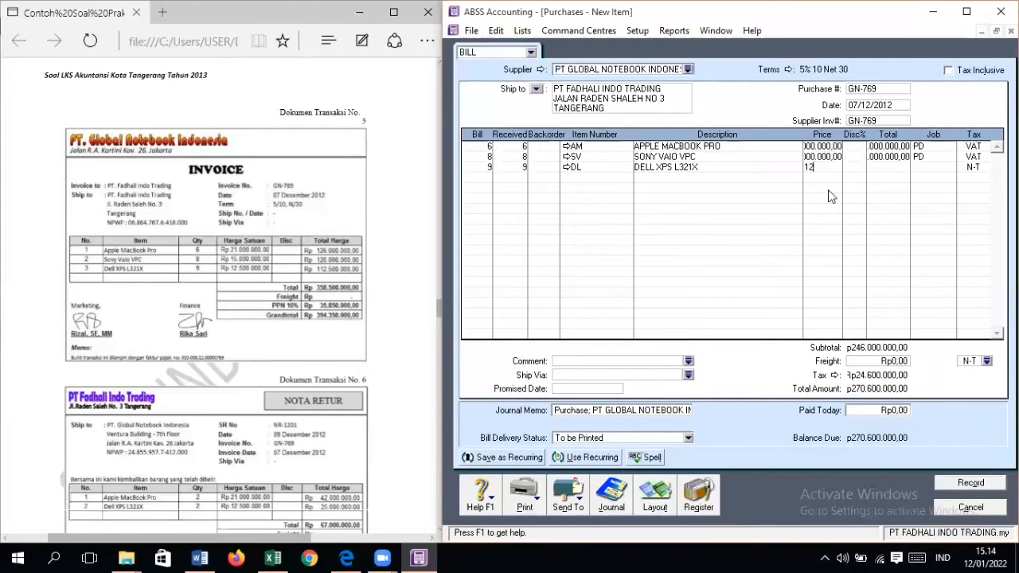
text(500000)
key(Tab)
key(Tab)
key(Tab)
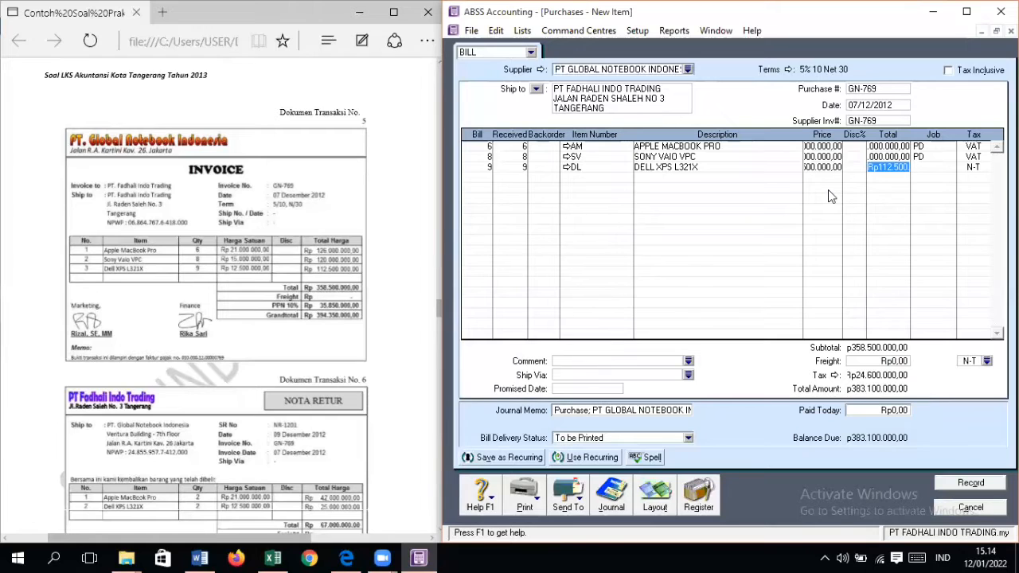
key(Return)
key(Return)
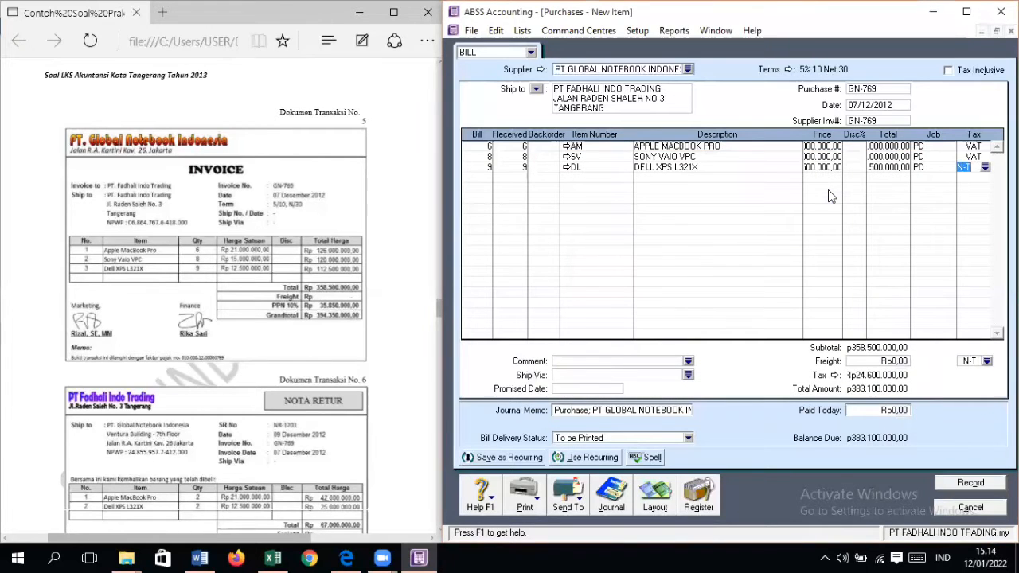
key(Tab)
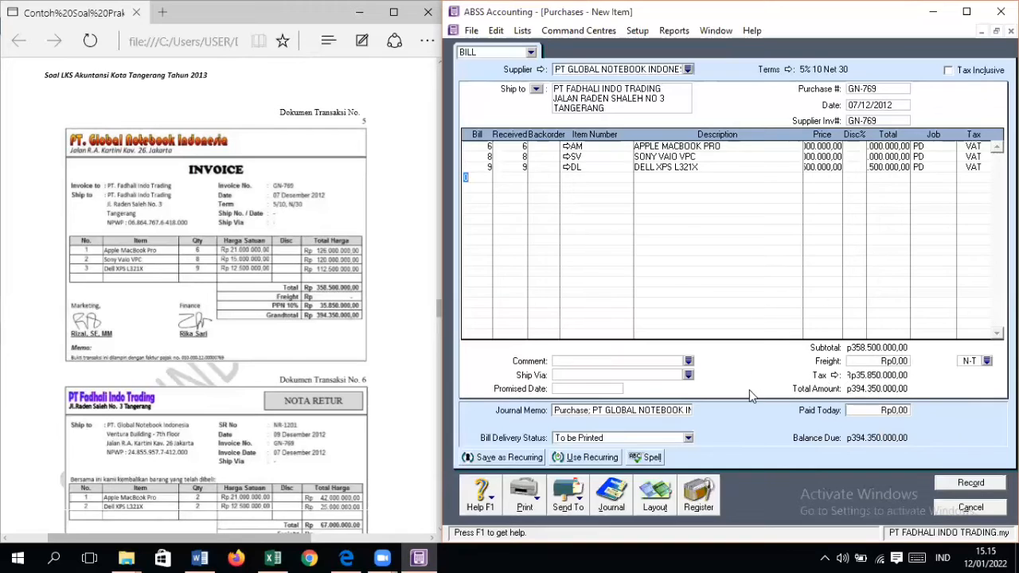
Step: Record the completed purchase bill GN-769 and close the purchase entry window
click(981, 484)
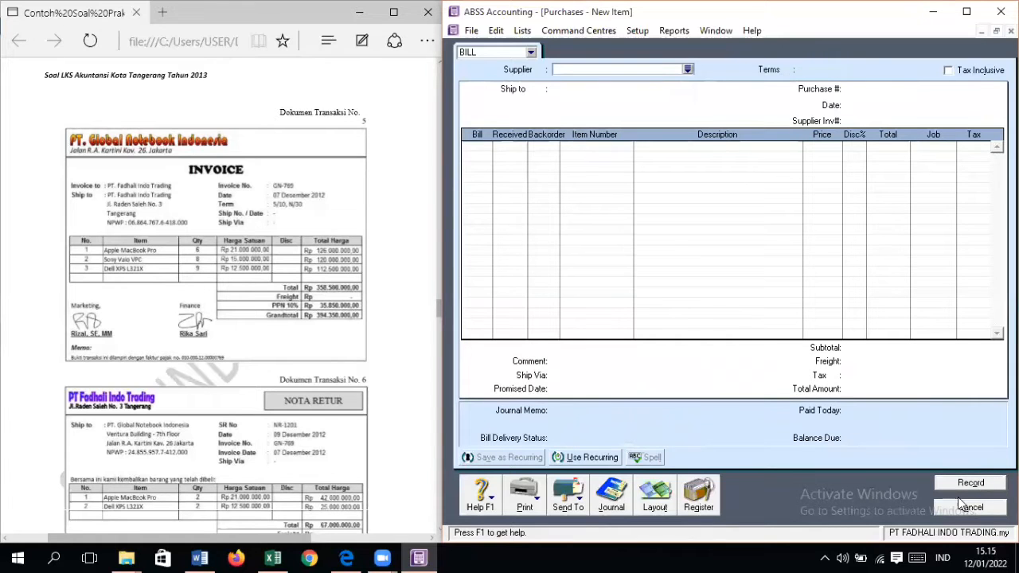
click(965, 507)
Step: Start a new purchase bill for supplier PT Global Notebook Indonesia to enter return note document No. 6
scroll(333, 436, up, 10)
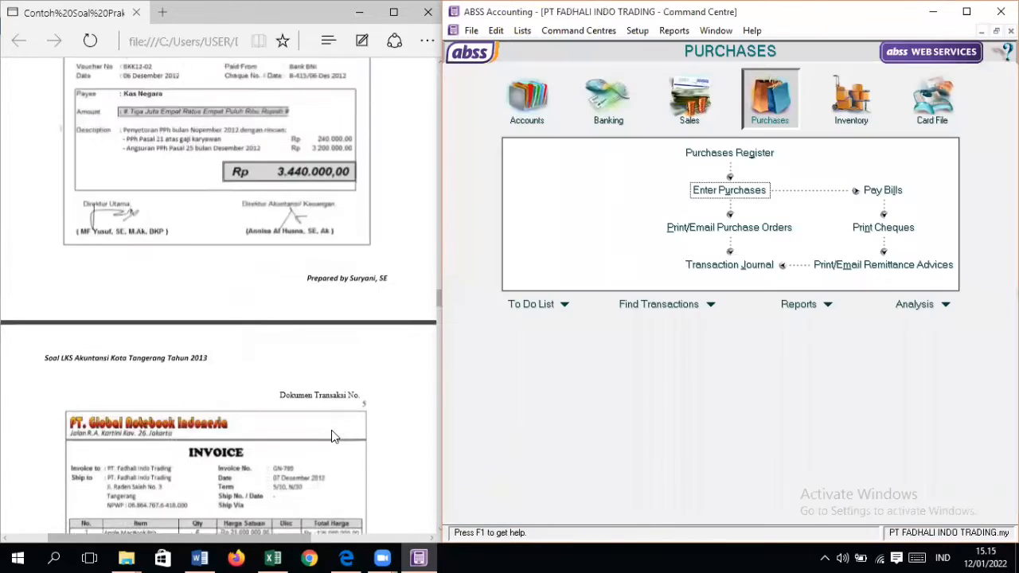
scroll(333, 436, up, 3)
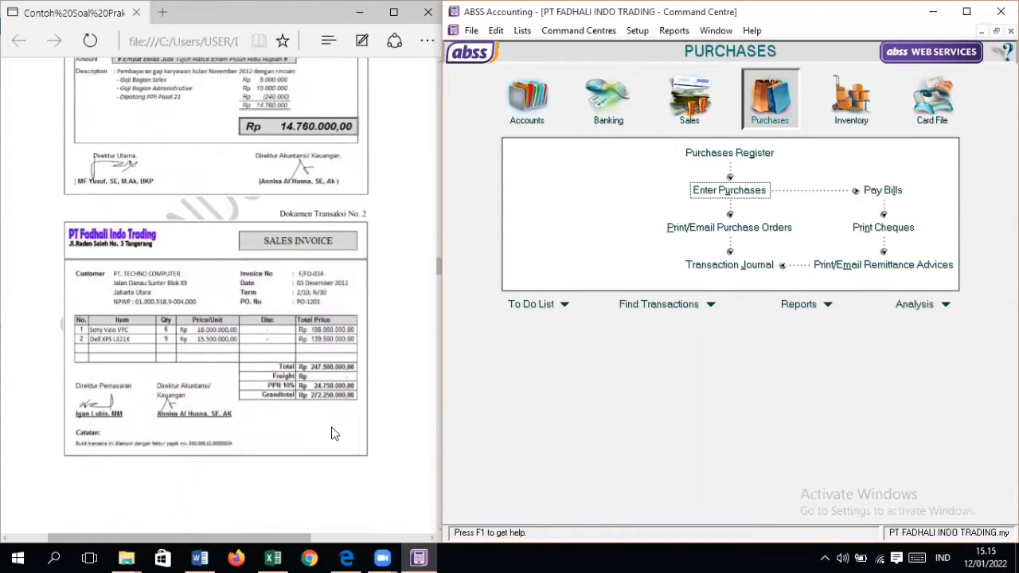
scroll(336, 418, down, 8)
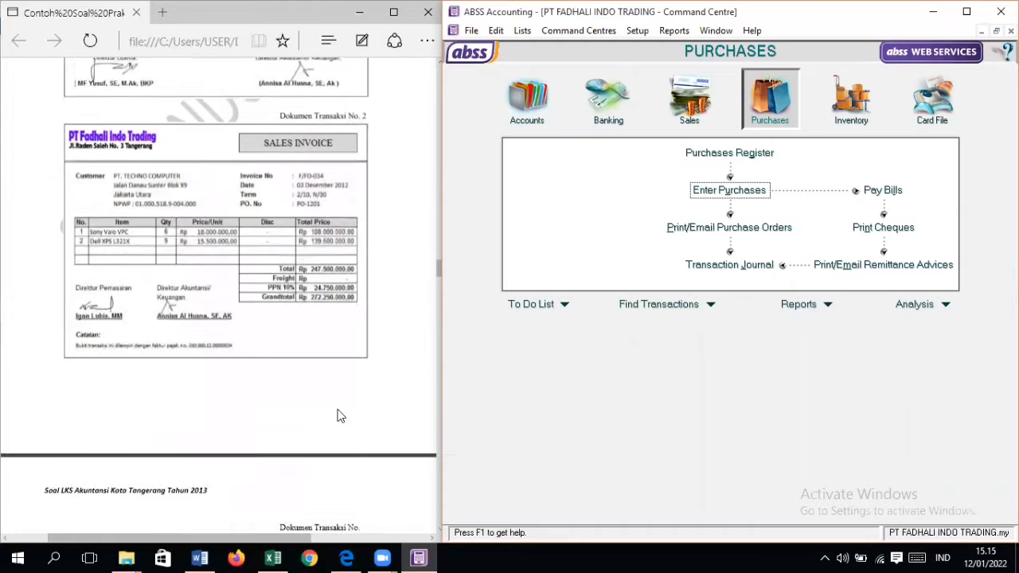
scroll(338, 416, down, 3)
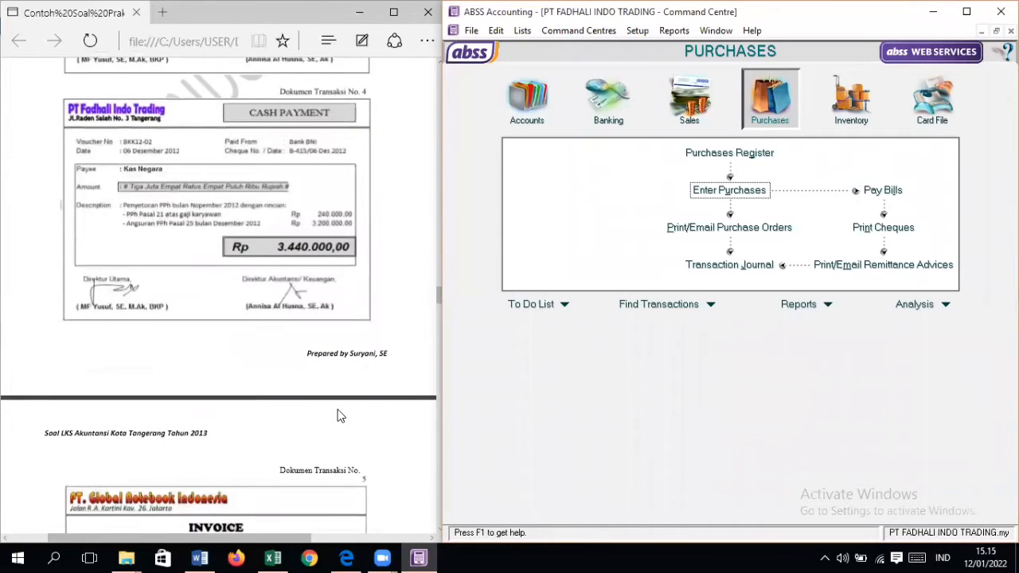
scroll(338, 416, down, 10)
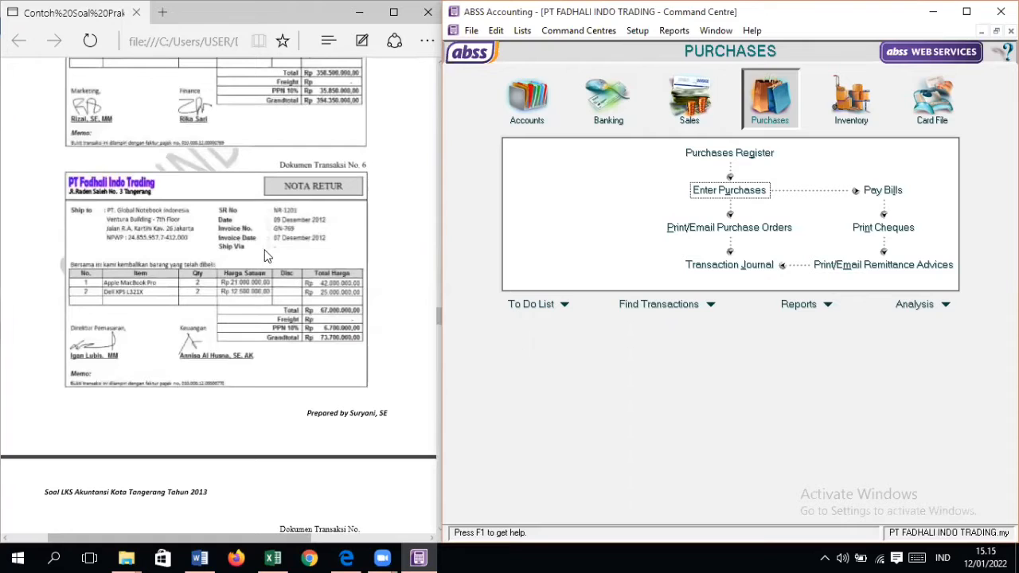
scroll(257, 273, up, 3)
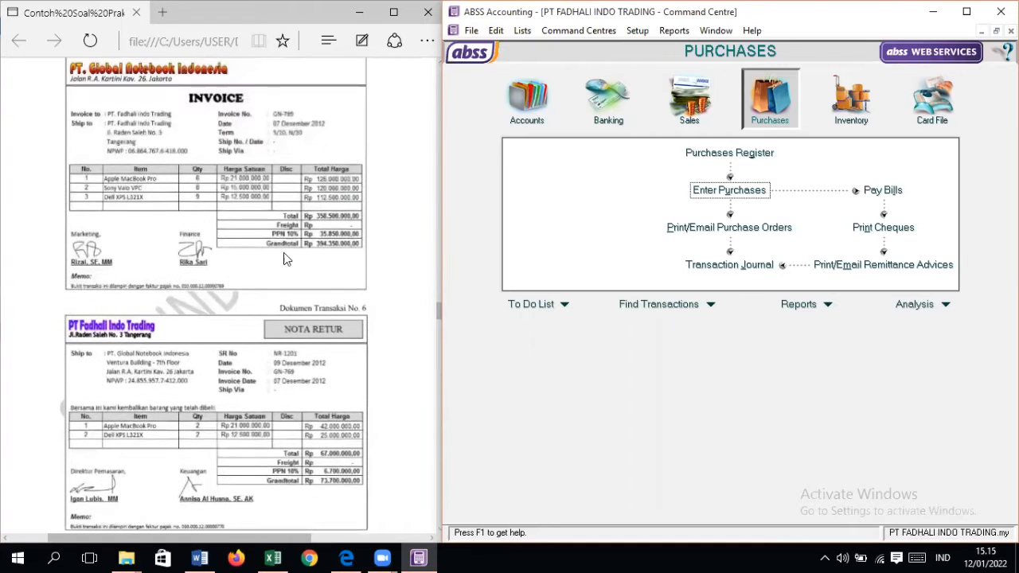
scroll(294, 227, down, 2)
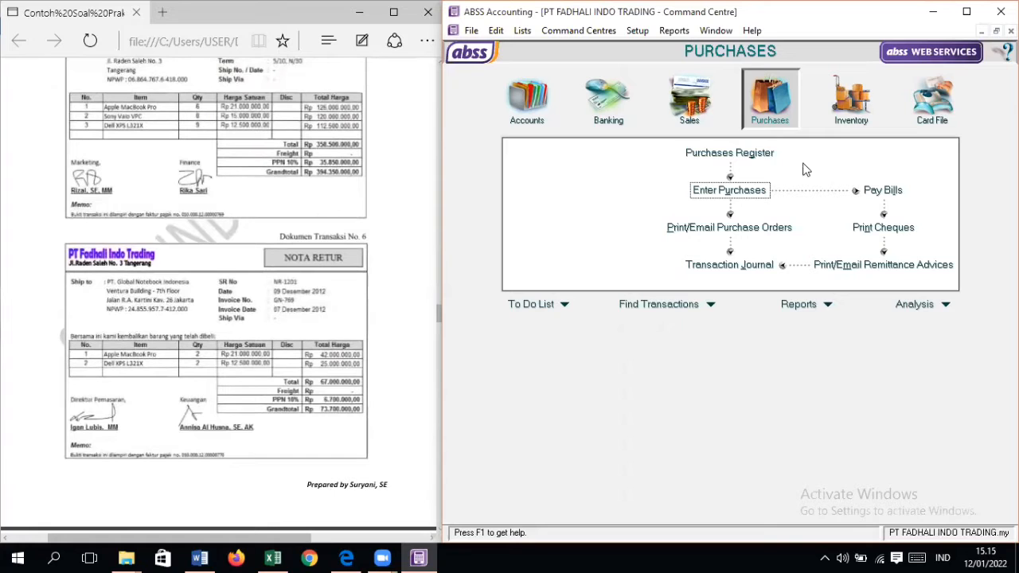
click(745, 189)
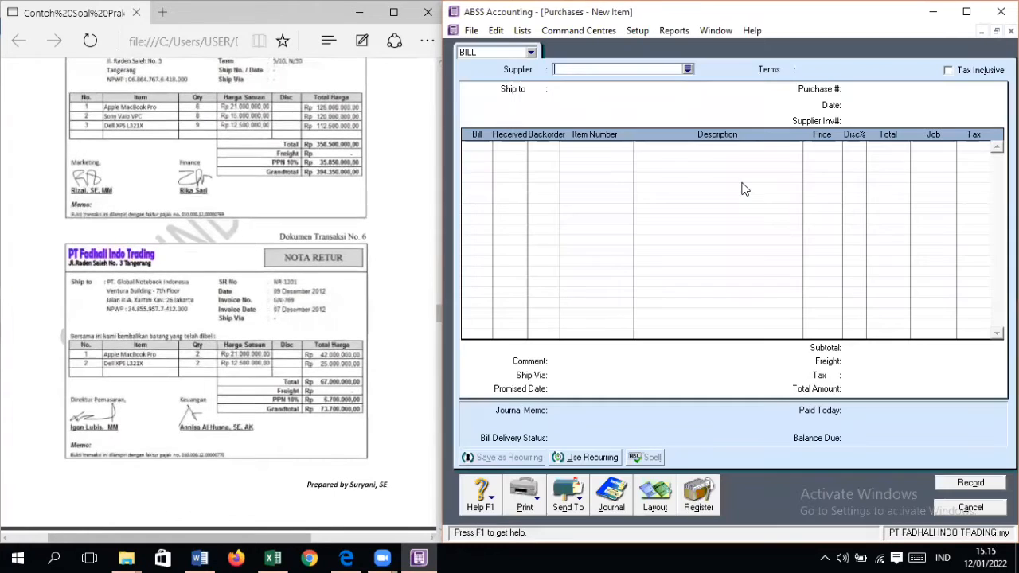
click(688, 70)
double_click(669, 206)
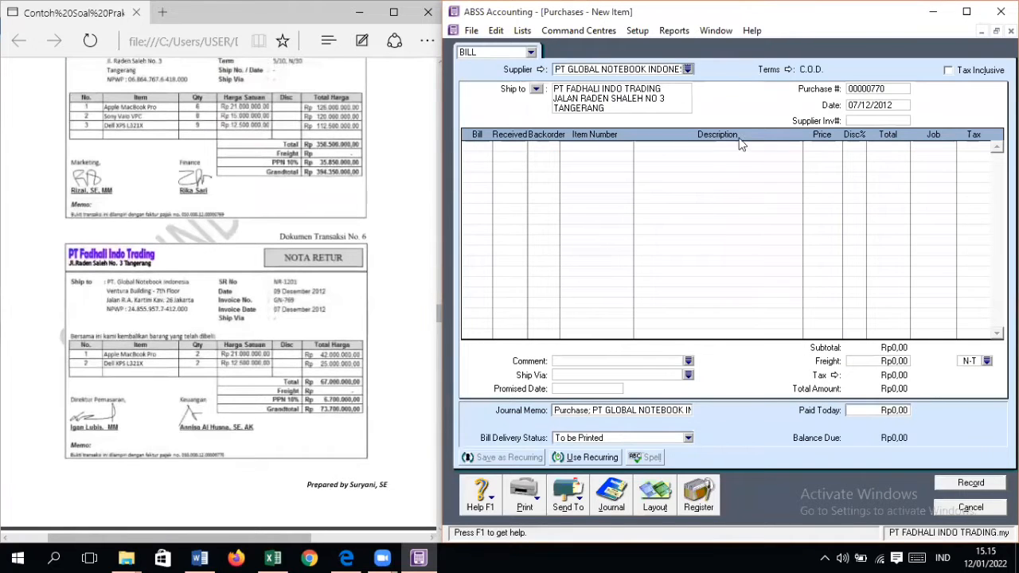
Step: Set the credit terms to In a Given # of Days, with 10 discount days, 30 balance due days and 5% early payment discount
click(790, 70)
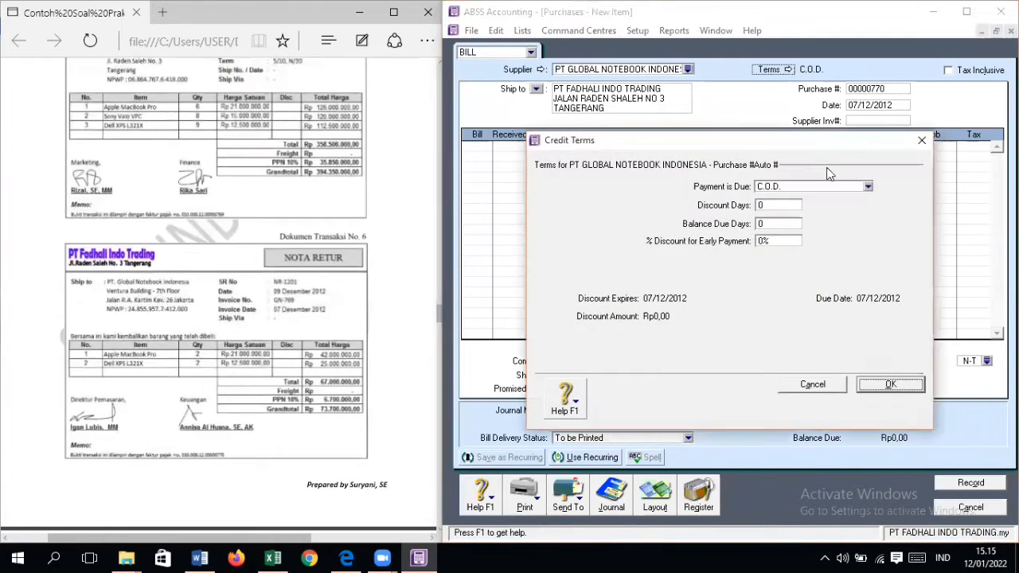
click(825, 187)
click(820, 220)
click(763, 204)
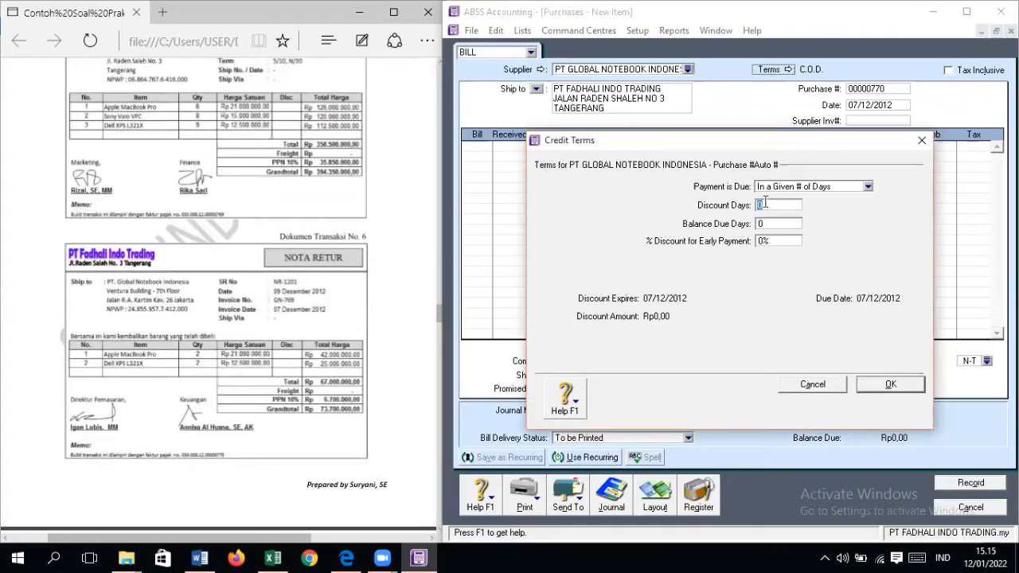
text(10)
key(Tab)
text(30)
key(Tab)
text(5)
key(Return)
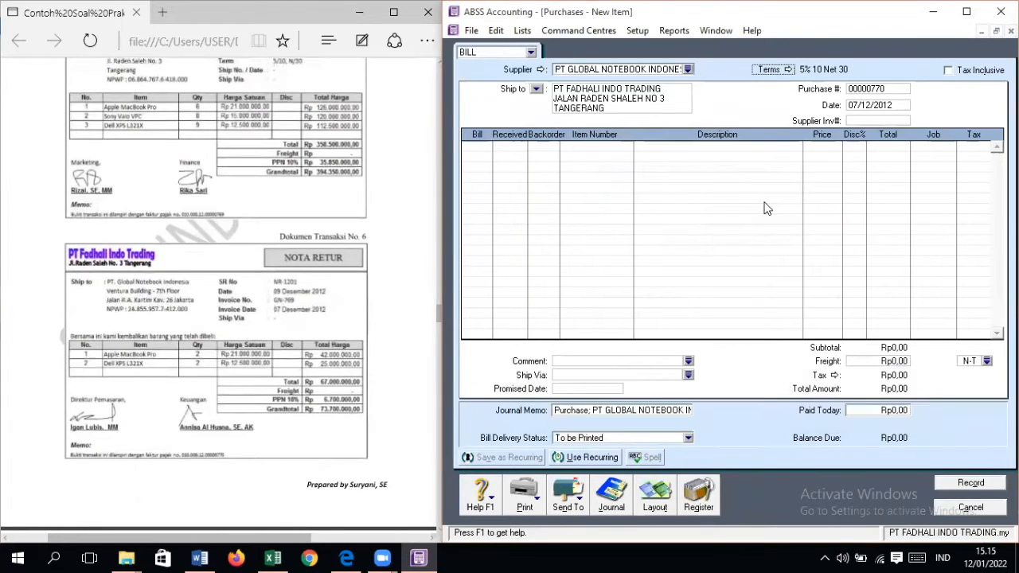
key(Tab)
key(Tab)
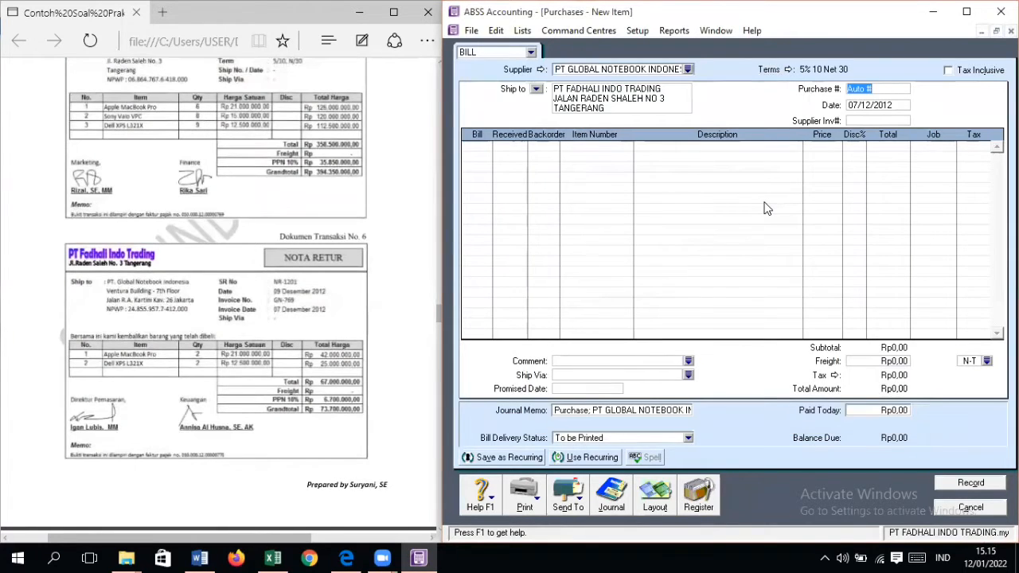
text(NR)
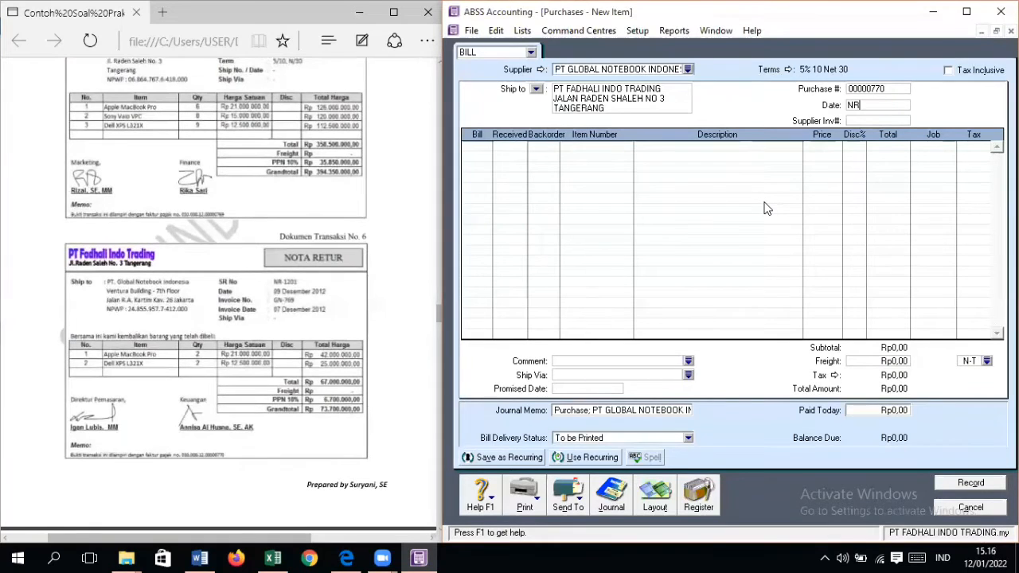
key(Tab)
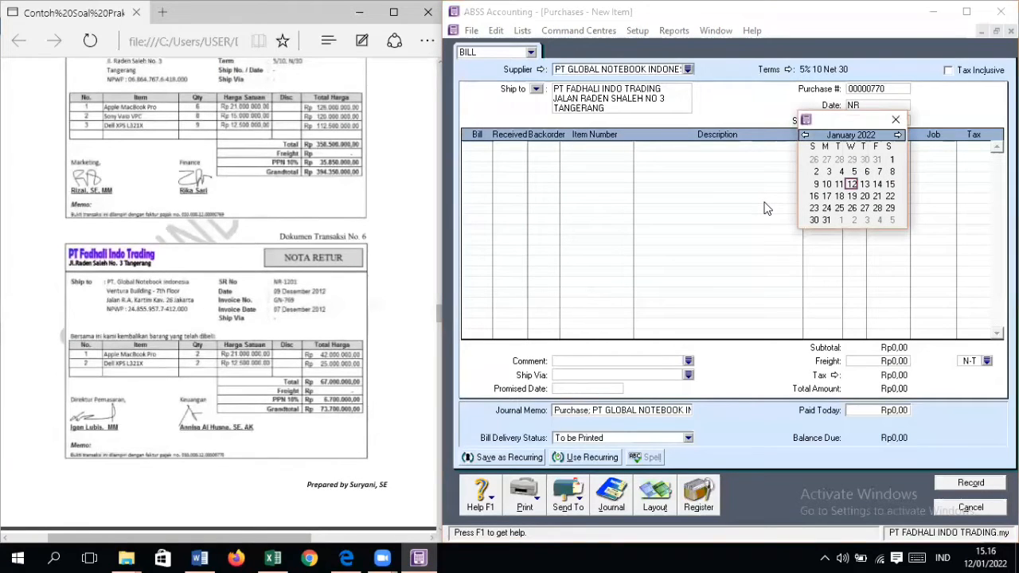
click(896, 119)
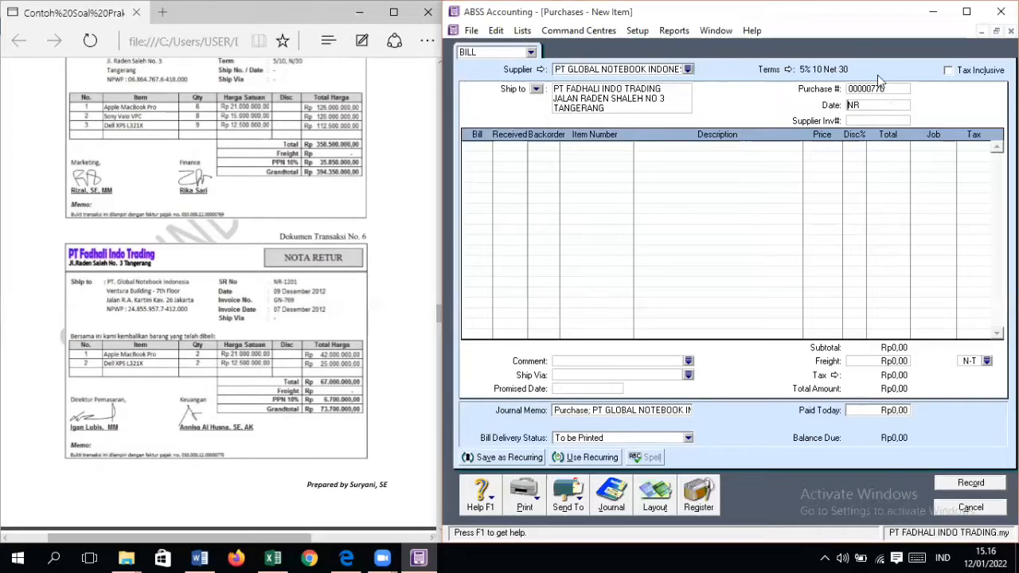
Step: Date the bill 09/12/2012 and enter NR-1201 as the purchase number
click(881, 103)
key(BackSpace)
key(BackSpace)
text(09/12/2012)
click(870, 88)
text(NR)
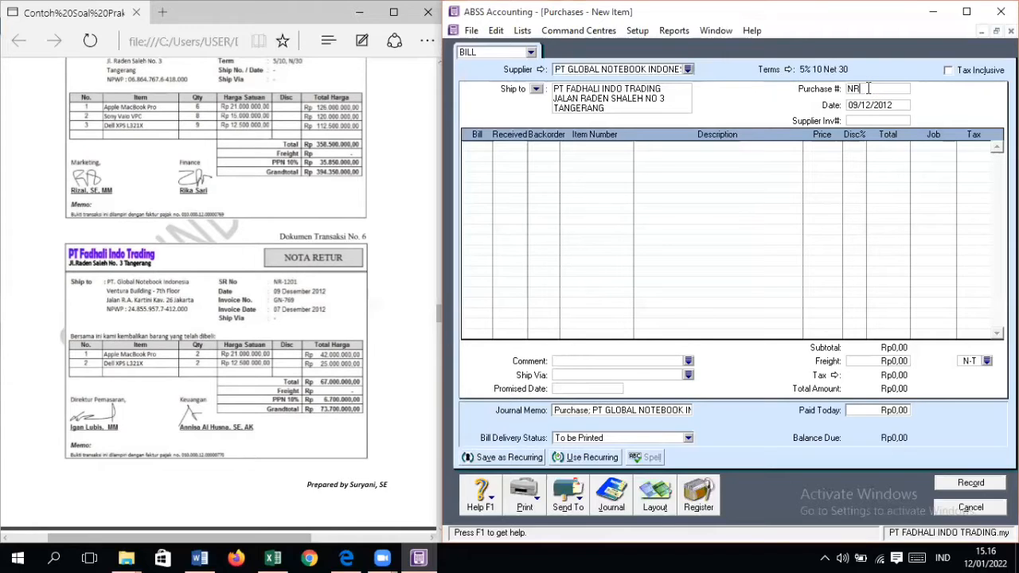
text(-1)
Step: Enter GN-769 as the supplier invoice number of the return
click(879, 122)
text(GN-769)
Step: Add a return line for -2 units of item AM, Apple MacBook Pro
key(Tab)
text(-2)
key(Tab)
key(Tab)
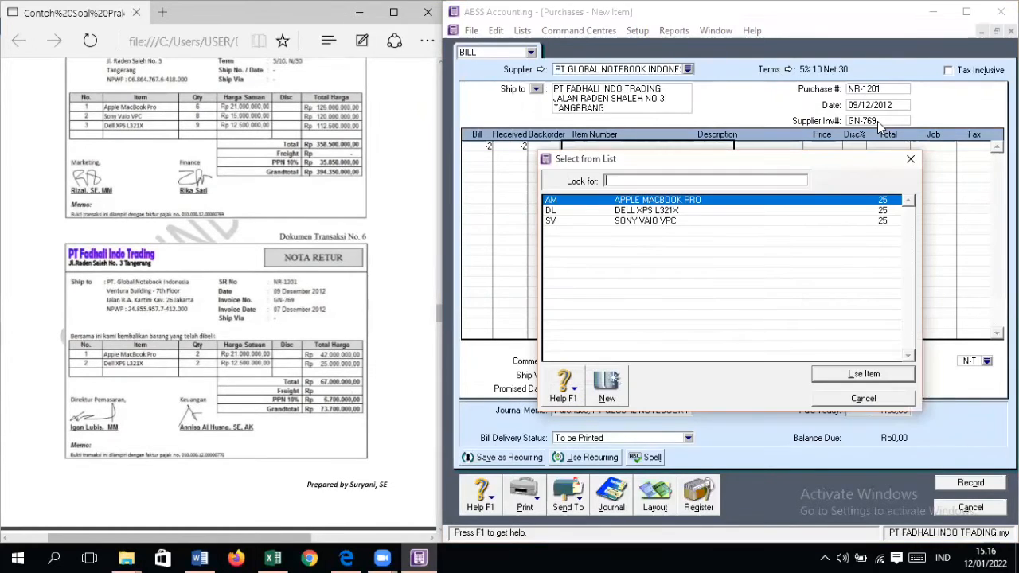
key(Return)
key(Tab)
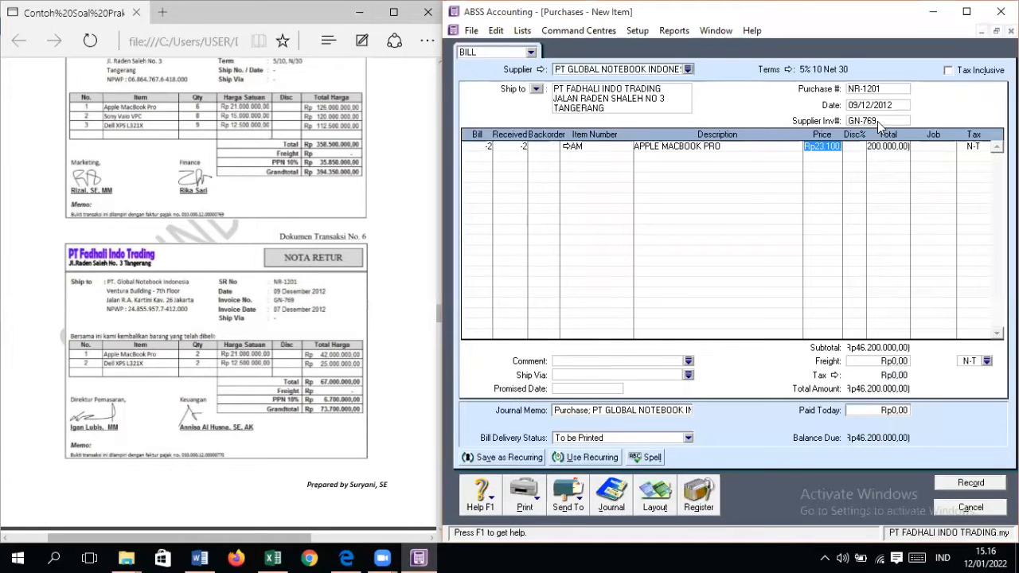
Step: Set the returned Apple MacBook Pro line's price to Rp21.000.000, assign job PD and apply tax code VAT
text(21000000)
key(Return)
key(Return)
key(Return)
key(Return)
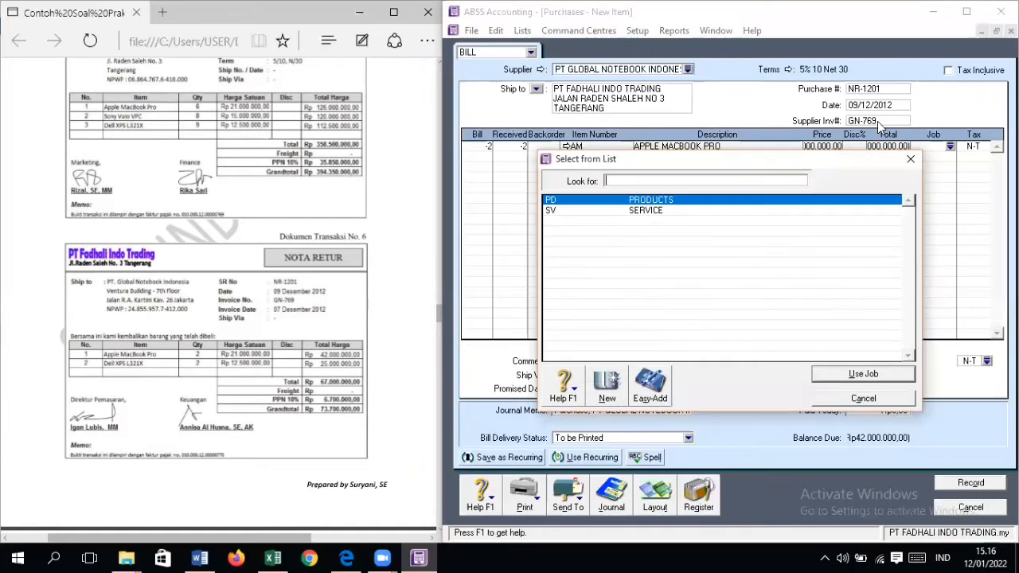
key(Return)
text(VAT)
Step: Add a second return line for -2 units of item DL, Dell XPS L321X
key(Return)
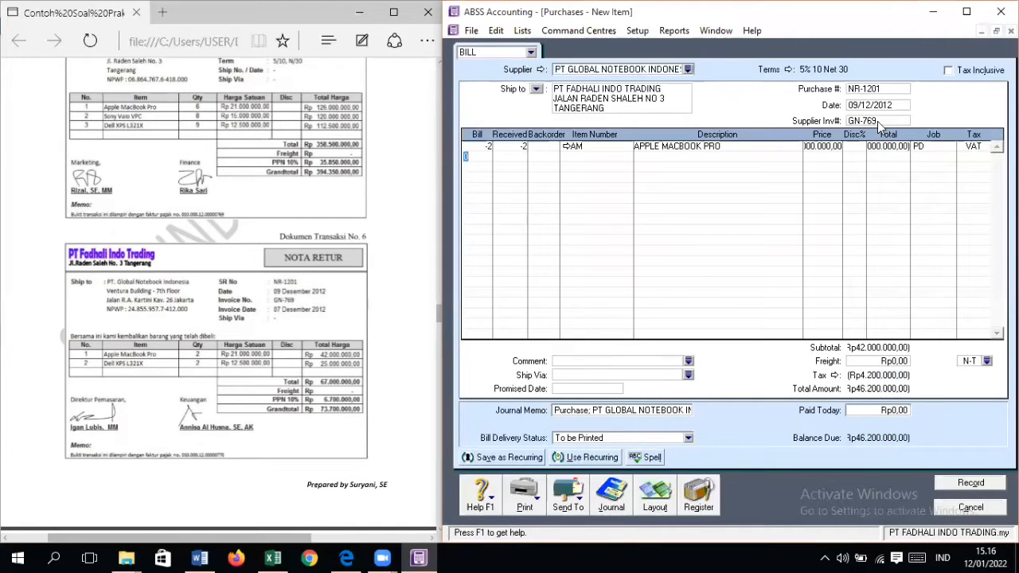
text(-2)
key(Return)
key(Return)
key(Return)
text(D)
Step: Set the returned Dell XPS L321X line's price to Rp12.500.000, job PD and tax code VAT, and record the return
key(Return)
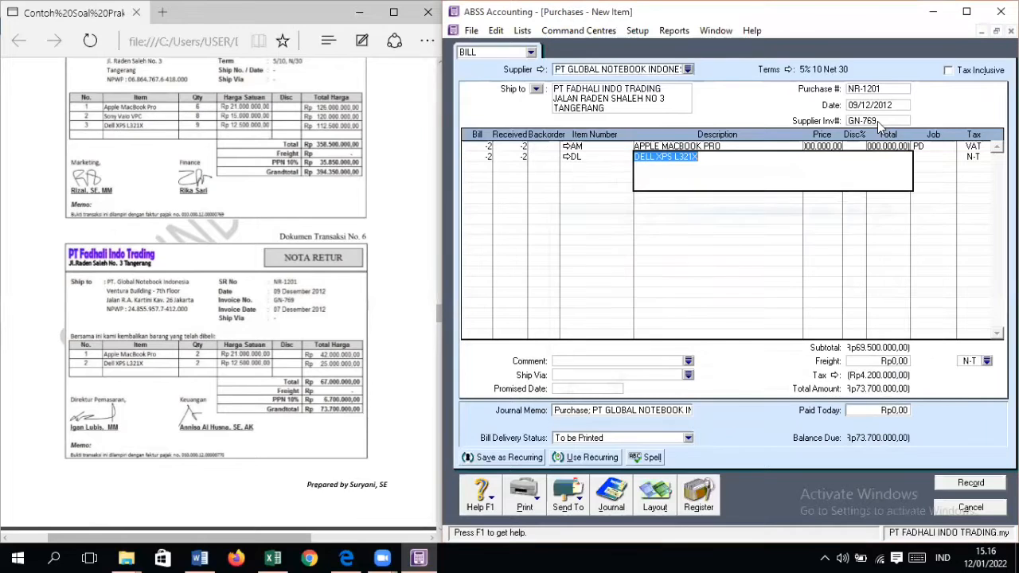
key(Return)
text(125)
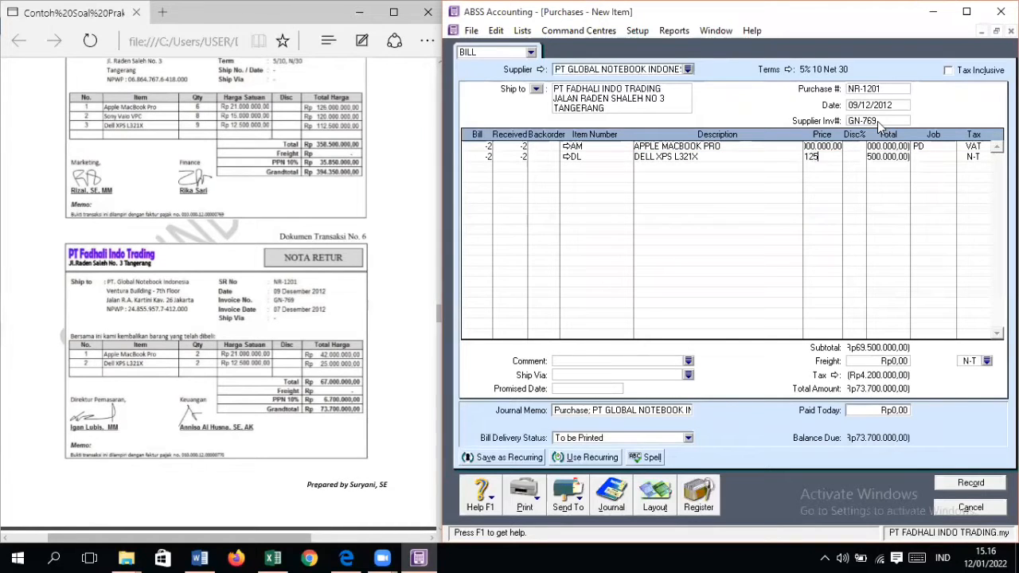
text(00000)
key(Return)
key(Return)
key(Return)
key(Return)
key(Return)
text(VAT)
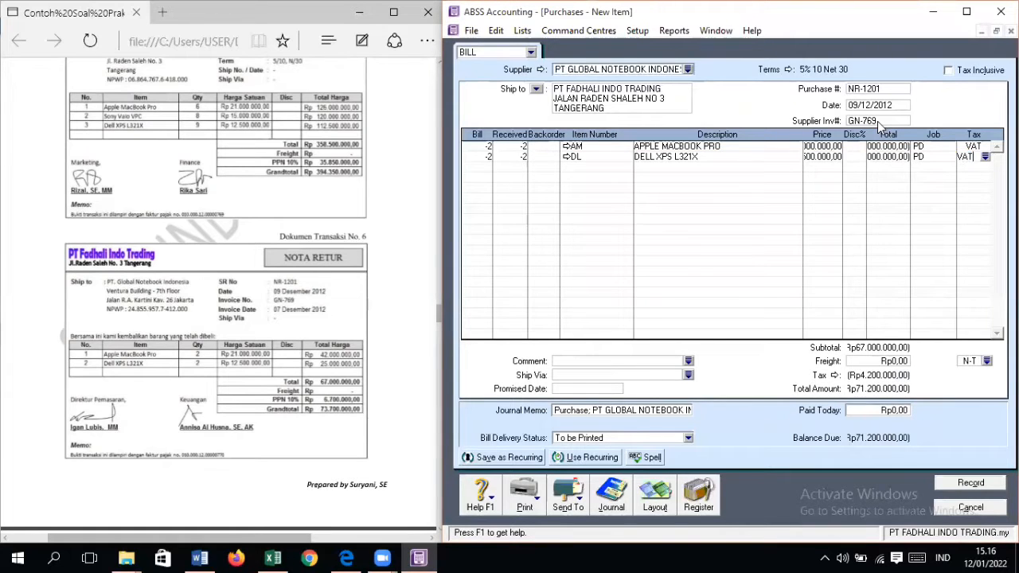
key(Return)
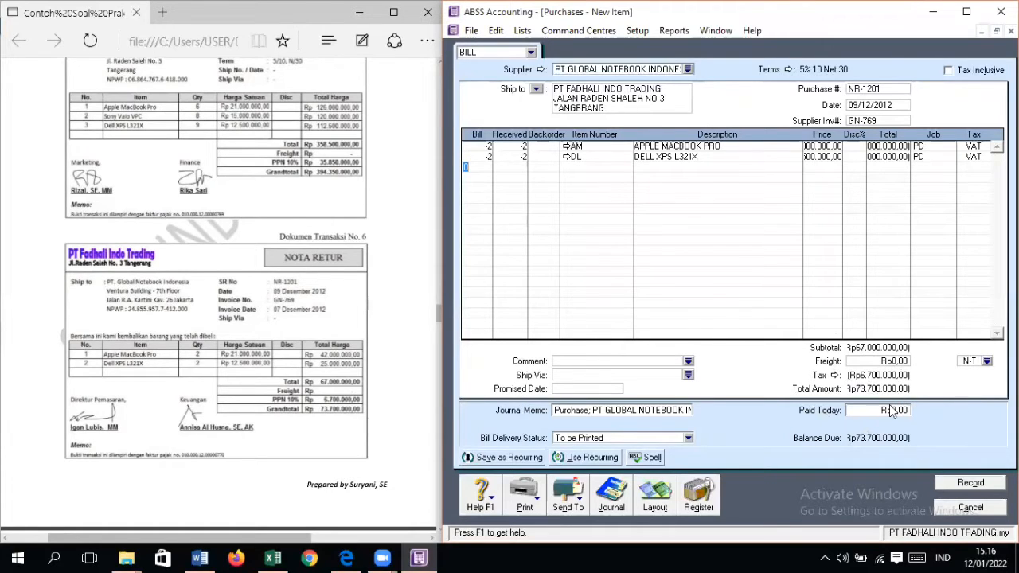
click(959, 484)
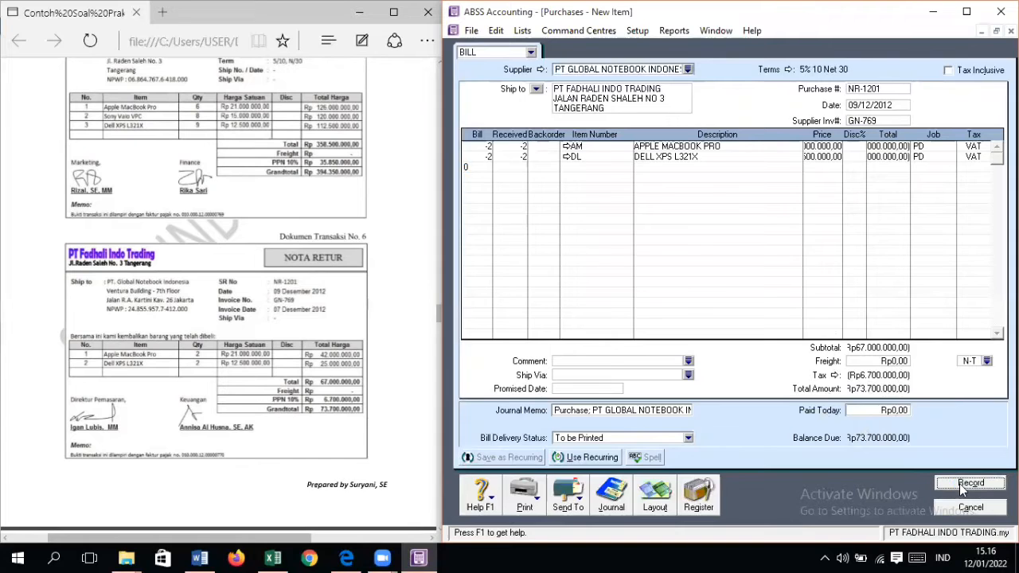
click(965, 508)
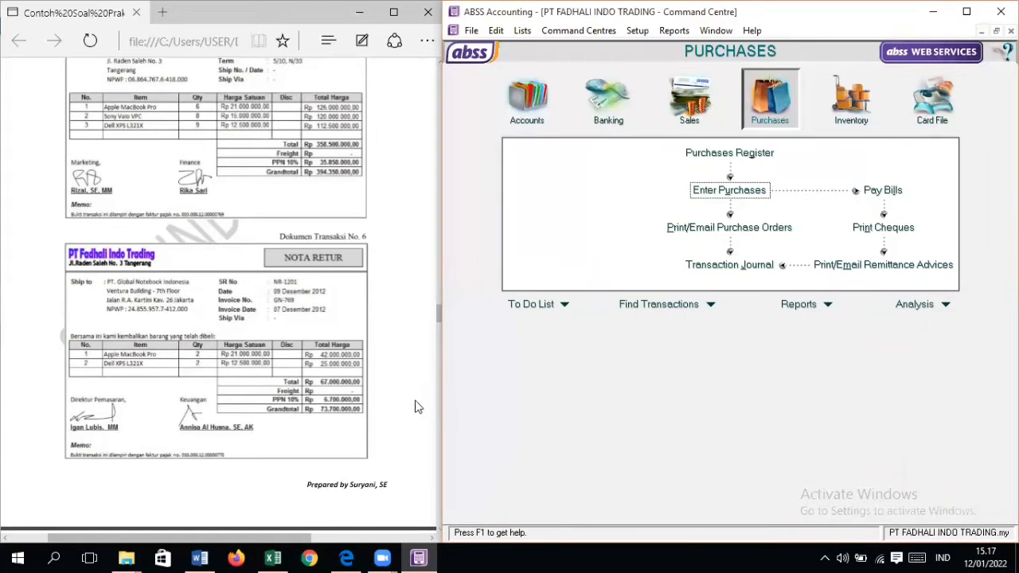
Step: Open the NR-1201 supplier debit from the purchases register's returns and debits for application to a purchase
click(729, 153)
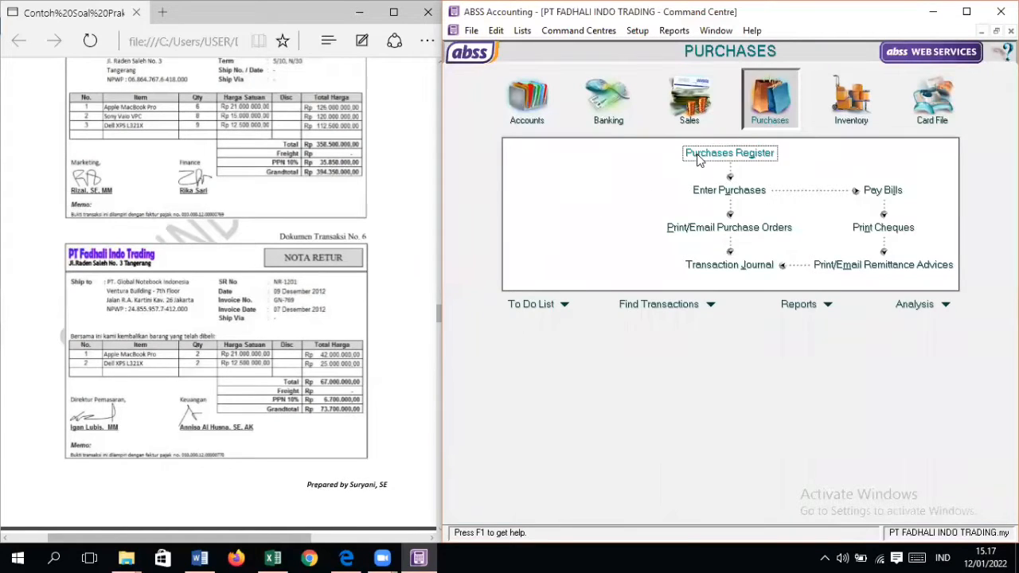
click(767, 62)
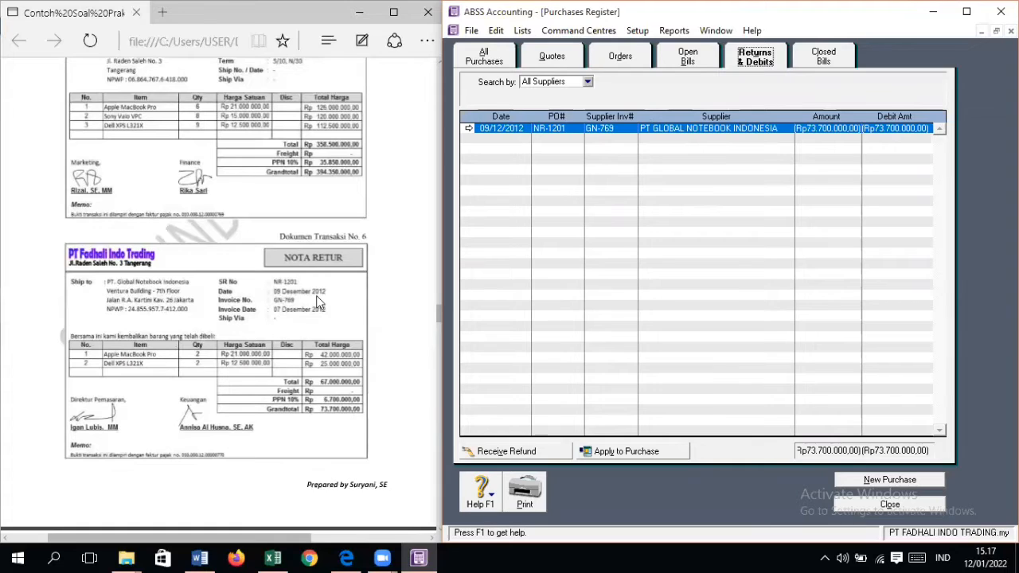
click(612, 458)
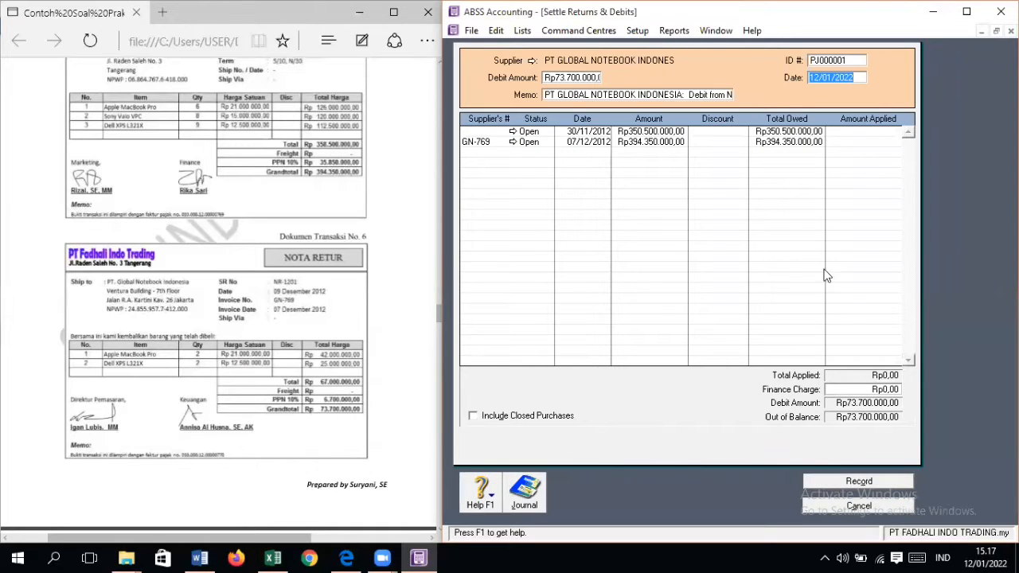
Step: Set the debit settlement's ID number to NR-1201 and its date to 09/12/2012
click(835, 61)
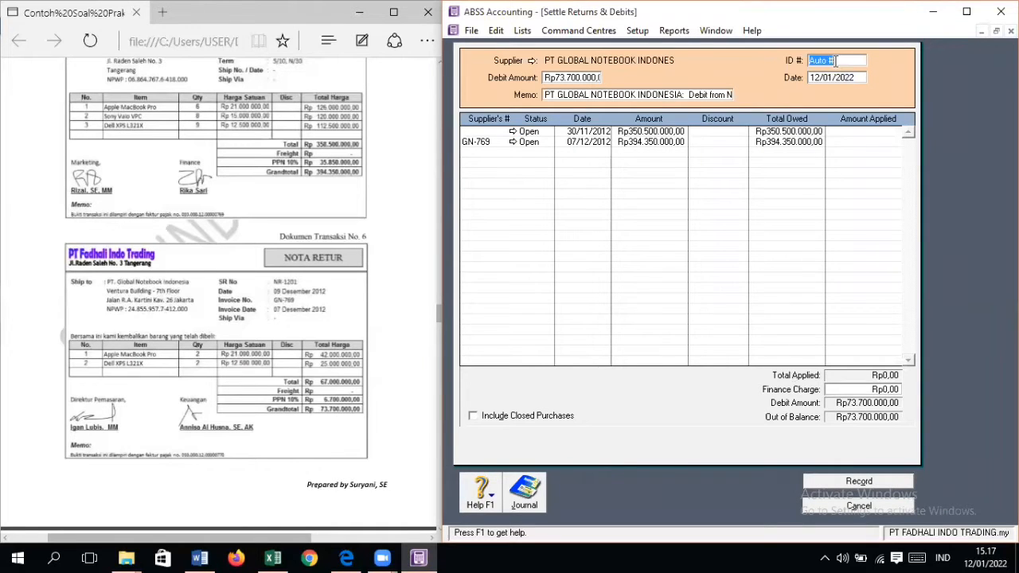
text(NR-)
text(1201)
text(09)
text(/1)
text(2/201)
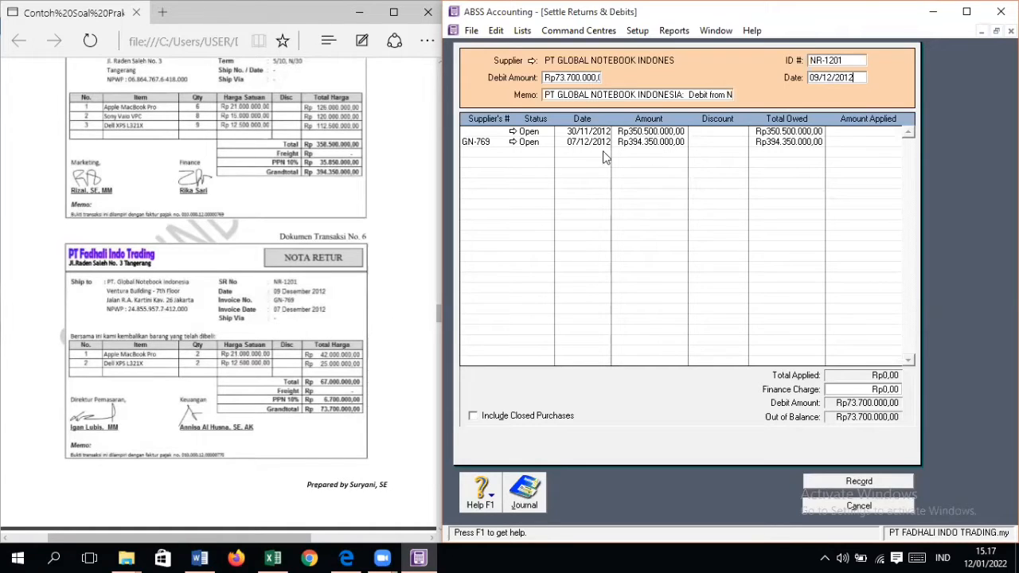
Step: Apply the Rp73.700.000 debit to the GN-769 bill, record the settlement and close the purchases register
click(868, 141)
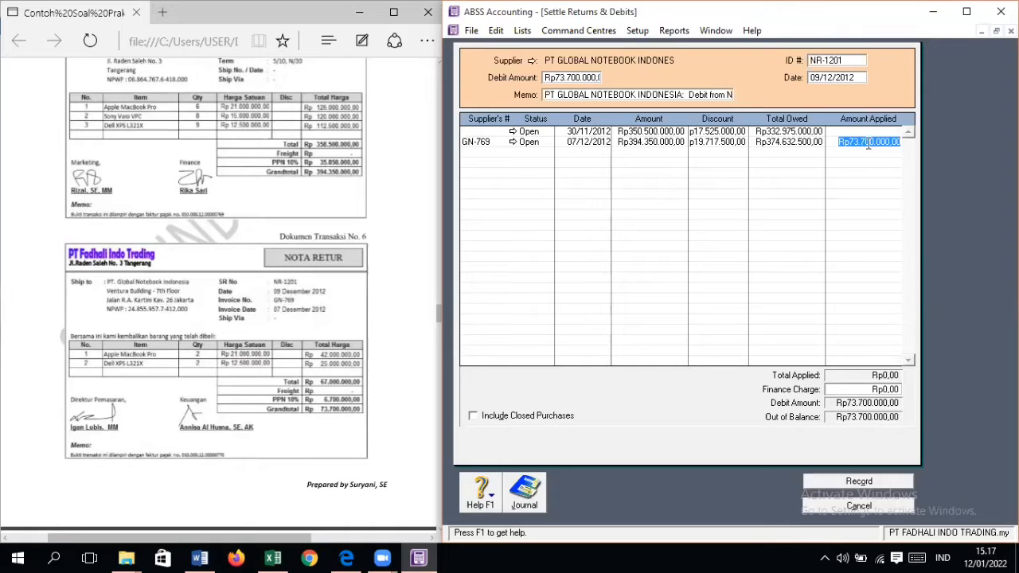
key(Tab)
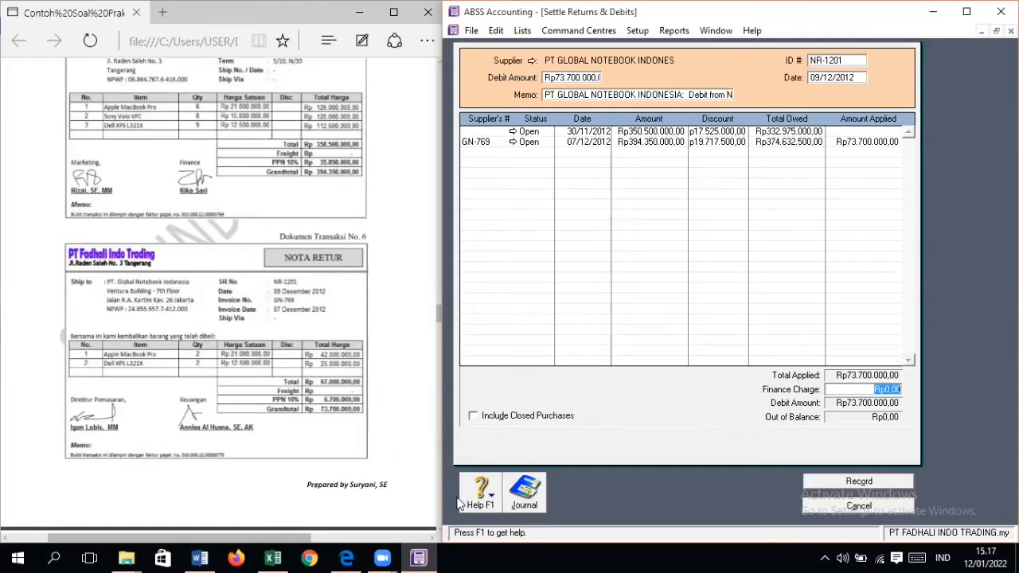
click(881, 479)
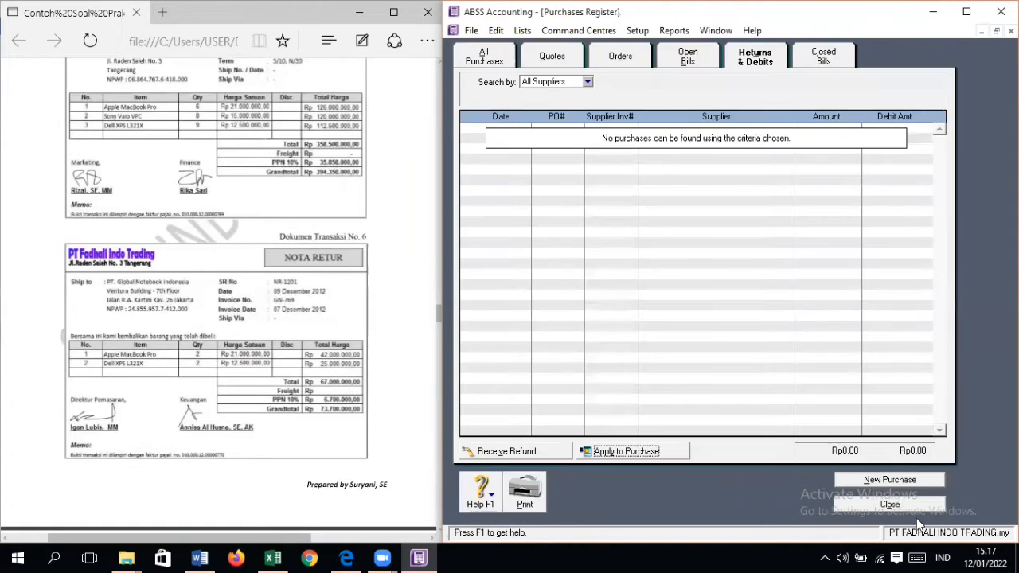
click(912, 506)
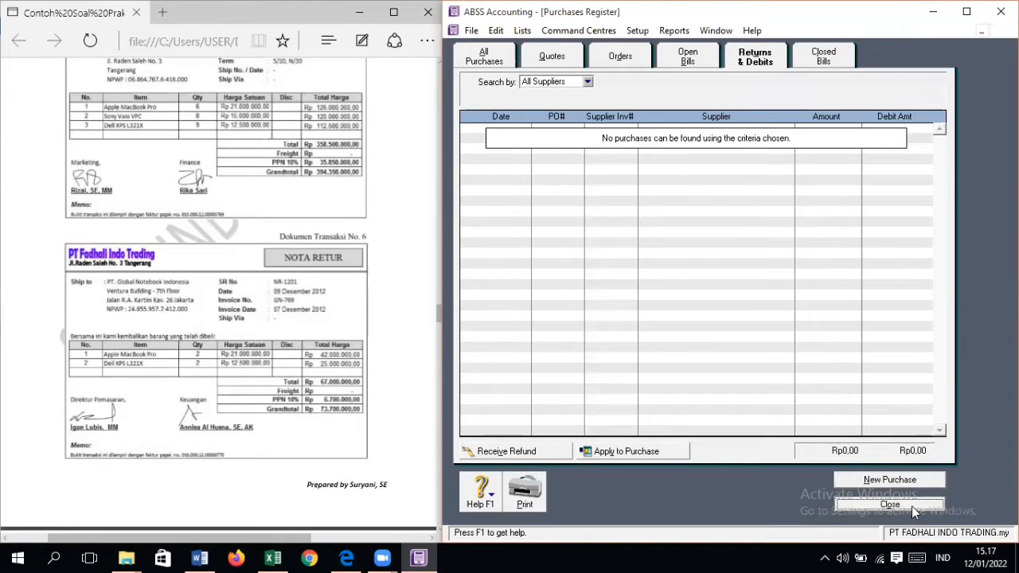
scroll(321, 394, down, 5)
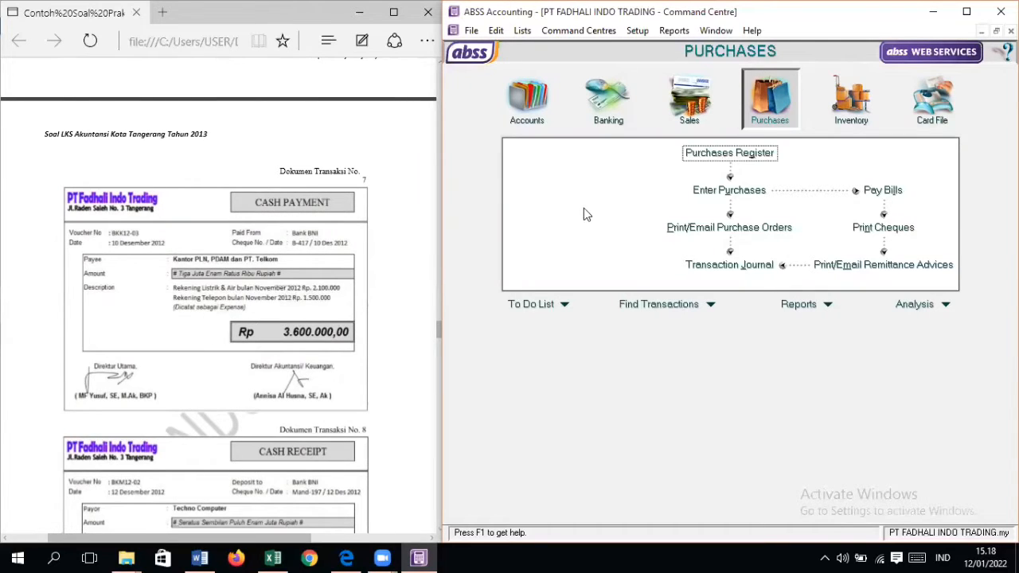
Step: Open a new Spend Money entry and set its paying account to 1-1110 Cash In Bank
click(629, 113)
click(589, 161)
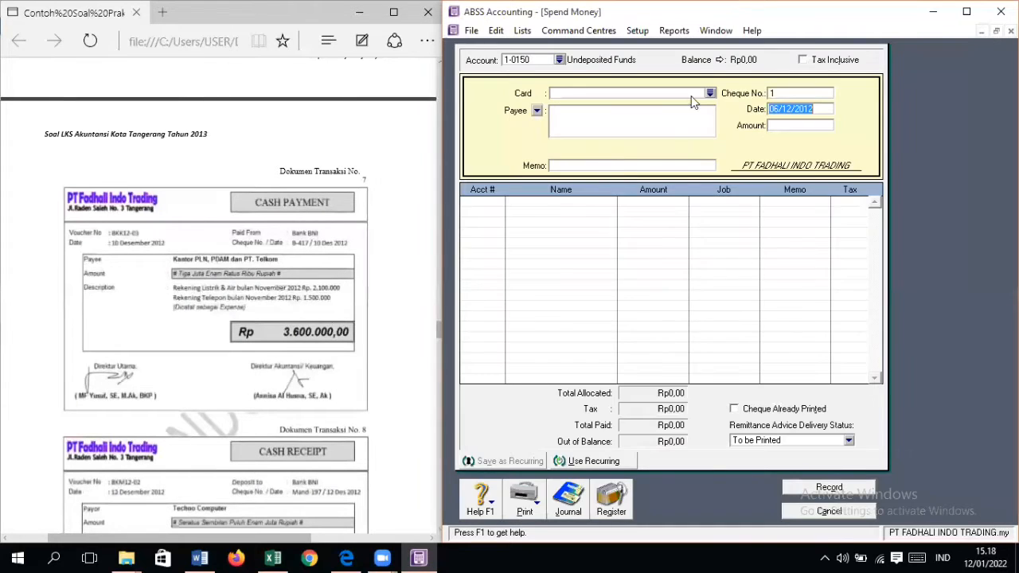
click(560, 60)
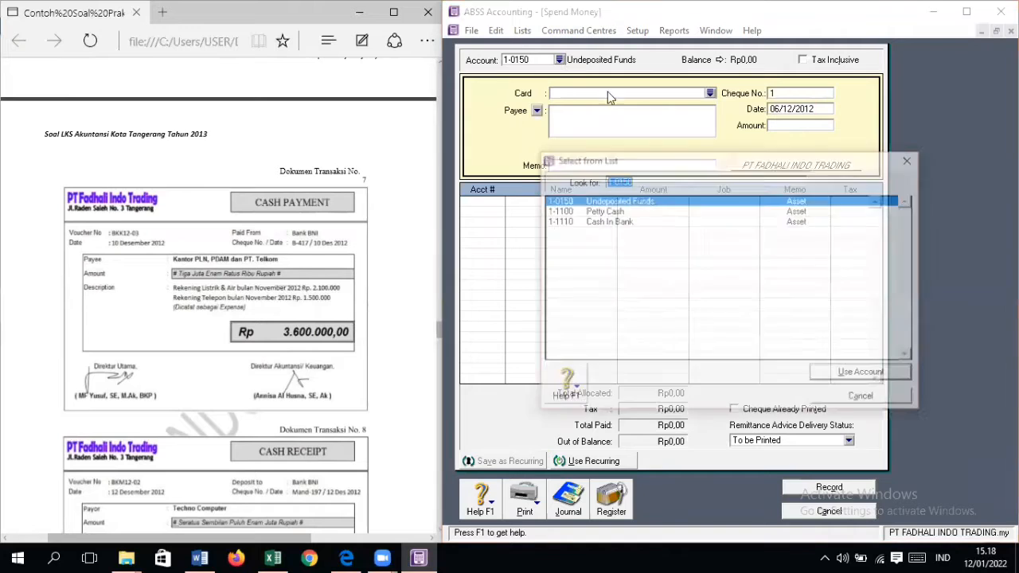
double_click(629, 222)
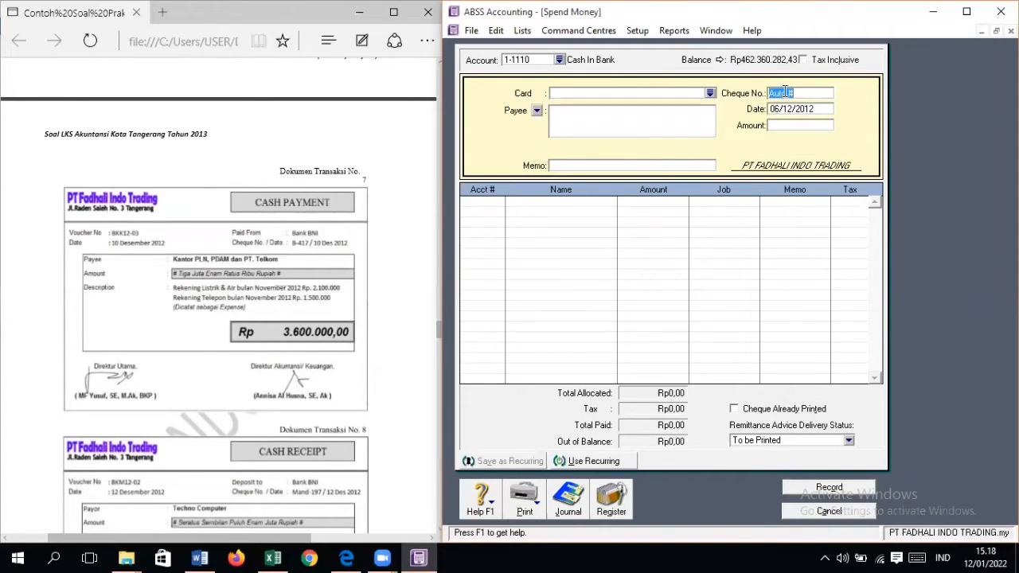
Step: Set the payment's cheque number to B-417, its date to 10/12/2012 and its amount to Rp3.600.000
text(B-417)
text(0/12/2012)
key(Tab)
text(3.6)
text(00.000)
key(Tab)
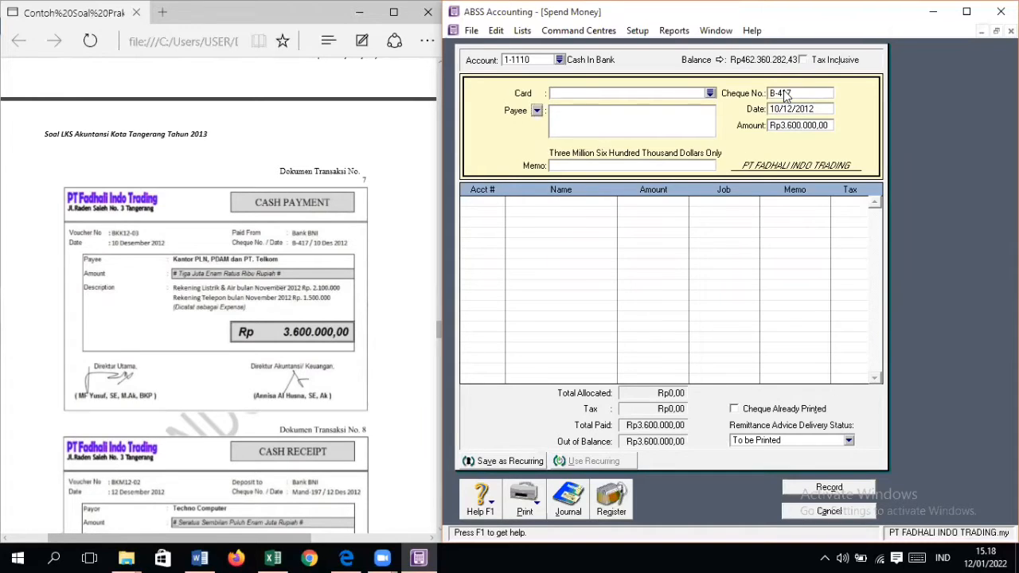
Step: Enter the payment memo PEMBAYARAN LISTRIK, AIR DAN TELEPON
text(PEMBAYARAN)
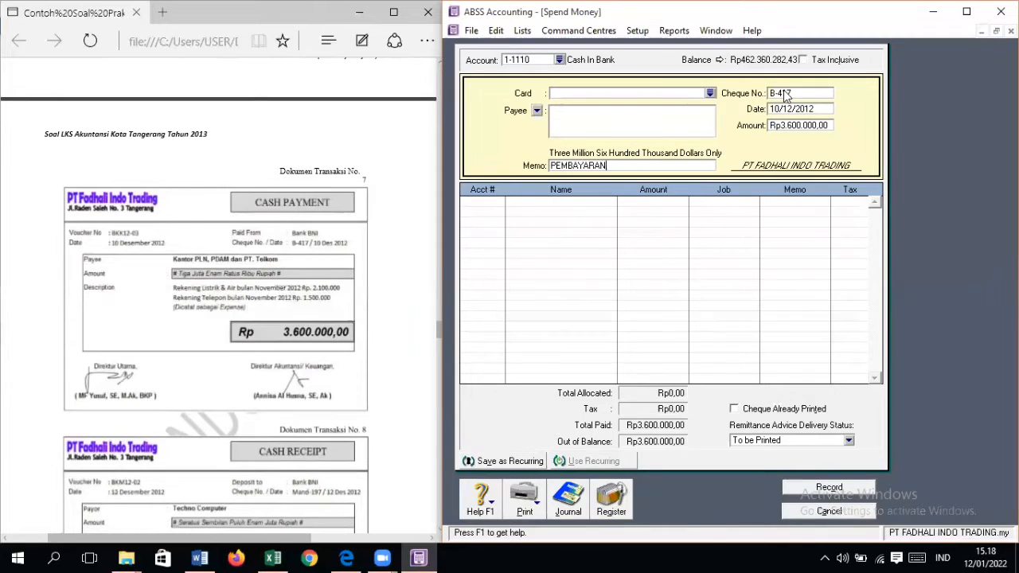
text( LISTRIK, AIR DAN TE)
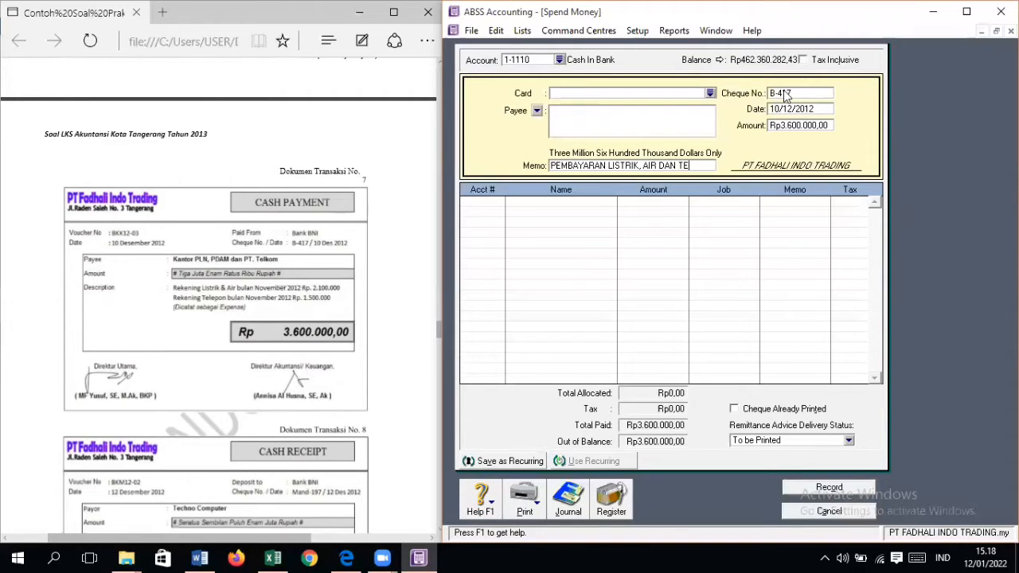
text(LEPON)
key(Tab)
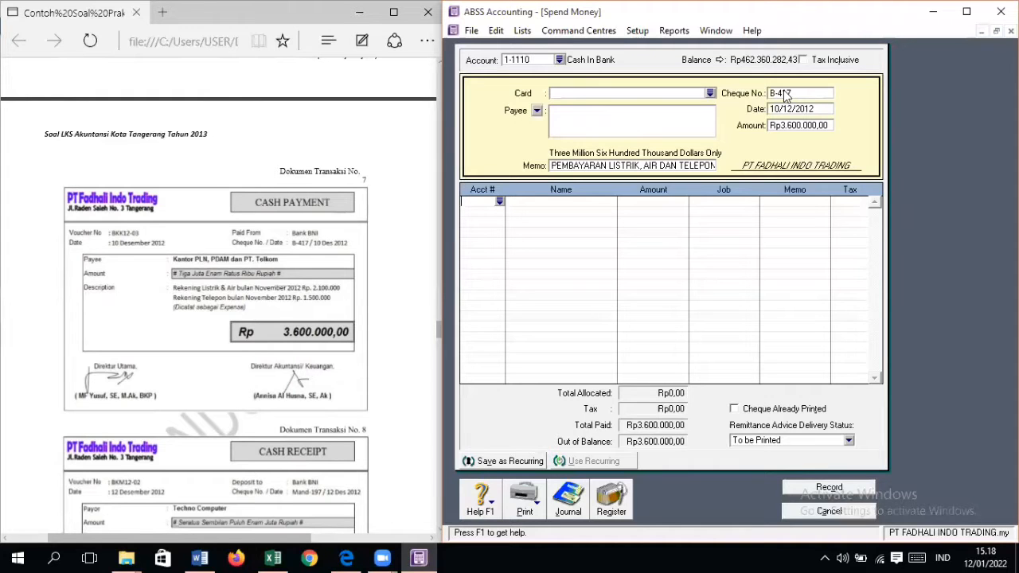
Step: Allocate the full payment to expense account 6-2110 Electricity, Telephone & Water
text(6-)
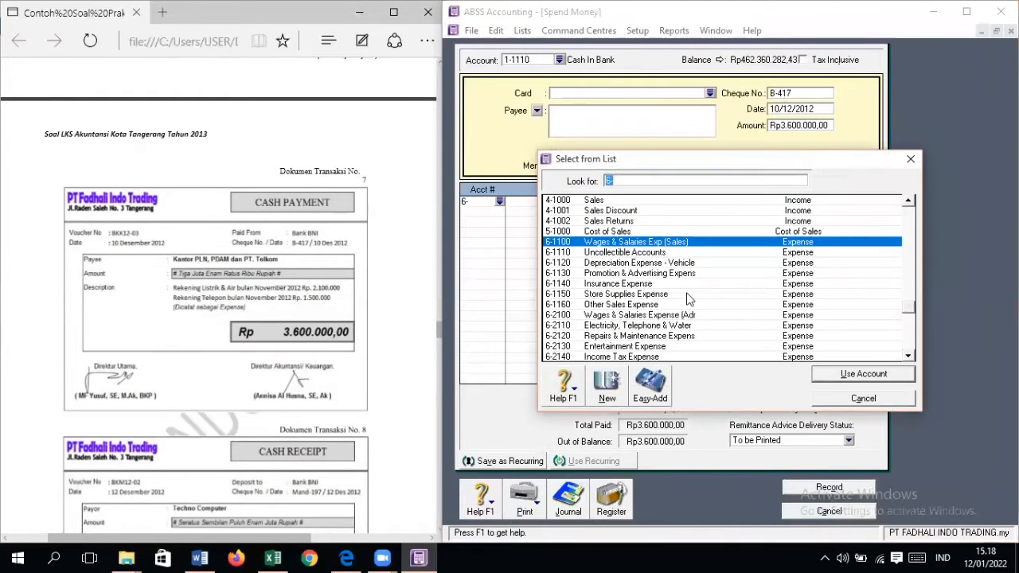
scroll(687, 296, down, 4)
scroll(686, 296, down, 1)
scroll(686, 296, up, 1)
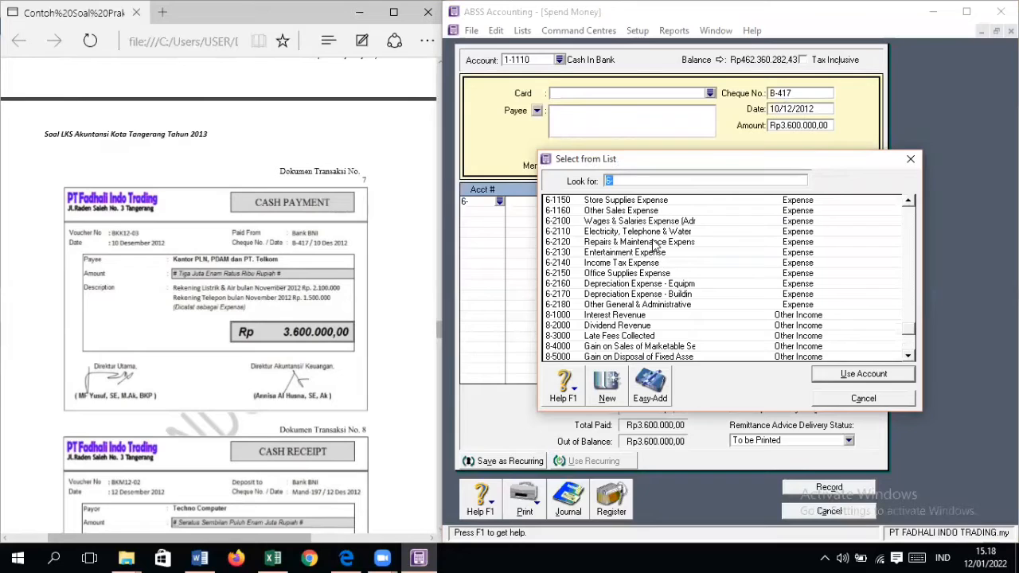
click(655, 234)
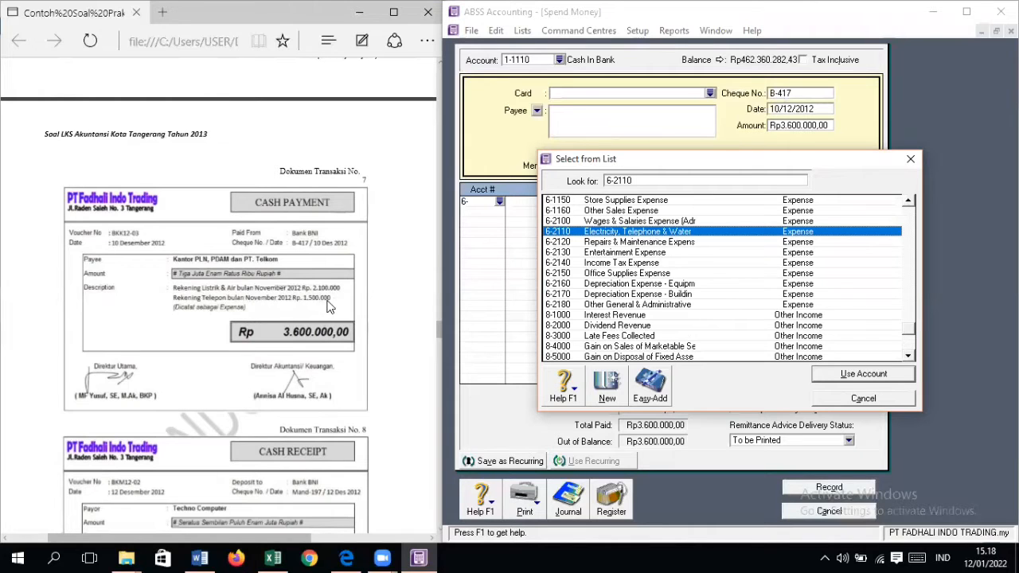
scroll(637, 287, up, 3)
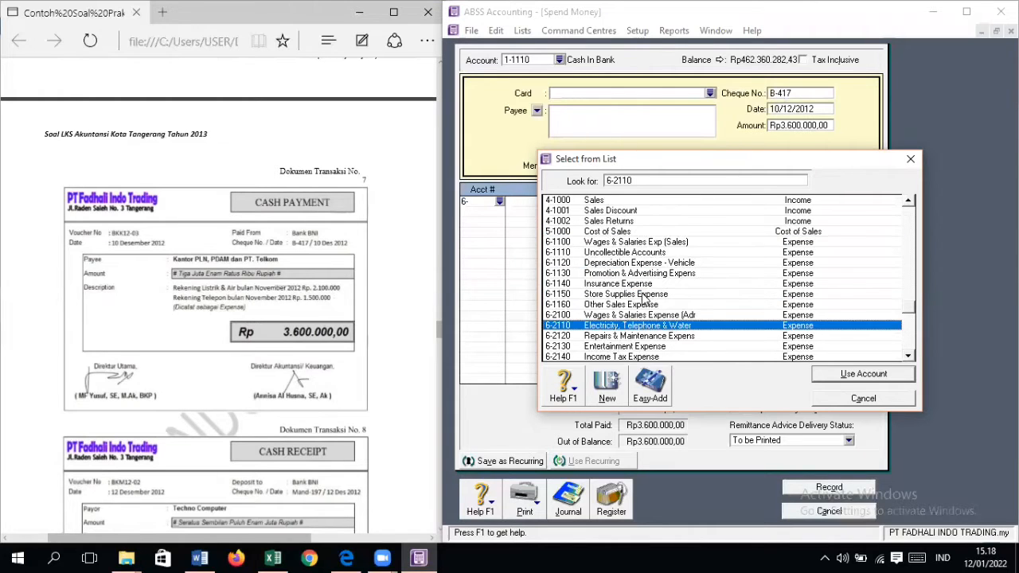
scroll(646, 303, up, 7)
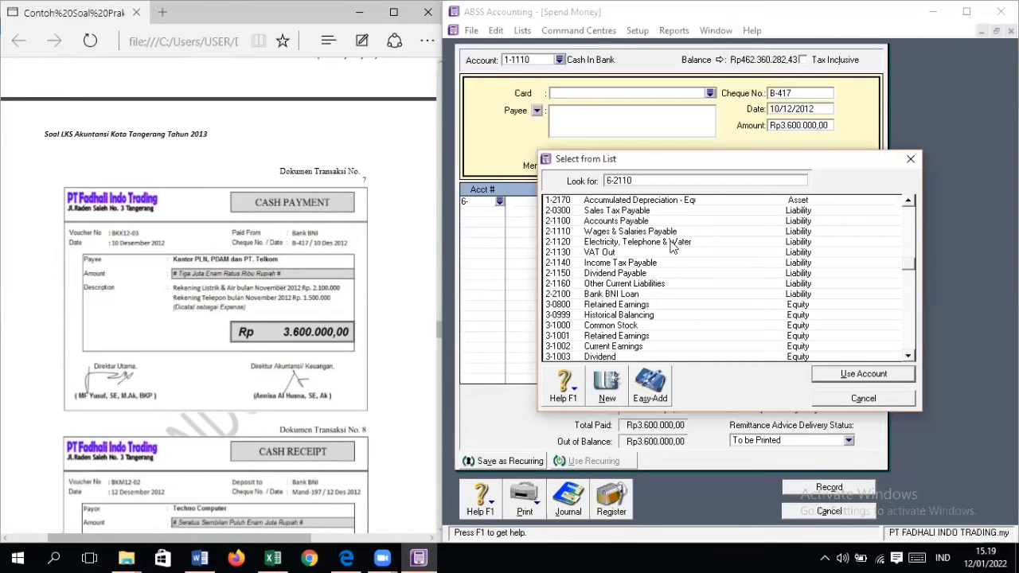
scroll(672, 247, down, 5)
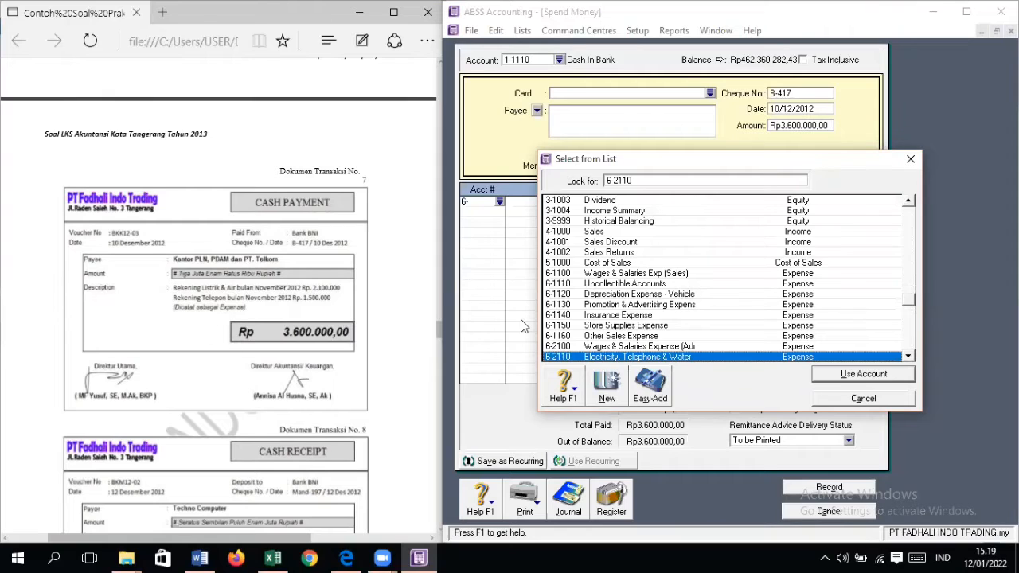
scroll(613, 330, down, 1)
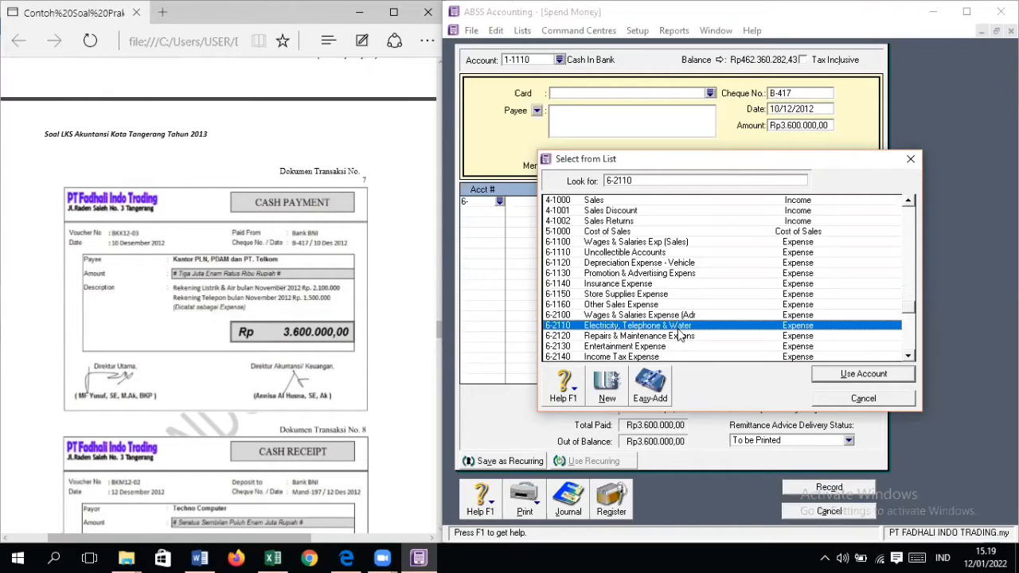
double_click(680, 326)
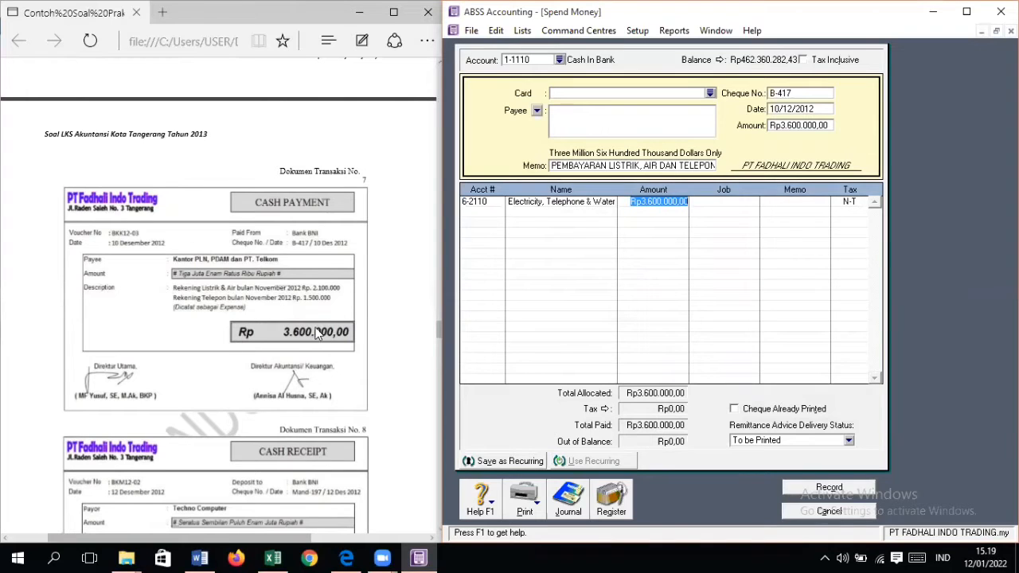
Step: Record the utilities payment and close the Spend Money form
click(852, 493)
click(821, 348)
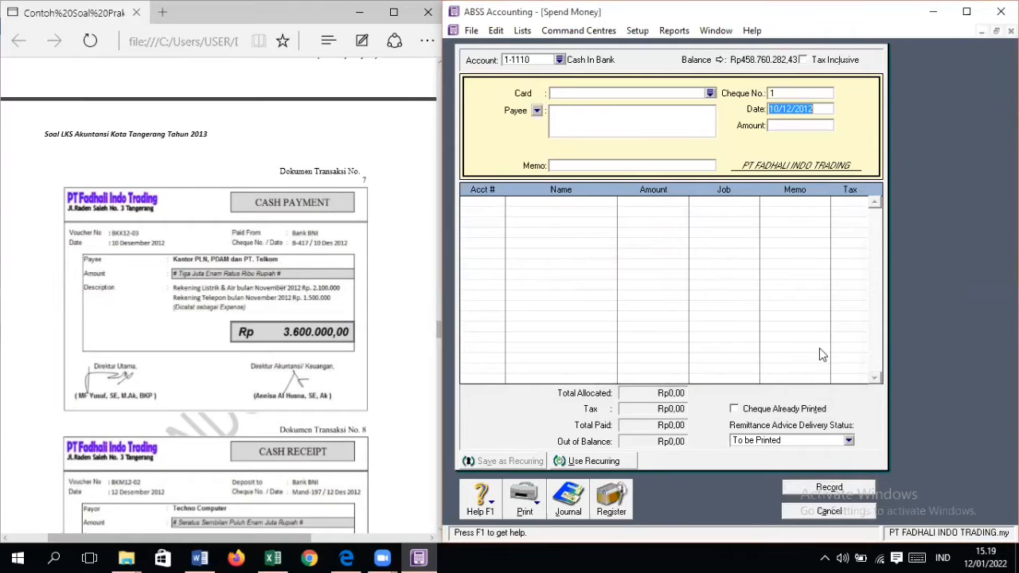
click(829, 512)
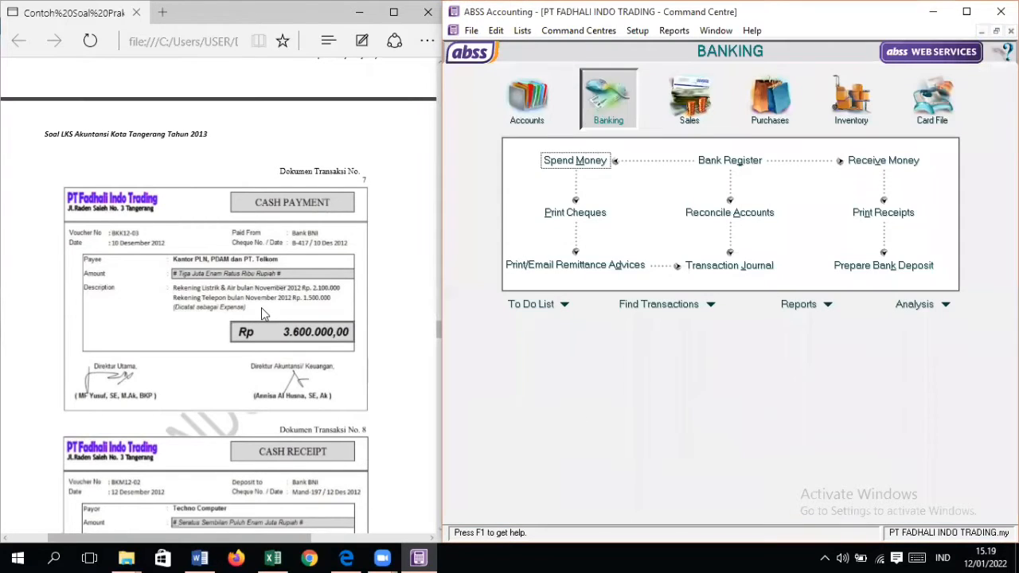
Step: Bring up cash receipt document No. 8 and open the Receive Payments form for it
scroll(261, 307, down, 5)
scroll(263, 310, down, 2)
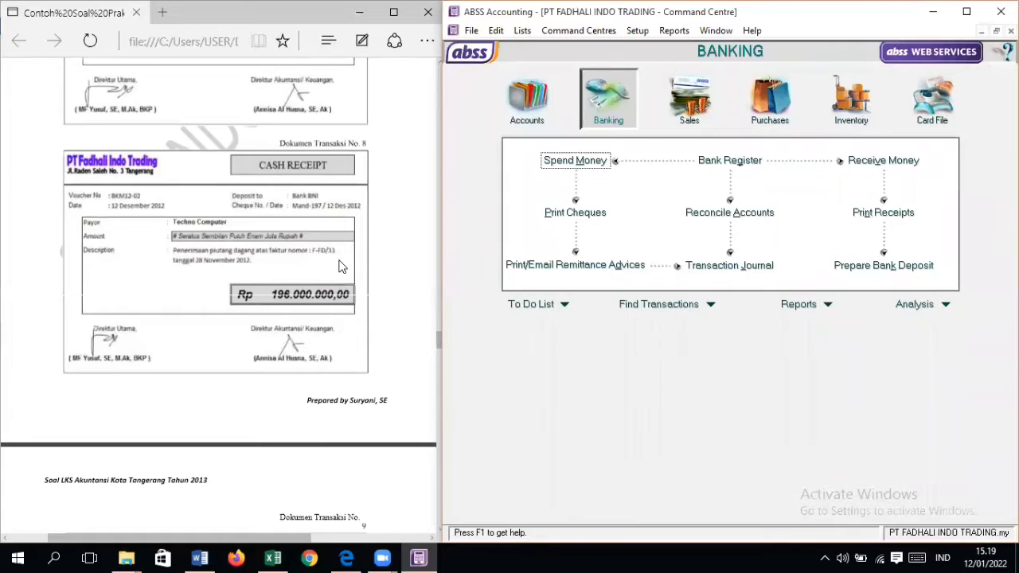
click(711, 100)
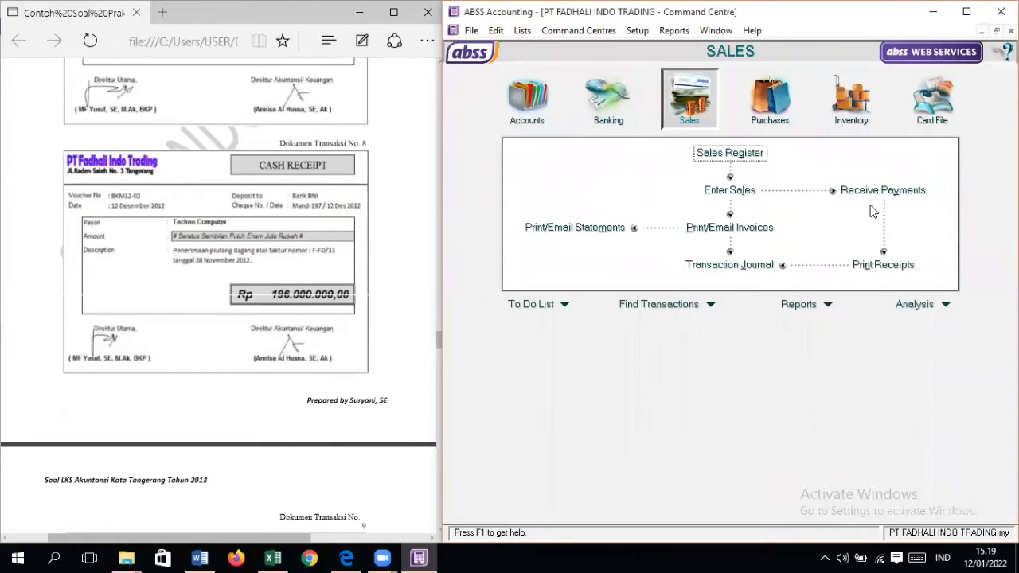
click(880, 191)
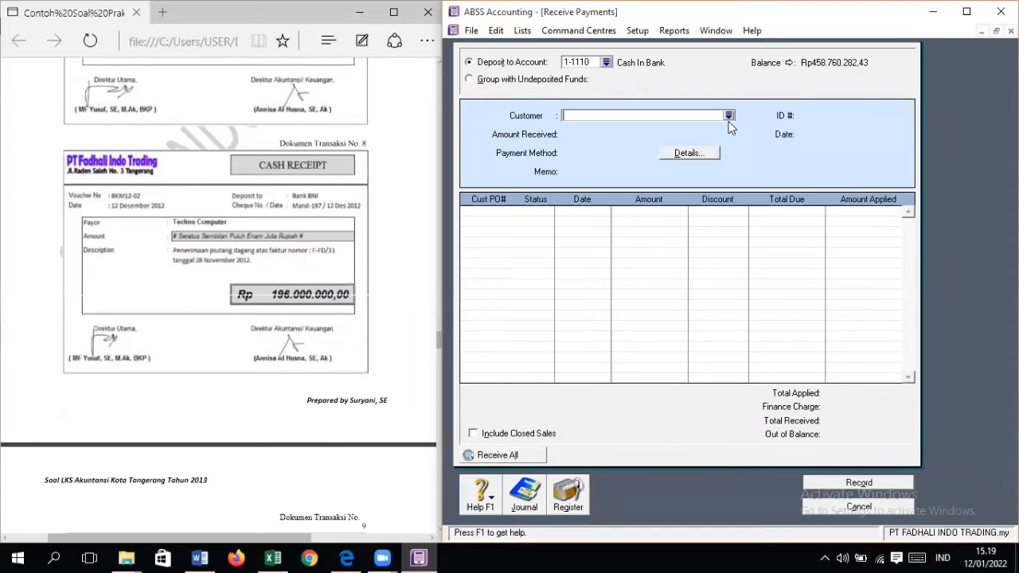
Step: Check the opening accounts receivable details in the source document and select PT TECHNO COMPUTER as the paying customer
scroll(345, 195, up, 6)
scroll(344, 199, up, 15)
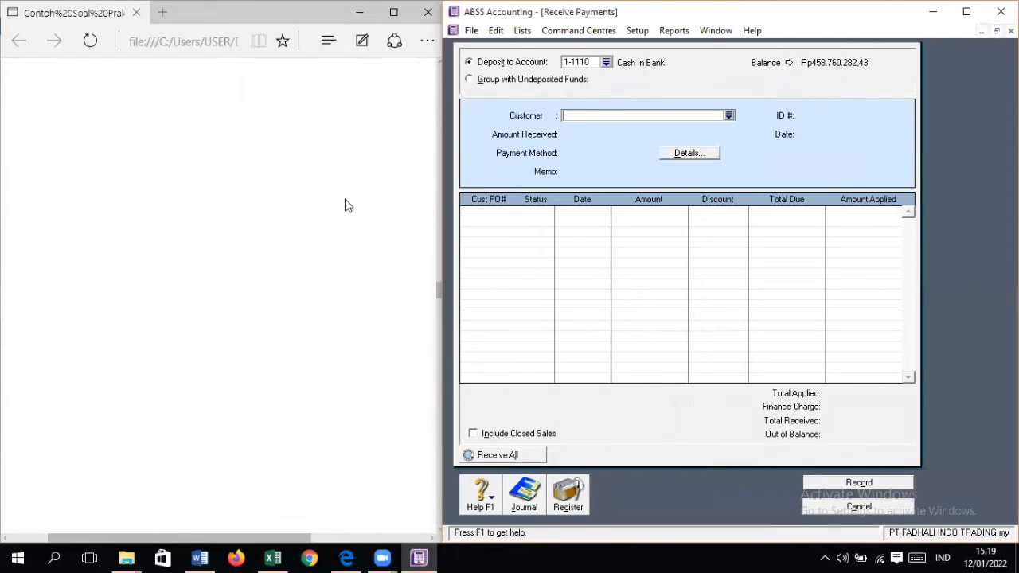
scroll(345, 206, down, 3)
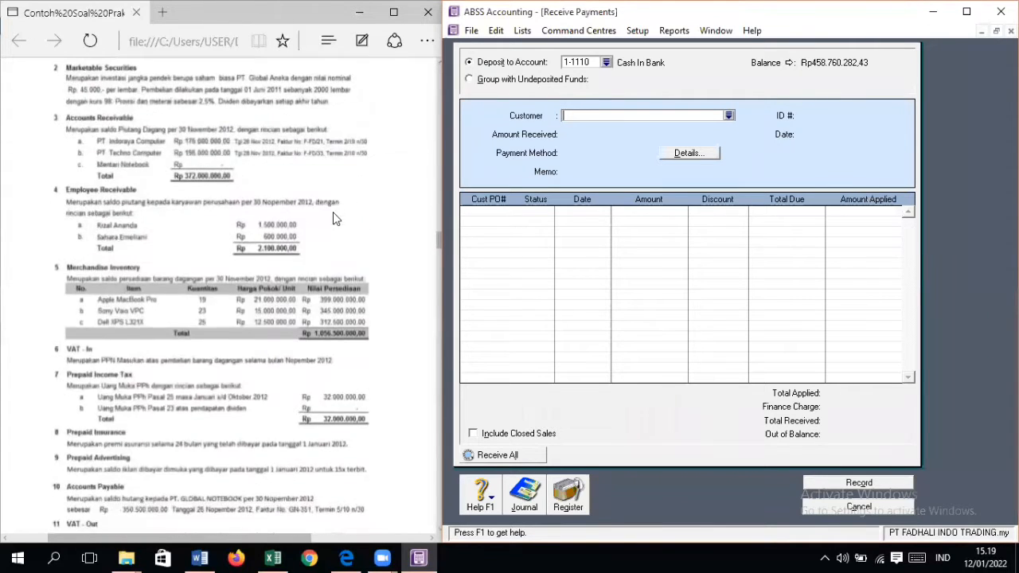
scroll(199, 176, down, 15)
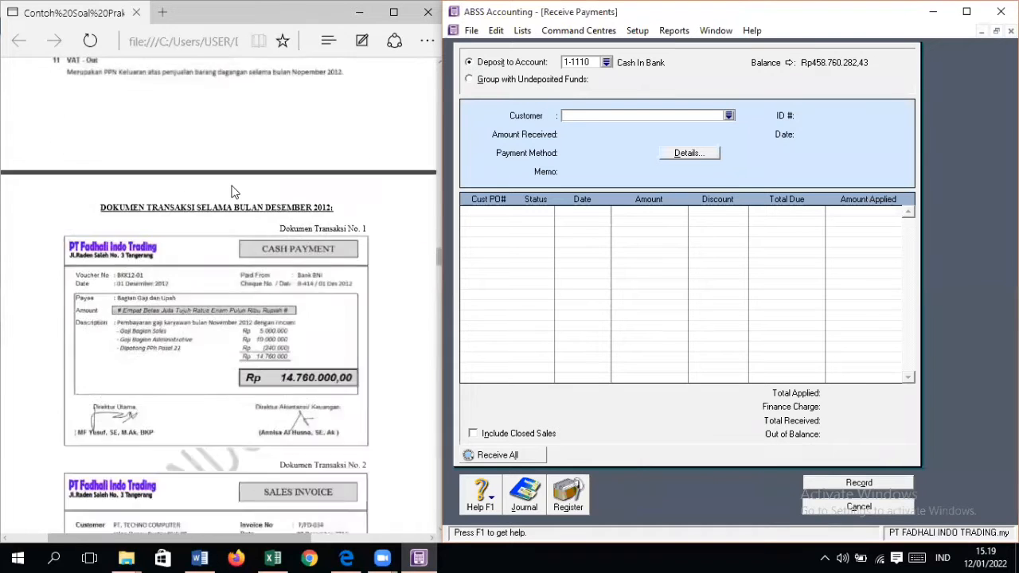
scroll(232, 192, down, 15)
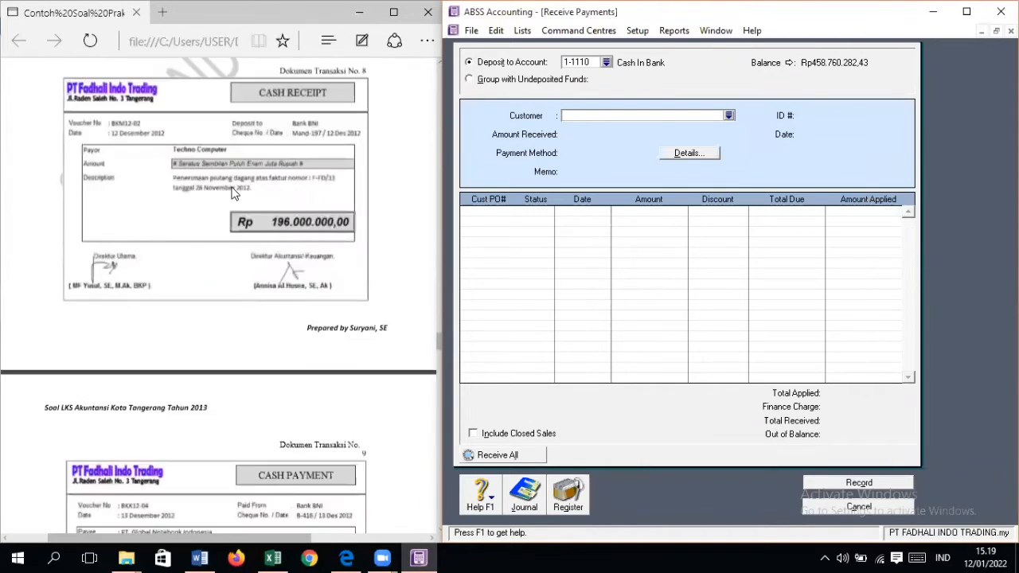
scroll(319, 191, up, 2)
click(729, 116)
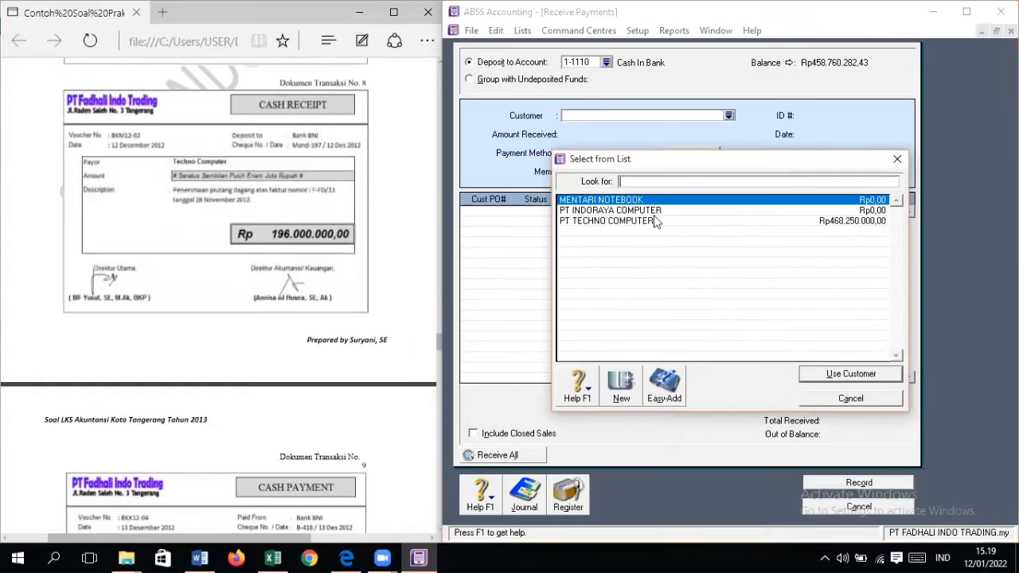
double_click(649, 221)
Step: Set the amount received from PT TECHNO COMPUTER to Rp196.000.000
click(626, 137)
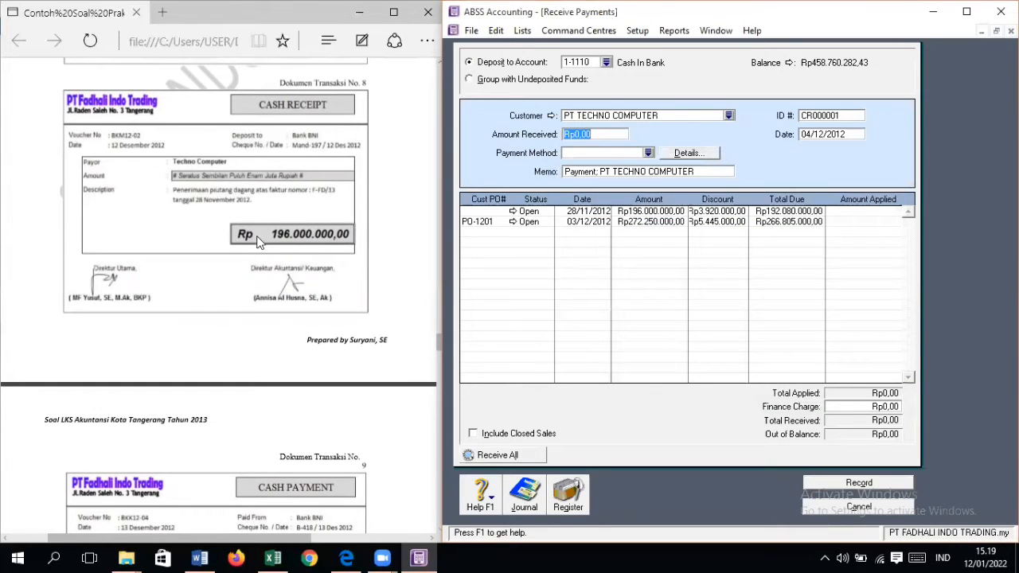
text(196.000.000)
key(Tab)
key(Tab)
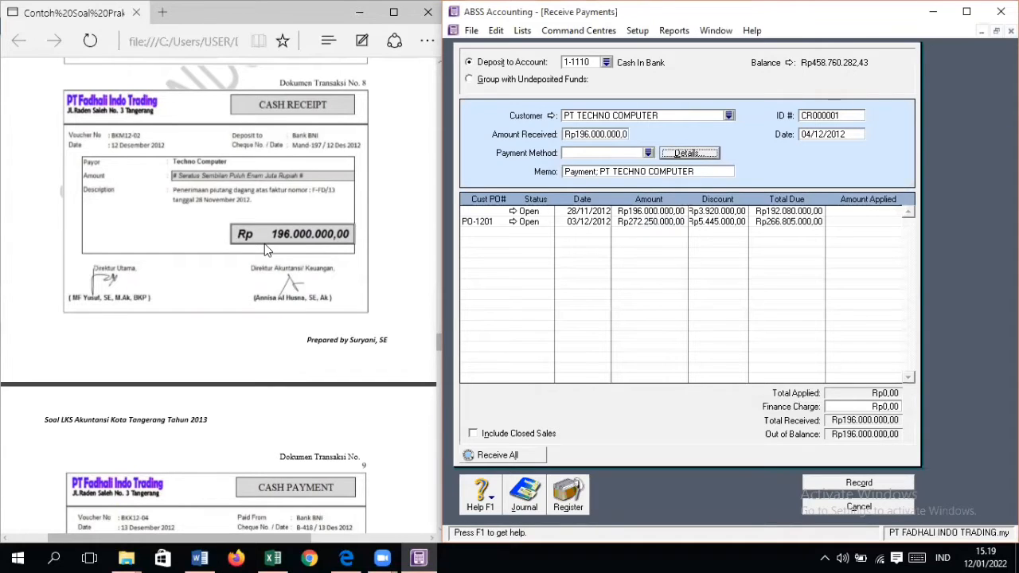
Step: Set the customer payment's ID number to MAND-197 and its date to 12/12/2012
key(Tab)
key(Tab)
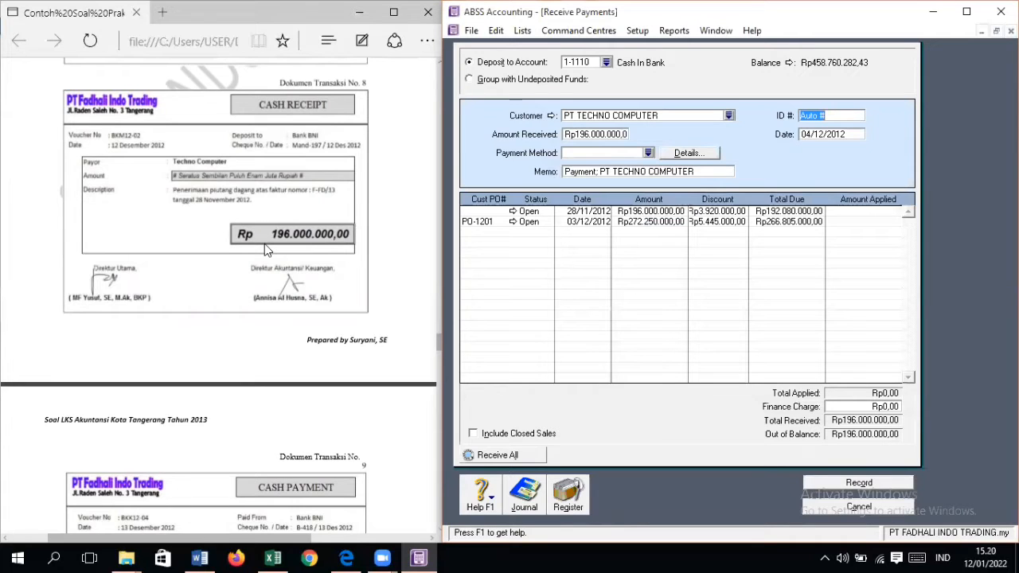
text(MAN)
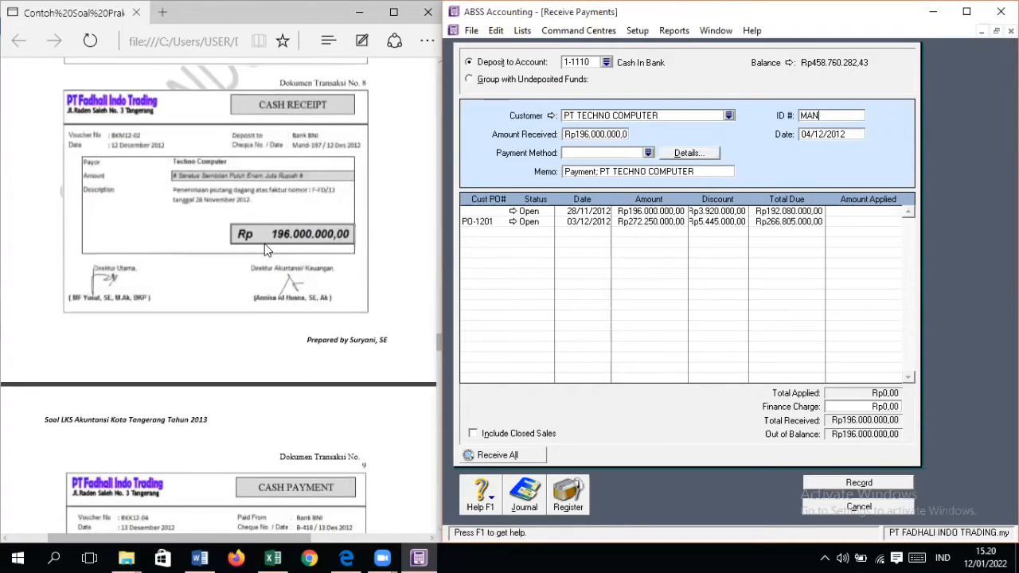
text(D-197)
key(Tab)
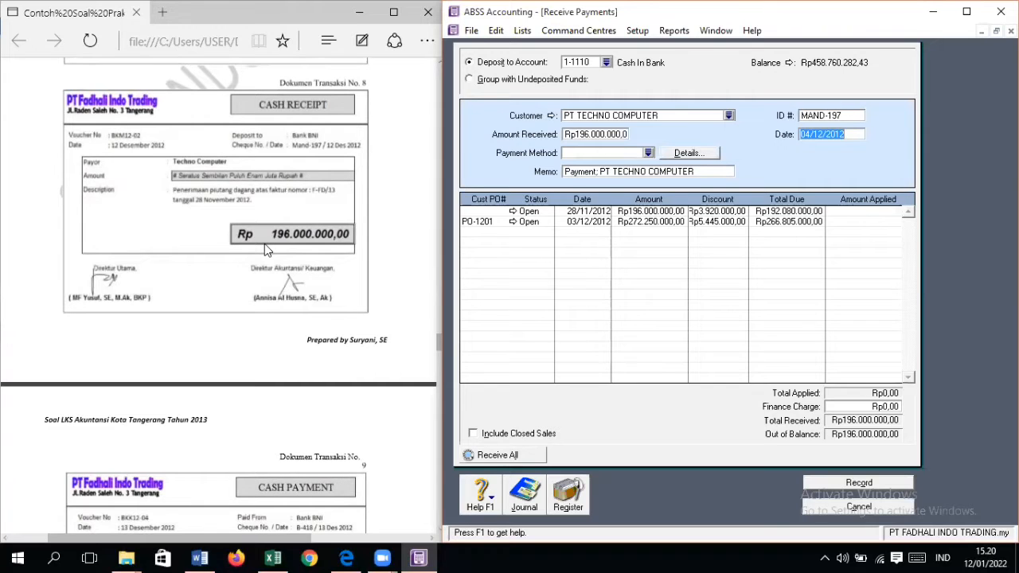
text(12/12/2012)
Step: Apply Rp196.000.000 to the invoice dated 28/11/2012, record the receipt and close the Receive Payments form
click(869, 211)
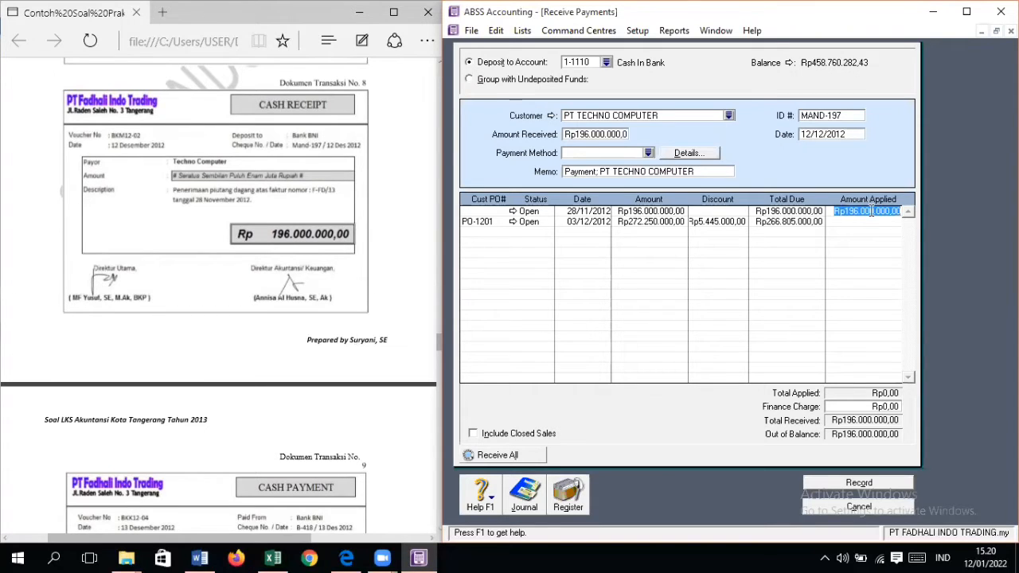
key(Tab)
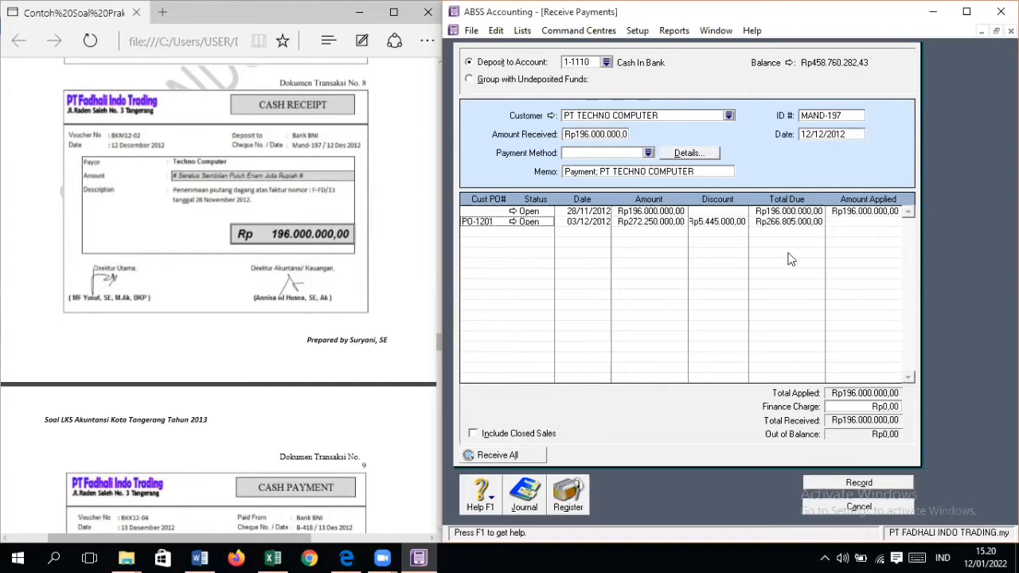
click(874, 483)
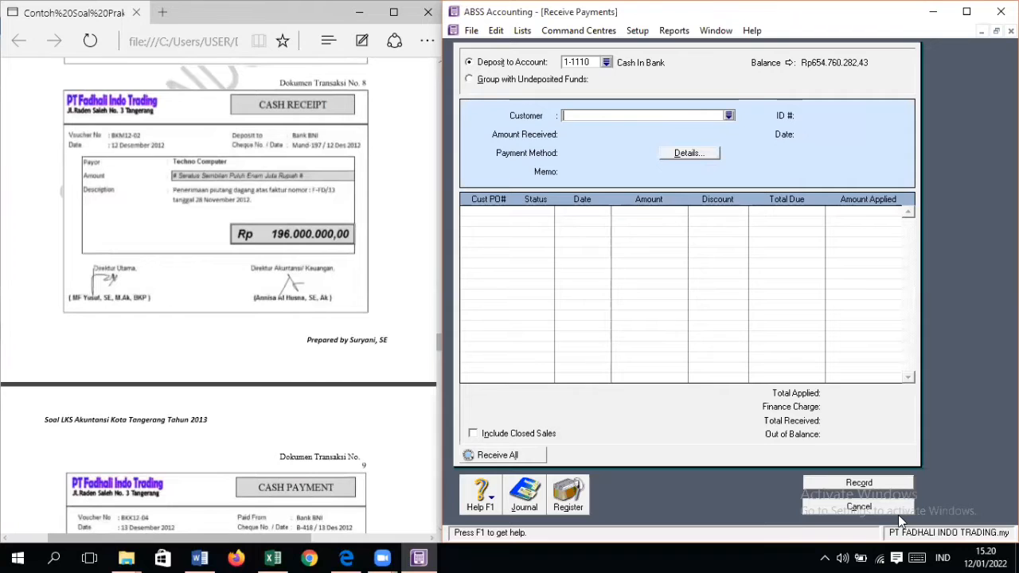
click(897, 513)
Step: Bring cash payment document No. 9 into view in the transaction PDF
scroll(344, 362, down, 4)
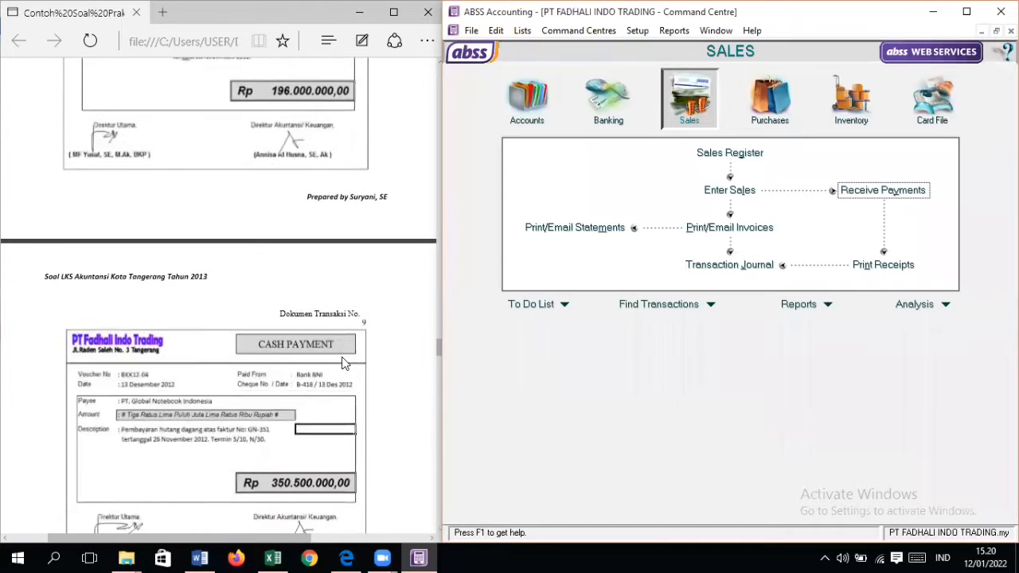
scroll(345, 362, down, 4)
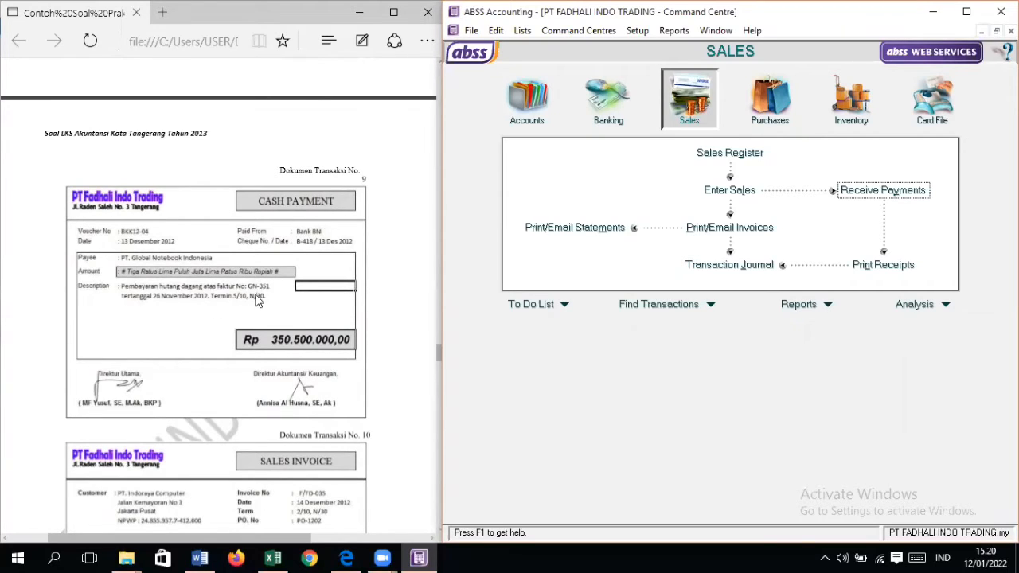
Step: Start a supplier bill payment from Cash In Bank and select PT GLOBAL NOTEBOOK INDONESIA as the supplier
click(783, 121)
click(880, 190)
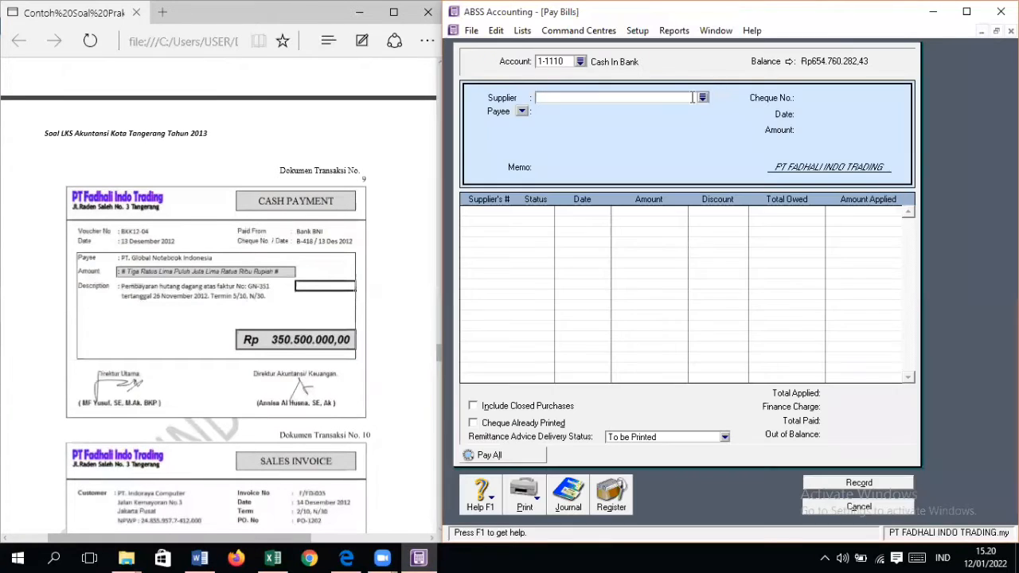
click(702, 97)
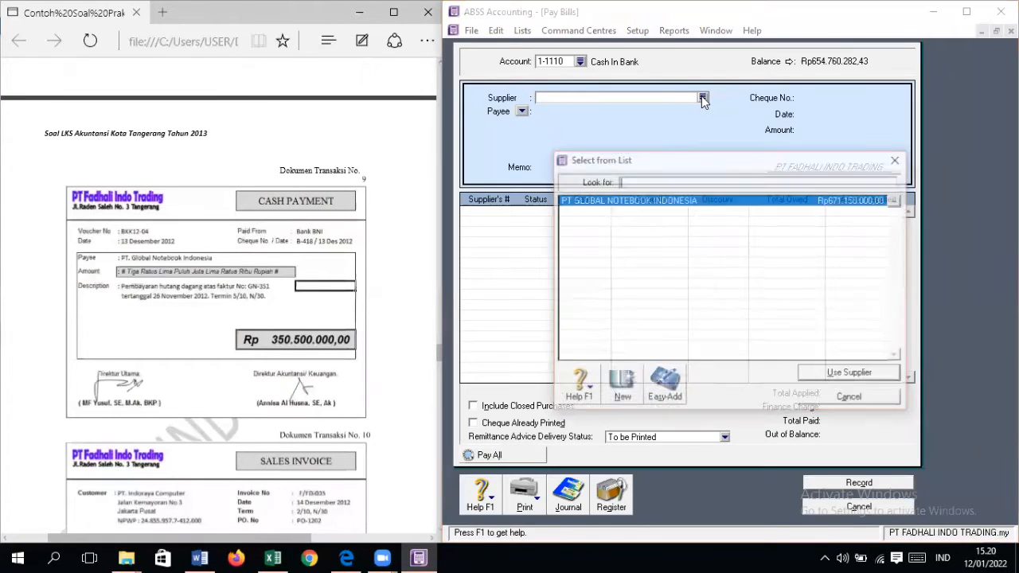
double_click(673, 203)
scroll(179, 277, up, 4)
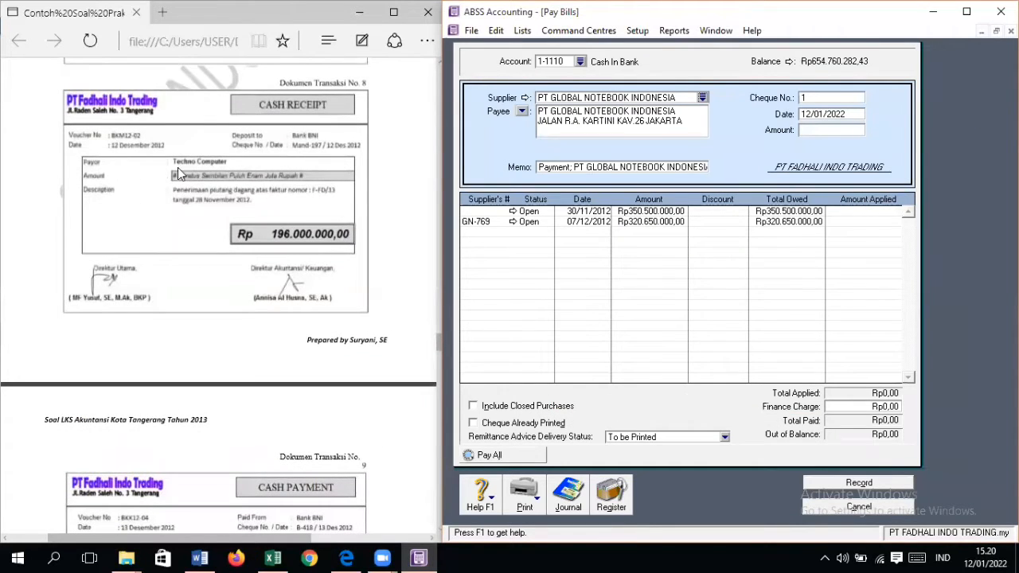
scroll(237, 221, down, 4)
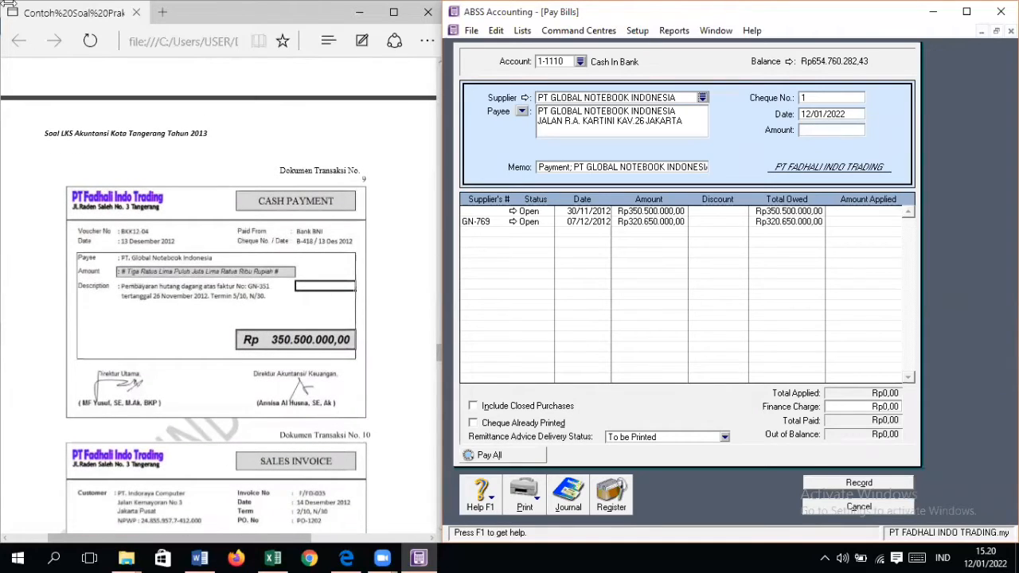
Step: Set the bill payment's cheque number to B-418 and its date to 12/12/2012
click(837, 96)
text(B-418)
key(Tab)
text(12/12/2012)
key(Tab)
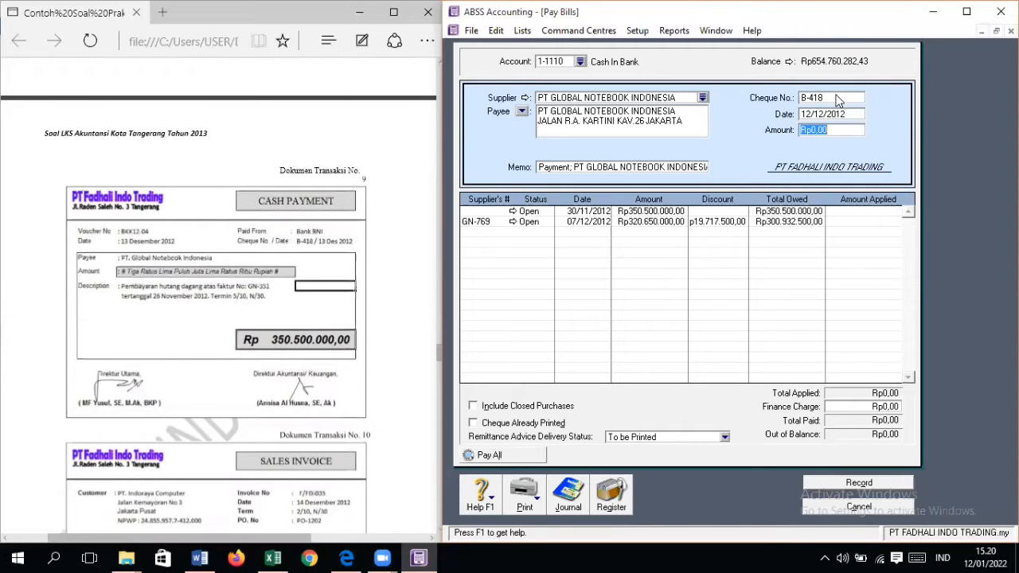
Step: Set the amount paid to PT GLOBAL NOTEBOOK INDONESIA to Rp350.500.000
text(3)
text(50.500.000)
key(Tab)
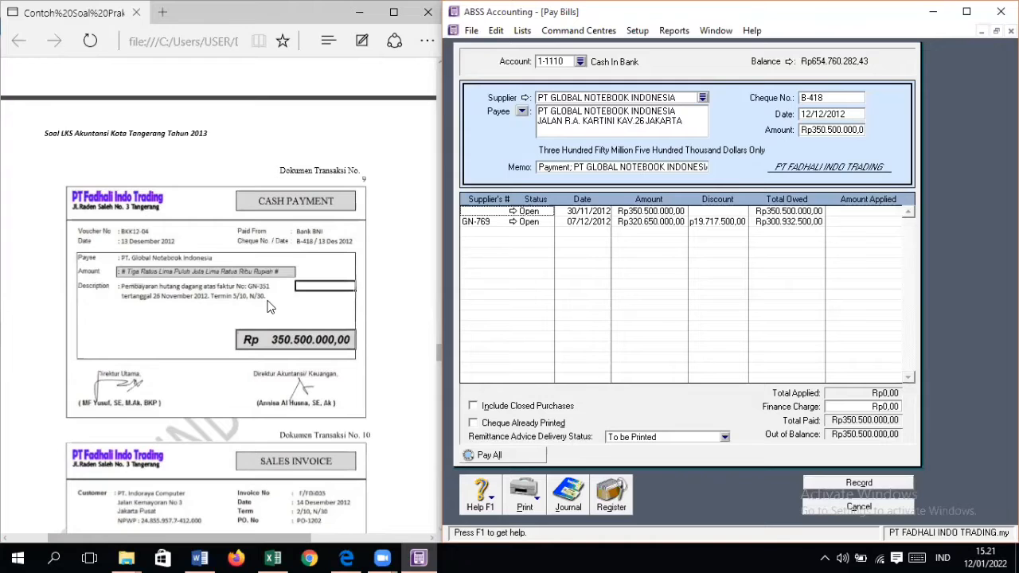
Step: Check the Accounts Payable note for invoice GN-351 in the PDF and open the supplier's matching historical purchase record
scroll(271, 309, up, 20)
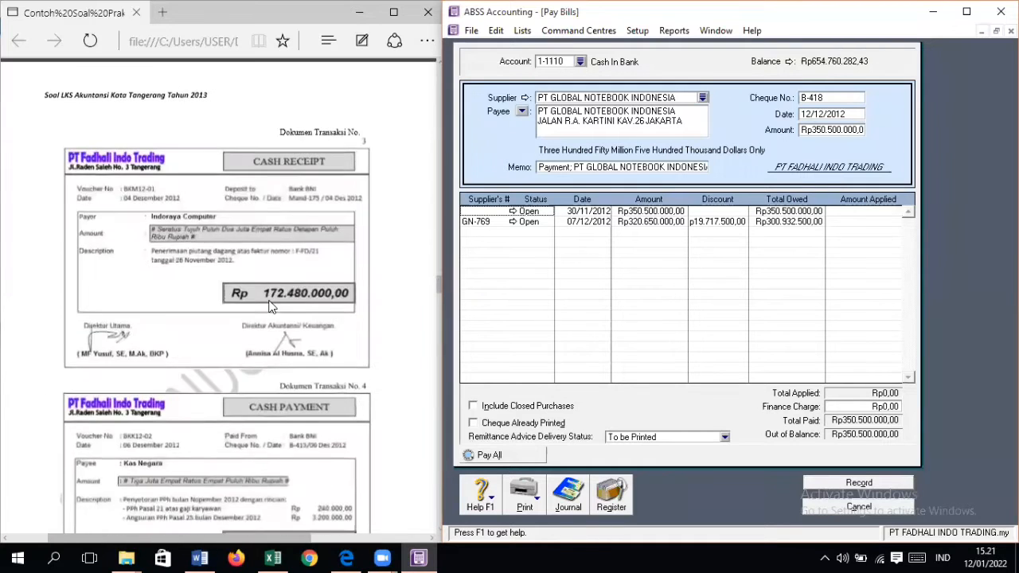
scroll(270, 308, up, 15)
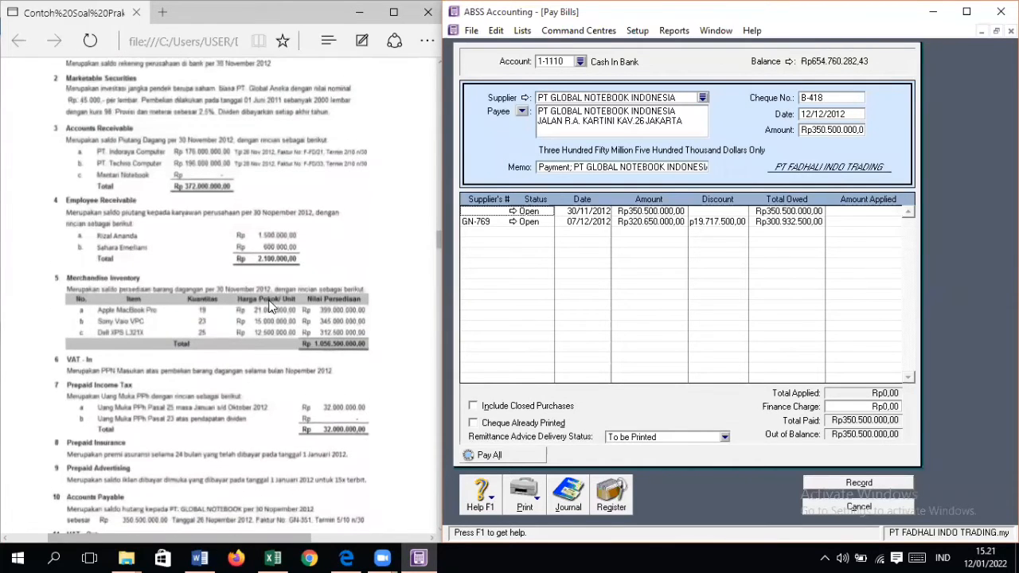
scroll(204, 315, down, 1)
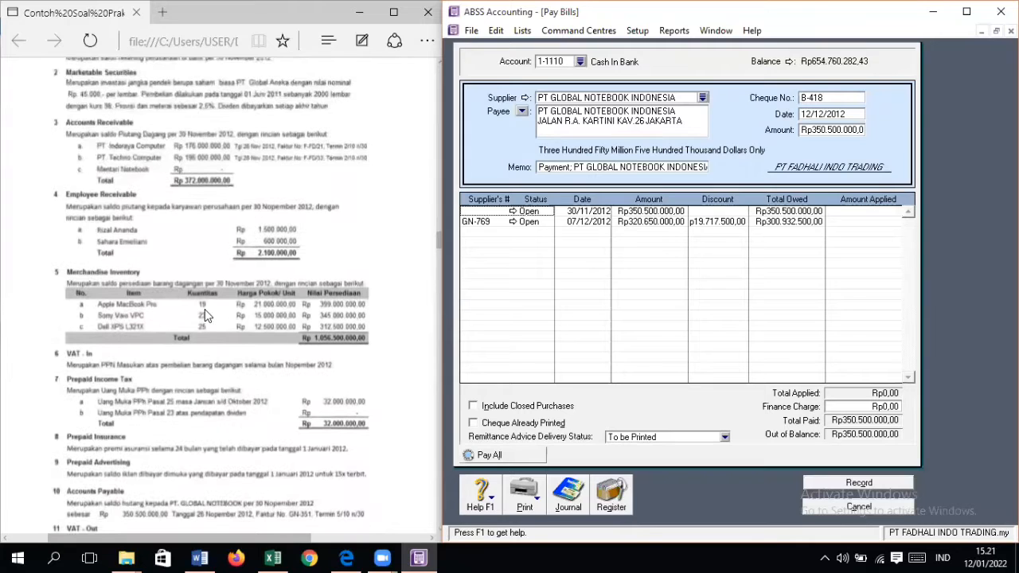
scroll(205, 315, up, 1)
scroll(204, 311, down, 8)
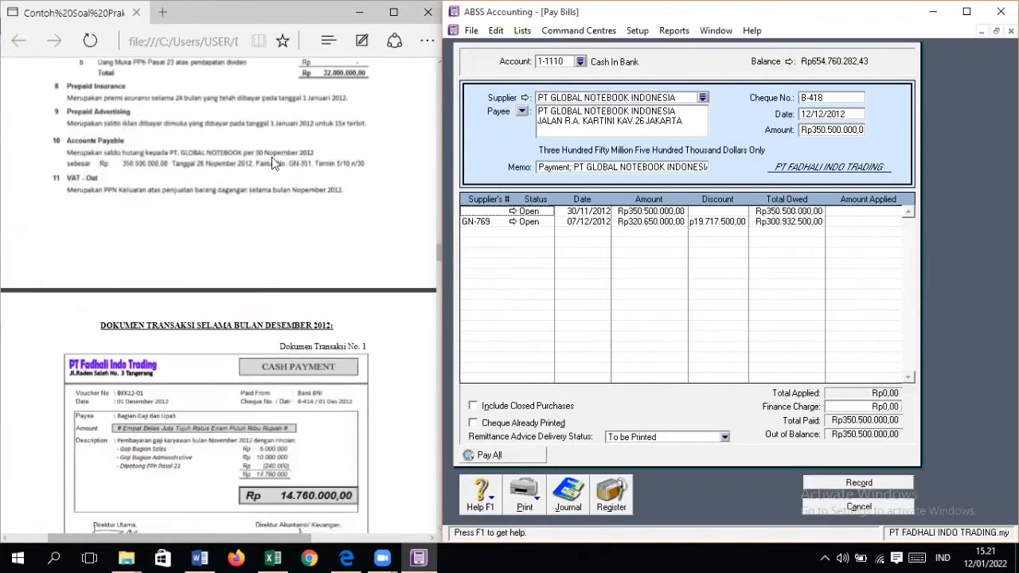
click(512, 211)
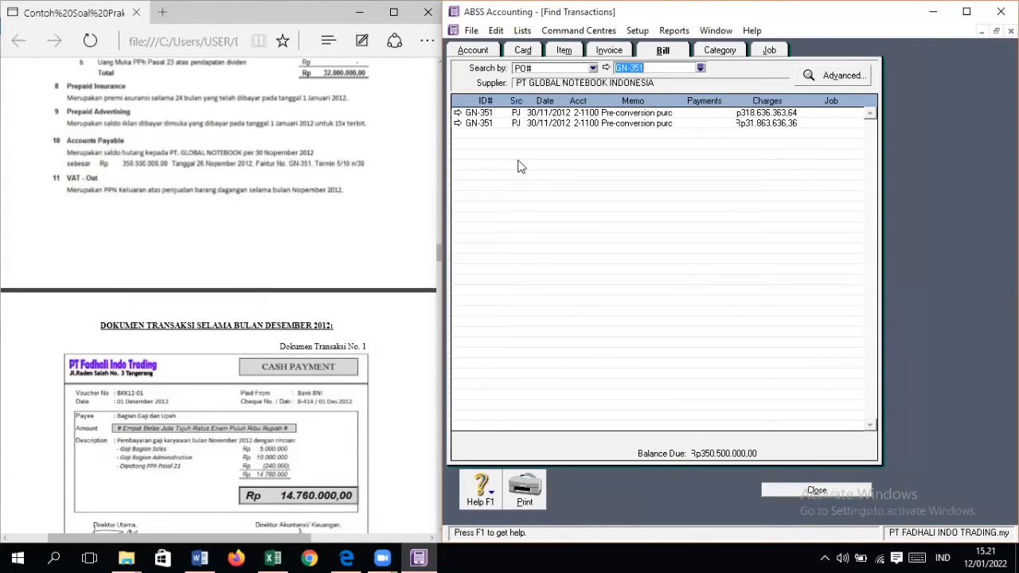
click(457, 112)
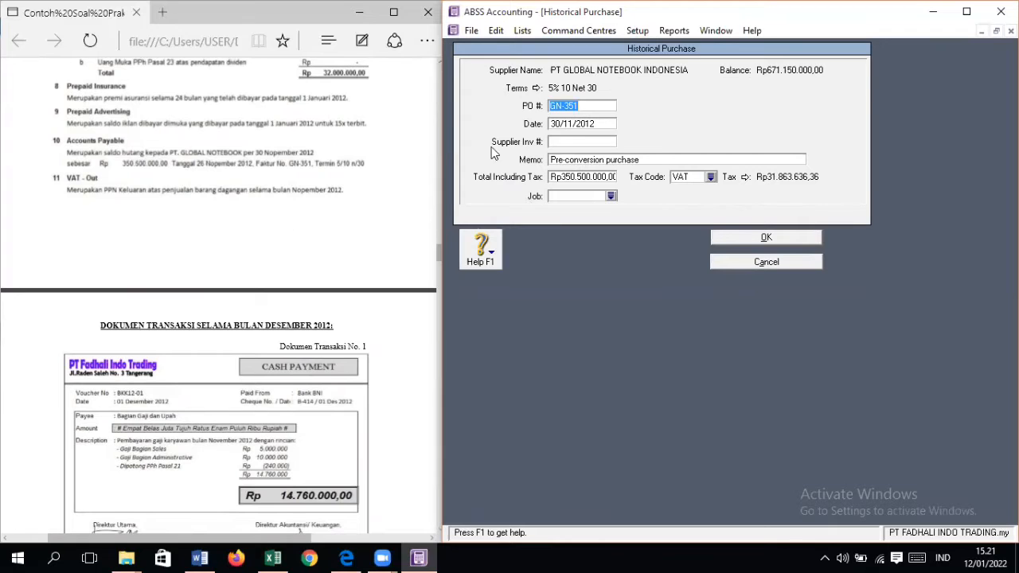
Step: Set the date of historical purchase GN-351 to 26/11/2012, save it without job numbers and return to the bill payment
click(559, 123)
click(559, 123)
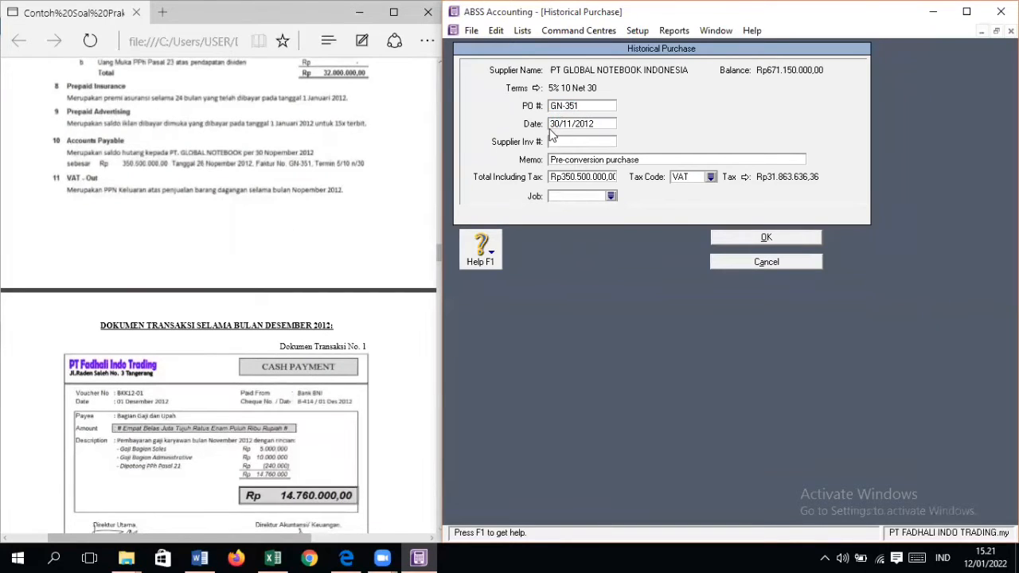
key(BackSpace)
key(BackSpace)
text(26)
click(818, 237)
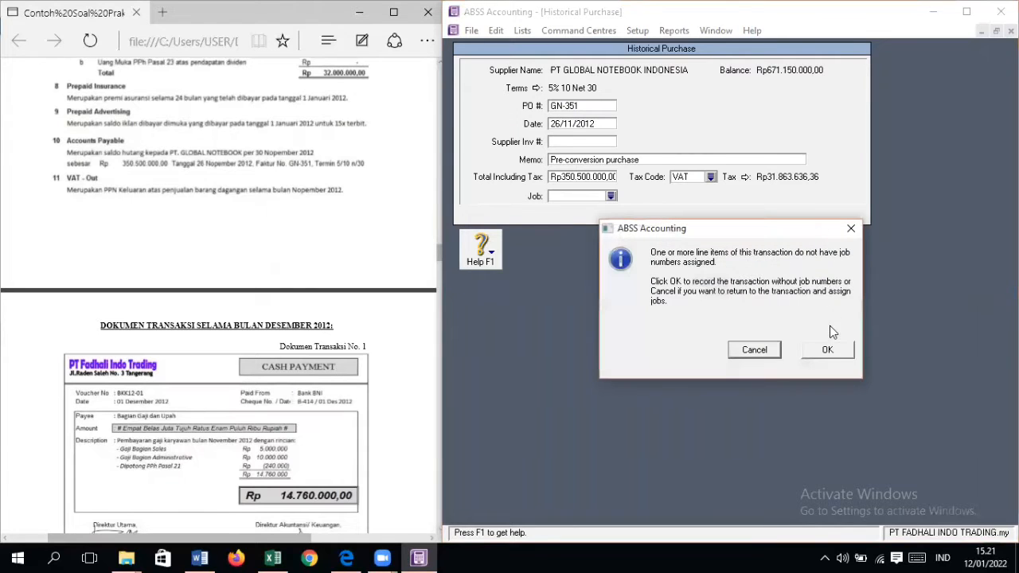
click(829, 348)
click(736, 350)
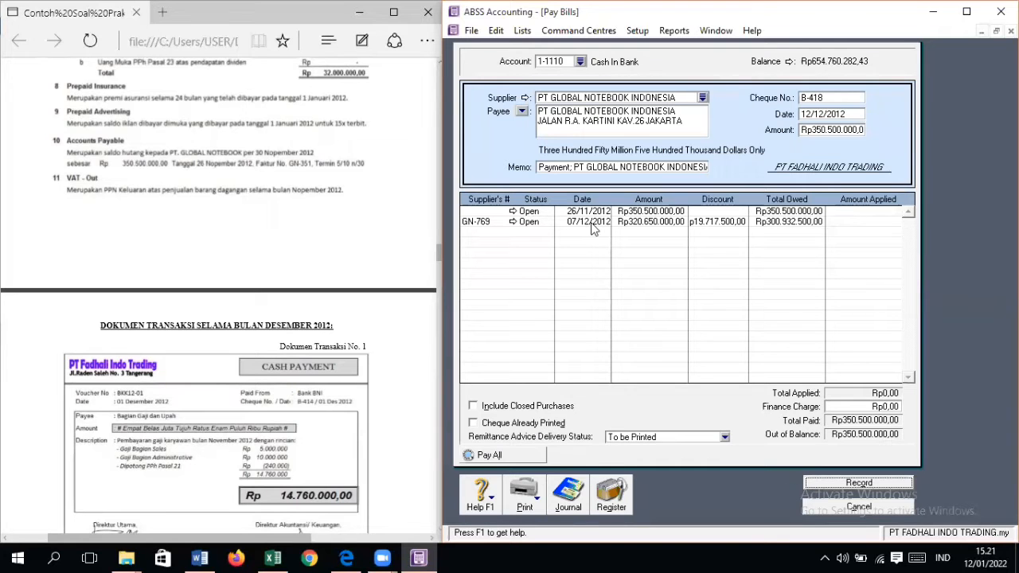
Step: Apply Rp350.500.000 to the purchase dated 26/11/2012, record the payment and close the Pay Bills form
scroll(291, 389, down, 10)
scroll(291, 389, down, 15)
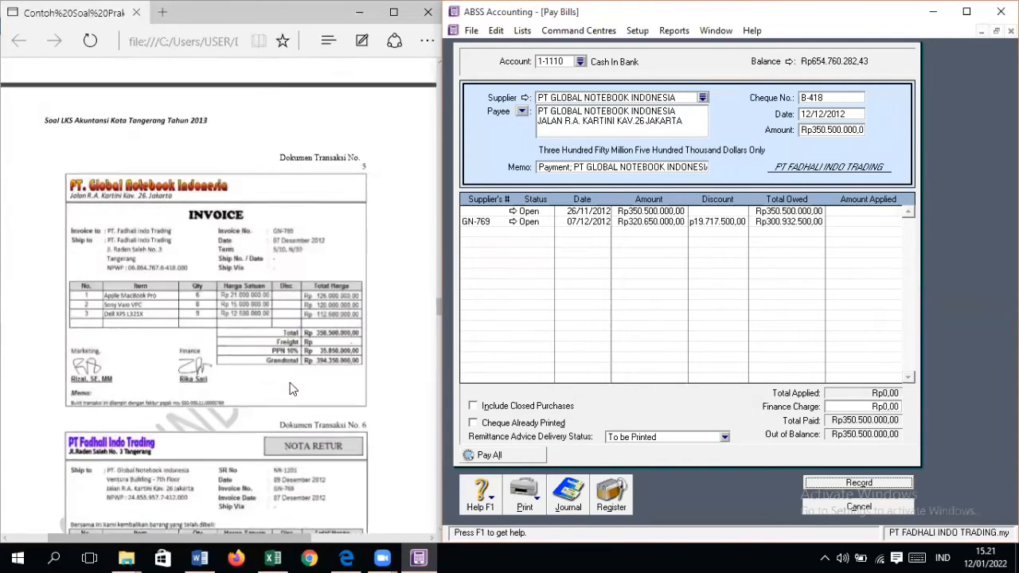
scroll(290, 389, down, 8)
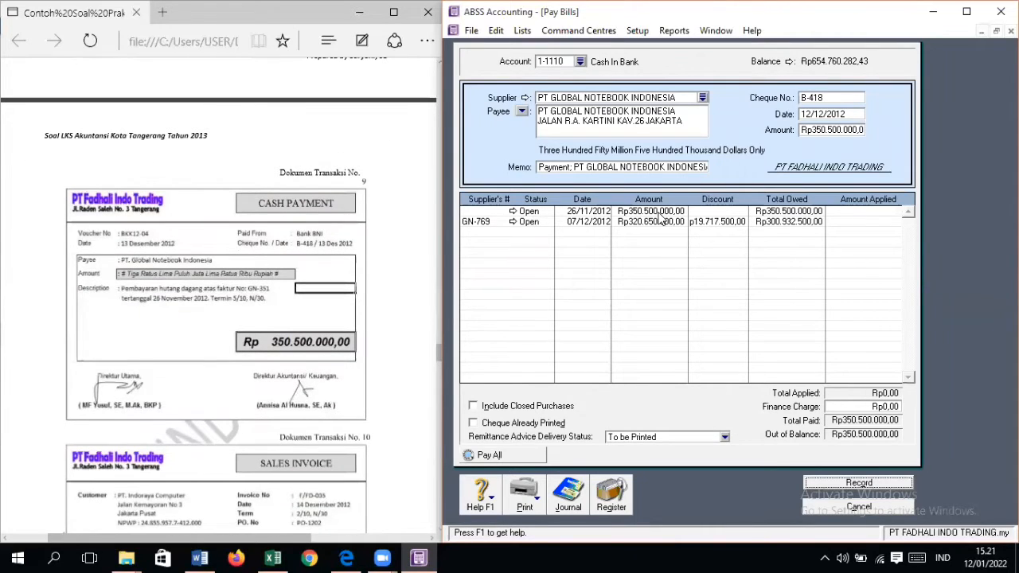
click(876, 211)
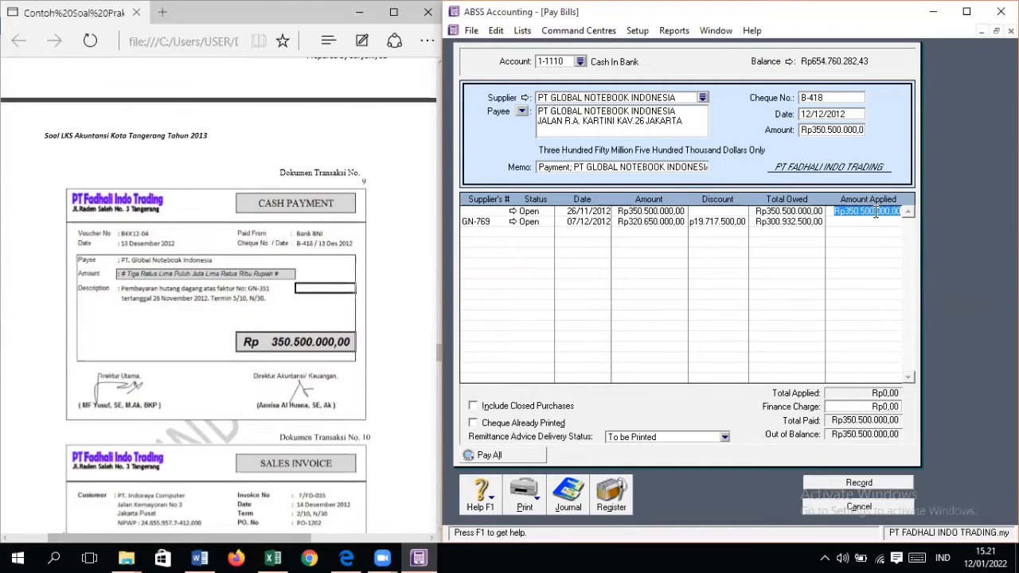
key(Tab)
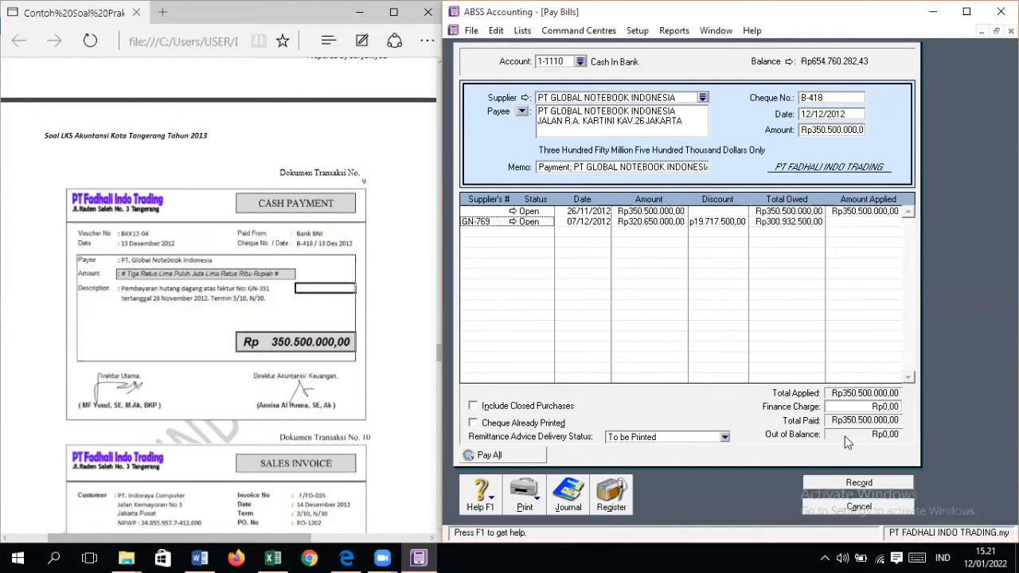
click(874, 492)
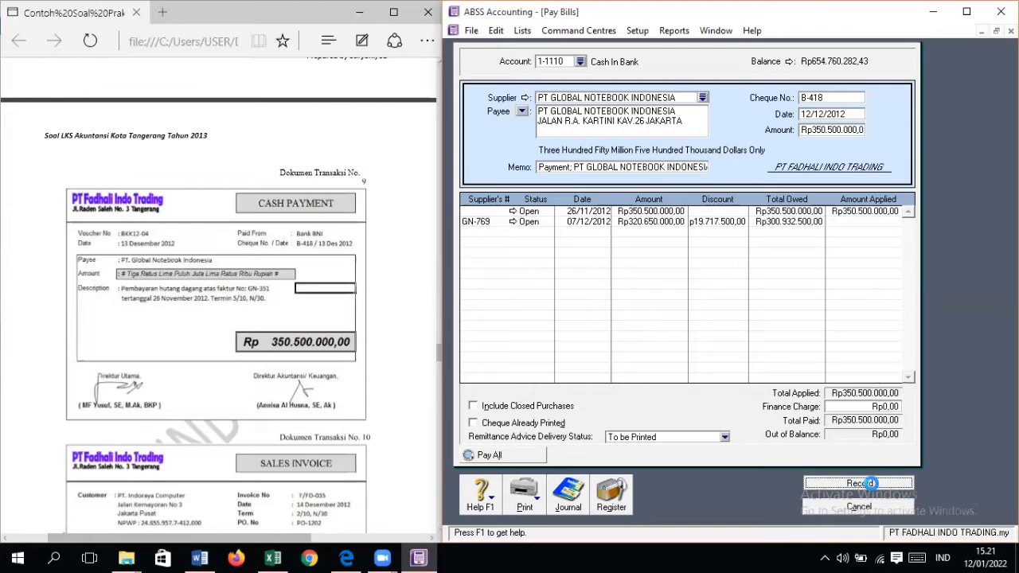
click(873, 508)
Step: Bring sales invoice document No. 10 into view and start a new sales invoice for PT INDORAYA COMPUTER
scroll(179, 398, down, 5)
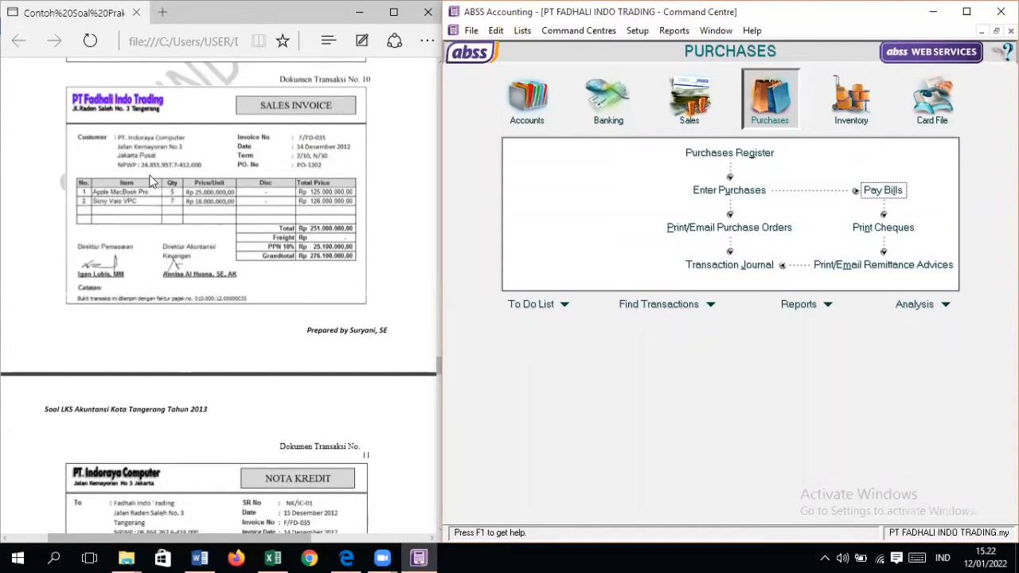
click(684, 118)
click(731, 189)
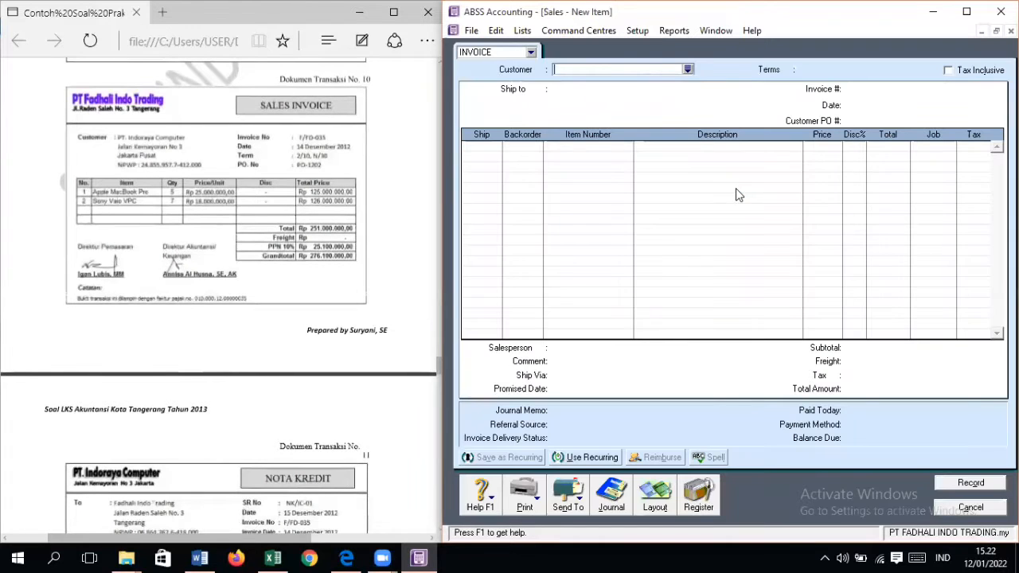
click(687, 70)
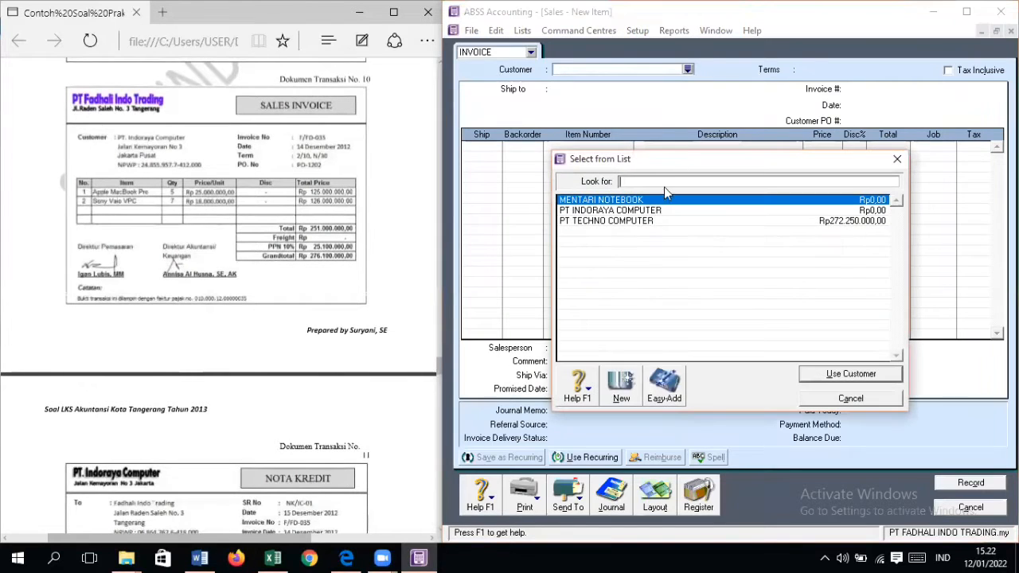
double_click(637, 223)
click(688, 70)
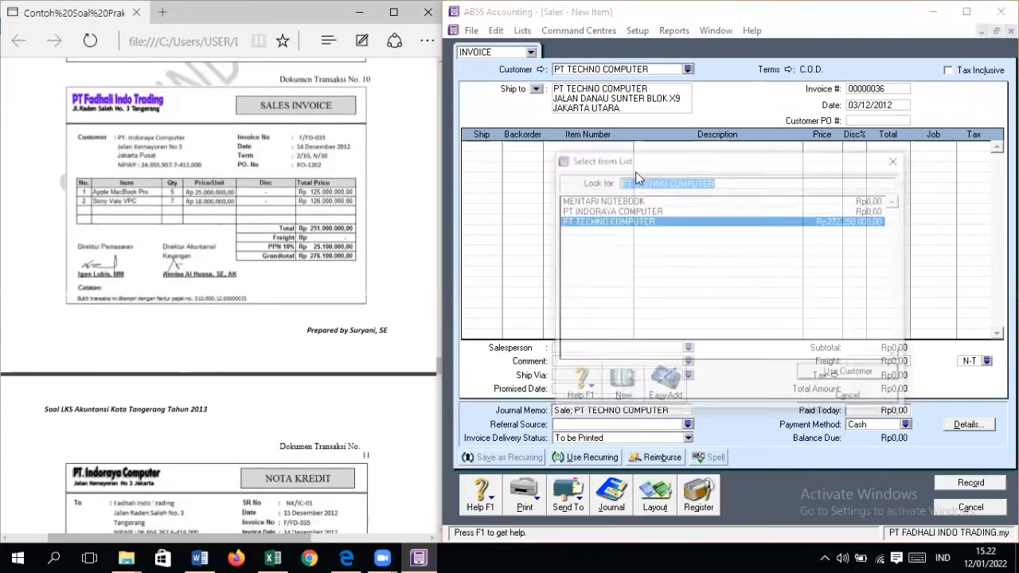
click(611, 210)
double_click(610, 209)
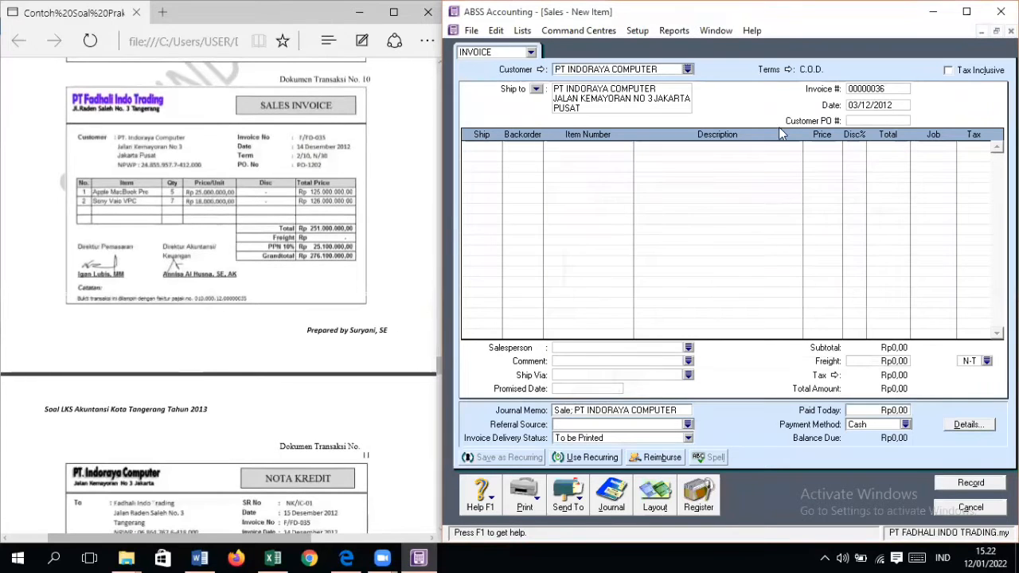
Step: Set the invoice's credit terms to In a Given # of Days, with 10 discount days, 30 balance due days and 2% early-payment discount
click(787, 70)
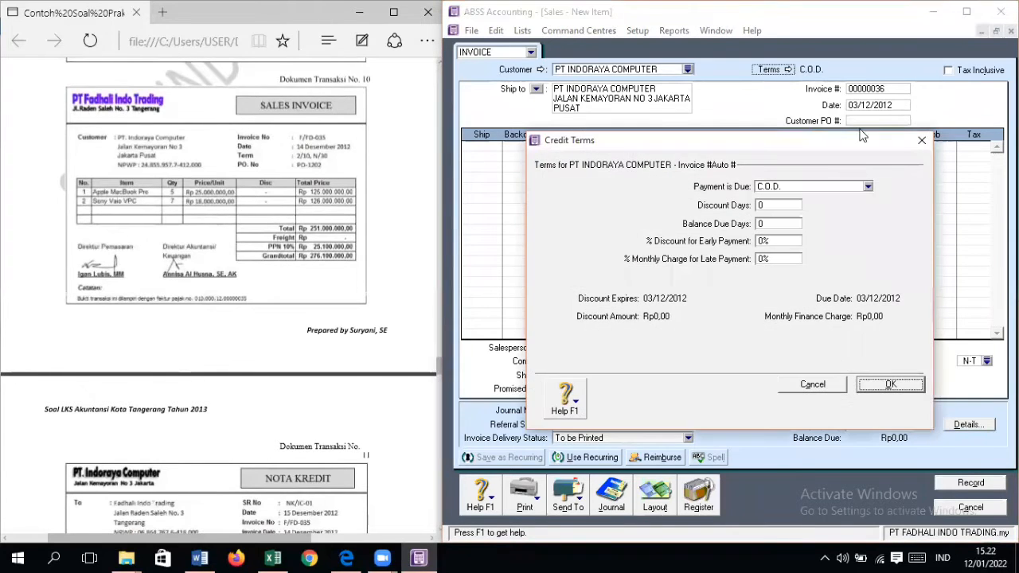
click(840, 188)
click(767, 211)
click(766, 206)
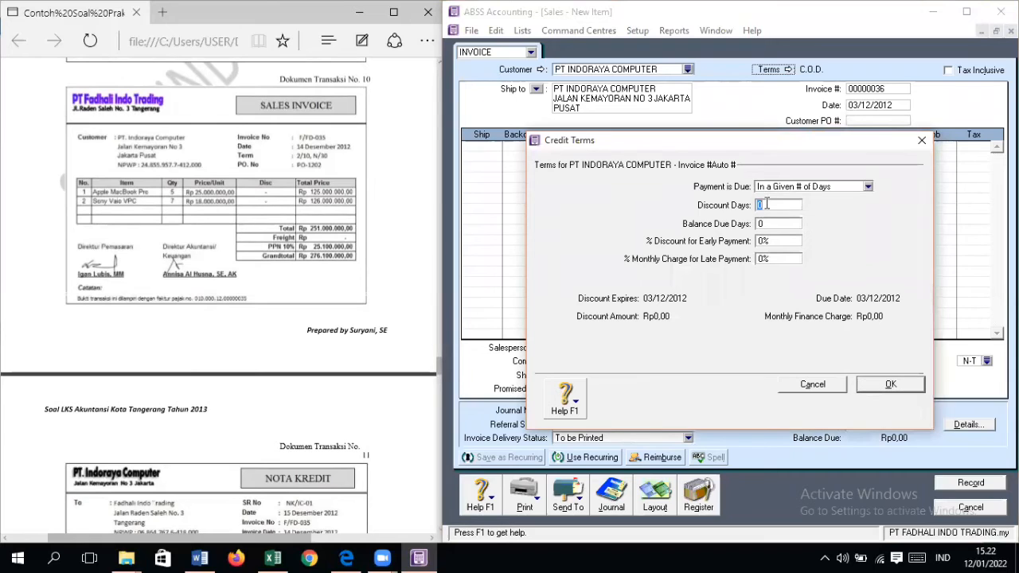
text(10)
key(Tab)
text(30)
key(Tab)
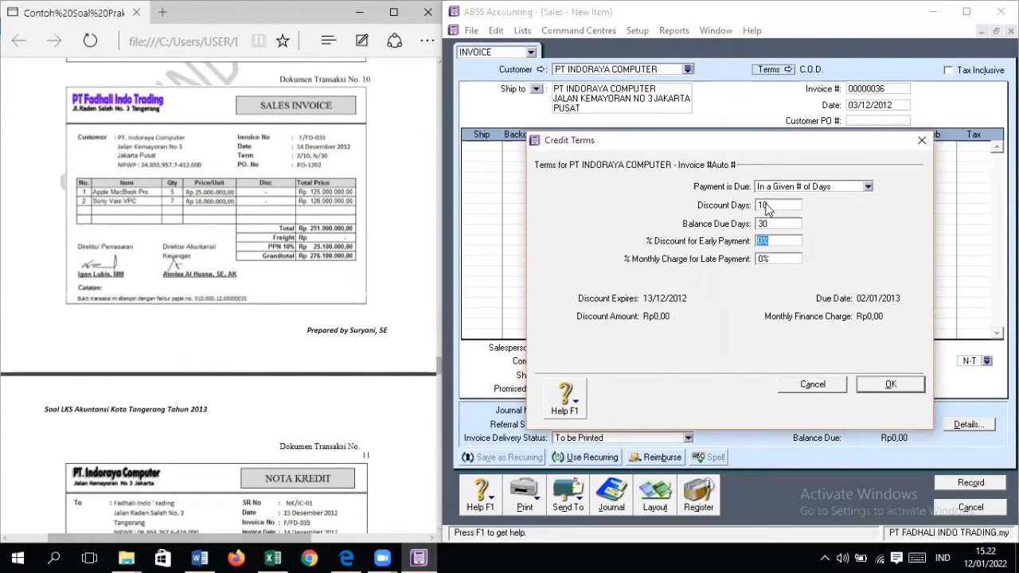
text(2)
key(Return)
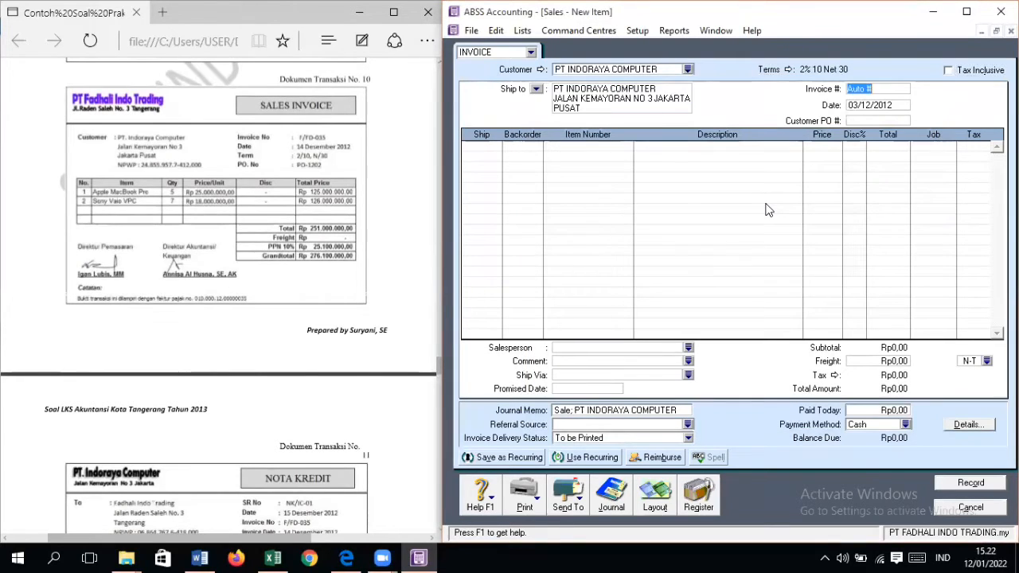
Step: Set the invoice number to F/FD-035 and the date to 14/12/2012, and enter the customer PO number from the document
text(D)
text(/FD)
text(-035)
key(Tab)
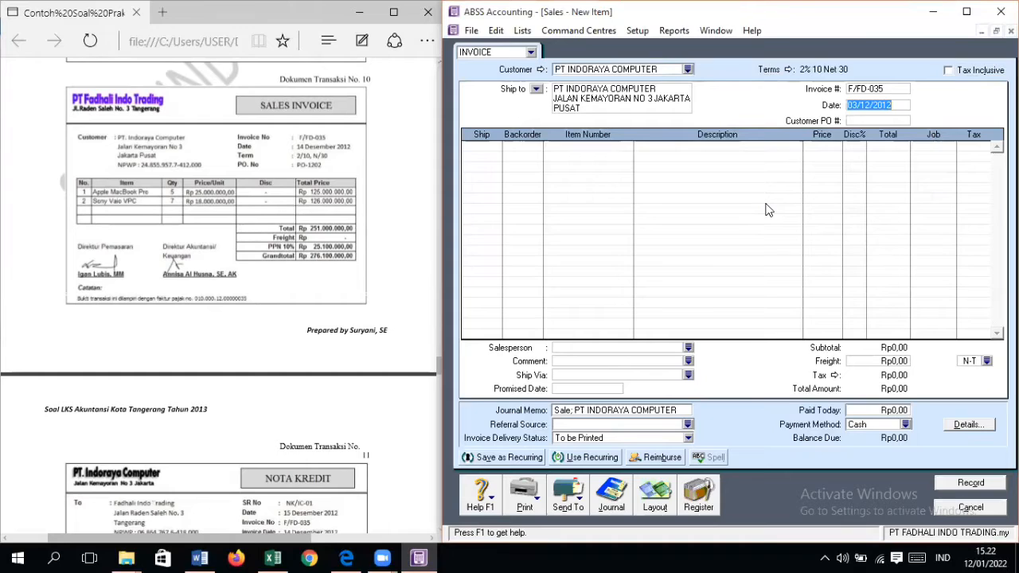
text(14/12/2012)
key(Tab)
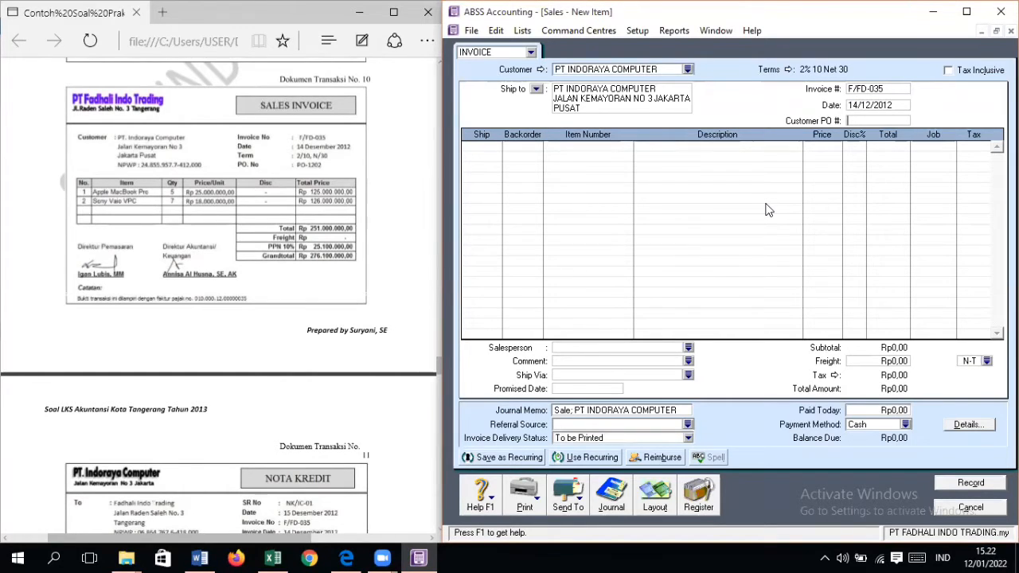
text(PO-1202)
key(Tab)
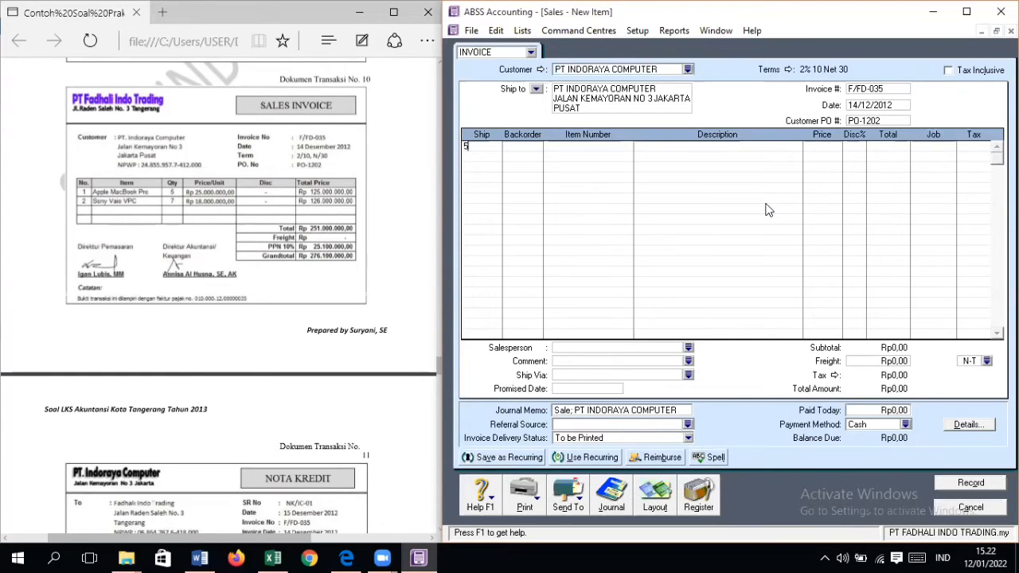
Step: Add 5 units of item AM, APPLE MACBOOK PRO, to the invoice's first line at a price of Rp25.000.000
text(5)
key(Tab)
key(Tab)
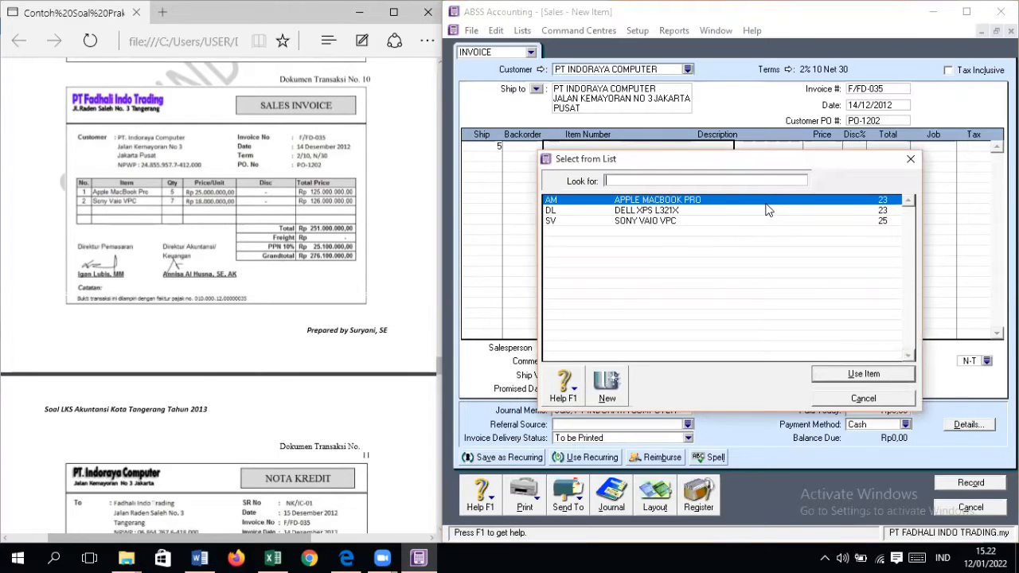
key(Return)
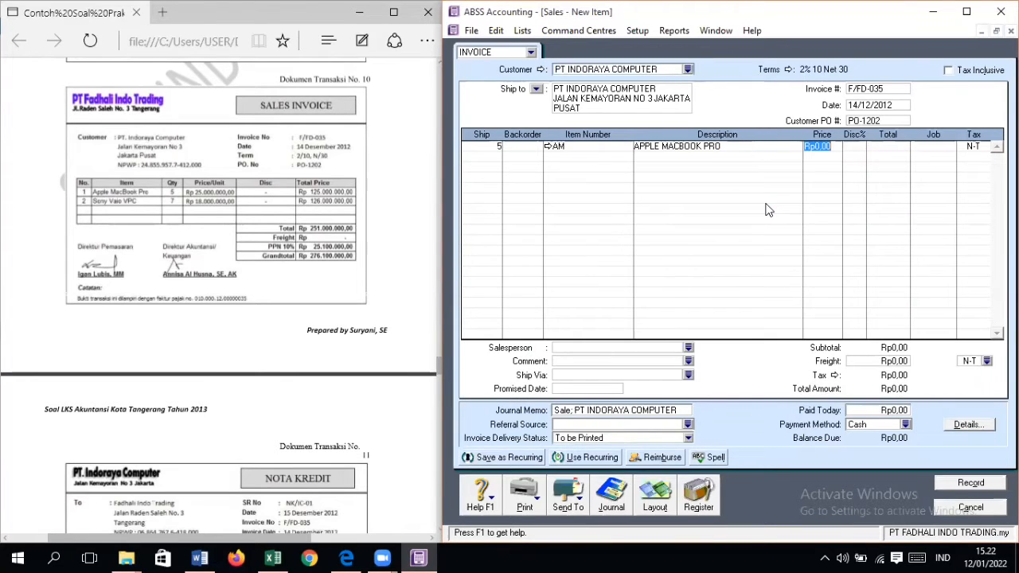
text(25000000)
Step: Assign job PD and tax code VAT to the Apple MacBook Pro line
key(Tab)
key(Tab)
key(Tab)
key(Return)
key(Return)
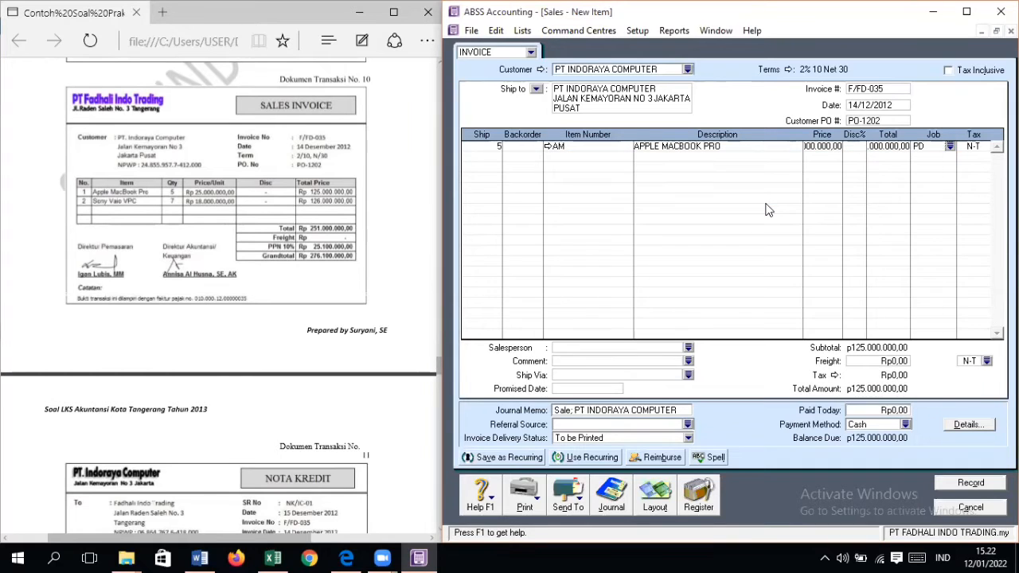
key(Tab)
text(VAT)
key(Tab)
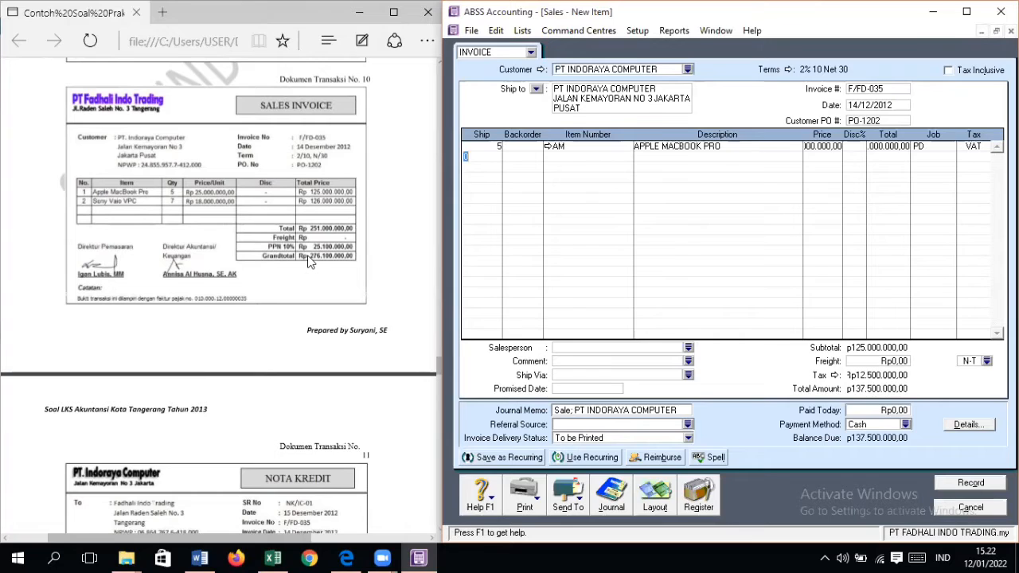
Step: Add 7 units of item SV, SONY VAIO VPC, to the invoice's second line at a price of Rp18.000.000
text(7)
key(Tab)
key(Tab)
text(S)
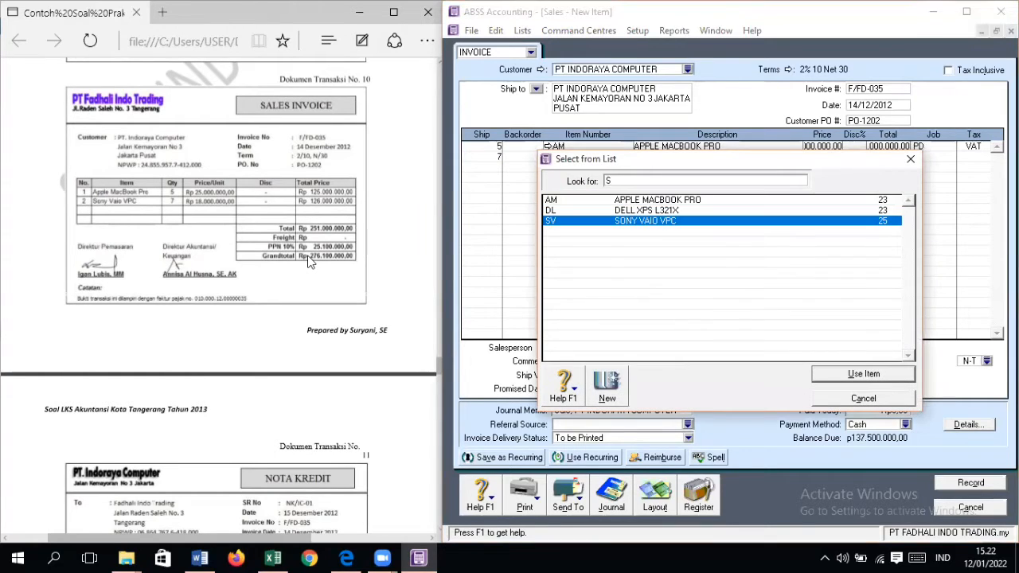
key(Return)
text(1)
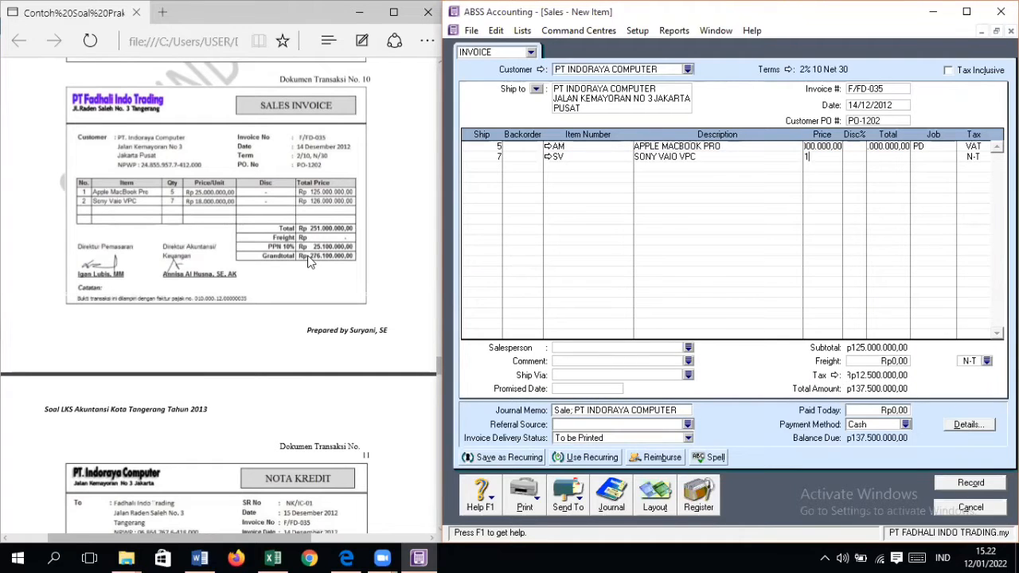
text(8000000)
Step: Assign job PD and tax code VAT to the Sony Vaio VPC line, then record the invoice and close the sales form
key(Tab)
key(Tab)
key(Tab)
key(Return)
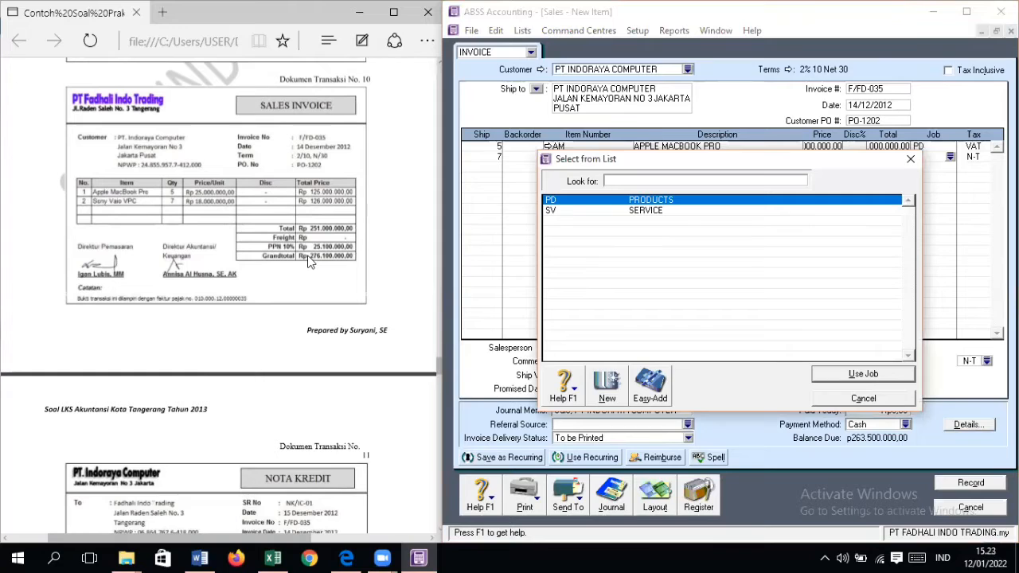
key(Return)
text(VAT)
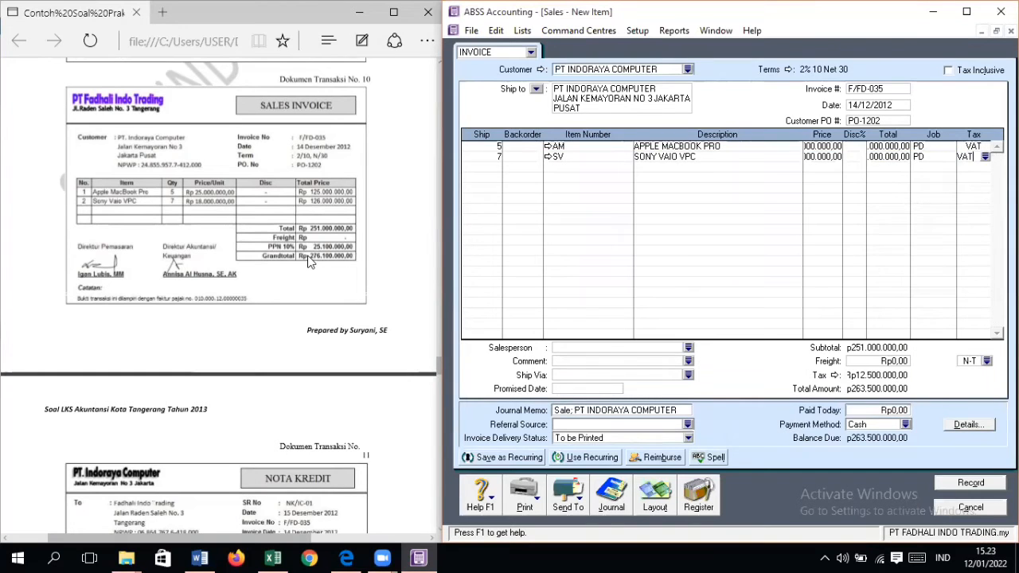
key(Tab)
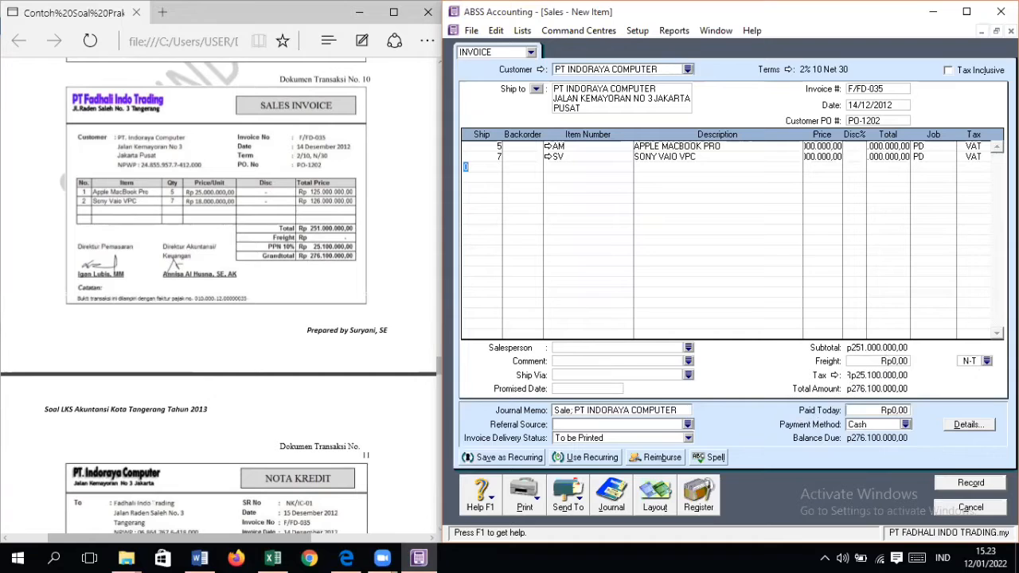
click(971, 483)
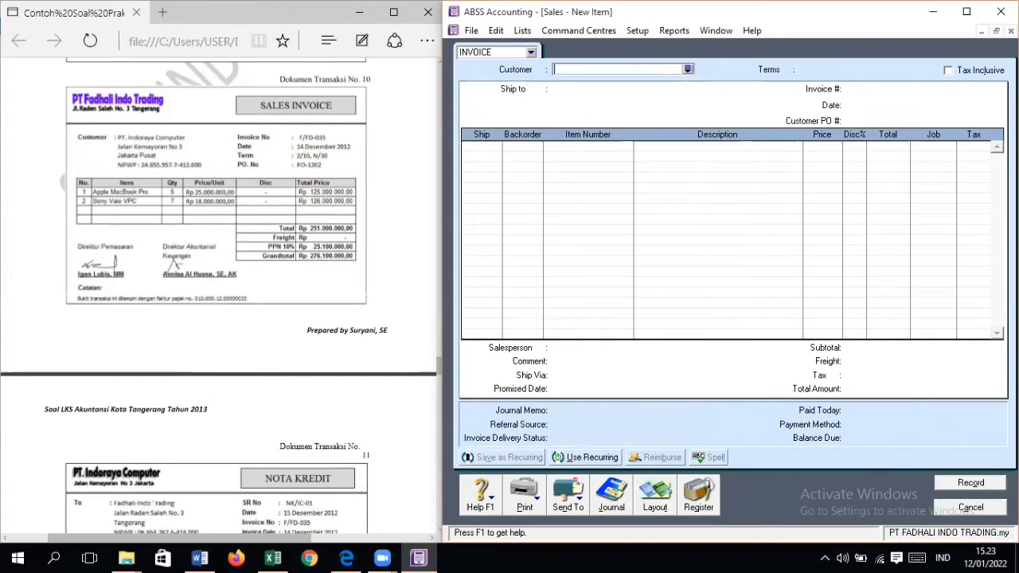
click(971, 510)
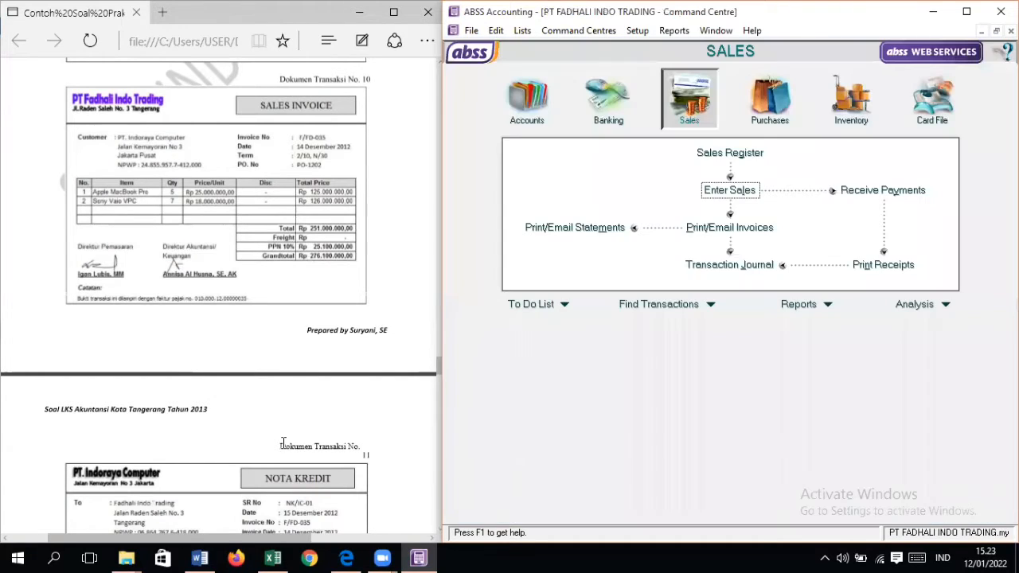
Step: Bring credit note document No. 11 into view and start a new sales entry for PT INDORAYA COMPUTER
scroll(273, 445, down, 4)
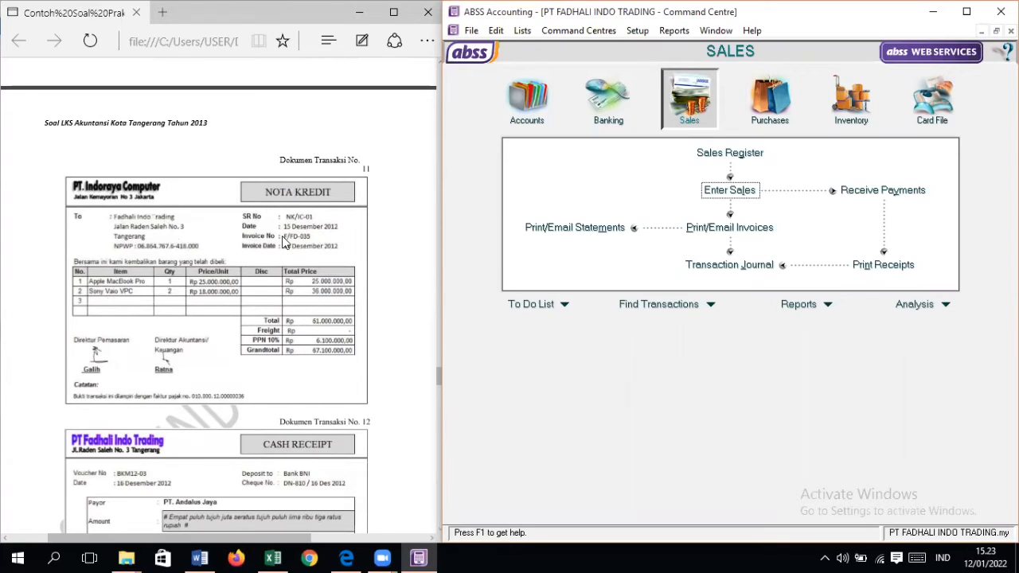
click(745, 187)
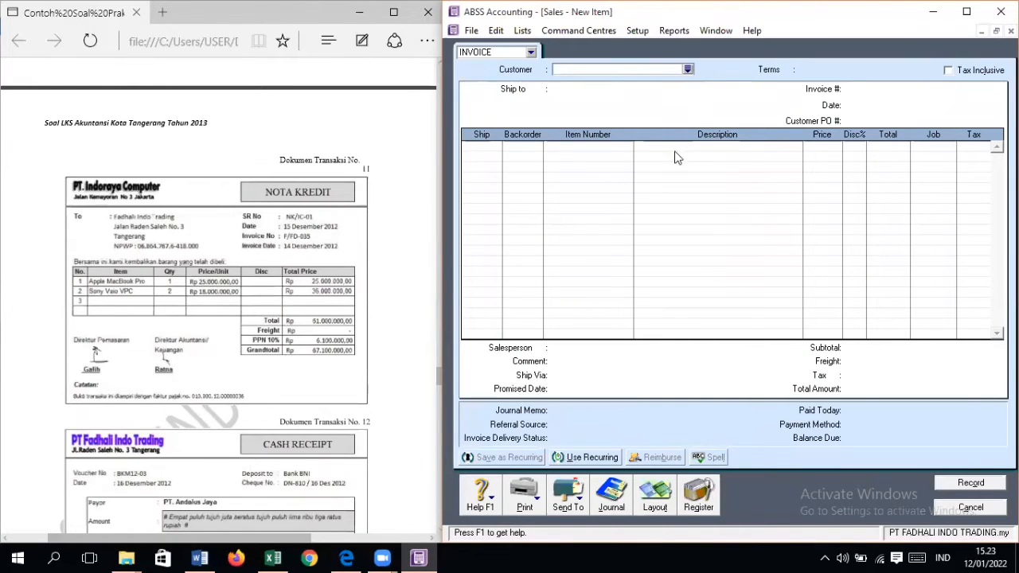
click(689, 71)
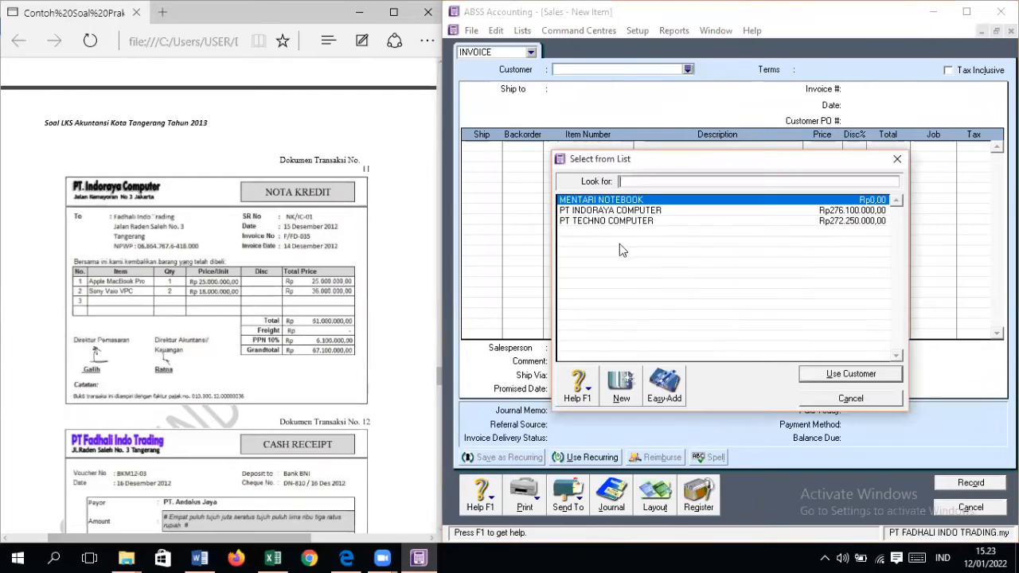
double_click(621, 221)
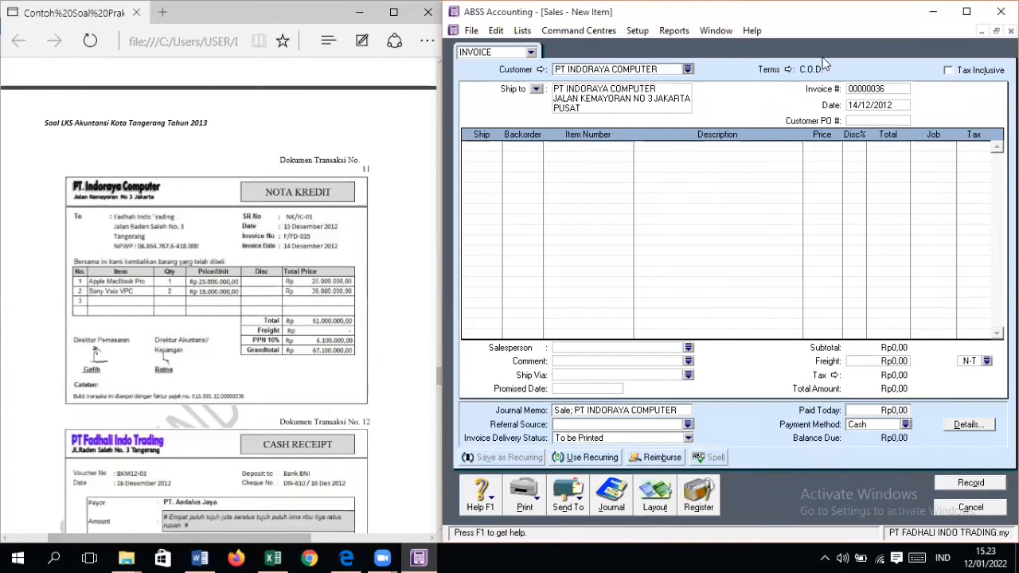
Step: Set the credit terms to In a Given # of Days, with 10 discount days, 30 balance due days and 2% early-payment discount
click(788, 70)
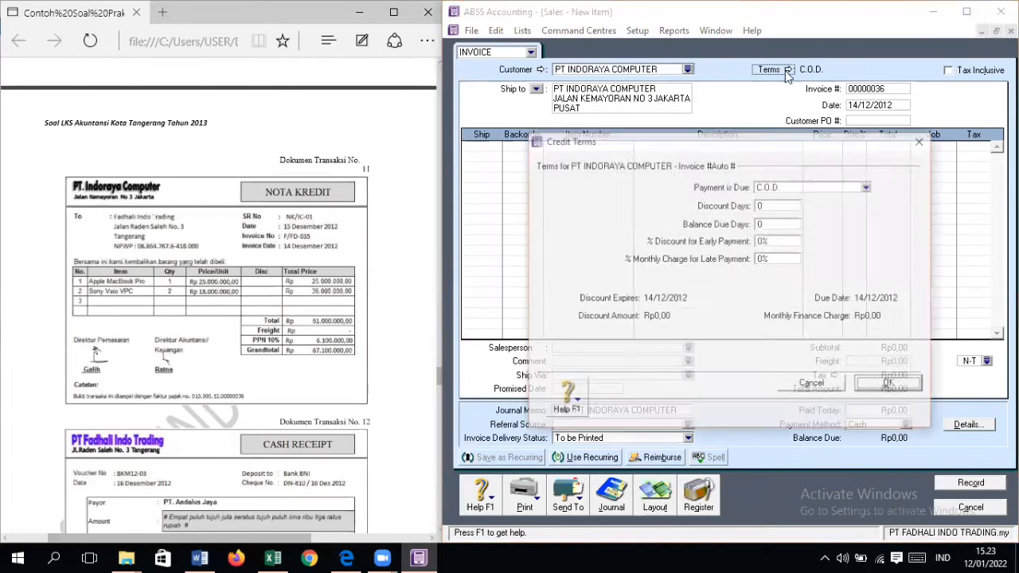
click(796, 187)
click(784, 215)
click(785, 207)
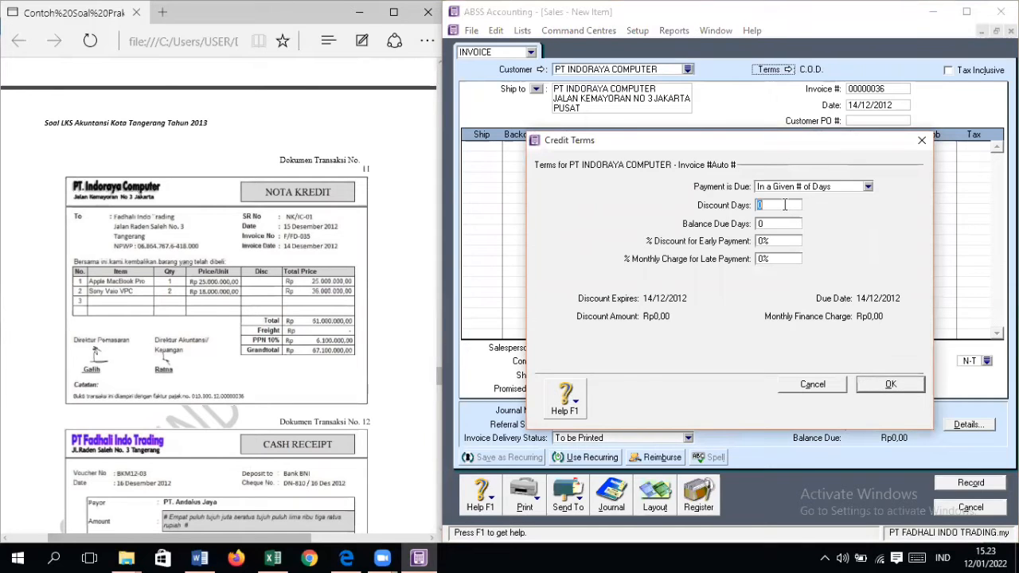
text(10)
key(Tab)
text(30)
key(Tab)
text(2)
key(Return)
Step: Enter F/FD-035 as the invoice number of the return entry
key(Tab)
key(Tab)
key(Tab)
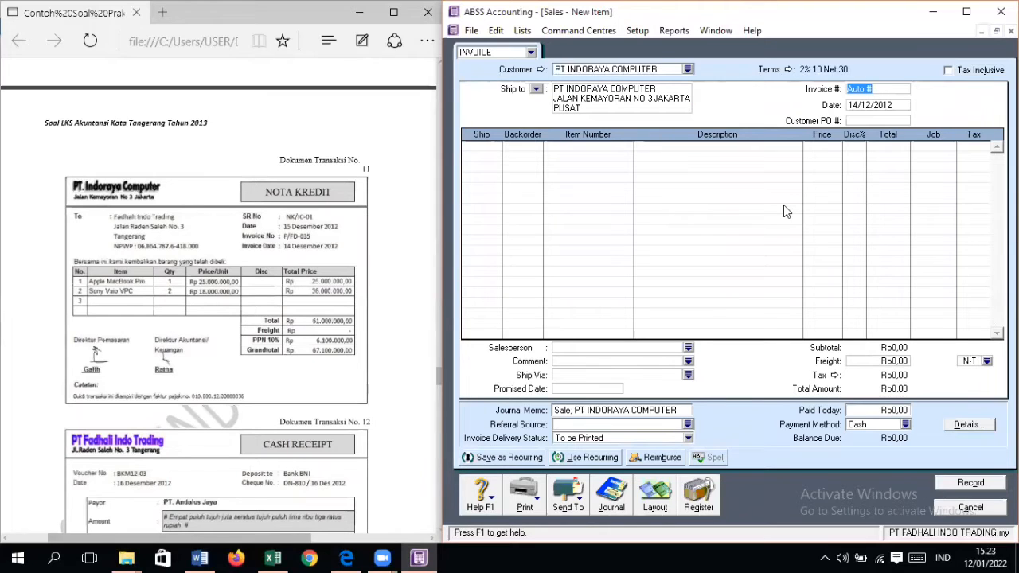
text(F/F)
key(BackSpace)
key(BackSpace)
key(BackSpace)
text(D)
key(Tab)
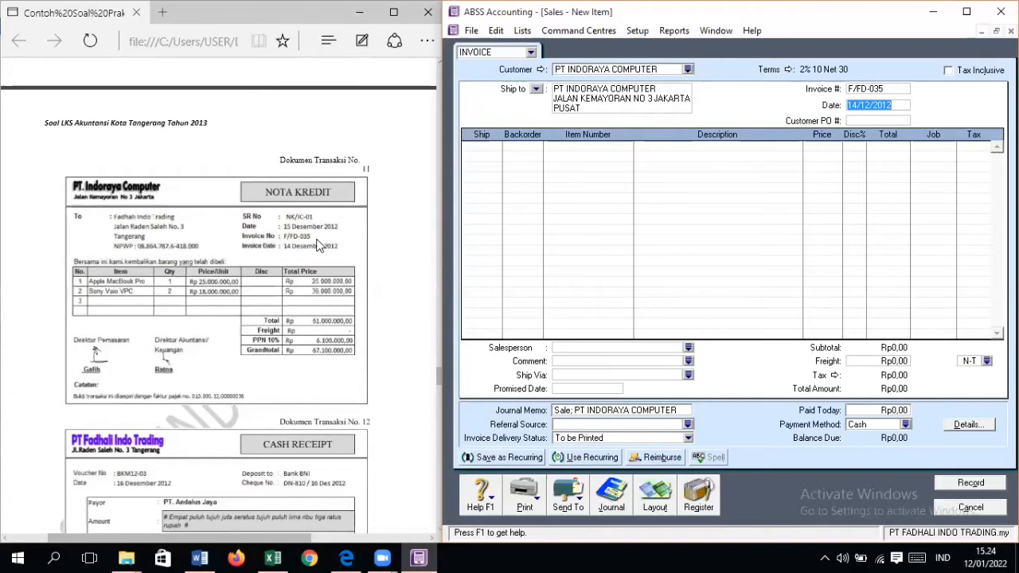
Step: Set the return's date to 15/12/2012 and enter the credit note's SR number as the customer PO number
text(15/12/201)
key(Tab)
text(NK)
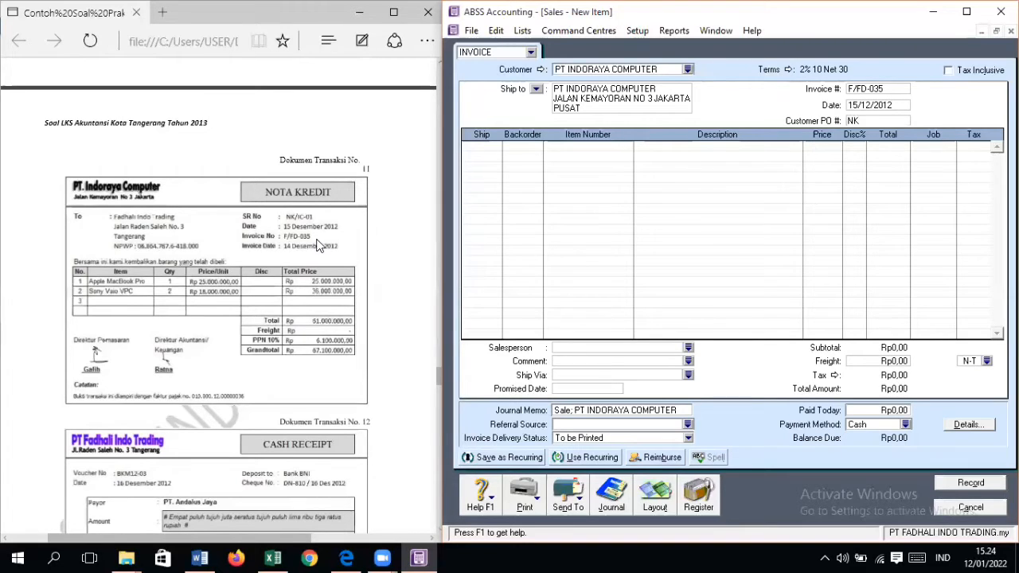
text(/IC-01)
key(Tab)
Step: Add a return line of -1 APPLE MACBOOK PRO (item AM) at a price of Rp25.000.000
text(-1)
key(Tab)
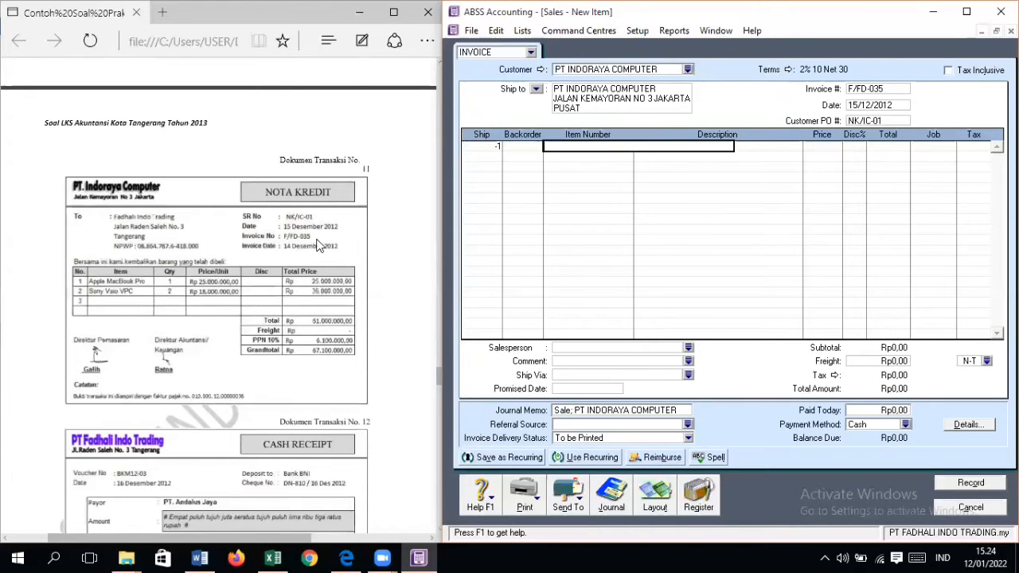
key(Return)
key(Tab)
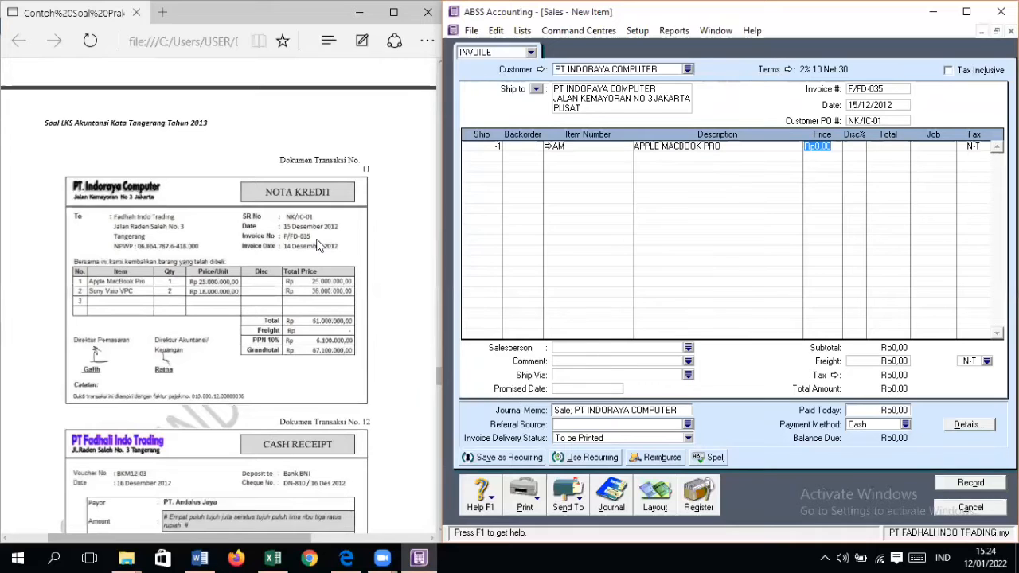
text(25000000)
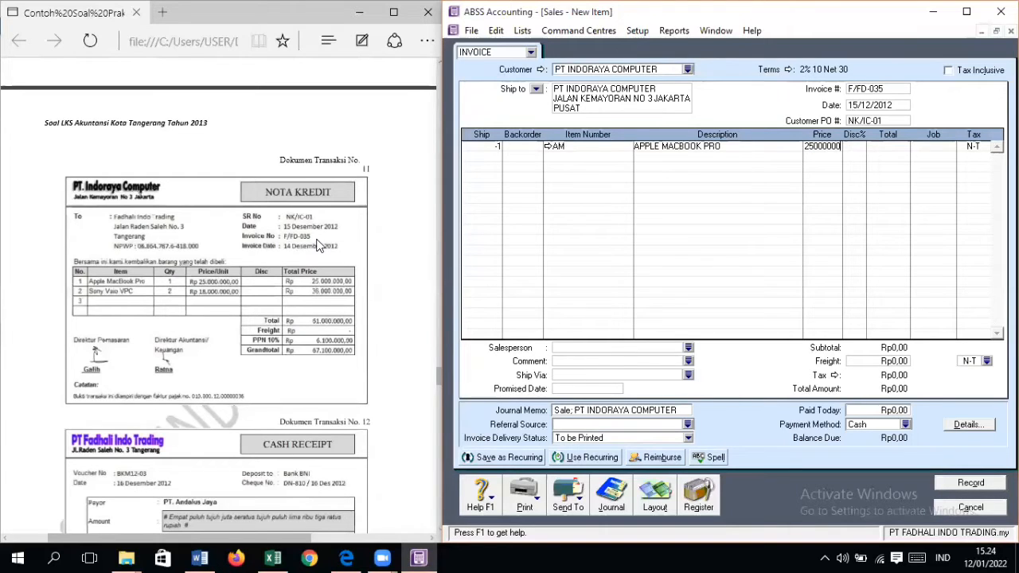
Step: Assign job PD and tax code VAT to the returned Apple MacBook Pro line
key(Tab)
key(Tab)
key(Tab)
key(Return)
key(Tab)
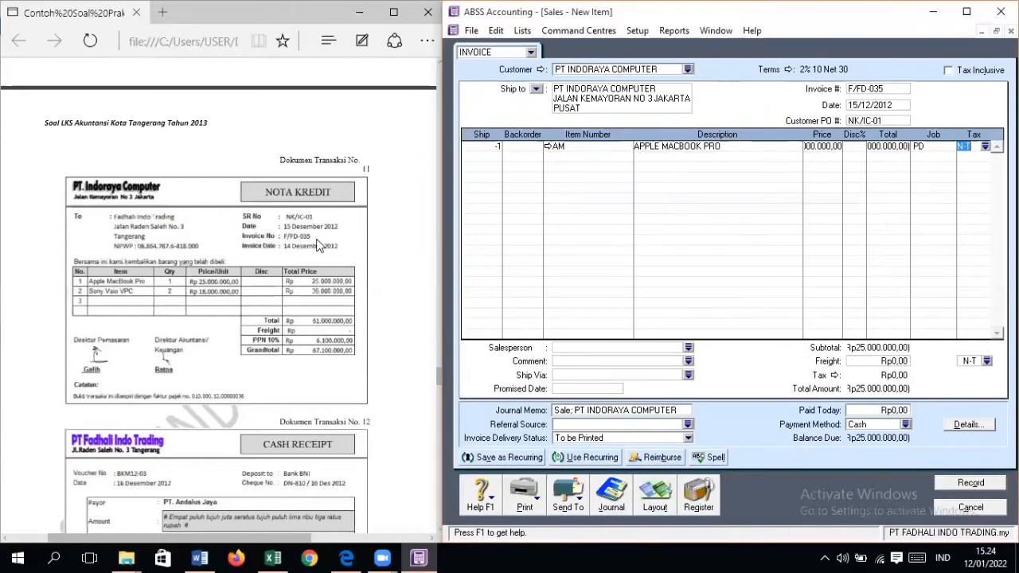
text(VAT)
Step: Add a second return line of -2 SONY VAIO VPC (item SV) at a price of Rp18.000.000
key(Tab)
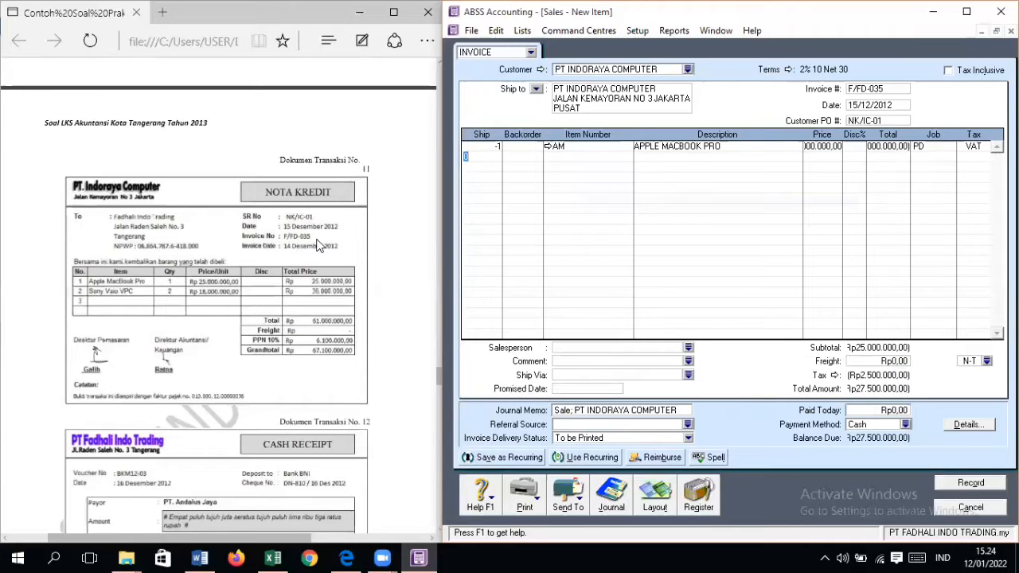
text(-2)
key(Tab)
key(Tab)
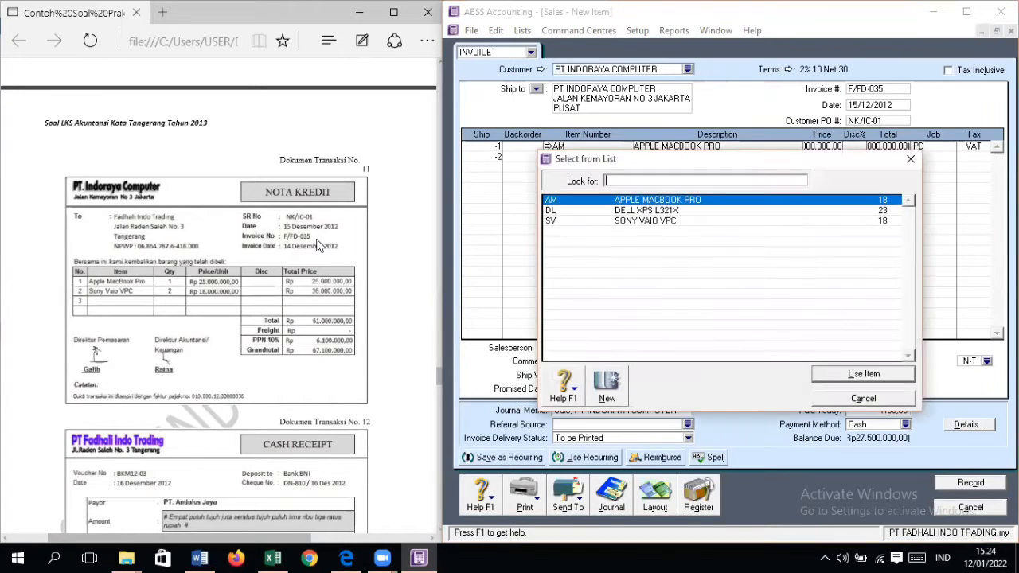
text(s)
key(Return)
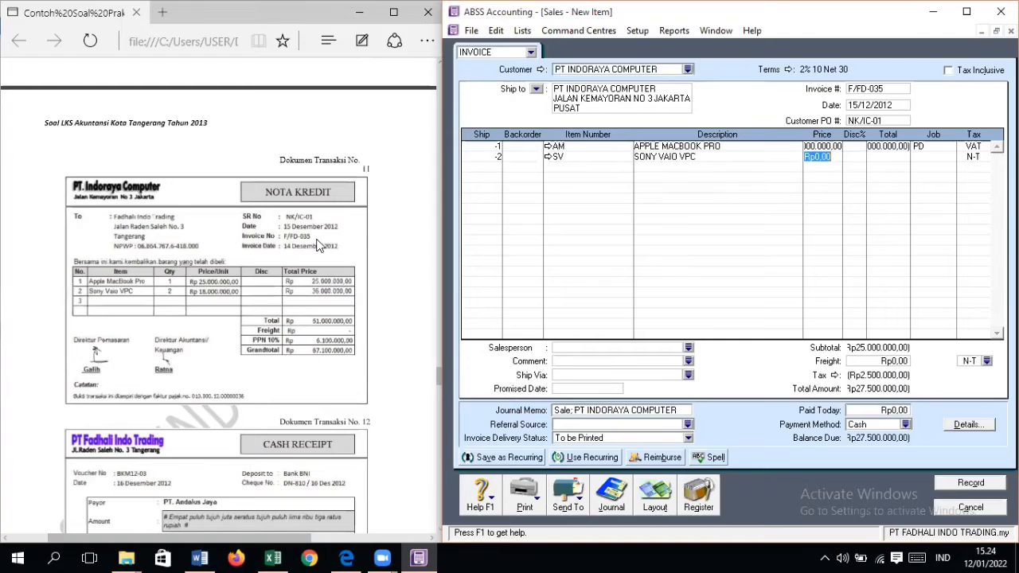
text(18)
text(000000)
Step: Assign job PD and tax code VAT to the returned Sony Vaio VPC line, and try to record the return
key(Tab)
key(Tab)
key(Tab)
key(Tab)
key(Return)
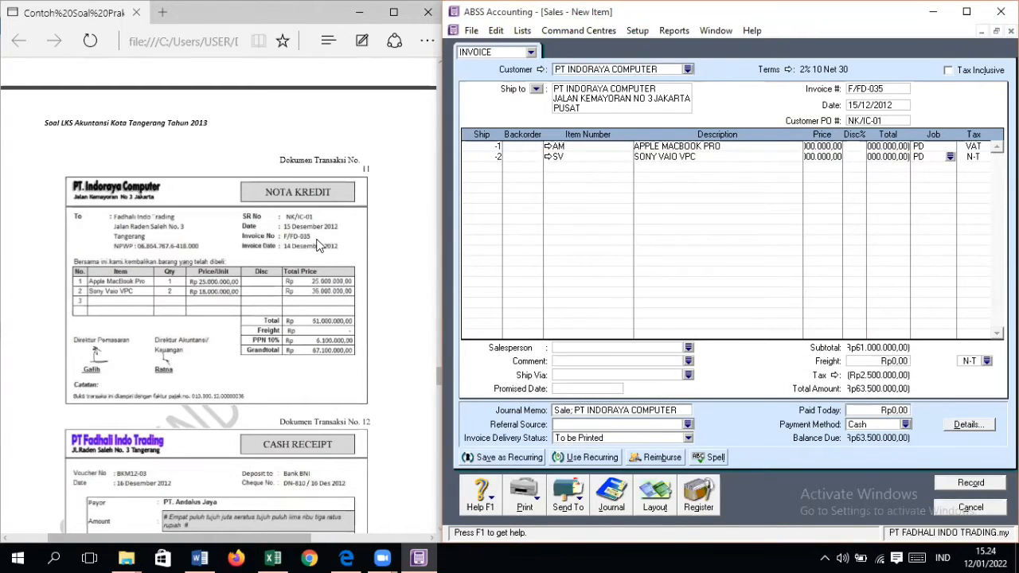
key(Tab)
text(VAT)
key(Tab)
click(985, 486)
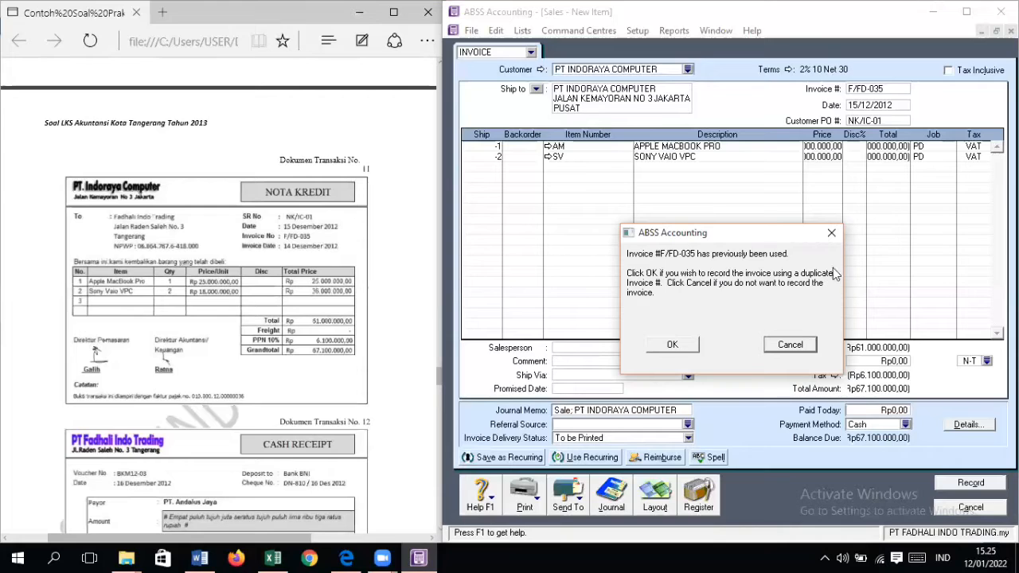
click(787, 346)
Step: Set the invoice number to NK/IC-01 and the customer PO number to the original invoice's number, then record the return and close the form
click(889, 91)
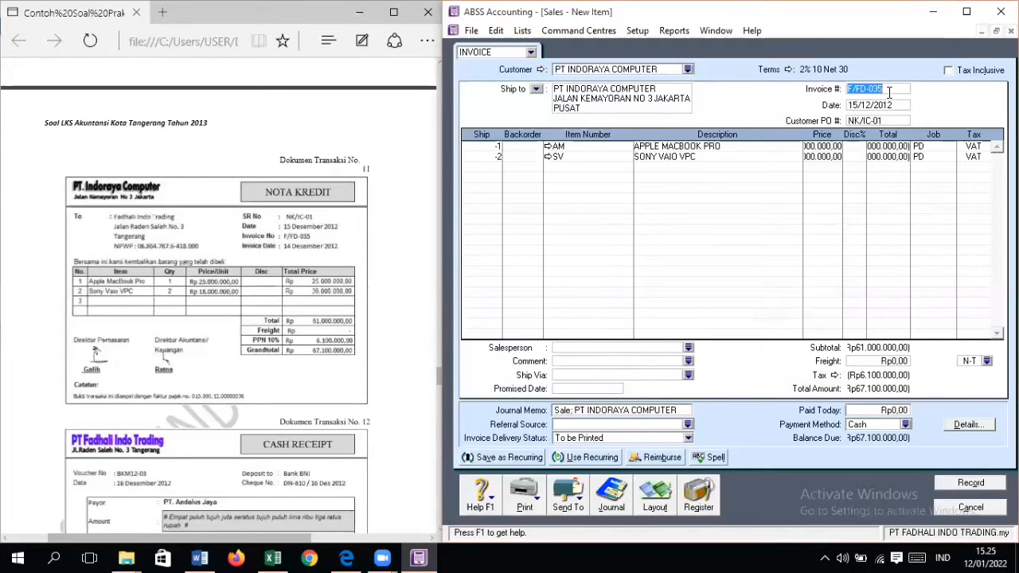
text(NK/IC-01)
click(884, 121)
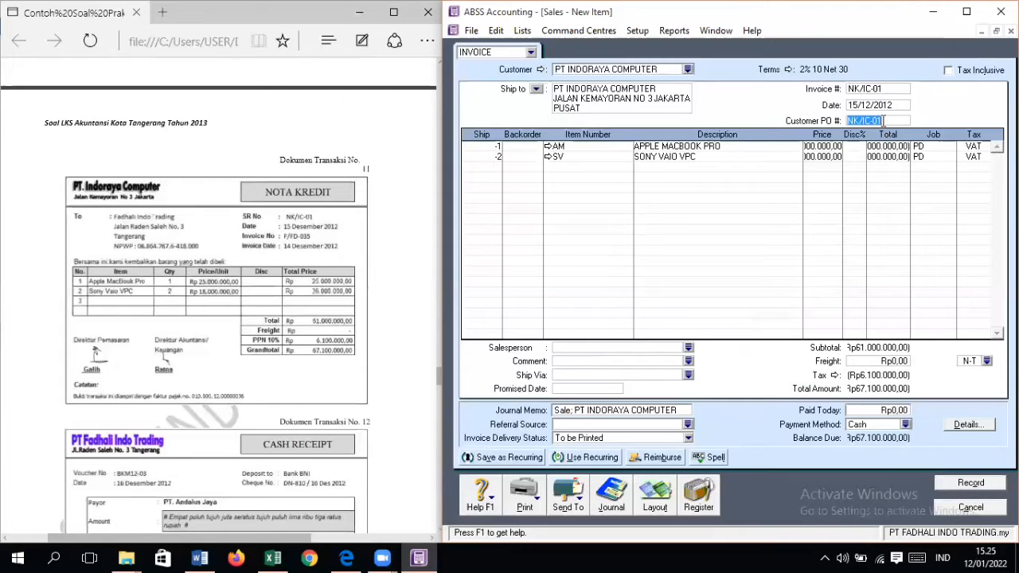
text(F/FD-035)
click(972, 484)
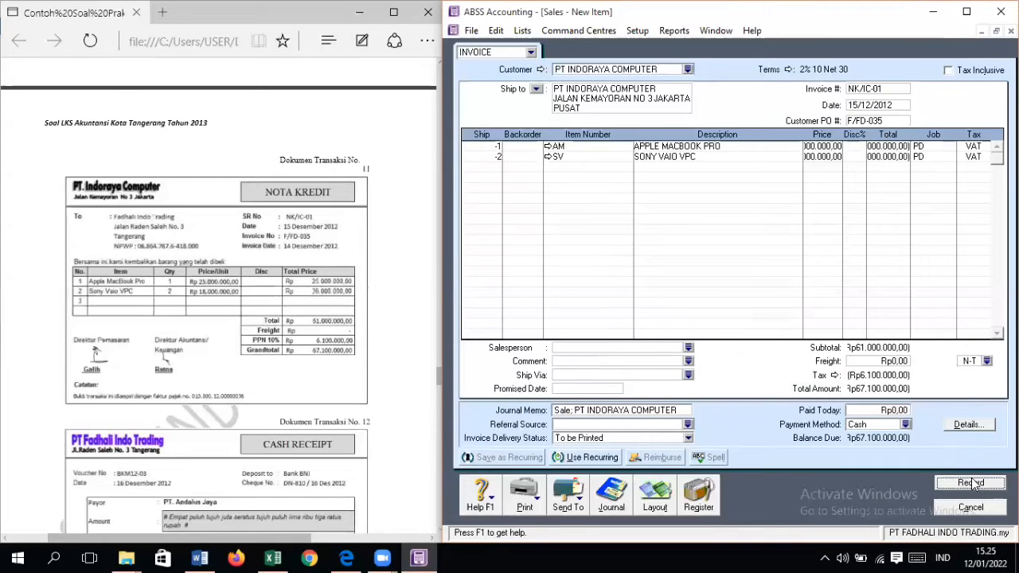
click(975, 504)
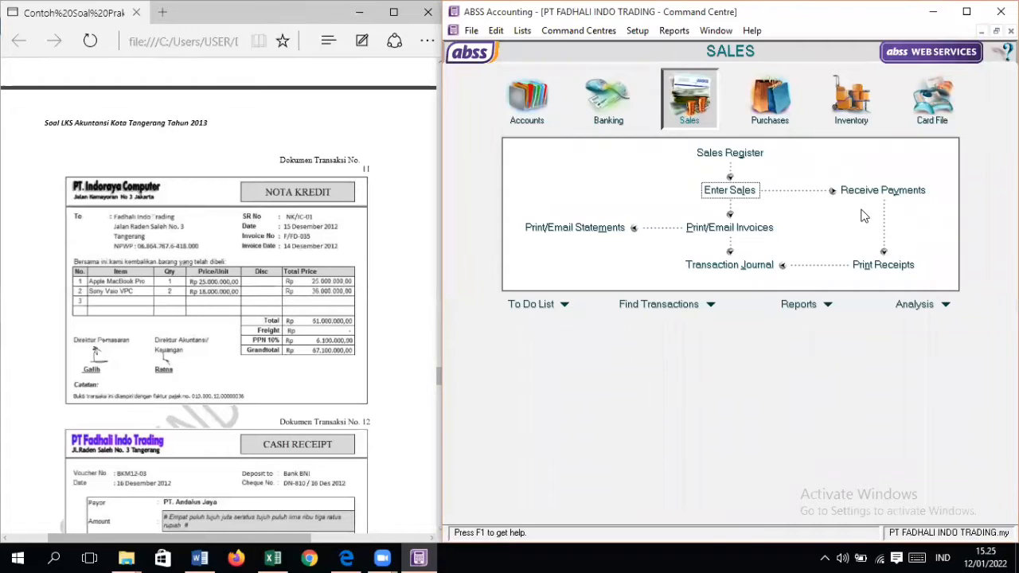
Step: Open the Sales Register and show its Returns & Credits for all customers
click(713, 154)
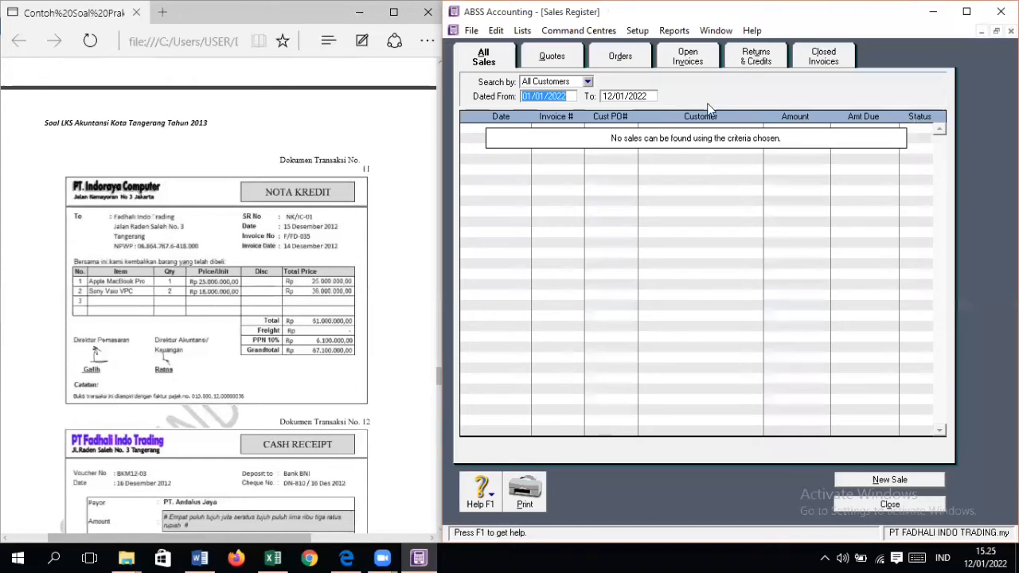
click(756, 56)
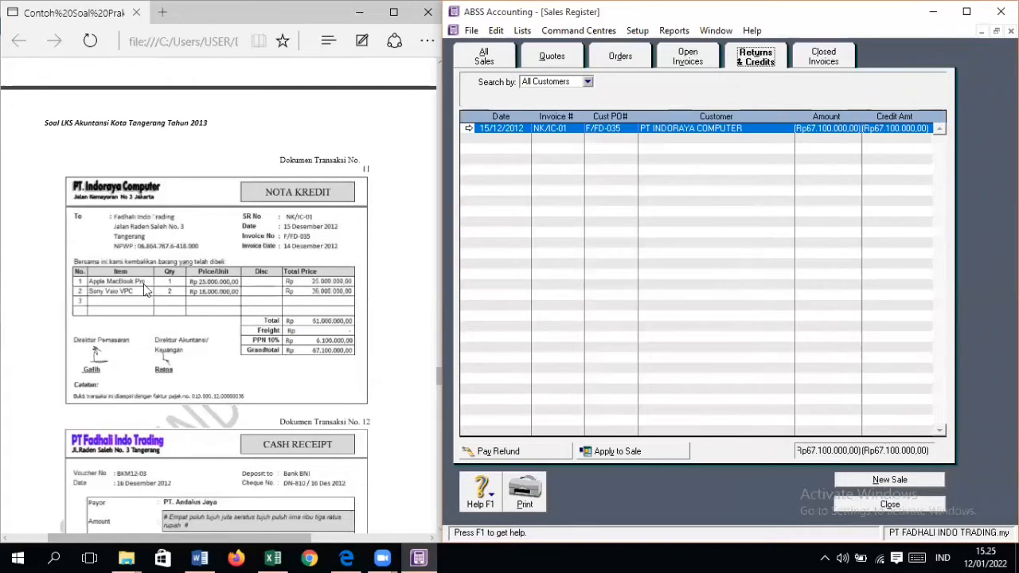
Step: Start applying the PT Indoraya Computer credit to a sale, with ID NK/IC-01 and date 15/12/2012
click(642, 452)
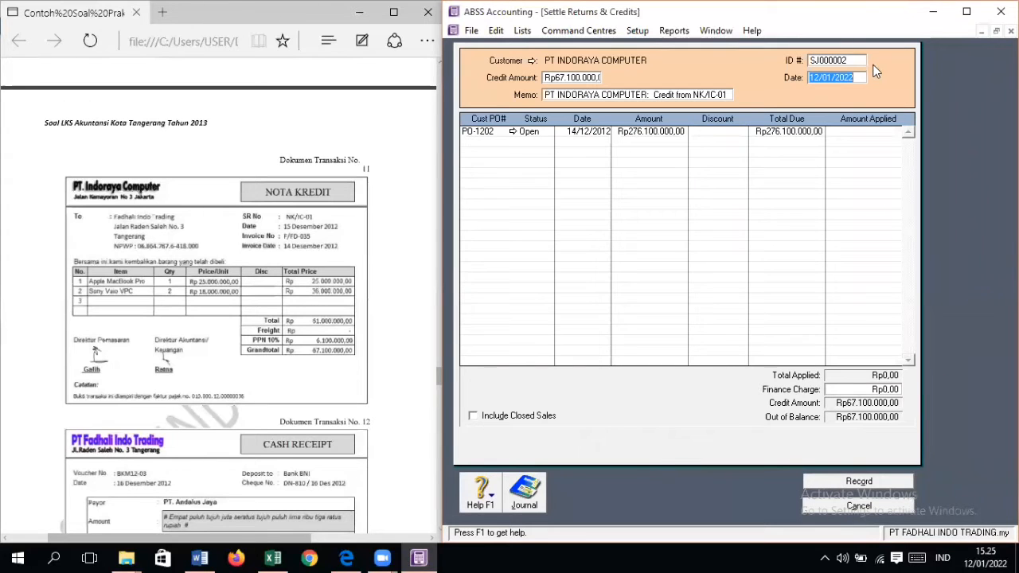
click(844, 60)
text(NK/IC)
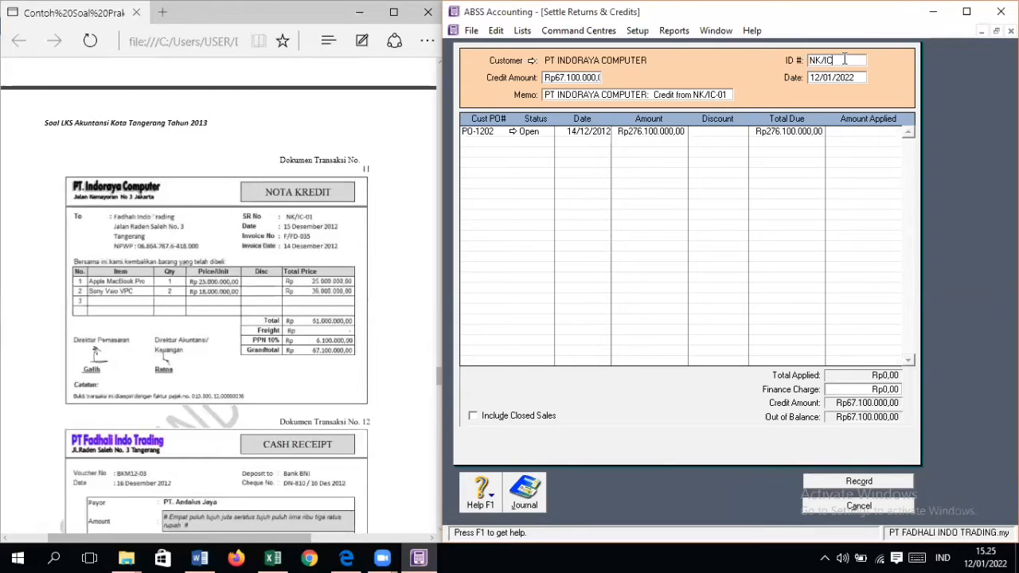
key(Tab)
text(15/12/2012)
Step: Apply the full Rp67.100.000 credit to the open sale PO-1202, then record the settlement and close the Sales Register
key(Tab)
key(Tab)
key(Tab)
key(Tab)
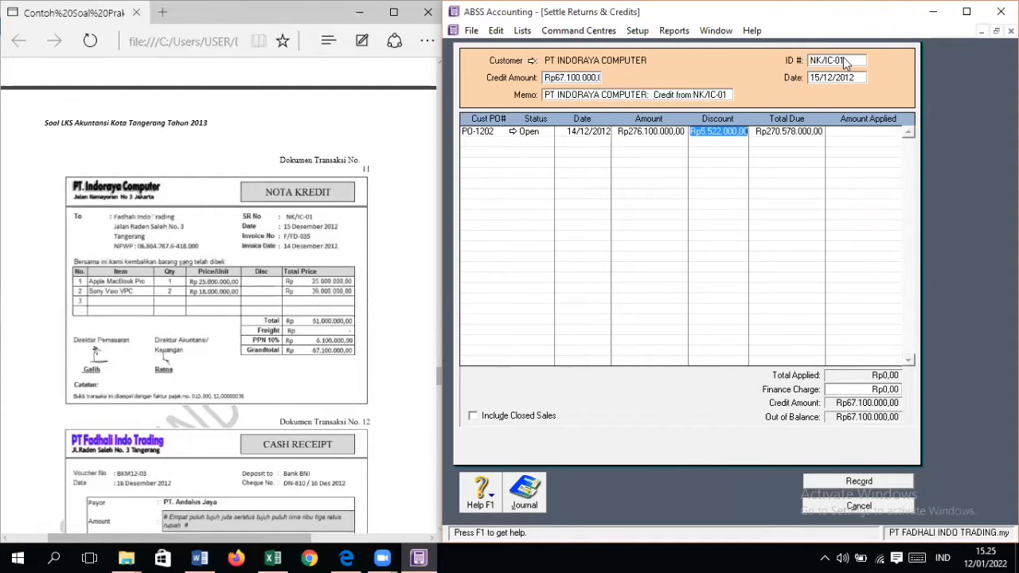
key(Tab)
key(Tab)
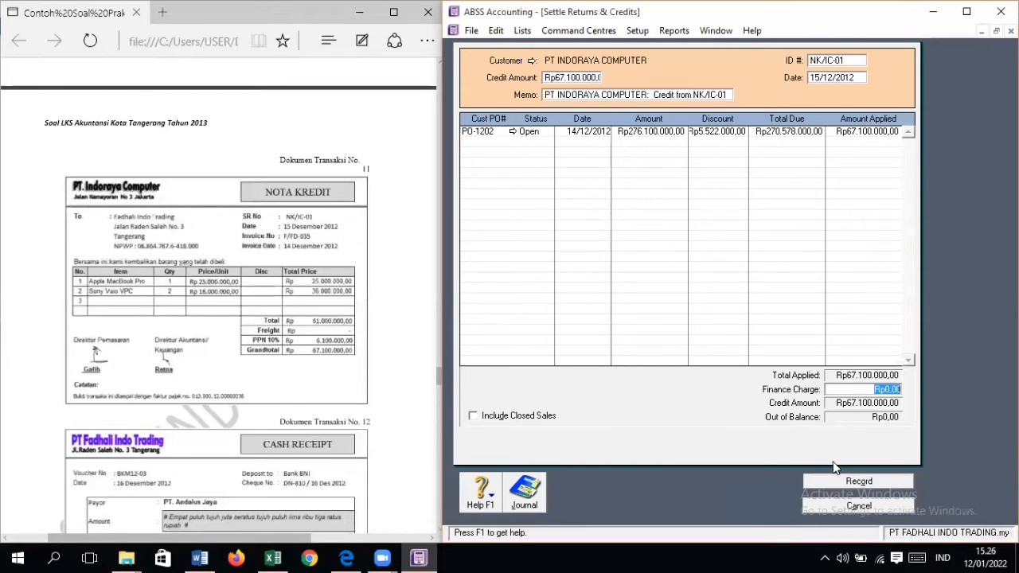
click(892, 480)
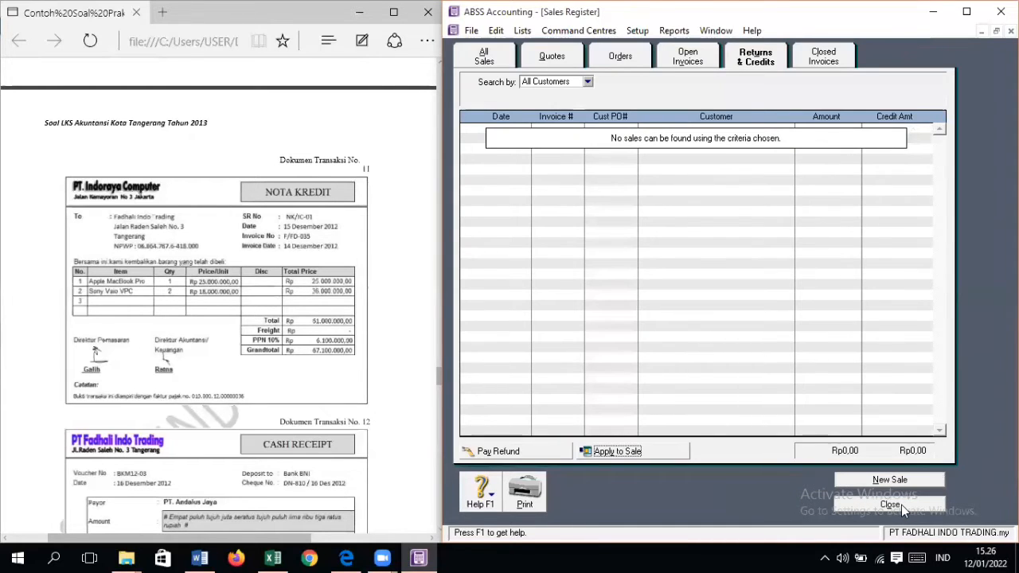
click(901, 505)
Step: Read cash receipt No. 12 for the share sale in the PDF, along with the Marketable Securities note on the original purchase
scroll(177, 386, down, 3)
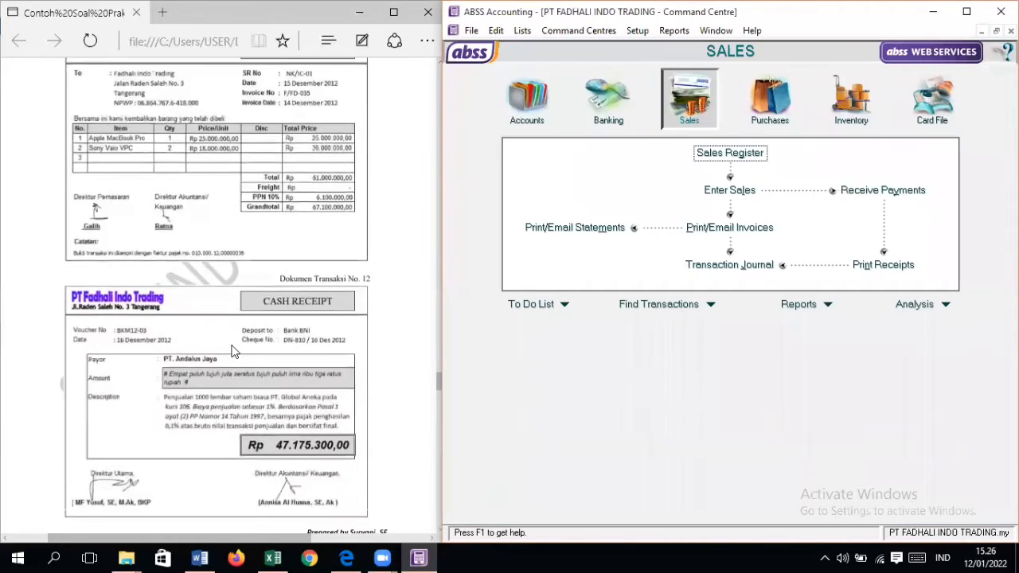
scroll(234, 351, down, 3)
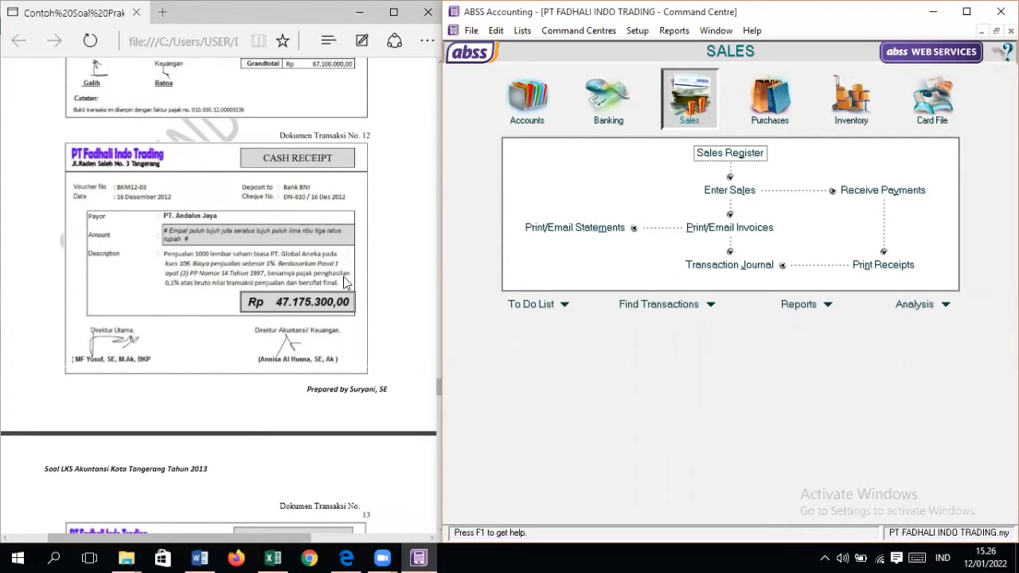
scroll(334, 279, up, 15)
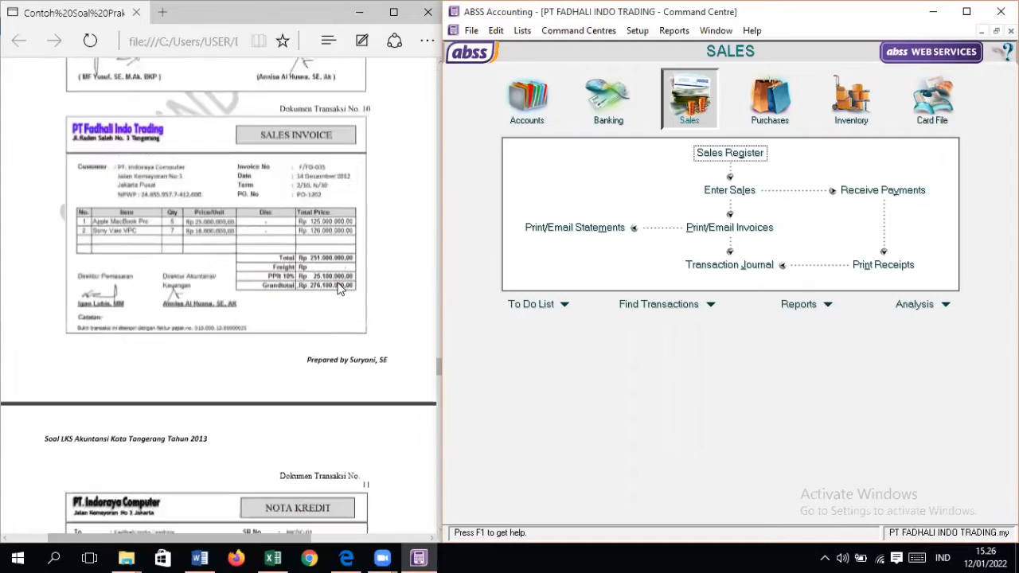
scroll(331, 280, up, 10)
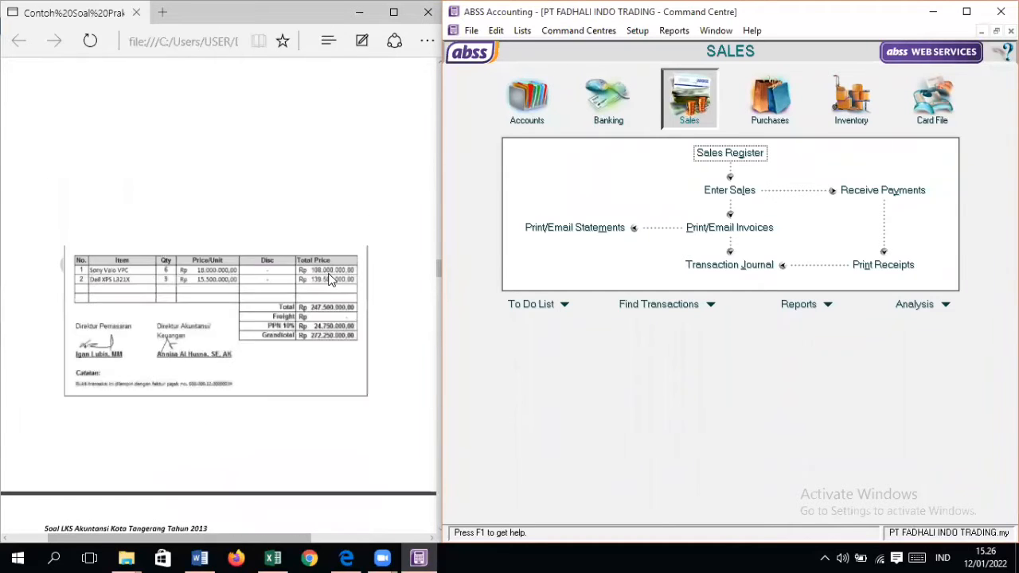
scroll(331, 280, down, 6)
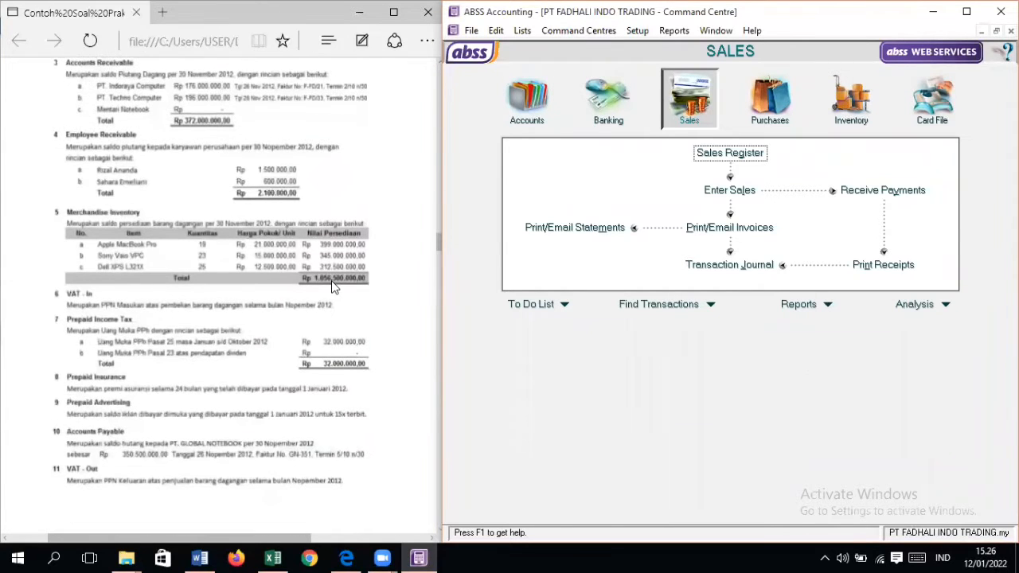
scroll(333, 286, up, 3)
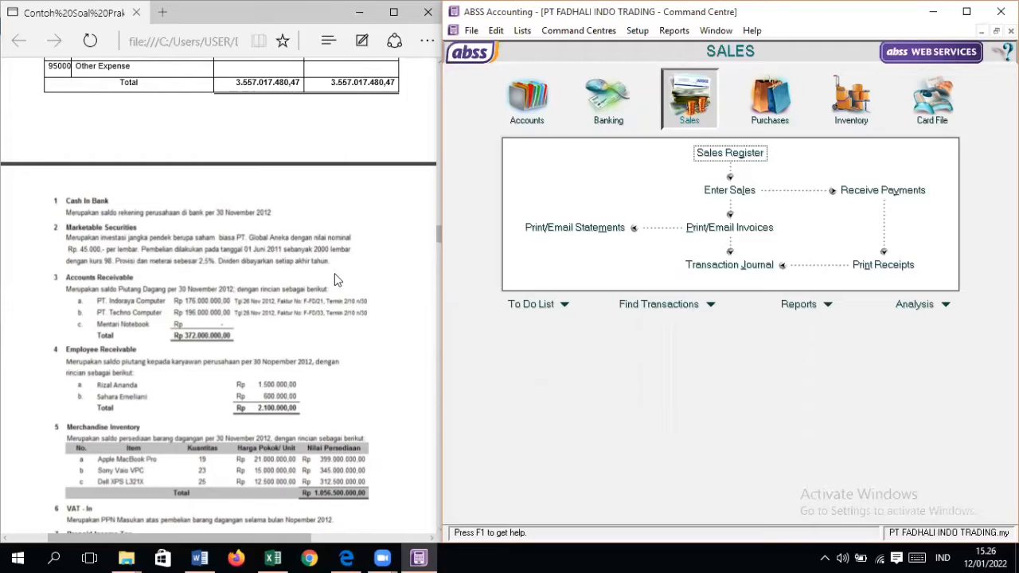
click(64, 253)
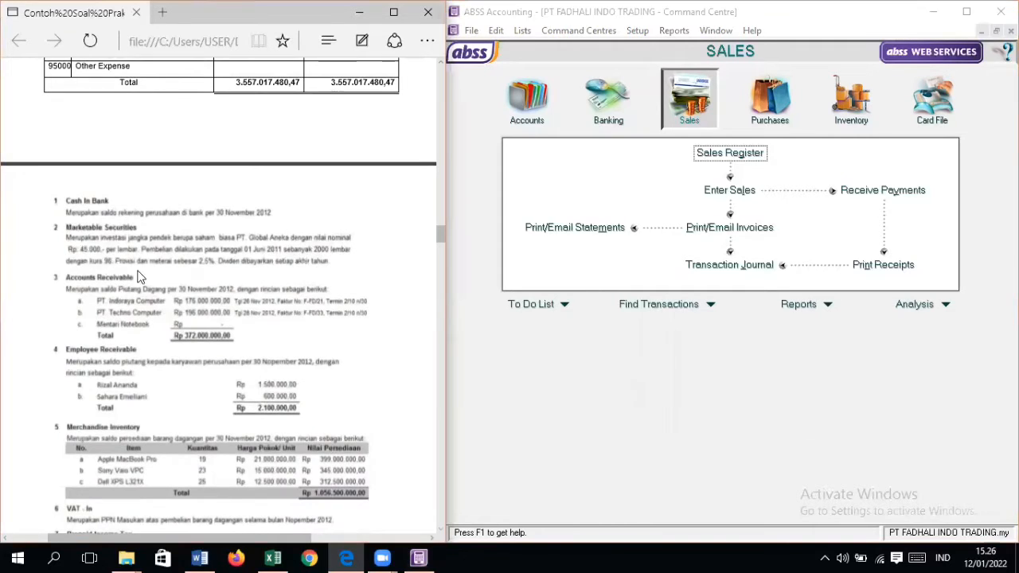
scroll(257, 266, down, 15)
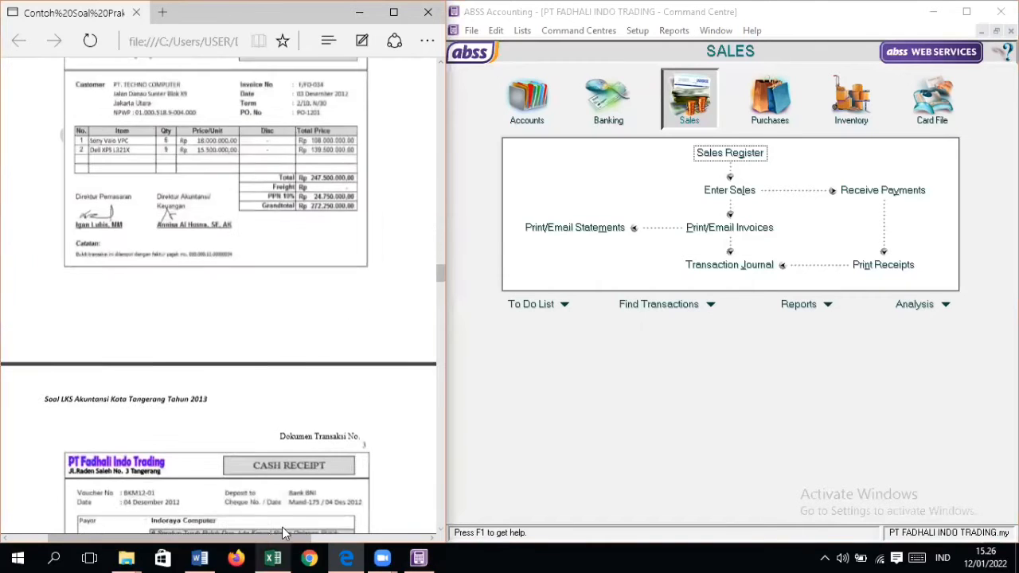
scroll(263, 324, down, 20)
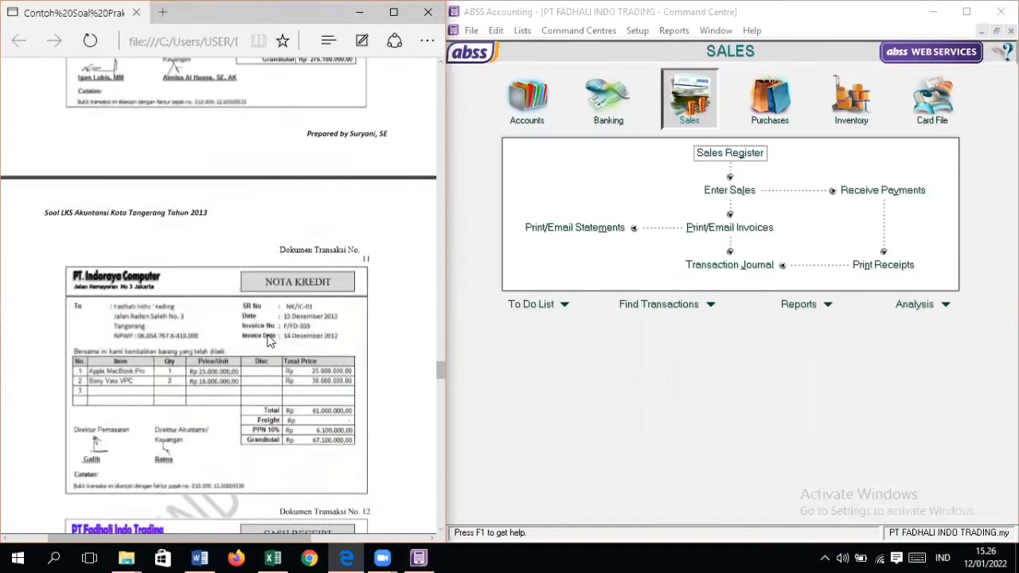
scroll(269, 341, down, 4)
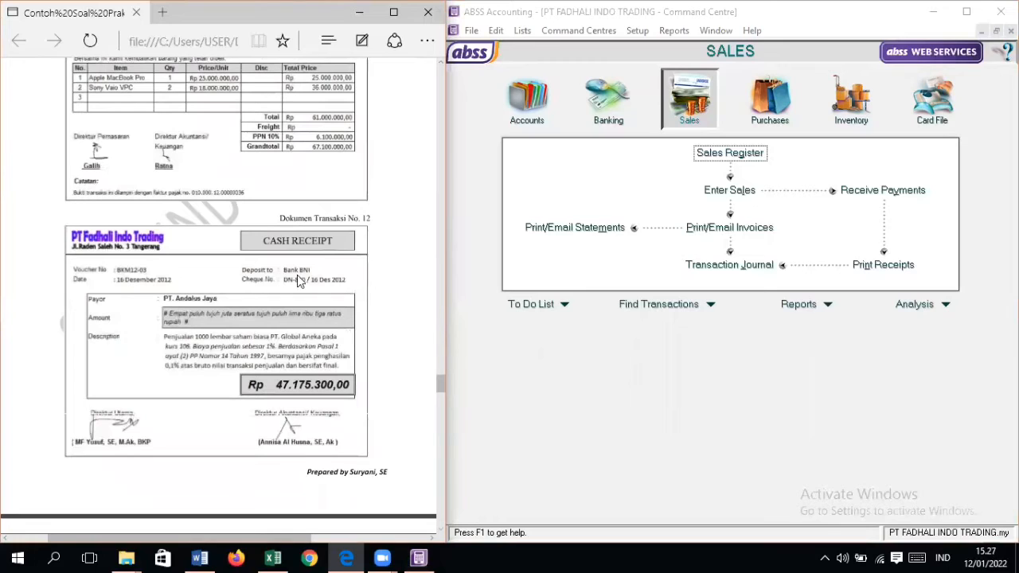
Step: Bring up the Banking command centre, then switch to Excel and show the No 12 sheet of TABEL BANTUAN.xlsx
click(610, 123)
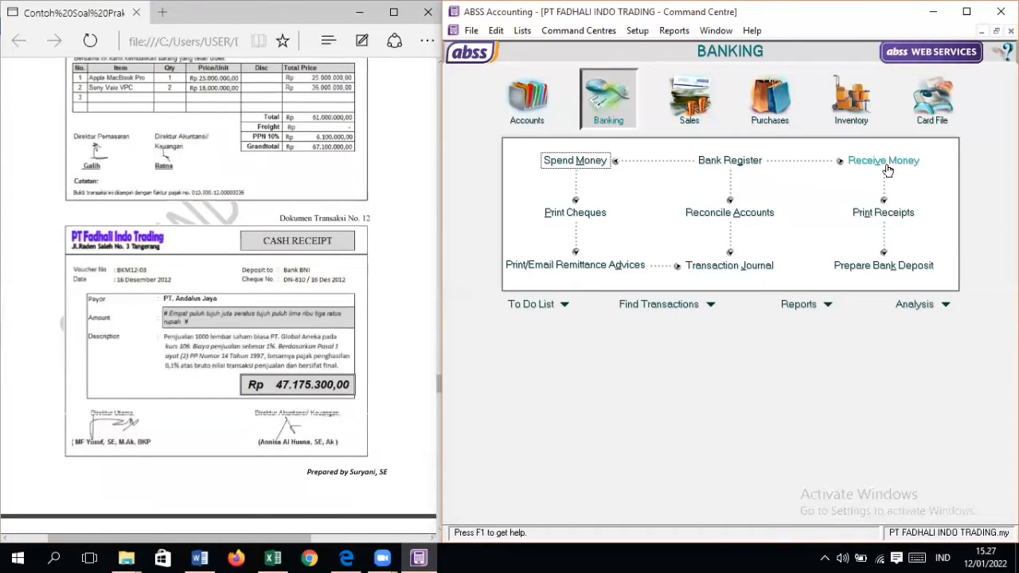
click(273, 558)
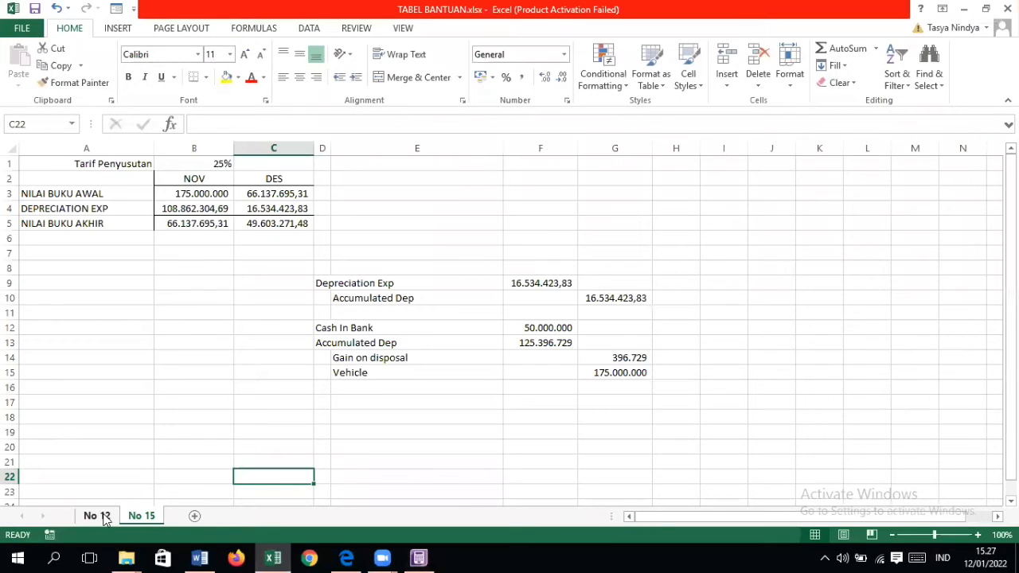
click(97, 515)
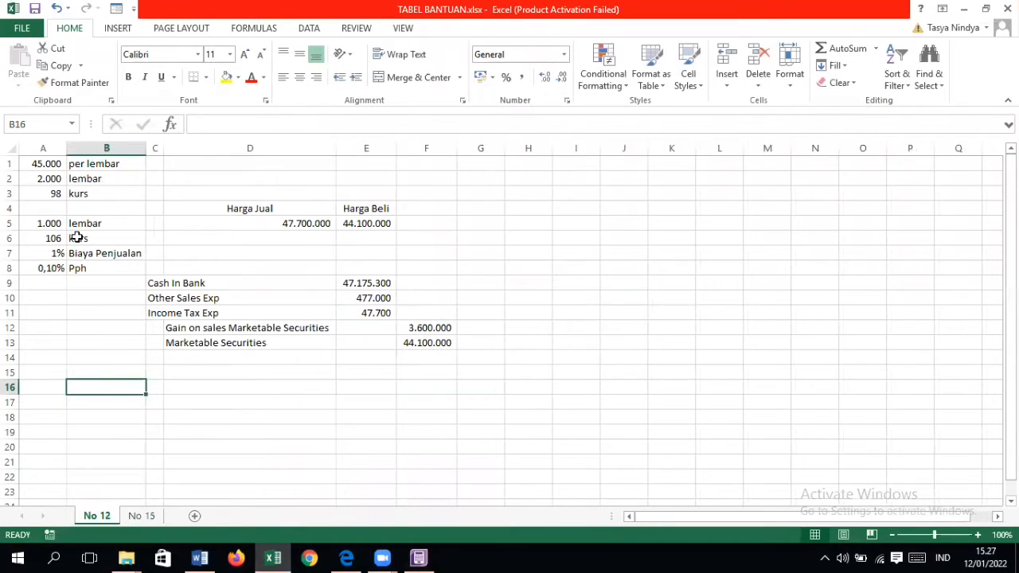
Step: Review the share purchase data in A1:B3 and the sale data with selling cost and tax rates in A5:B8
click(48, 164)
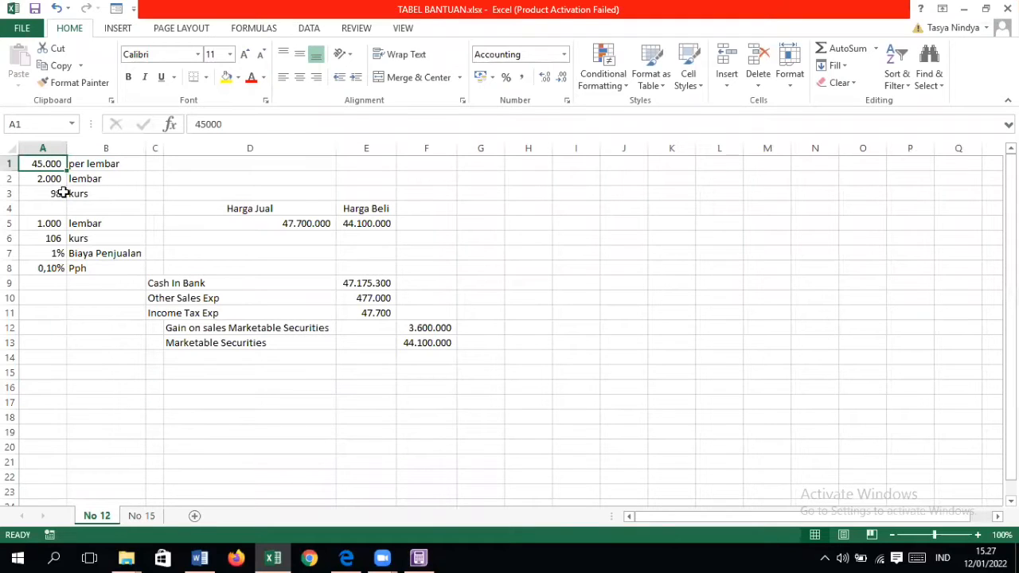
drag(63, 164, 137, 187)
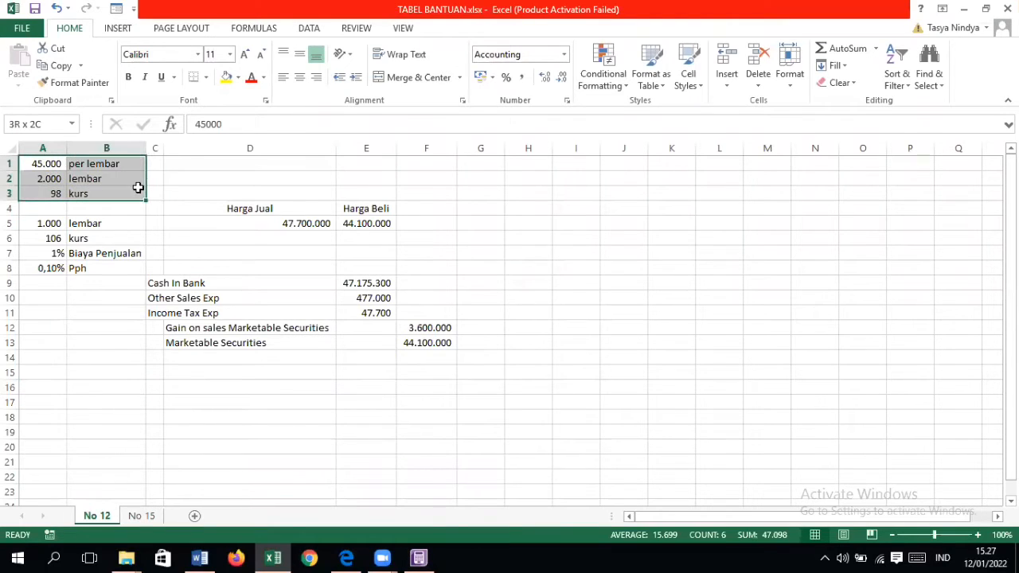
click(51, 164)
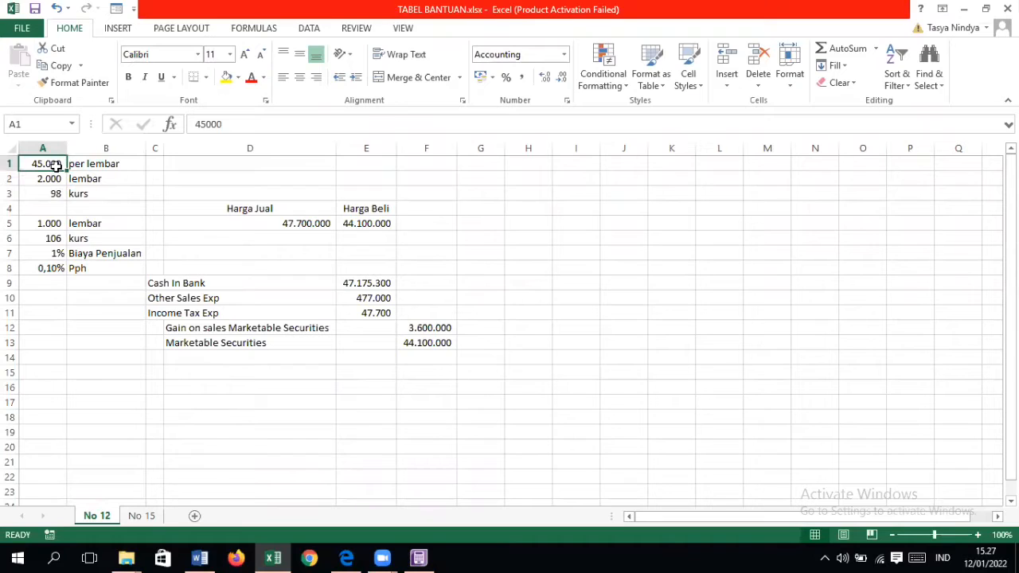
click(79, 163)
click(64, 178)
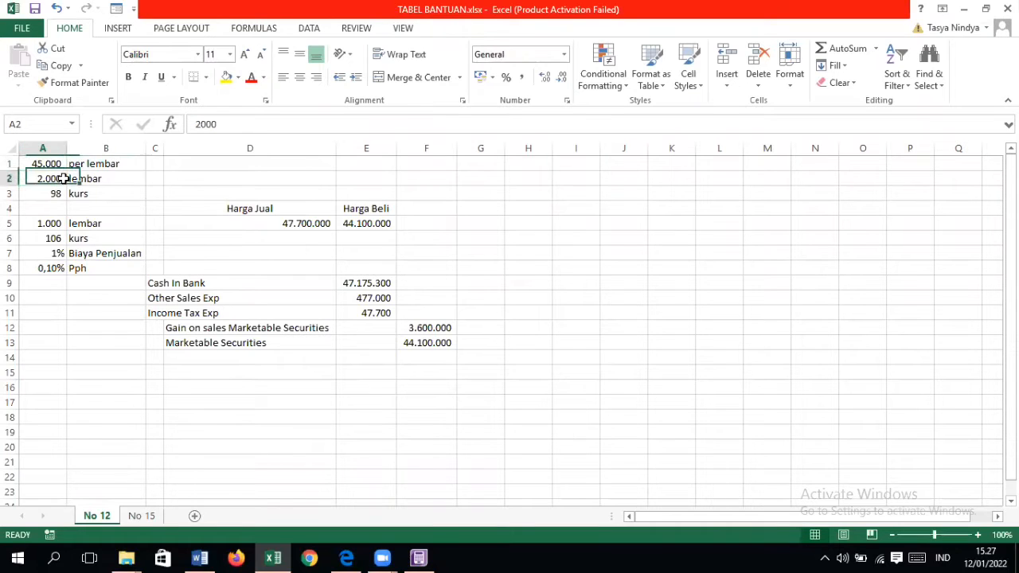
drag(64, 178, 80, 178)
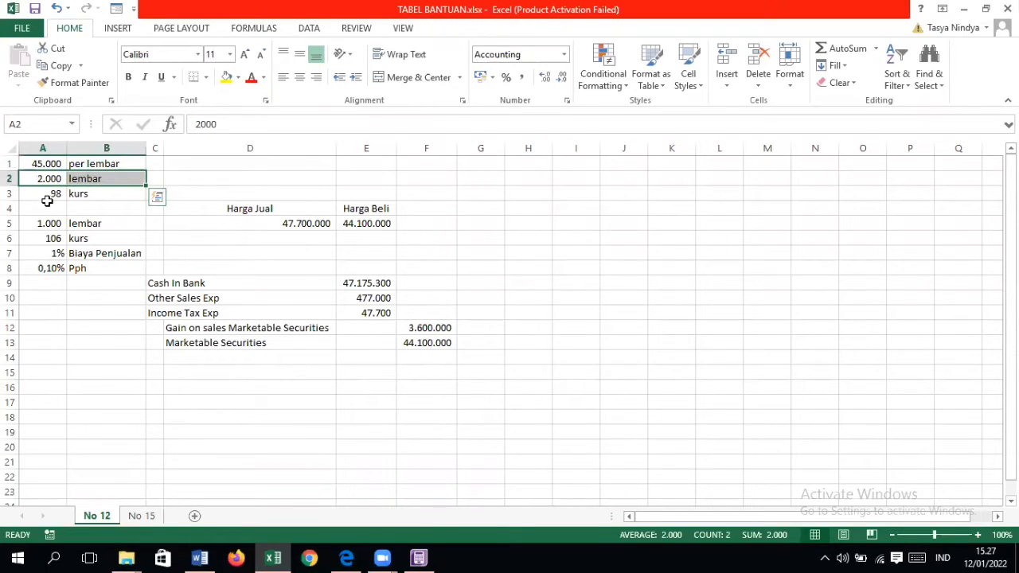
click(49, 195)
click(80, 194)
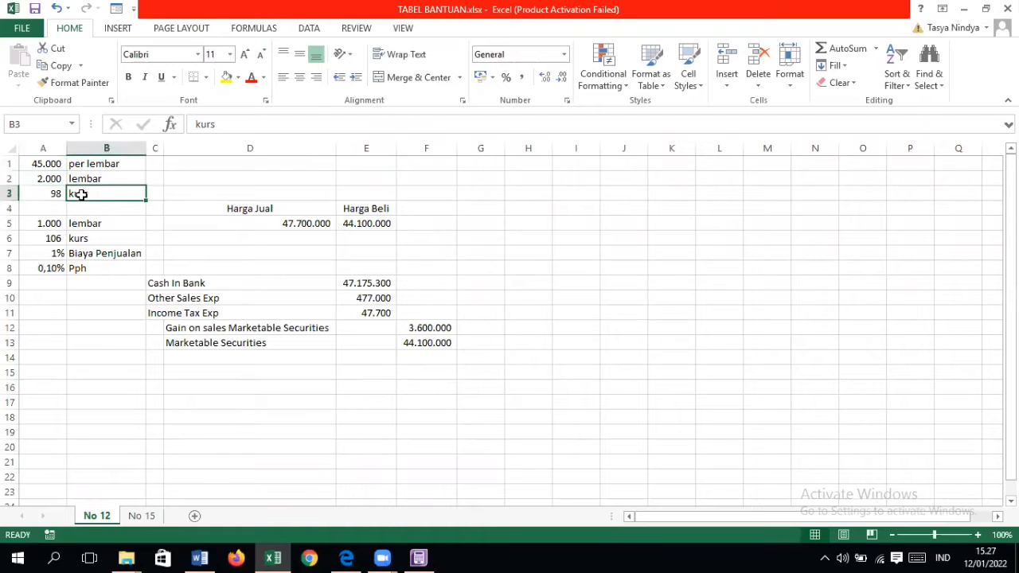
click(128, 240)
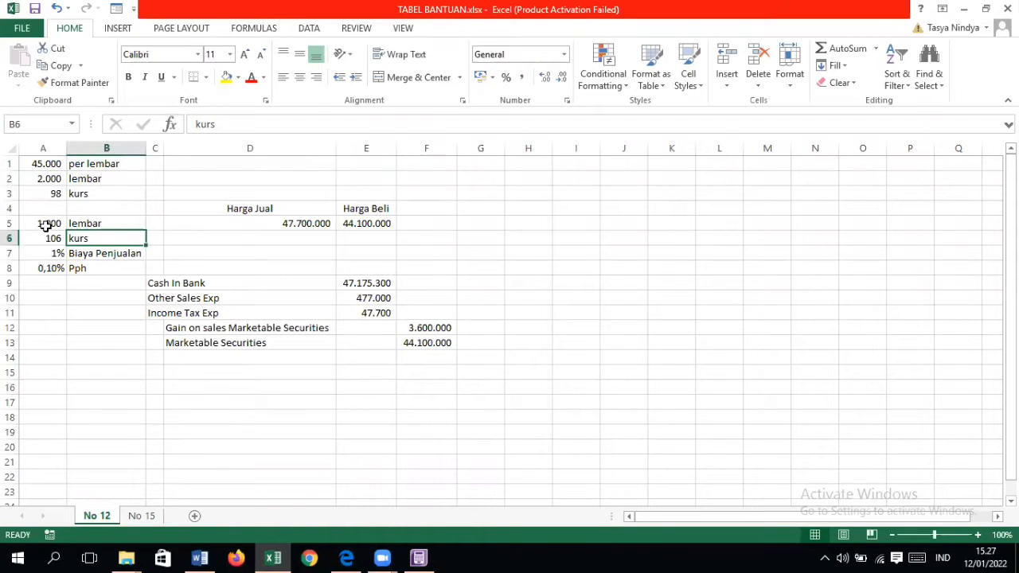
drag(46, 226, 87, 268)
click(108, 280)
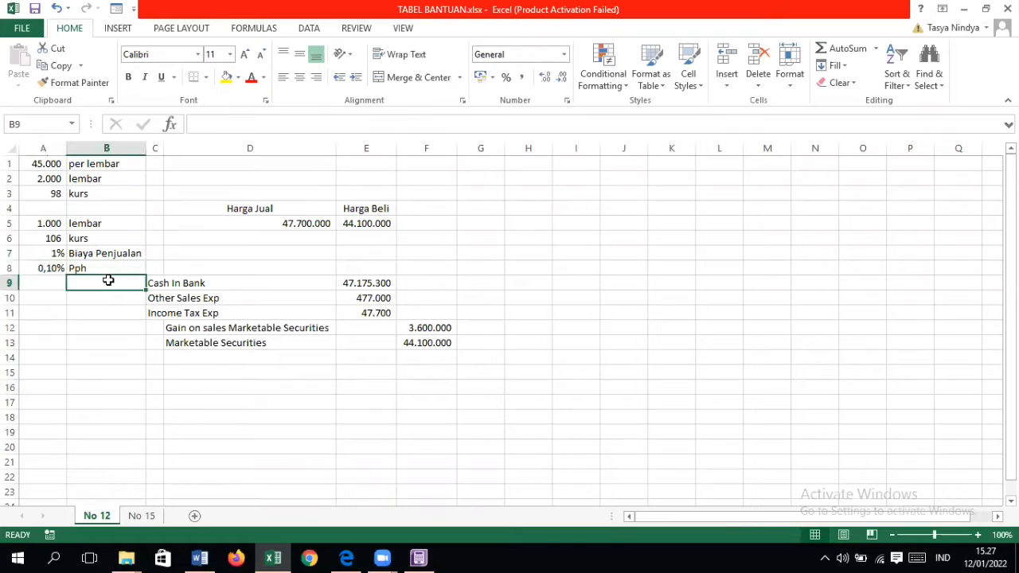
Step: Inspect the Harga Jual formula in D5 and the Harga Beli formula in E5, leaving both as they are
click(215, 224)
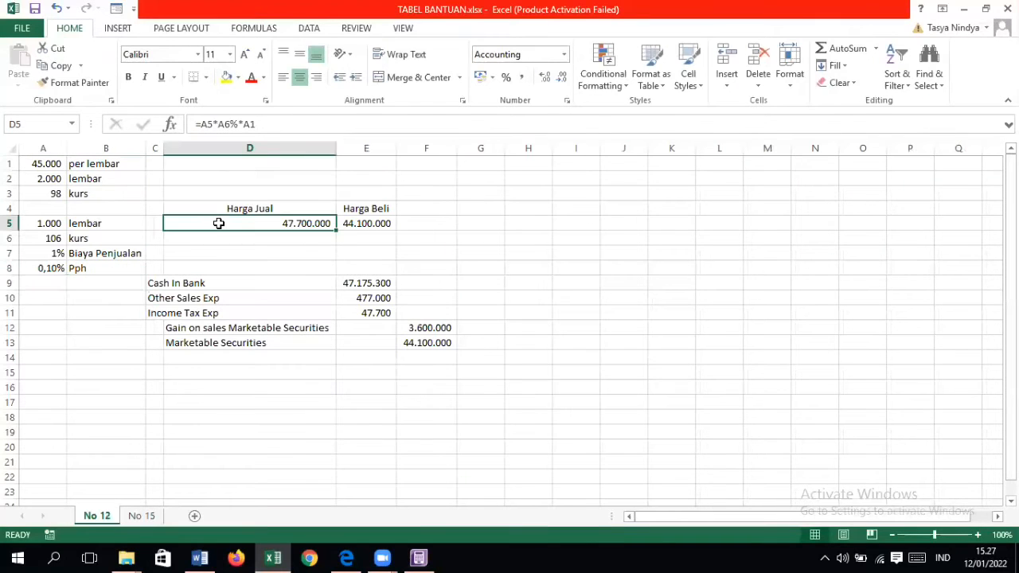
double_click(219, 224)
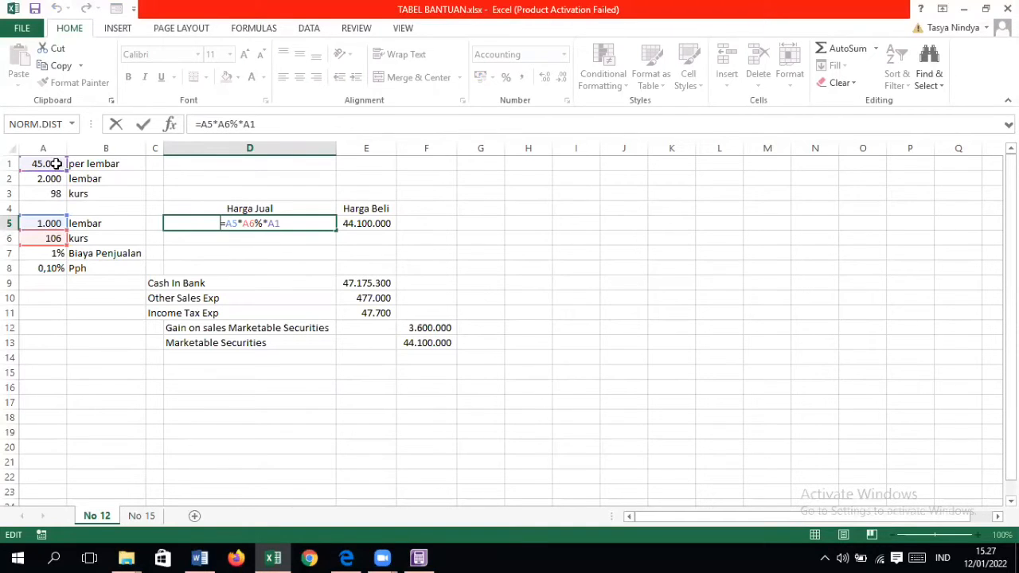
key(Return)
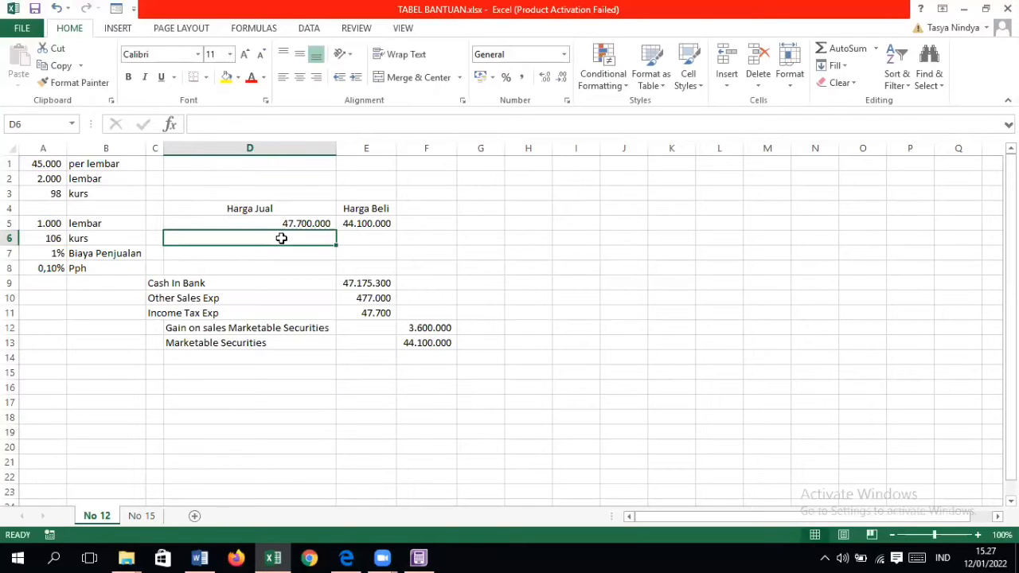
double_click(383, 223)
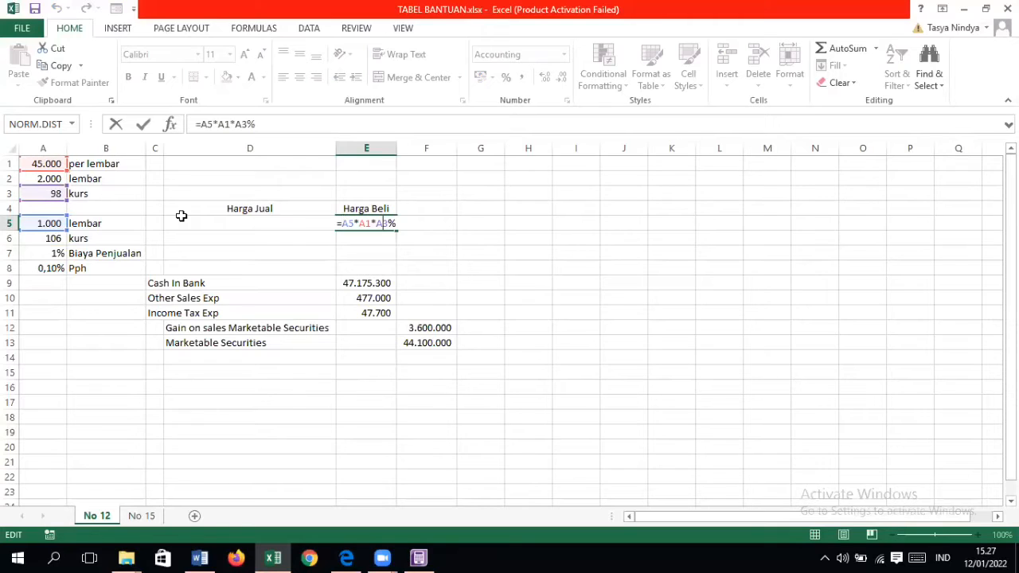
key(ctrl+Return)
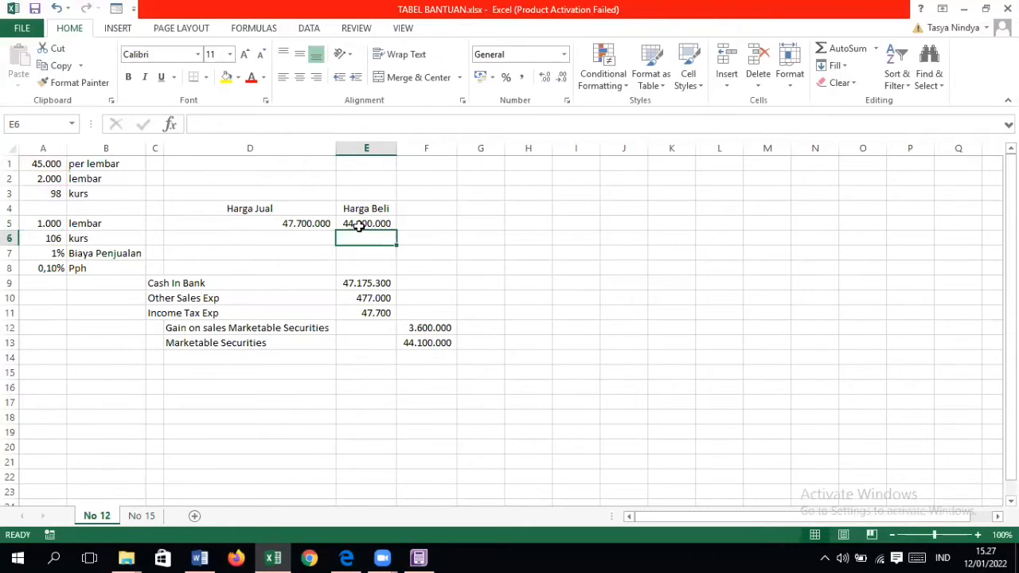
click(365, 225)
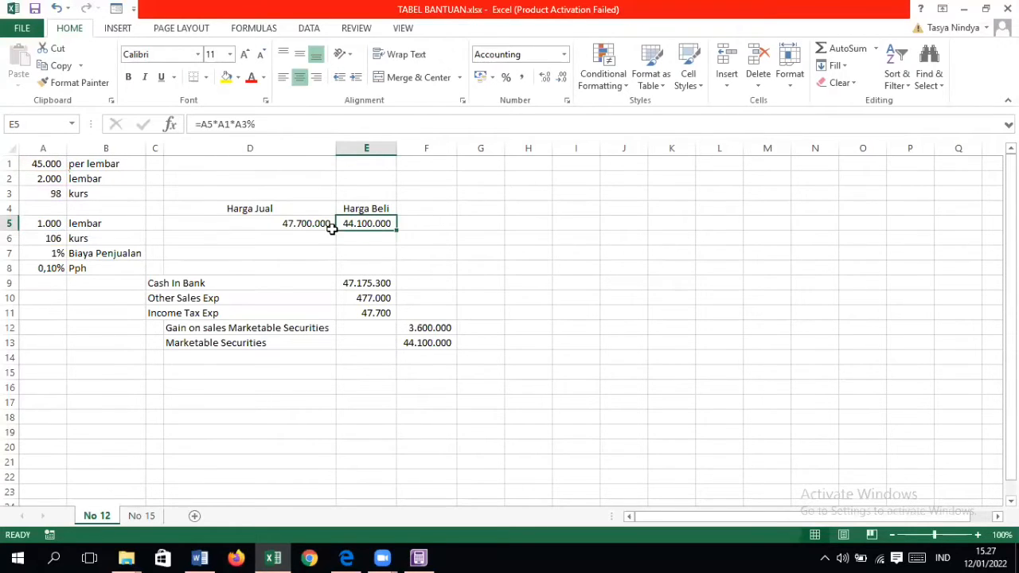
click(320, 225)
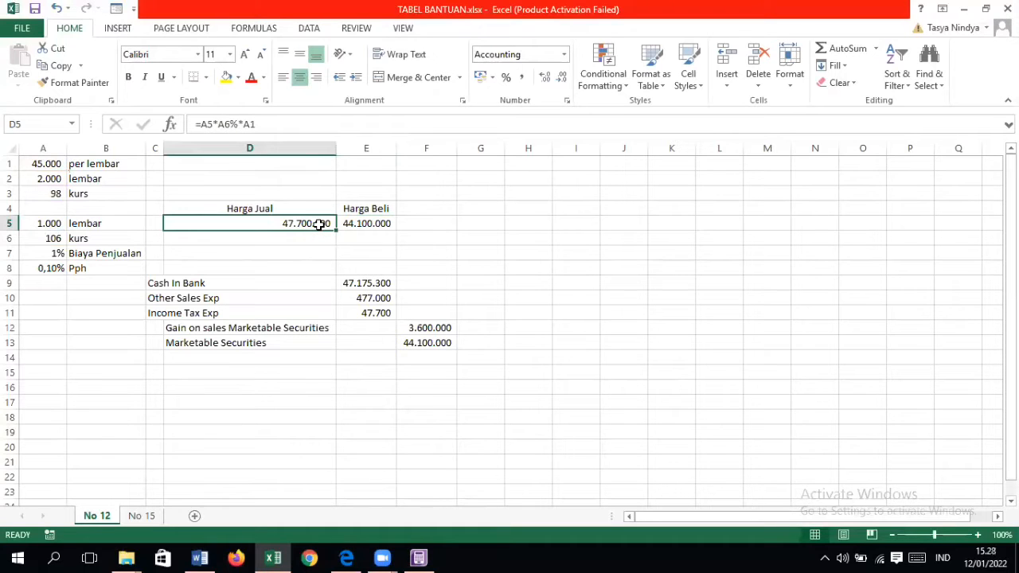
Step: Check cash receipt No. 12 in the PDF, then return to Excel and examine the Cash In Bank formula in E9
click(346, 557)
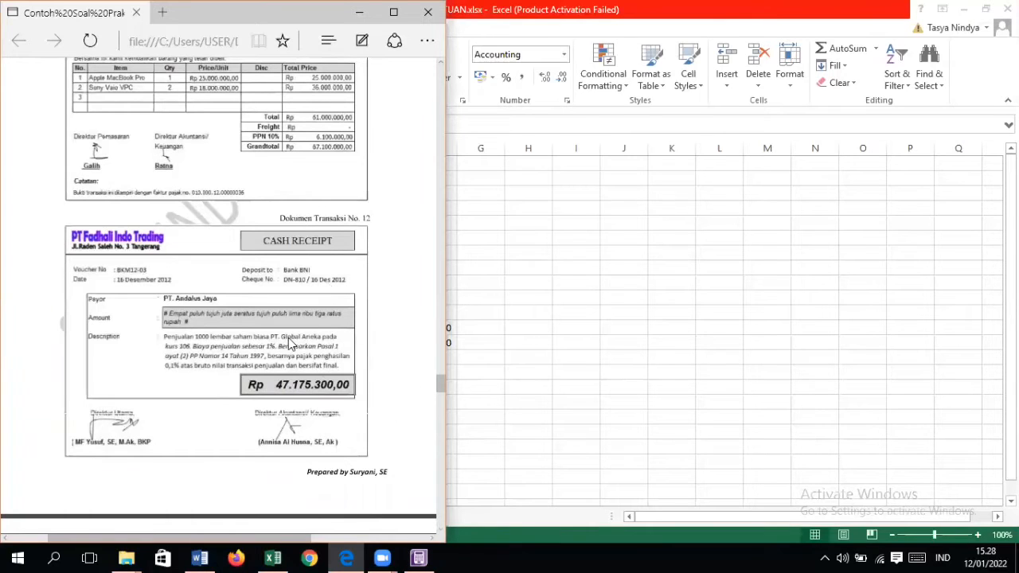
click(509, 265)
double_click(381, 286)
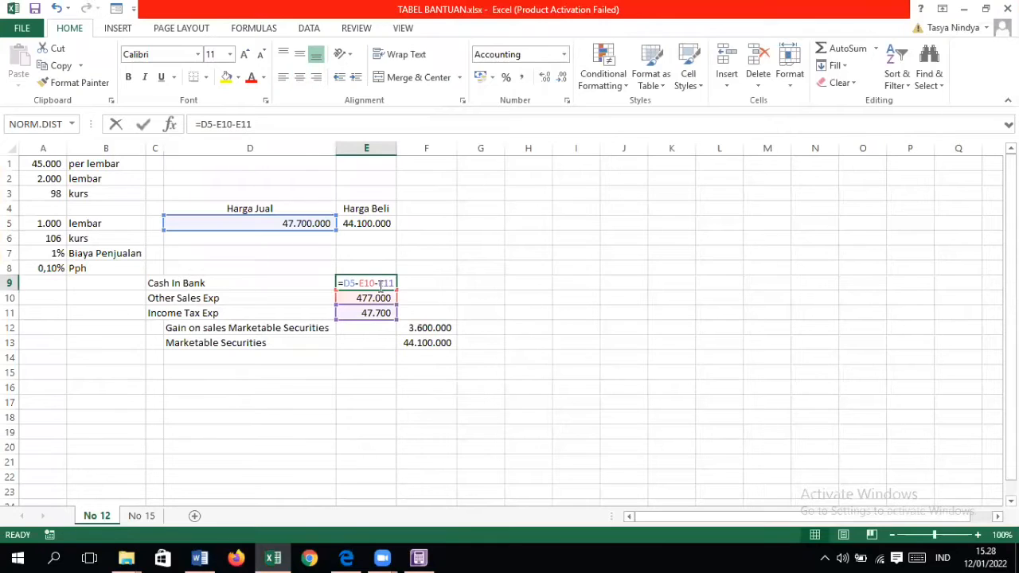
click(416, 298)
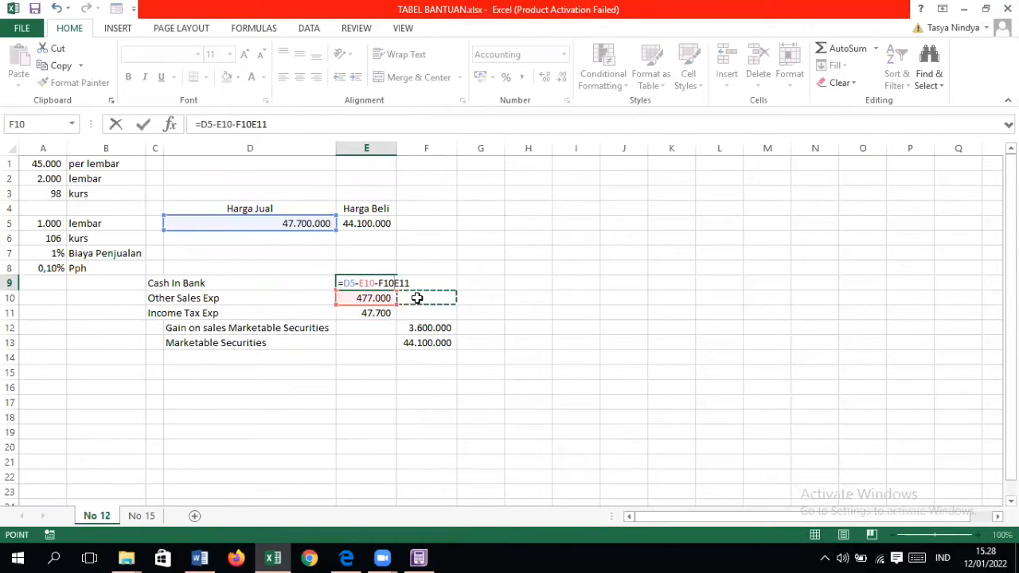
key(BackSpace)
key(BackSpace)
key(BackSpace)
key(Return)
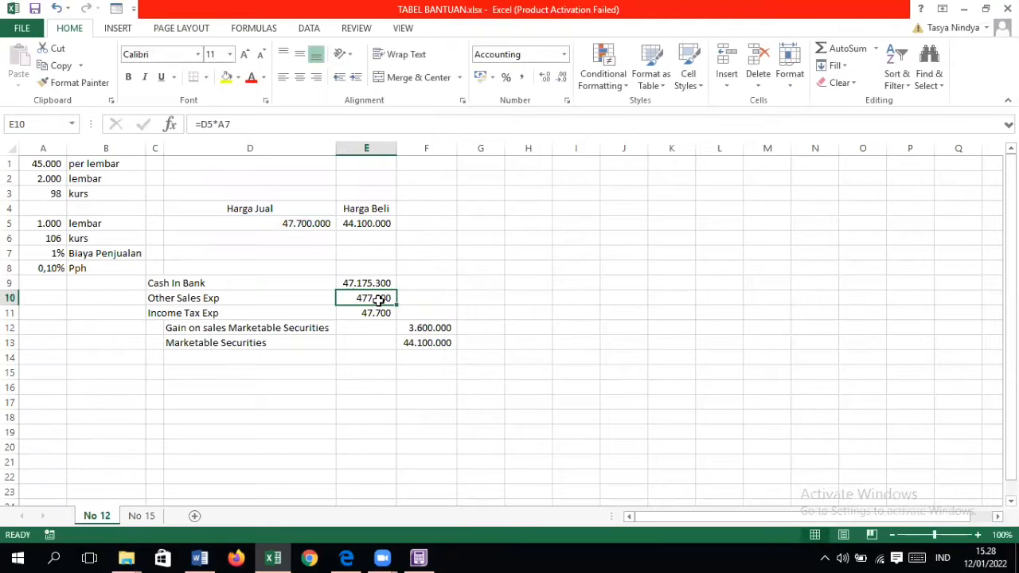
Step: Review the journal account names in C9:D13, relating Other Sales Exp to Biaya Penjualan and Income Tax Exp to Pph
drag(148, 284, 216, 330)
click(176, 293)
click(155, 297)
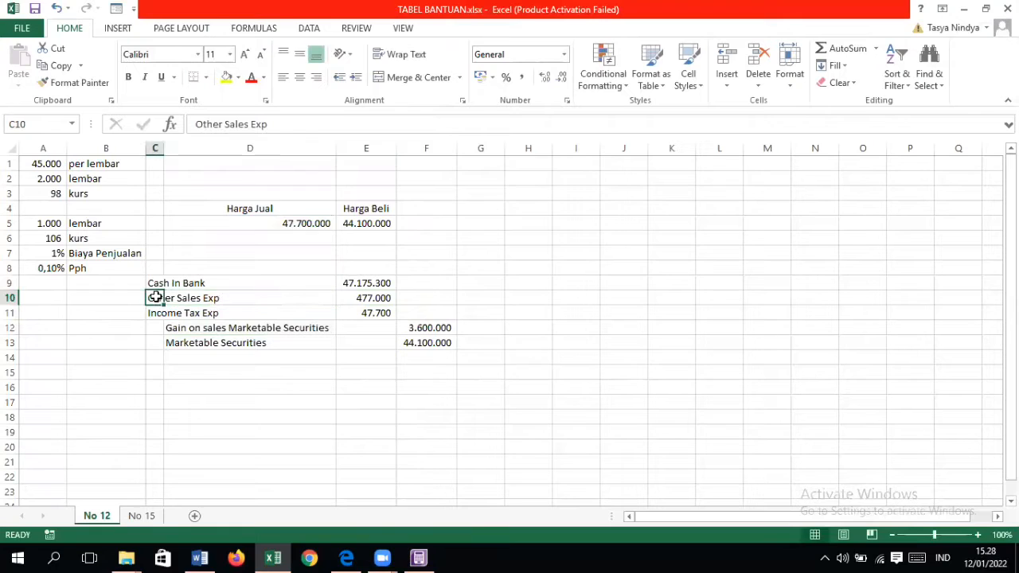
click(105, 252)
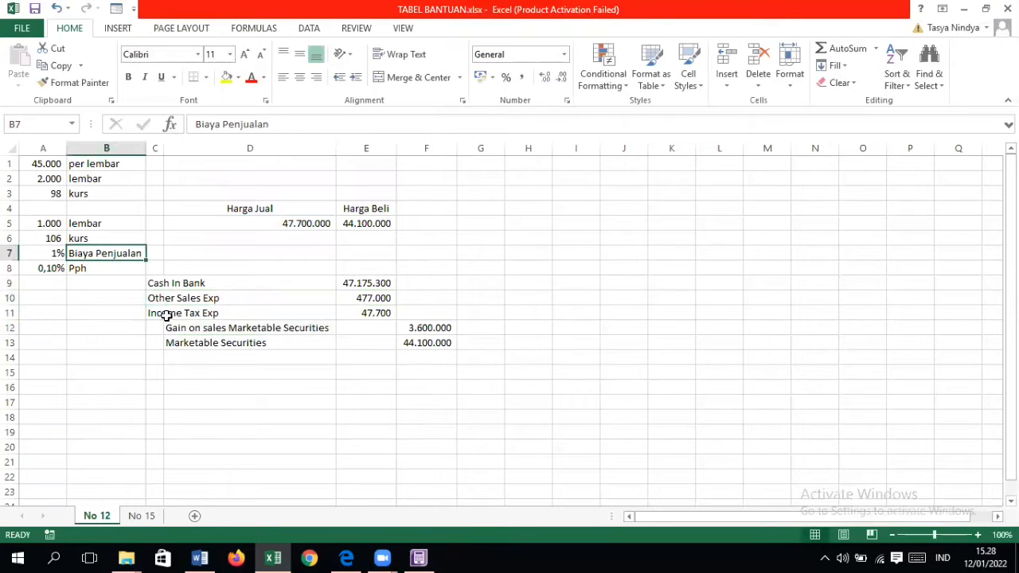
click(155, 312)
click(121, 270)
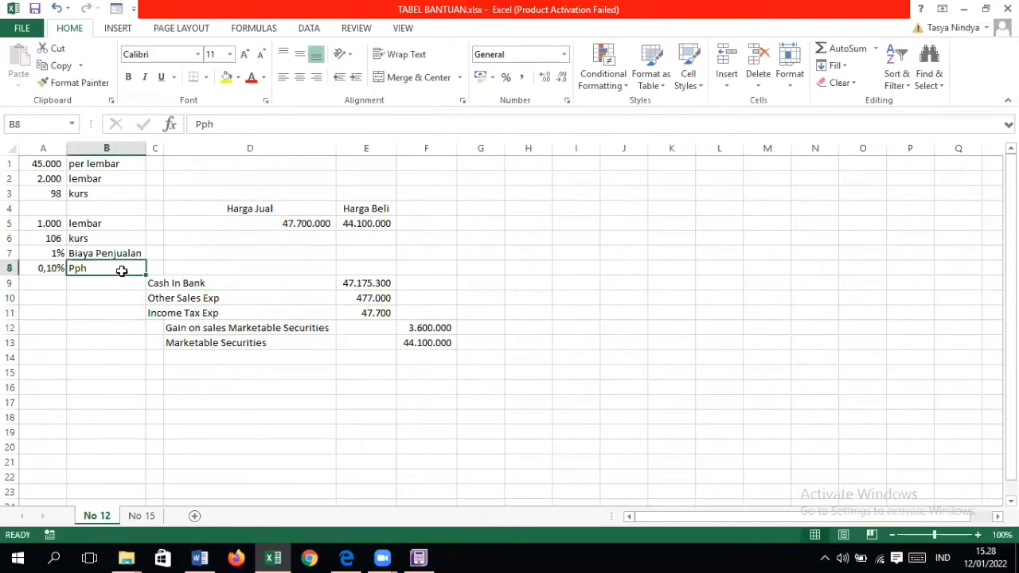
click(193, 329)
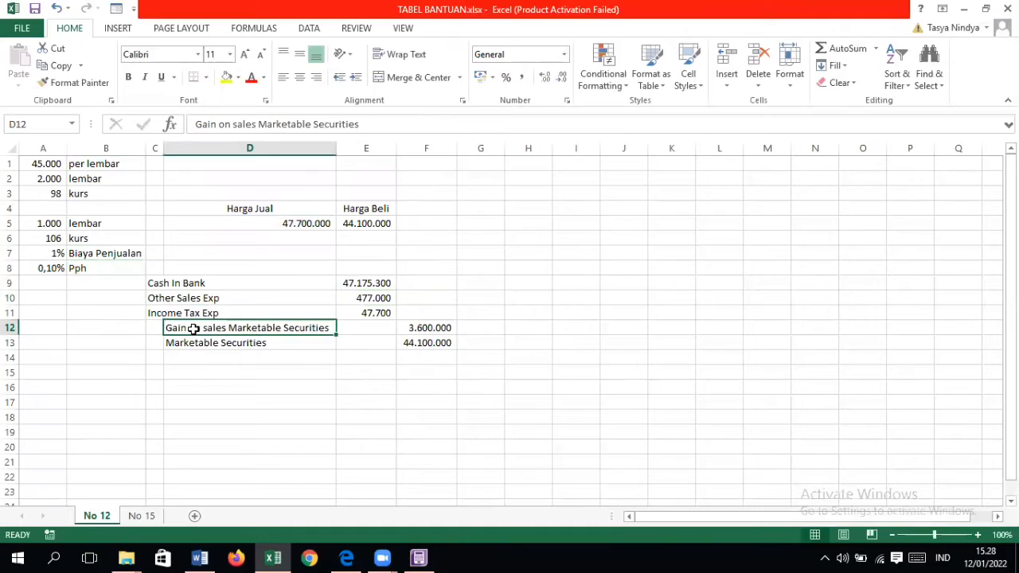
click(217, 344)
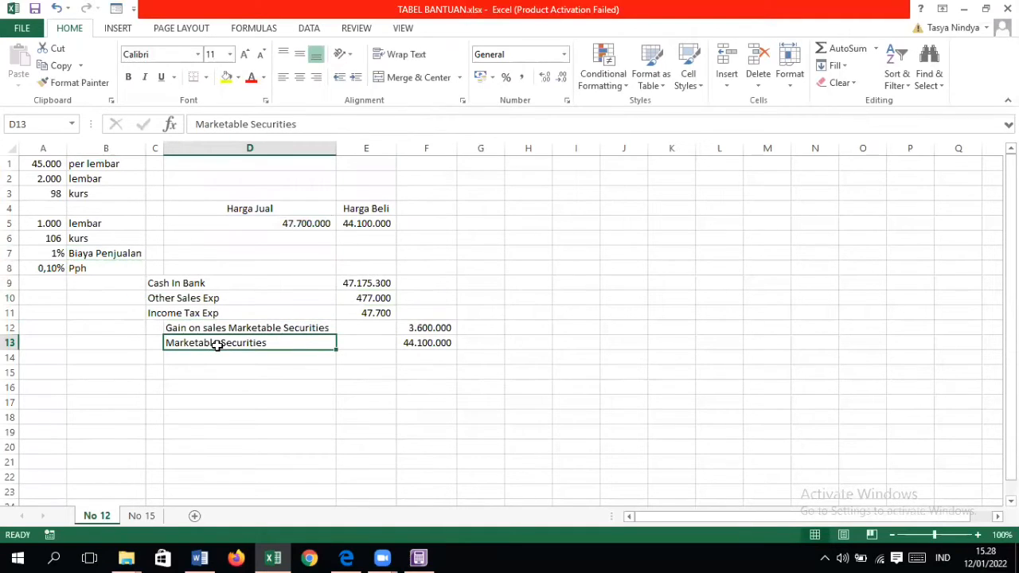
click(157, 285)
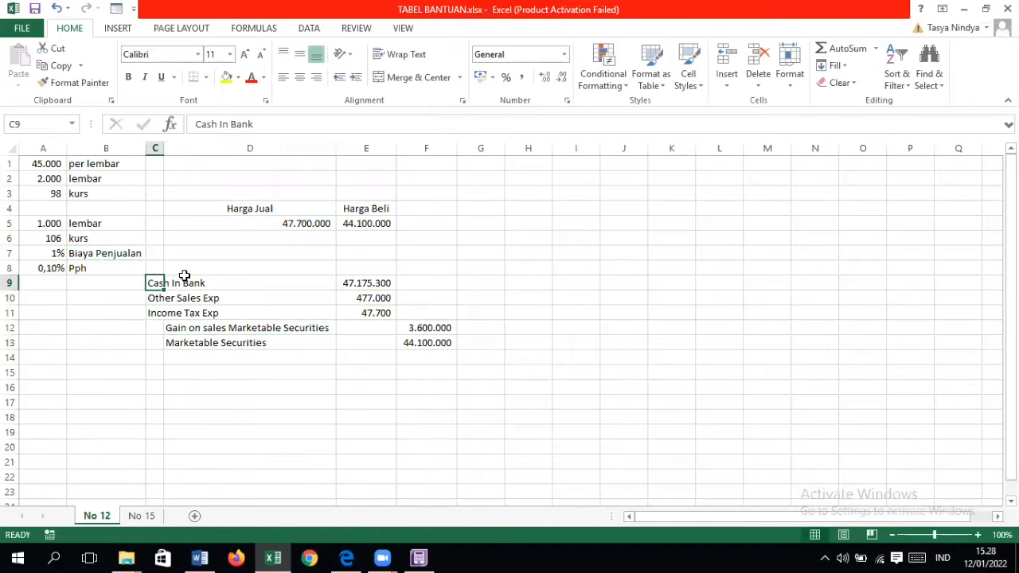
Step: Inspect the Other Sales Exp formula in E10 and the Income Tax Exp formula in E11, tracing both to Harga Jual in D5
click(380, 281)
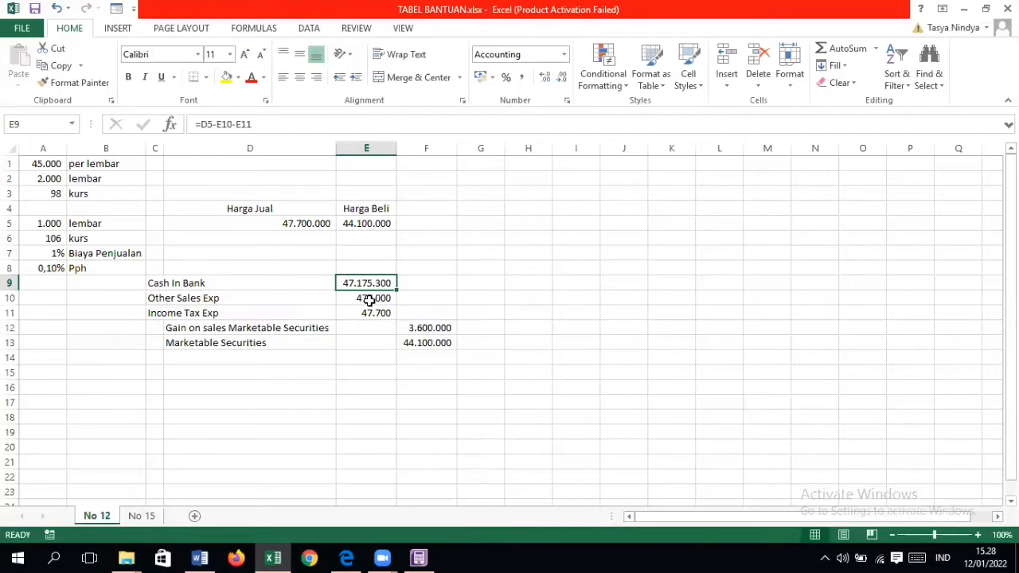
click(321, 223)
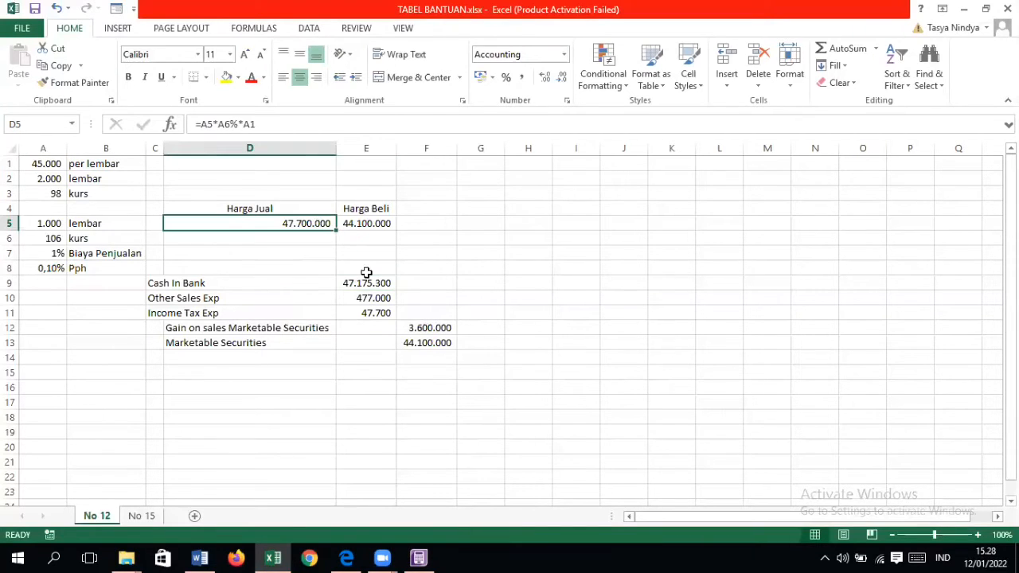
click(379, 296)
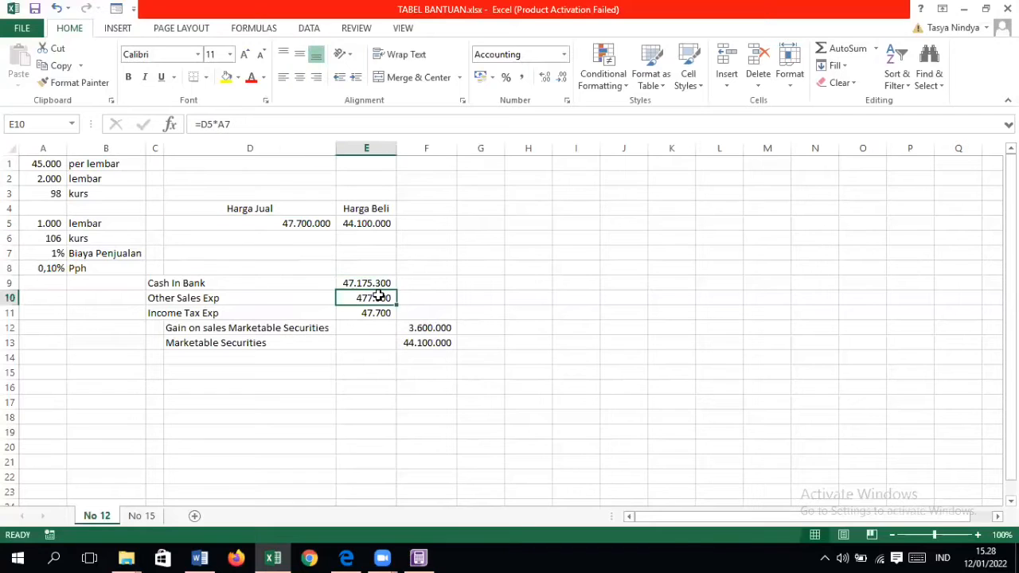
click(390, 314)
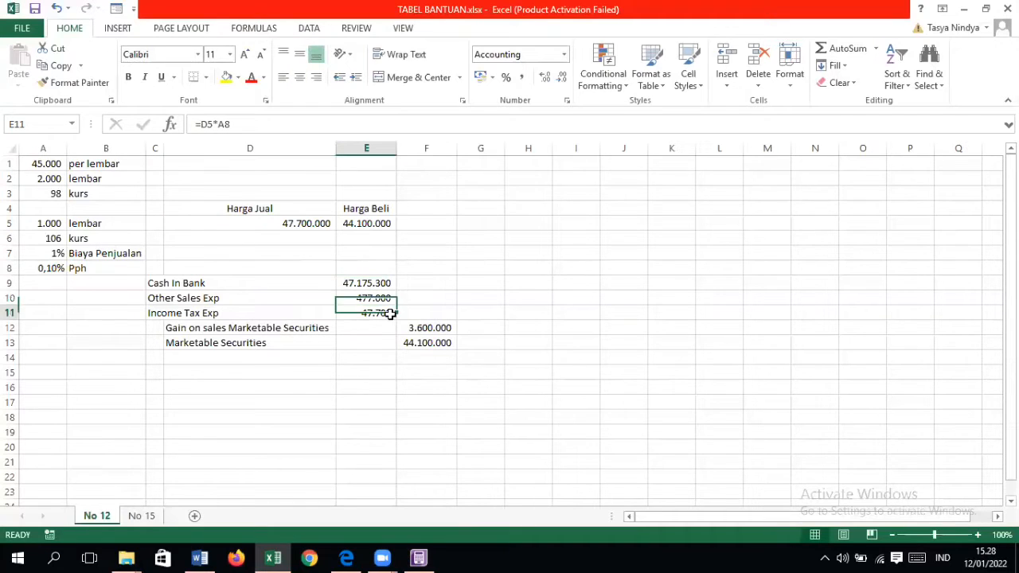
double_click(385, 298)
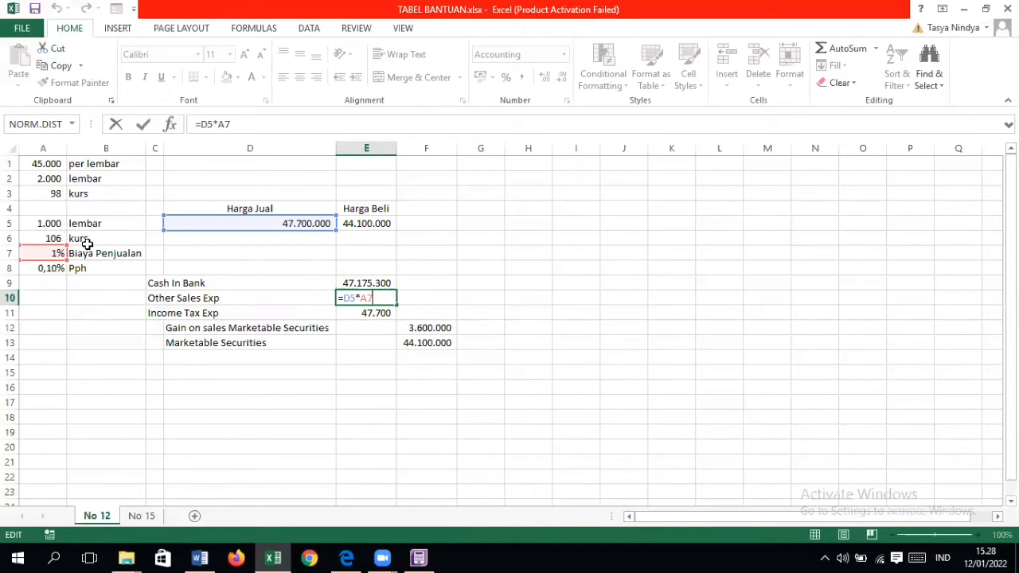
key(Return)
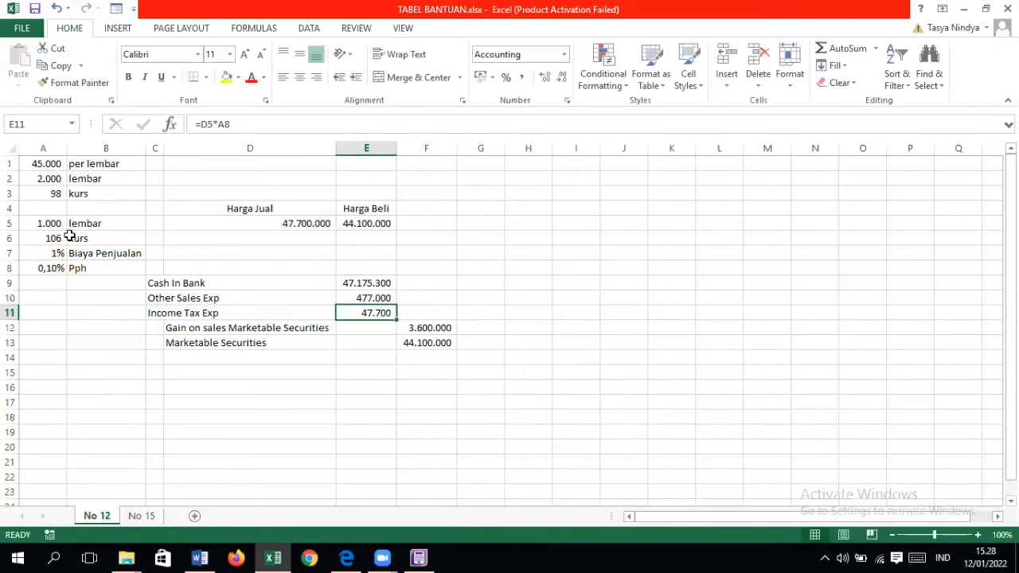
double_click(375, 310)
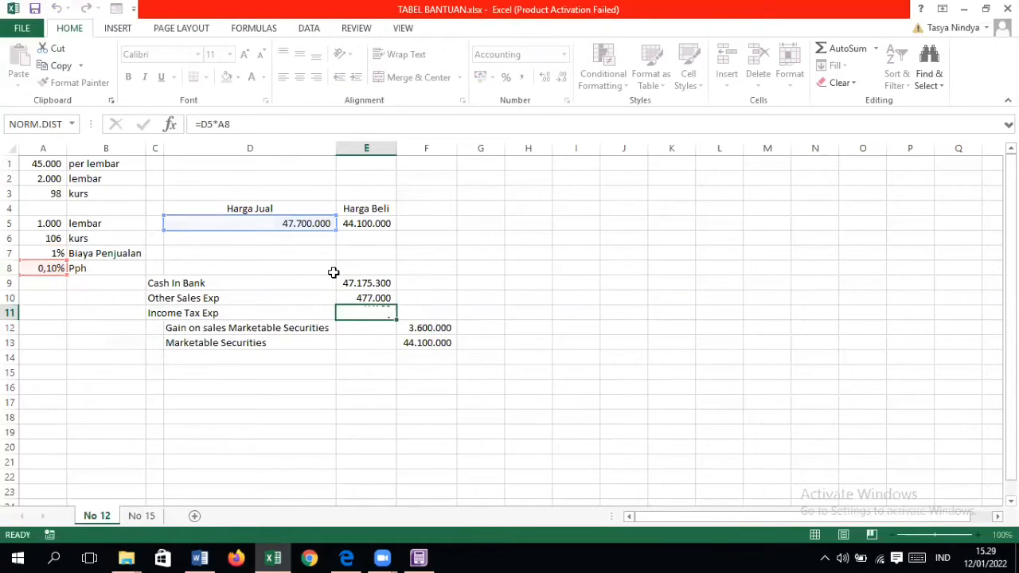
key(Return)
Step: Inspect how the Cash In Bank formula in E9 deducts the selling expense and income tax from Harga Jual
click(358, 283)
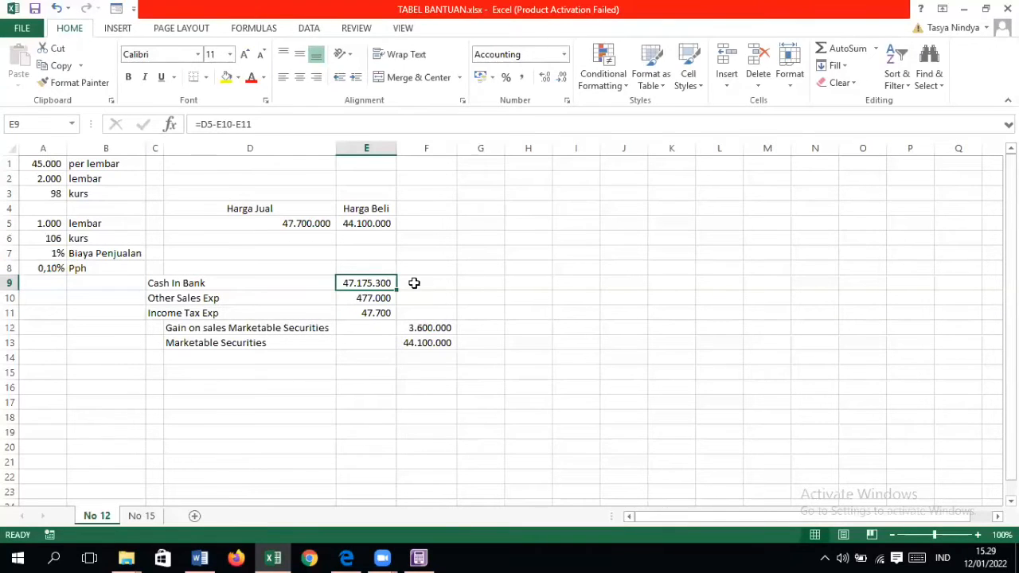
double_click(382, 283)
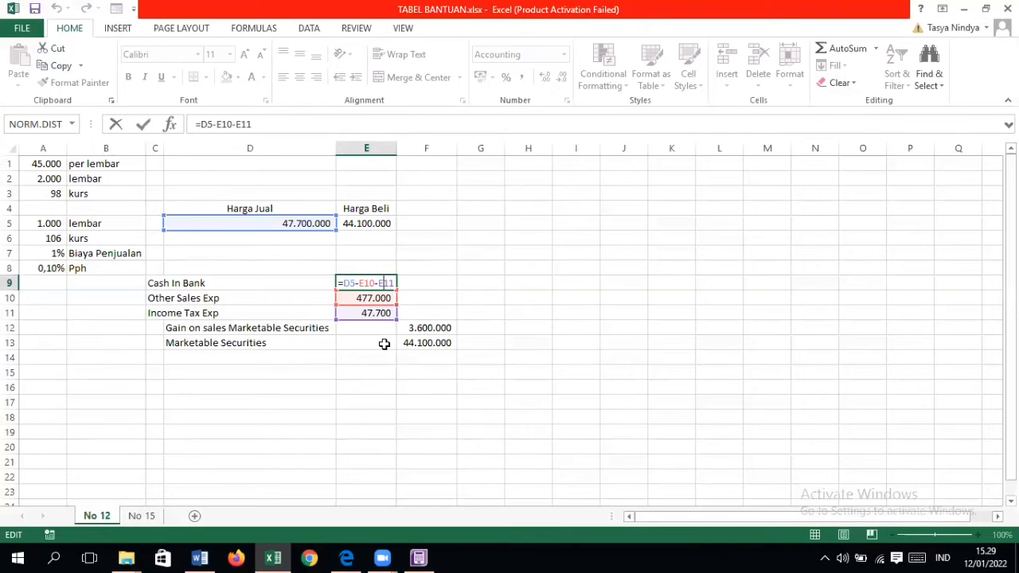
key(Return)
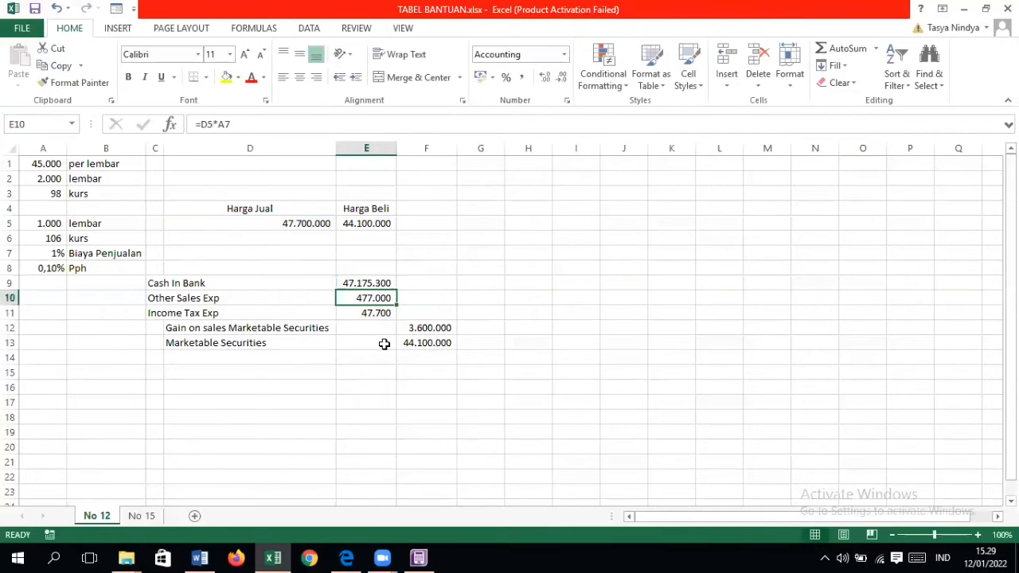
Step: Inspect the Gain on sales Marketable Securities formula in F12 and the Marketable Securities formula in F13, then look over the whole calculation
click(196, 327)
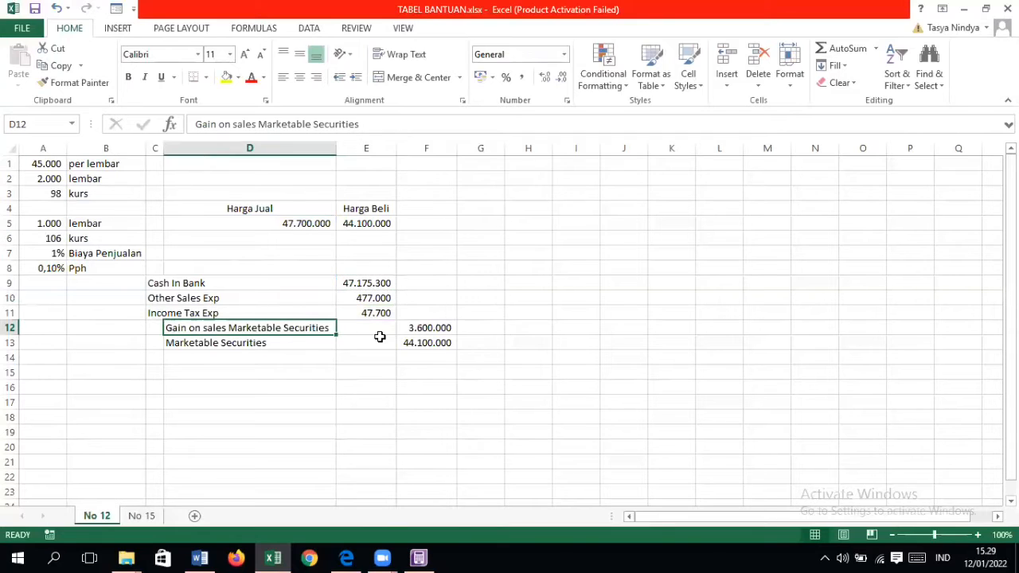
click(441, 327)
double_click(441, 327)
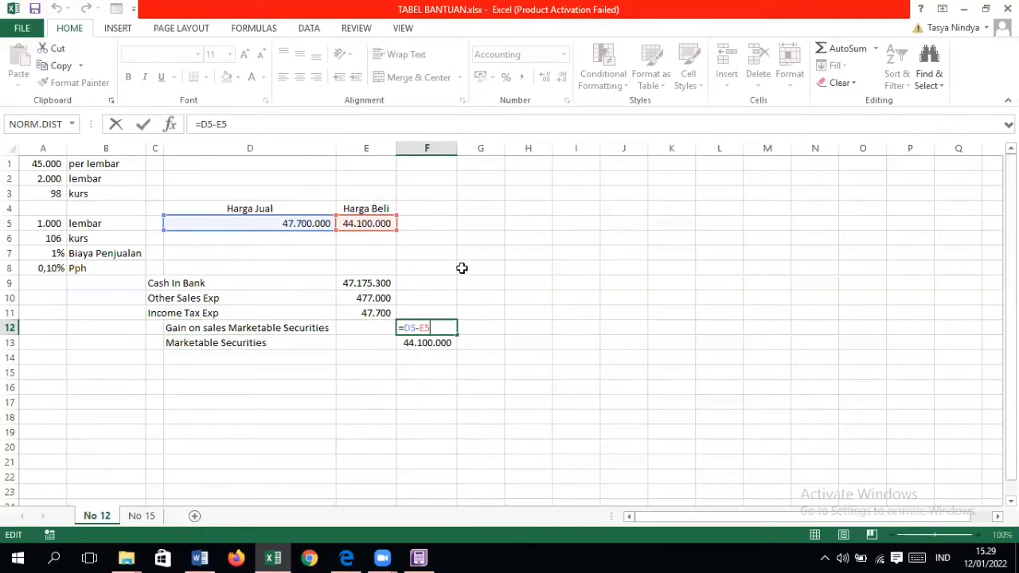
key(Return)
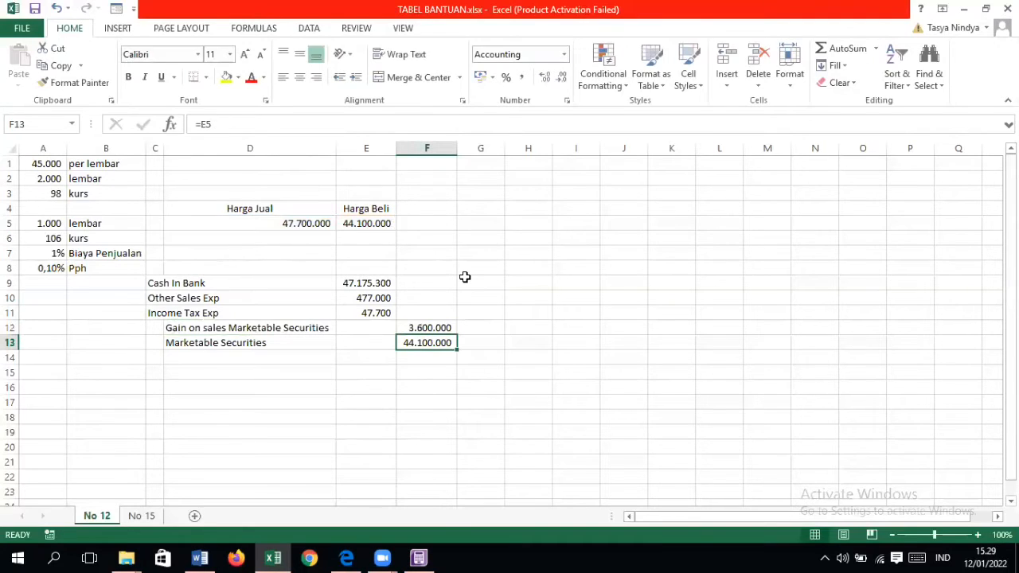
click(429, 329)
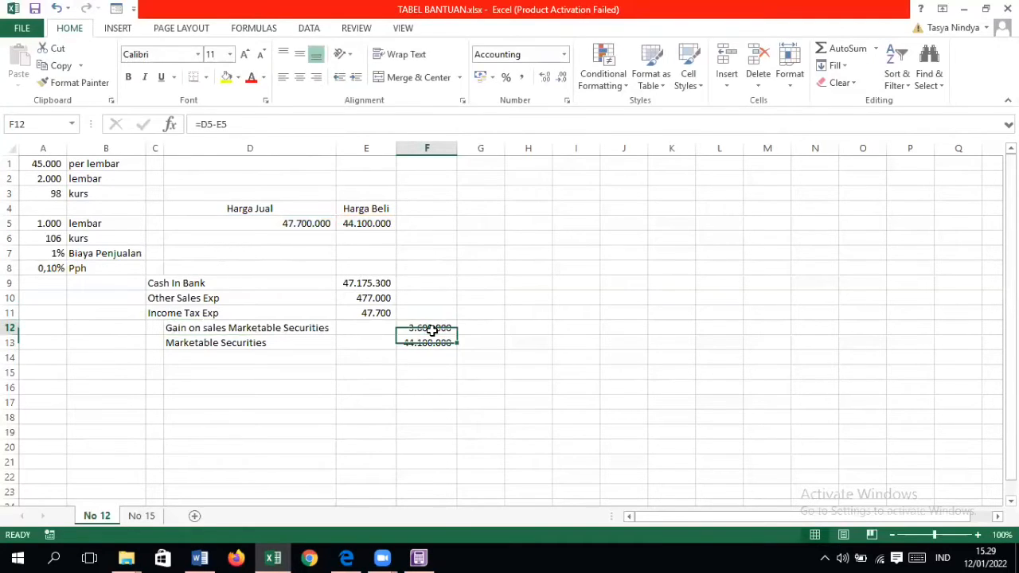
click(293, 341)
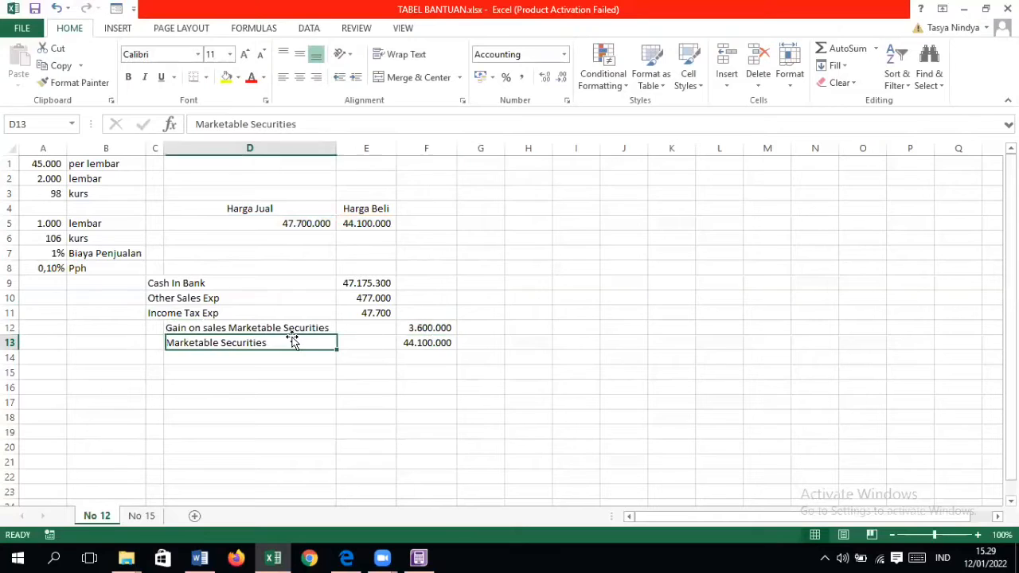
click(439, 341)
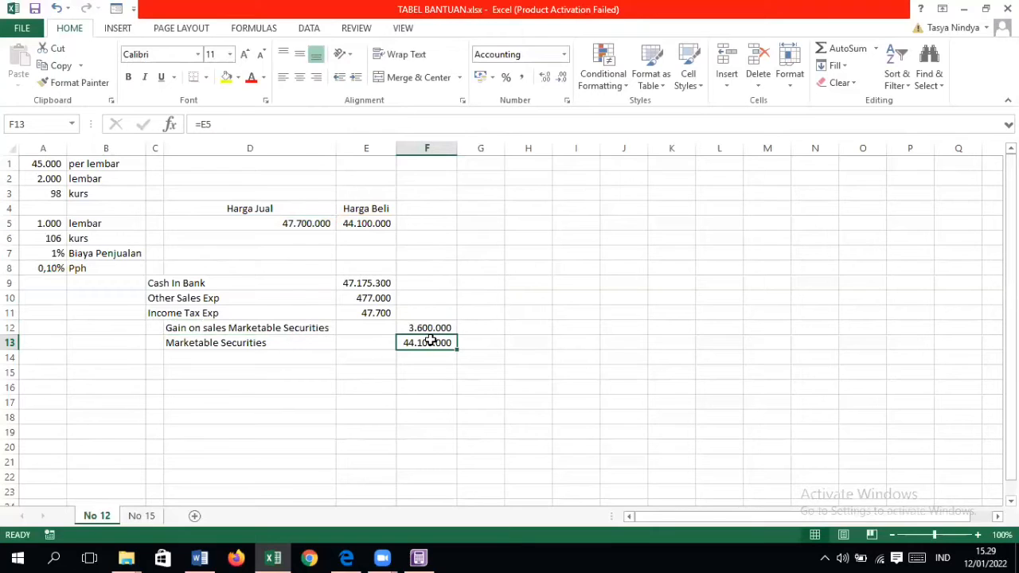
double_click(430, 341)
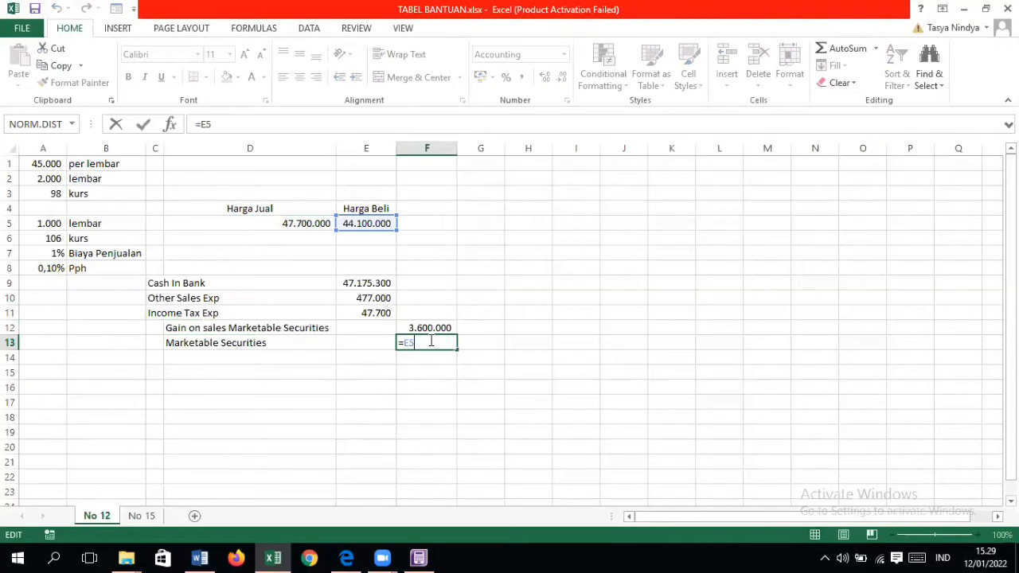
key(Return)
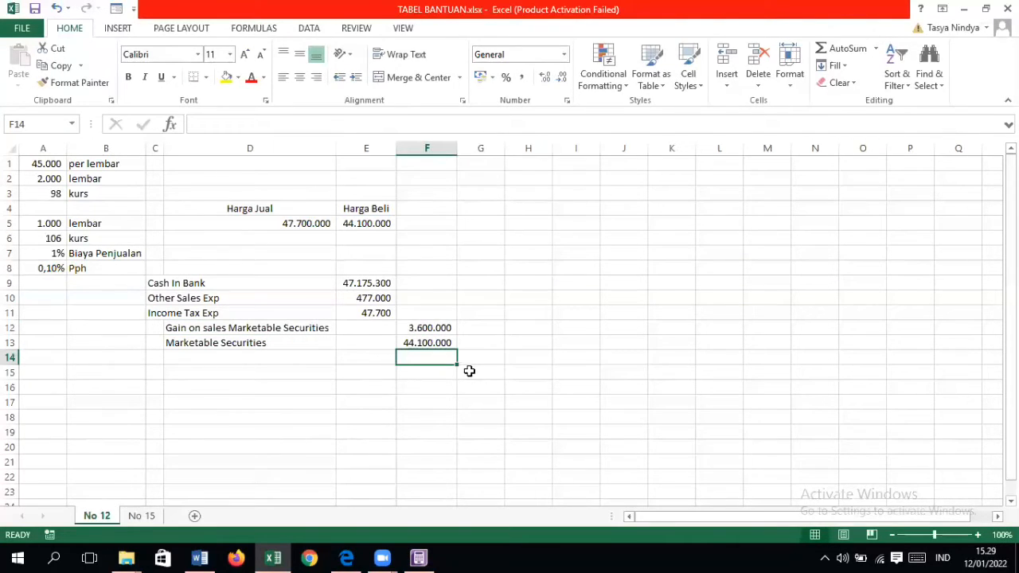
drag(469, 371, 14, 143)
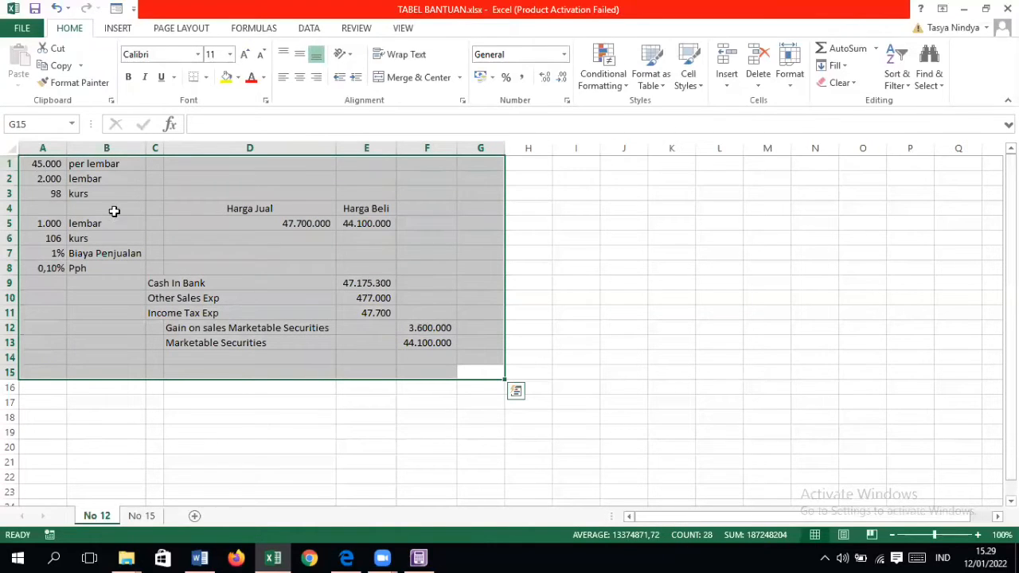
click(422, 357)
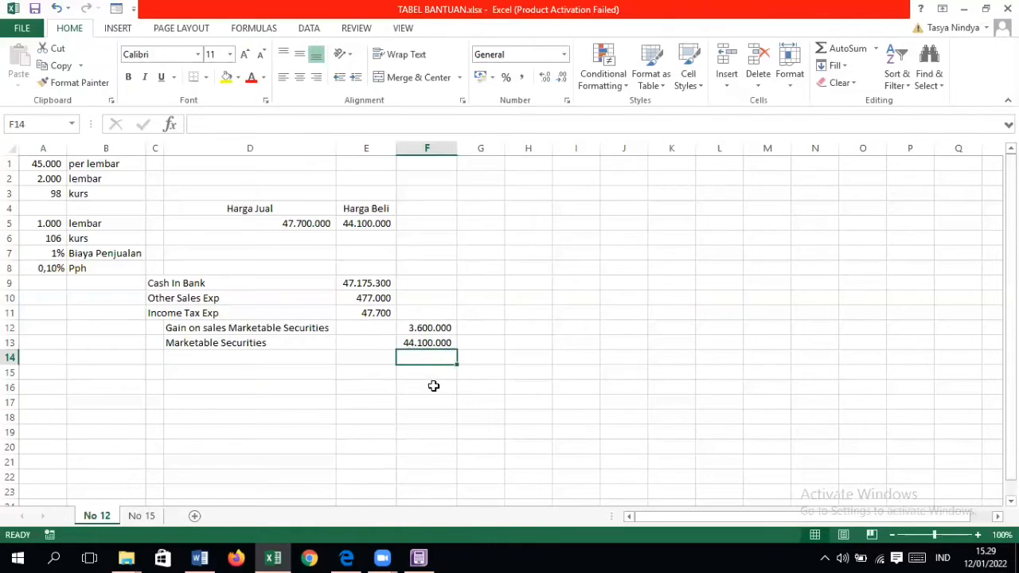
Step: Switch to ABSS Accounting and start a Receive Money entry with 1-1110 Cash In Bank as the deposit account
click(419, 557)
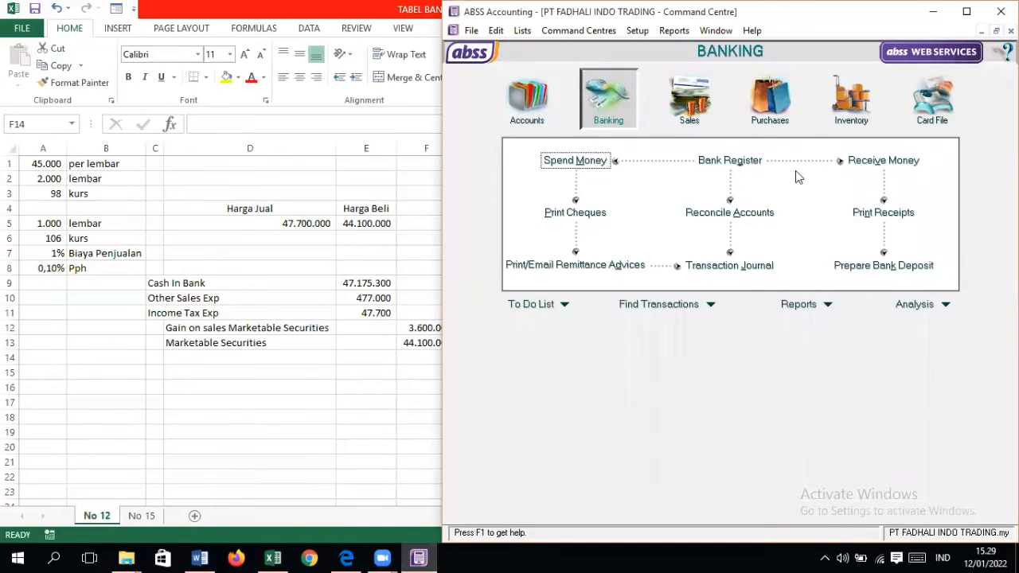
click(865, 162)
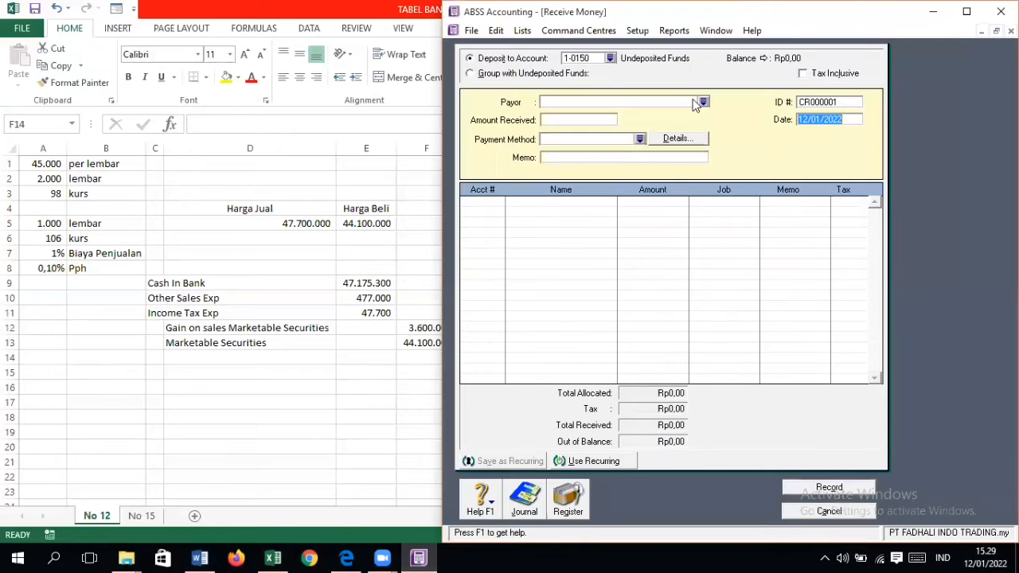
click(610, 58)
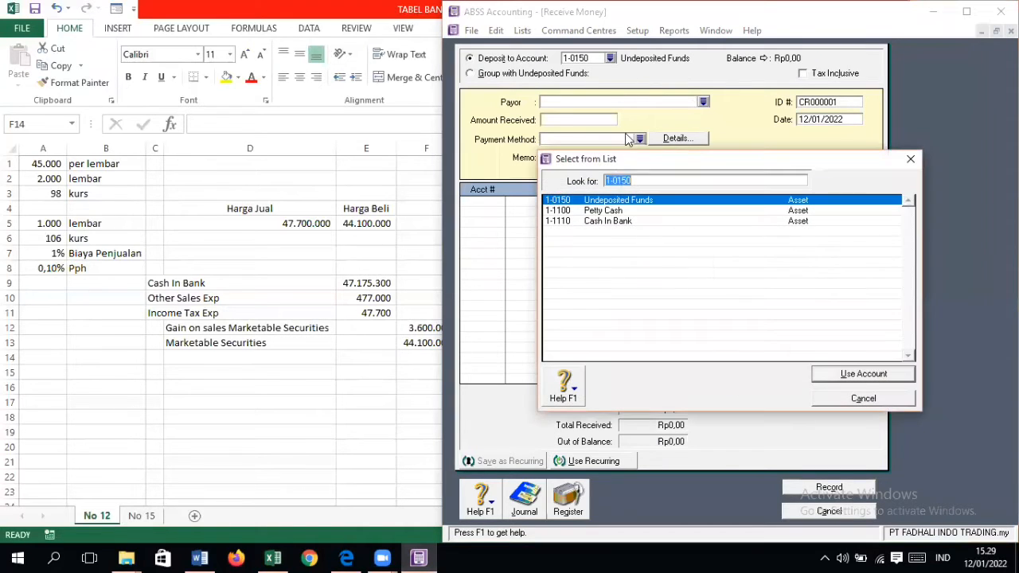
double_click(613, 221)
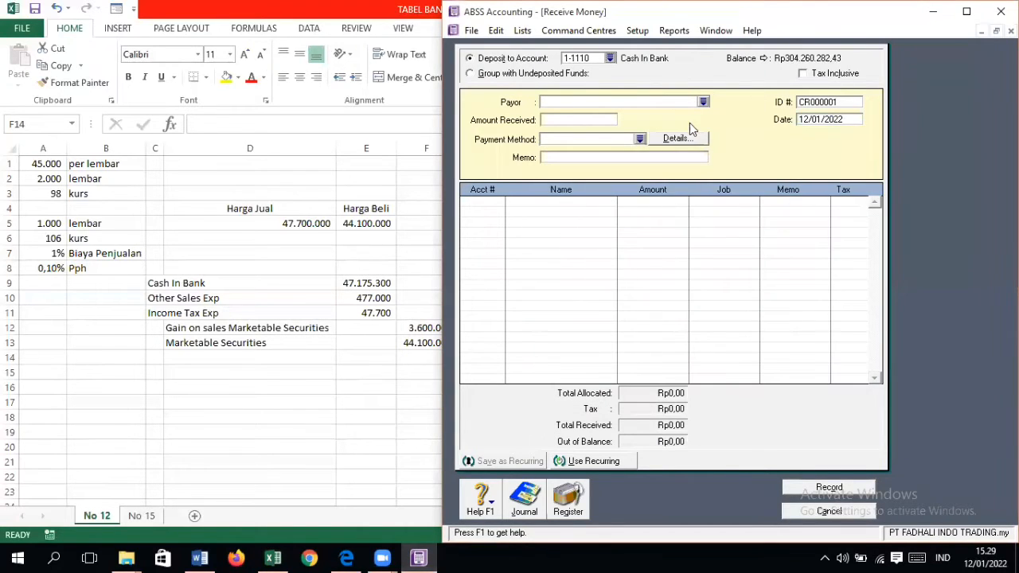
key(Tab)
key(Tab)
key(Tab)
key(Tab)
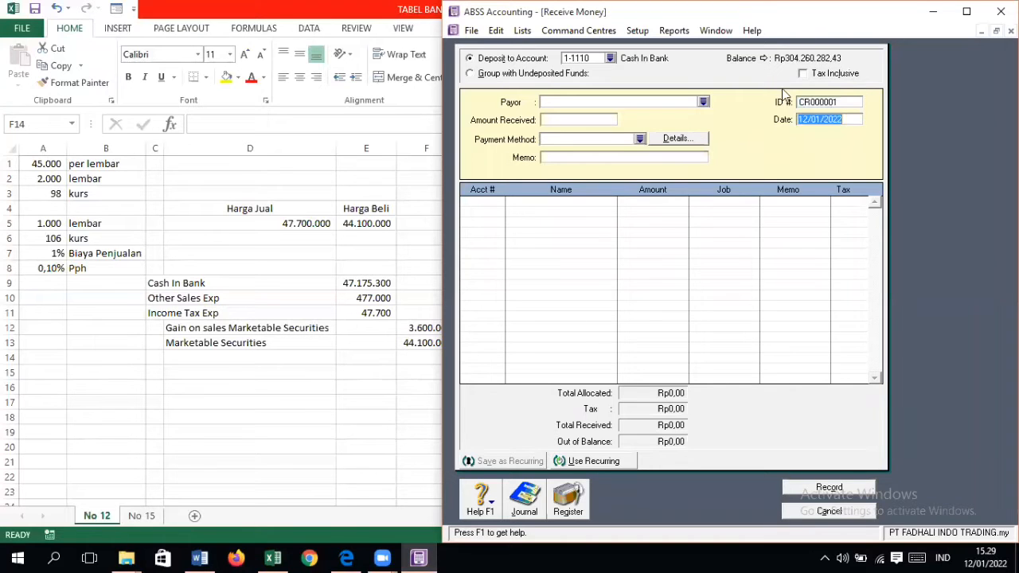
Step: Bring up the Dokumen Transaksi No. 12 cash receipt and set the Receive Money entry's ID number to DN-810
click(820, 102)
click(347, 558)
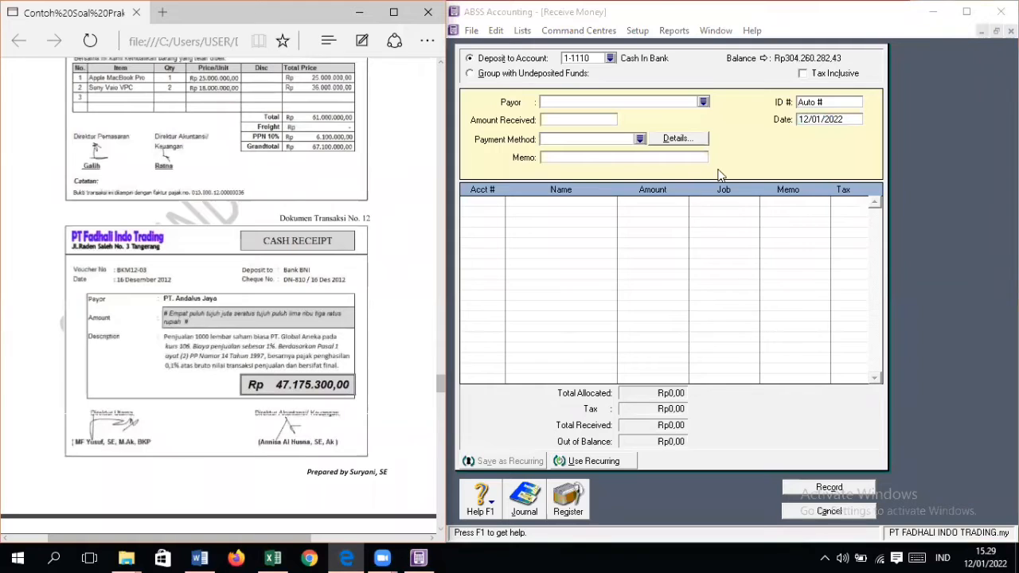
click(814, 102)
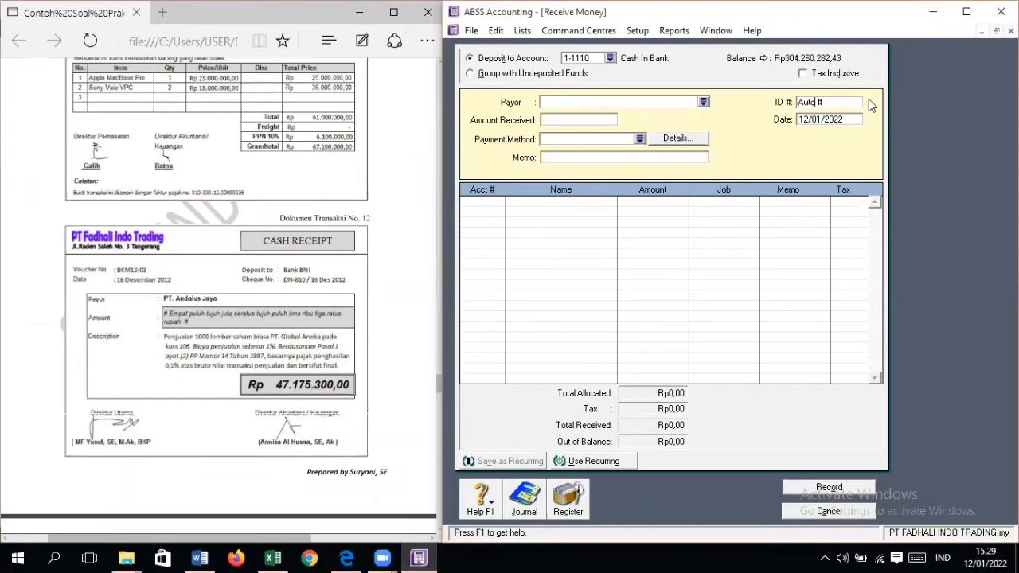
drag(836, 99, 775, 114)
text(DN-810)
key(Tab)
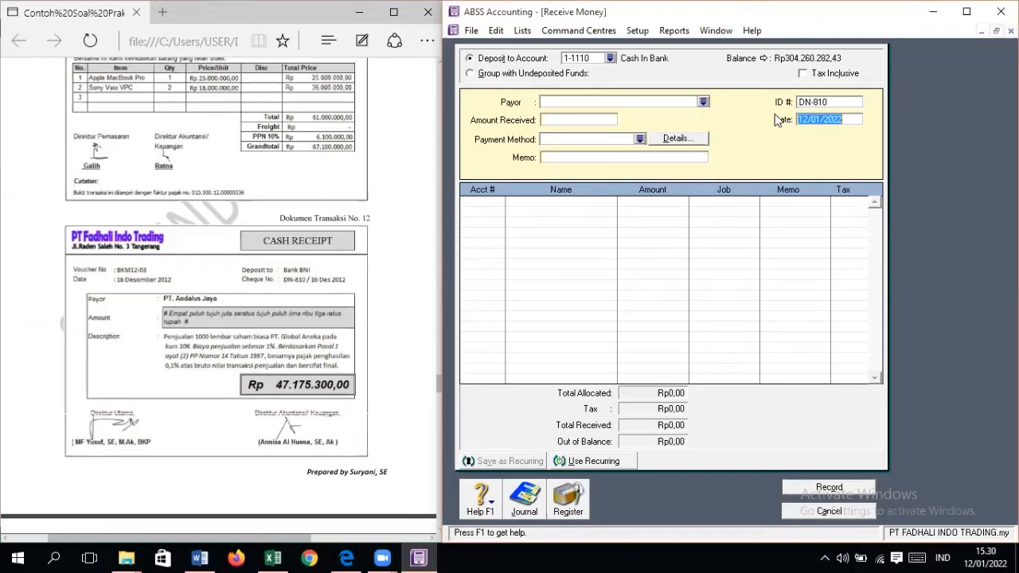
Step: Date the receipt 16/12/2012 and set its amount received to Rp47.175.300
text(16/)
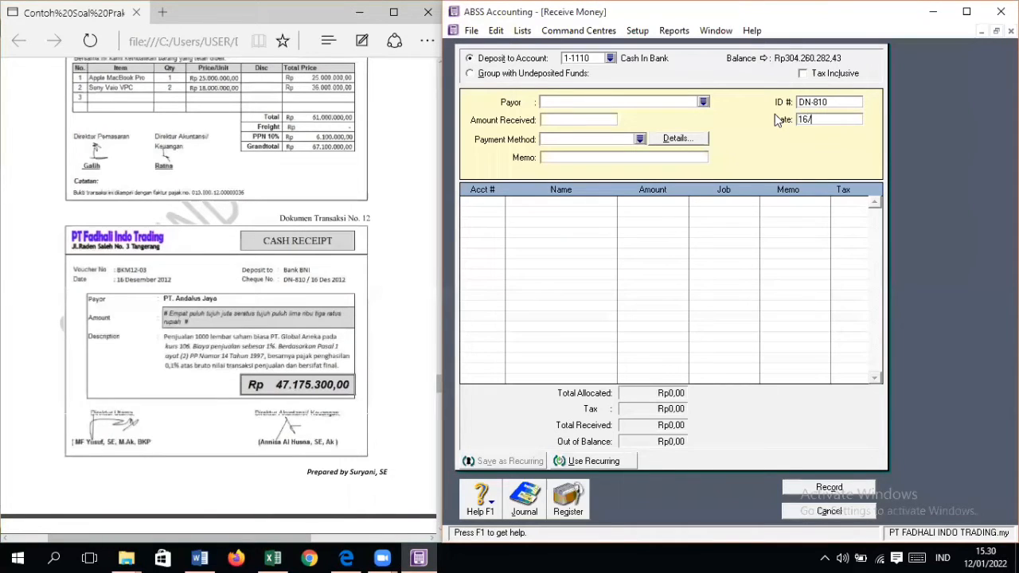
text(12/2012)
key(Tab)
key(Tab)
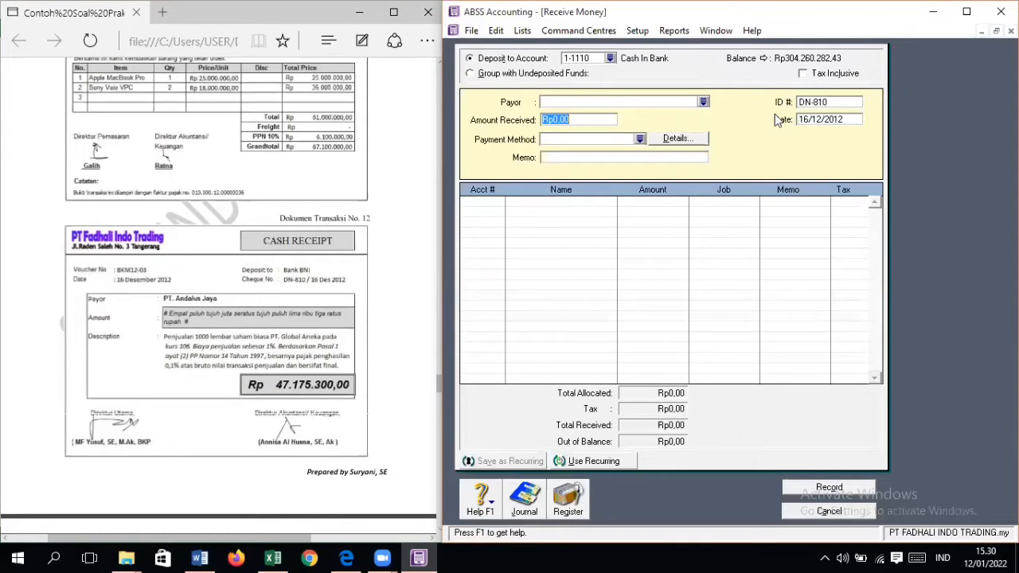
text(47.175.300)
Step: Enter PENJUALAN MARKETABLE SECURITIES as the receipt's memo, leaving the payment method blank
key(Tab)
key(Tab)
key(Tab)
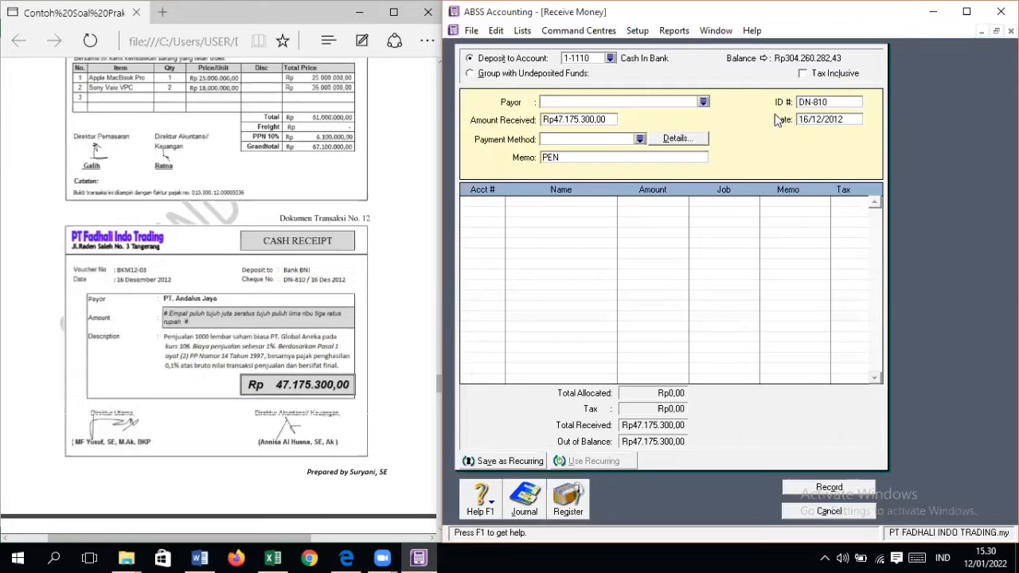
text(PENJUALAN MARKETABLE SE)
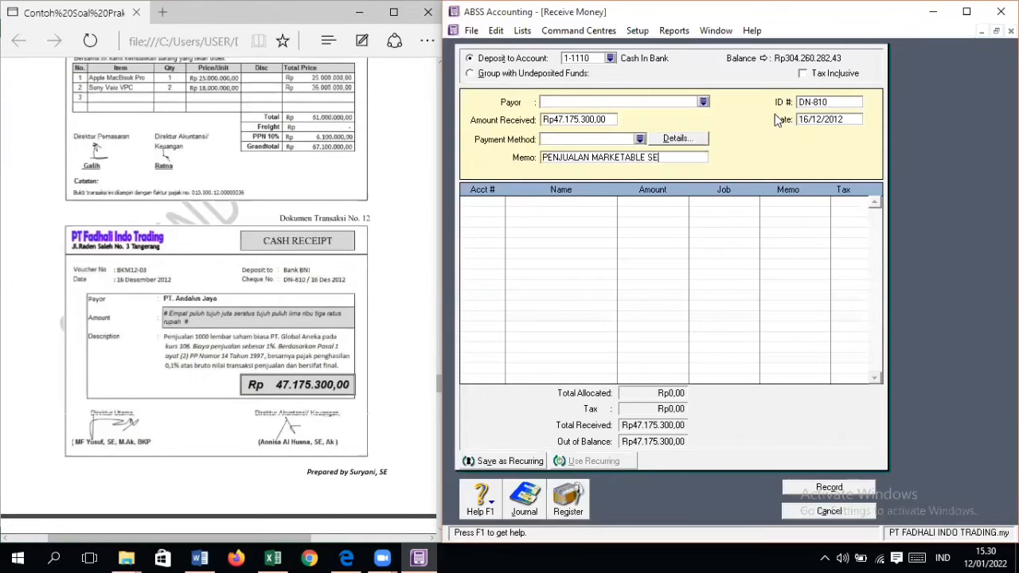
text(CURITIES)
key(Tab)
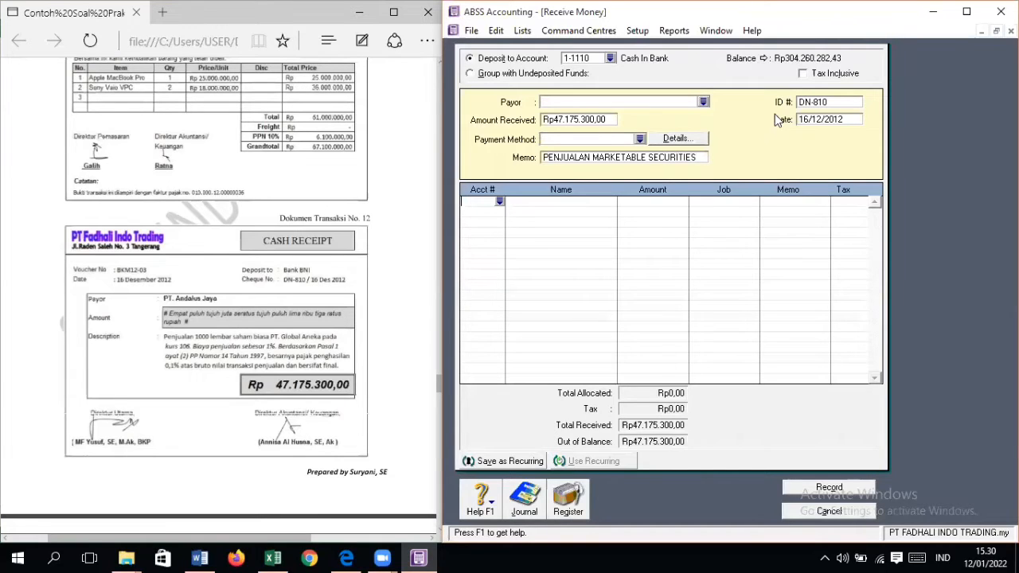
Step: Show the Excel No 12 calculation beside the receipt and allocate Rp477.000 to account 6-1160 Other Sales Expense
click(273, 558)
click(419, 558)
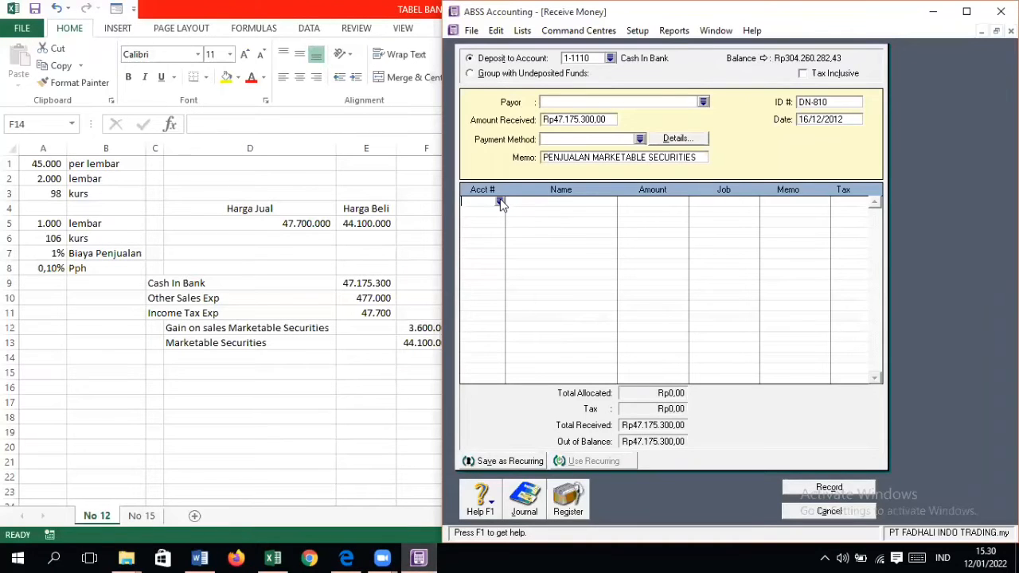
click(499, 201)
scroll(667, 278, down, 5)
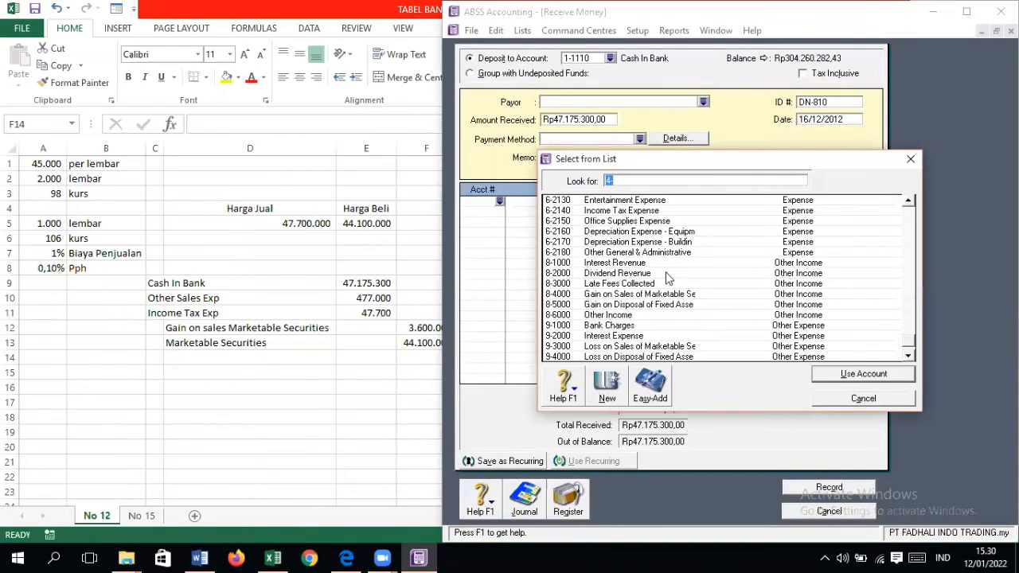
scroll(669, 283, up, 3)
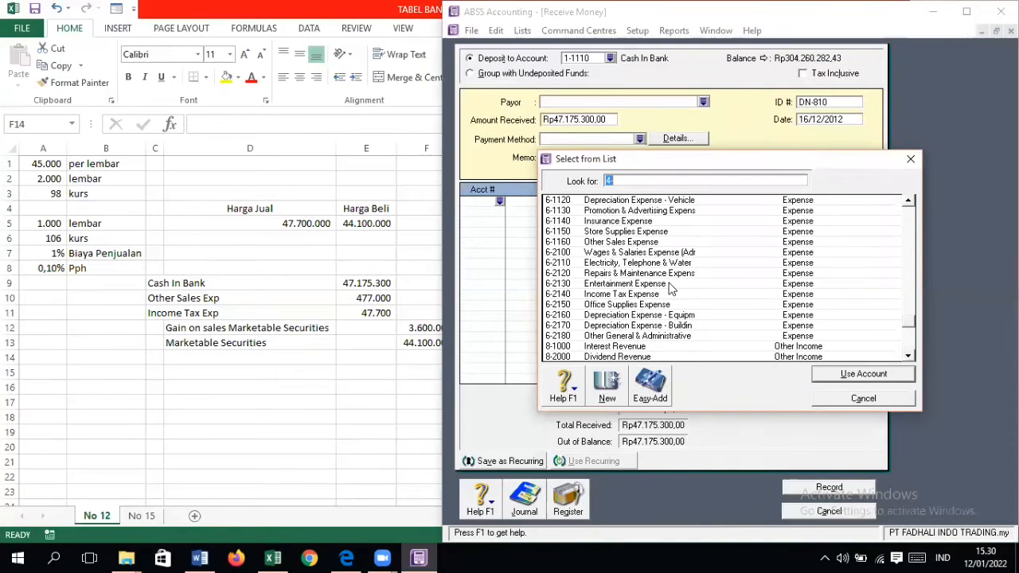
double_click(647, 242)
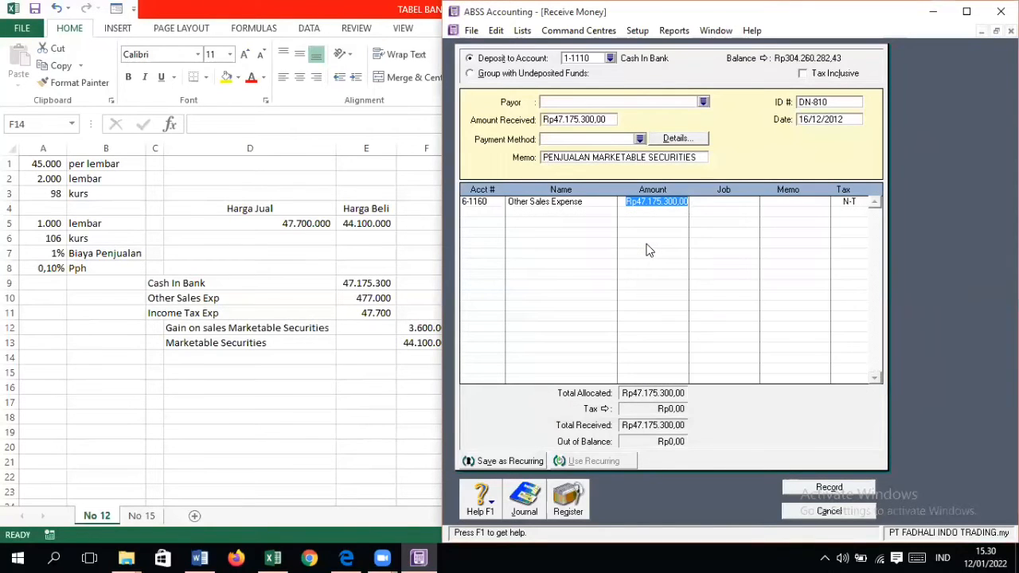
text(477)
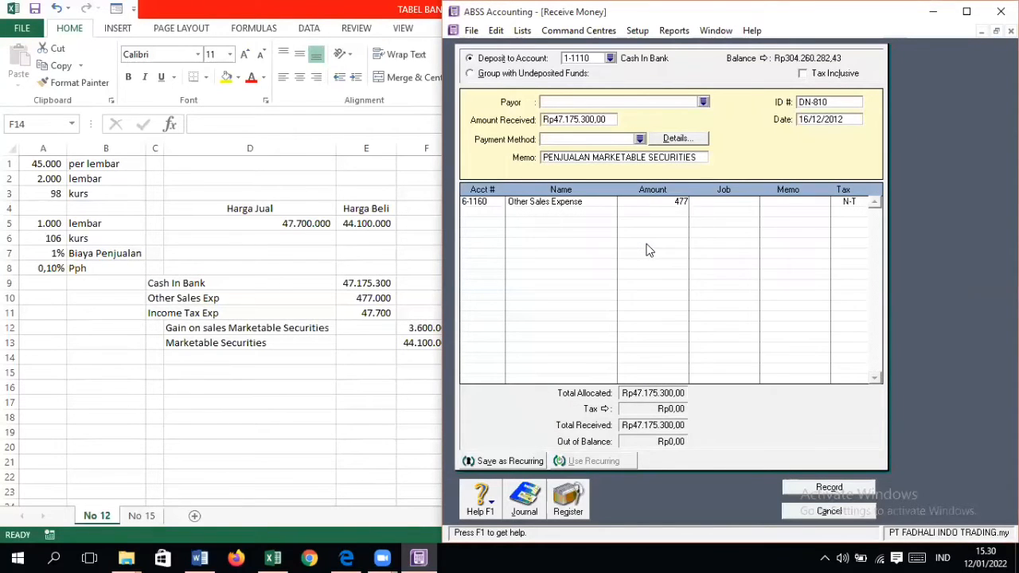
text(.000)
key(Return)
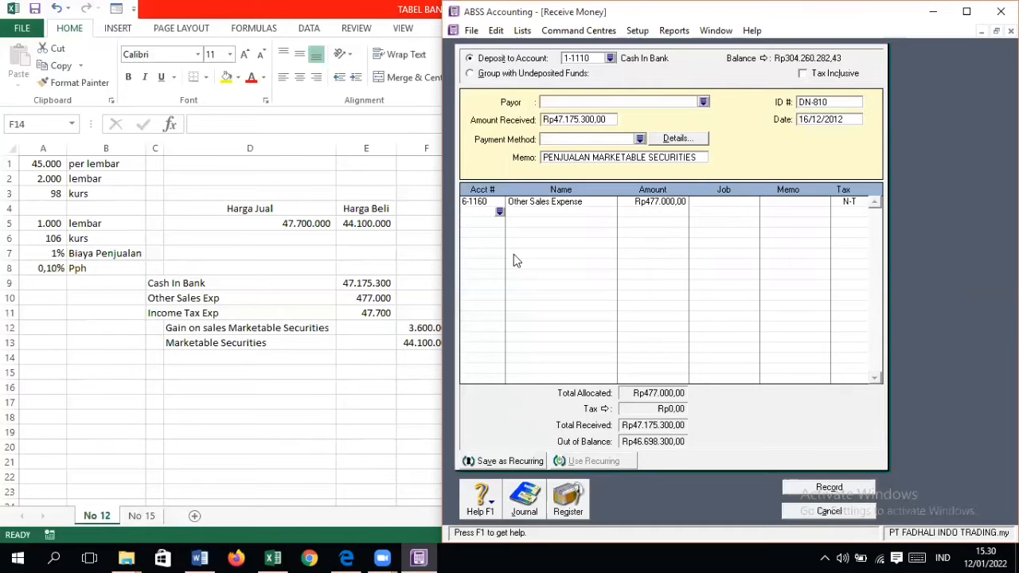
Step: Add an allocation line for account 6-2140 Income Tax Expense with an amount of Rp47.700
click(499, 212)
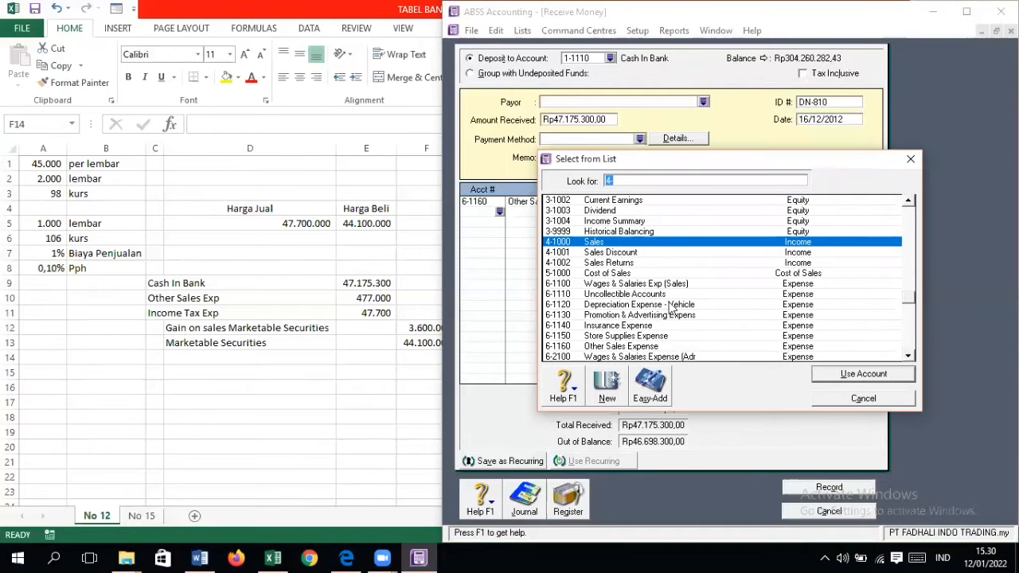
scroll(650, 285, up, 2)
scroll(653, 290, up, 3)
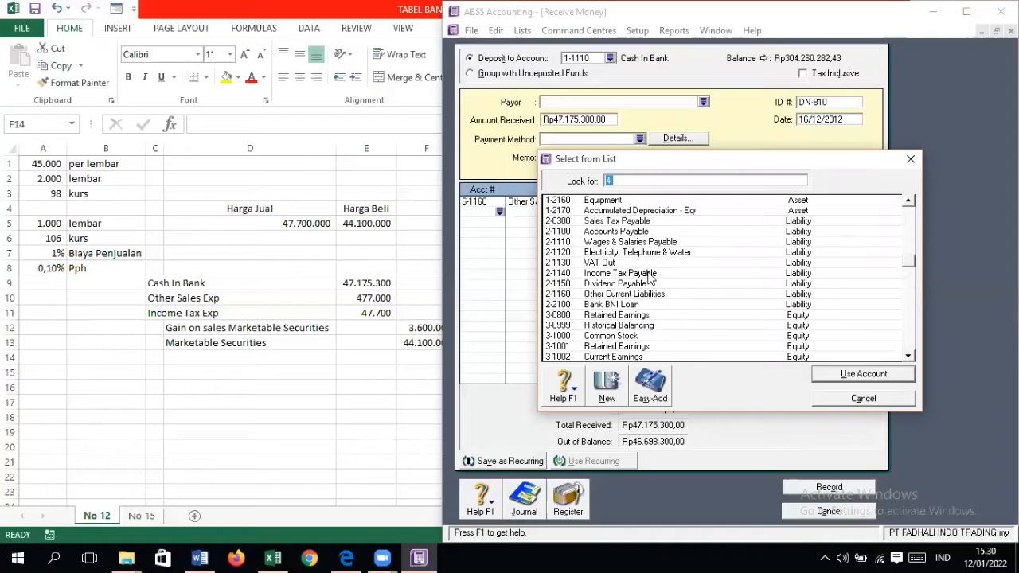
scroll(649, 279, down, 4)
scroll(649, 279, down, 3)
double_click(653, 337)
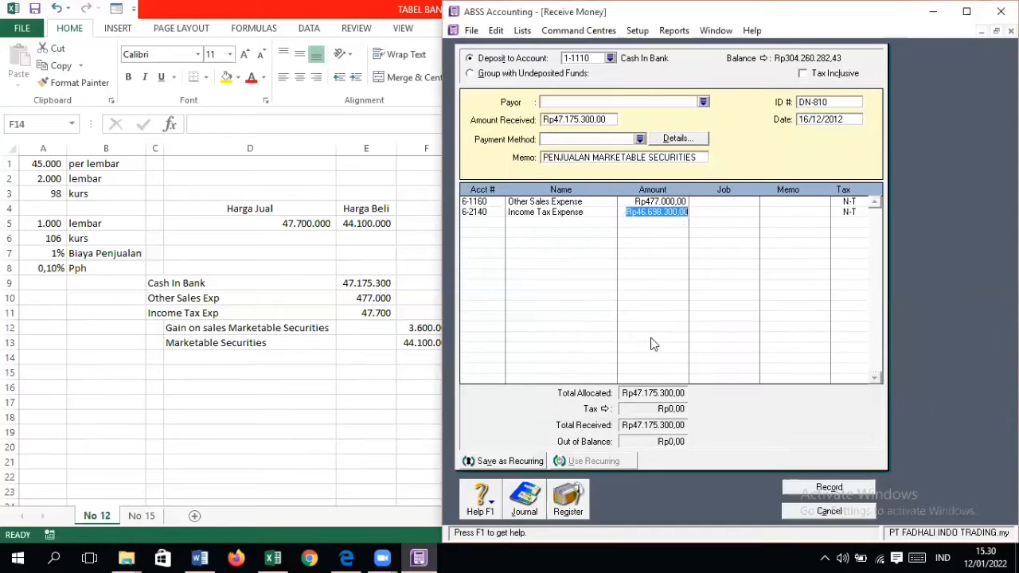
text(47.7)
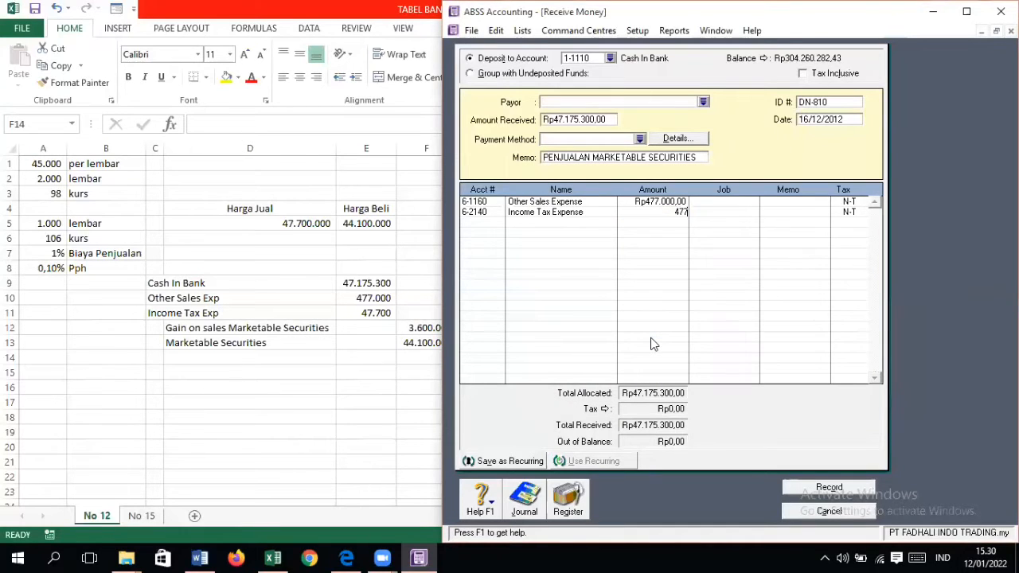
text(00)
key(Return)
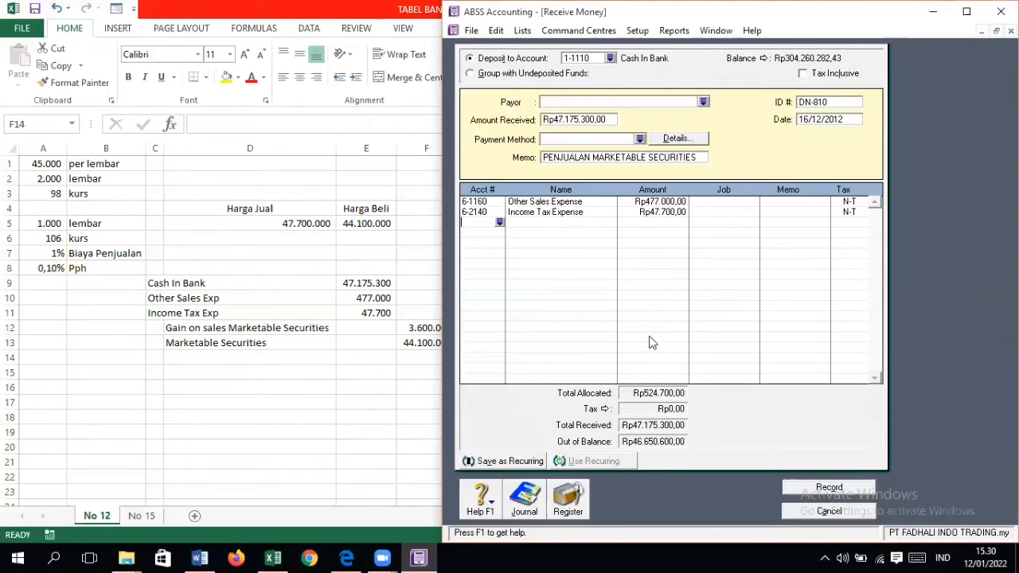
Step: Add an allocation line of Rp3.600.000 for account 8-4000, the gain on sales of marketable securities
click(499, 223)
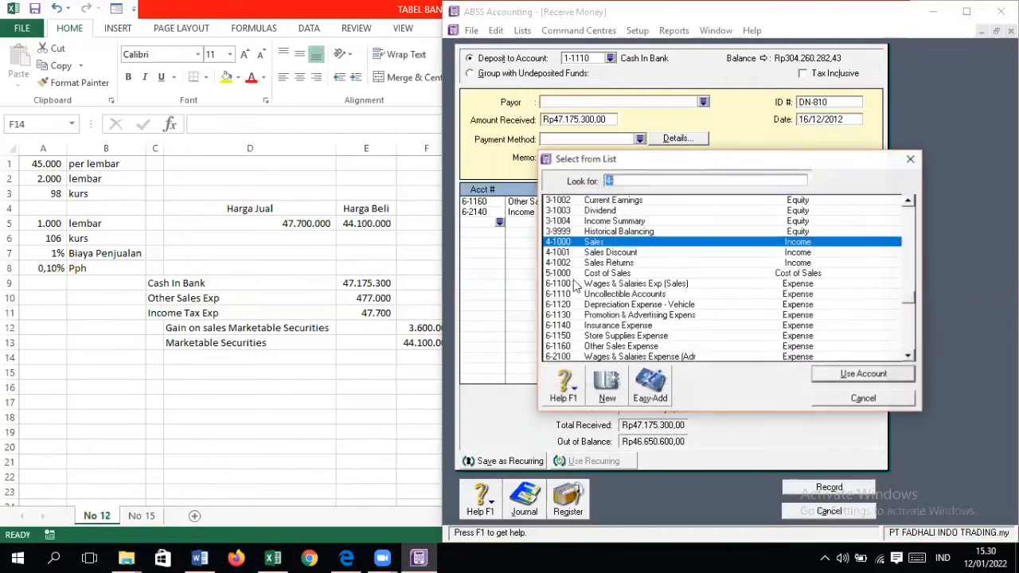
scroll(629, 304, down, 5)
scroll(629, 304, down, 2)
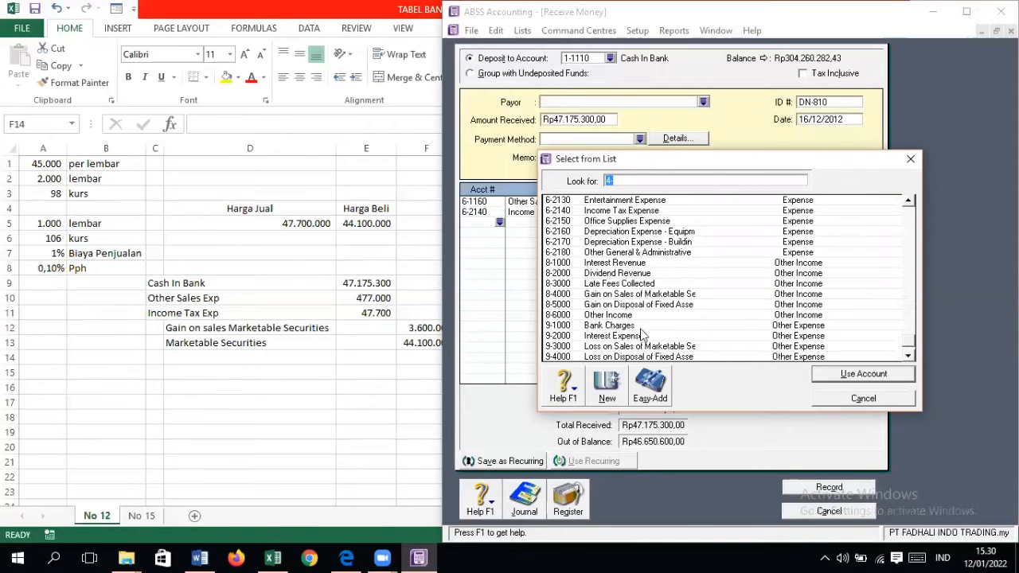
double_click(660, 295)
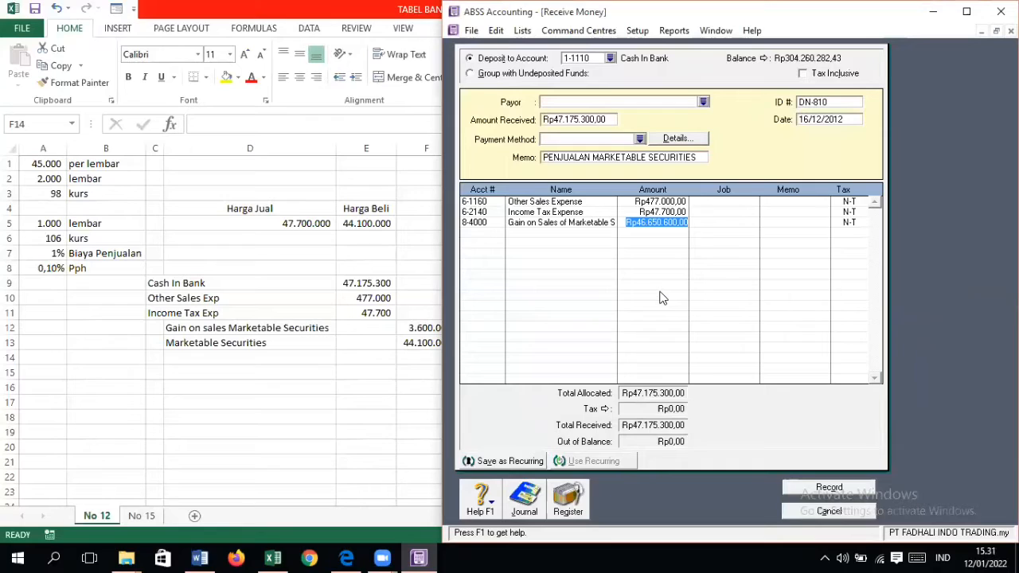
text(3600000)
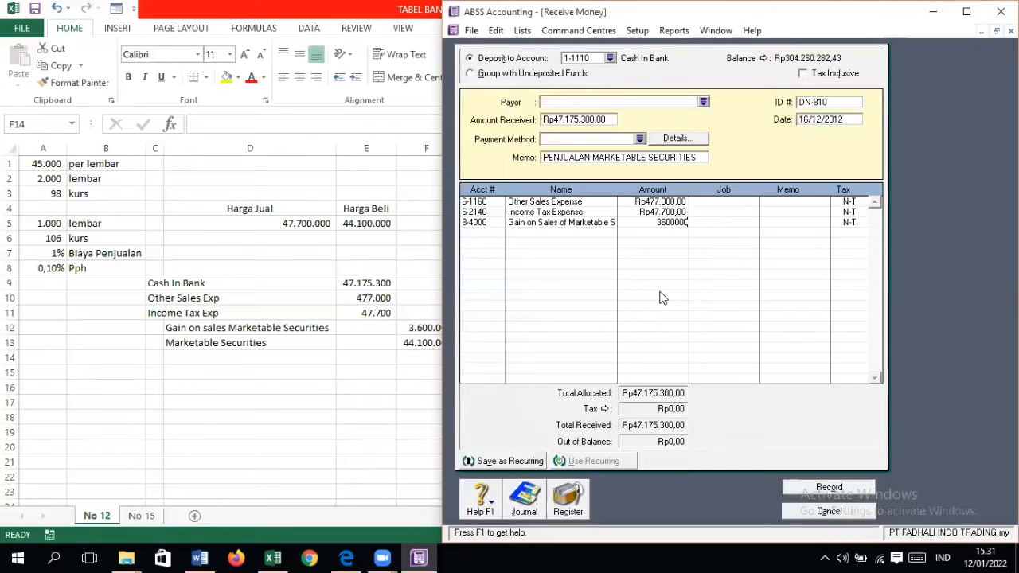
key(Return)
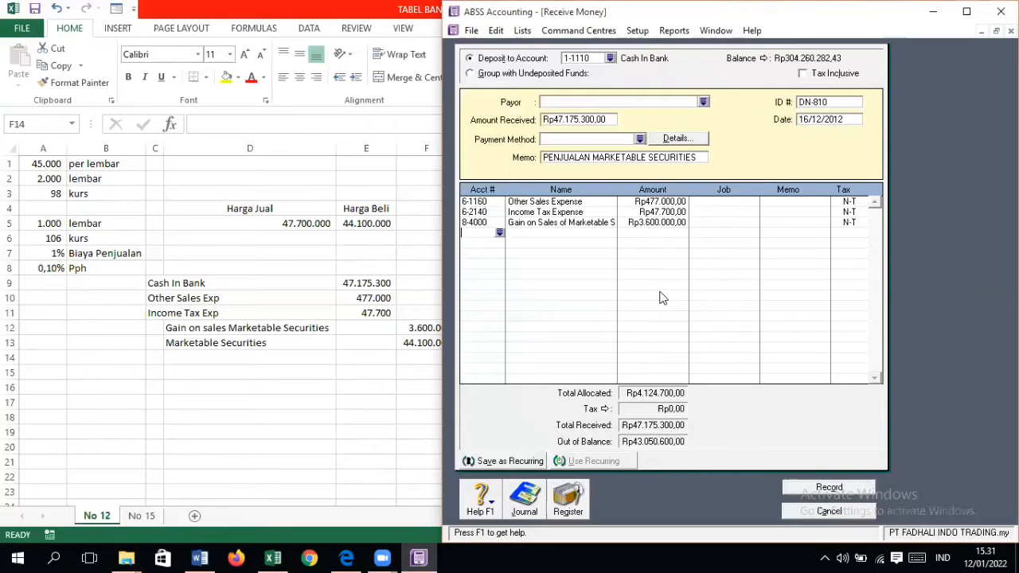
Step: Add an allocation line for account 1-1120 Marketable Securities with an amount of Rp44.100.000
click(500, 234)
scroll(665, 297, up, 5)
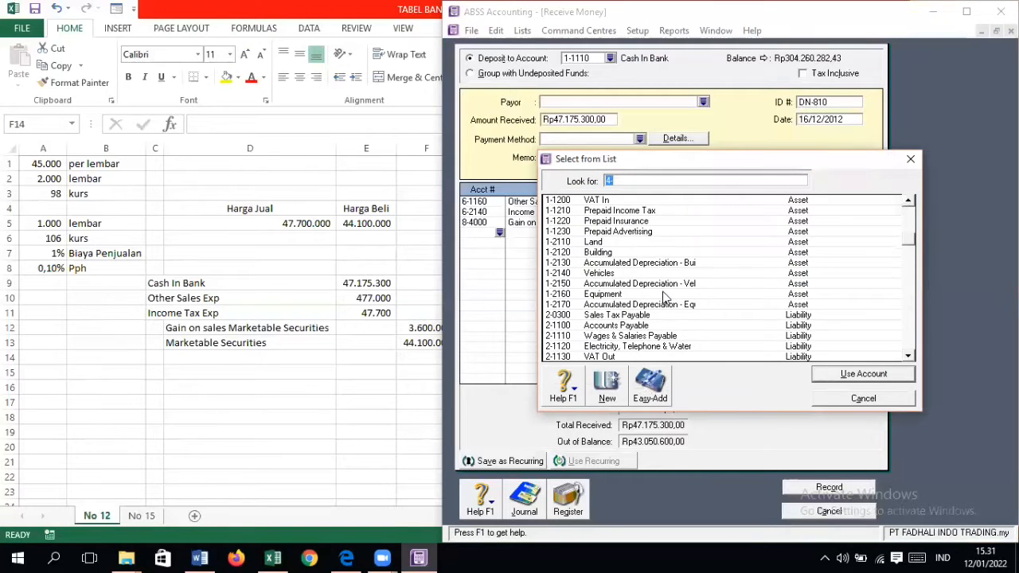
scroll(666, 296, up, 4)
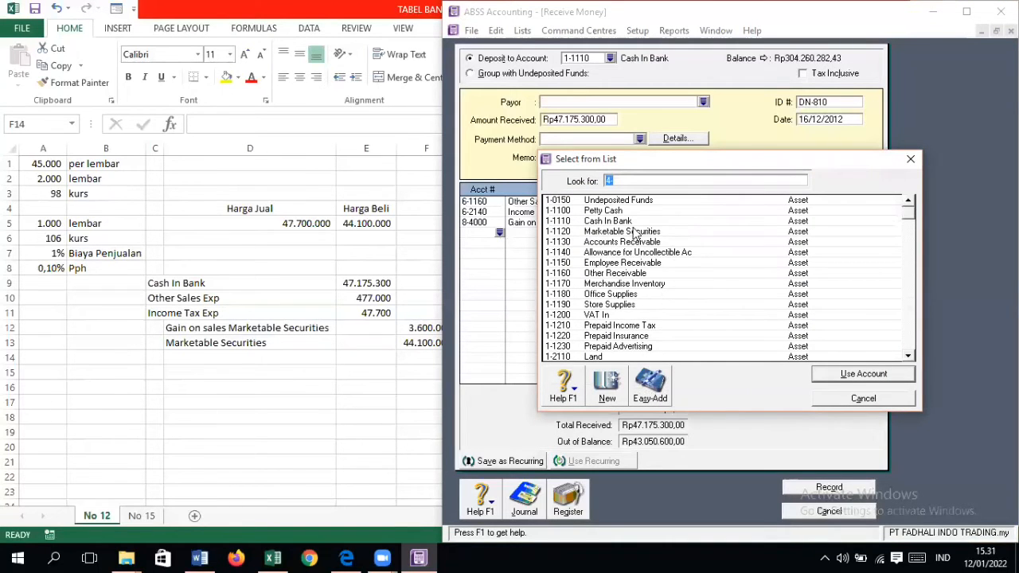
click(633, 229)
double_click(634, 231)
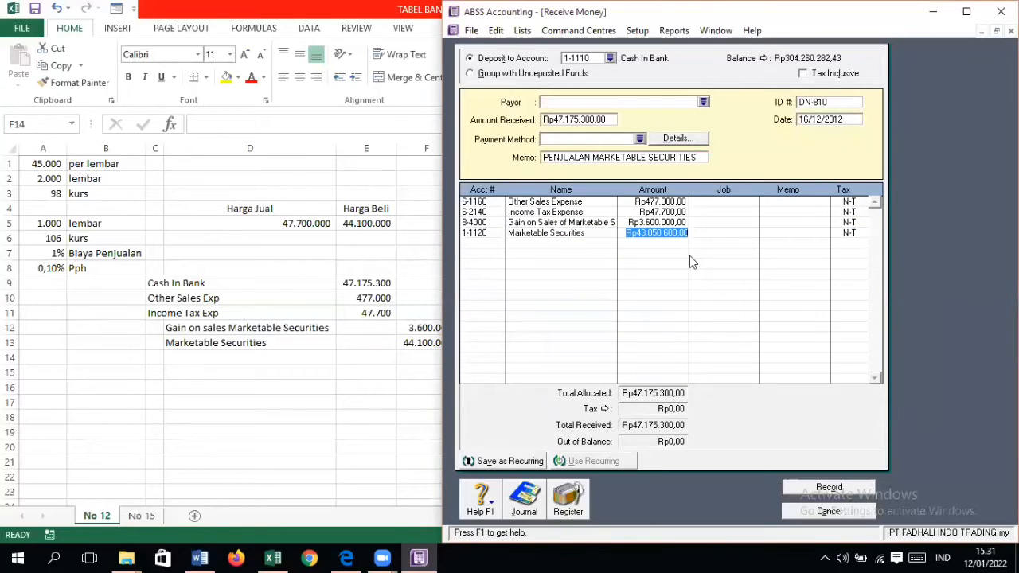
text(44.)
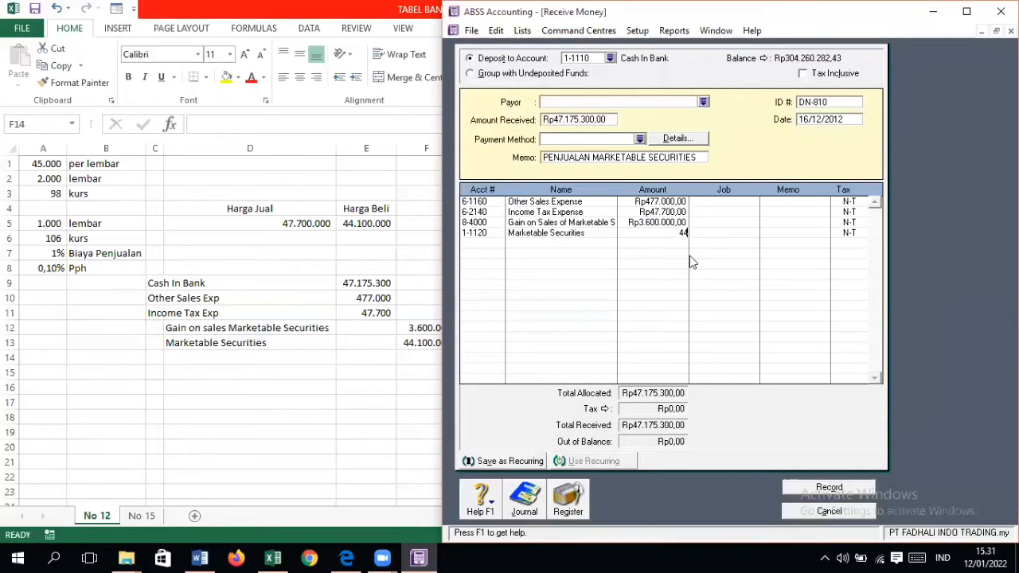
text(100.000)
key(Return)
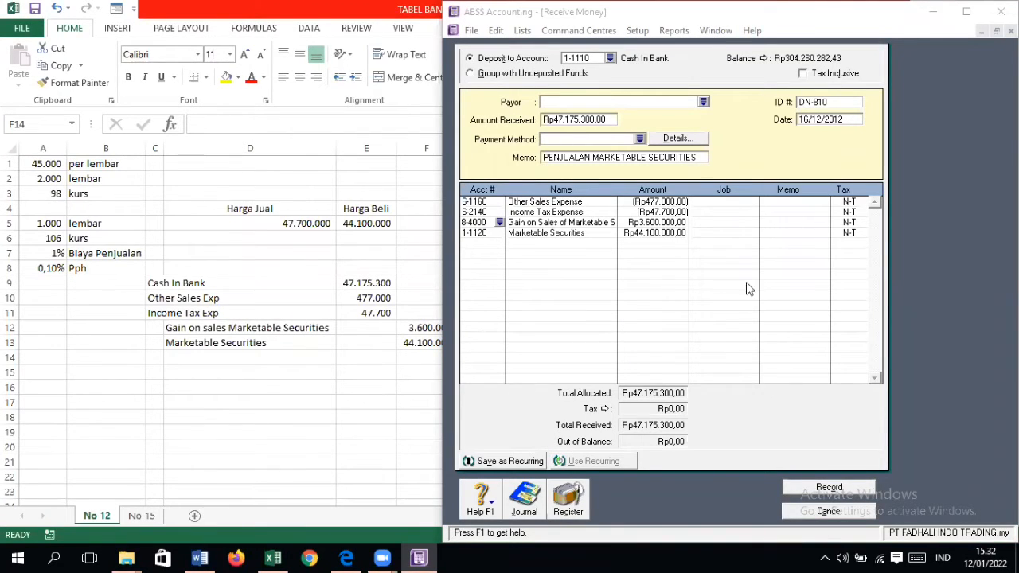
Step: Check the amounts and signs on the gain, Income Tax Expense and Other Sales Expense lines of the receipt
click(635, 223)
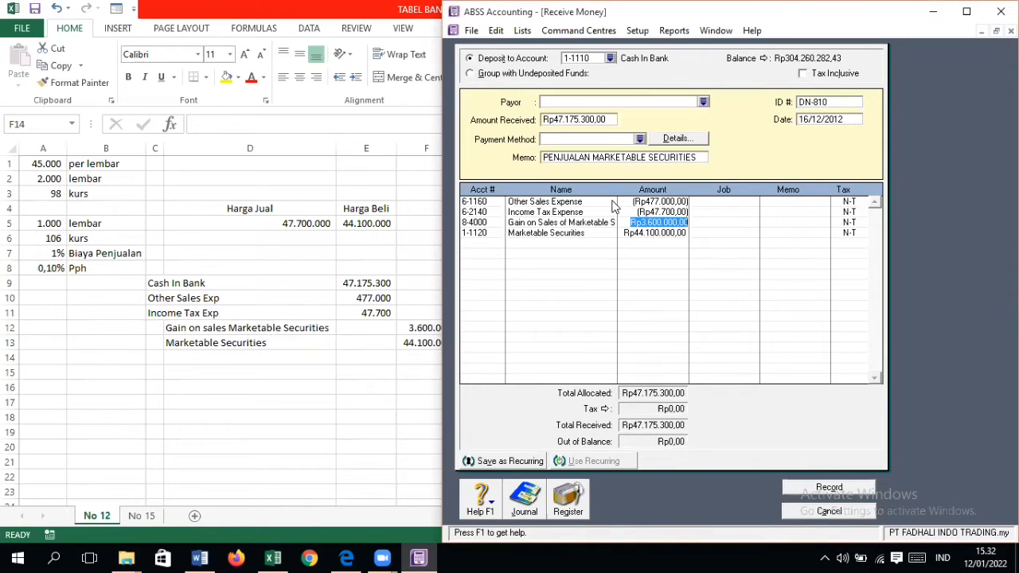
click(643, 212)
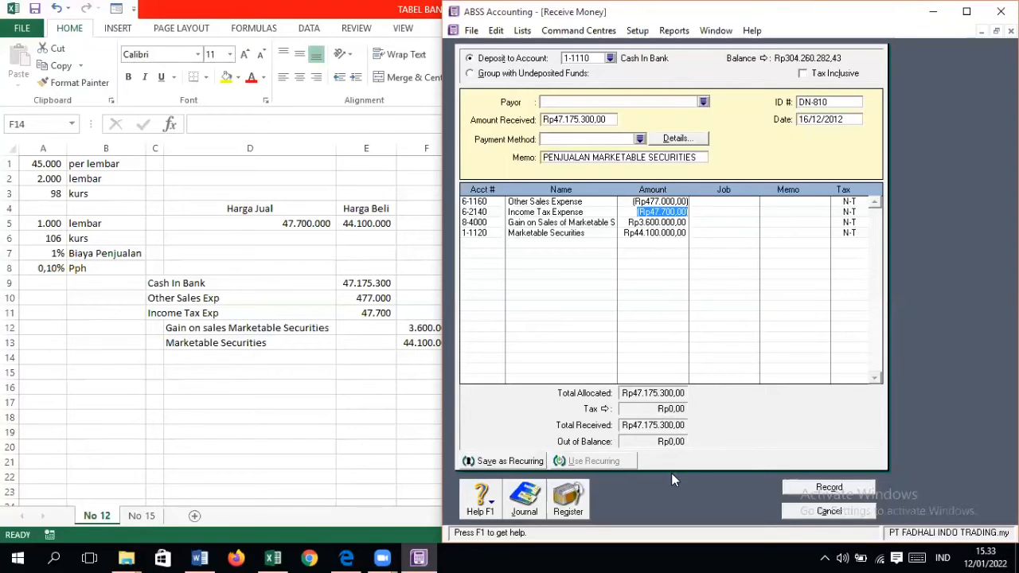
Step: Record the share-sale receipt without job numbers, bring up the source document No. 12 and close the blank receipt form
click(848, 489)
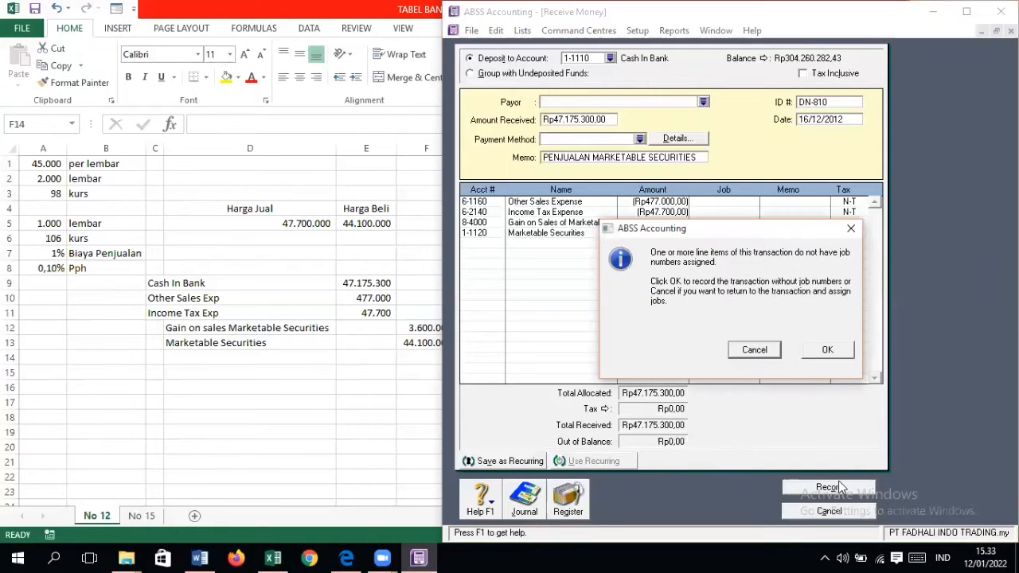
click(823, 355)
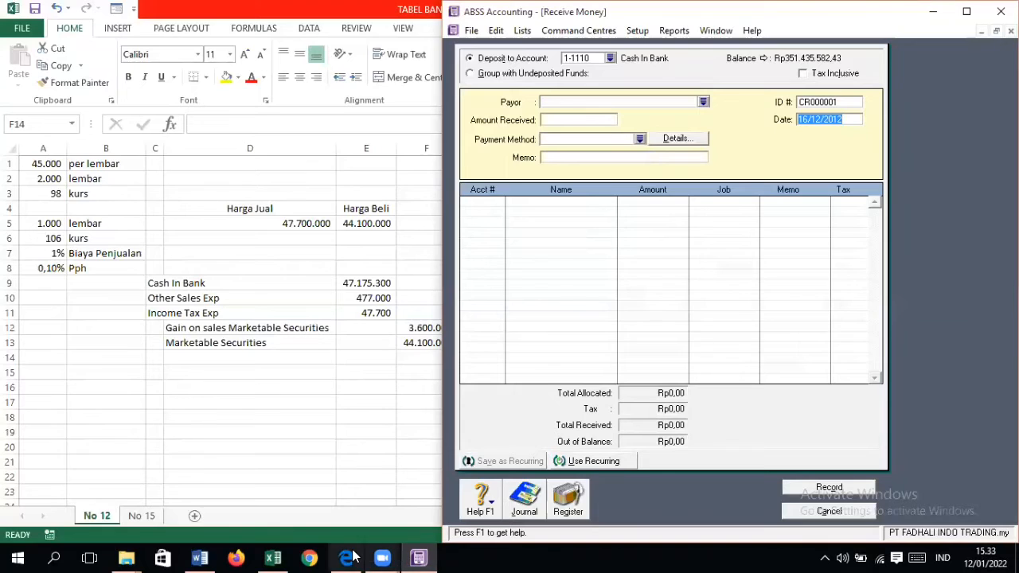
click(348, 557)
mouse_move(382, 556)
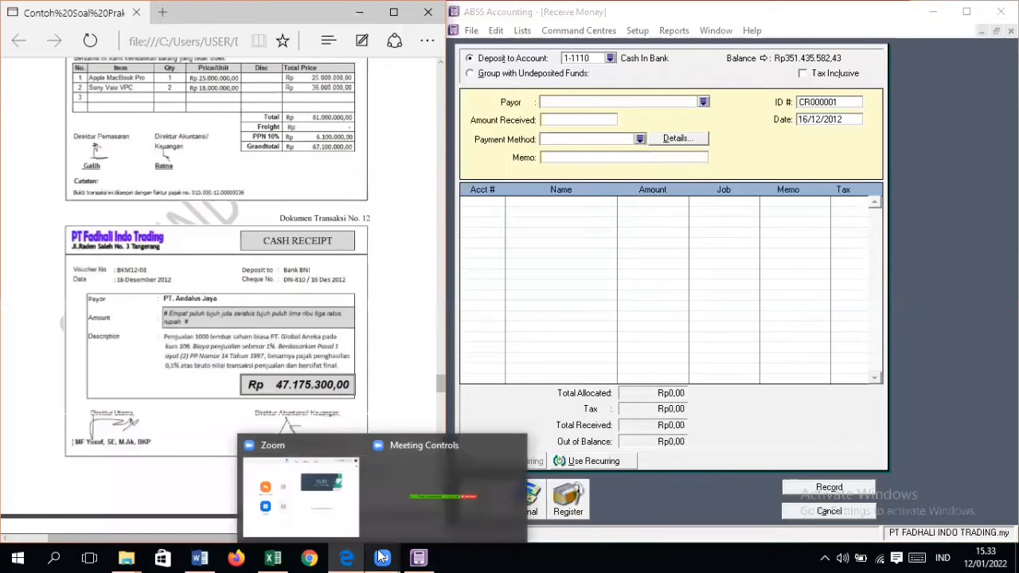
click(829, 511)
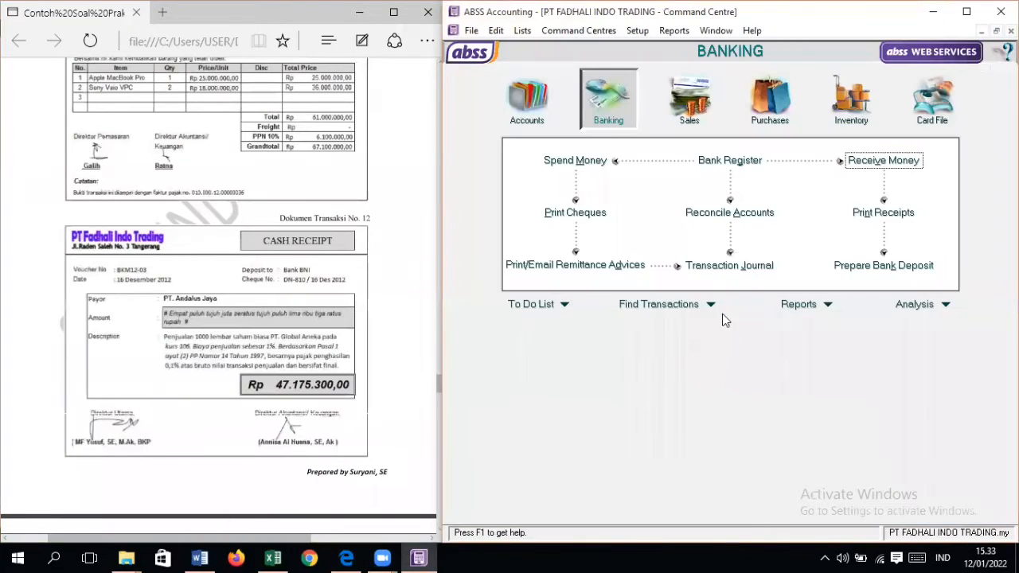
Step: Display all transaction journal entries dated 01/12/2012 to 31/12/2012 and find the marketable securities sale
click(736, 266)
click(836, 50)
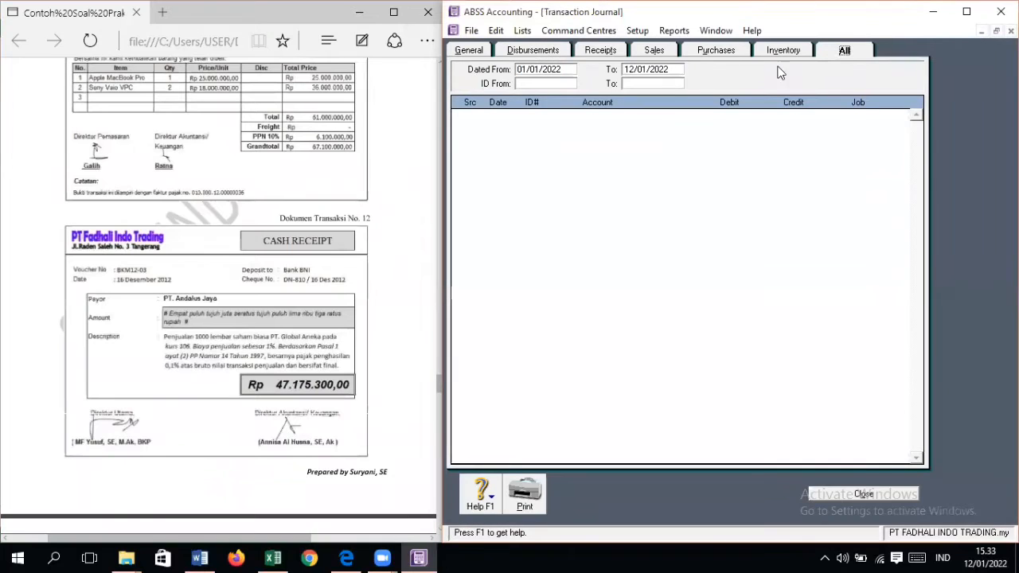
click(571, 70)
text(01)
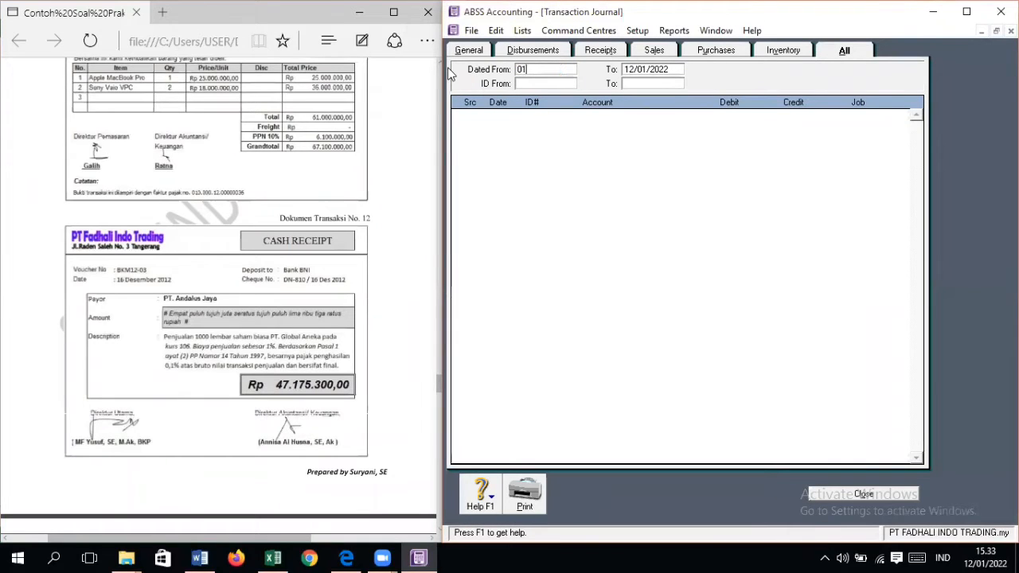
text(/12/2012)
key(Tab)
text(31/12/20)
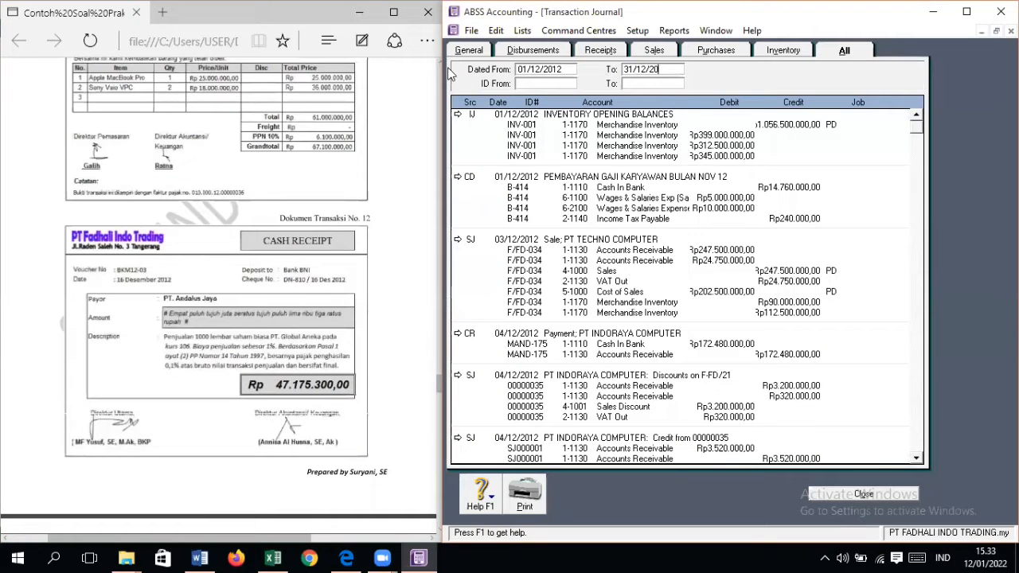
key(Tab)
scroll(541, 358, down, 20)
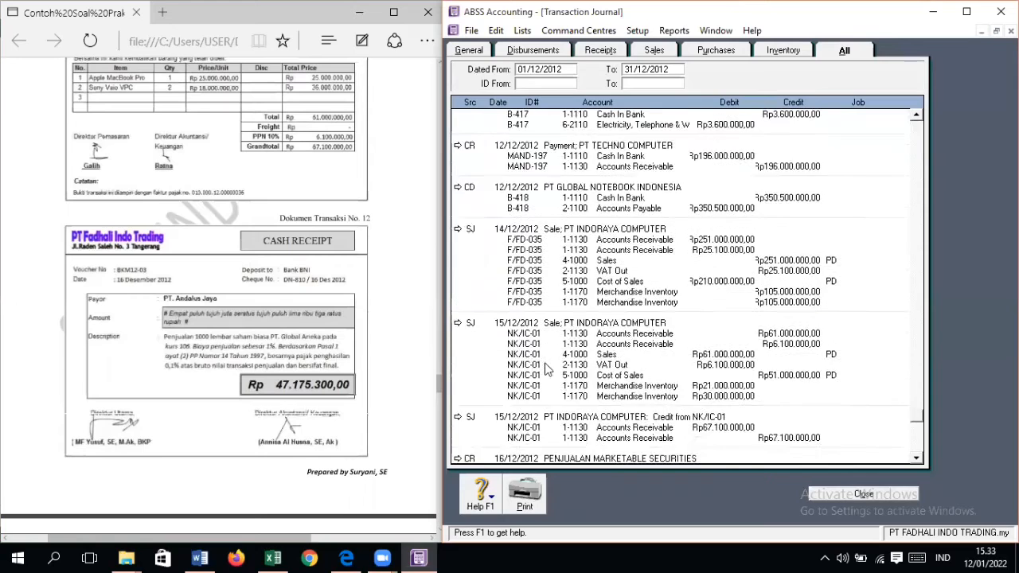
Step: Open the recorded receipt DN-810 and append "(PT ANDALUS JAYA)" to its memo
click(458, 395)
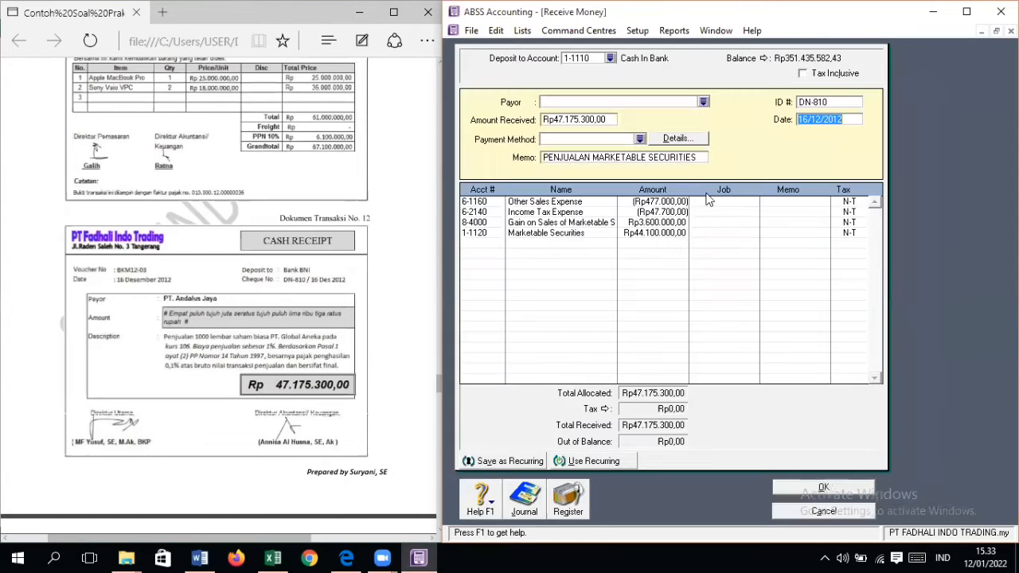
click(703, 103)
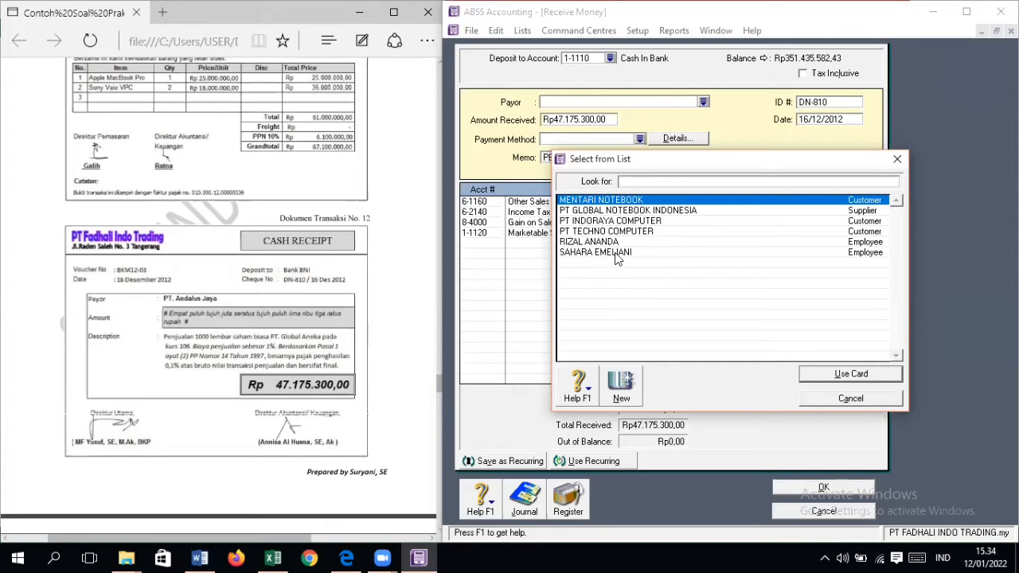
click(851, 398)
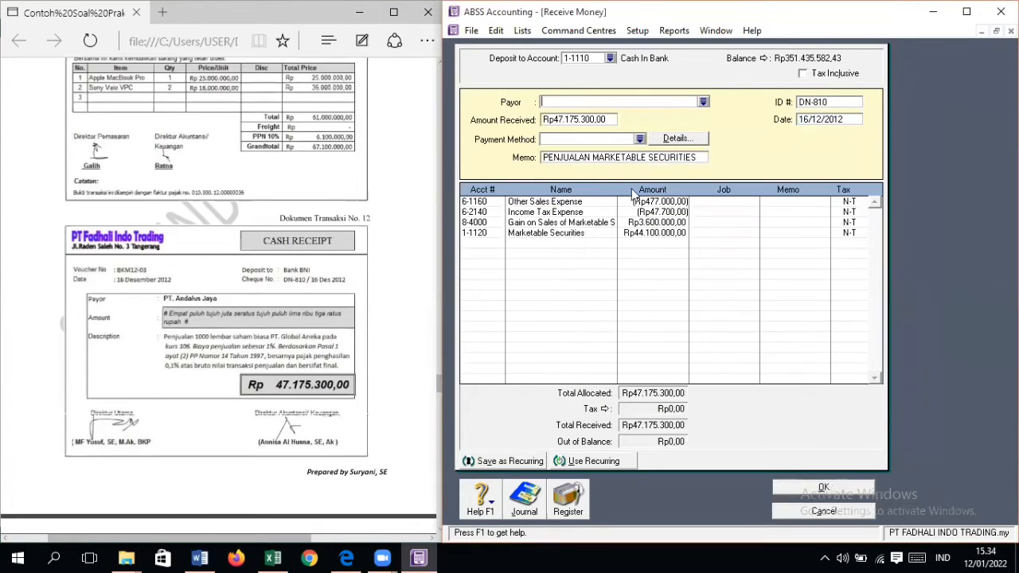
click(701, 158)
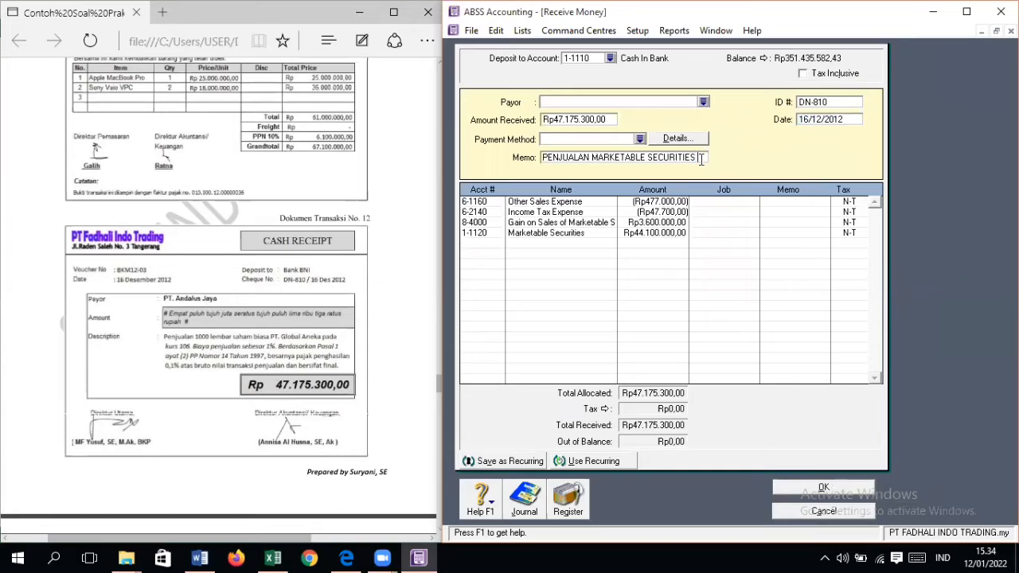
text((PT AND)
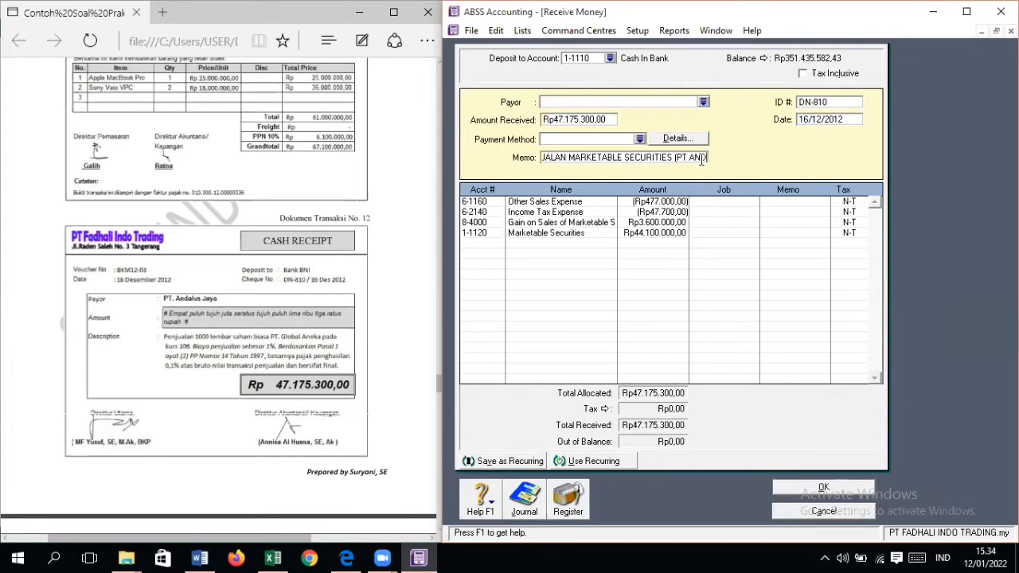
text(ALUS JAYA))
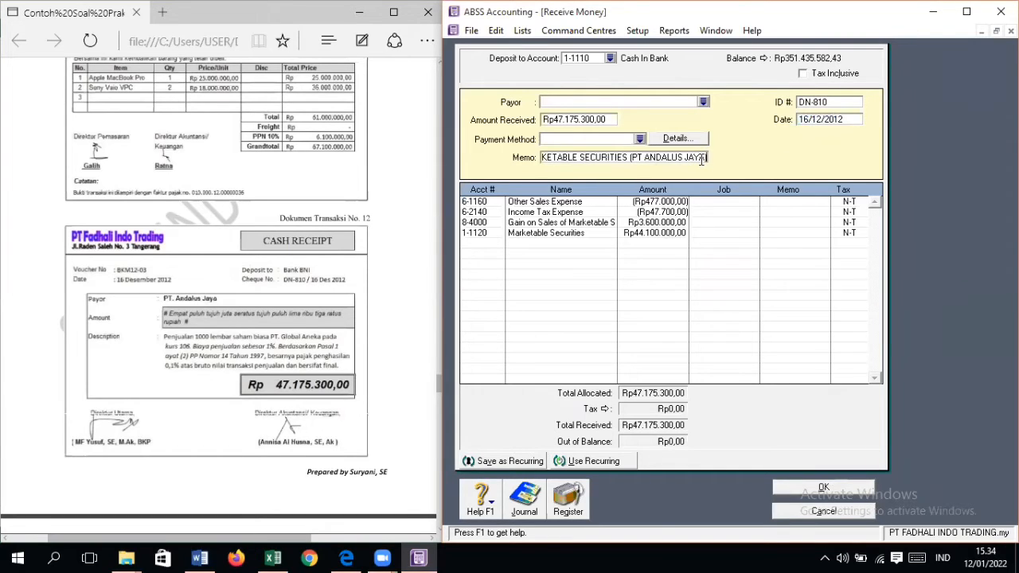
click(703, 103)
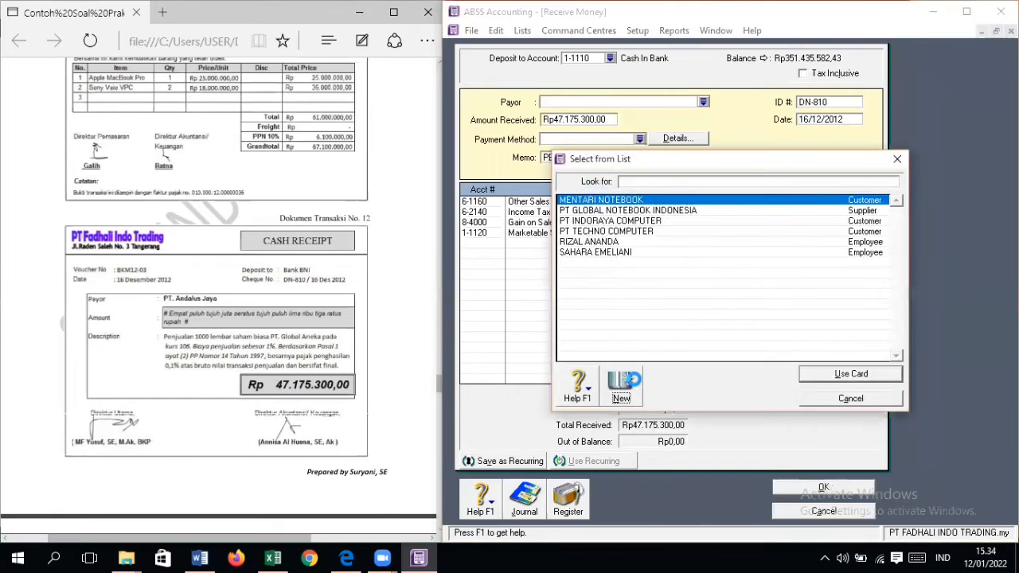
click(633, 384)
click(580, 95)
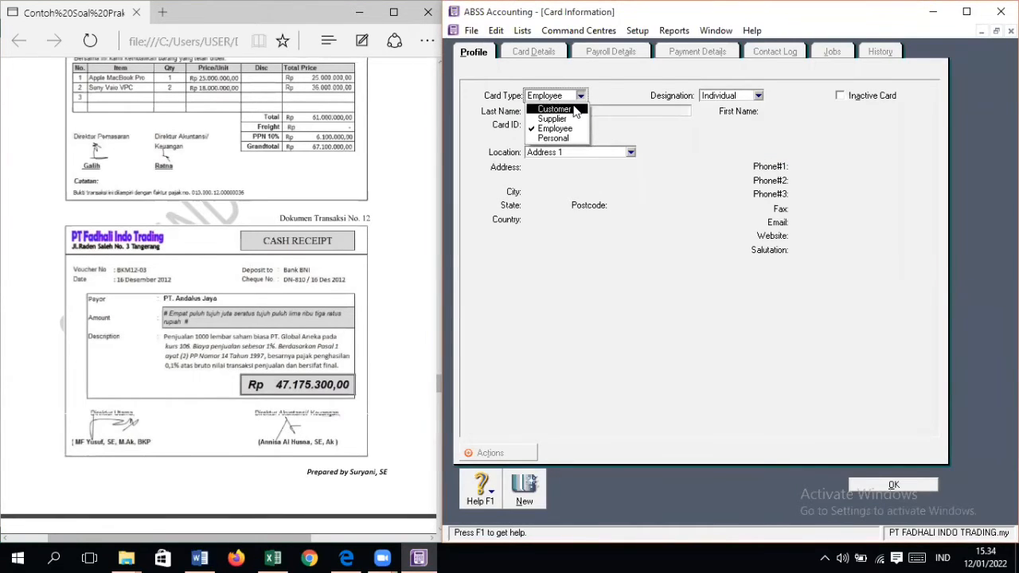
click(927, 486)
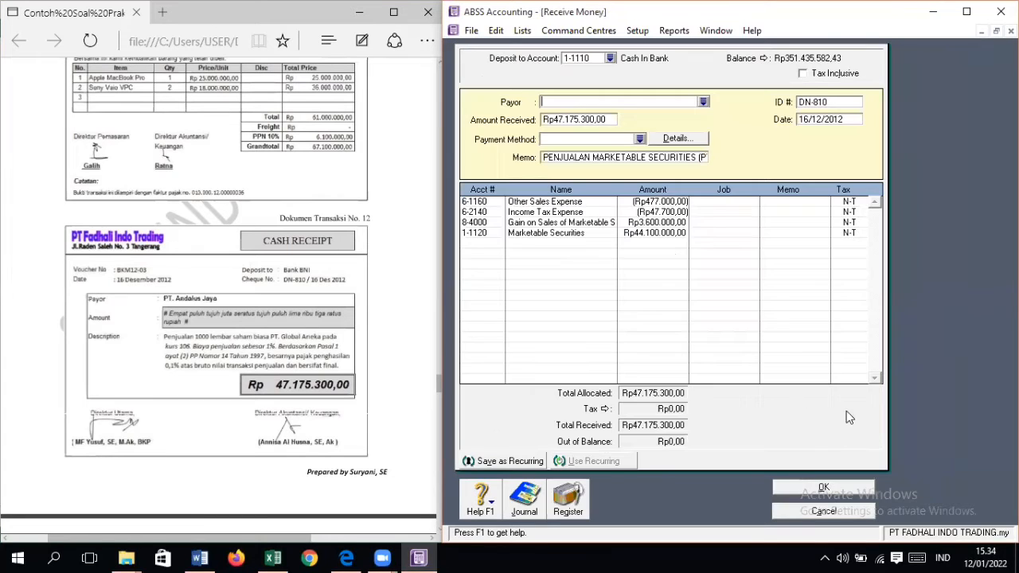
Step: Save the edited receipt DN-810 without assigning job numbers
click(701, 158)
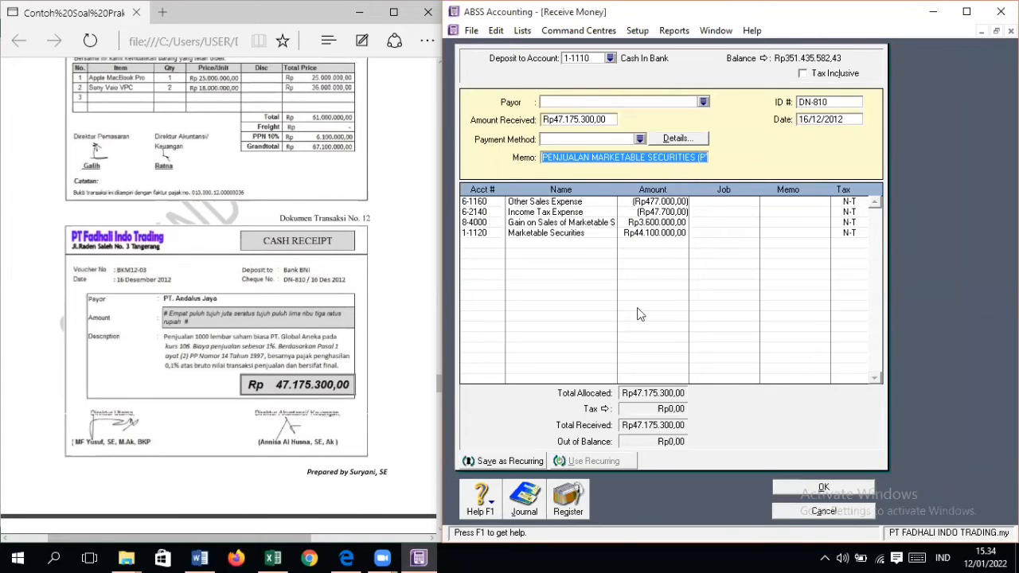
click(824, 488)
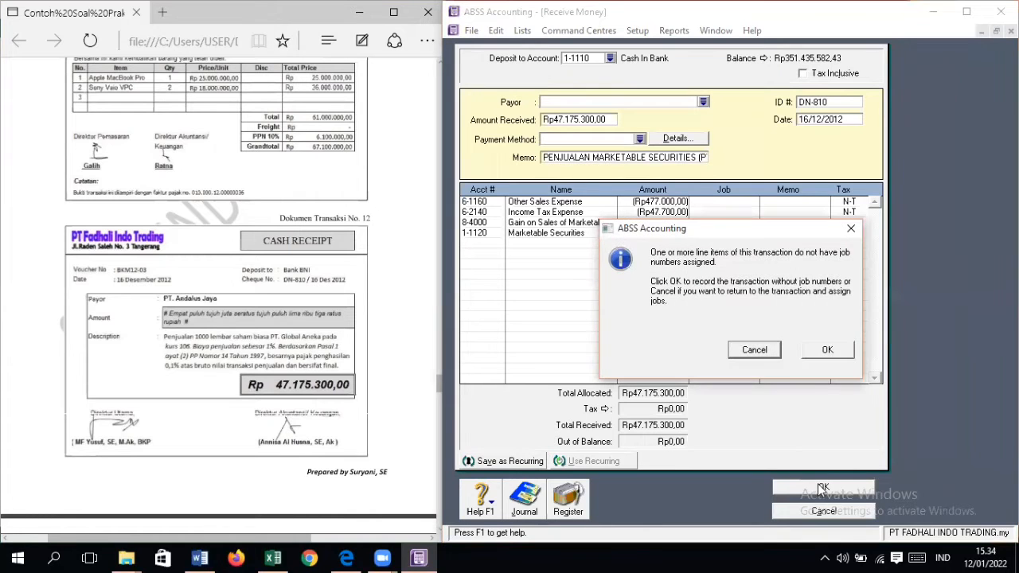
click(830, 348)
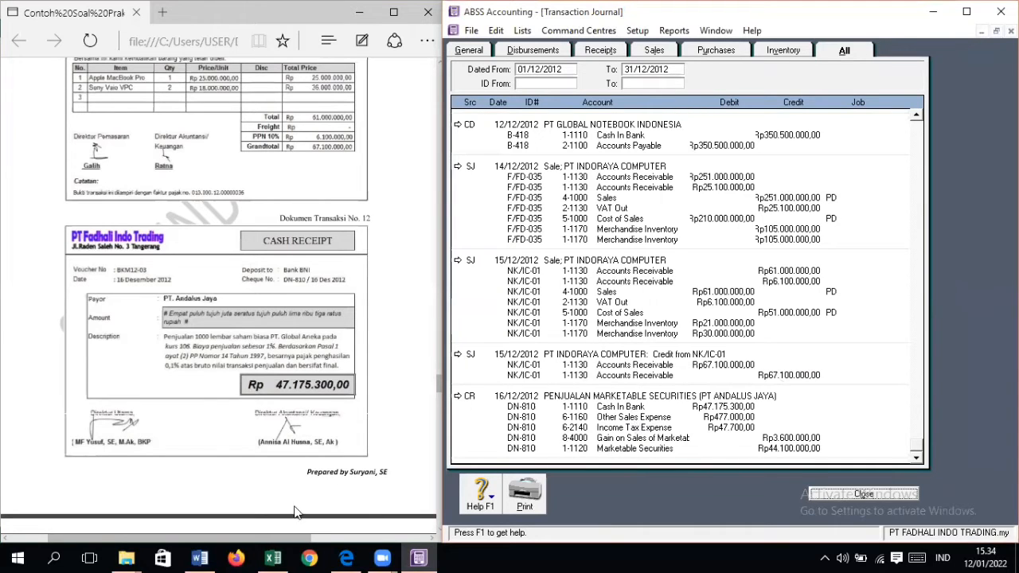
Step: Compare the DN-810 journal entry's accounts and amounts with the No 12 worksheet in Excel, and close the journal
click(273, 558)
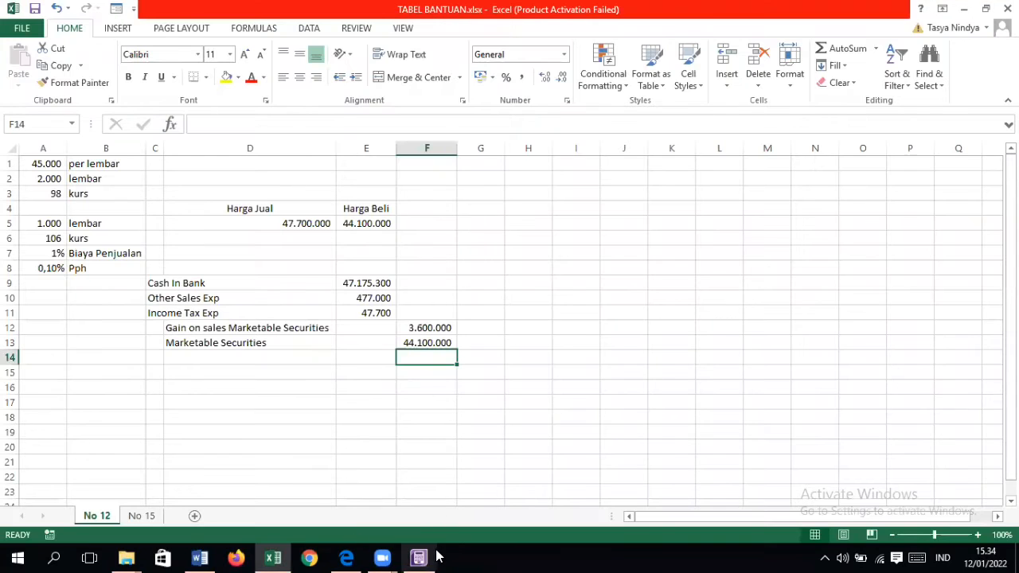
click(428, 557)
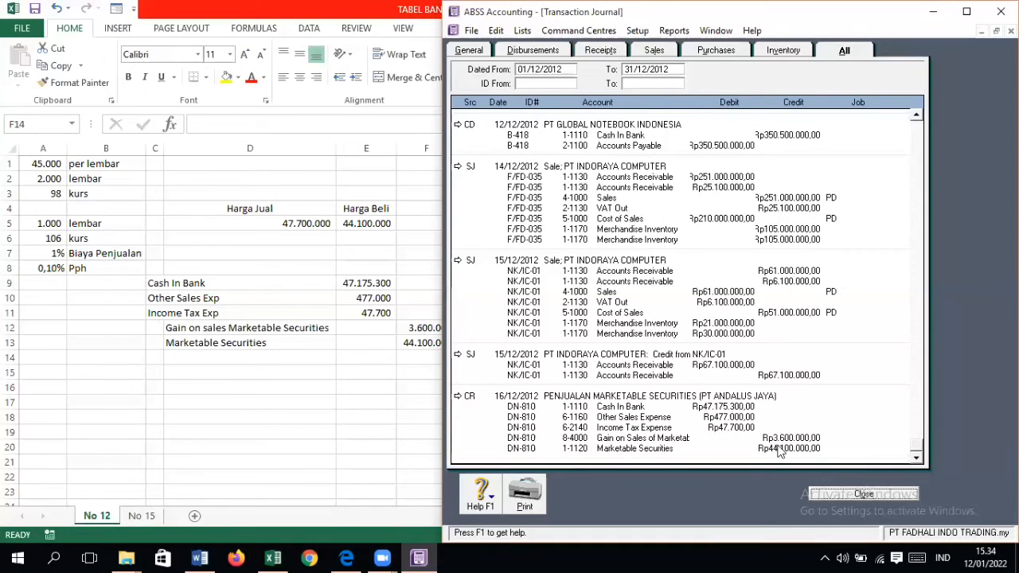
click(848, 495)
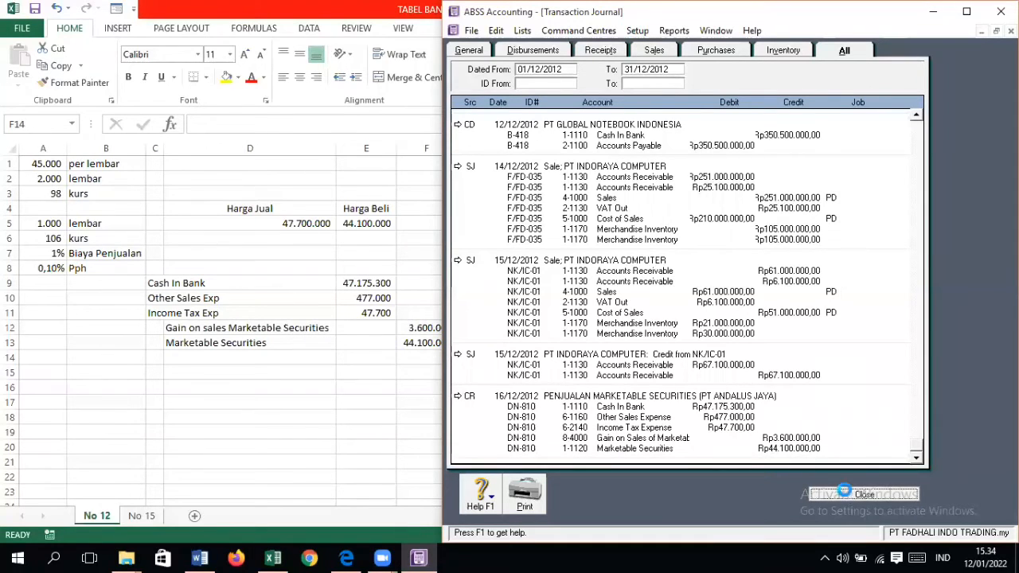
Step: Consult document No. 13 in the PDF and start a Spend Money transaction paid from account 1-1110 Cash In Bank
click(347, 559)
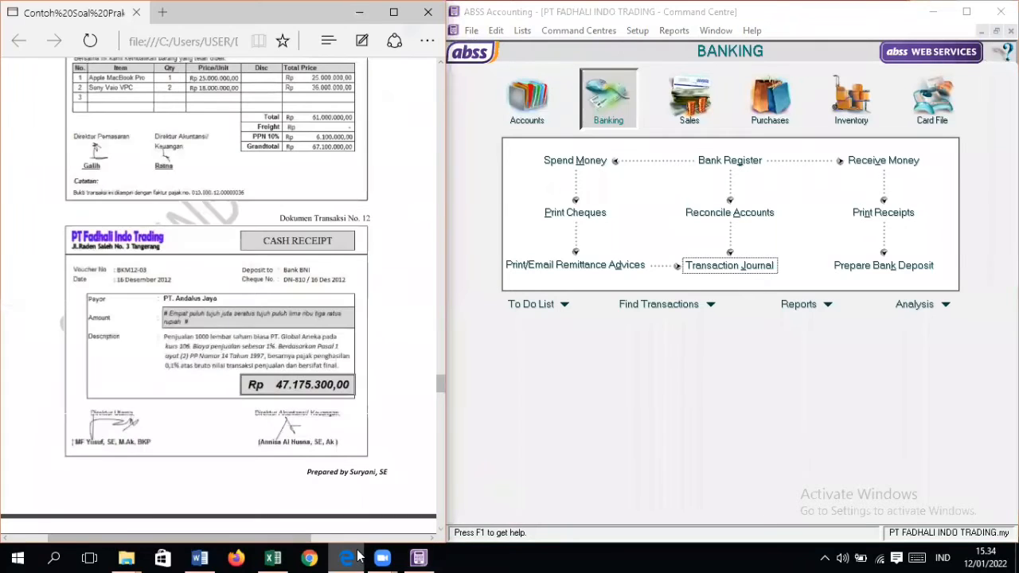
scroll(333, 426, down, 10)
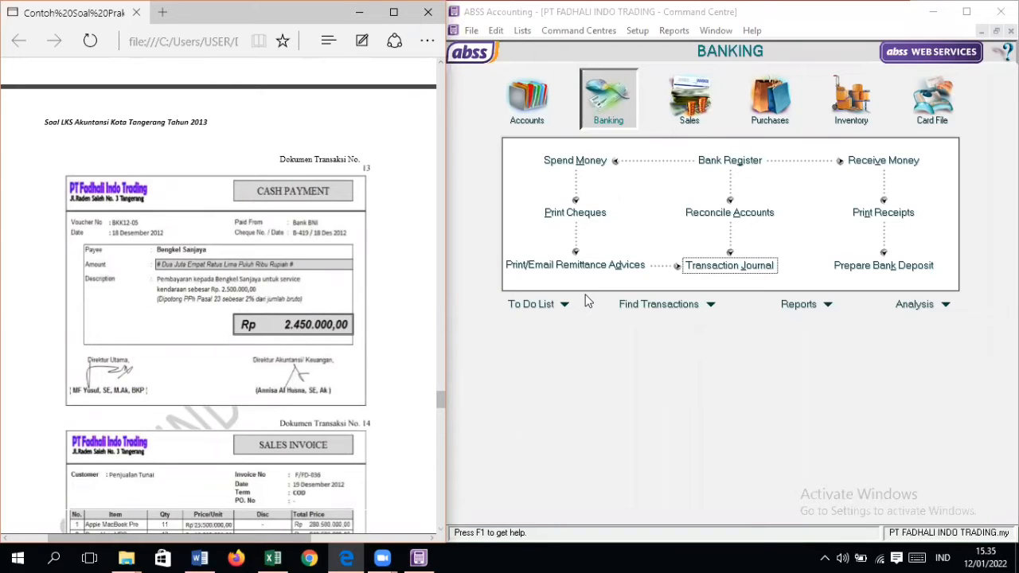
click(593, 158)
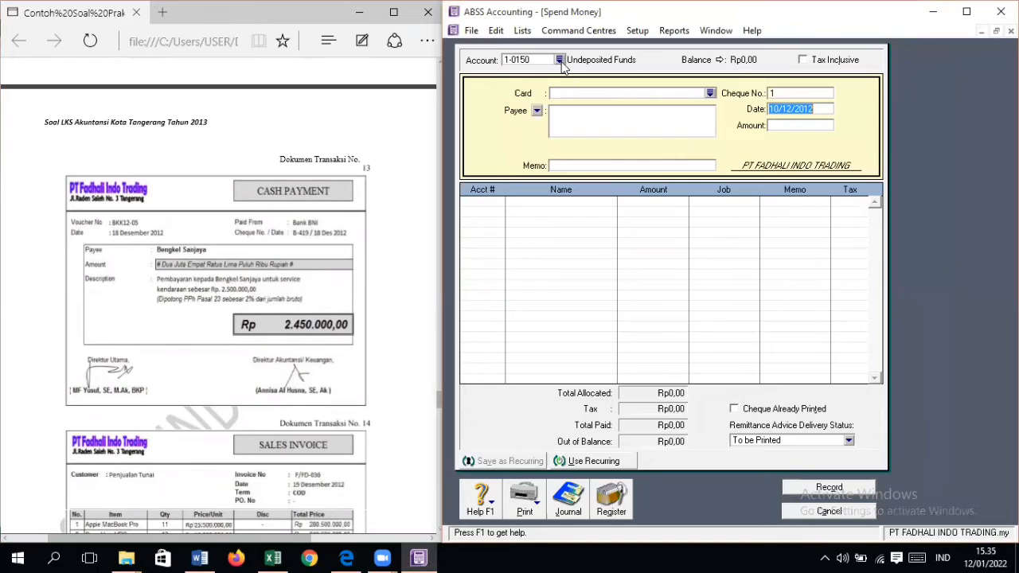
click(560, 60)
double_click(640, 216)
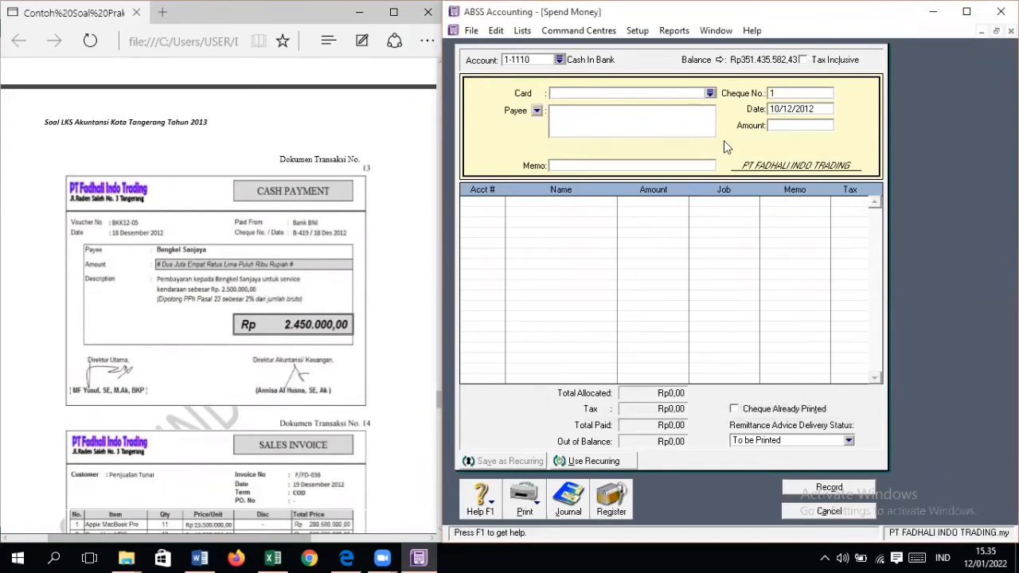
Step: Set the payment's cheque number to B-419, its date to 18/12/2012 and its amount to Rp2.450.000
click(787, 92)
text(B-419)
key(Tab)
text(18/12/2012)
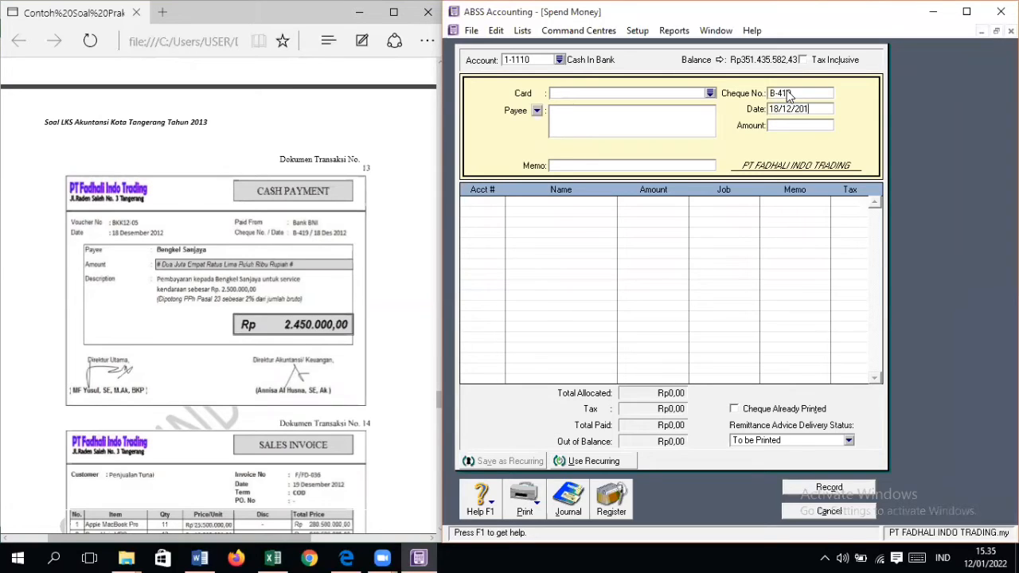
key(Tab)
text(2.450.)
text(000)
key(Tab)
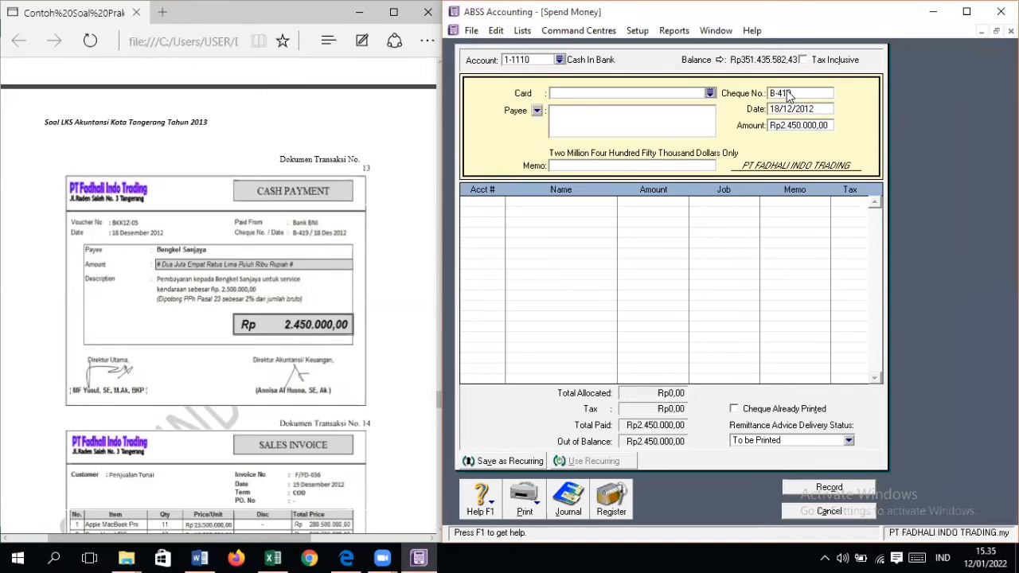
Step: Enter the payment memo "PEMBAYARAM SERVICE KEPADA BENGKEL SANJAYA"
key(Tab)
text(PEMBAYARAM SERVICE E)
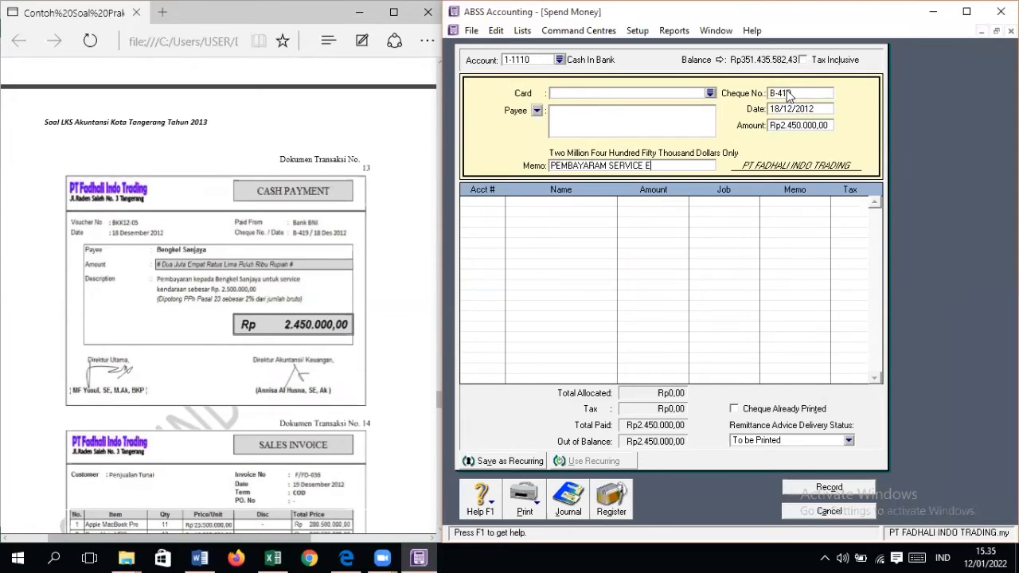
text(KEPADA BENGKEL SANJAYA)
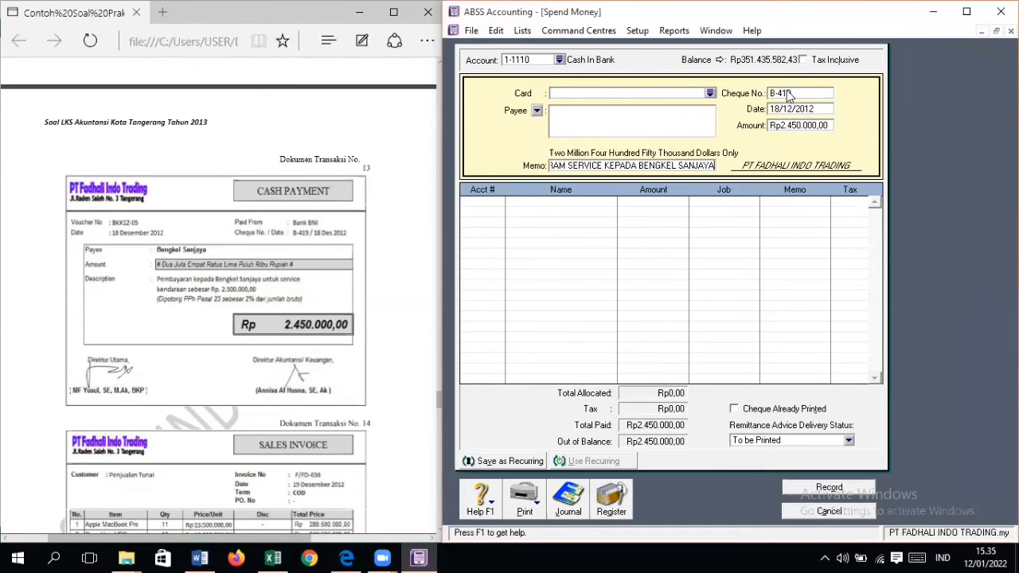
Step: Allocate the payment's first line to account 6-2120 Repairs & Maintenance Expense
key(Tab)
text(6-)
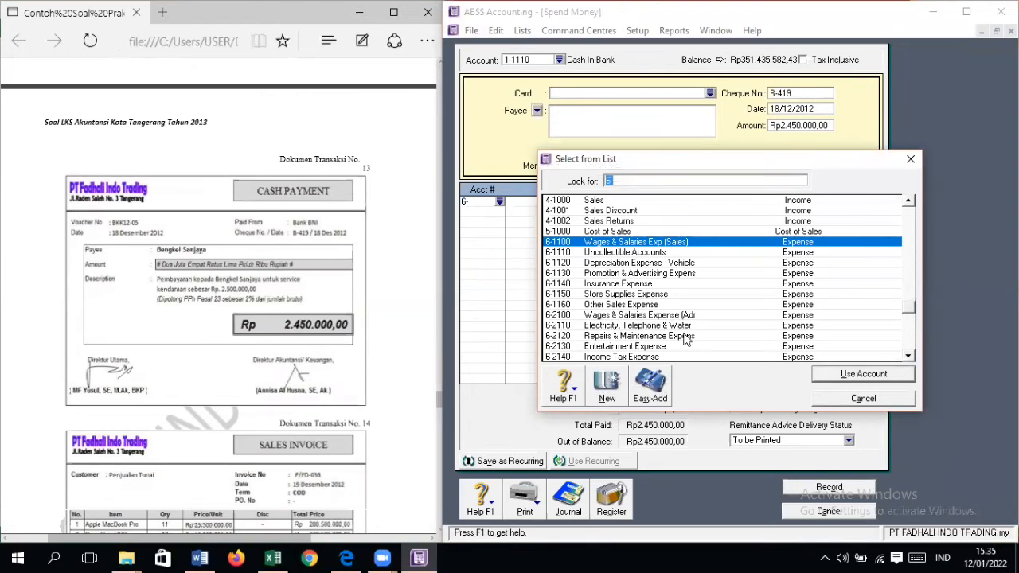
scroll(686, 340, up, 8)
scroll(686, 341, up, 1)
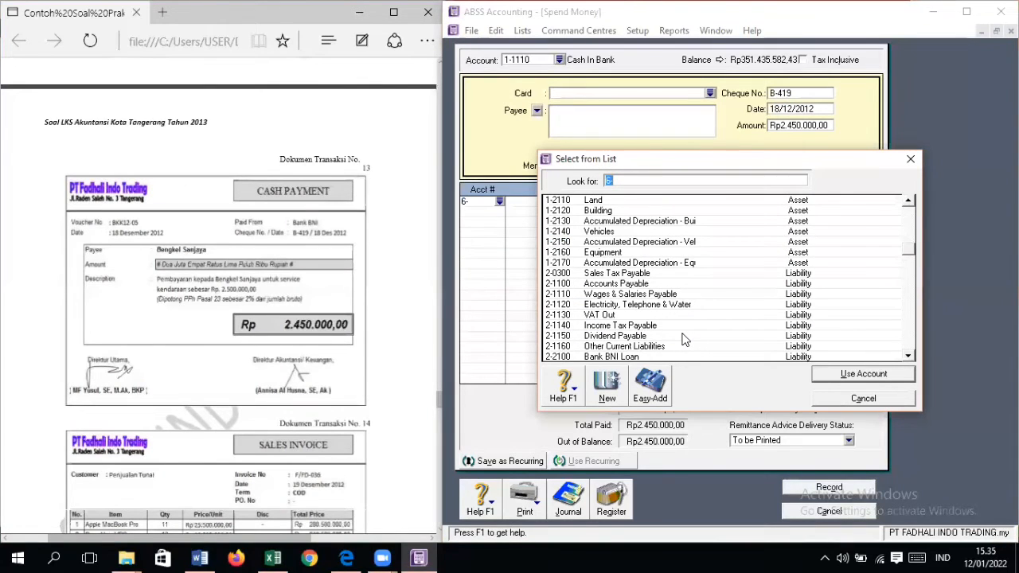
scroll(683, 341, down, 8)
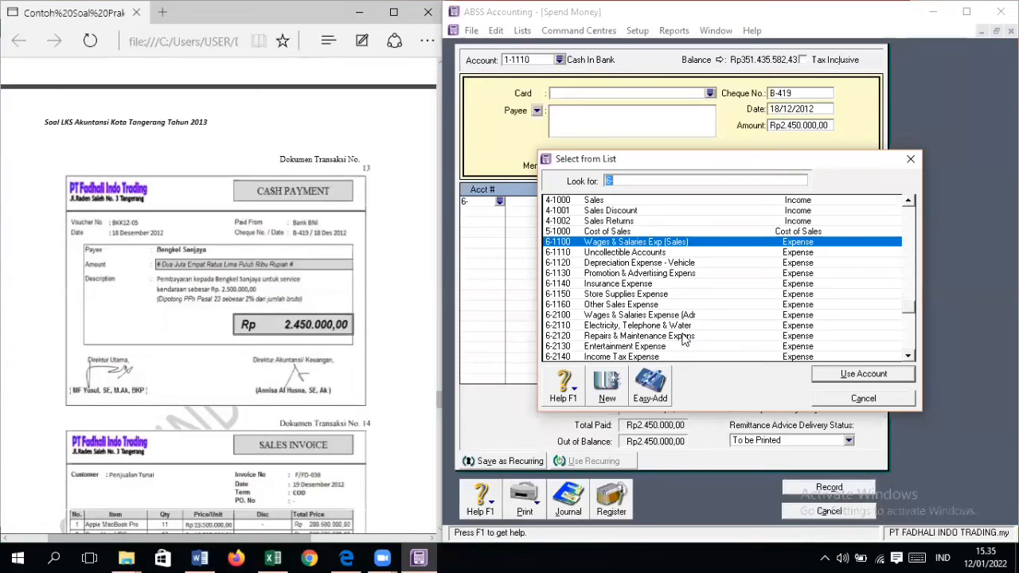
scroll(682, 338, down, 1)
click(669, 306)
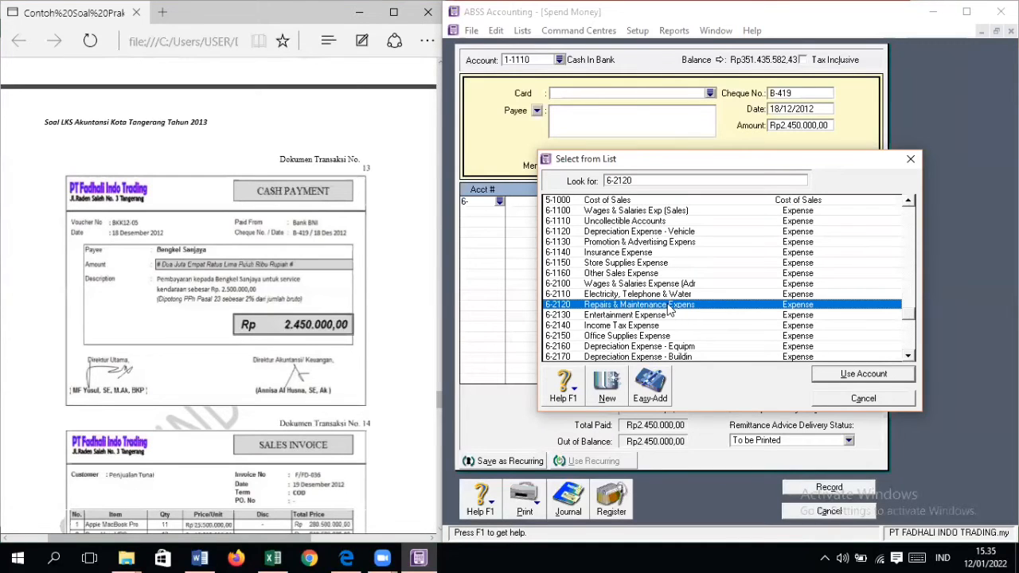
double_click(669, 309)
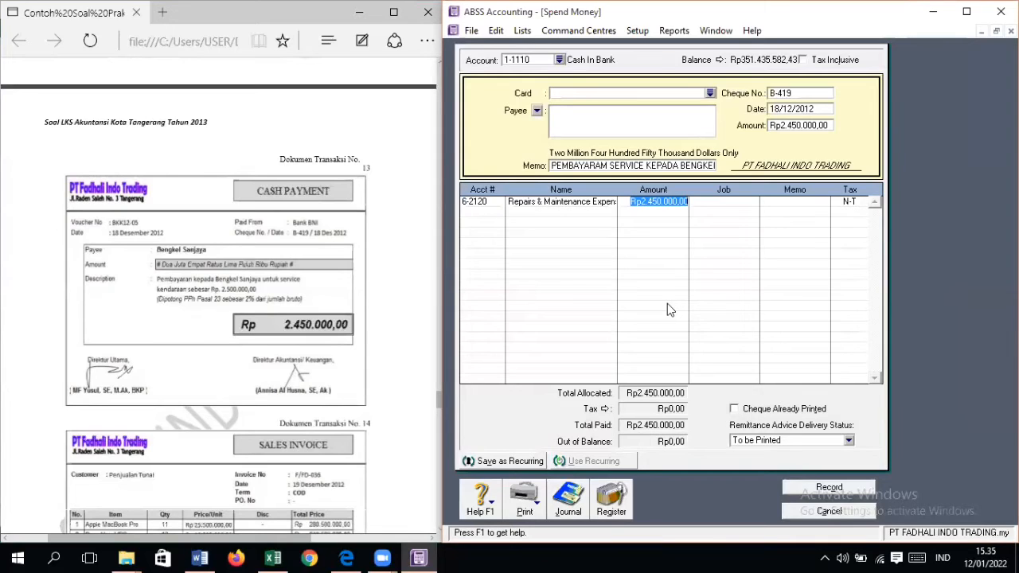
Step: Add a second allocation line for account 6-2140 Income Tax Expense
click(500, 215)
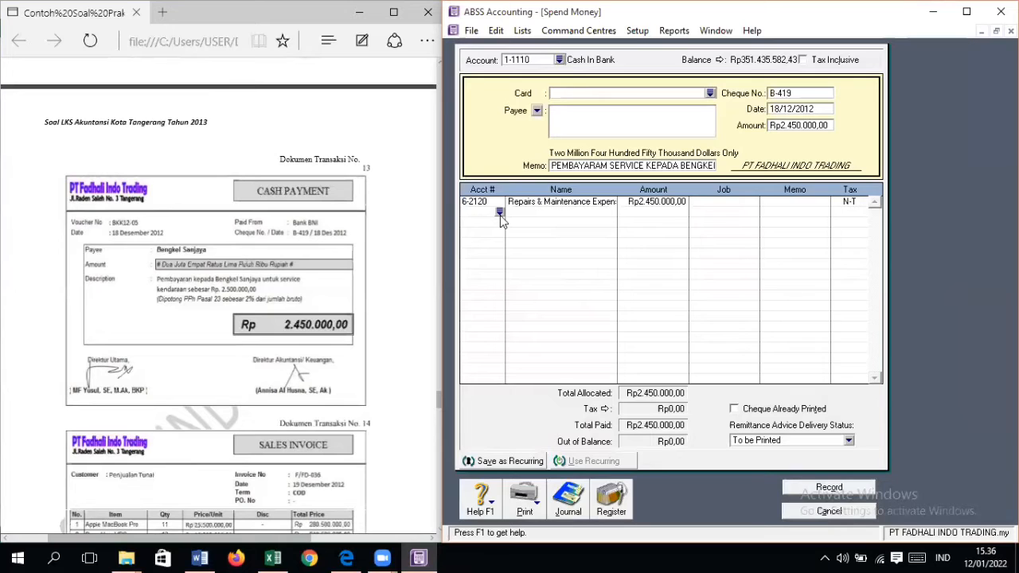
text(6)
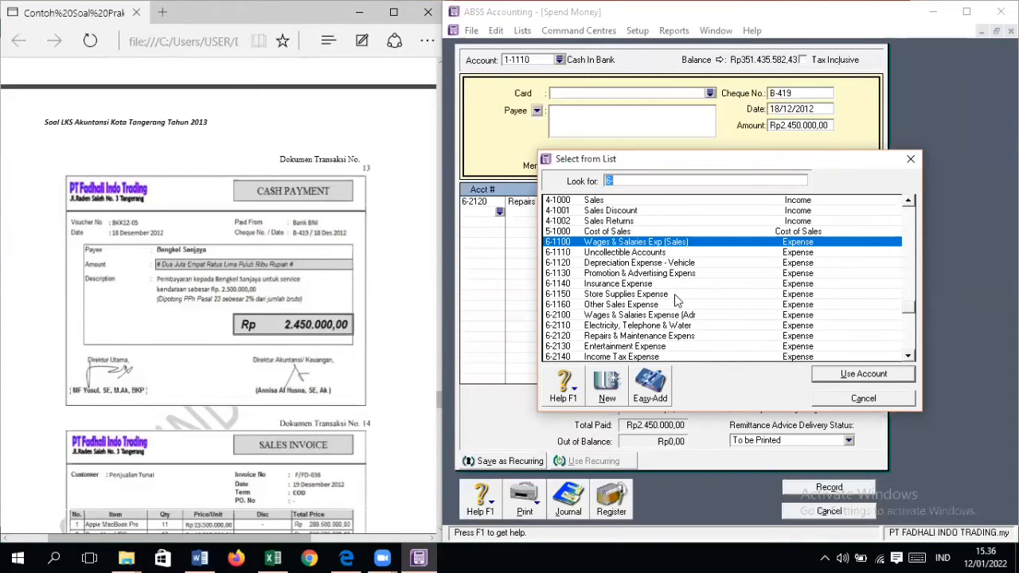
double_click(654, 358)
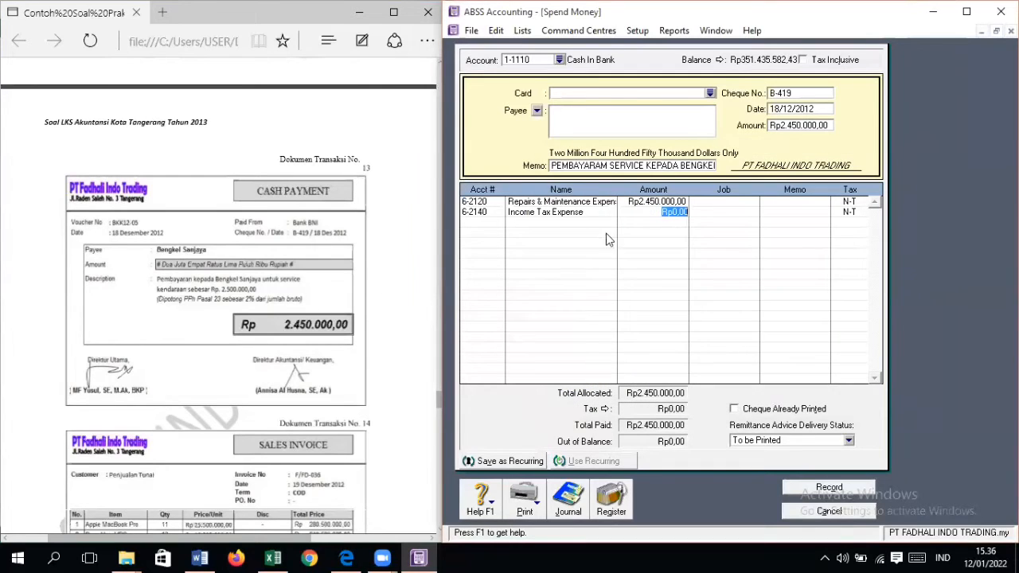
Step: Set the Repairs & Maintenance line to Rp2.500.000 and the Income Tax line to -Rp50.000, and record the payment without job numbers
click(652, 201)
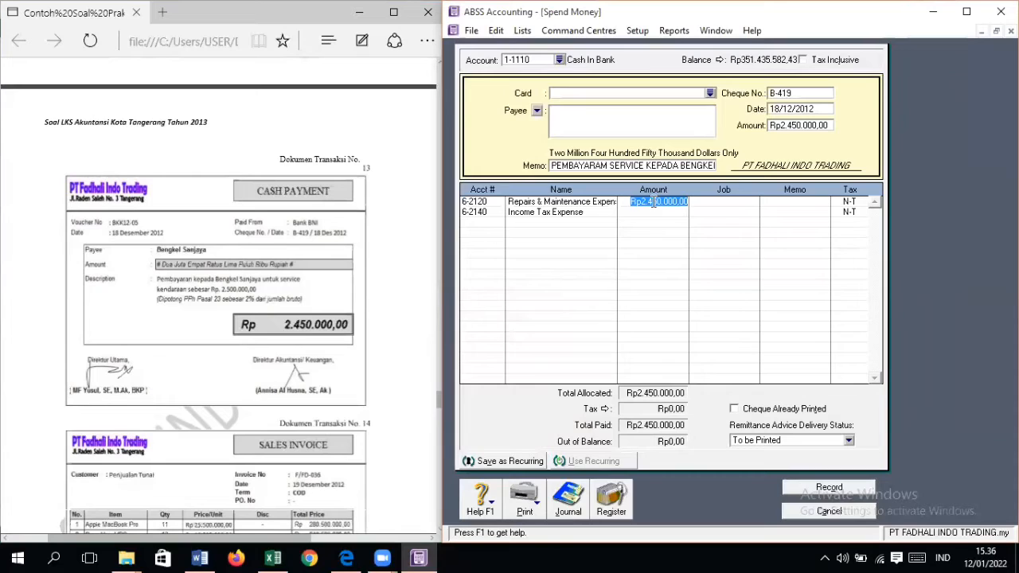
text(2500000)
key(Tab)
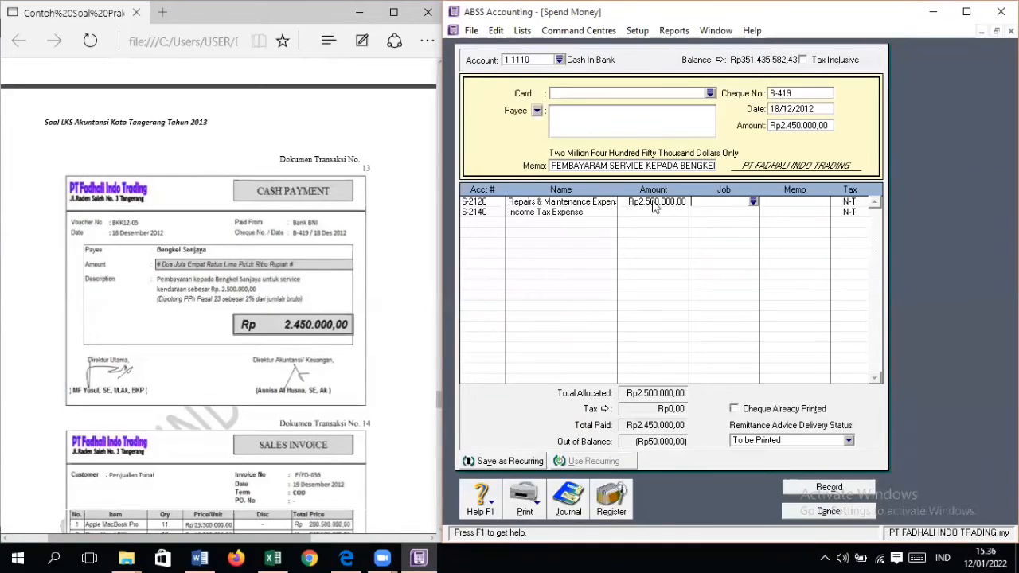
click(679, 213)
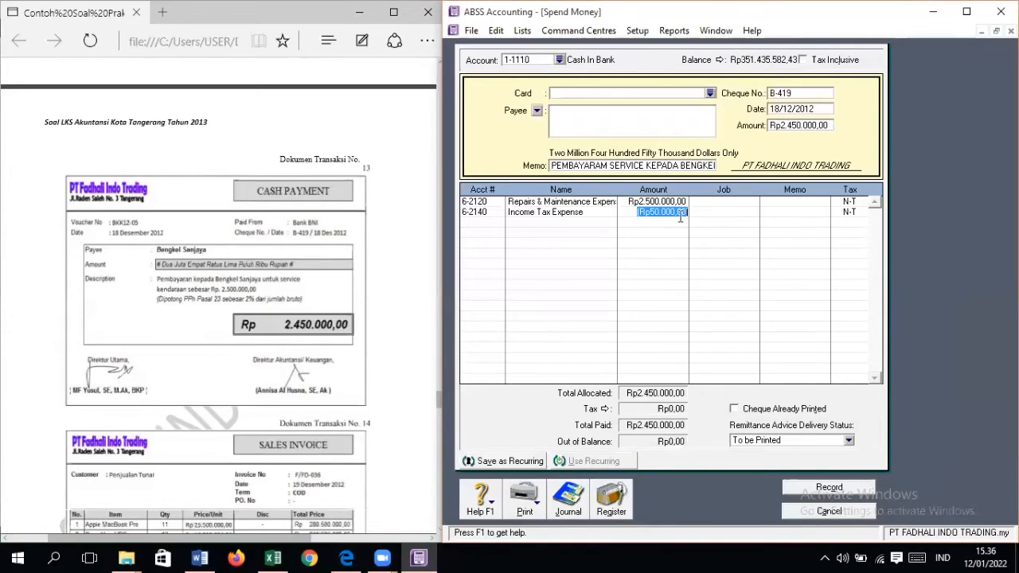
click(680, 218)
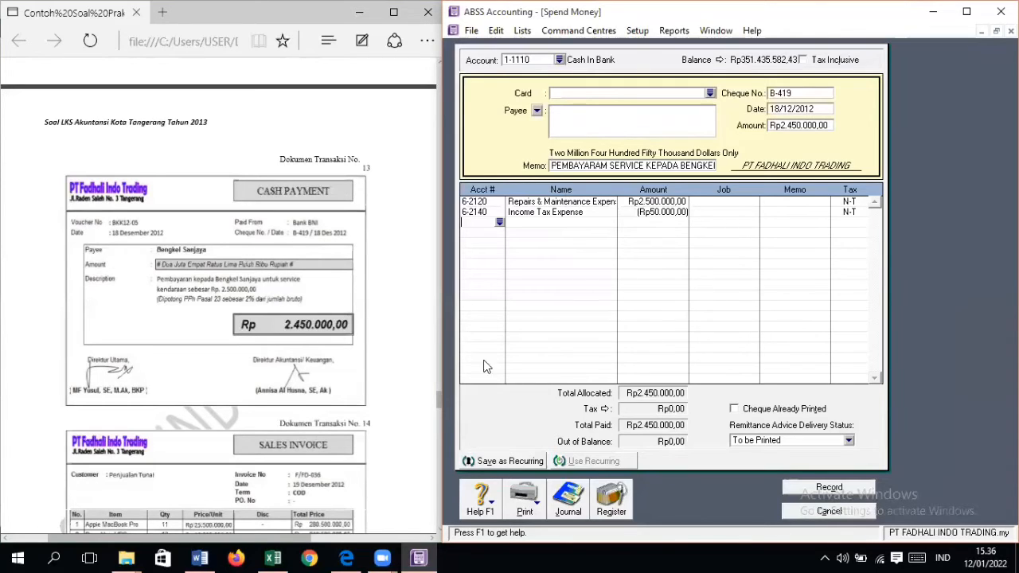
click(858, 488)
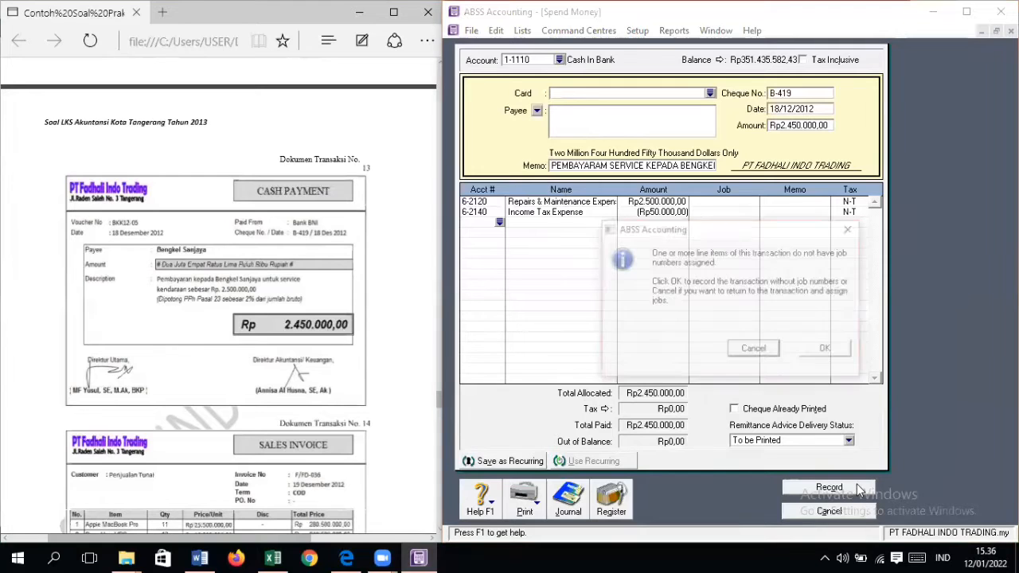
click(825, 348)
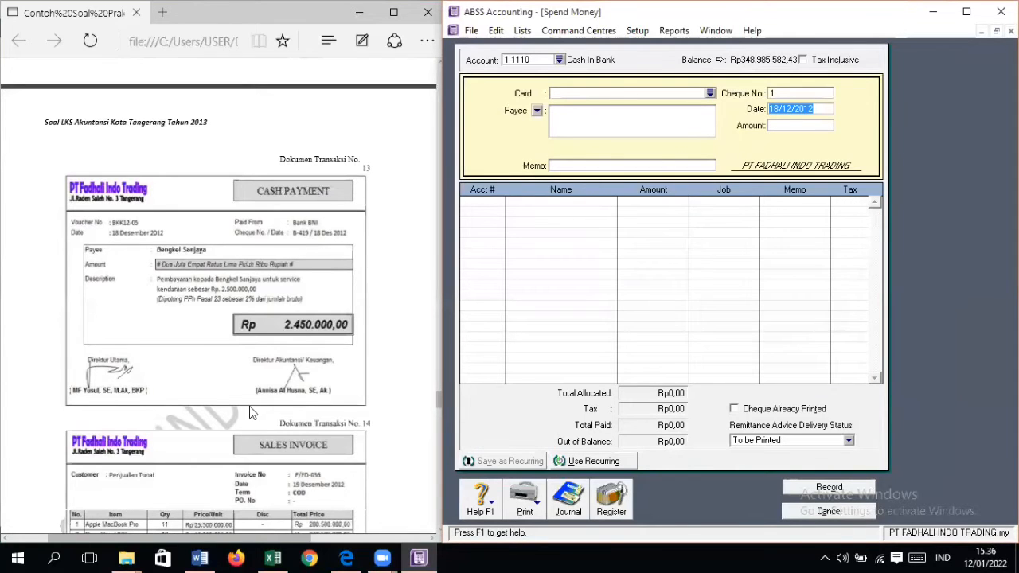
Step: Consult document No. 14 in the PDF, close the Spend Money form and start a new sales invoice
scroll(249, 406, down, 4)
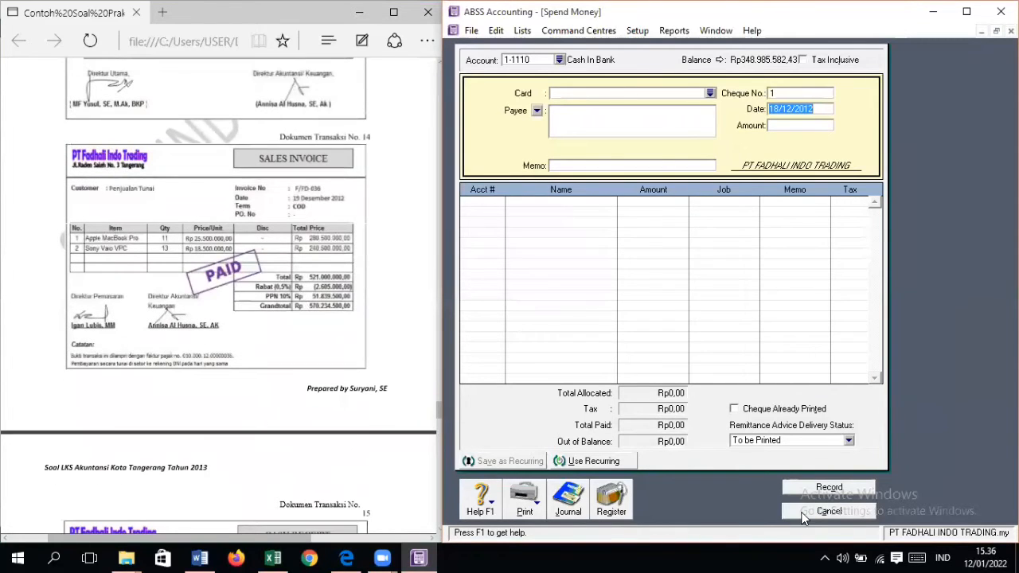
click(828, 512)
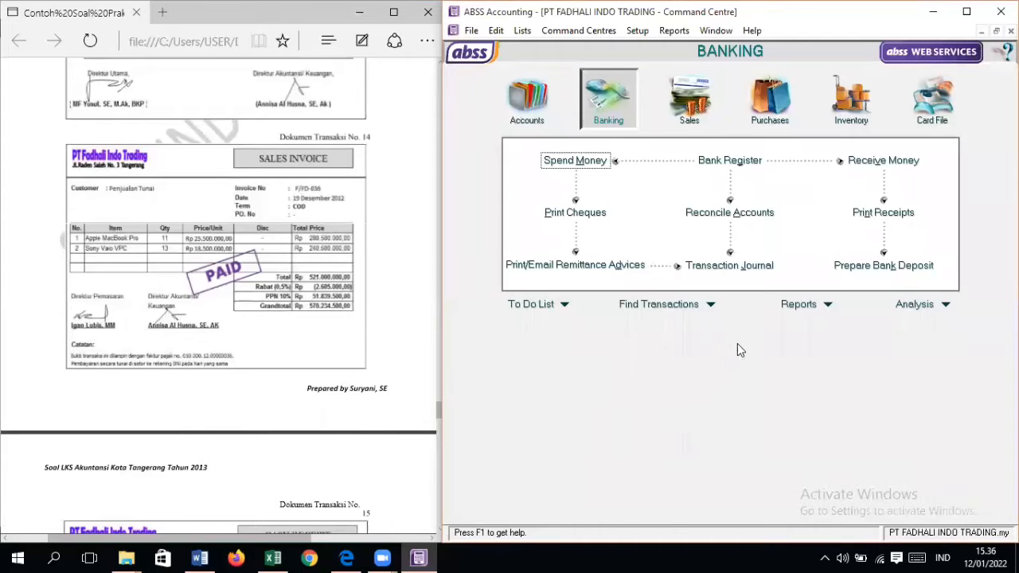
click(692, 97)
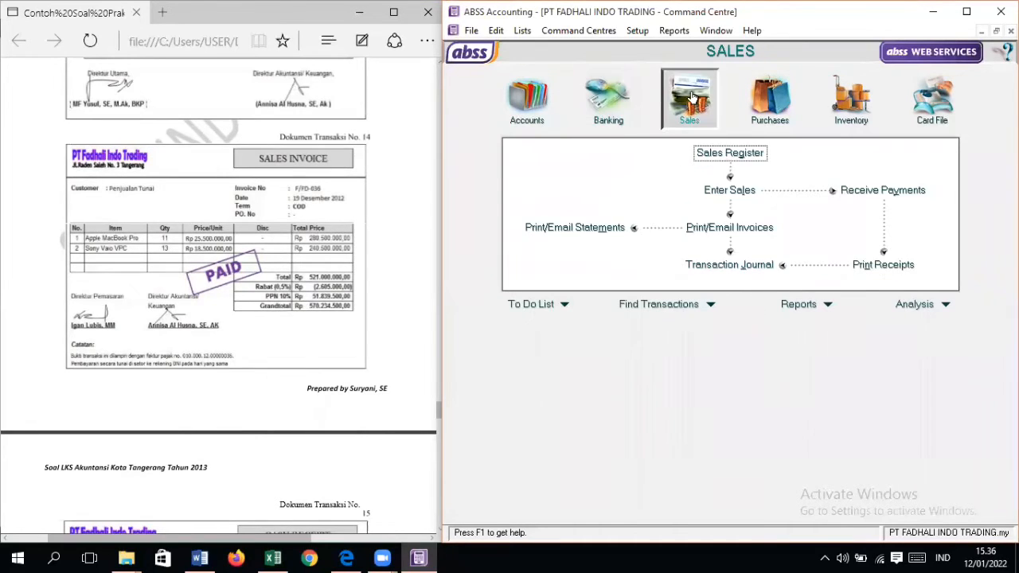
click(730, 190)
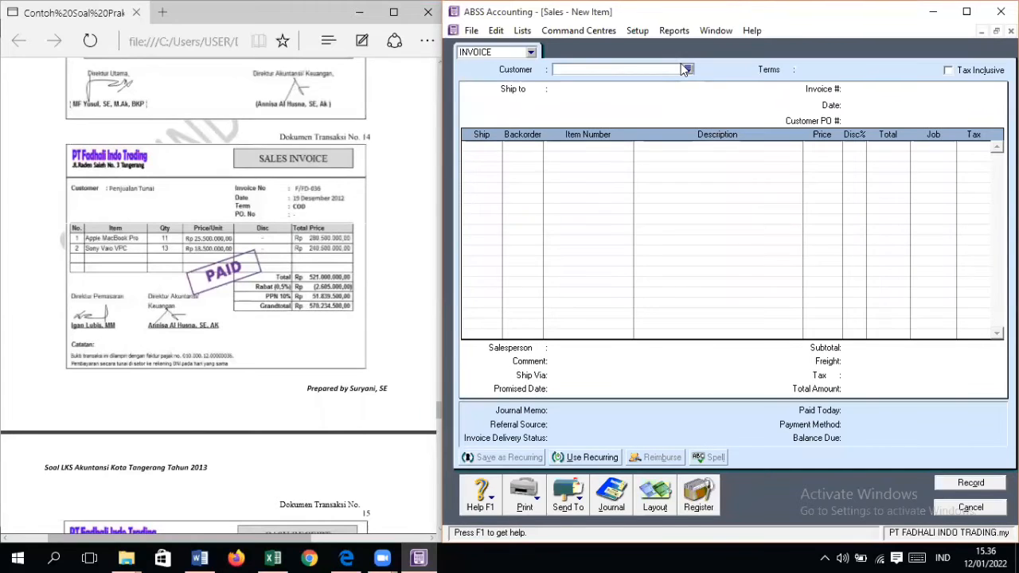
Step: Create a customer card named PENJUALAN TUNAI and select it as the invoice's customer
click(687, 71)
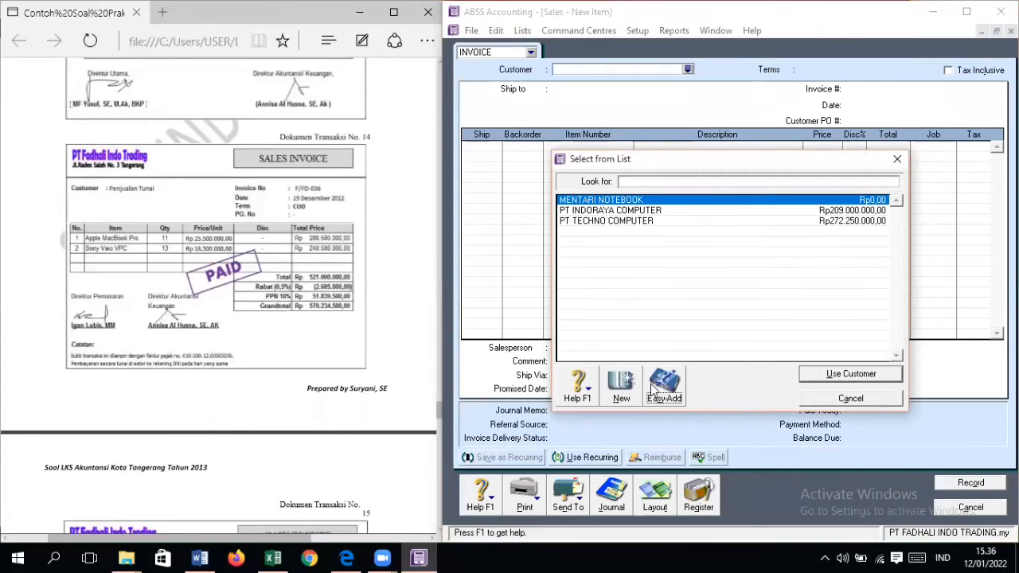
click(664, 380)
click(726, 310)
click(711, 182)
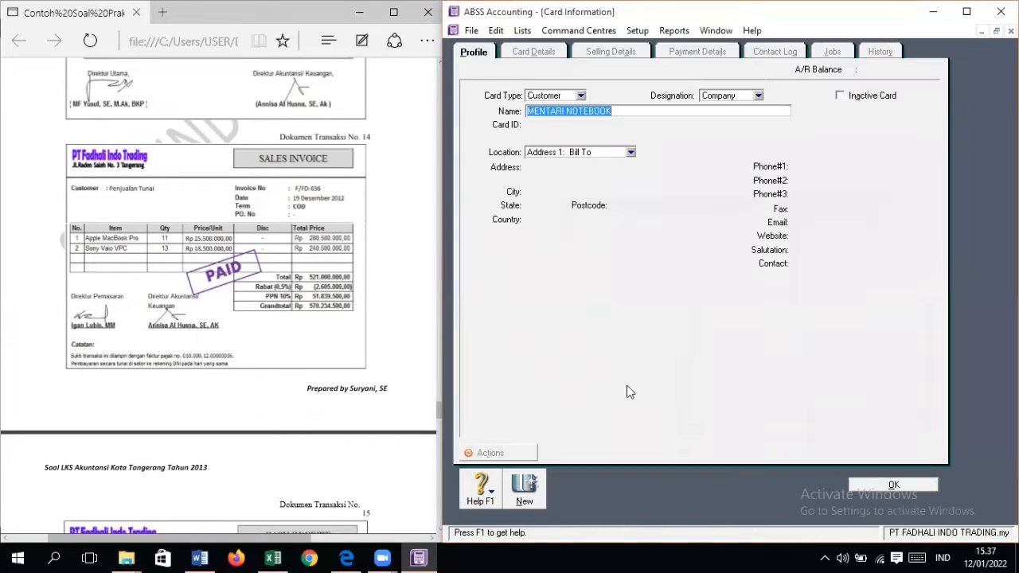
click(631, 390)
text(P)
key(BackSpace)
text(PENJUALAN TUNAI)
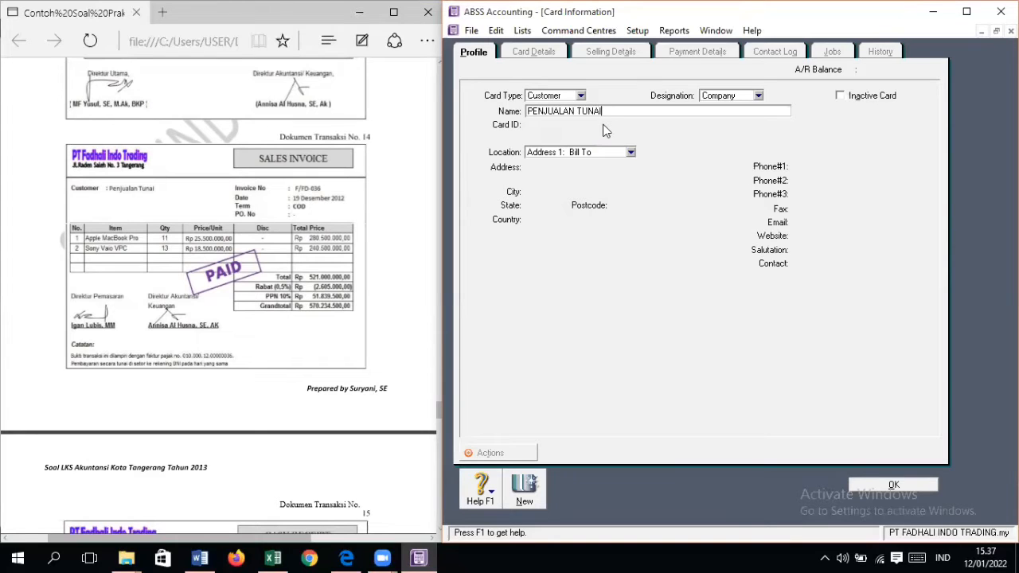
click(896, 483)
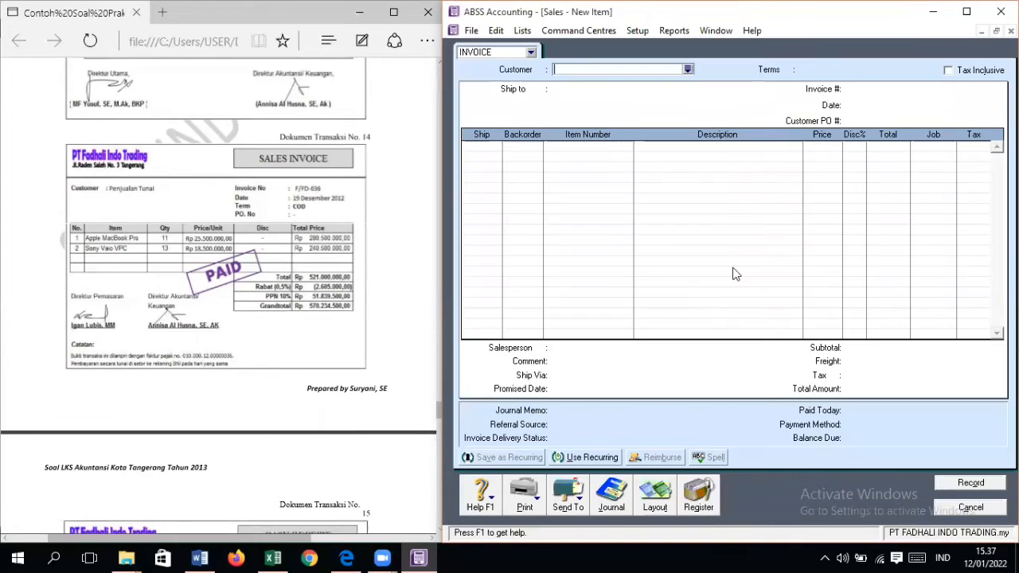
click(688, 71)
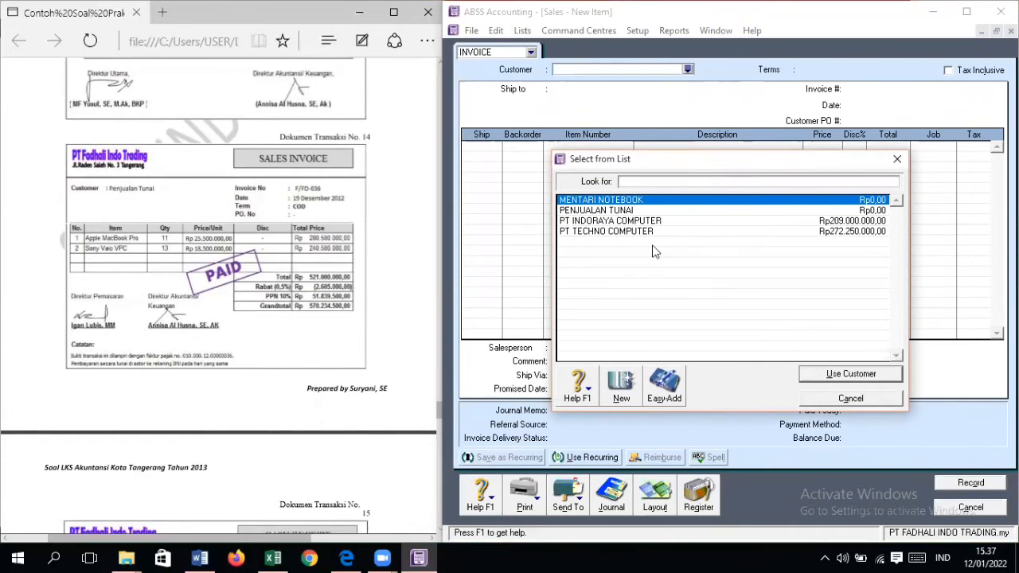
double_click(667, 208)
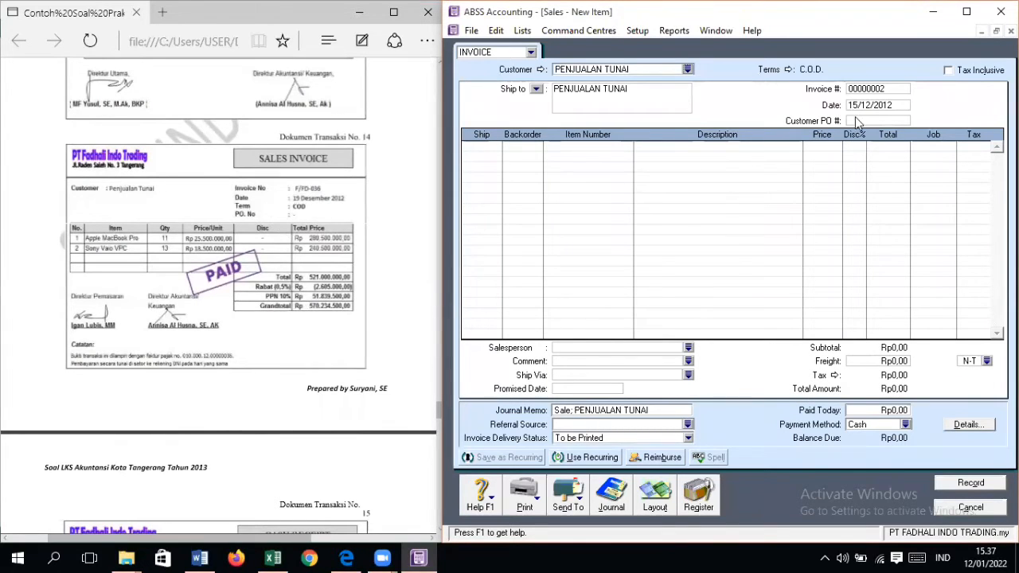
Step: Set the invoice number to F/FD-036 and the invoice date to 19/12/2012
key(Tab)
key(Tab)
key(Tab)
key(Tab)
key(Tab)
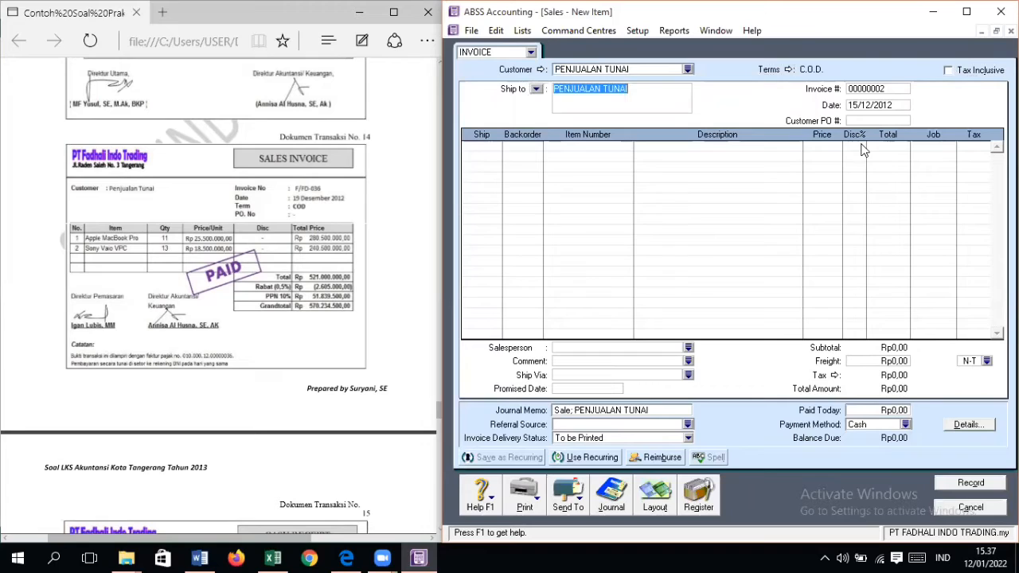
text(F)
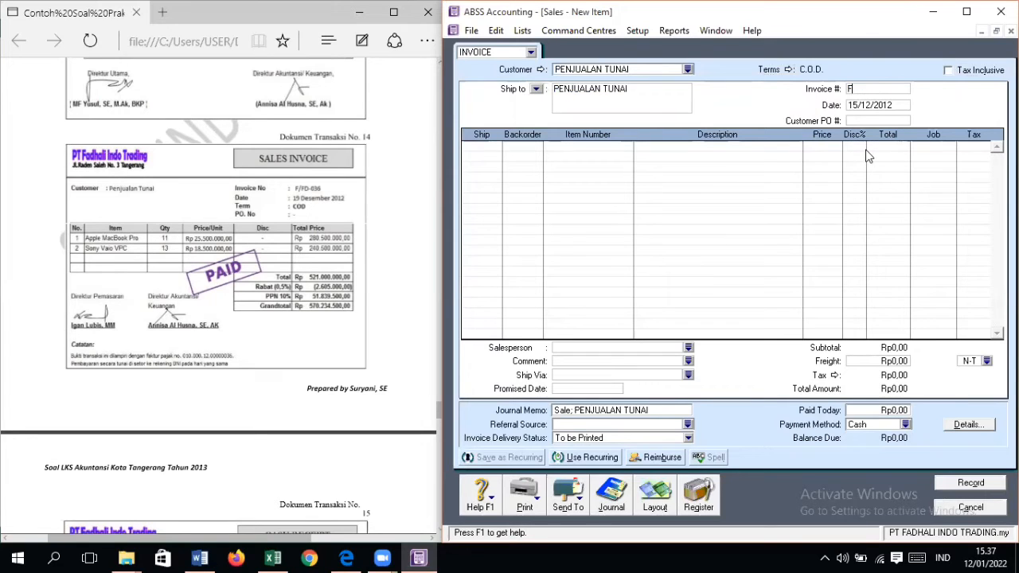
text(/FD-036)
key(Tab)
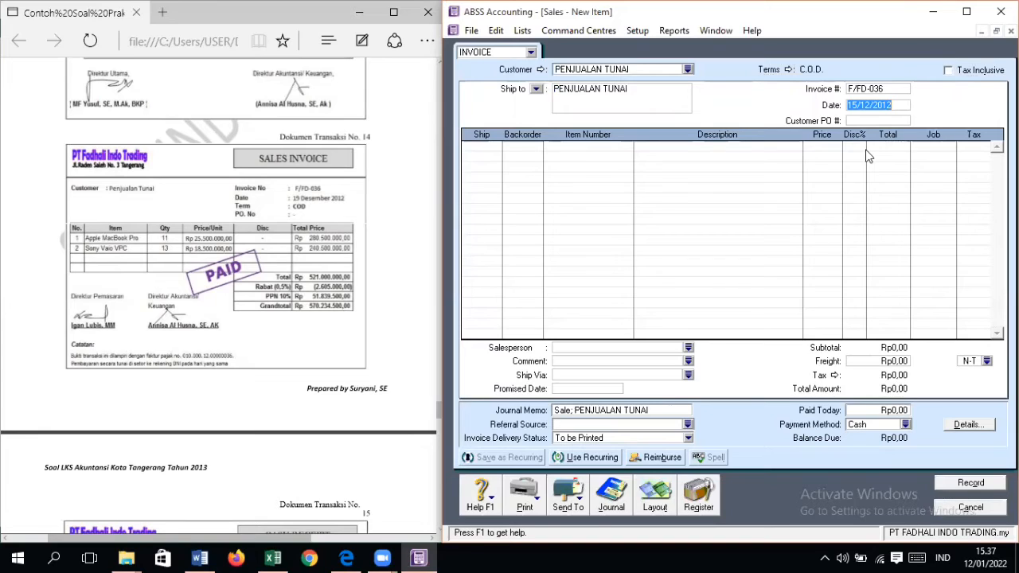
text(19/12/2012)
key(Tab)
Step: Add an invoice line for 11 units of item AM, APPLE MACBOOK PRO, at Rp25.500.000 each
key(Tab)
text(11)
key(Tab)
key(Tab)
key(Return)
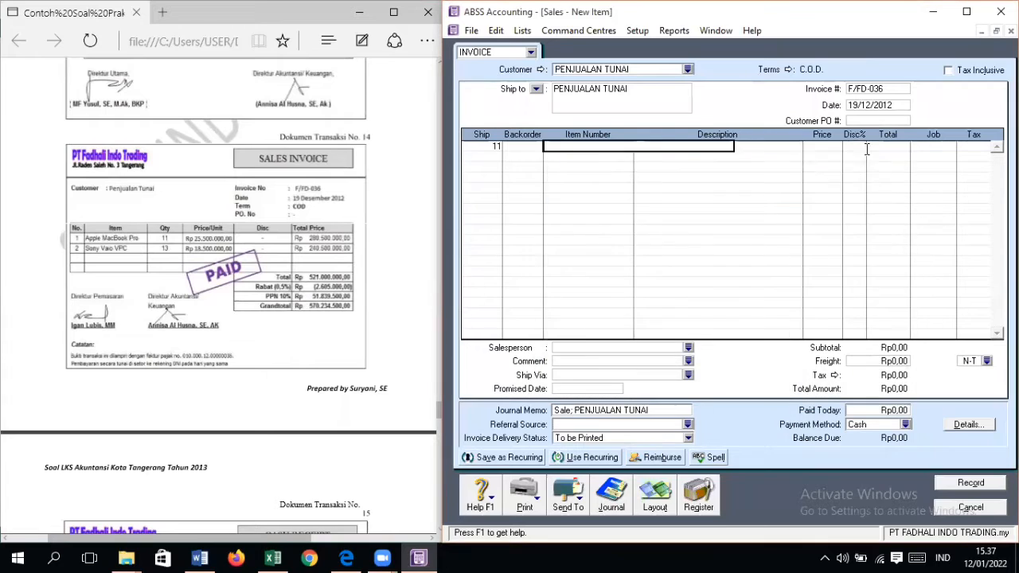
text(25)
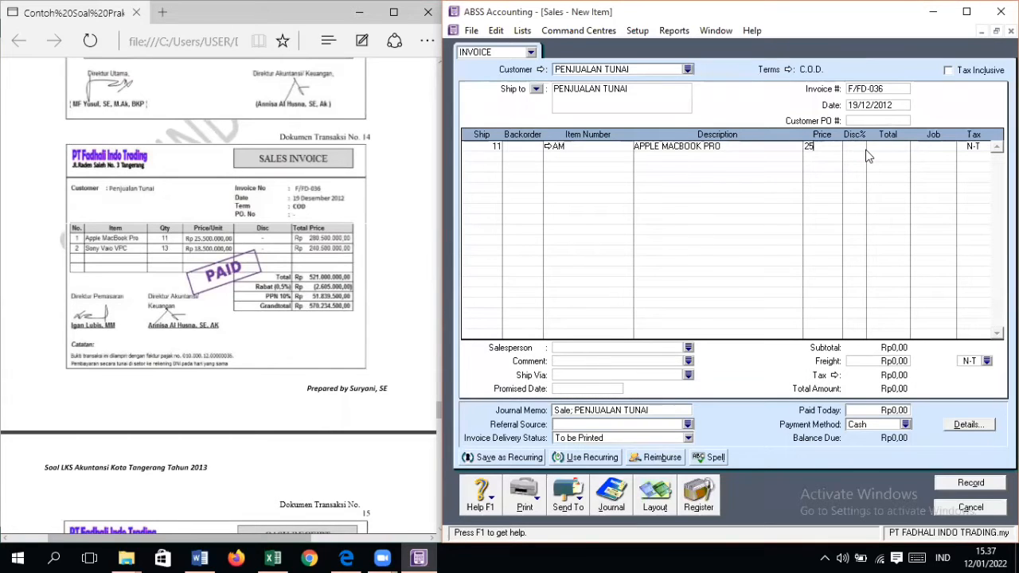
text(500000)
key(Tab)
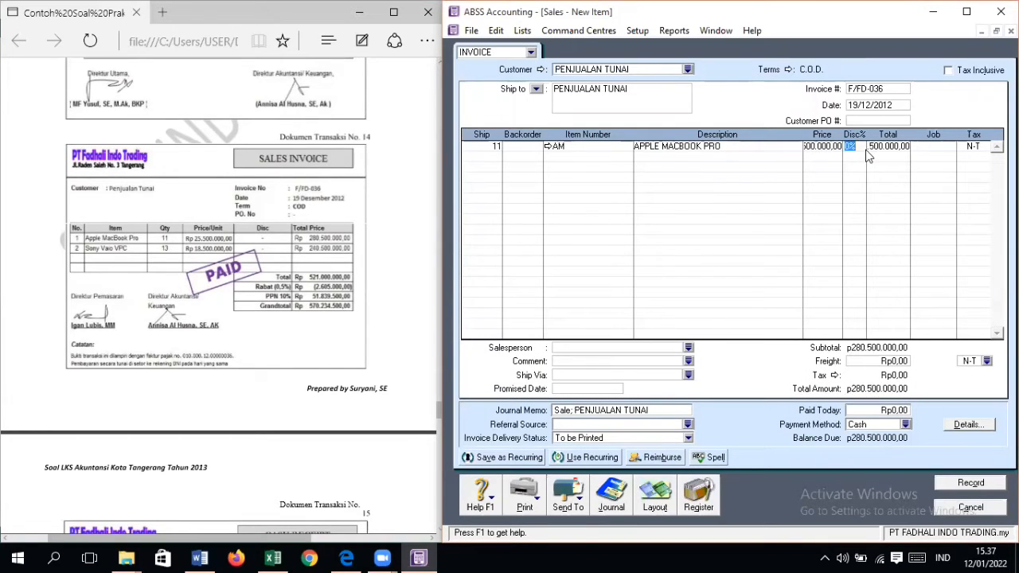
Step: Assign job PD and tax code VAT to the APPLE MACBOOK PRO line
key(Tab)
key(Tab)
key(Tab)
key(Return)
text(VAT)
key(Tab)
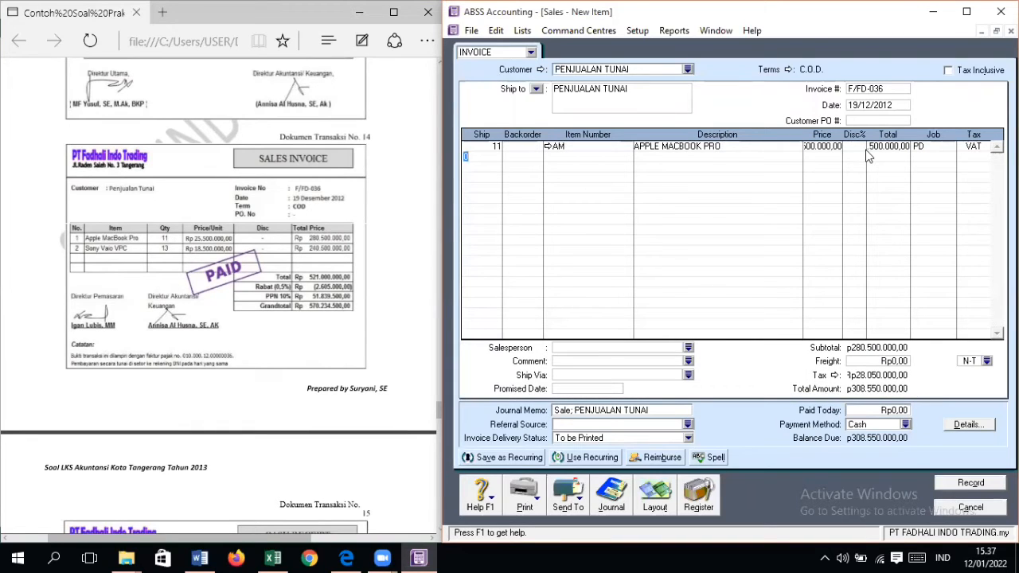
Step: Add a second invoice line for 13 units of item SV, SONY VAIO VPC, at Rp18.500.000 each
text(13)
key(Tab)
key(Tab)
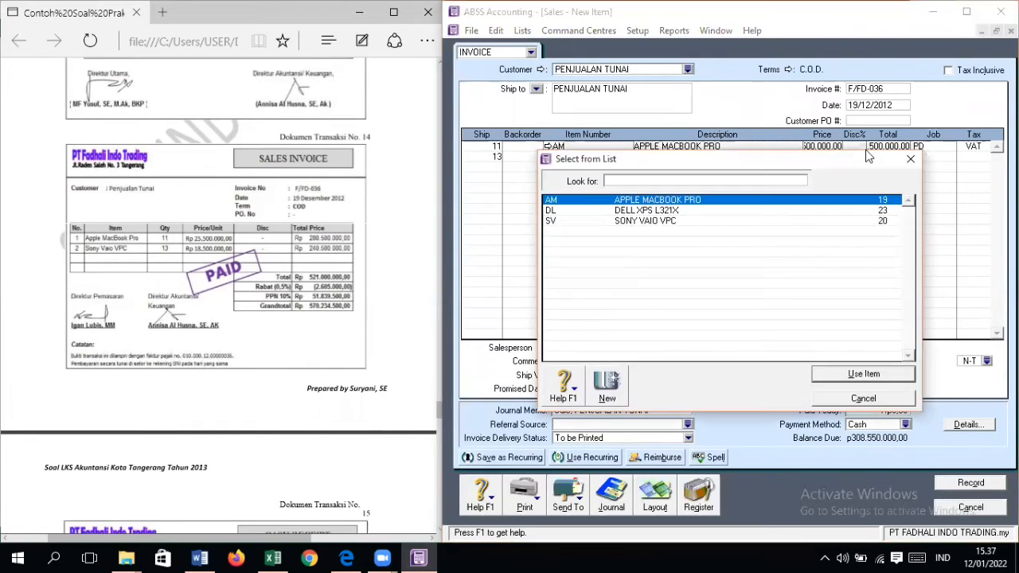
text(s)
key(Return)
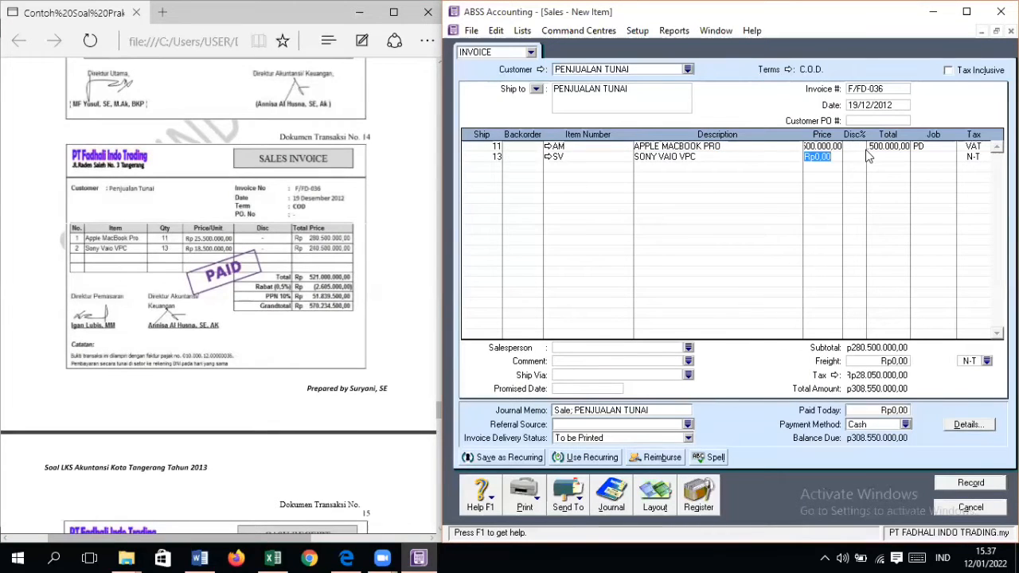
text(18500000)
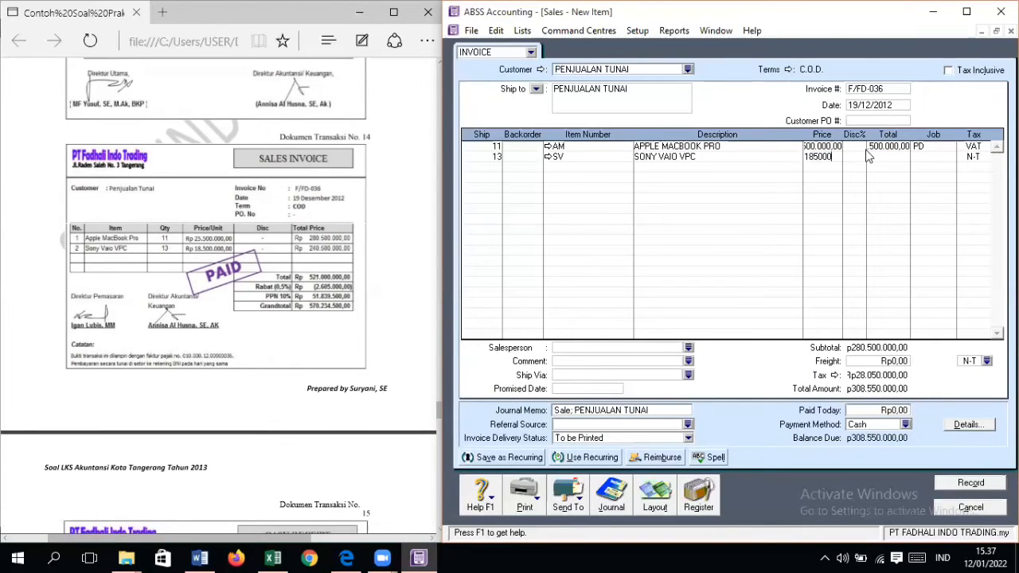
Step: Assign job PD and tax code VAT to the SONY VAIO VPC line
key(Tab)
key(Tab)
key(Tab)
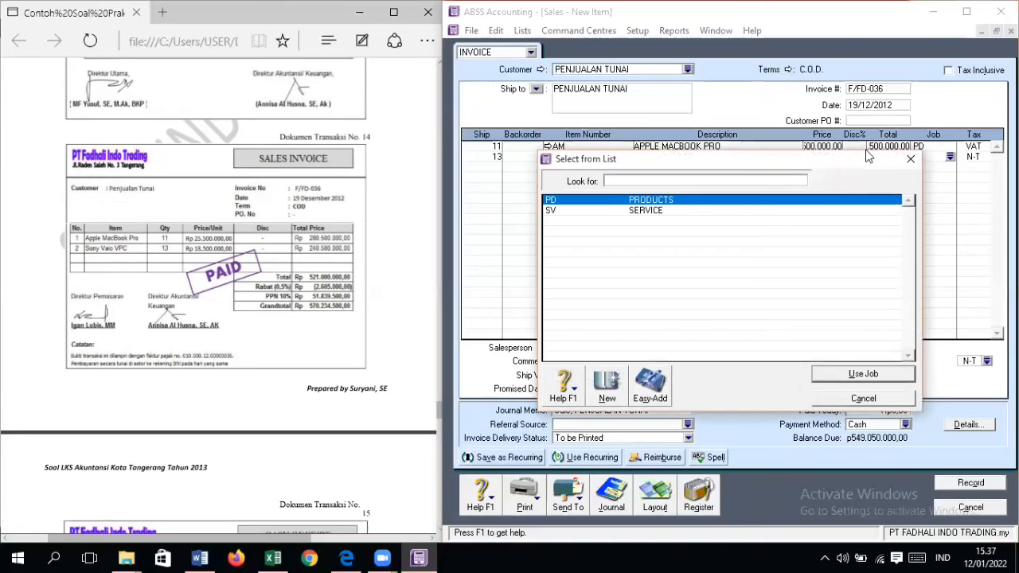
key(Return)
key(Tab)
text(VAT)
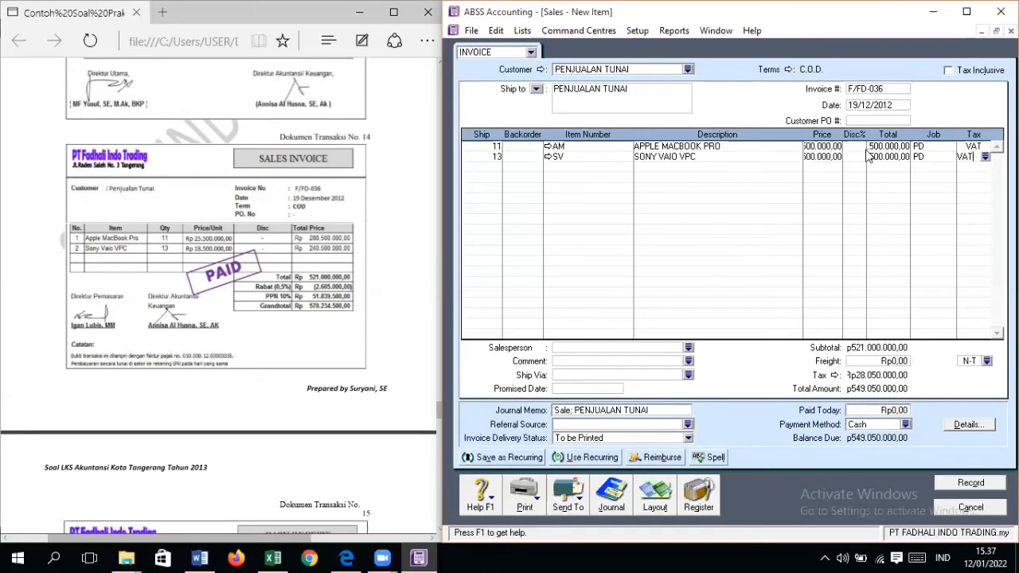
key(Tab)
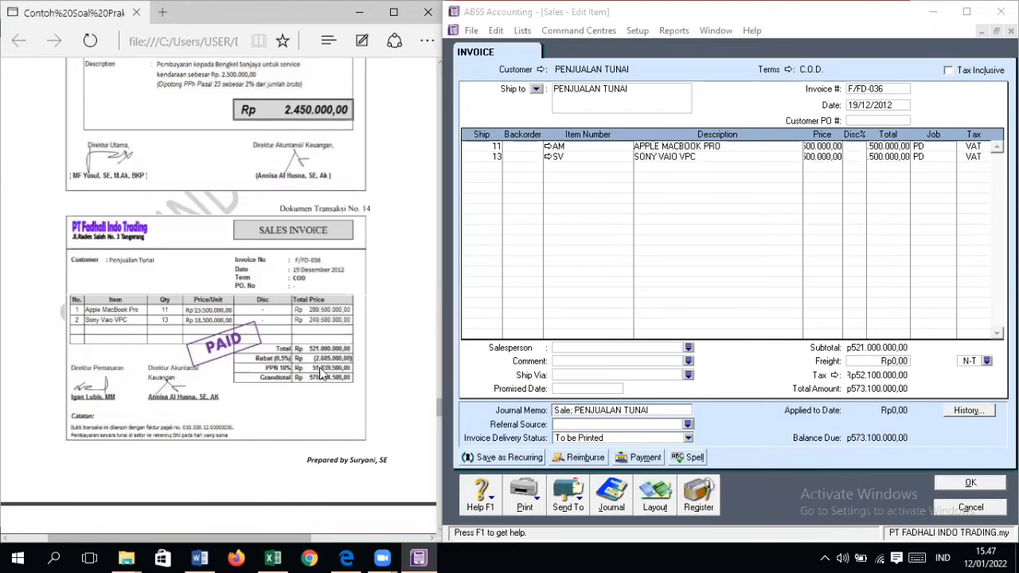
Step: Check the recorded invoice F/FD-036 against document No. 14, and close the invoice and the transaction journal
scroll(338, 374, down, 3)
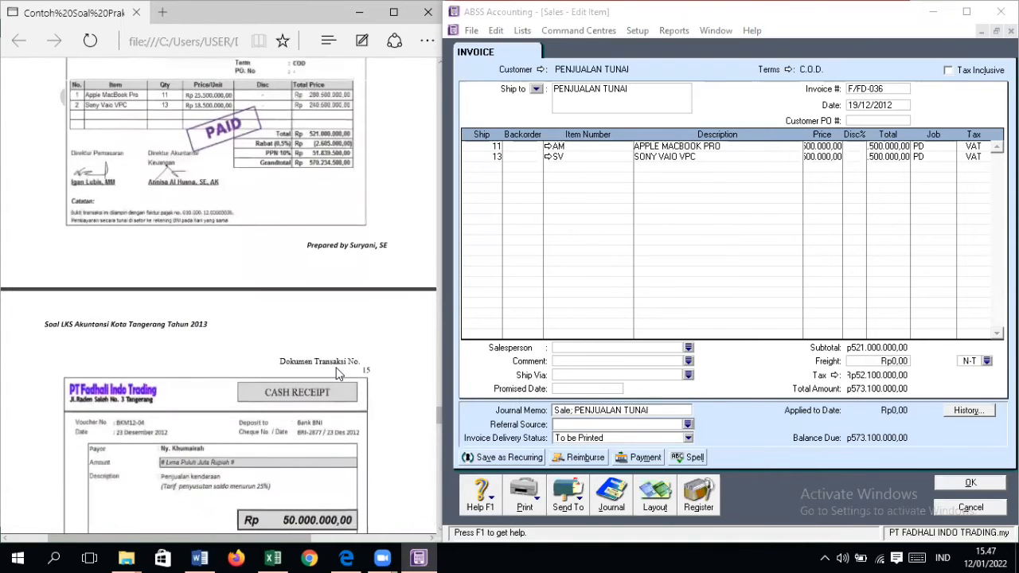
scroll(338, 372, up, 2)
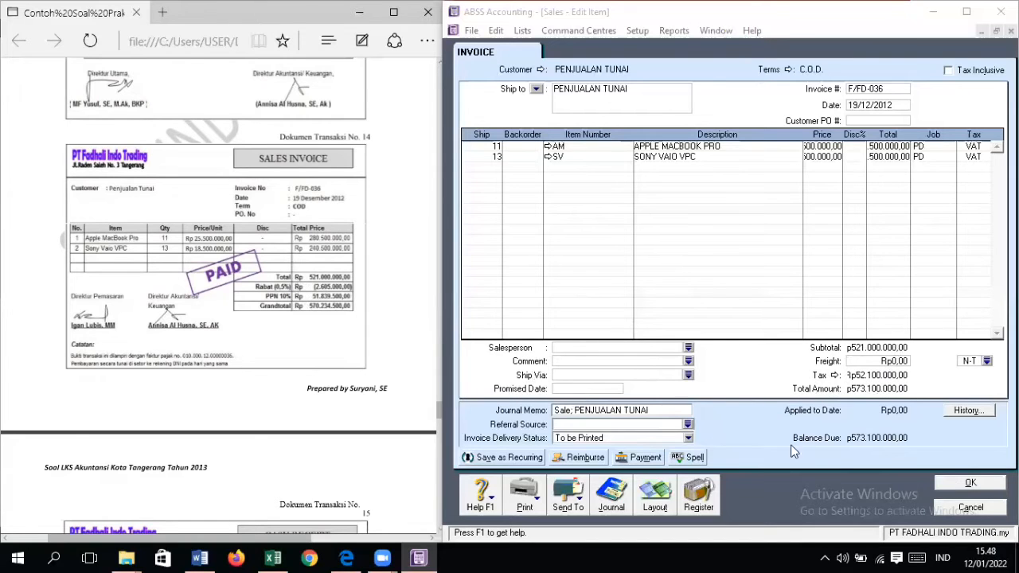
click(964, 484)
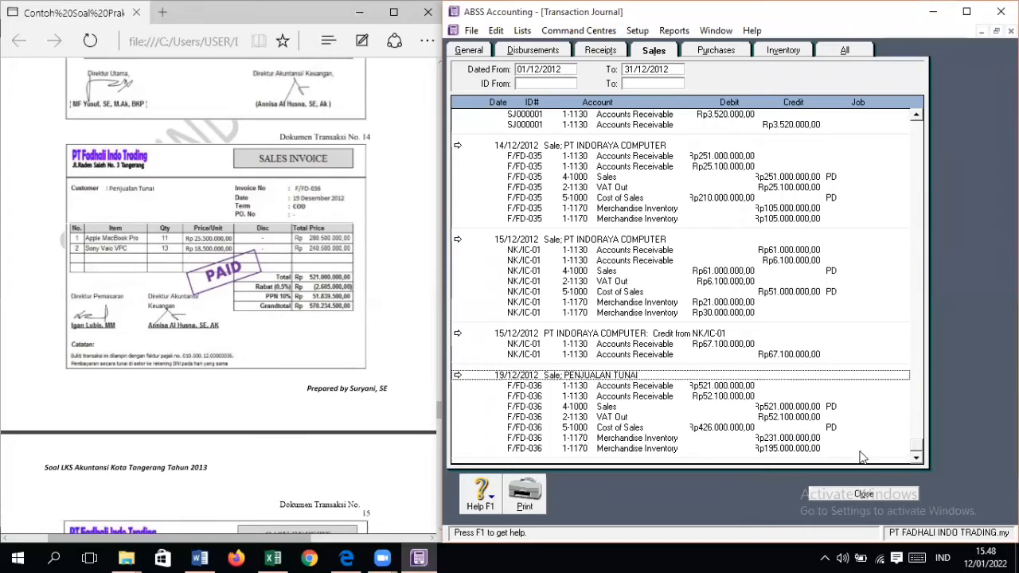
click(872, 493)
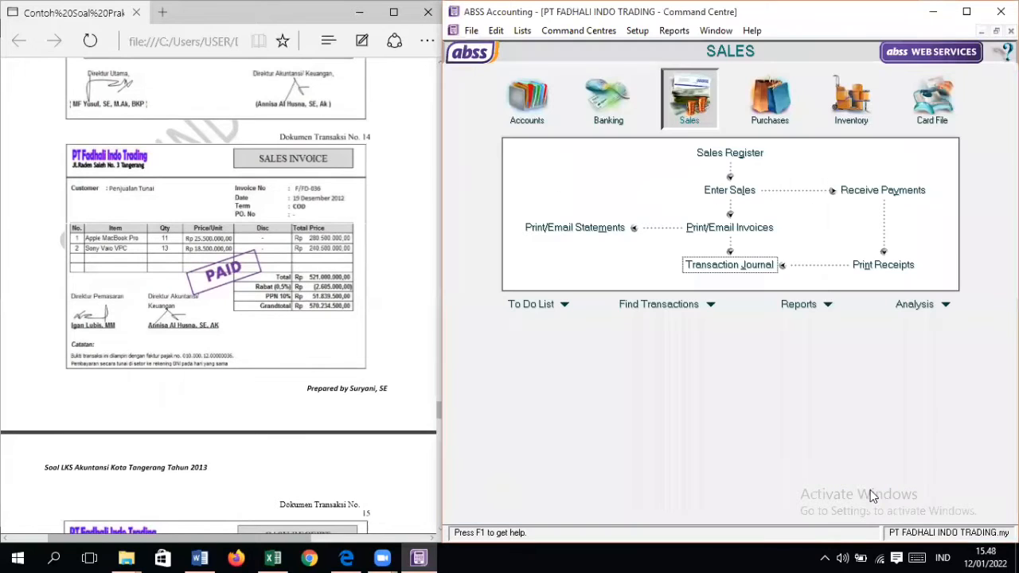
Step: Start a new sales invoice for customer PENJUALAN TUNAI, numbered F/FD-036, using the Service layout
click(725, 192)
click(687, 69)
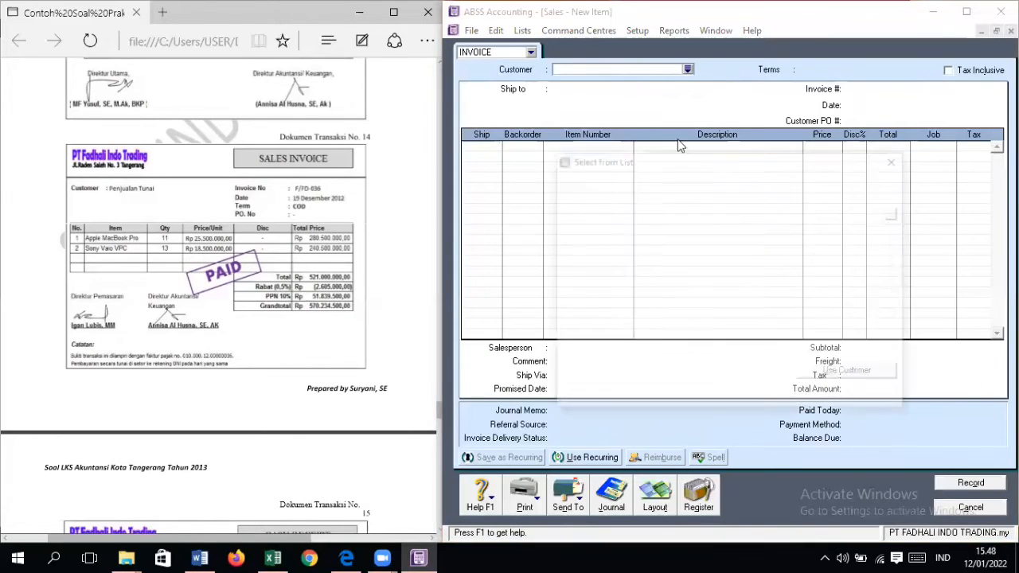
click(665, 210)
double_click(668, 210)
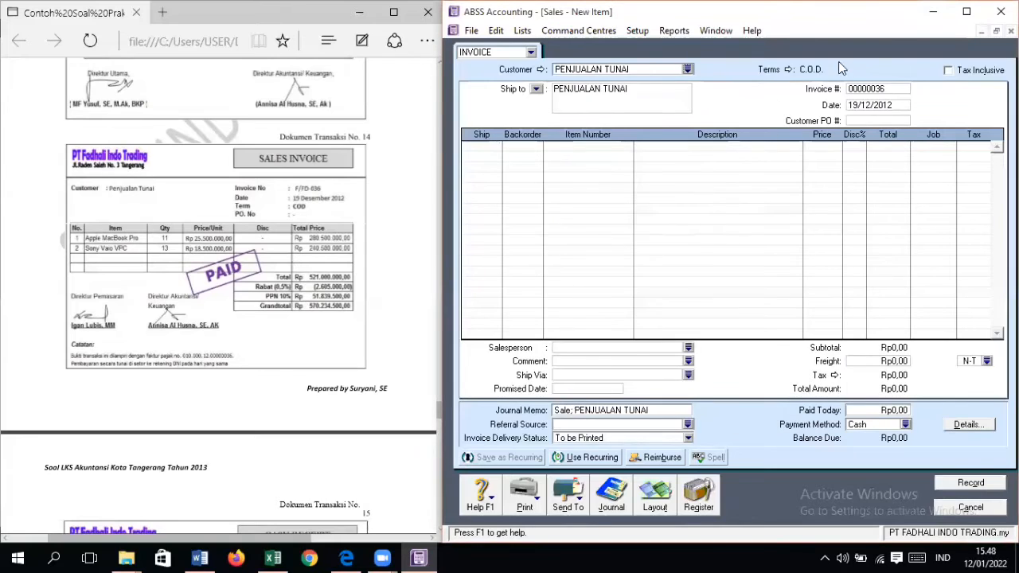
click(871, 89)
text(F/FD-)
click(651, 507)
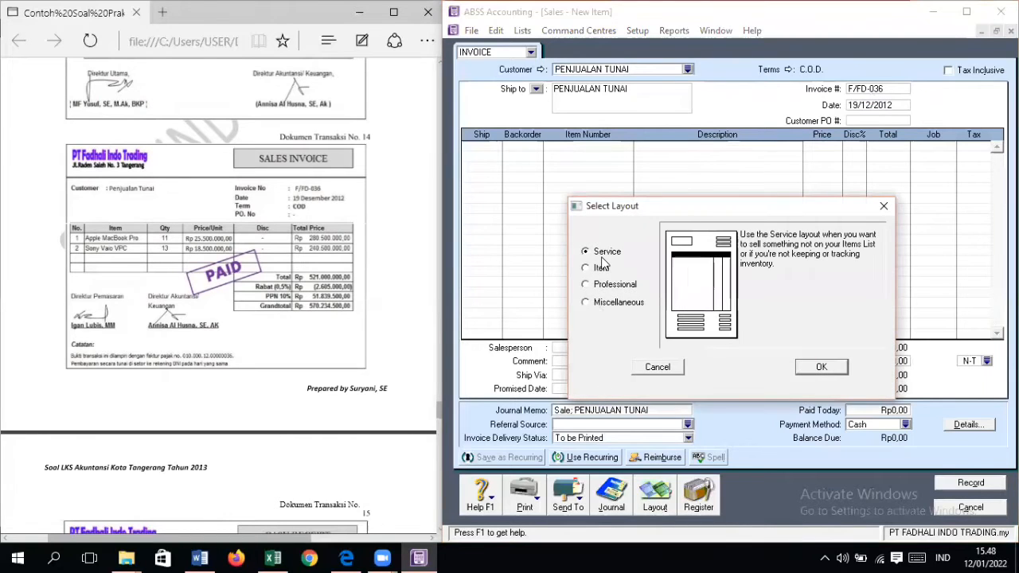
click(821, 367)
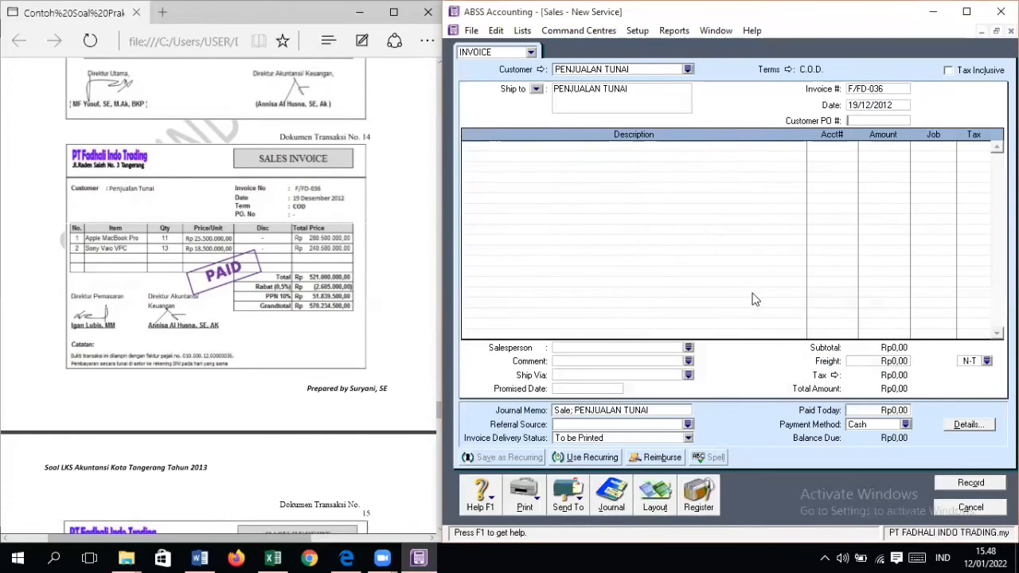
Step: Add an invoice line described as RABAT 0,5% and allocate it to account 4-1001, Sales Discount
click(645, 146)
text(RABAT 0,5%)
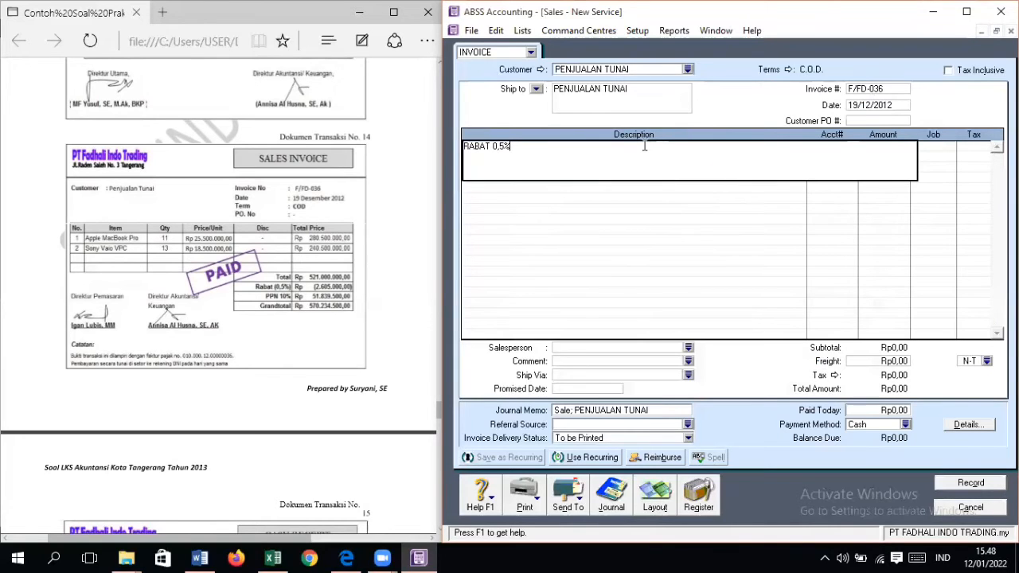
key(Tab)
text(4)
key(Tab)
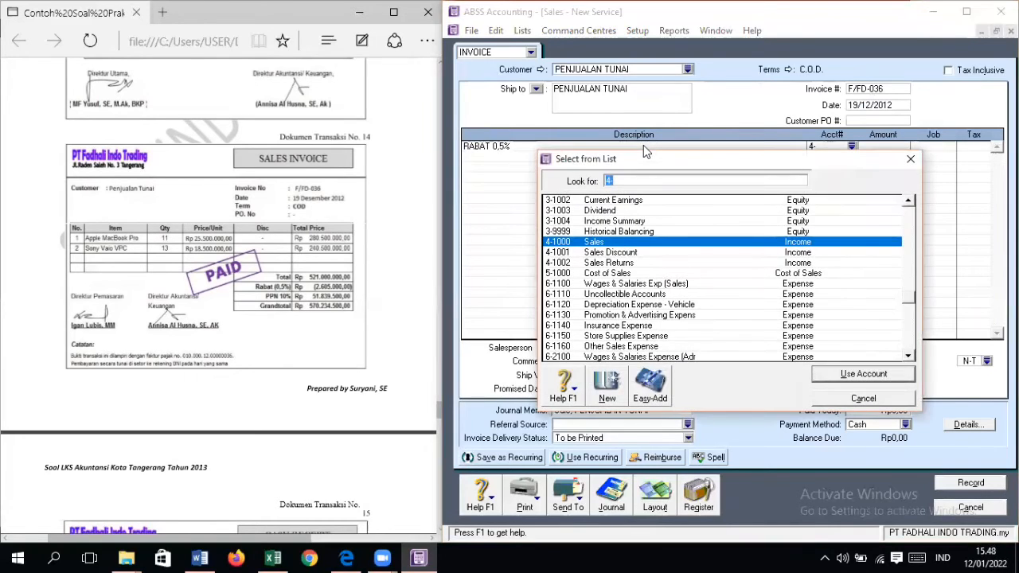
double_click(642, 253)
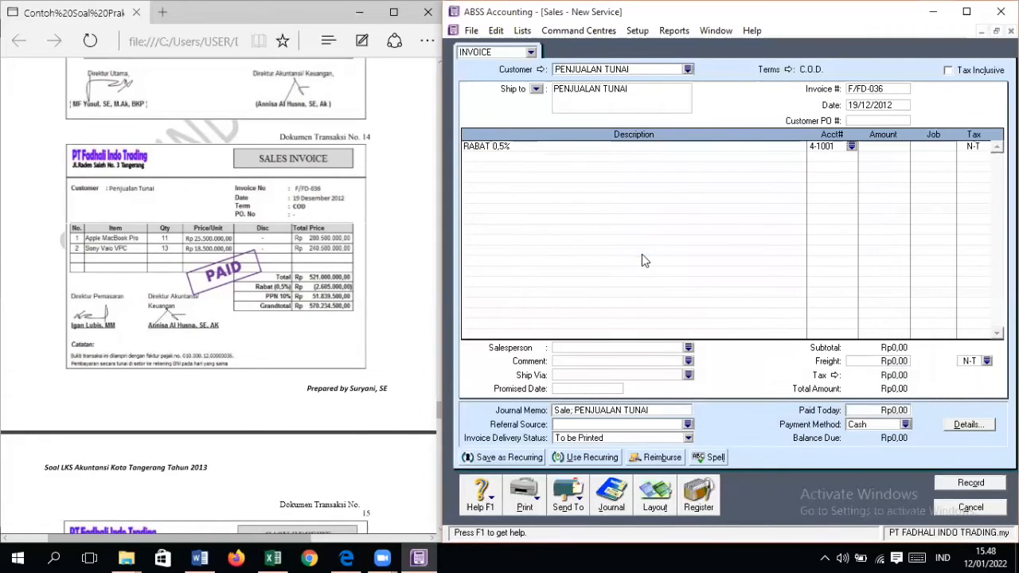
Step: Set the RABAT 0,5% line's amount to negative Rp2.605.000 and its tax code to VAT
key(Tab)
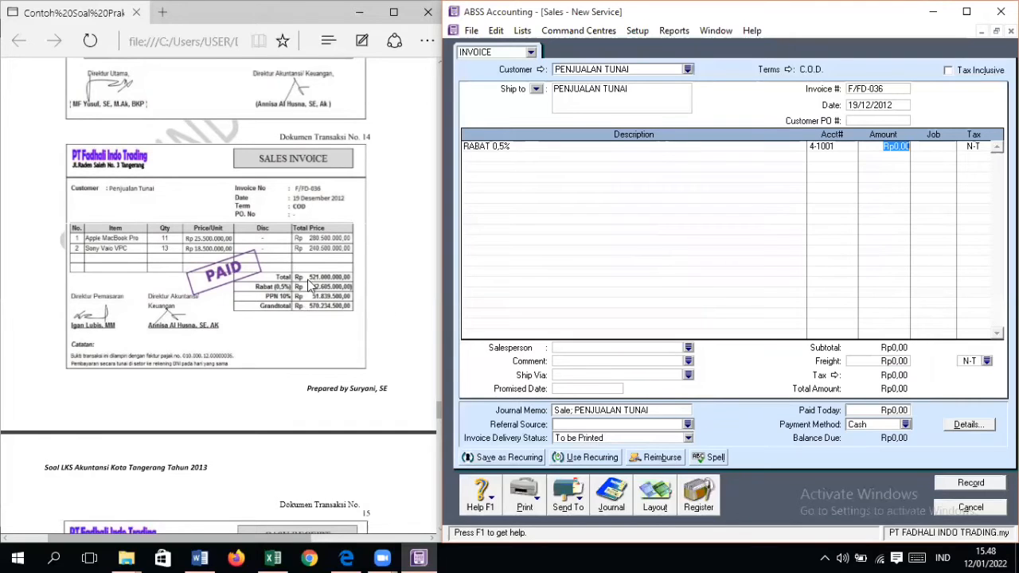
text(2.605.000)
key(Tab)
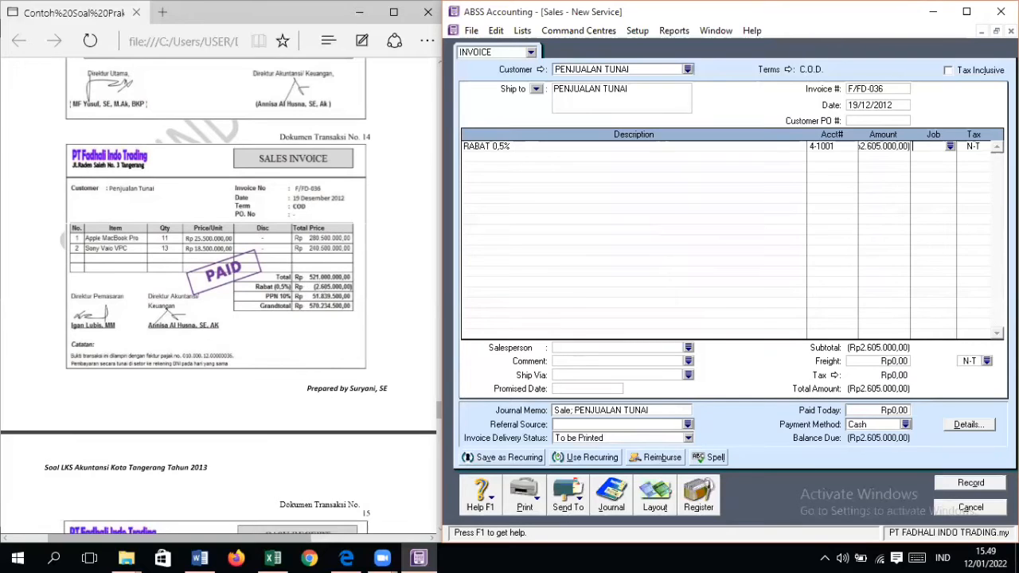
click(981, 148)
text(VAT)
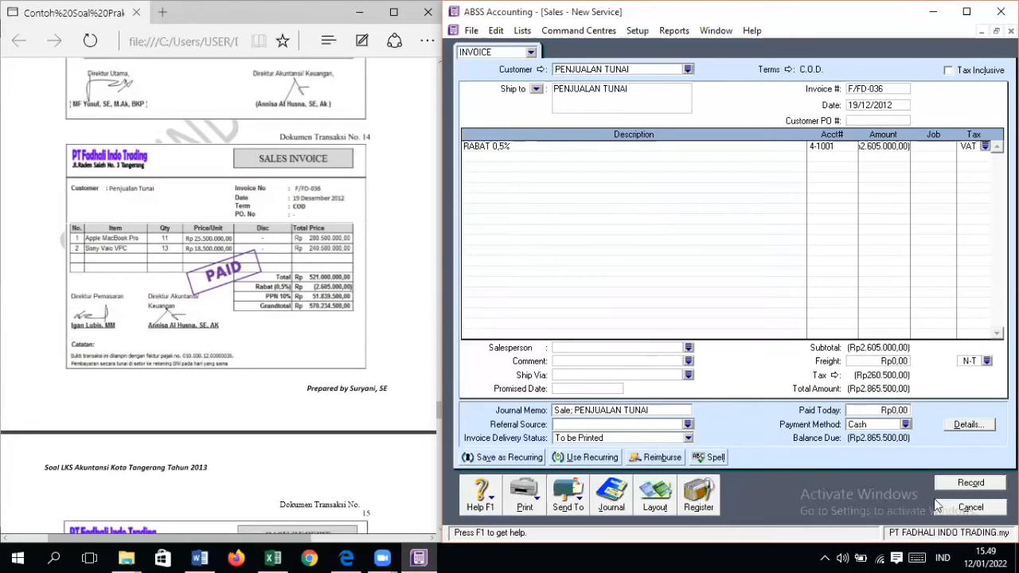
Step: Record the discount invoice without a job, accepting the duplicate invoice number, and return to the Sales command centre
click(966, 483)
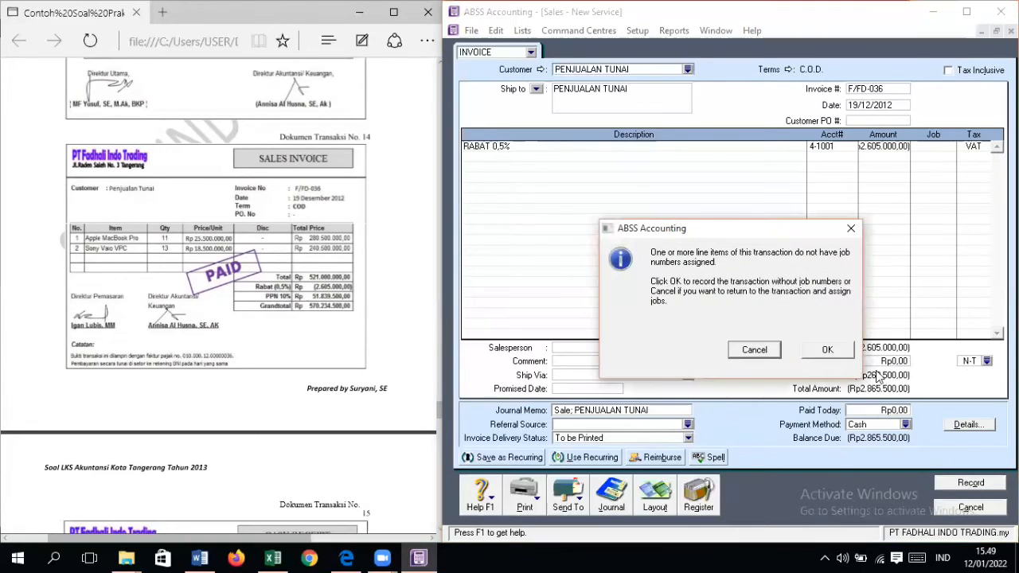
click(828, 350)
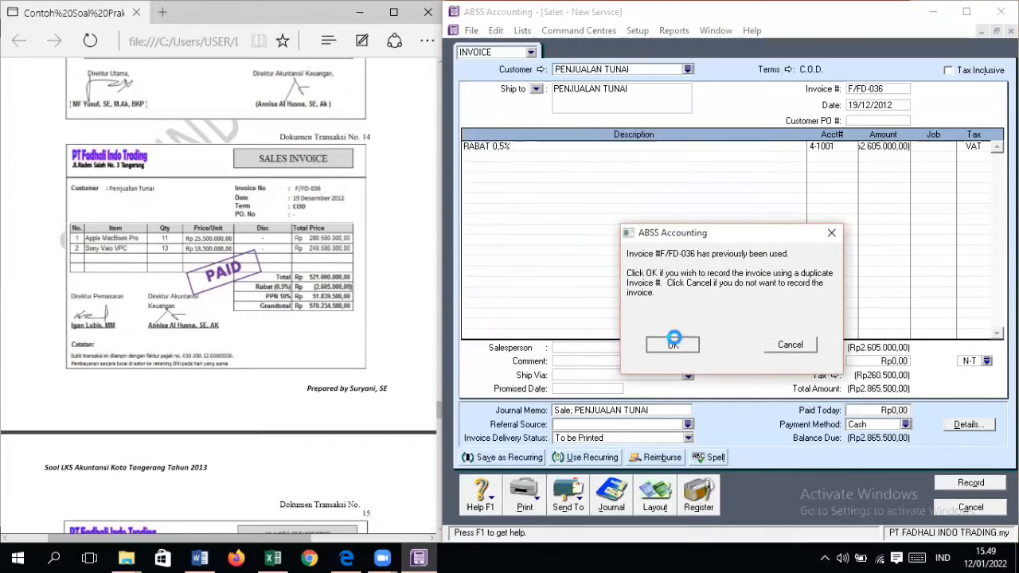
click(674, 341)
click(963, 508)
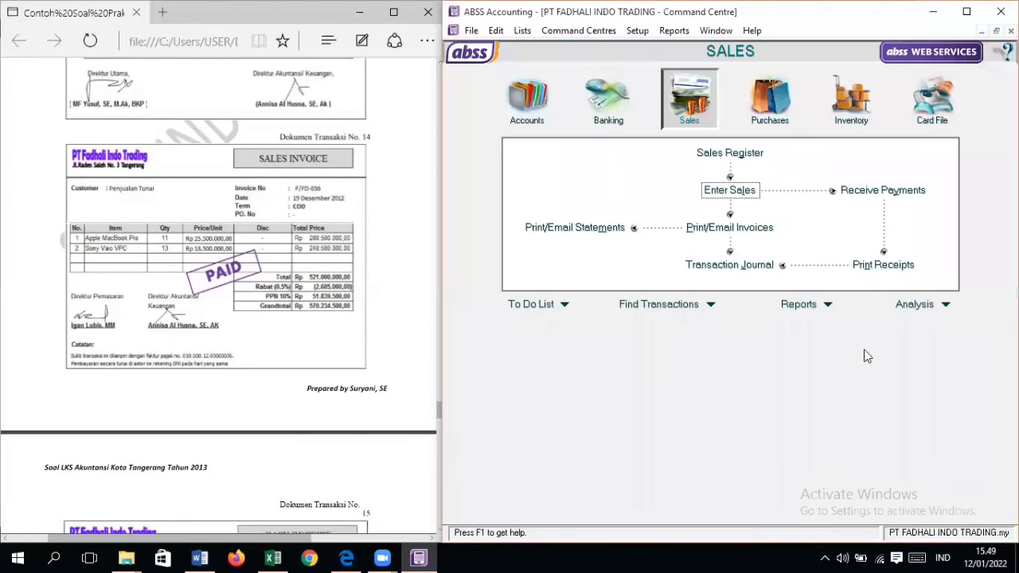
Step: Start applying the PENJUALAN TUNAI credit from the Sales Register, with ID F/FD-036 and date 19/12/2012
click(731, 154)
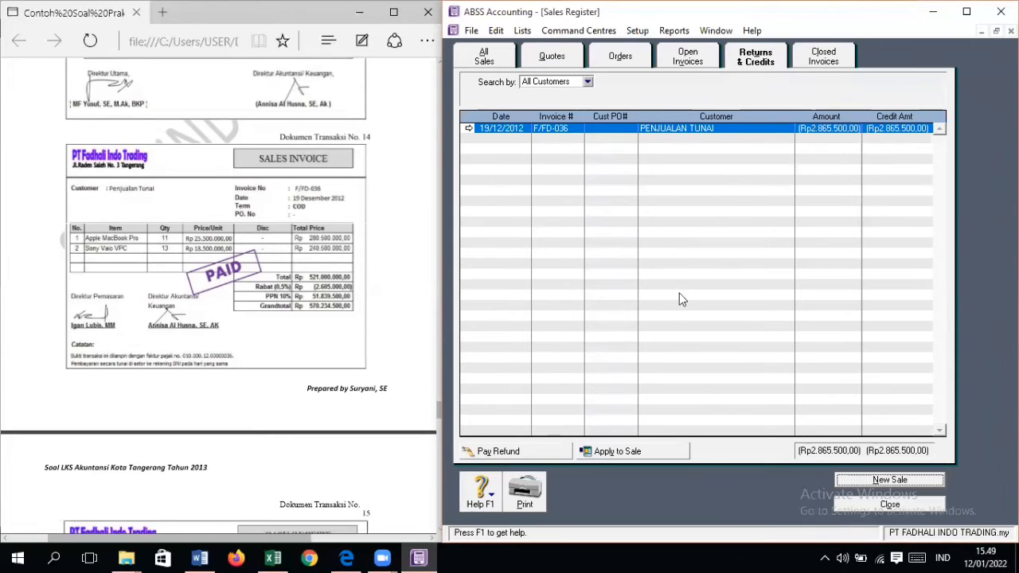
click(660, 454)
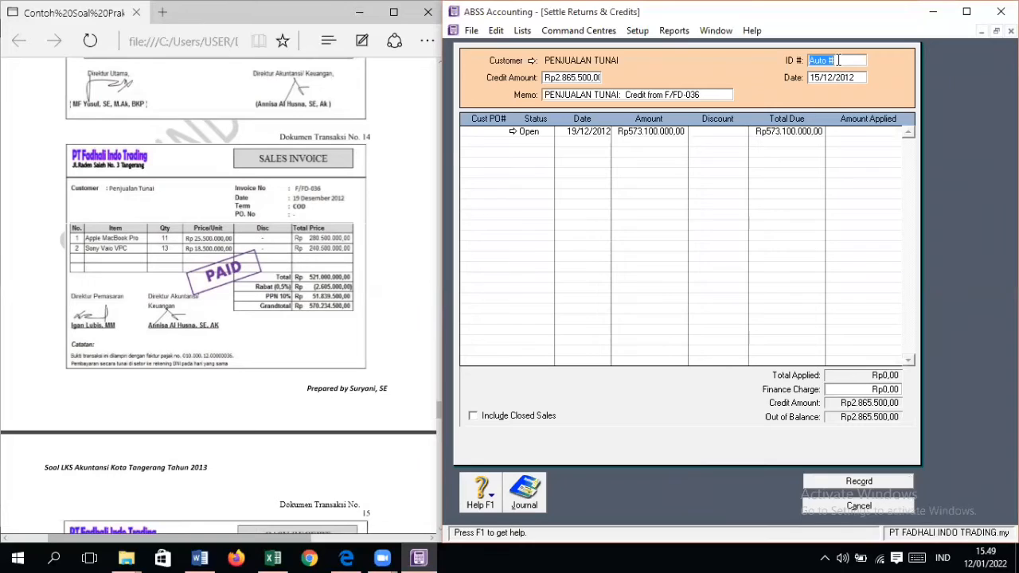
text(F/FD-036)
key(Tab)
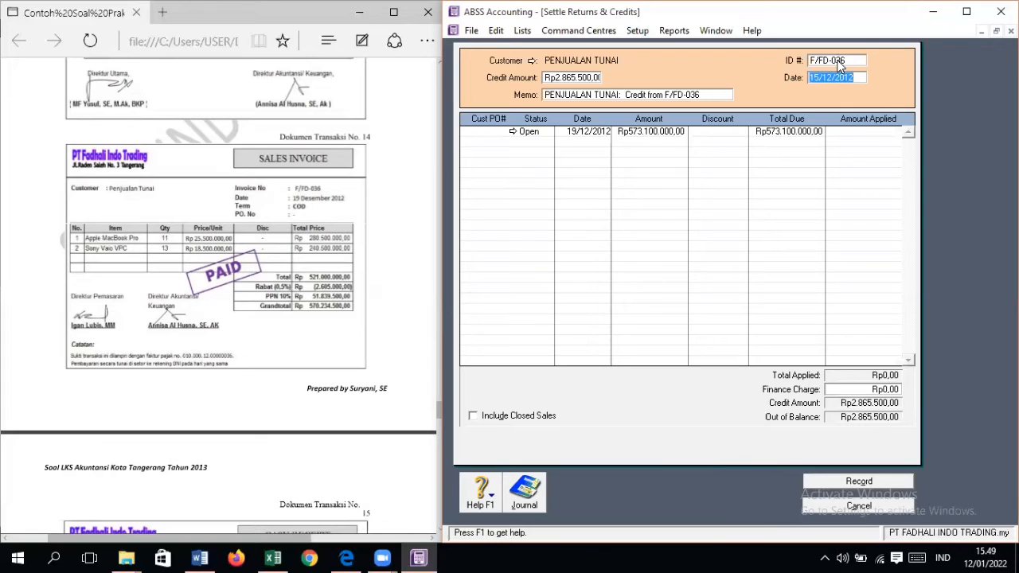
text(19/12)
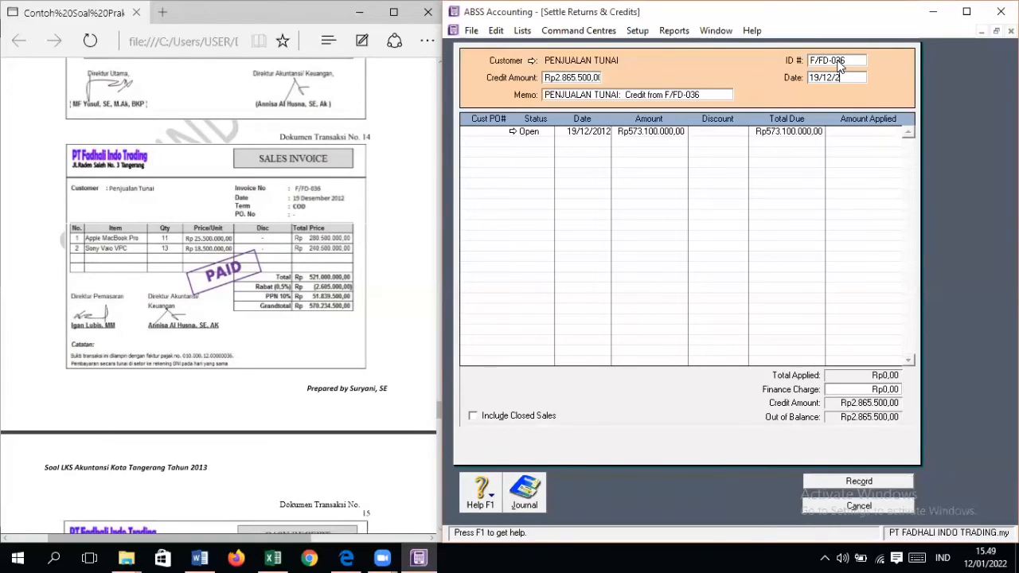
Step: Apply Rp2.865.500 of credit to the open 19/12/2012 sale, record the settlement and close the Sales Register
click(854, 134)
key(Tab)
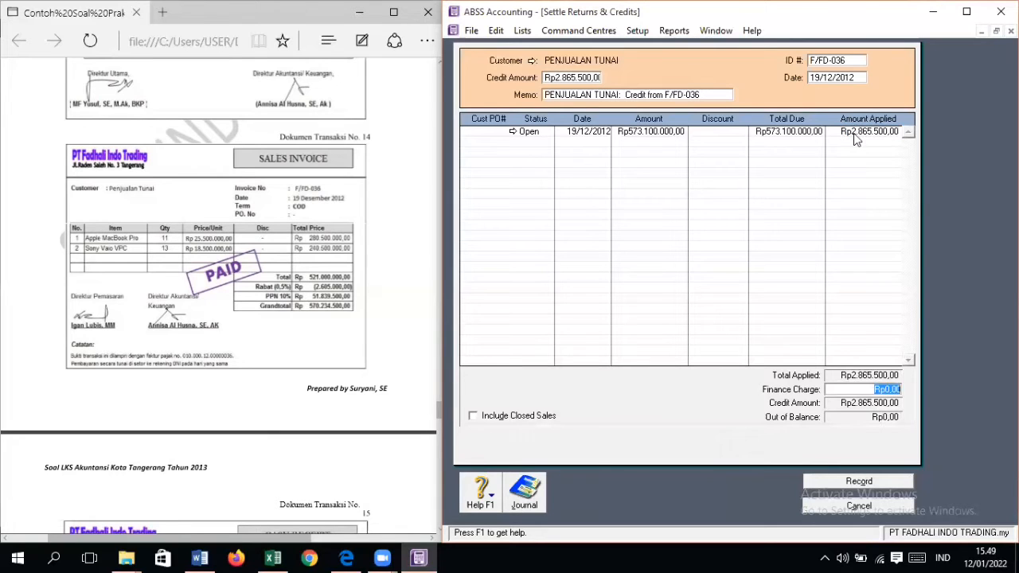
click(891, 481)
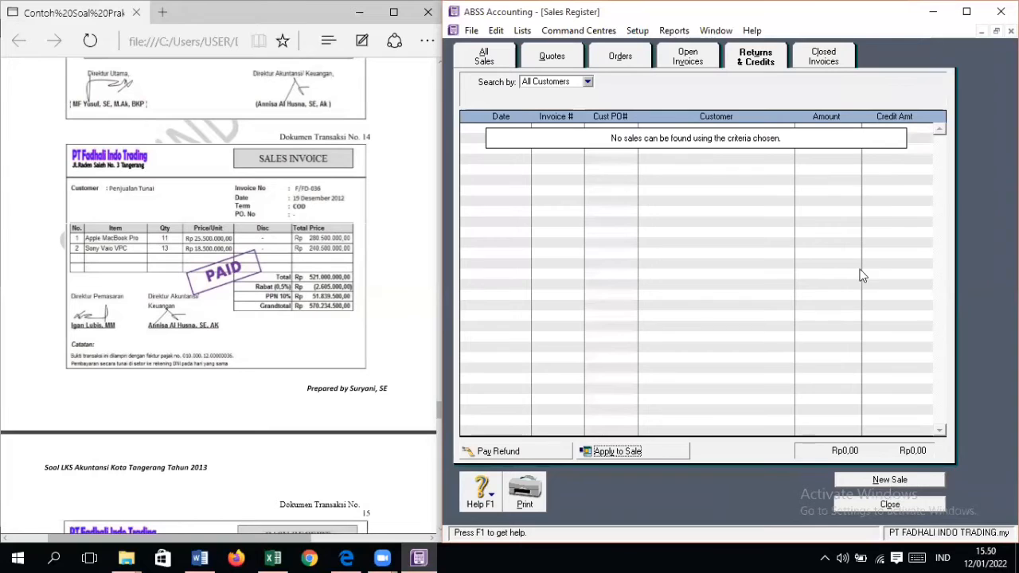
click(895, 502)
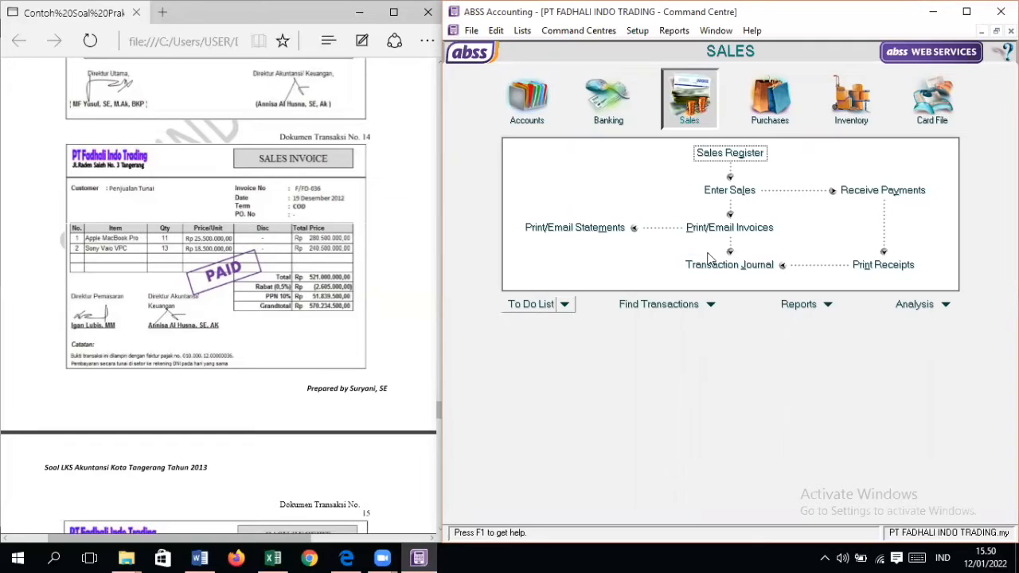
Step: Start a received payment from PENJUALAN TUNAI and set the amount received to Rp570.234.500
click(916, 194)
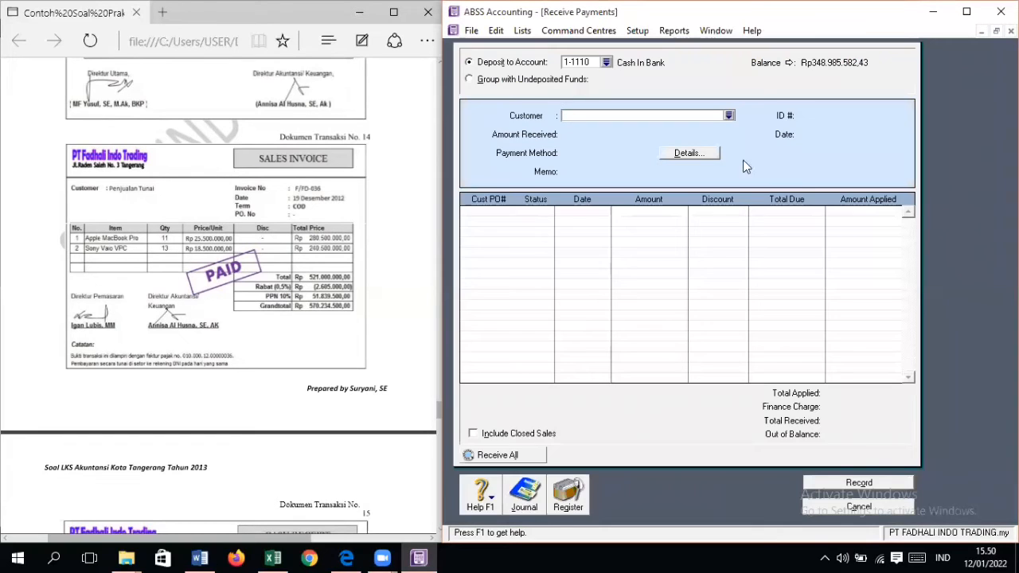
click(729, 115)
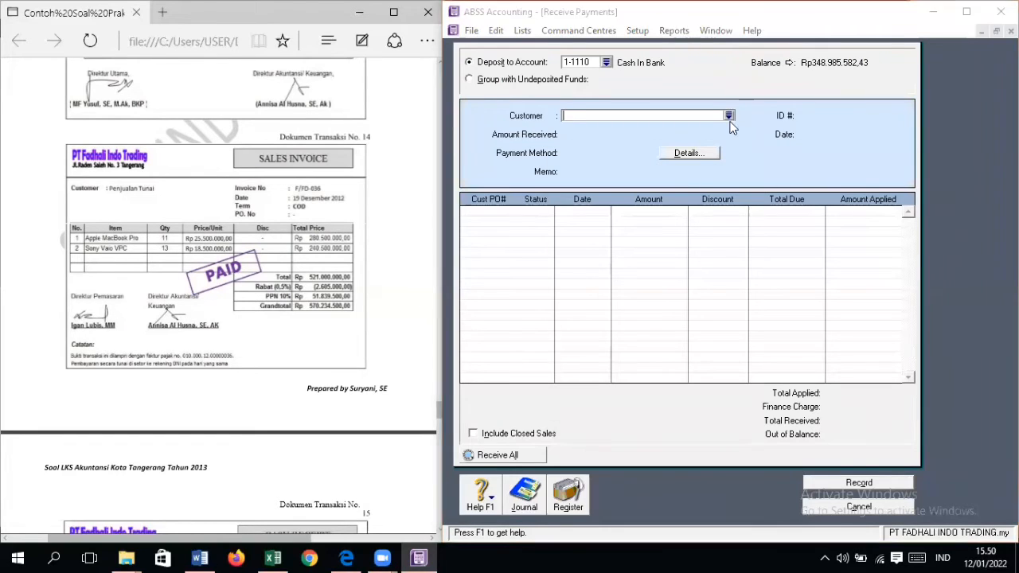
double_click(629, 210)
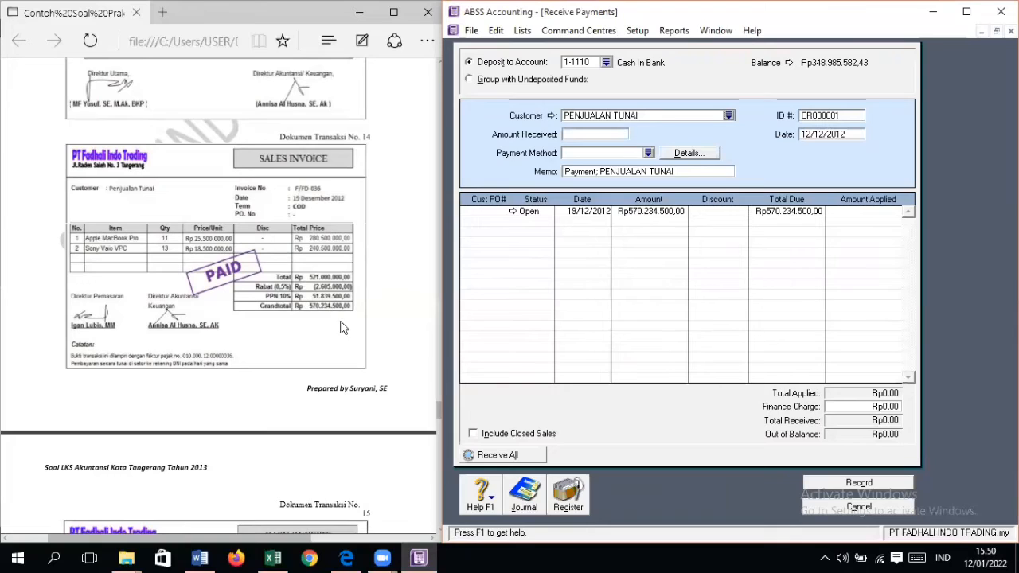
key(Tab)
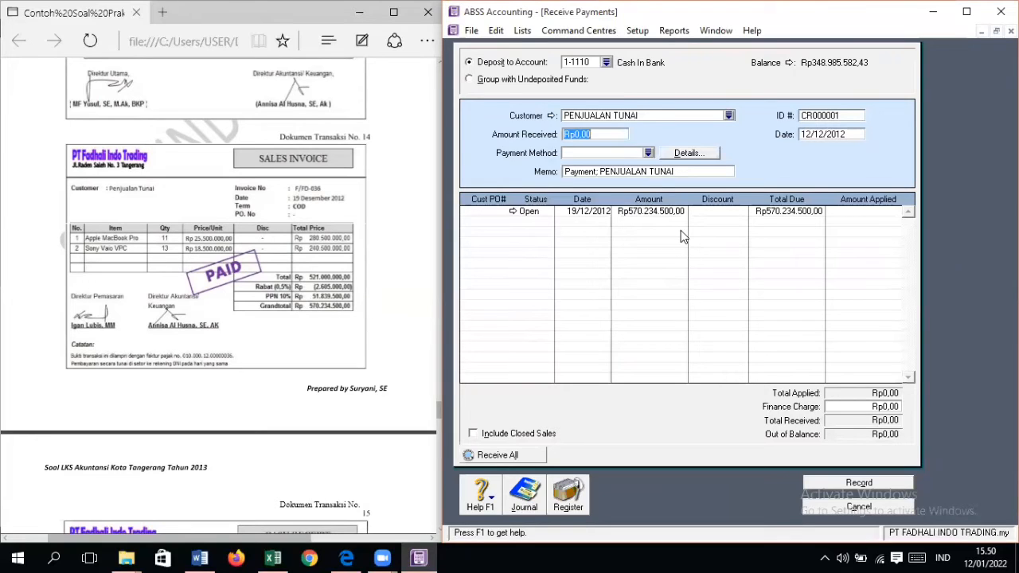
text(570.234.500)
key(Tab)
key(Tab)
key(Tab)
key(Tab)
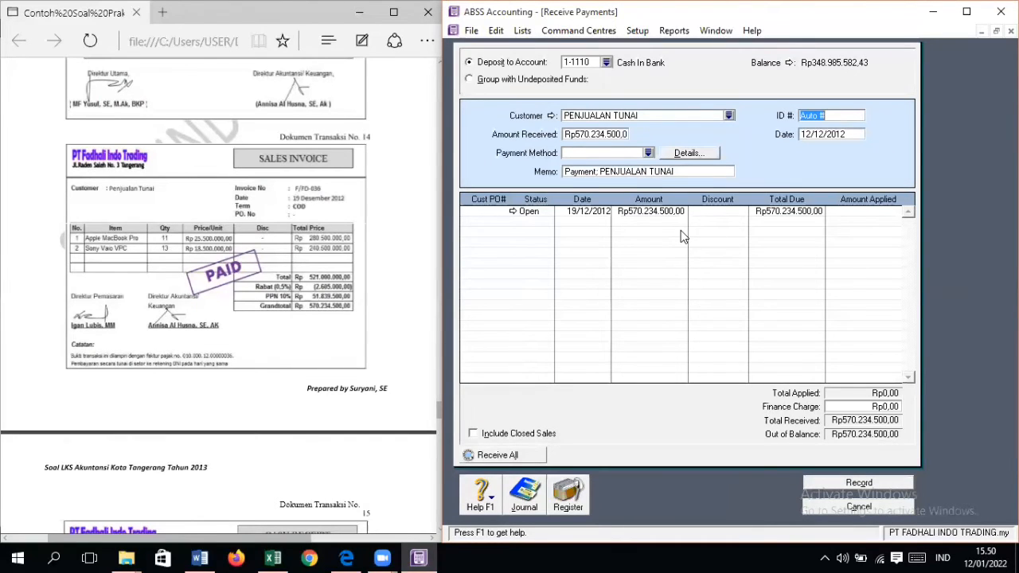
Step: Set the payment's ID to F/FD-036 and its date to 19/12/2012
text(f/fd-036)
key(Tab)
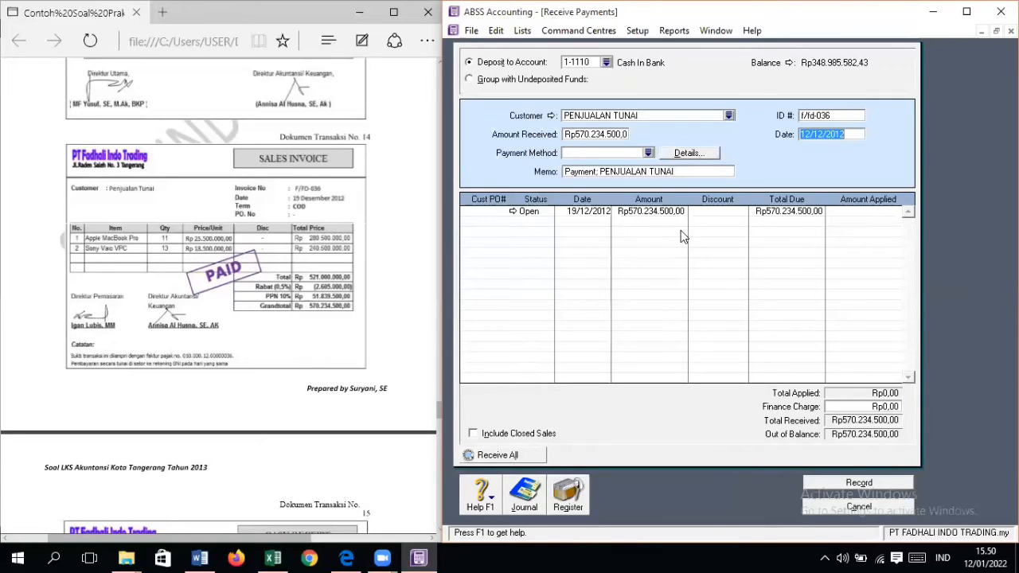
click(846, 117)
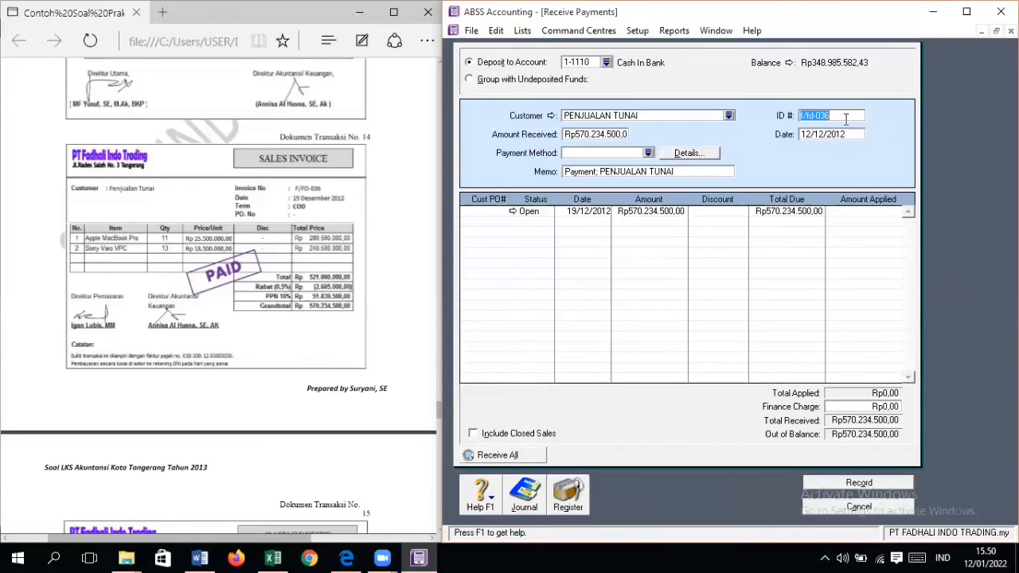
text(F/FD-036)
key(Tab)
text(19/12/2012)
key(Tab)
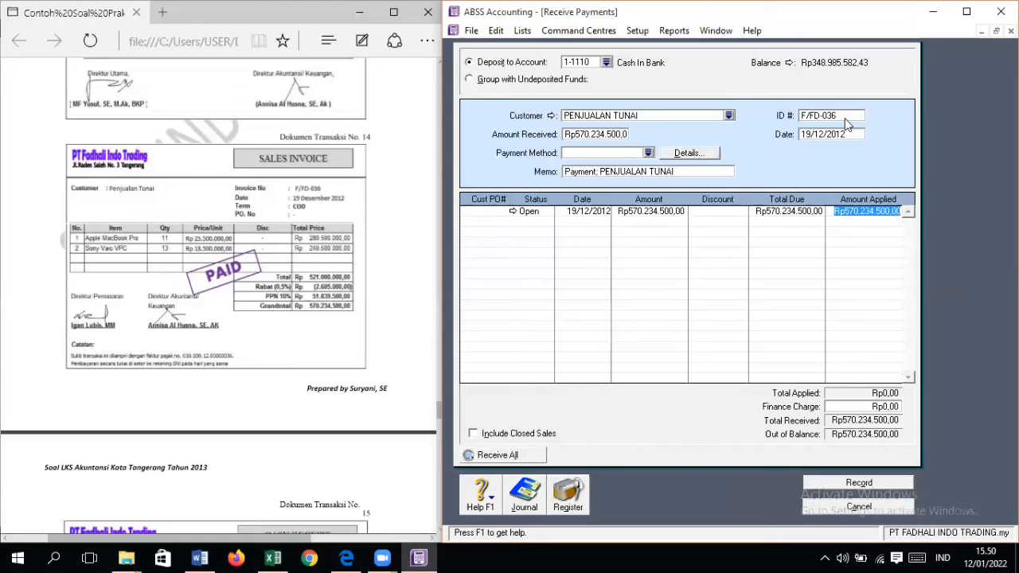
Step: Apply Rp570.234.500 to the open 19/12/2012 sale, record the payment and close Receive Payments
key(Tab)
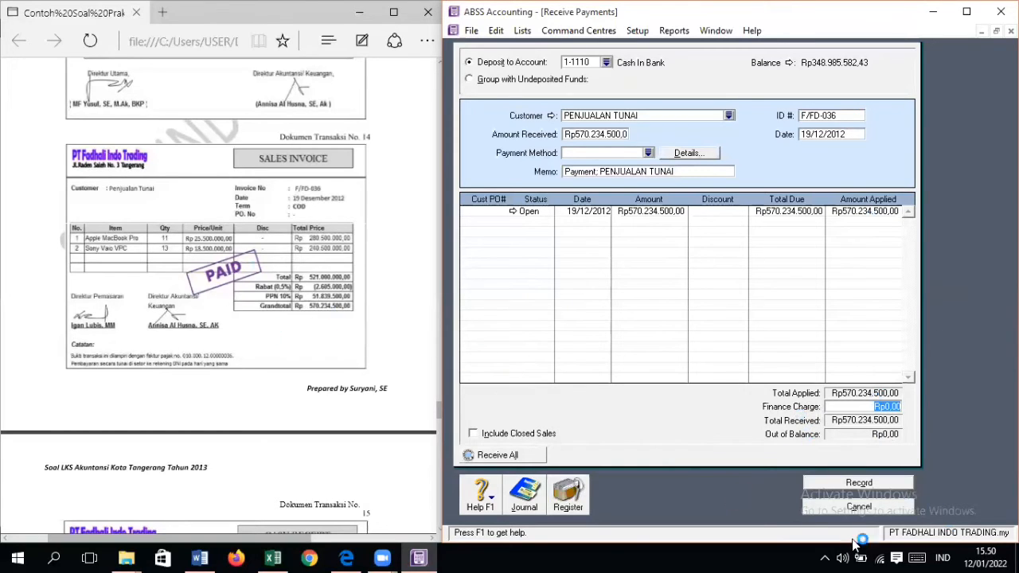
click(877, 485)
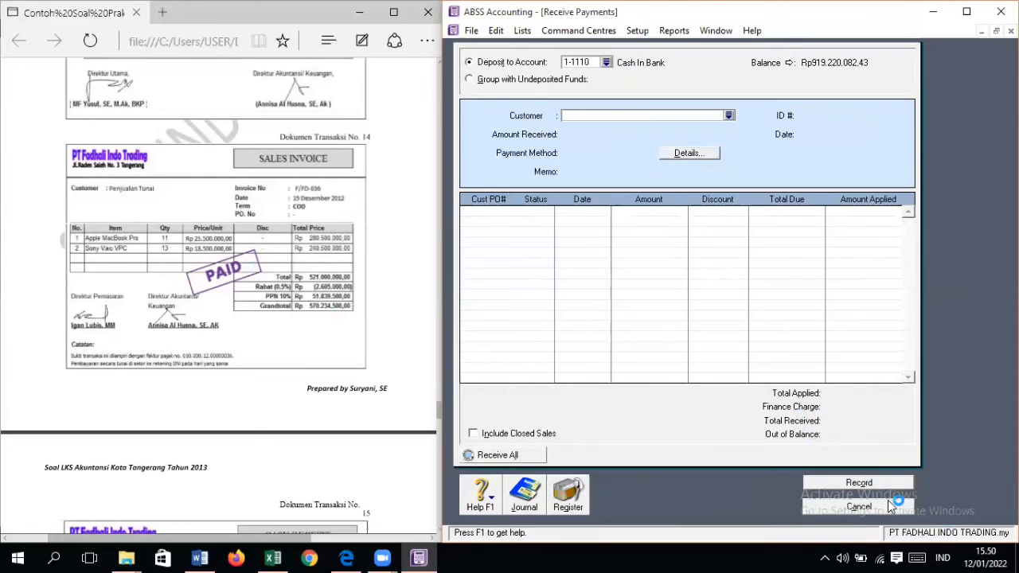
click(891, 505)
Step: From the Sales transaction journal, change the RABAT 0,5% invoice's memo to "Sale DISCOUNT; PENJUALAN TUNAI" and save it with the duplicate invoice number
click(740, 268)
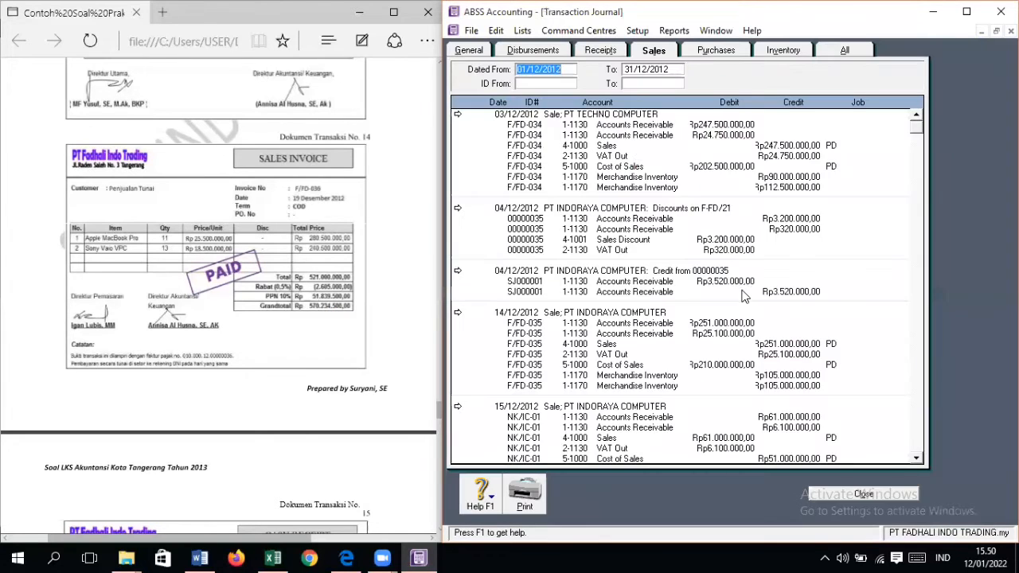
scroll(744, 297, down, 8)
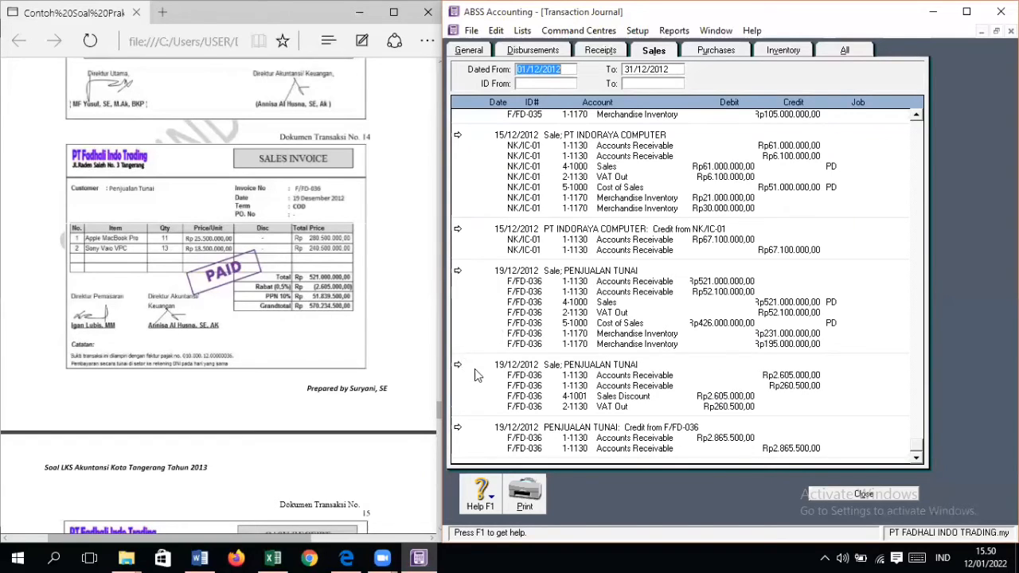
click(458, 365)
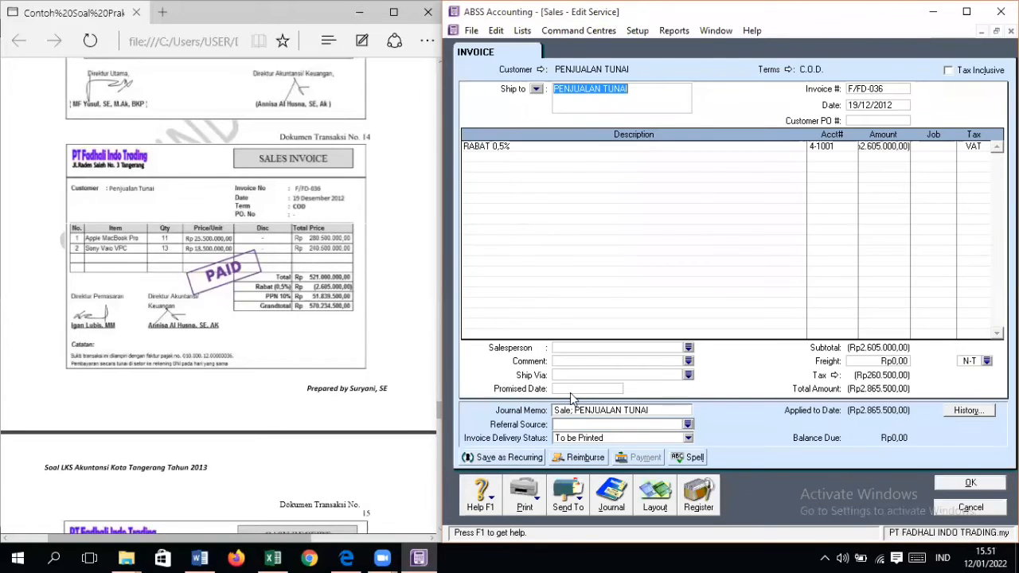
click(571, 414)
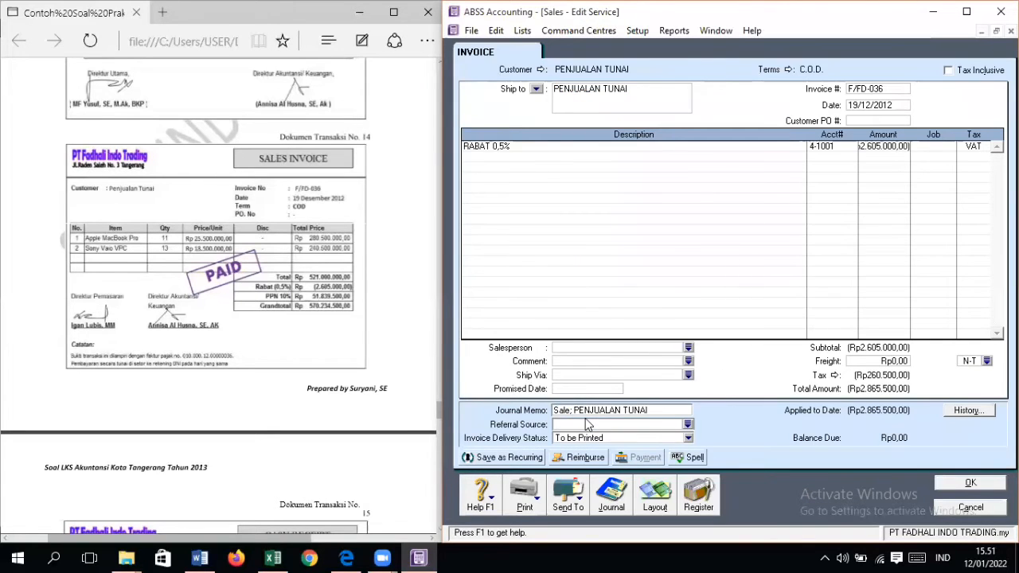
text(DISCOUNT)
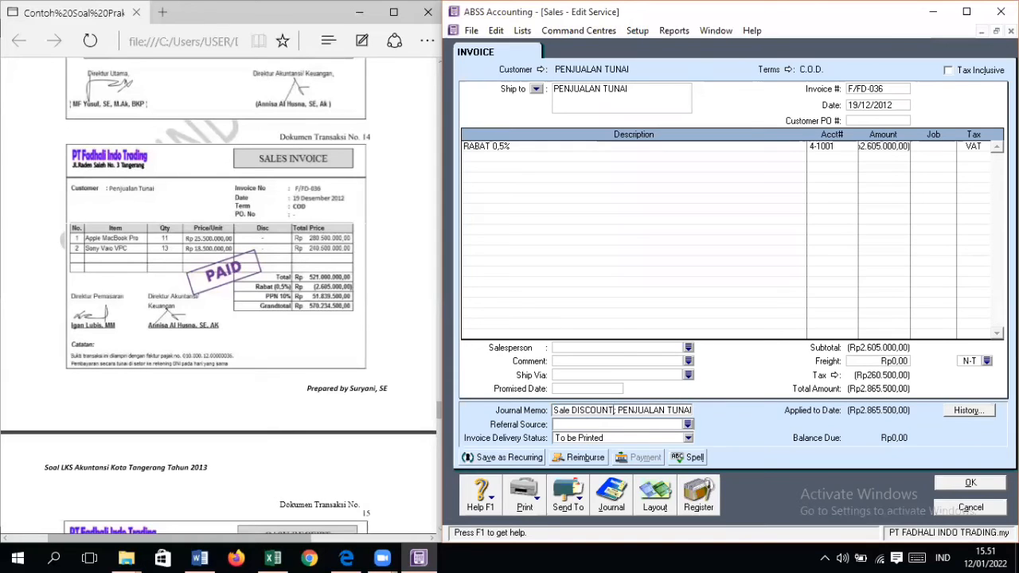
click(984, 491)
click(828, 350)
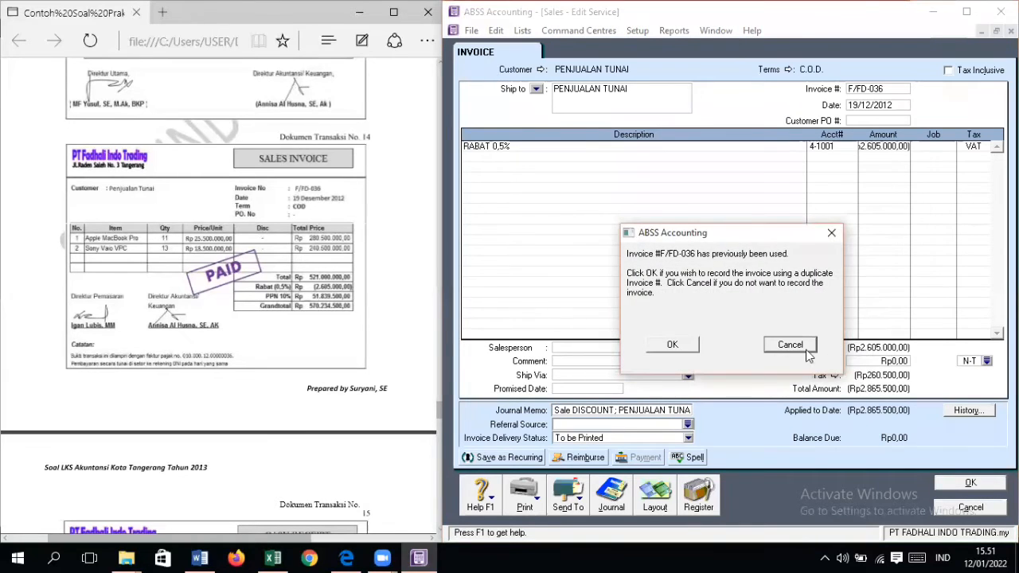
click(674, 344)
Step: Change the journal memo of the 15/12/2012 sale NK/IC-01 to "Sale RETURN; PT INDORAYA COMPUTER" and save it
scroll(651, 360, up, 3)
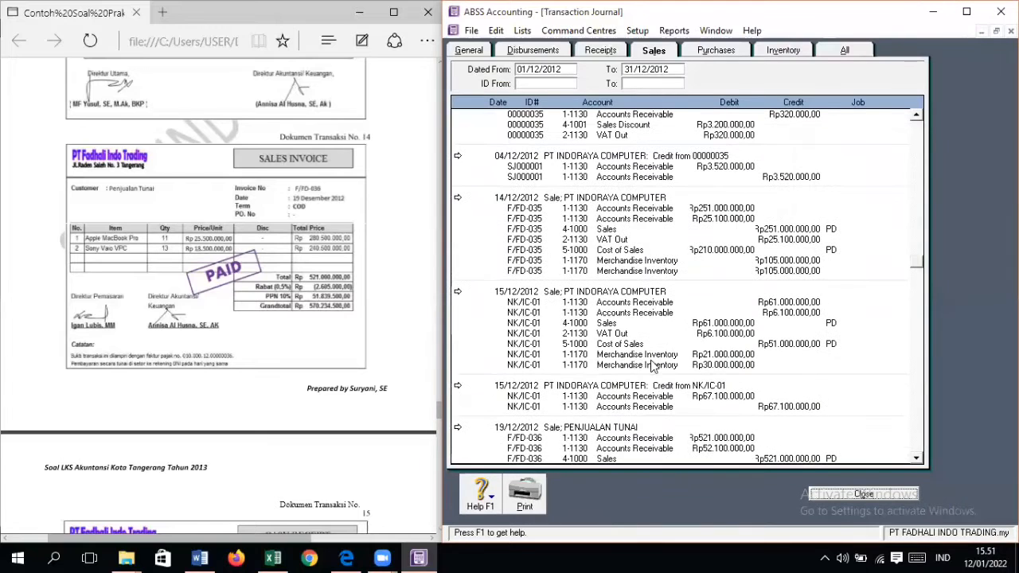
click(458, 293)
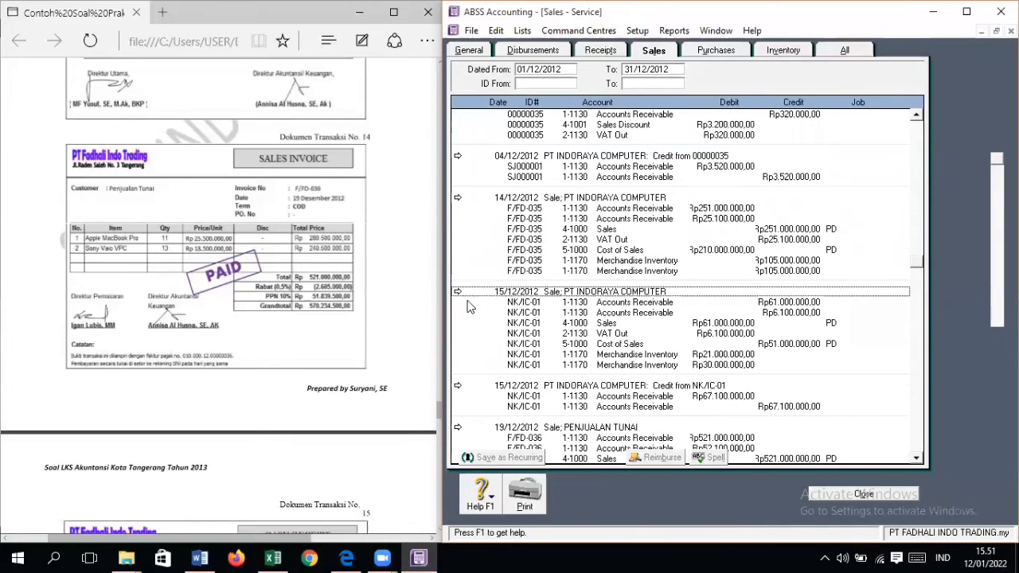
click(571, 409)
click(571, 408)
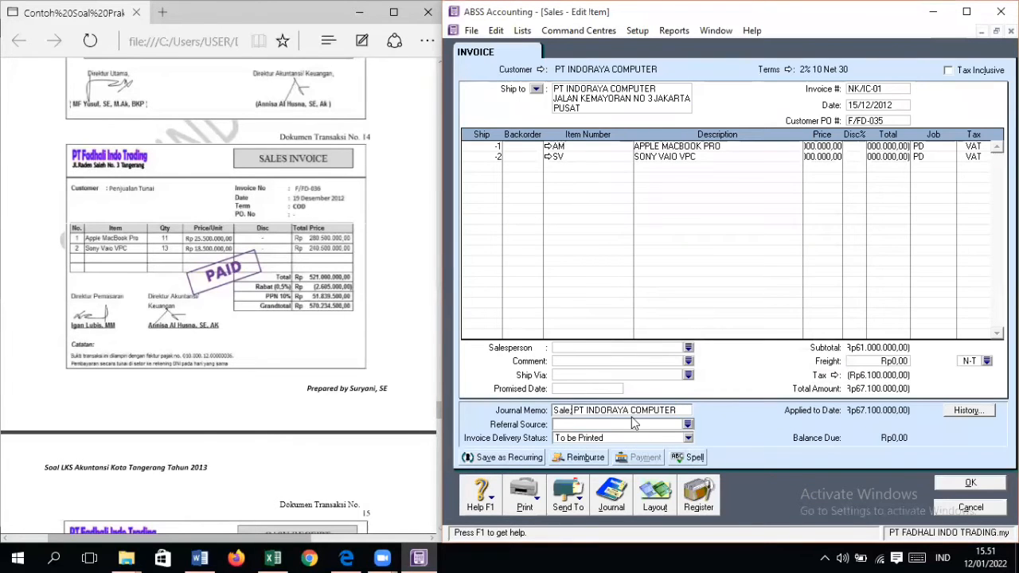
text(RETURN)
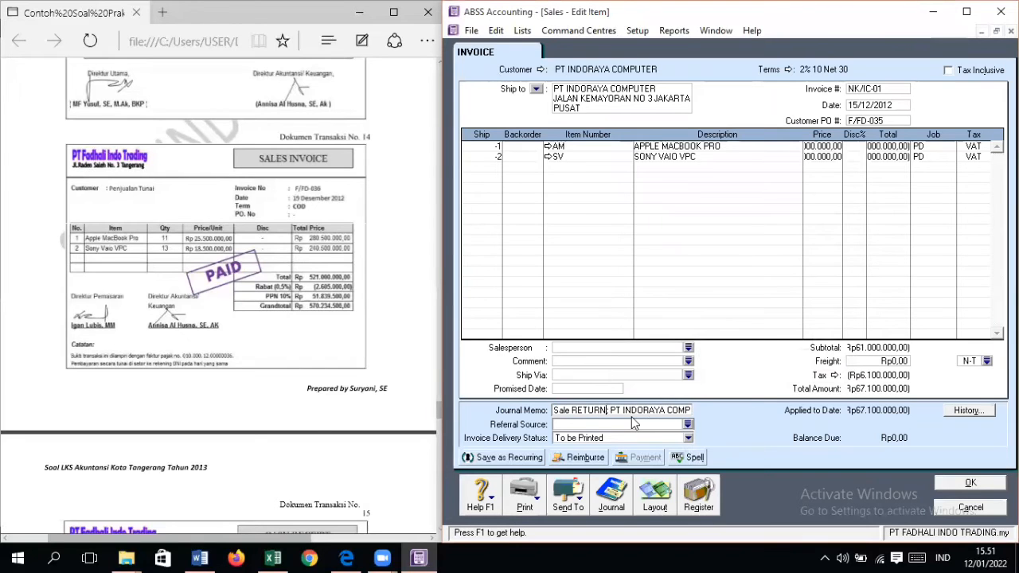
click(970, 482)
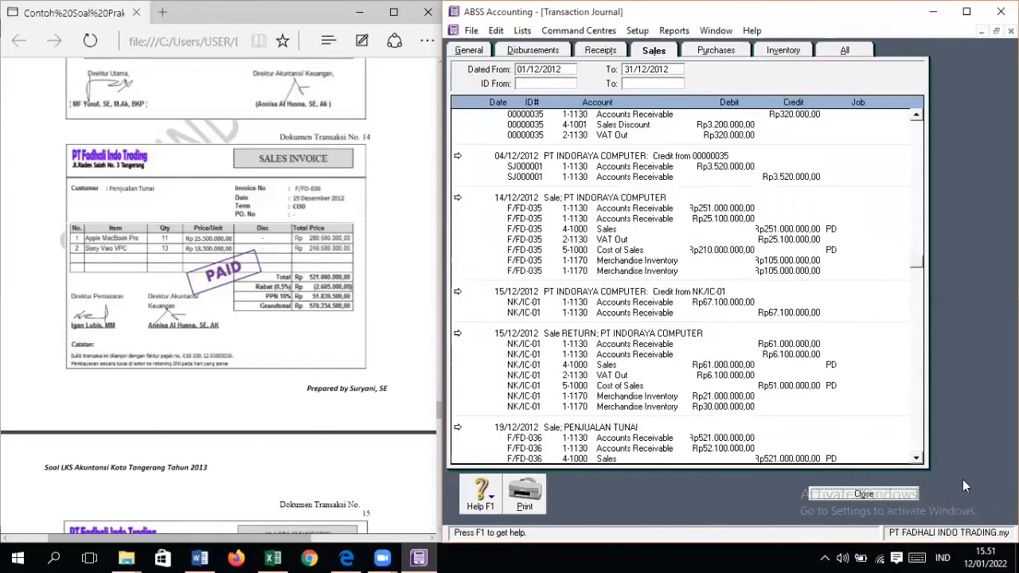
Step: Review the Sales journal, checking the 04/12/2012 discount entry and the PT INDORAYA COMPUTER credits from 00000035 and NK/IC-01
scroll(642, 331, down, 10)
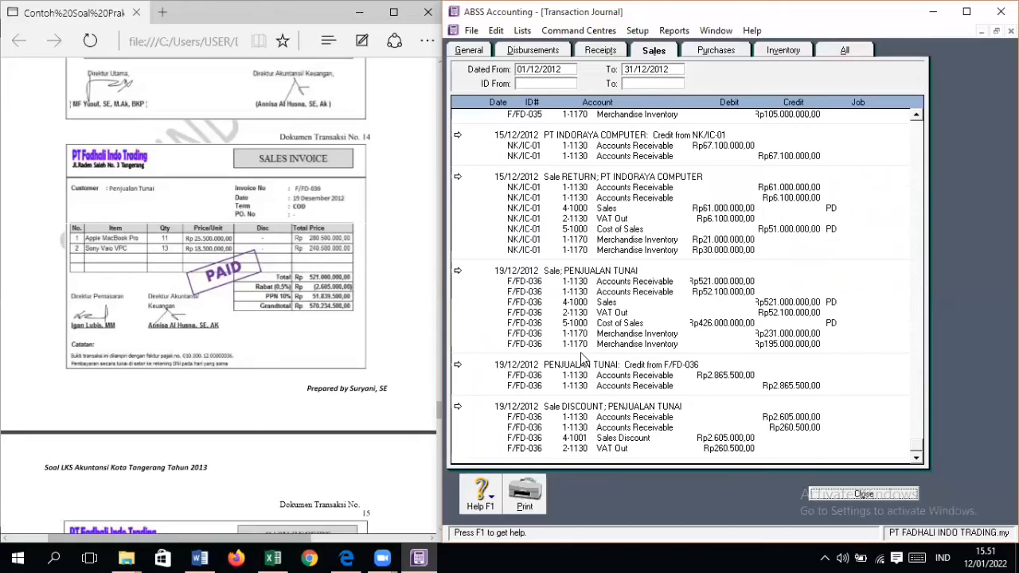
scroll(584, 359, up, 3)
scroll(584, 358, up, 3)
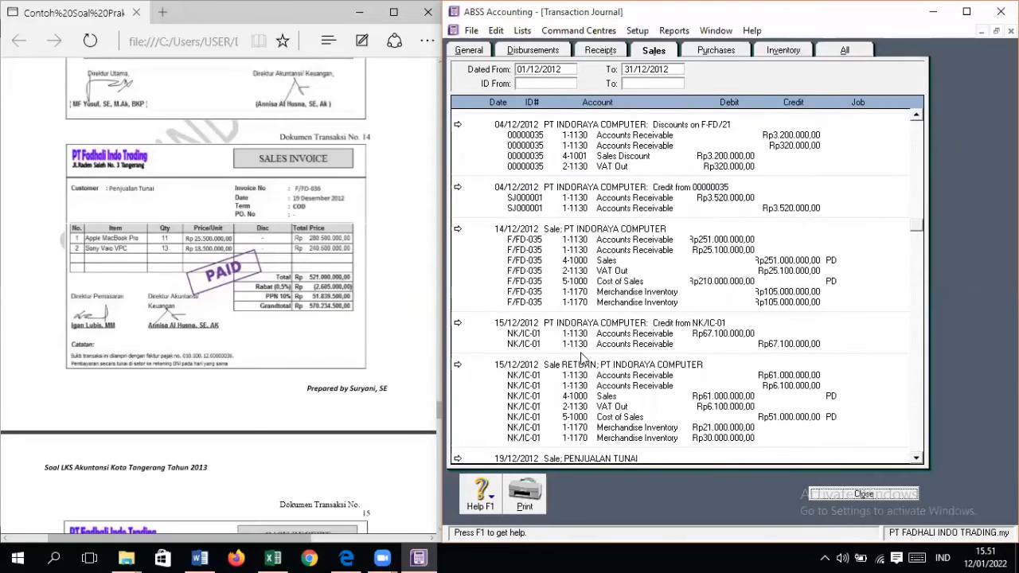
scroll(584, 358, up, 1)
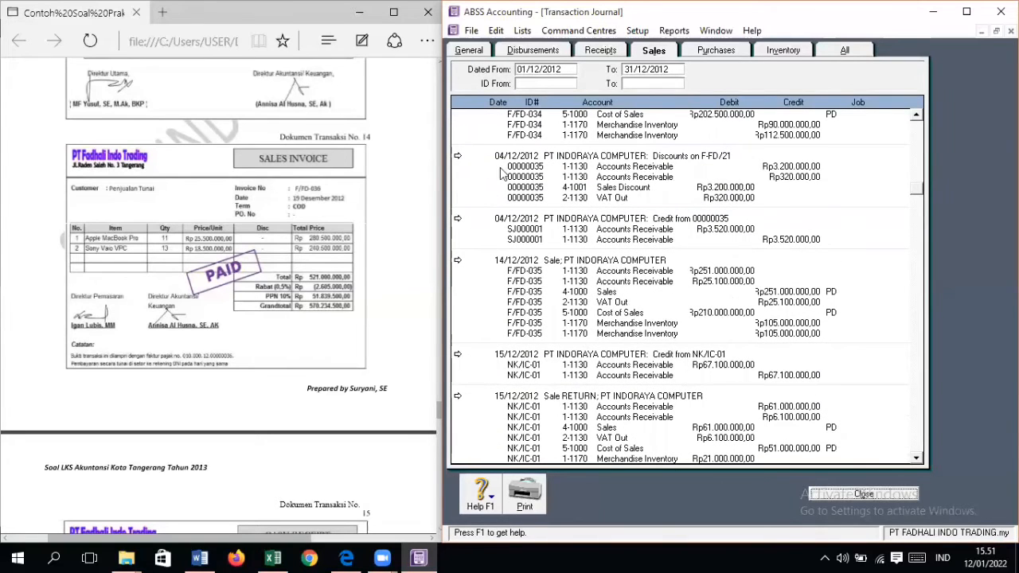
double_click(470, 165)
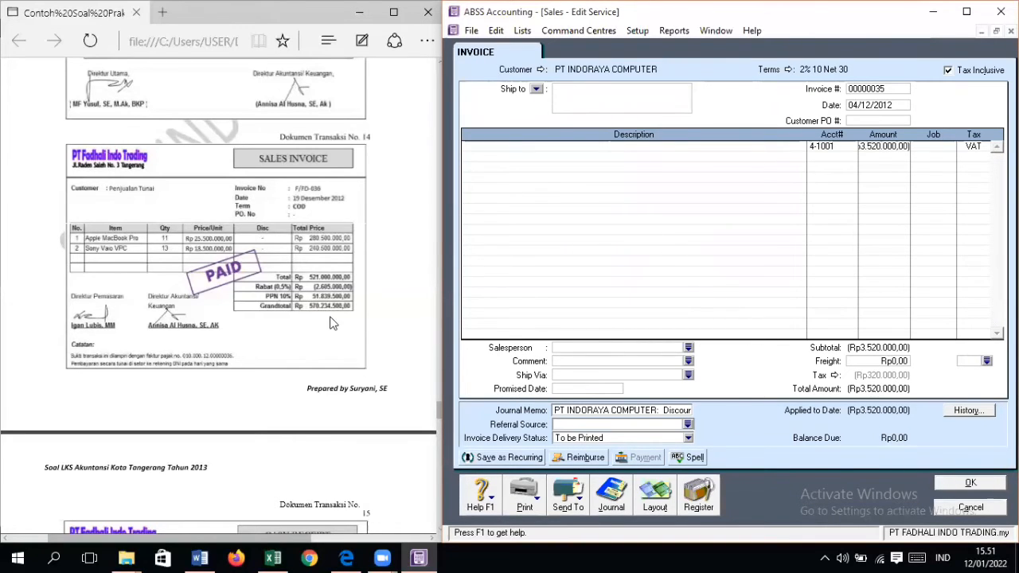
click(961, 507)
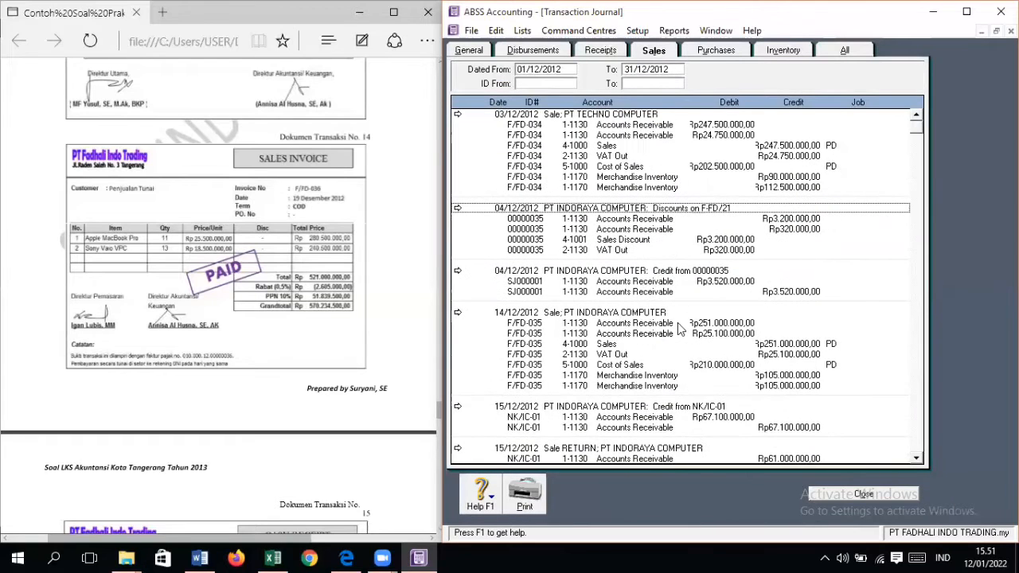
click(458, 272)
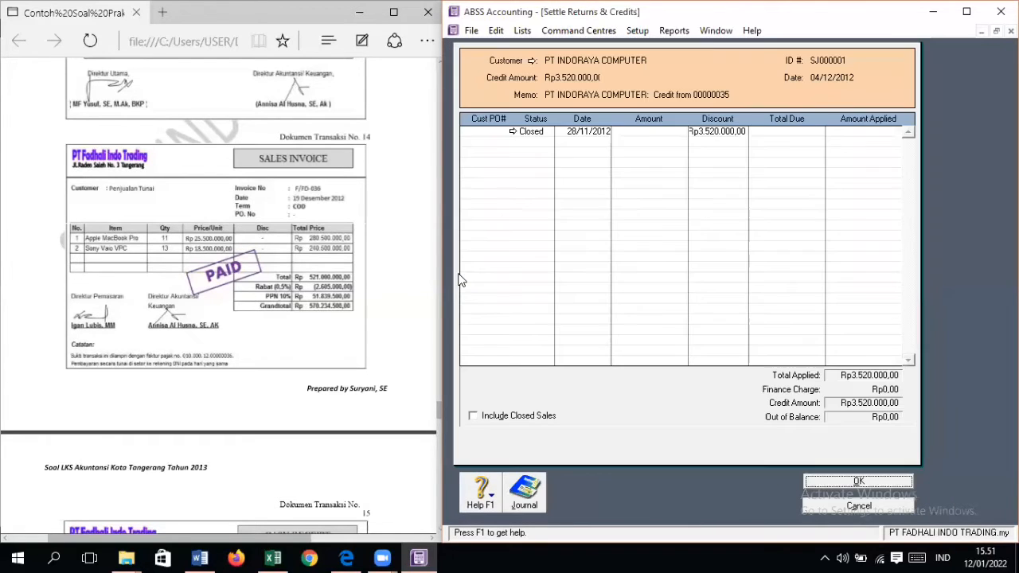
click(883, 508)
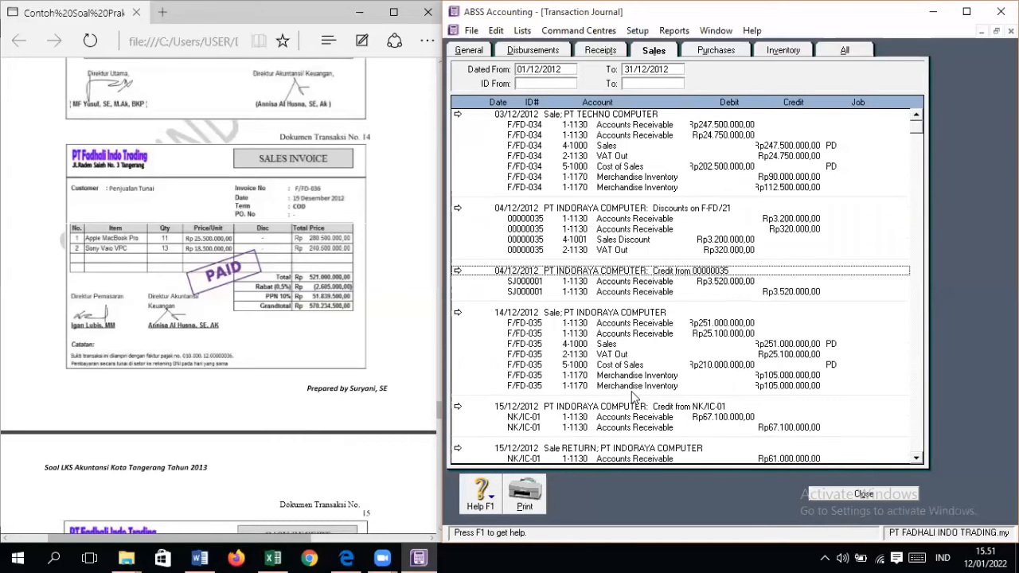
scroll(465, 385, down, 4)
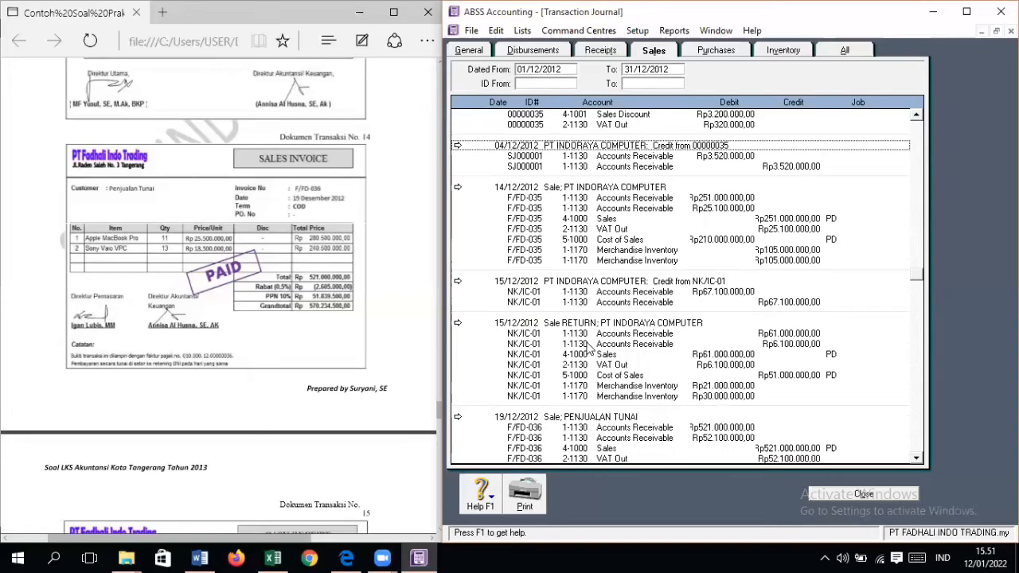
double_click(595, 289)
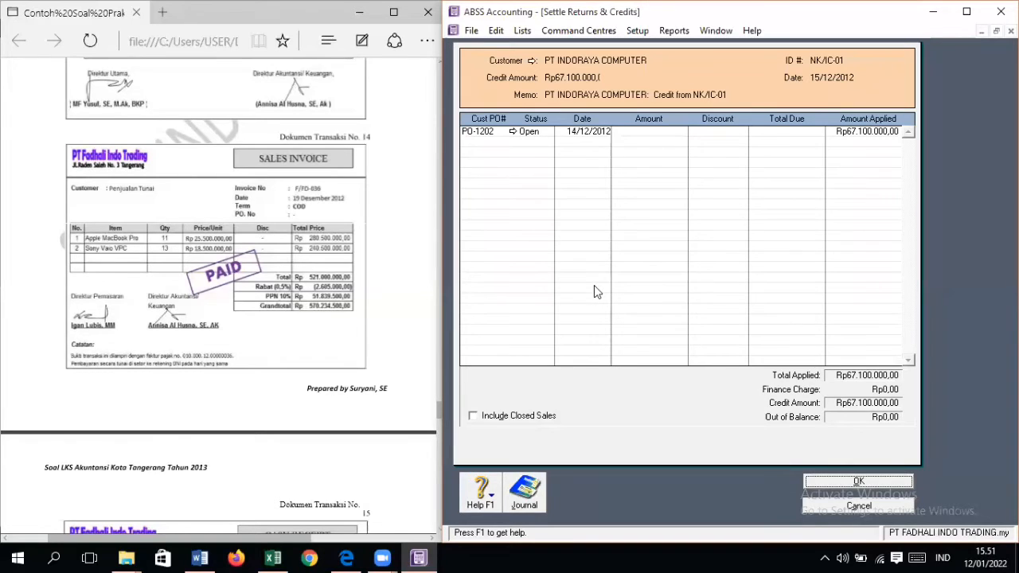
click(859, 481)
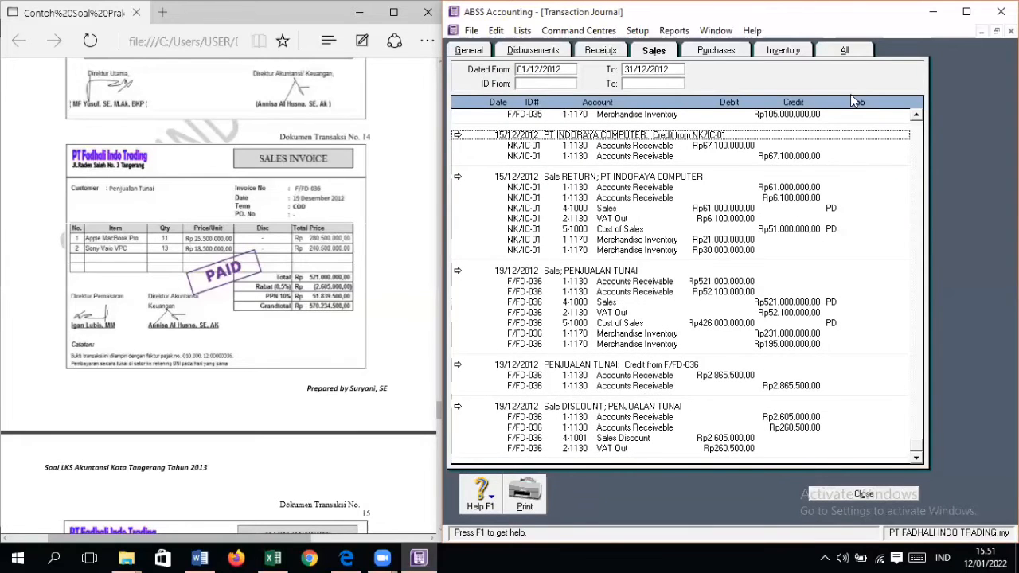
scroll(618, 337, up, 9)
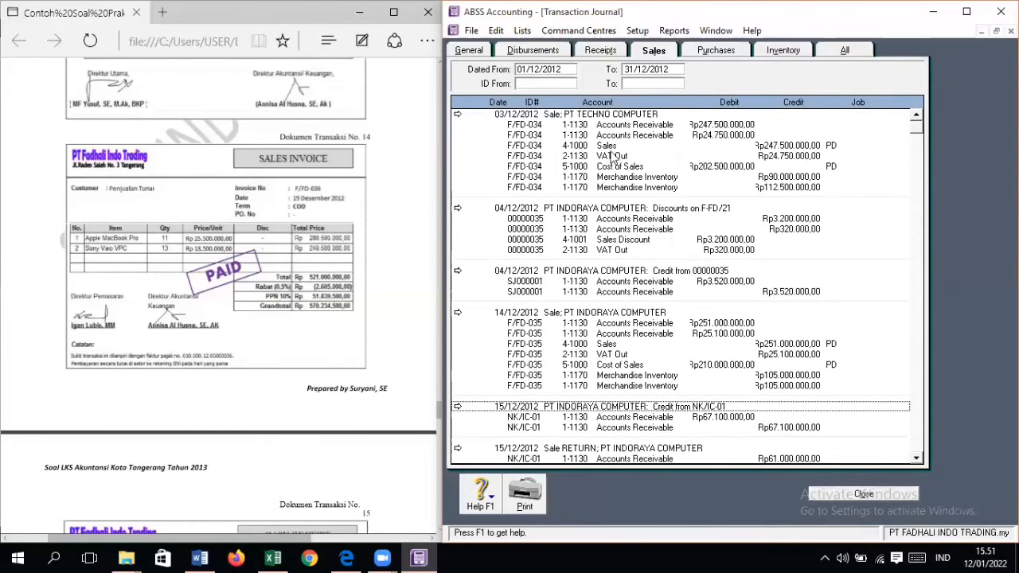
Step: In the Purchases journal, change the memo of bill NR-1201 to "Purchase RETURN; PT GLOBAL NOTEBOOK INDONESIA" and save it
click(722, 54)
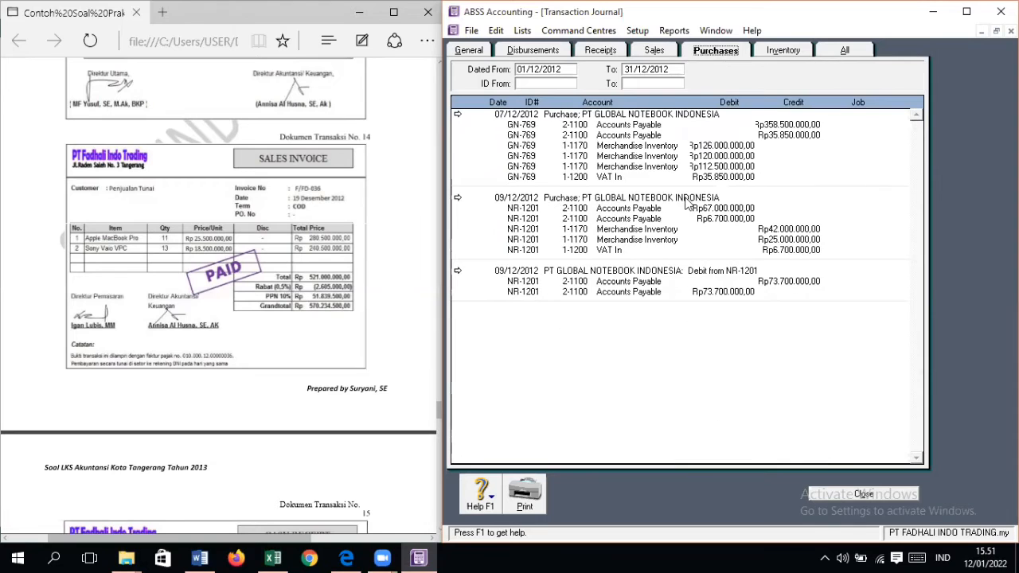
click(458, 199)
click(458, 199)
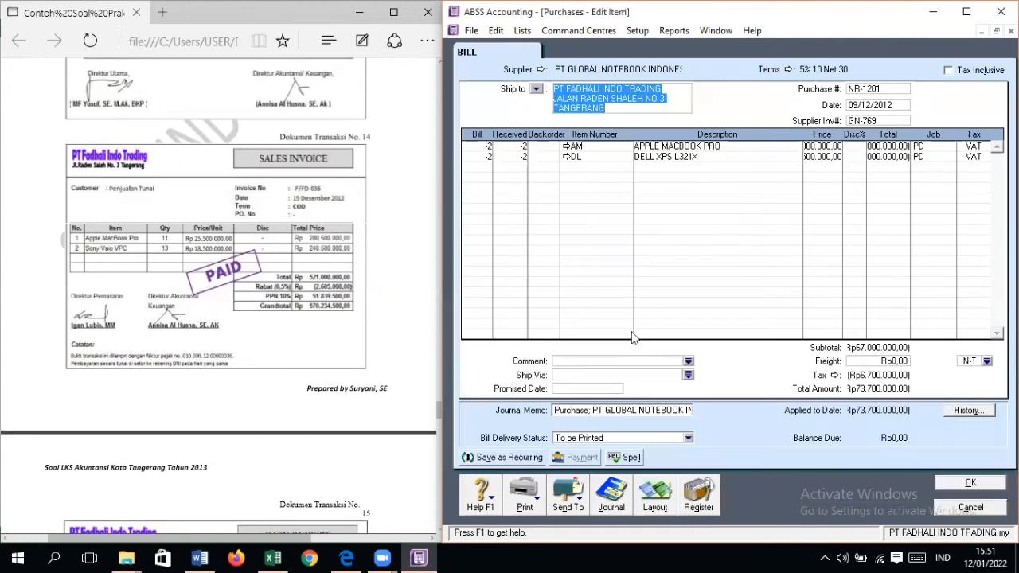
click(587, 411)
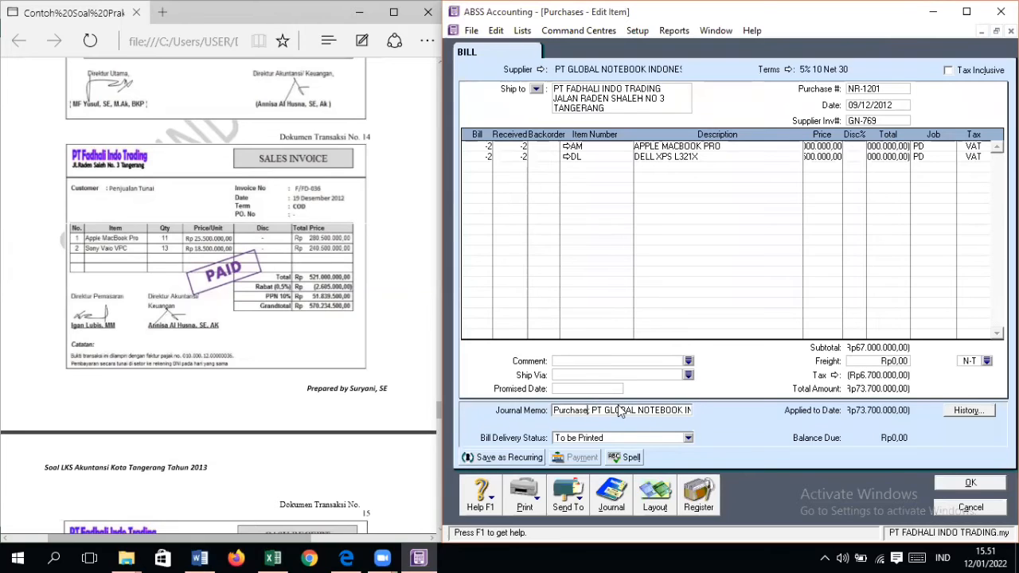
text(RETURN)
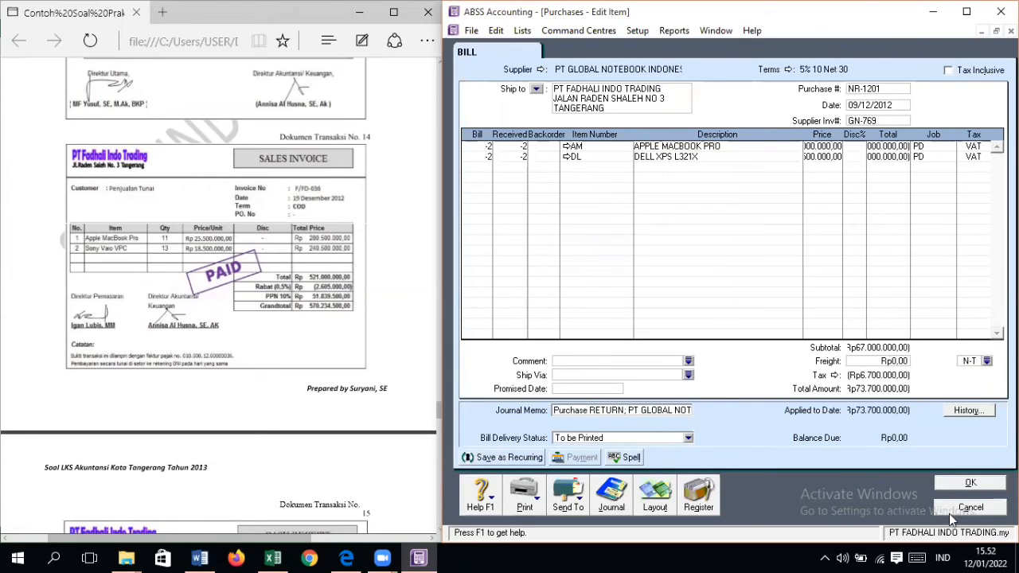
click(966, 487)
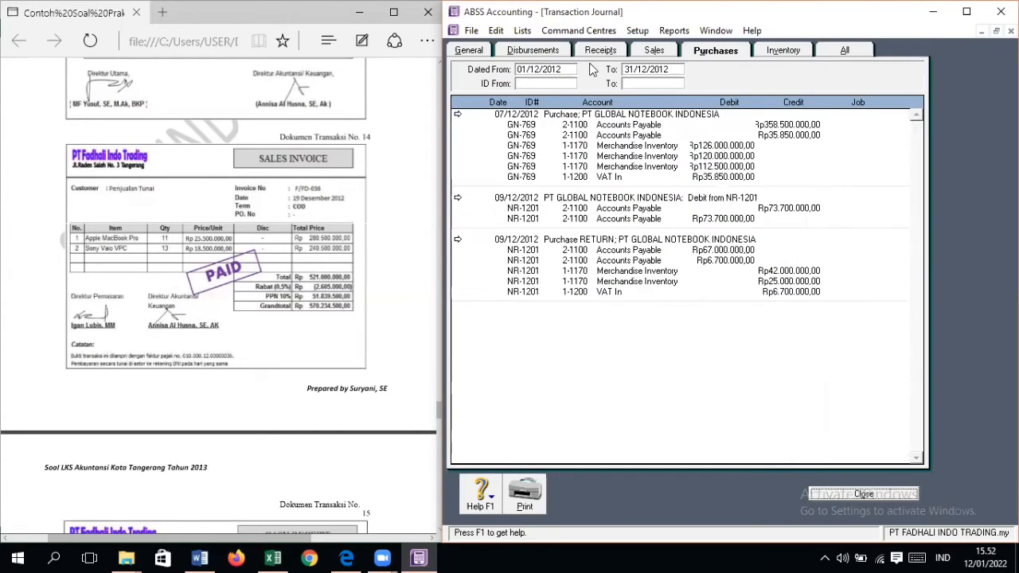
Step: Compare the Sales journal with the source documents, going back from document No. 14 to the early December 2012 vouchers
click(651, 54)
scroll(669, 346, down, 1)
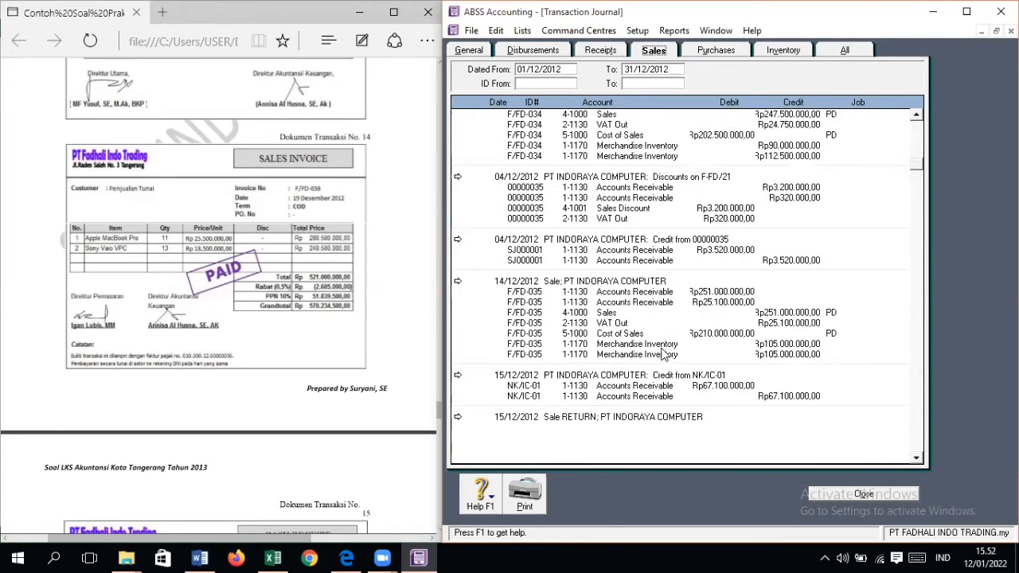
scroll(668, 348, up, 1)
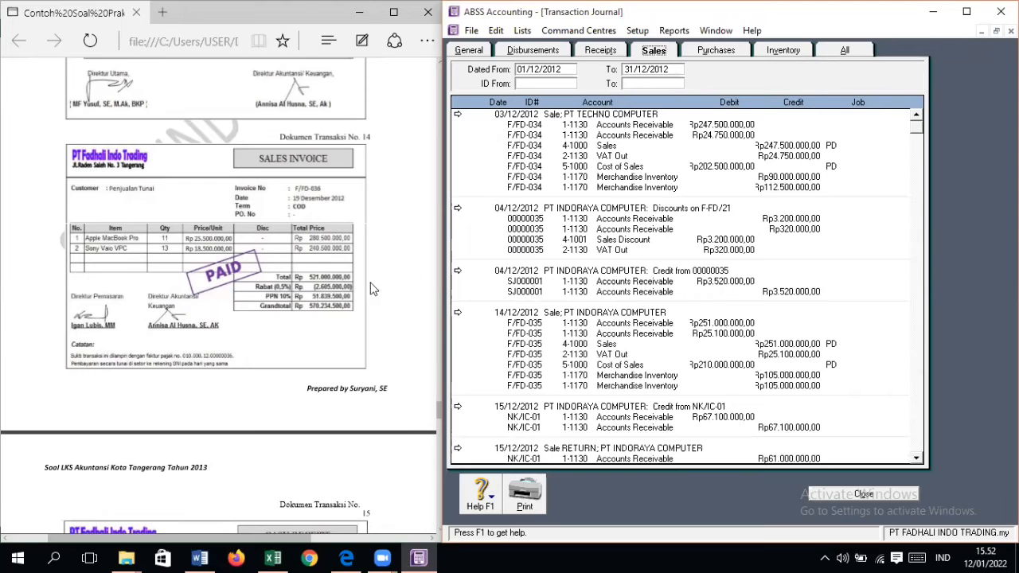
scroll(379, 301, up, 10)
scroll(378, 301, up, 10)
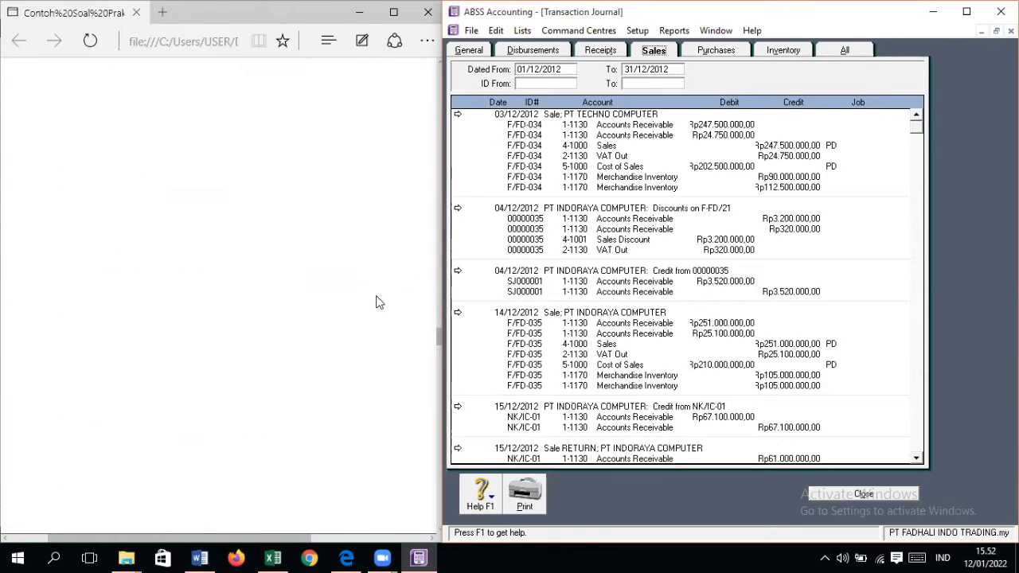
scroll(378, 301, up, 15)
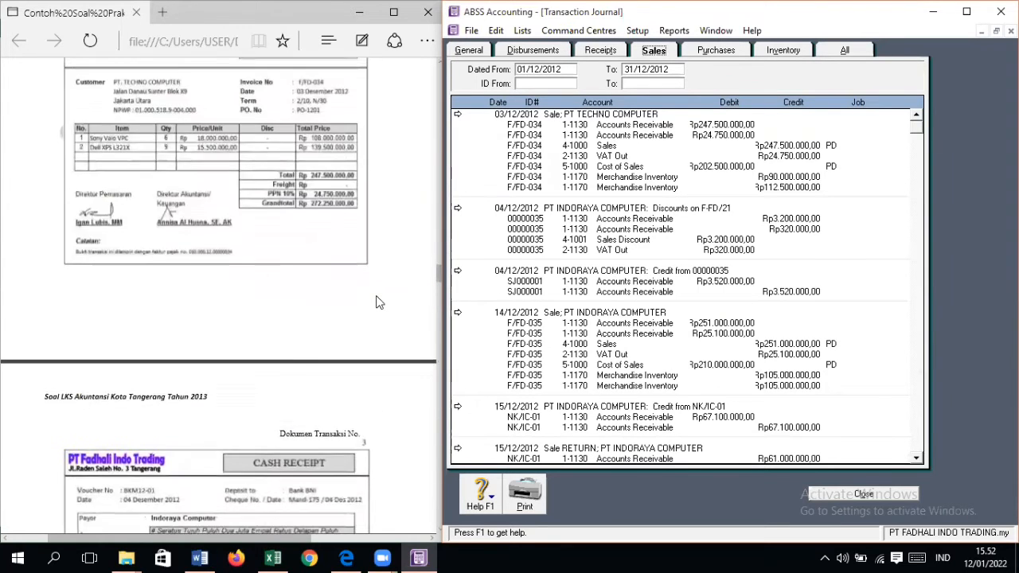
scroll(378, 301, up, 15)
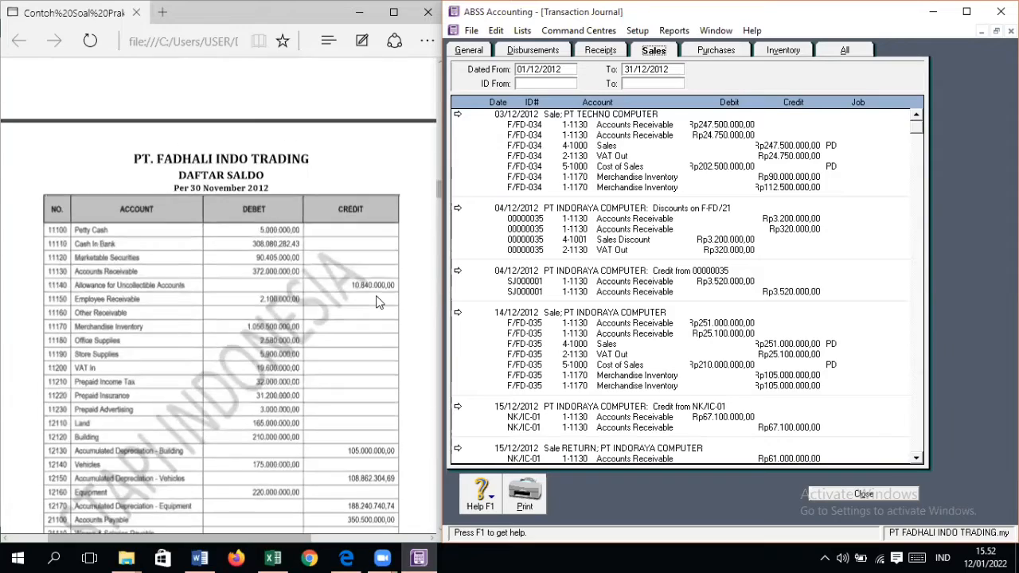
scroll(378, 301, down, 5)
scroll(378, 301, up, 5)
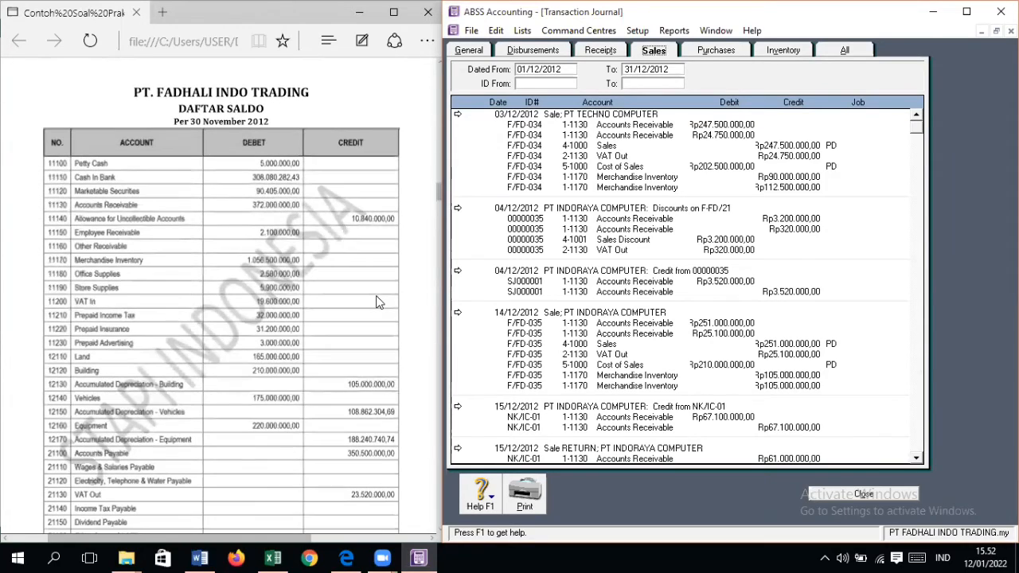
scroll(378, 301, down, 2)
scroll(378, 301, down, 15)
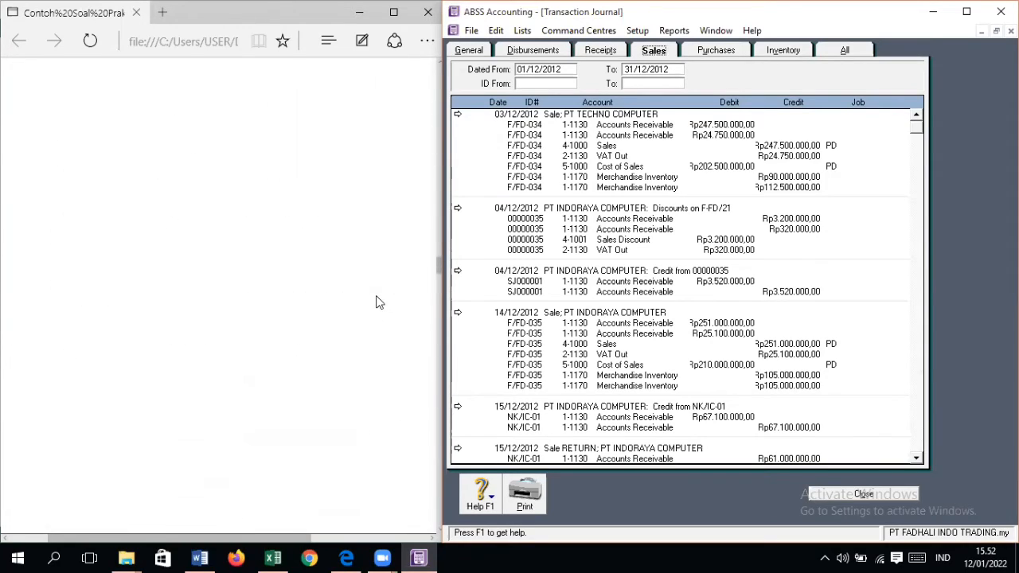
scroll(374, 305, down, 8)
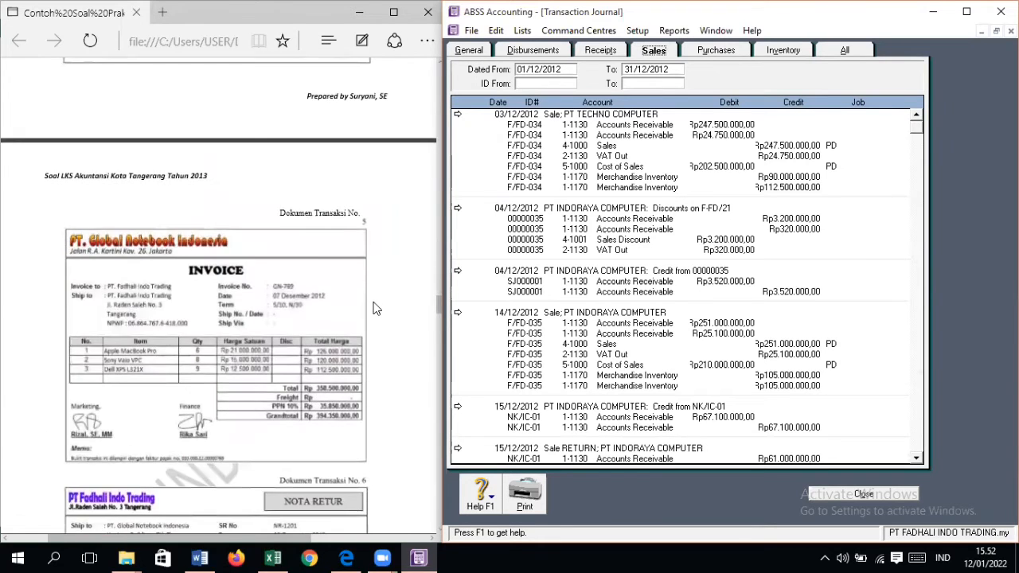
scroll(377, 309, up, 8)
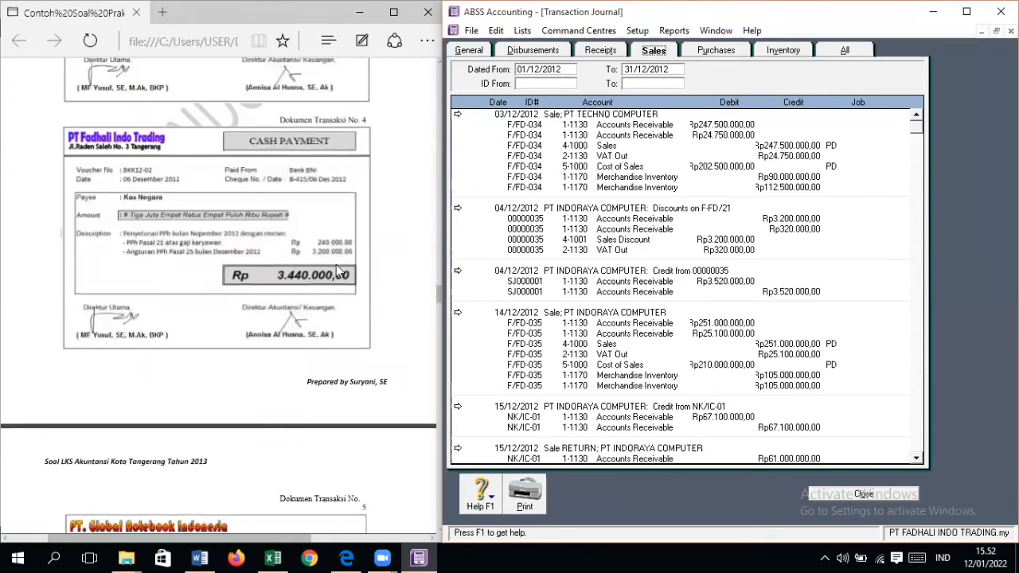
scroll(322, 328, up, 2)
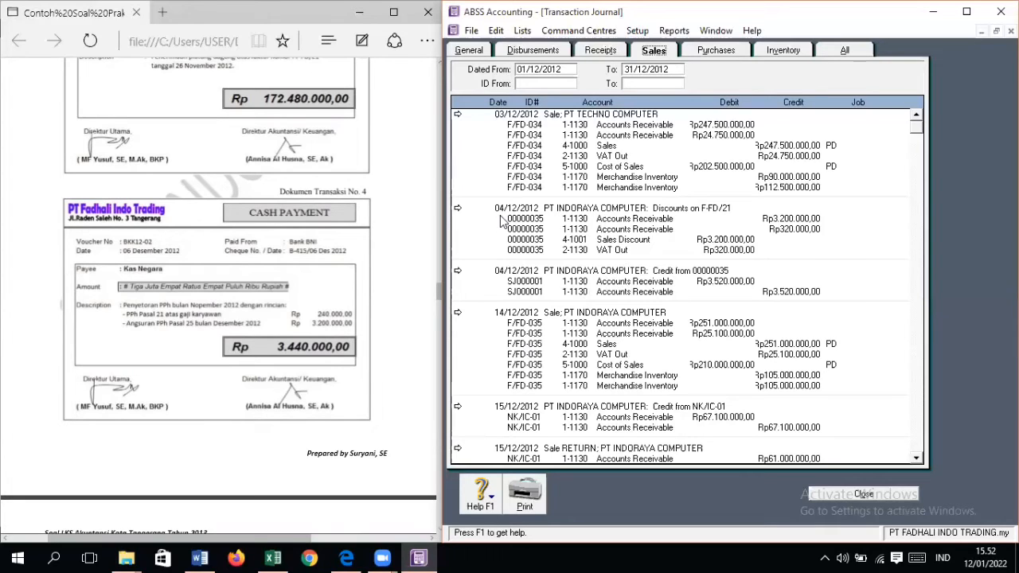
Step: Inspect the 04/12/2012 PT INDORAYA COMPUTER credit from 00000035 and compare it with the cash receipt in document No. 3
double_click(497, 275)
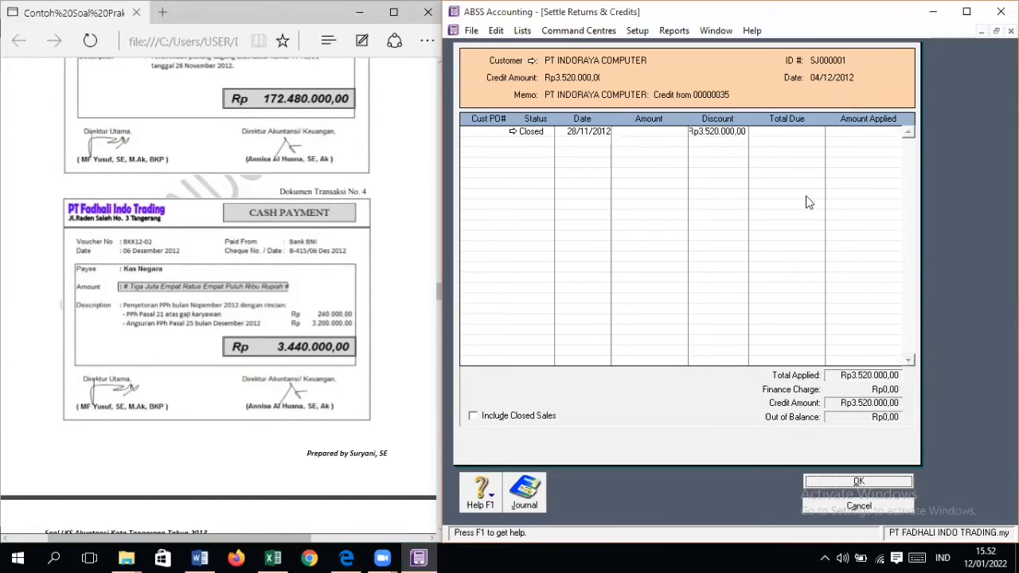
click(853, 482)
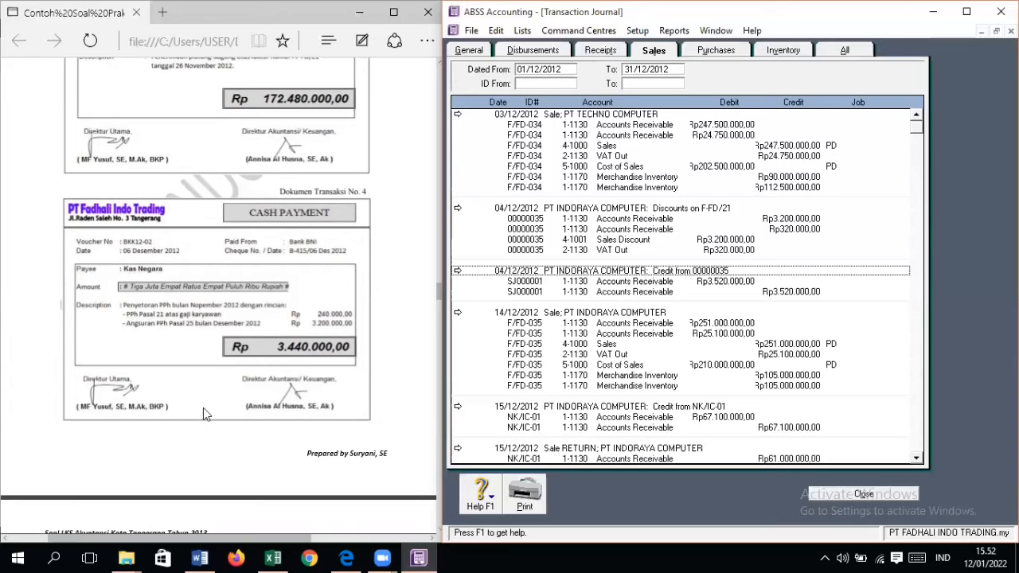
scroll(342, 263, up, 3)
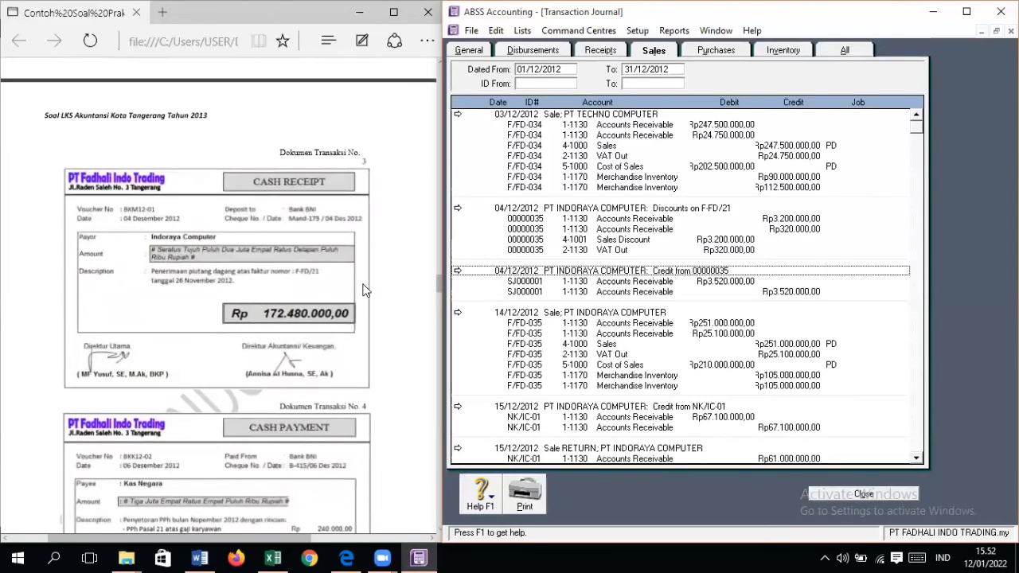
scroll(362, 290, up, 4)
scroll(365, 292, down, 3)
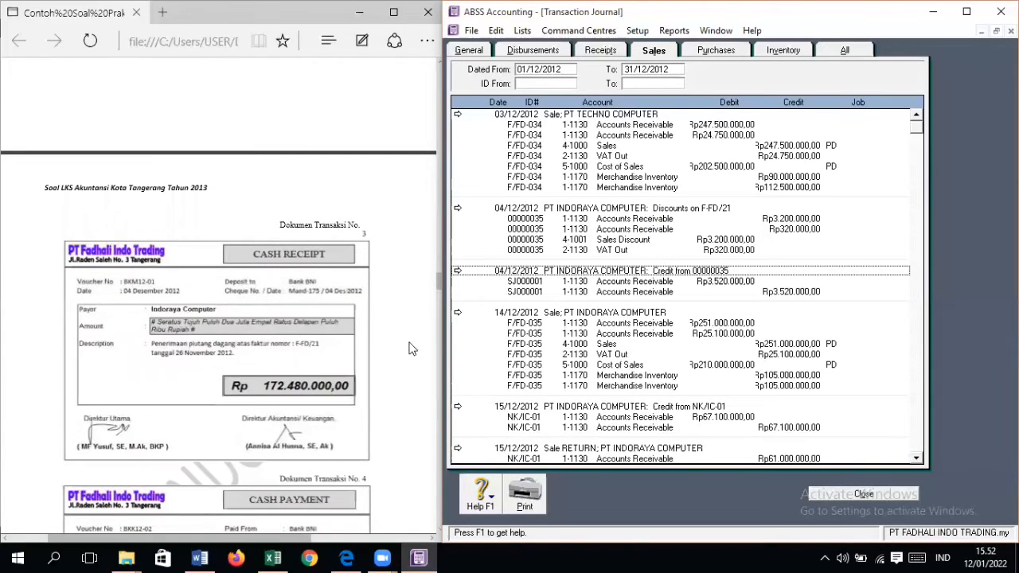
scroll(336, 396, down, 2)
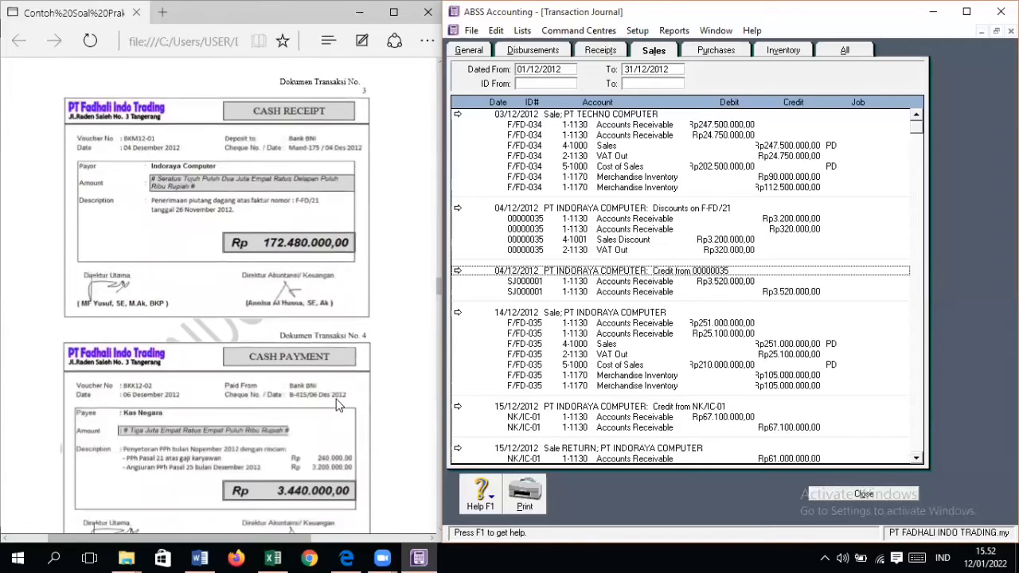
scroll(336, 404, up, 2)
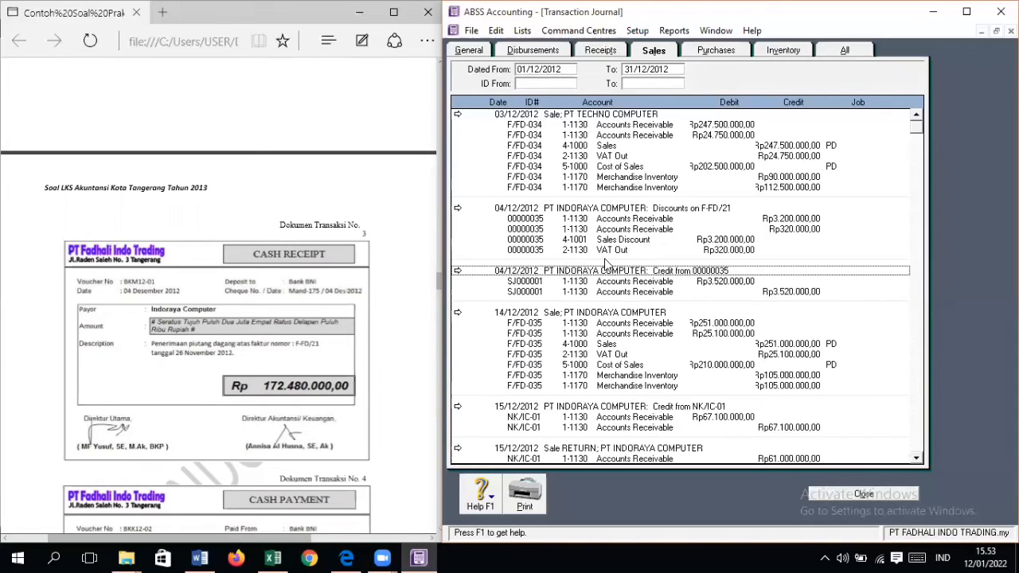
Step: Check the 04/12/2012 PT INDORAYA COMPUTER discount invoice for F-FD/21 and record it without a job number
double_click(522, 215)
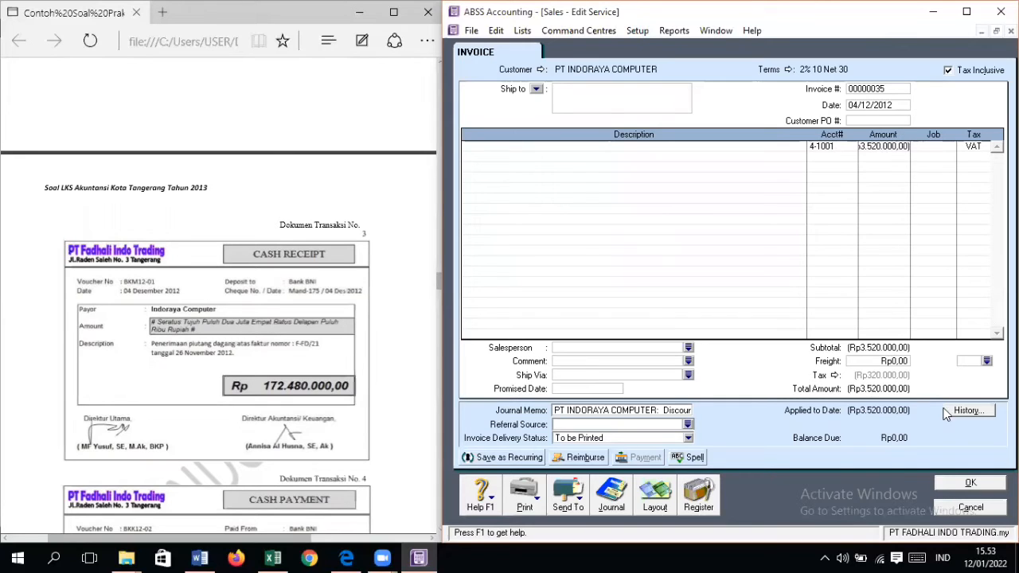
click(971, 483)
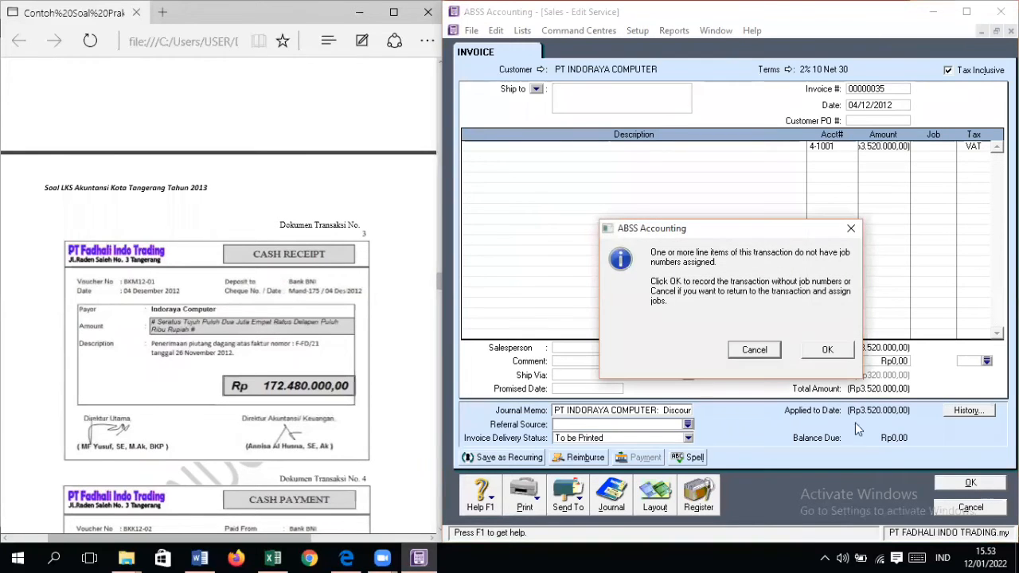
click(817, 347)
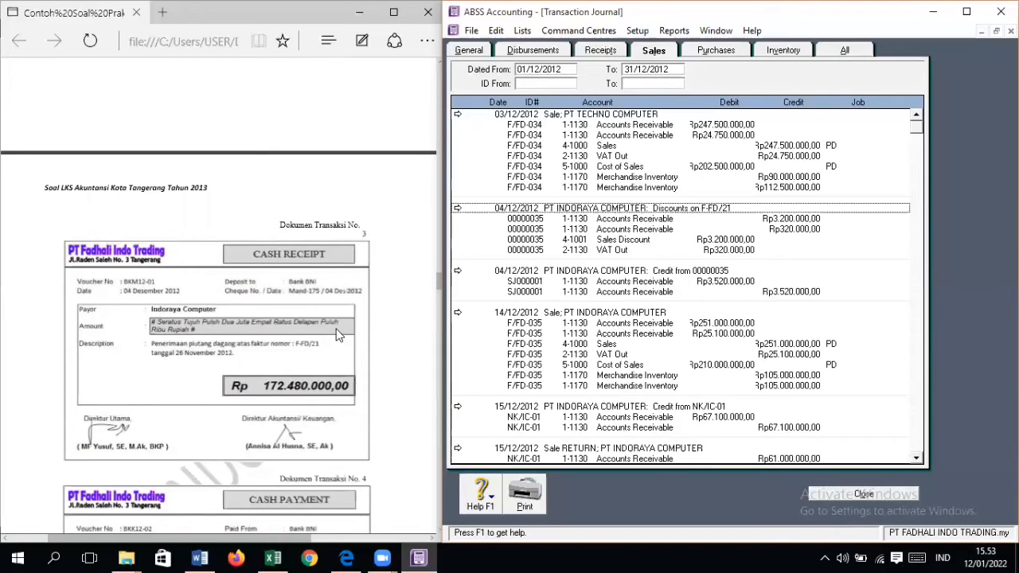
Step: In the journal of all transactions, examine the 04/12/2012 payment from PT INDORAYA COMPUTER for its ID number
click(844, 50)
scroll(675, 322, down, 3)
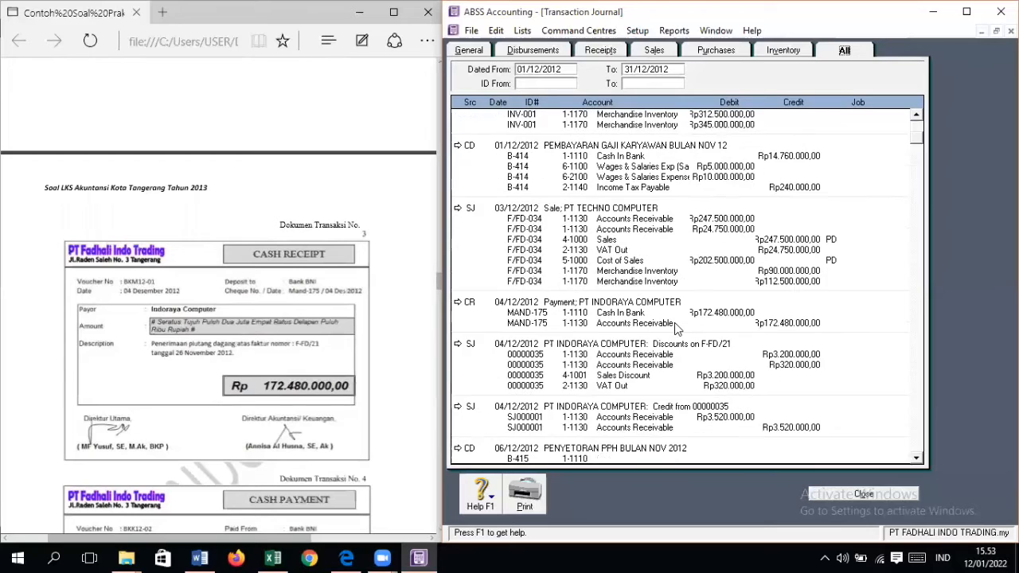
scroll(674, 322, down, 2)
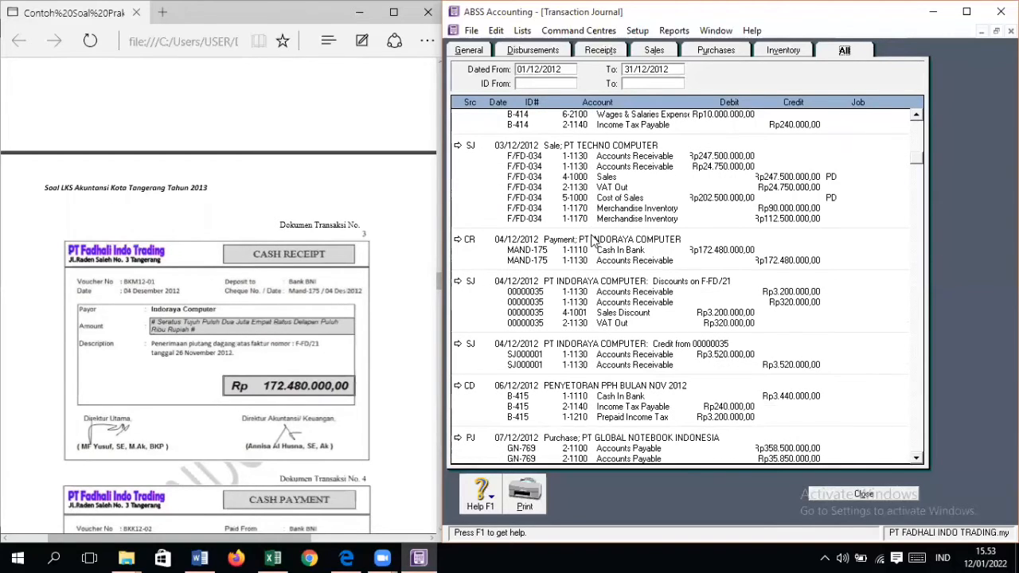
double_click(591, 239)
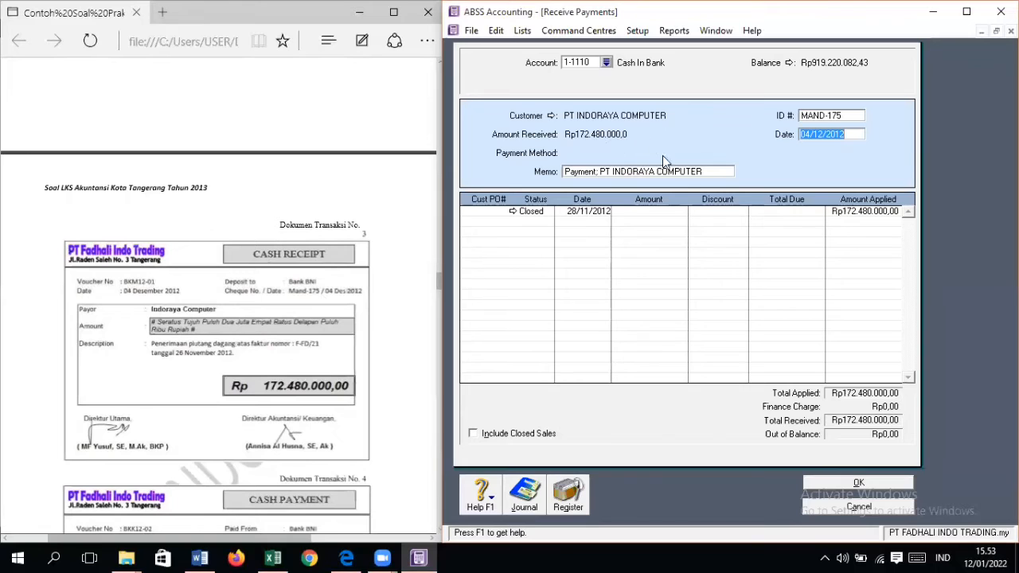
click(857, 482)
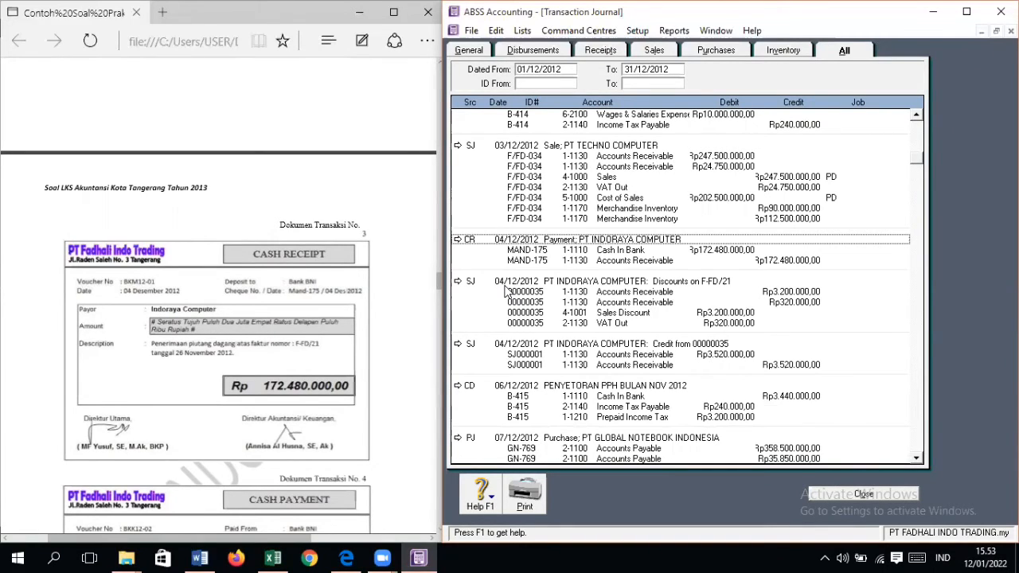
Step: Change the invoice number of the 04/12/2012 discount entry for F-FD/21 to MAND-175
click(458, 282)
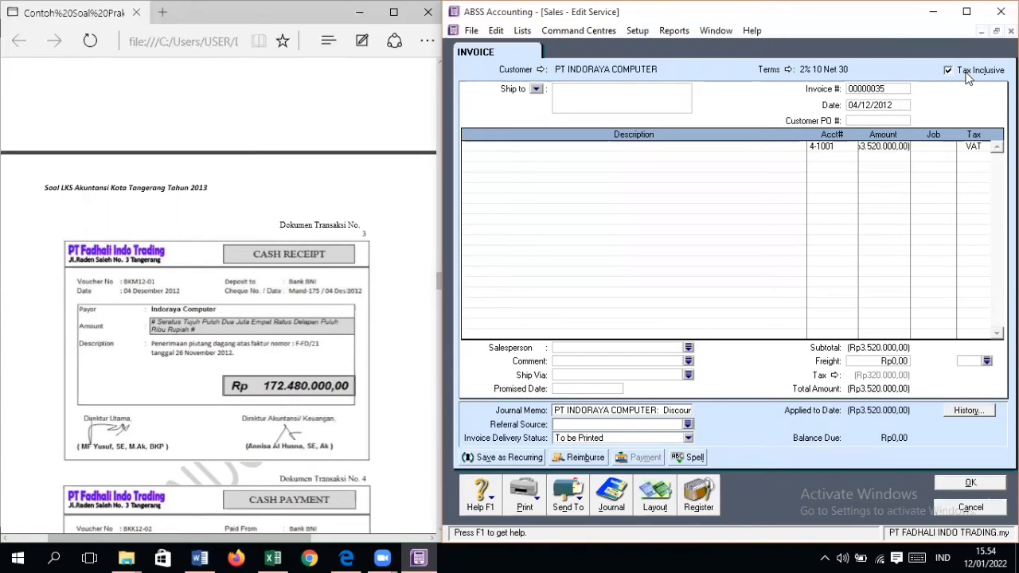
click(891, 87)
text(MAND-175)
Step: Enter "DISCOUNT ATAS FAKTUR F-FD/21" as the invoice line's description and record the invoice without a job number
click(789, 150)
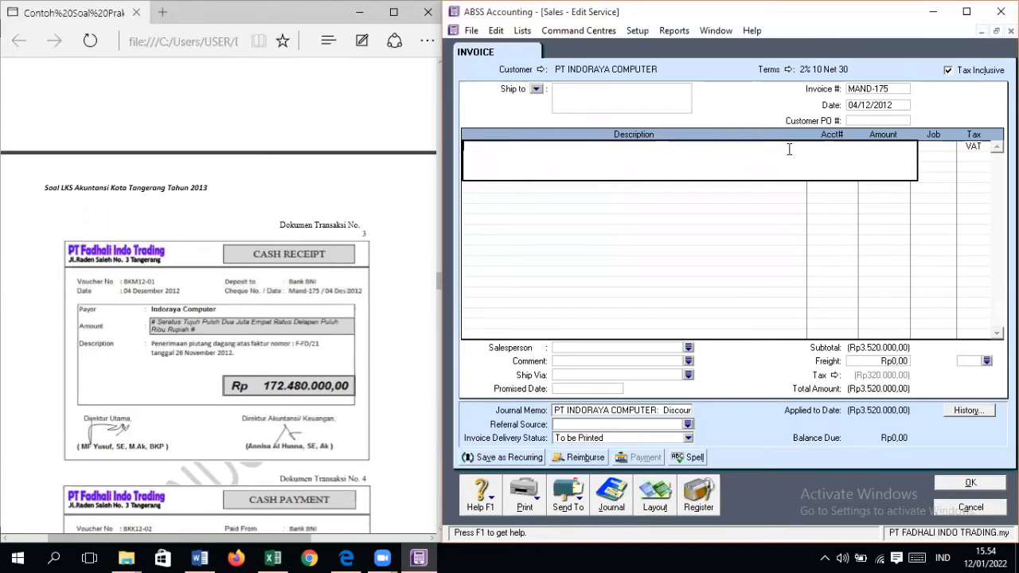
text(DISCOUNT ATAS FAKTUR F)
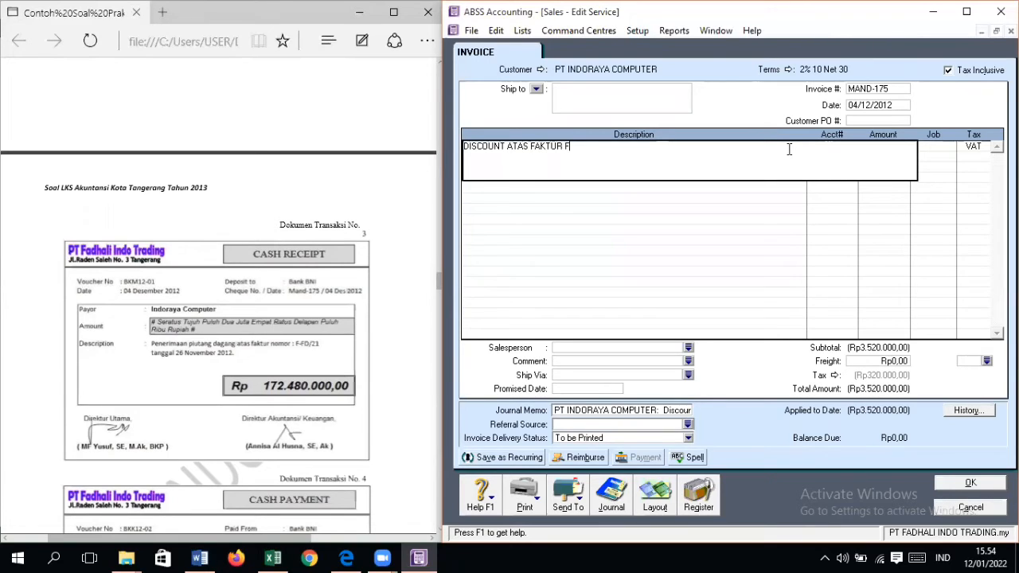
key(BackSpace)
key(BackSpace)
key(BackSpace)
key(BackSpace)
text(-FD/21)
click(986, 482)
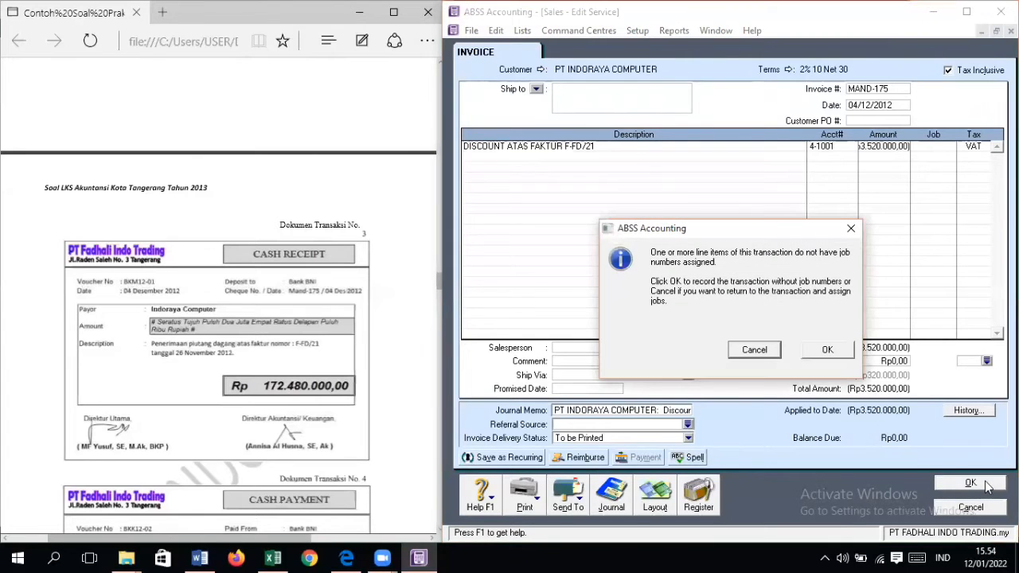
click(831, 351)
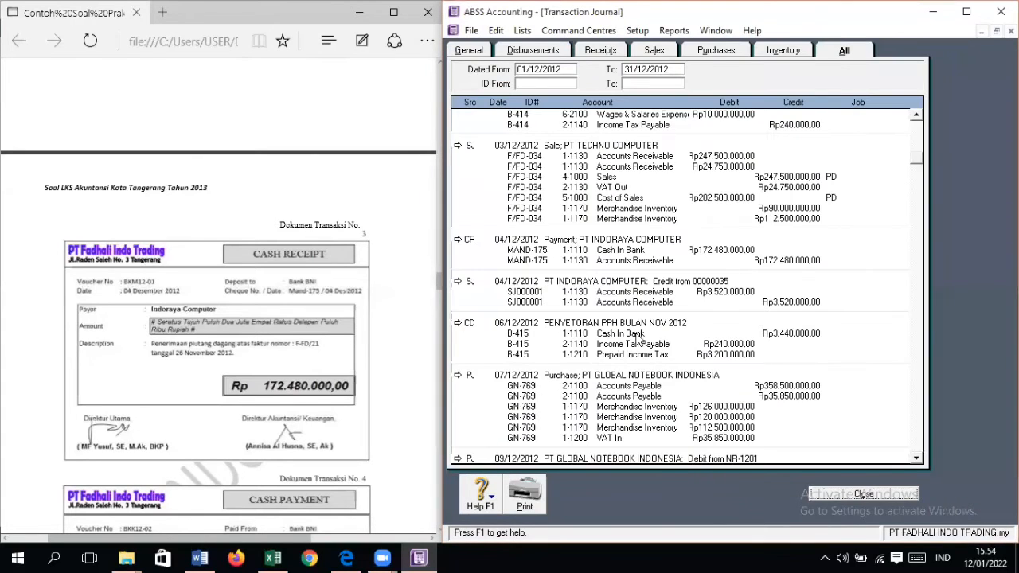
Step: Review the journal of all transactions to locate the renumbered F-FD/21 discount entry and the related 04/12/2012 credit
scroll(642, 340, up, 1)
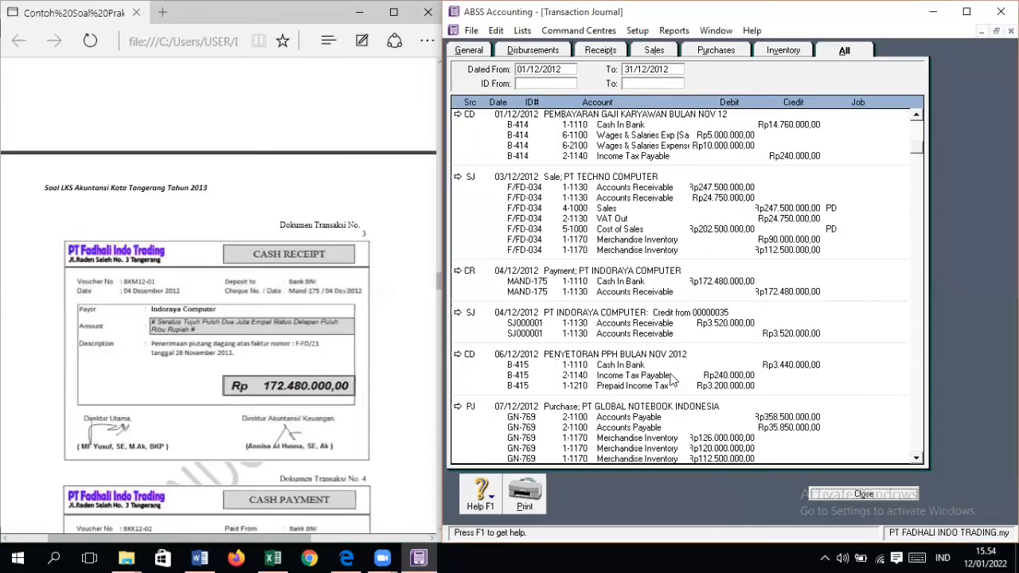
scroll(643, 406, up, 2)
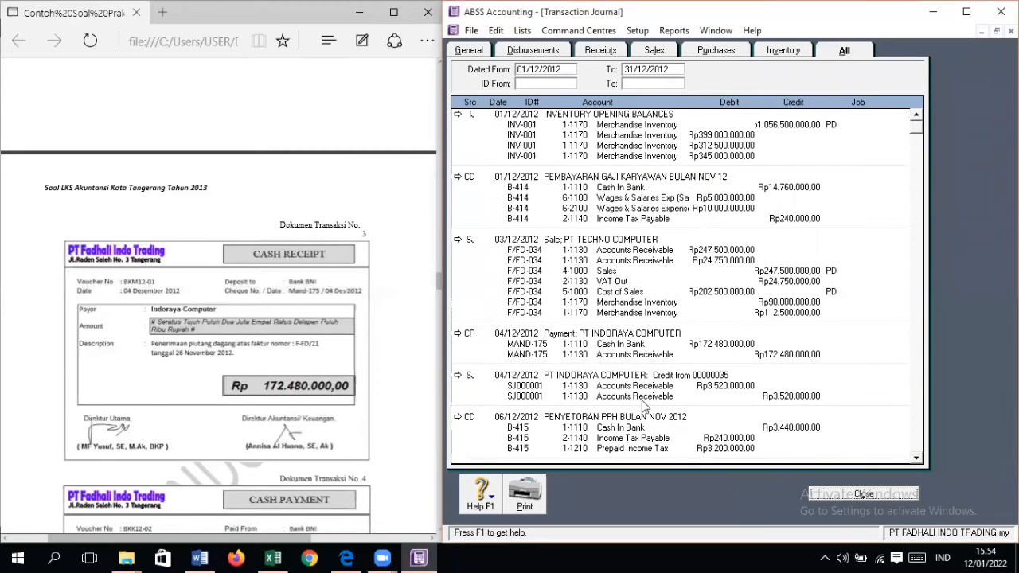
scroll(642, 406, down, 20)
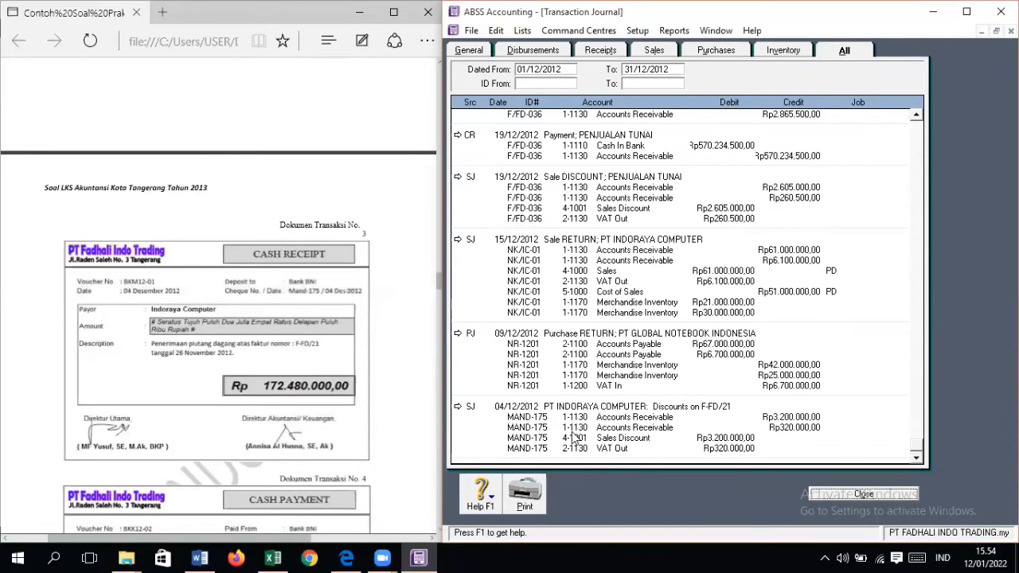
scroll(571, 434, up, 20)
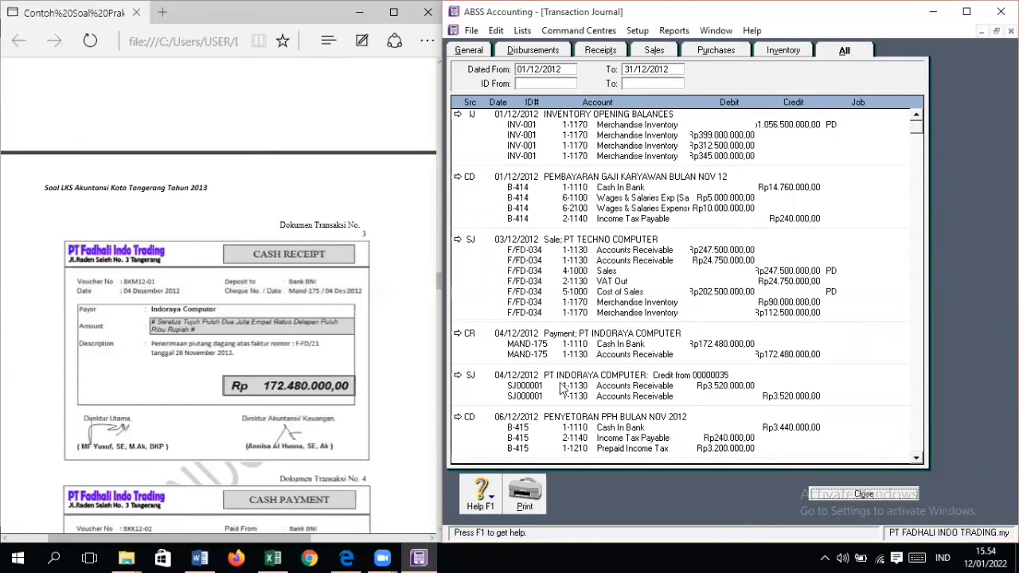
Step: Open the 04/12/2012 credit settlement SJ000001 and examine the transaction history of invoice F-FD/21
double_click(559, 377)
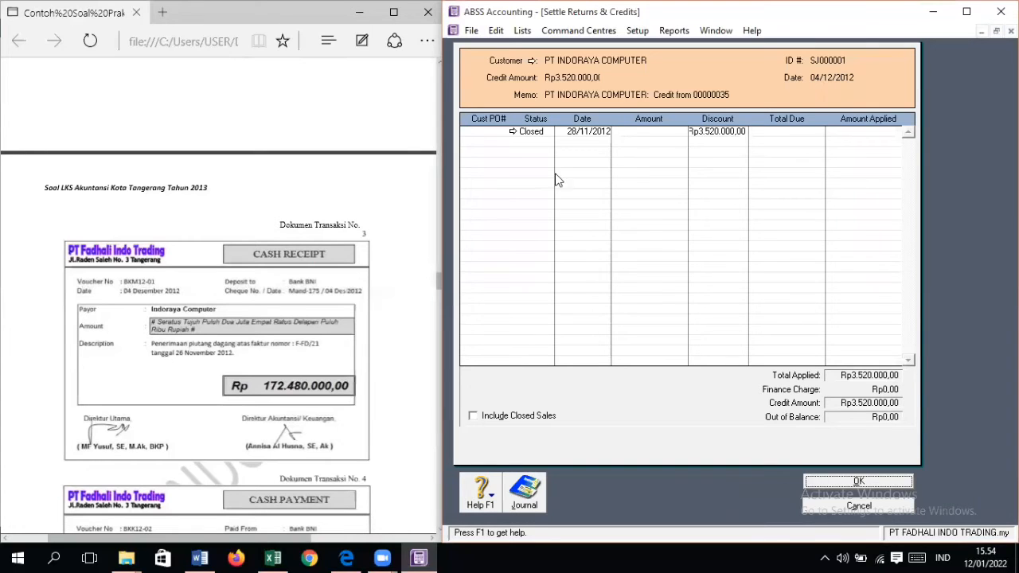
click(512, 133)
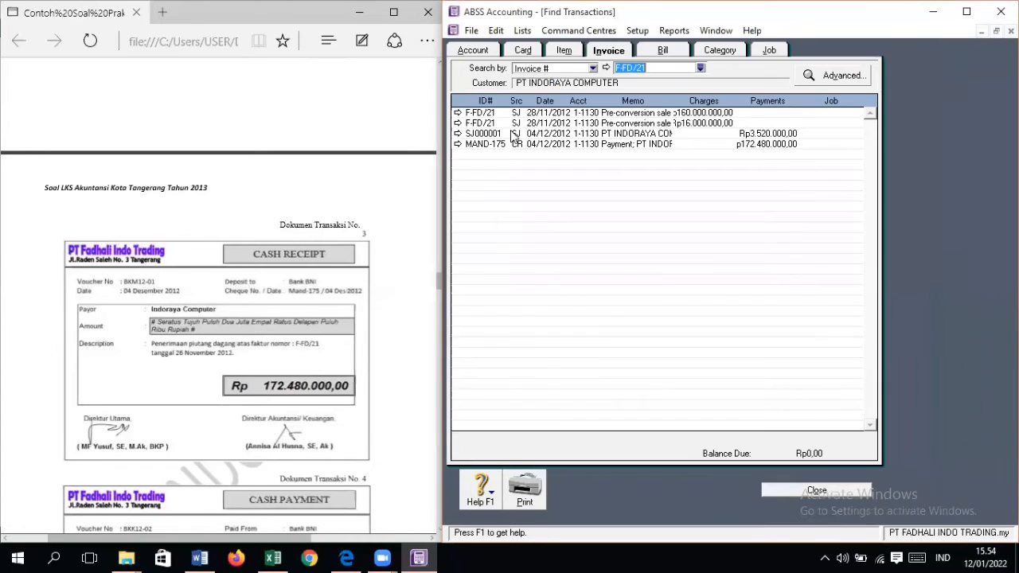
click(821, 496)
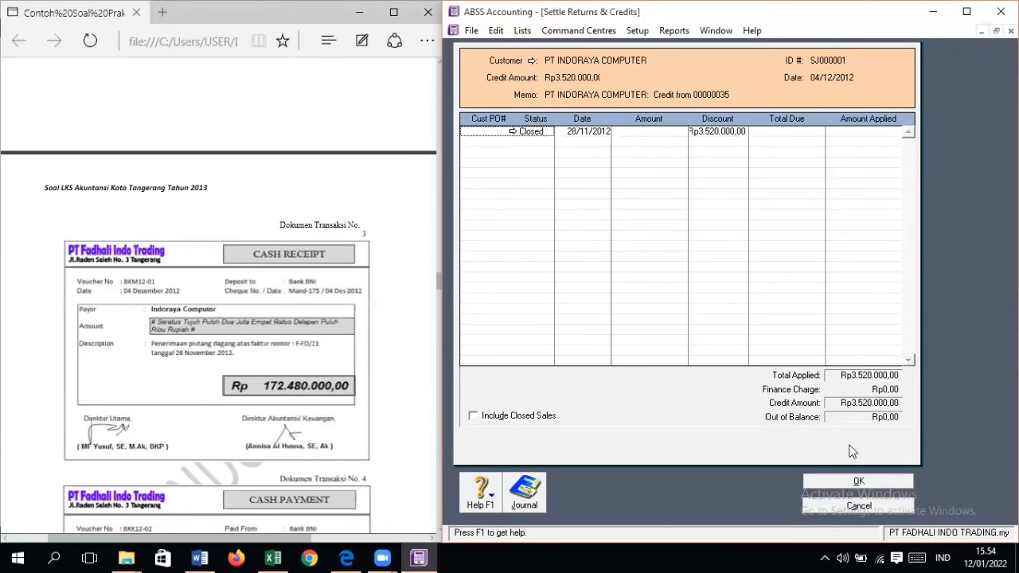
Step: Examine PT Indoraya Computer's 04/12/2012 payment MAND-175 and review the December journal entries around its credit settlement
click(859, 483)
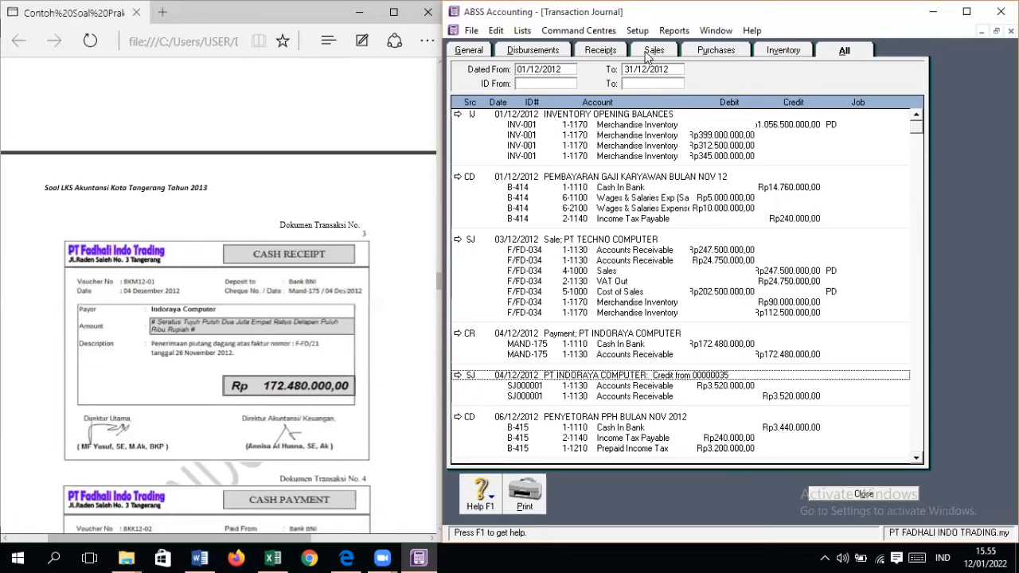
scroll(748, 343, down, 4)
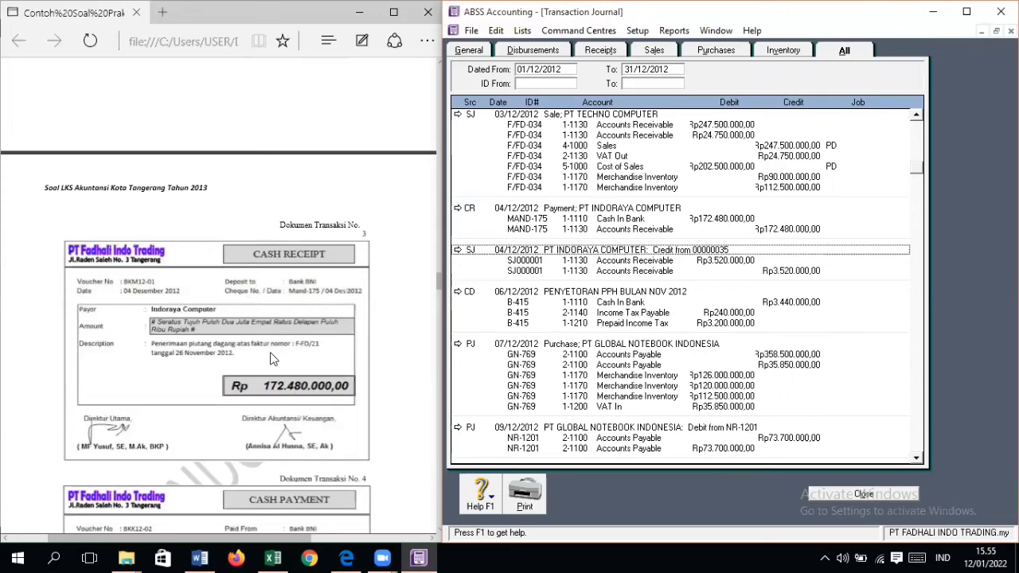
double_click(589, 212)
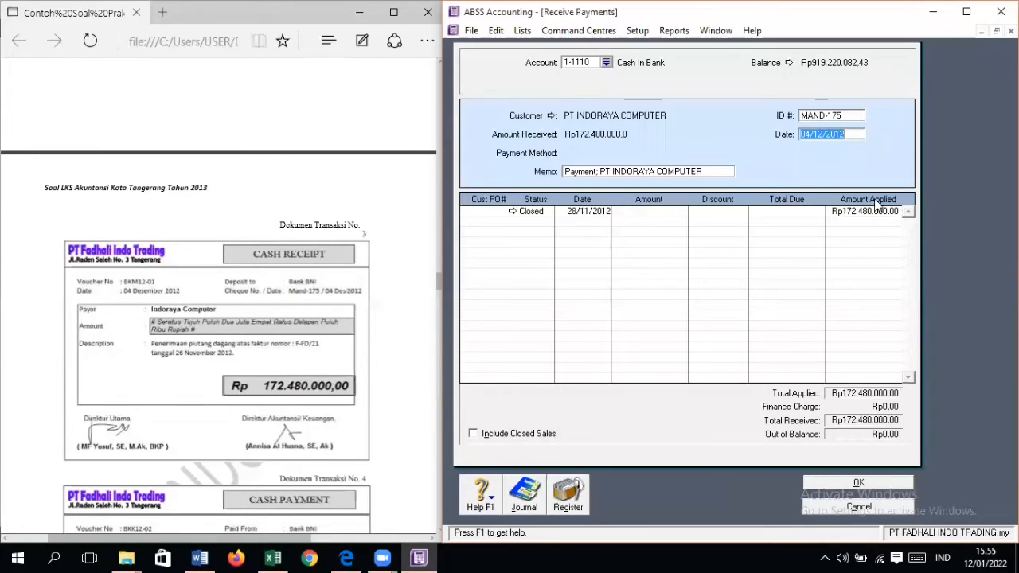
click(890, 482)
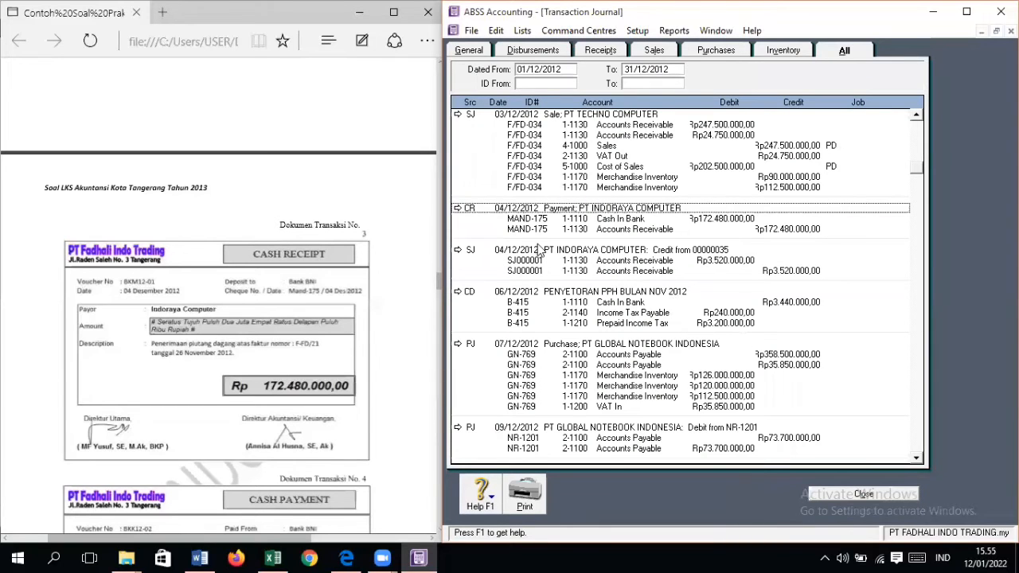
scroll(683, 298, down, 5)
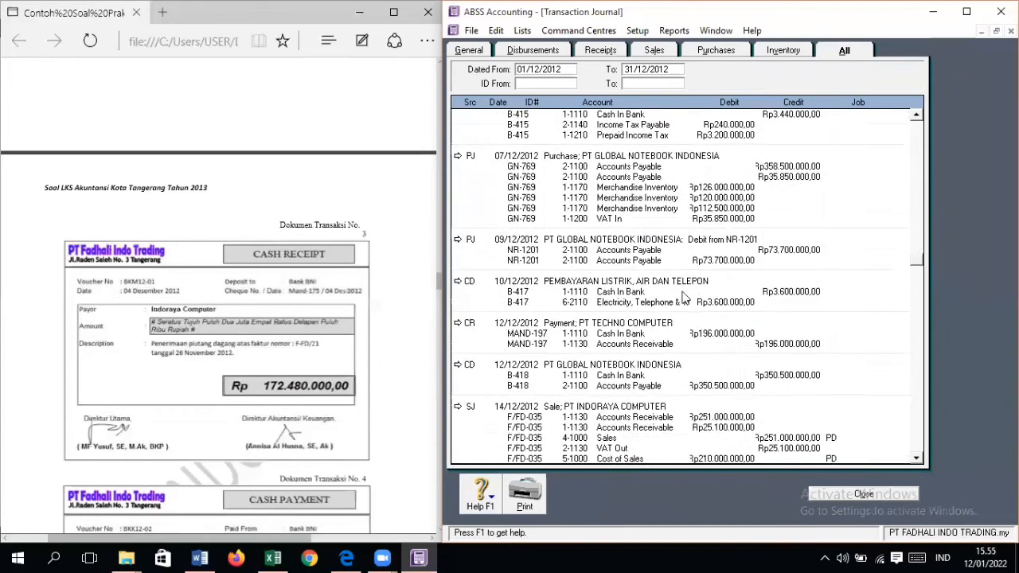
scroll(683, 298, down, 15)
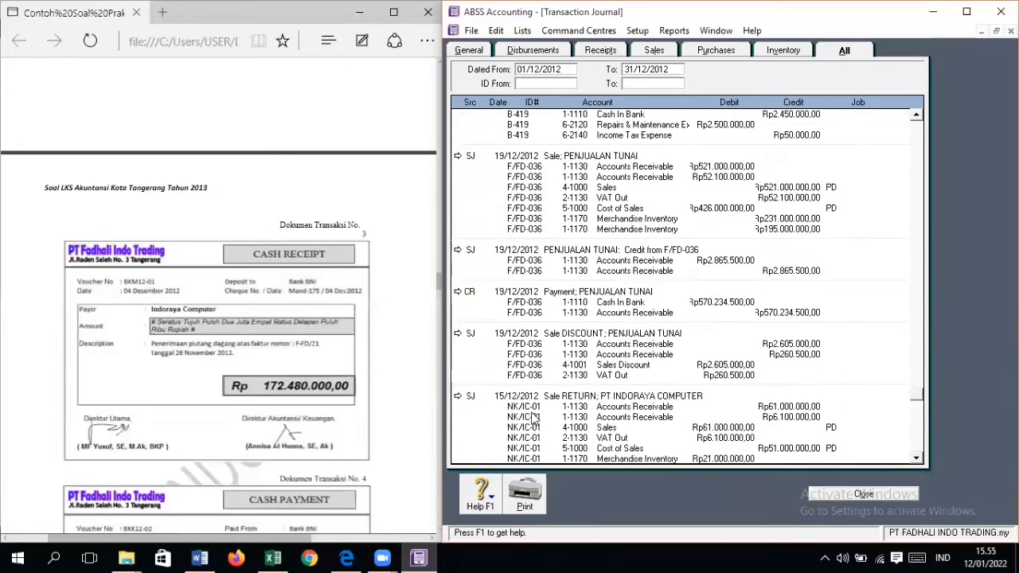
scroll(534, 418, up, 10)
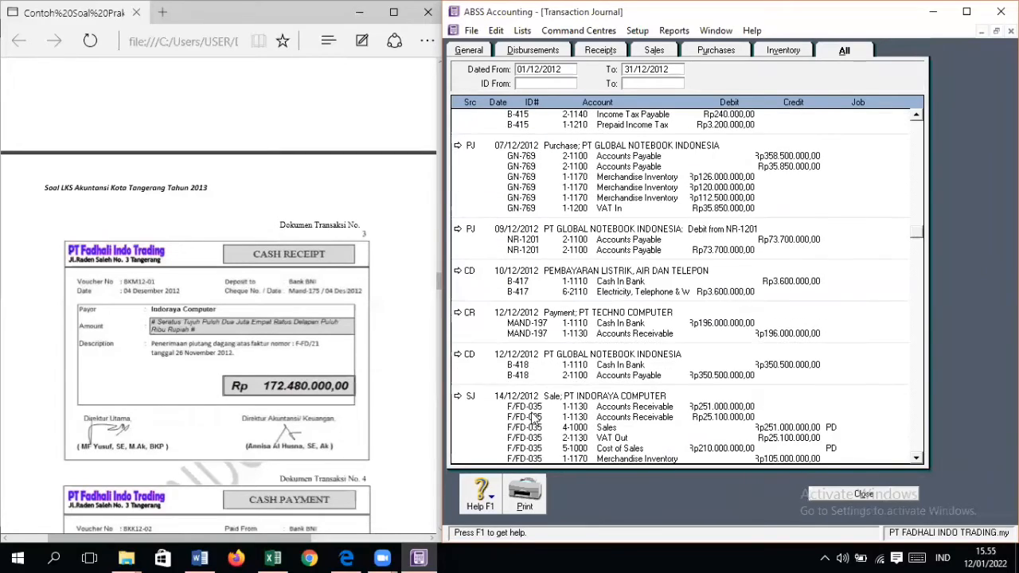
scroll(534, 418, up, 6)
scroll(534, 418, up, 3)
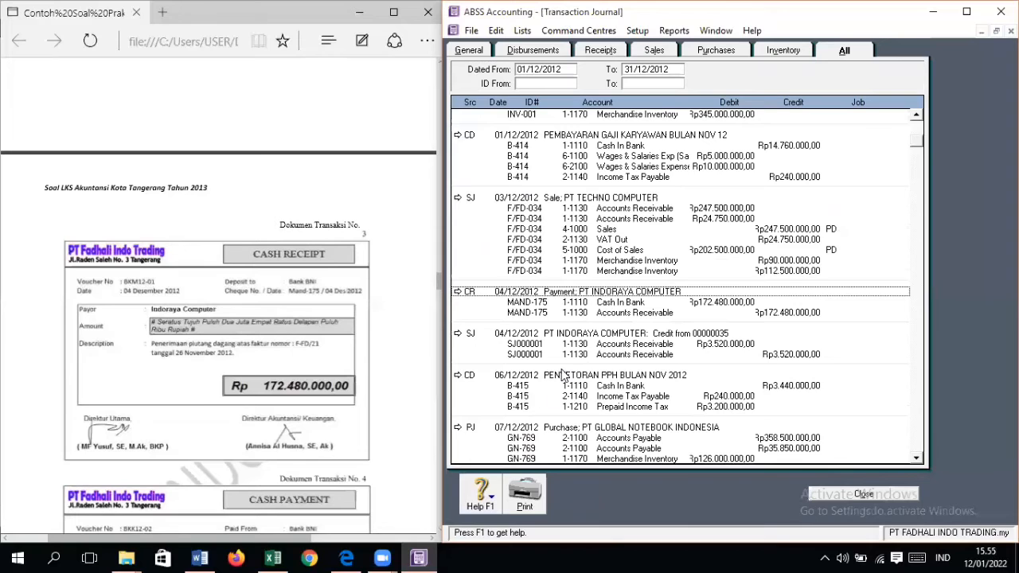
Step: Delete PT Indoraya Computer's 04/12/2012 credit settlement SJ000001
click(591, 334)
double_click(591, 334)
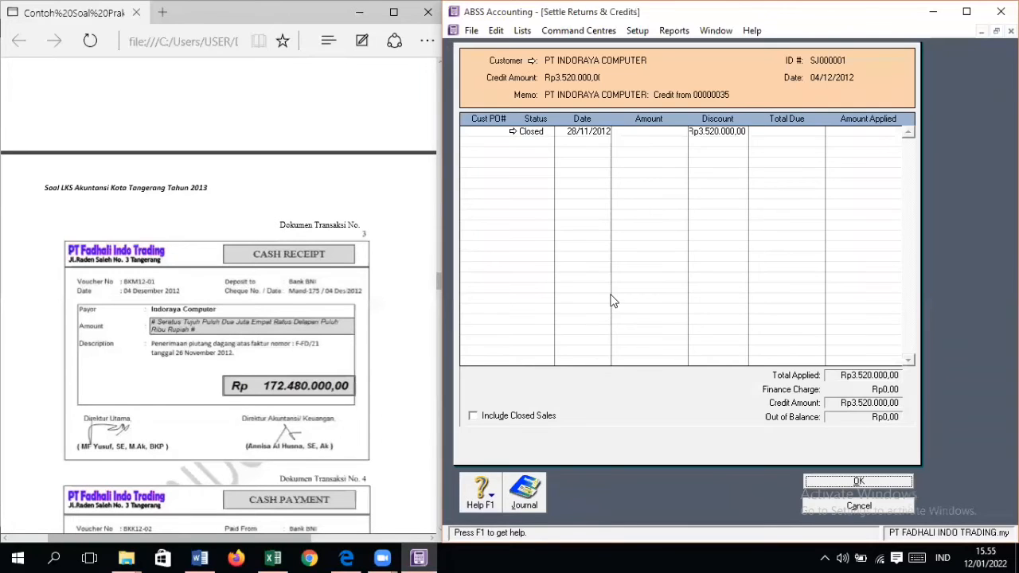
right_click(611, 297)
click(627, 309)
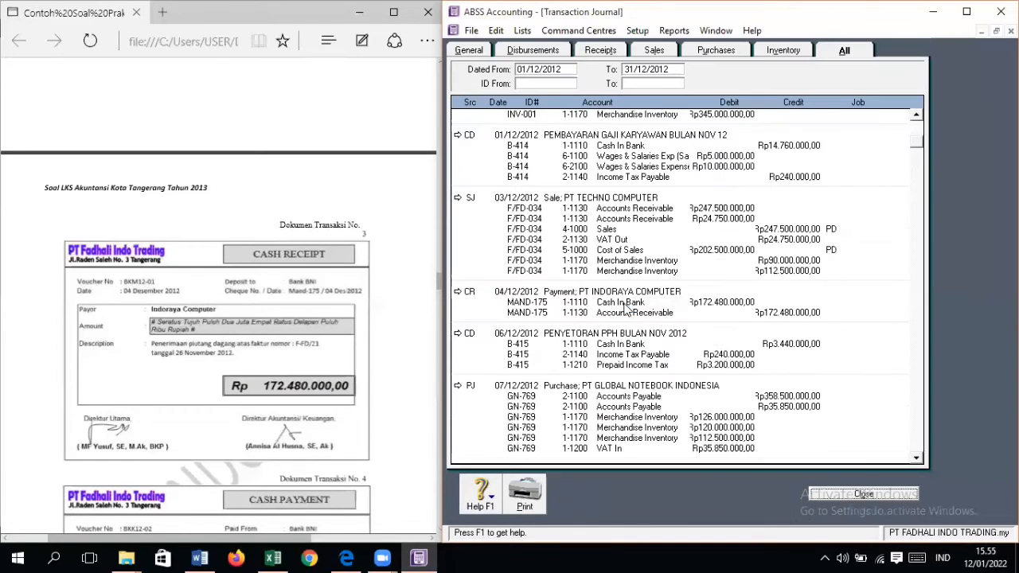
Step: Start applying the returned credit MAND-175 to a sale, with ID MAND-175 and date 04/12/2012
click(857, 498)
click(750, 158)
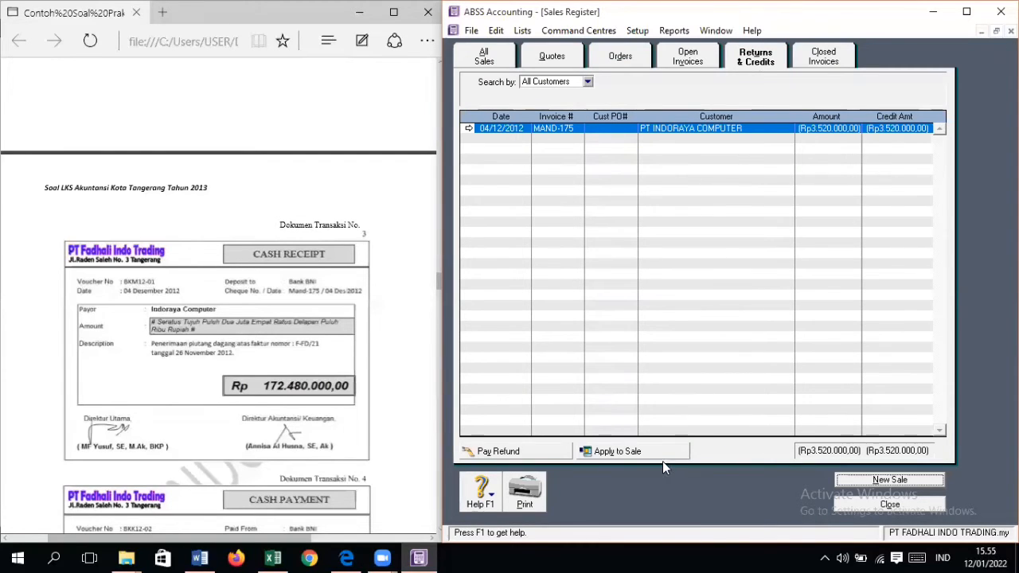
click(621, 452)
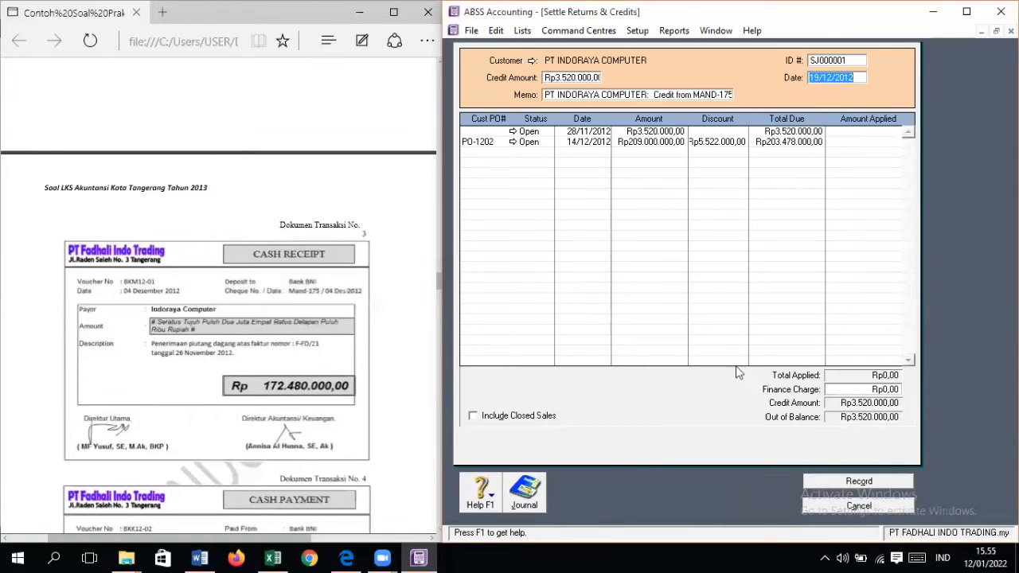
click(848, 60)
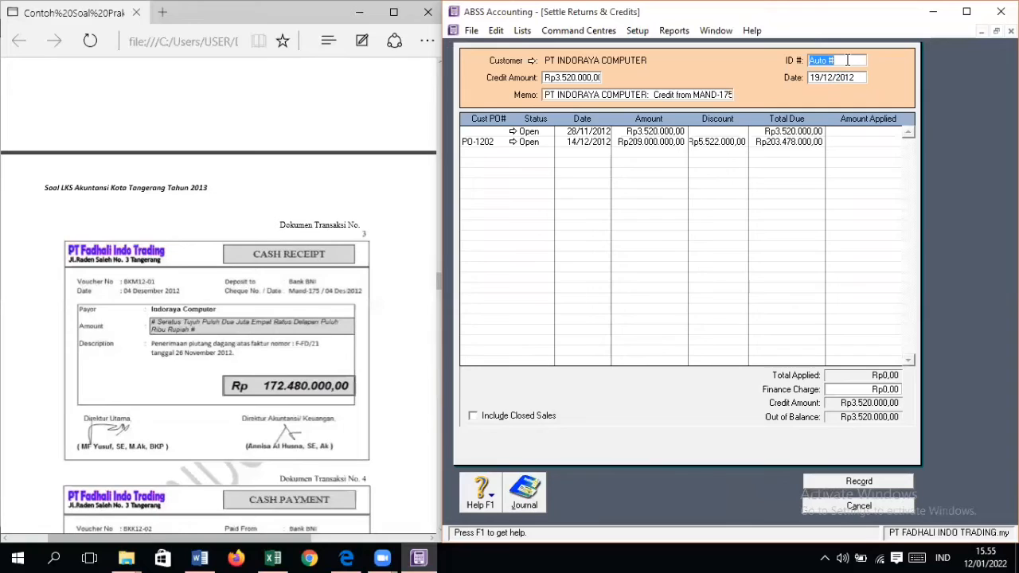
text(MAND-175)
key(Tab)
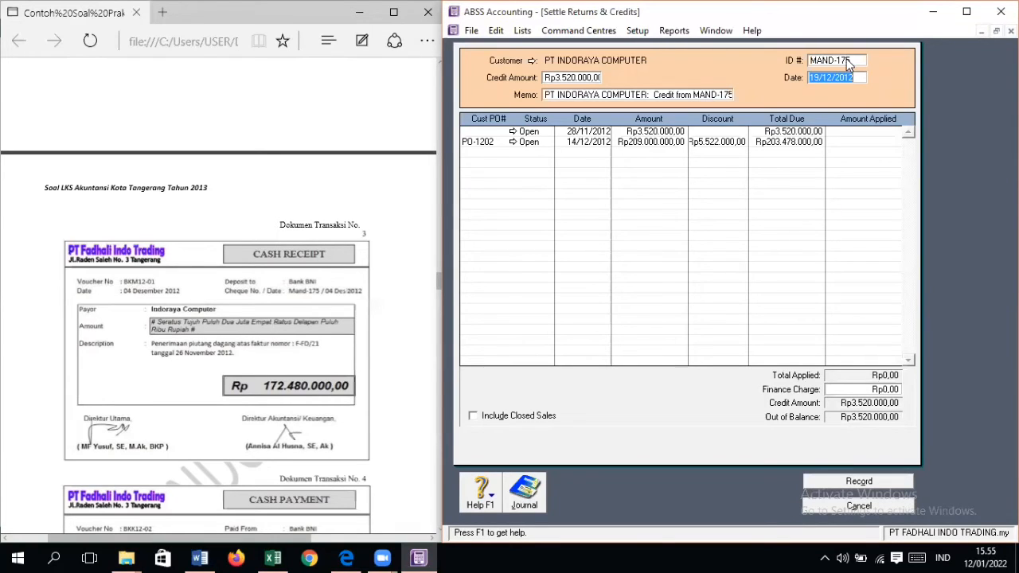
text(04/1)
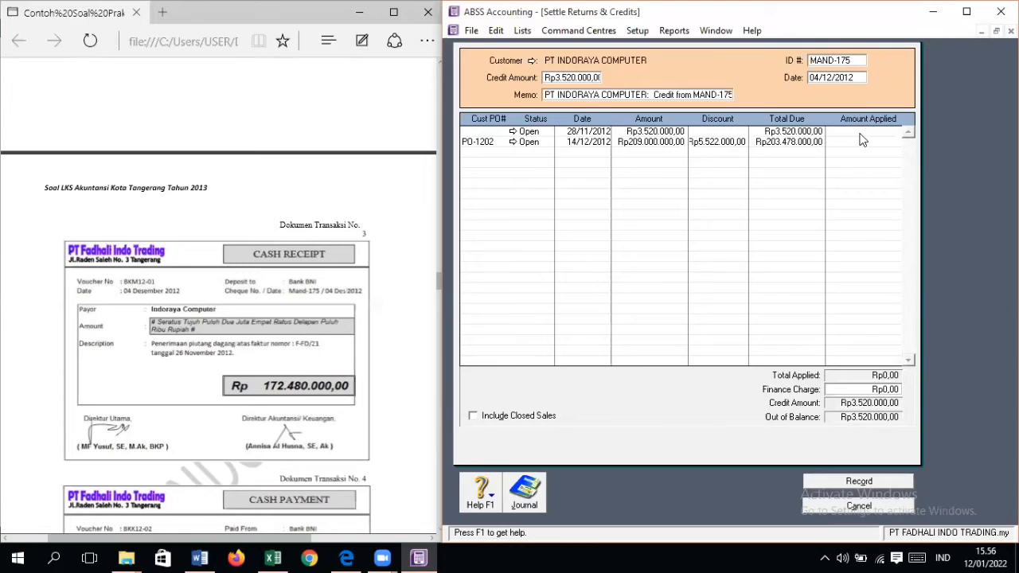
Step: Change the date of historical sale F-FD/21 to 26/11/2012 and record it without a job number
click(511, 132)
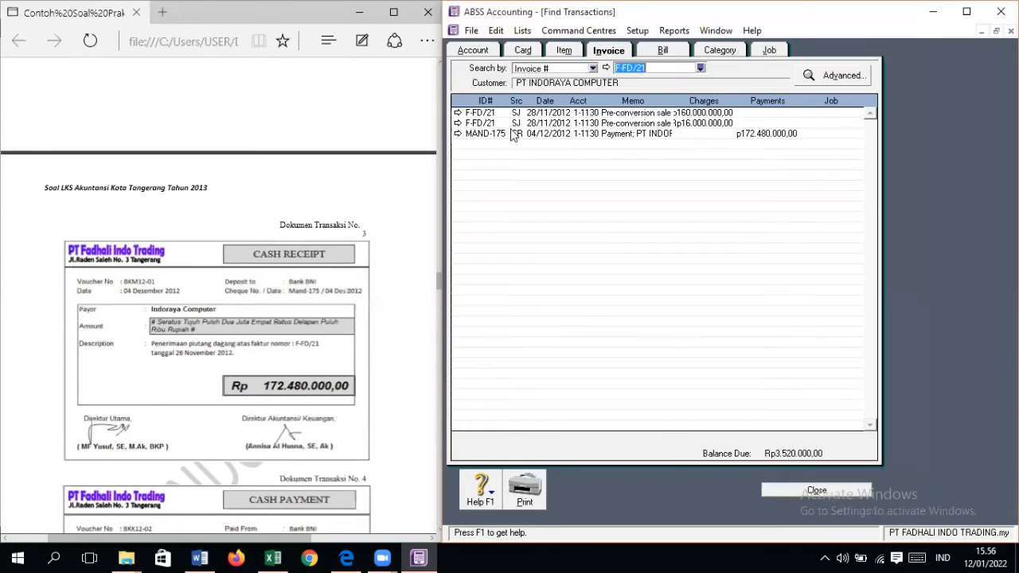
click(459, 113)
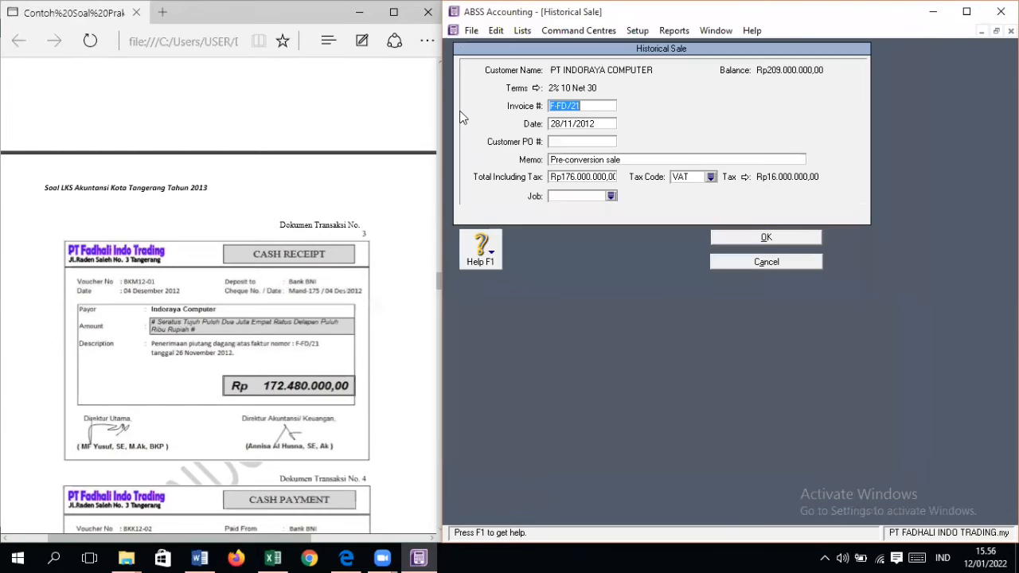
click(559, 126)
click(559, 126)
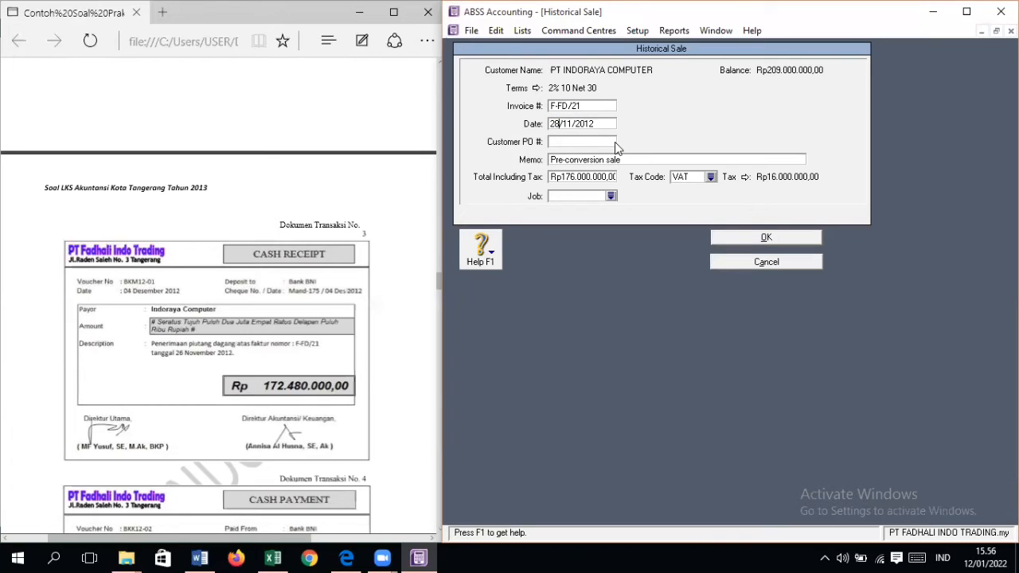
key(BackSpace)
text(6)
click(775, 235)
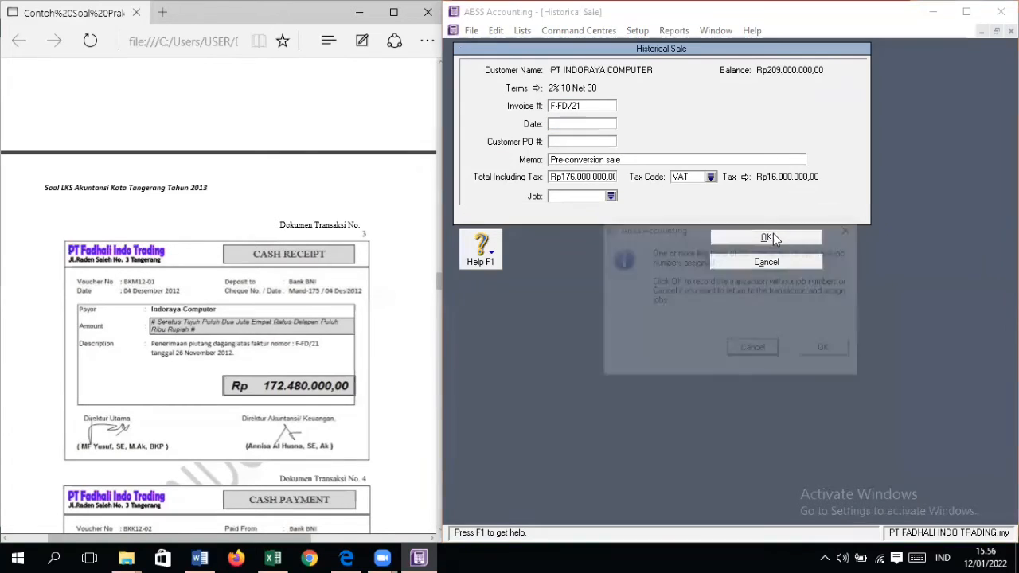
click(828, 347)
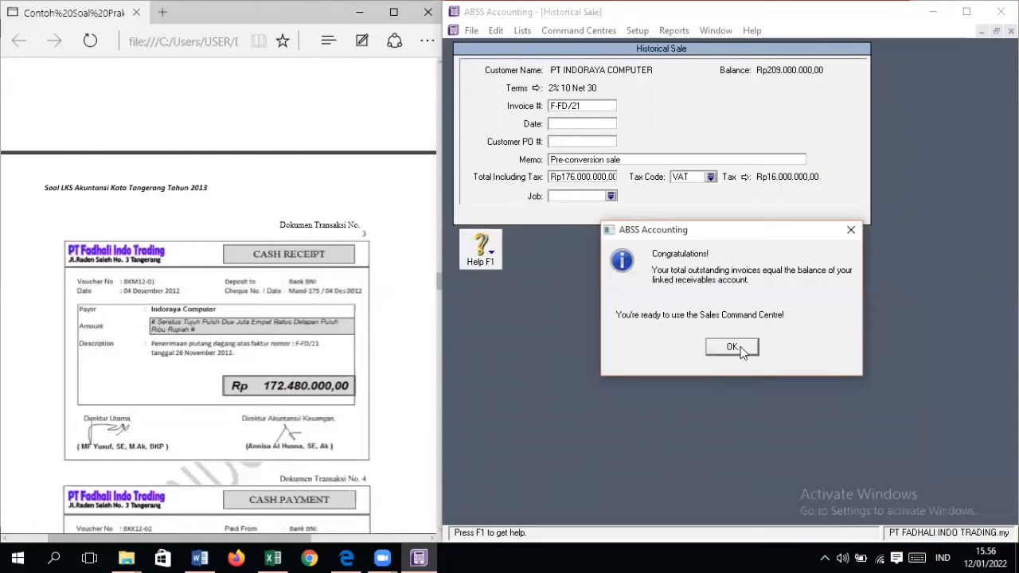
click(731, 347)
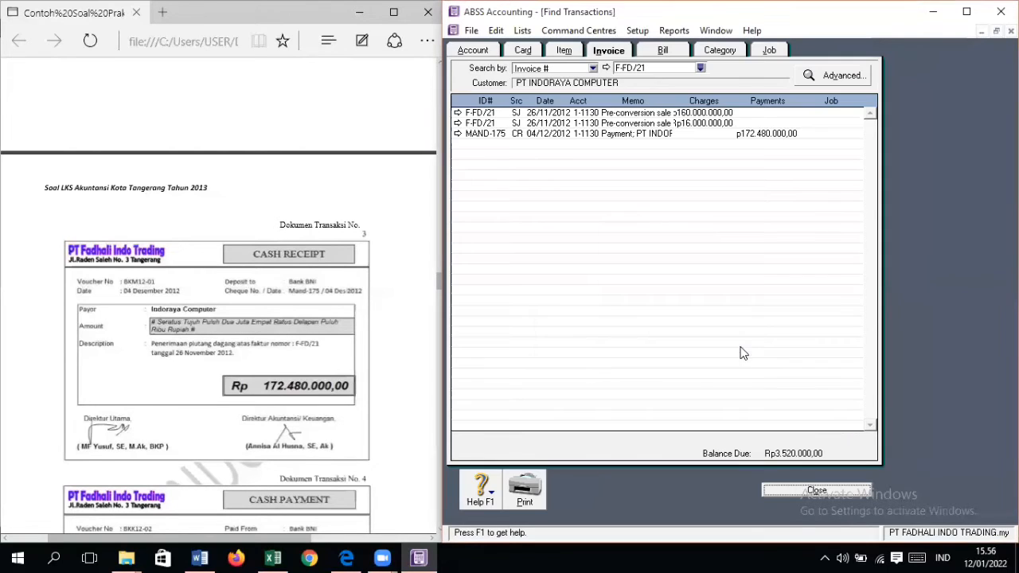
Step: Recheck the historical sale F-FD/21 and return to the credit settlement
click(457, 114)
click(788, 241)
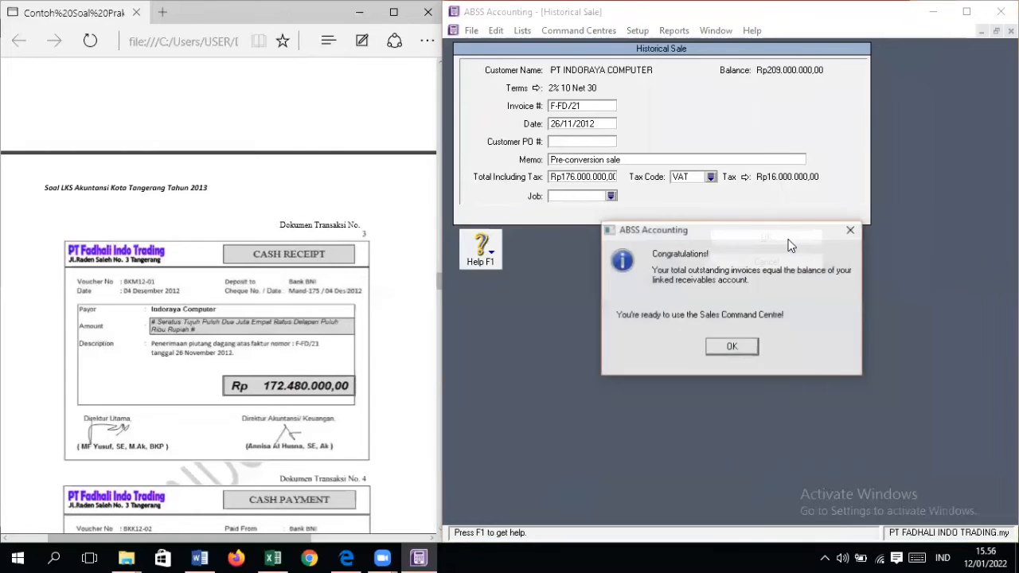
click(733, 349)
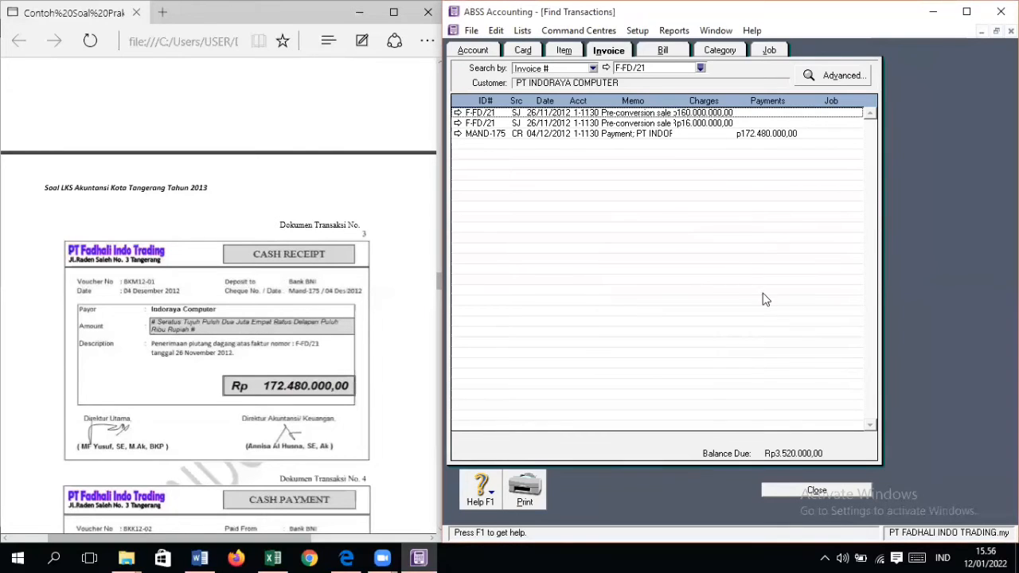
click(794, 493)
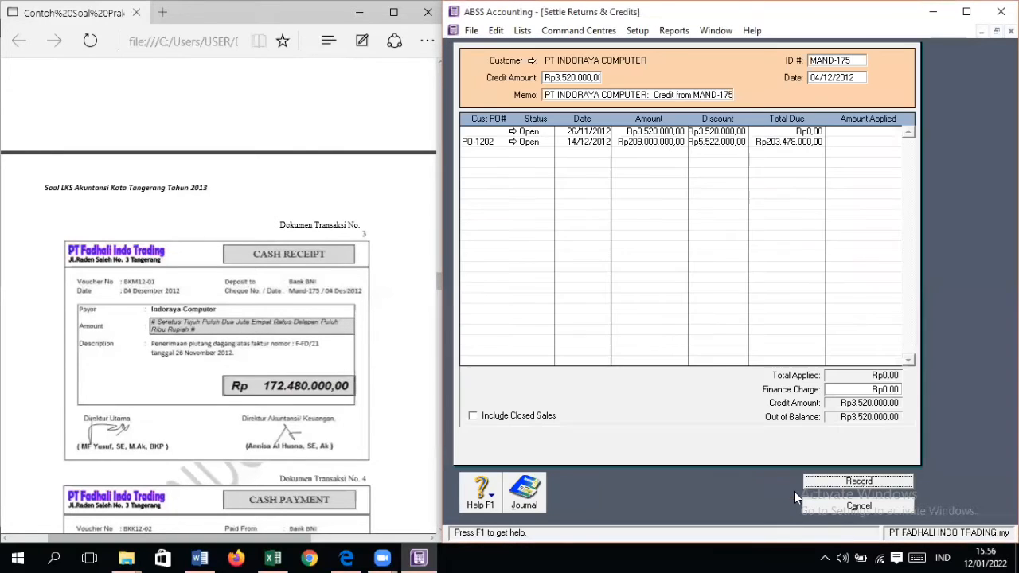
Step: Clear the discount on the 26/11/2012 invoice, apply the Rp3.520.000,00 credit to it and record the settlement
click(861, 133)
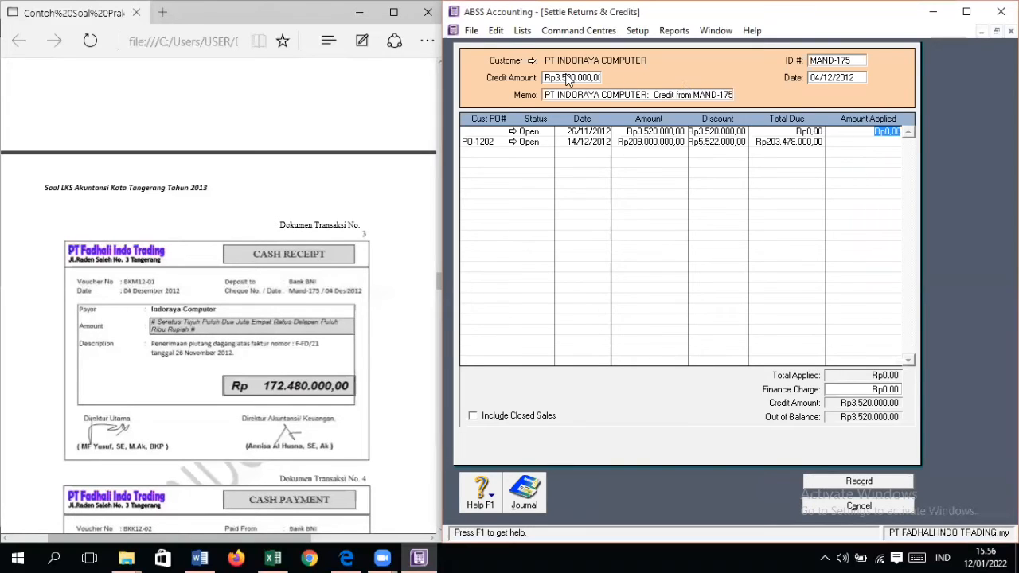
click(731, 132)
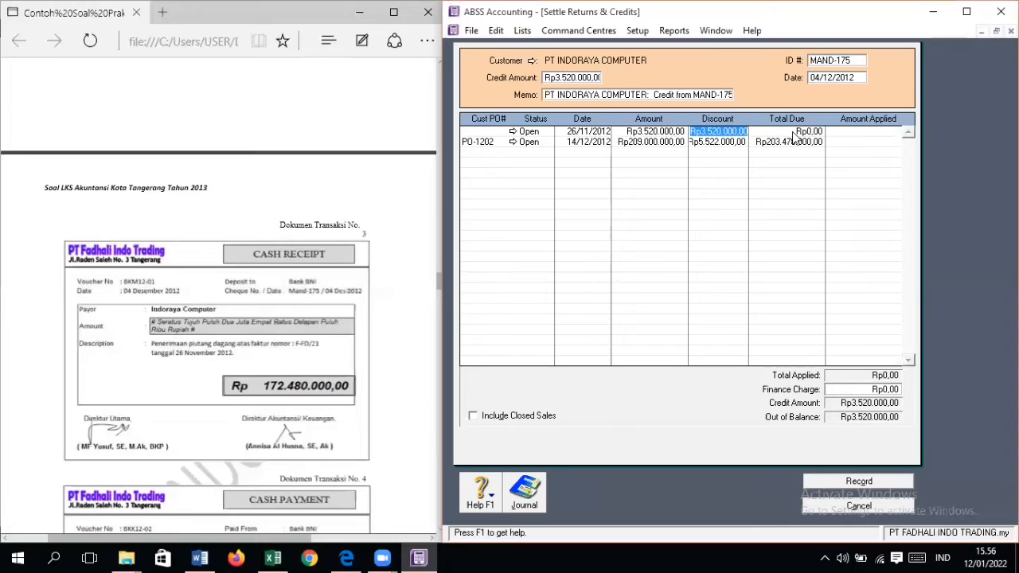
click(860, 133)
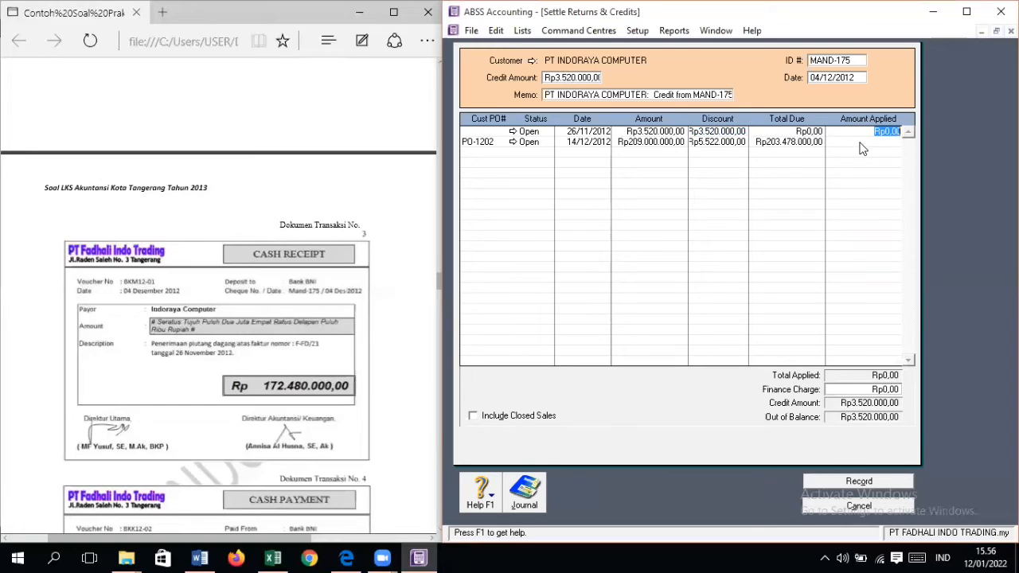
key(Tab)
click(716, 135)
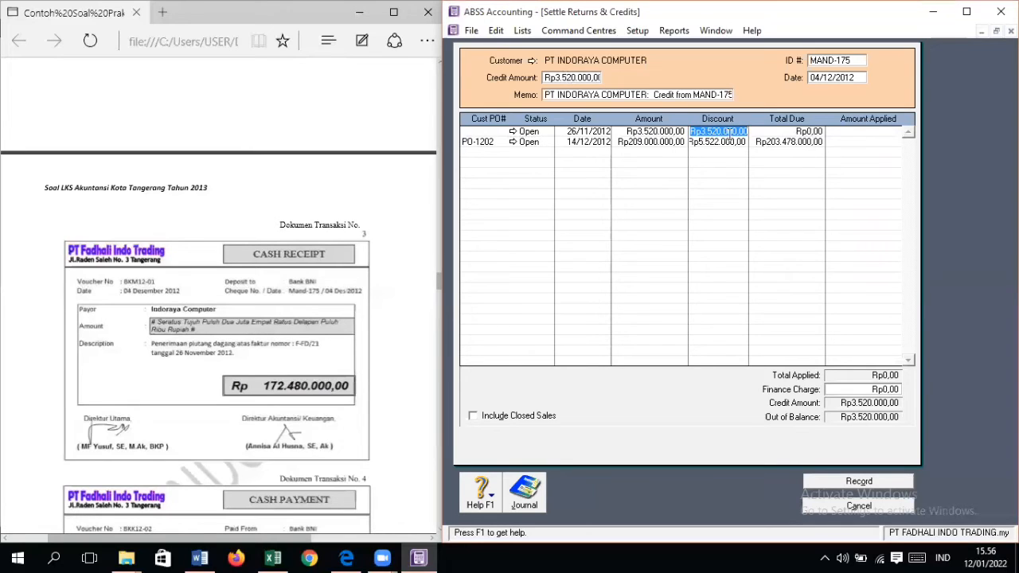
key(BackSpace)
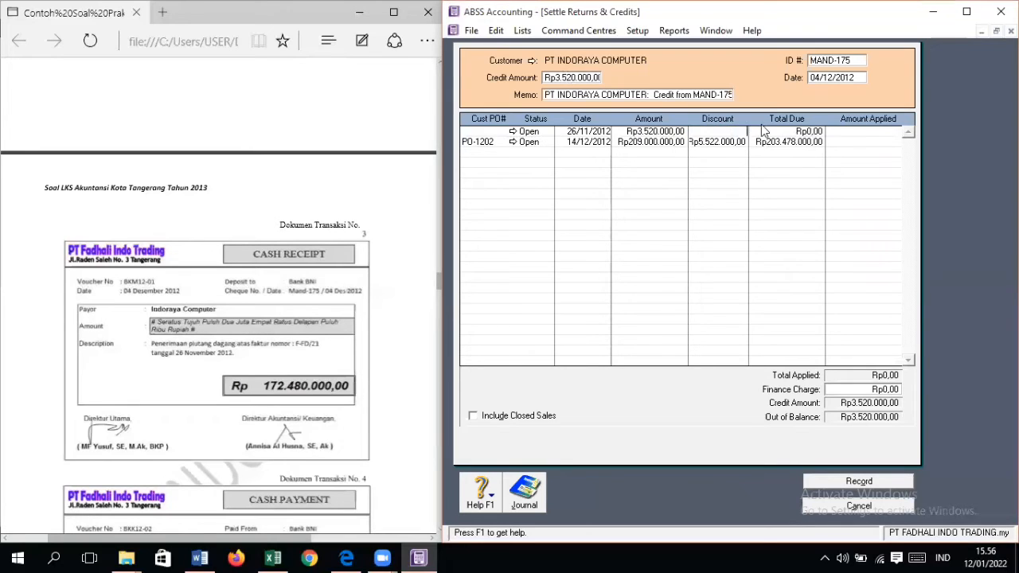
click(831, 134)
key(Tab)
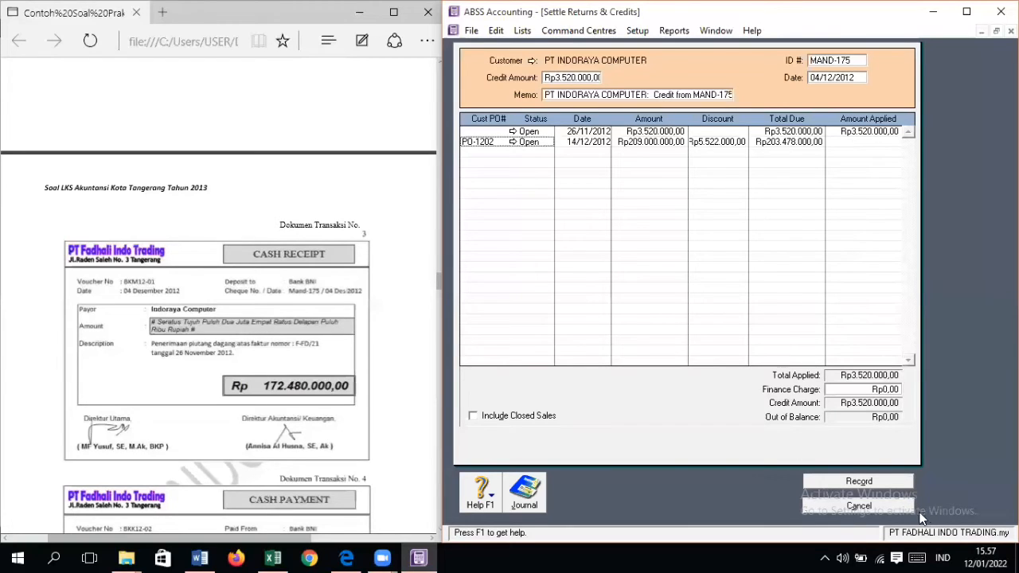
click(874, 481)
key(Escape)
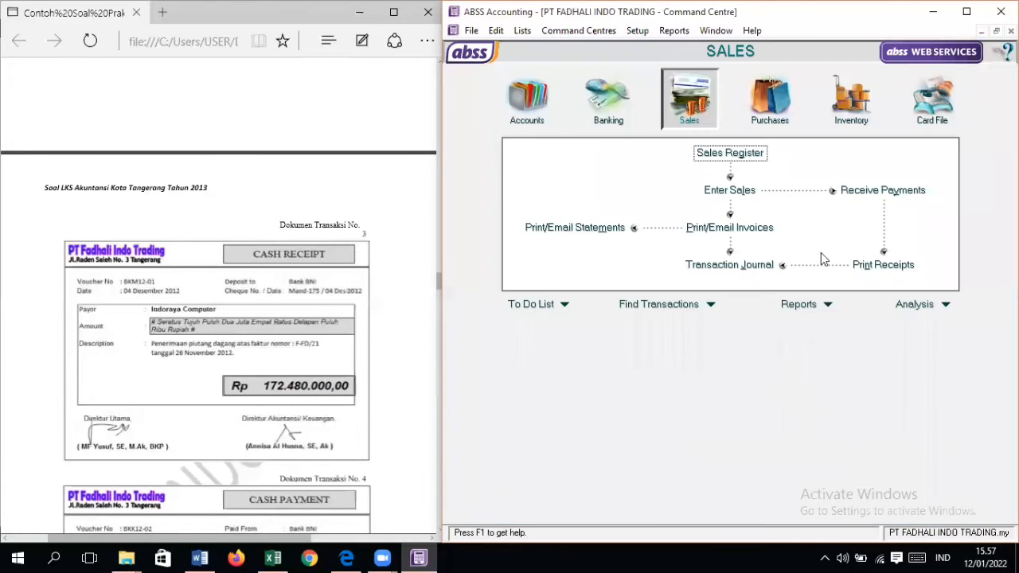
Step: Review the sales journal for the 04/12/2012 Indoraya Computer entries and examine the credit settlement MAND-175
click(578, 269)
click(841, 51)
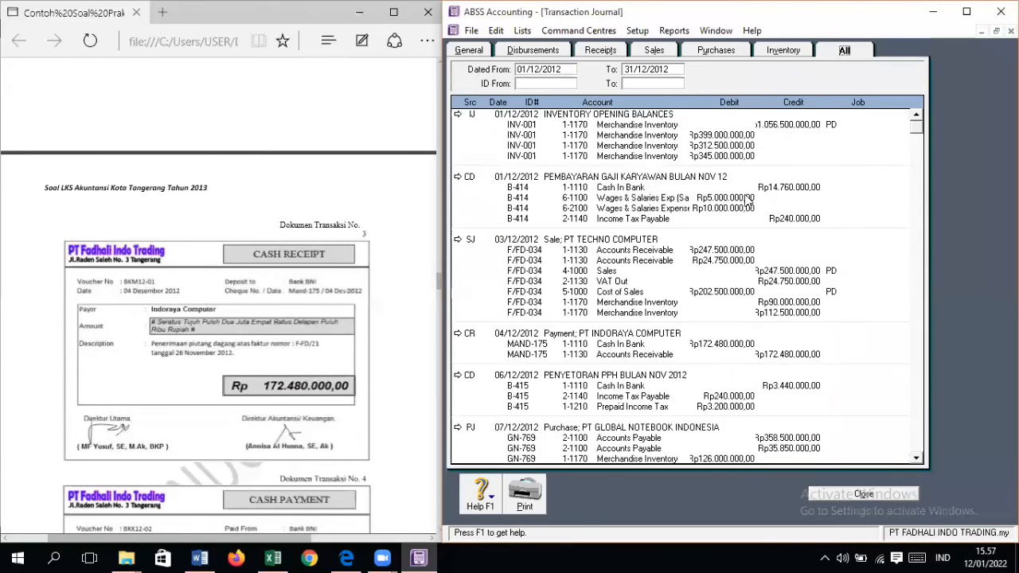
scroll(741, 195, down, 5)
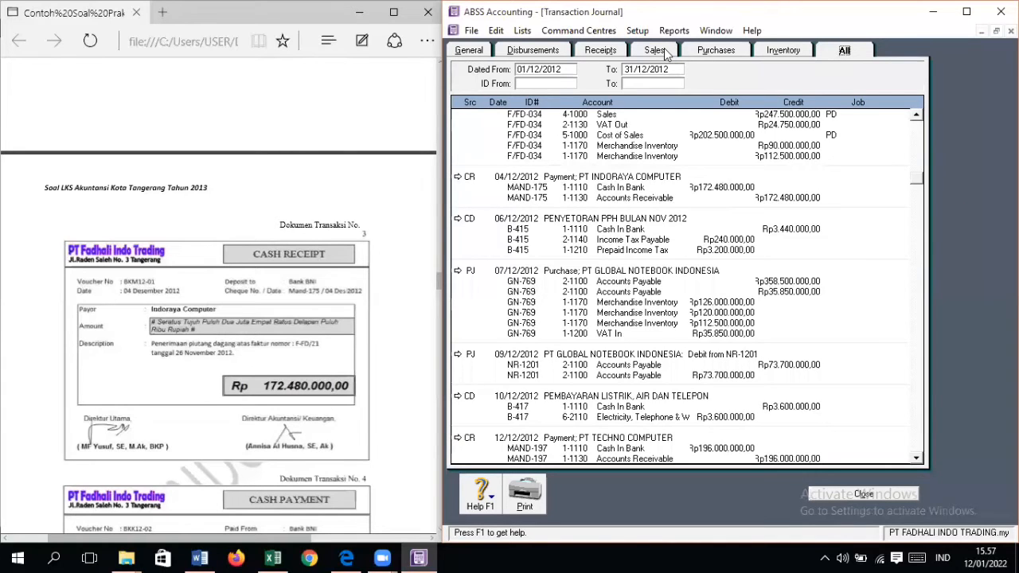
click(664, 49)
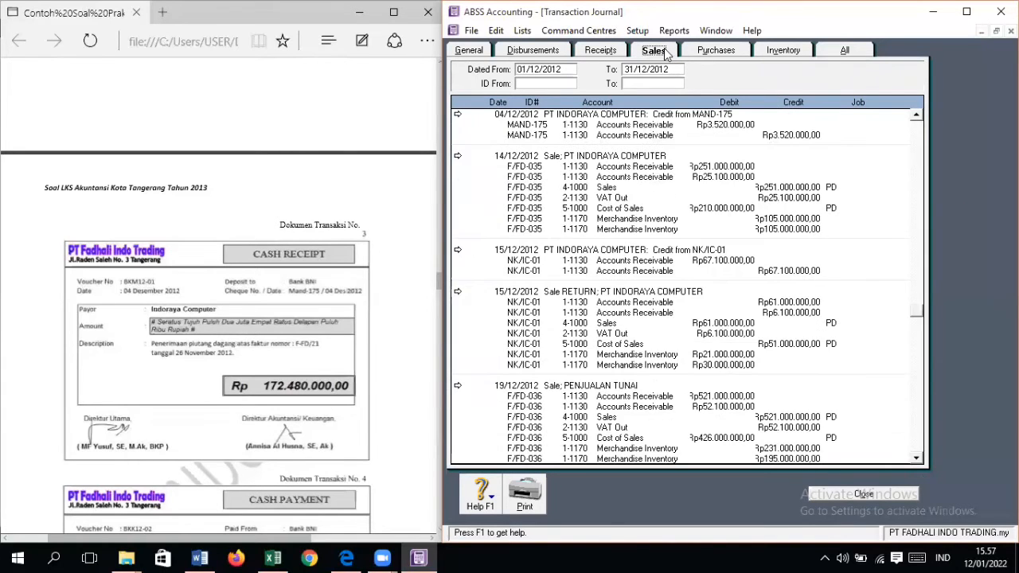
scroll(723, 192, down, 8)
scroll(726, 227, up, 8)
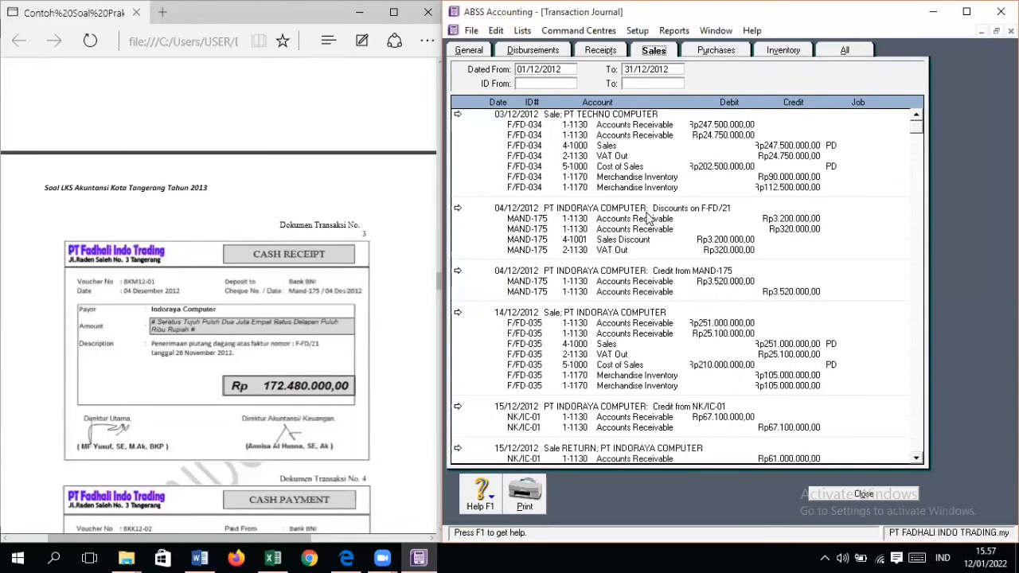
double_click(664, 279)
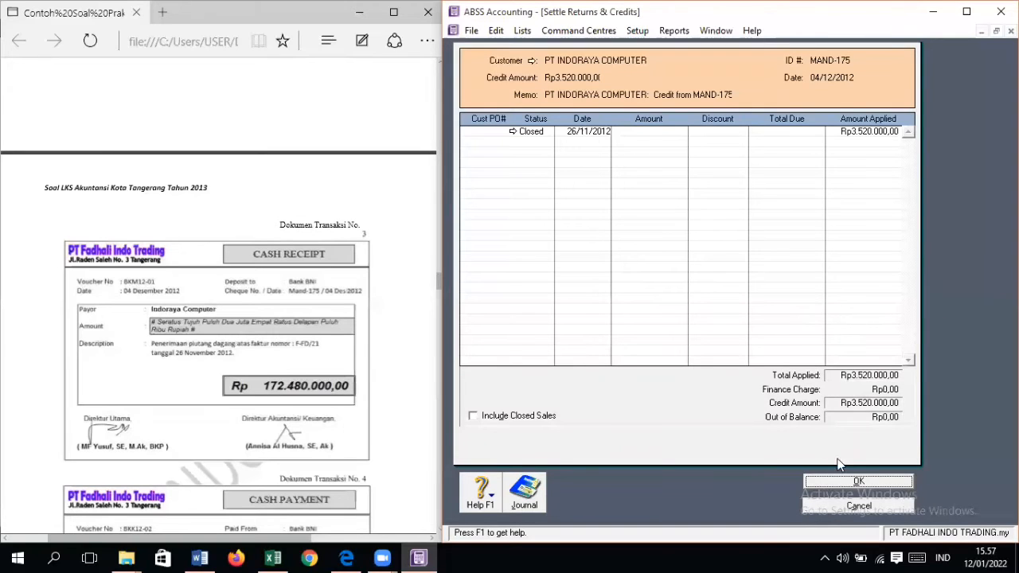
click(858, 481)
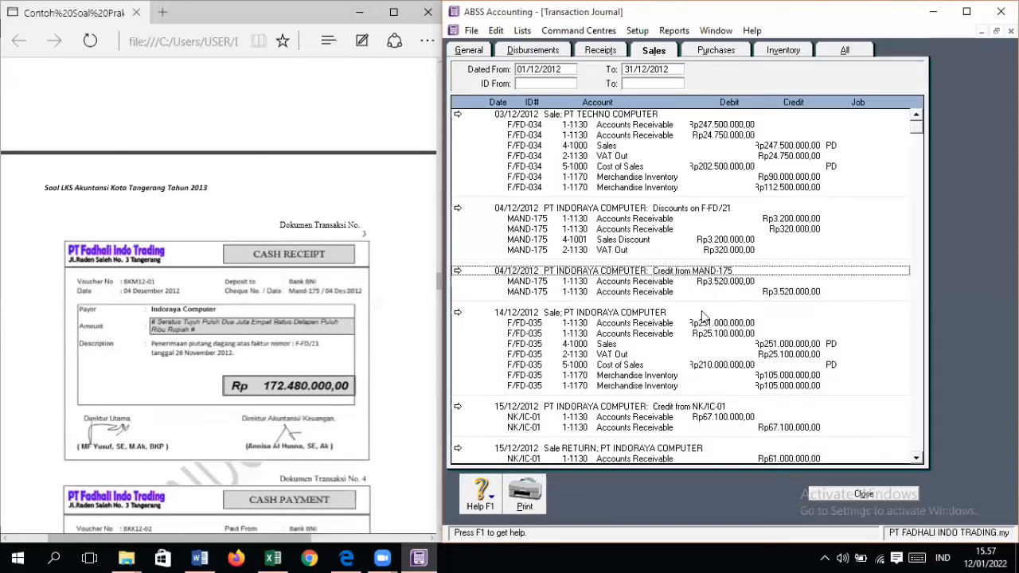
Step: Check the 04/12/2012 discount invoice for F-FD/21, keep it without a job number, and view the receipts journal
double_click(498, 213)
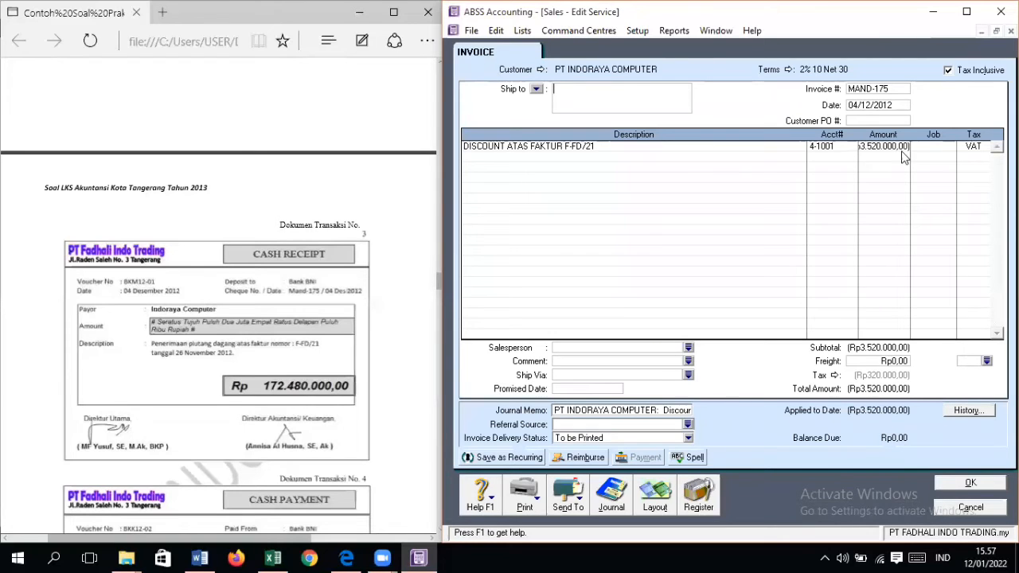
click(971, 482)
click(825, 348)
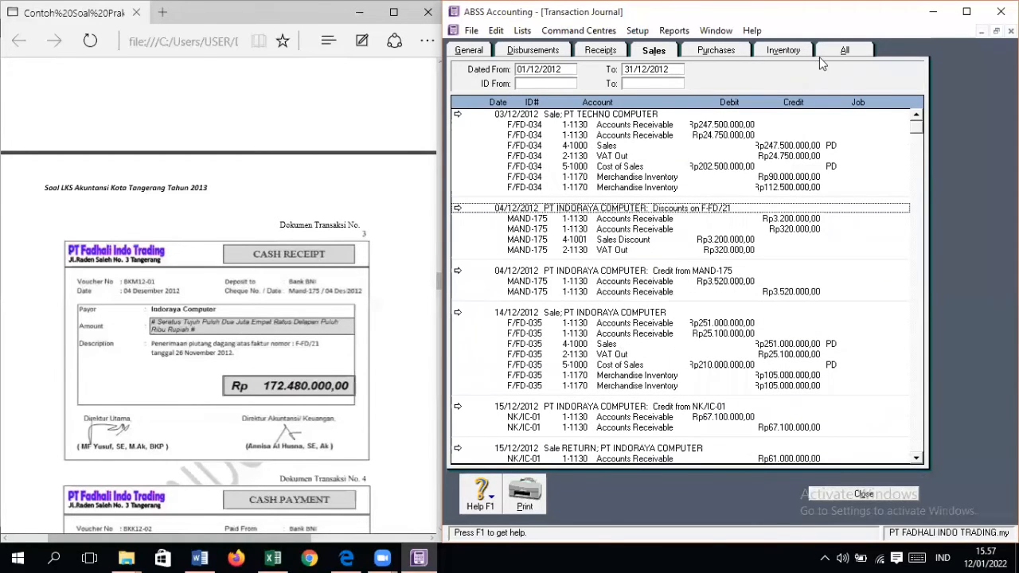
click(605, 52)
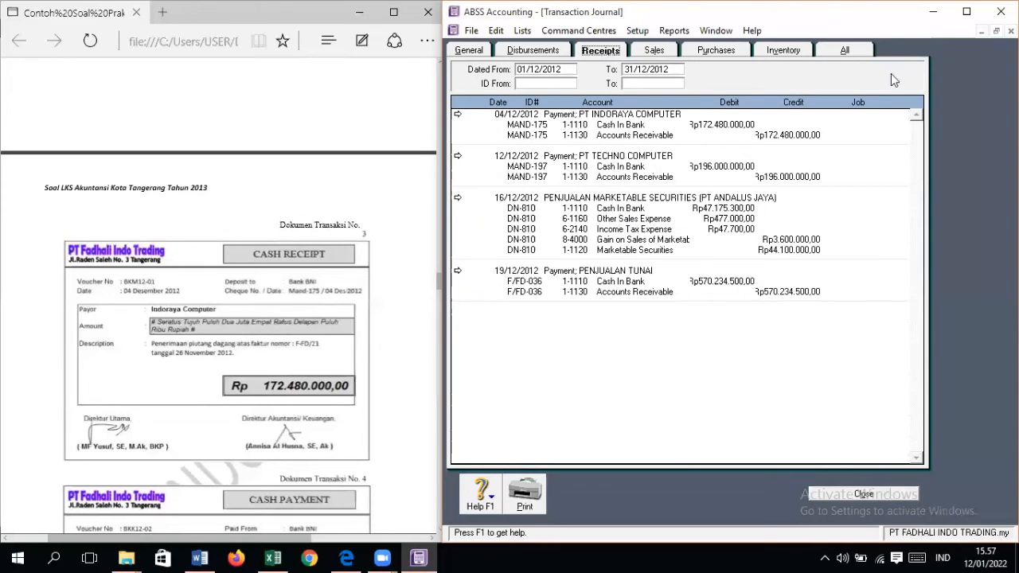
Step: Review the December 2012 purchases, inventory, sales, receipts, disbursements, general and combined journals, then close the transaction journal
click(856, 53)
click(720, 52)
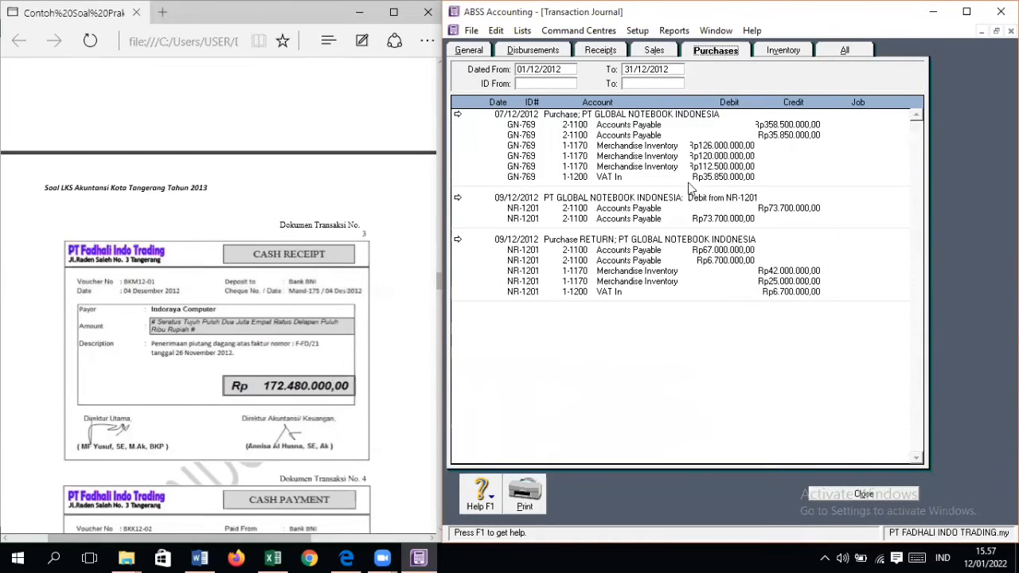
click(769, 54)
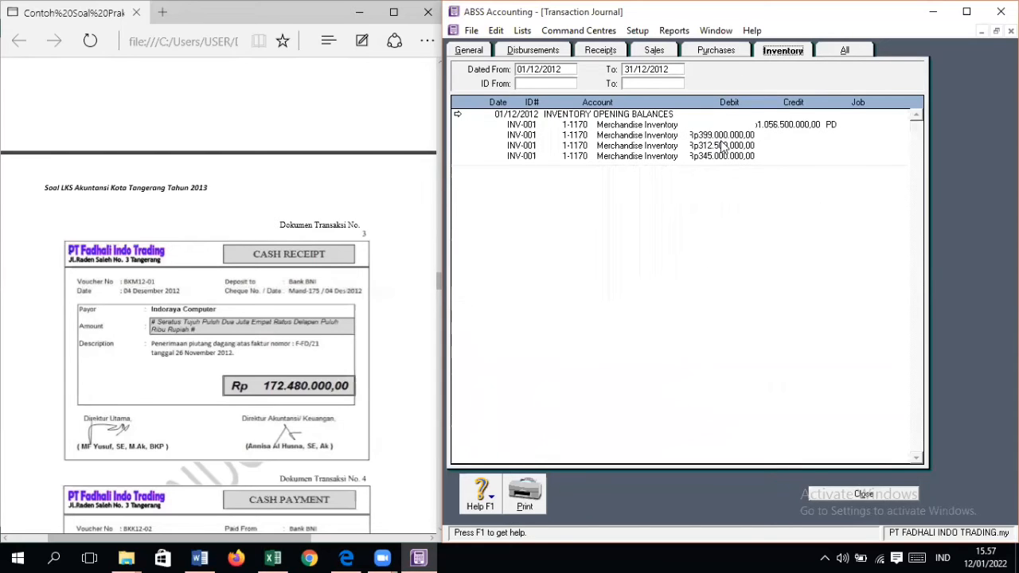
click(727, 54)
click(654, 50)
scroll(603, 174, down, 8)
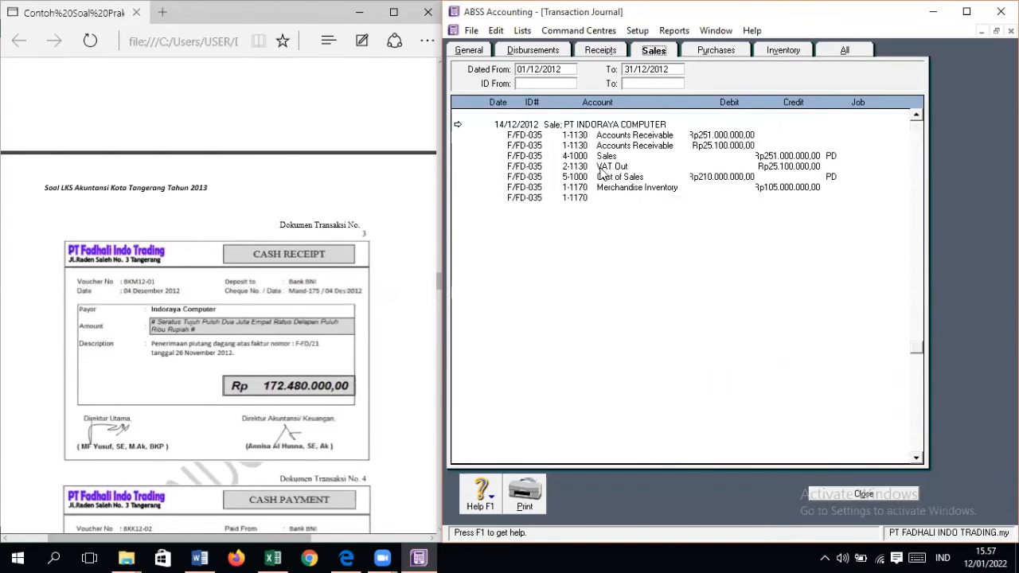
click(595, 54)
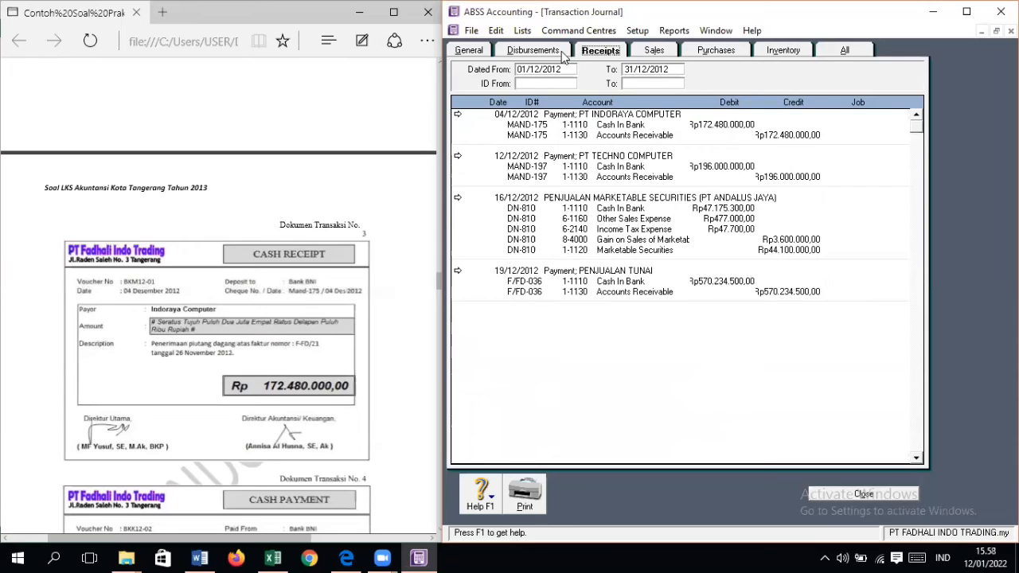
click(559, 52)
click(469, 50)
click(845, 50)
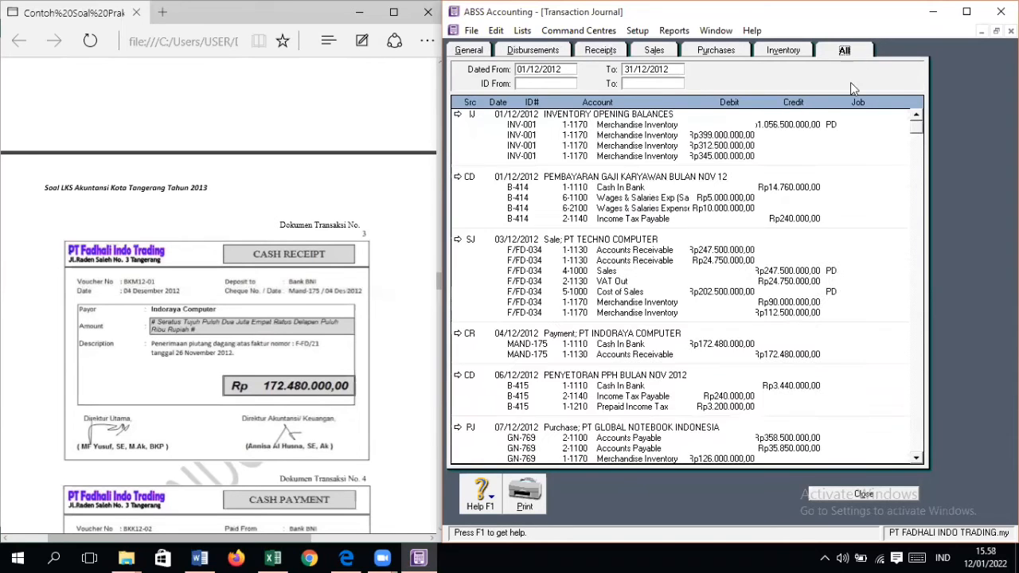
click(864, 477)
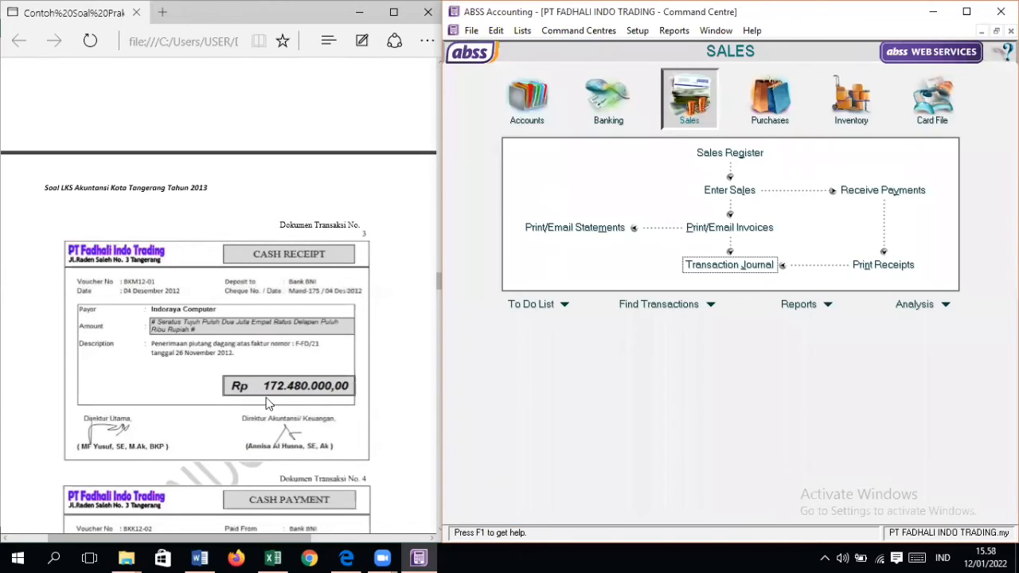
Step: Find transaction document No. 15, the vehicle sale cash receipt, in the source PDF and bring up the Banking command centre
scroll(262, 387, down, 3)
scroll(263, 387, down, 20)
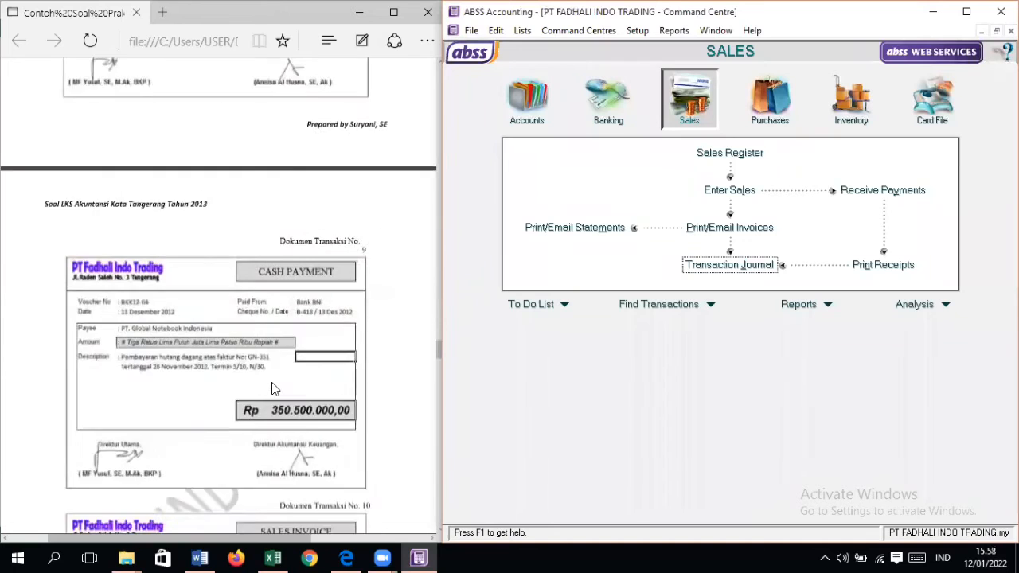
scroll(271, 389, down, 18)
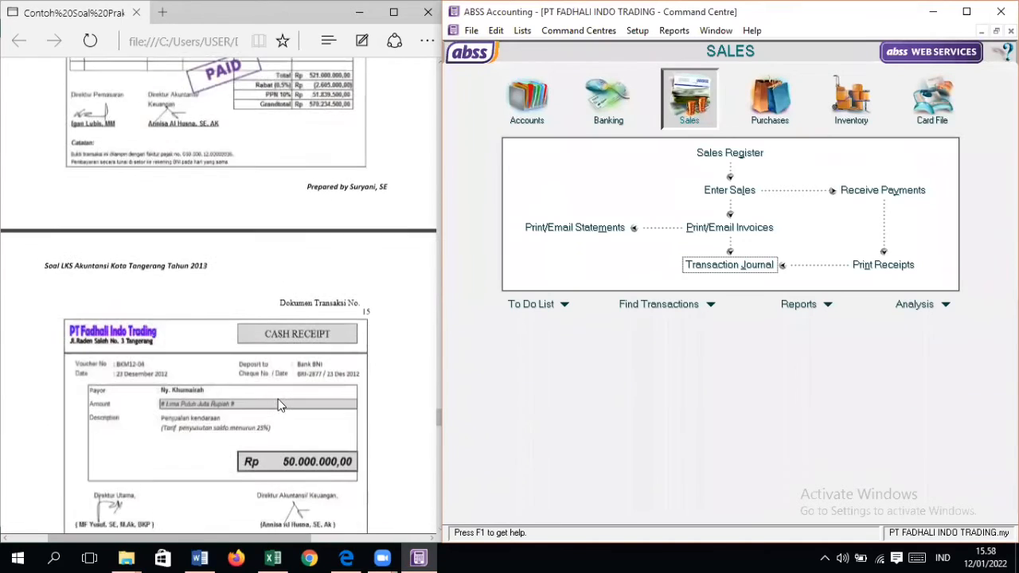
scroll(304, 318, down, 2)
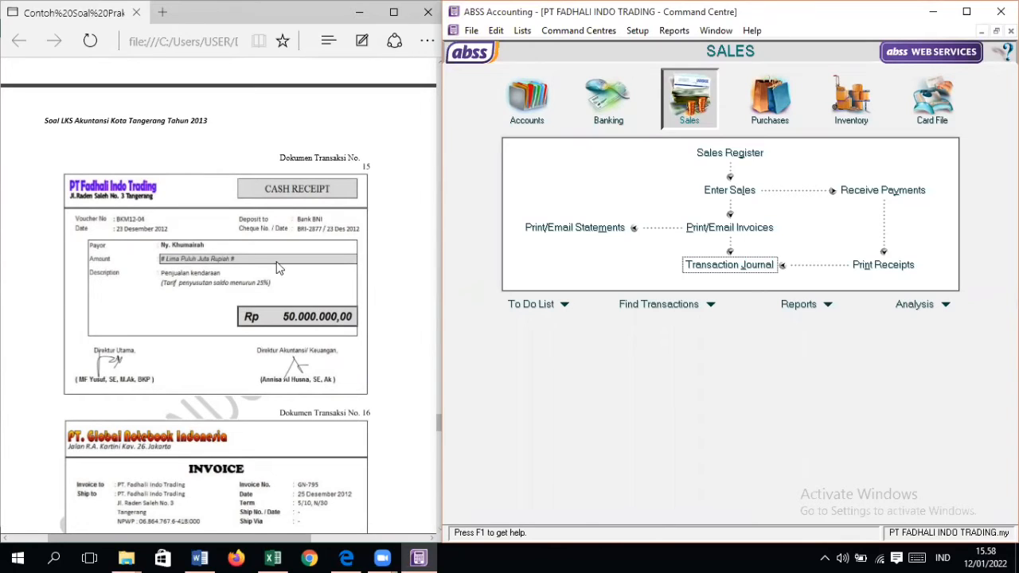
click(585, 114)
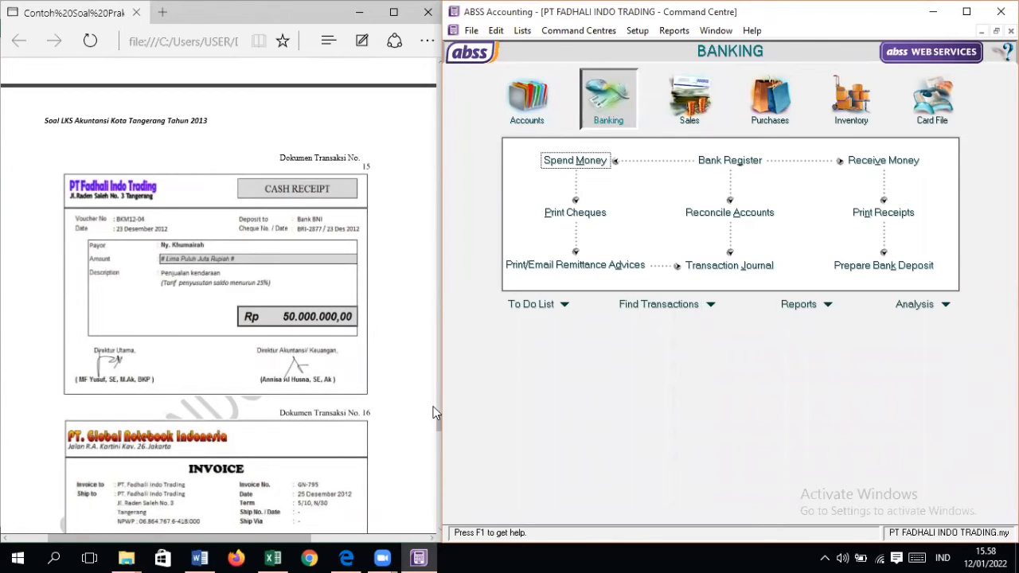
Step: Switch to the Excel workbook TABEL BANTUAN.xlsx, show sheet No 15 and place its window beside the source PDF
click(285, 556)
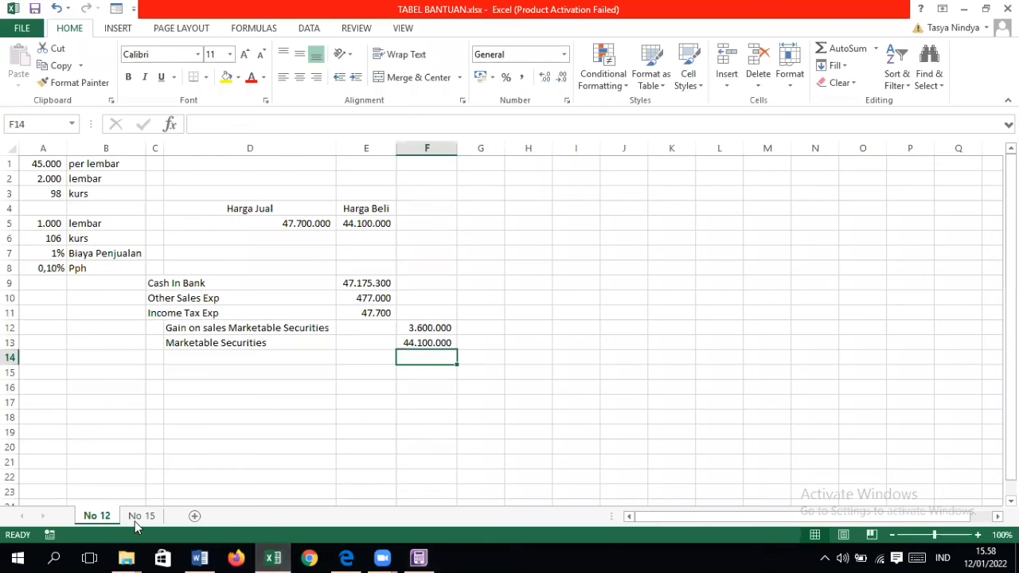
click(141, 516)
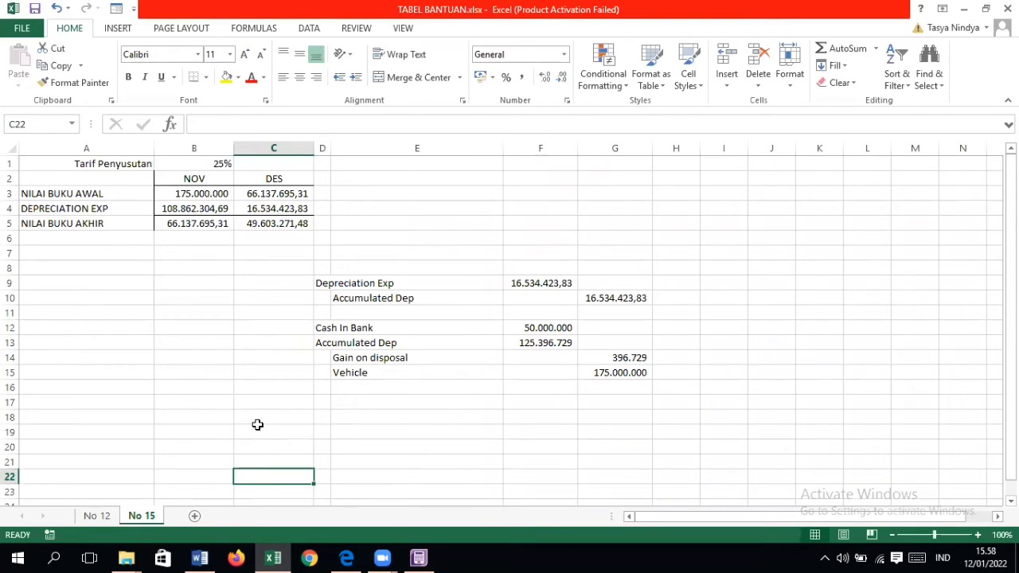
click(113, 165)
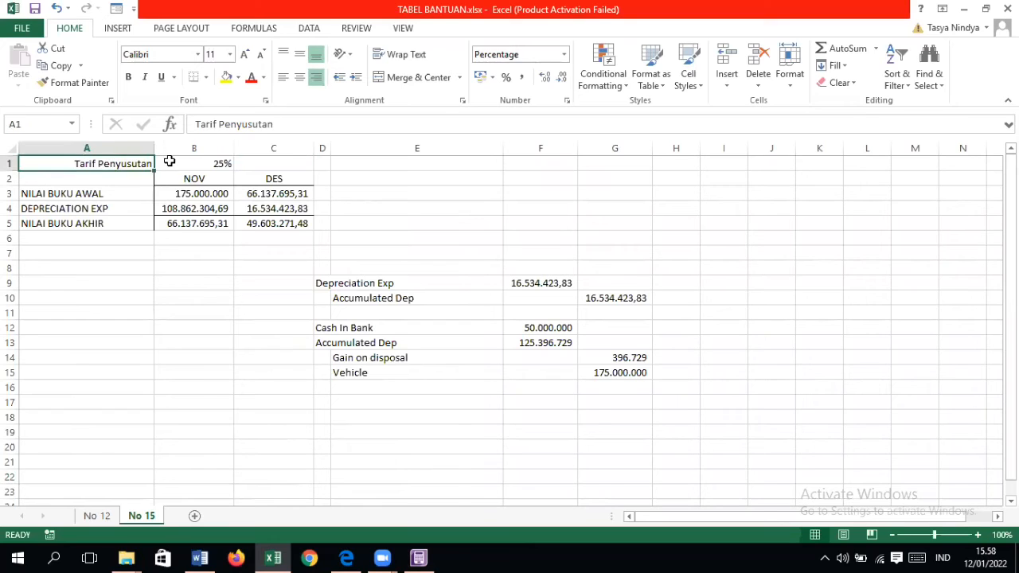
click(169, 161)
click(347, 557)
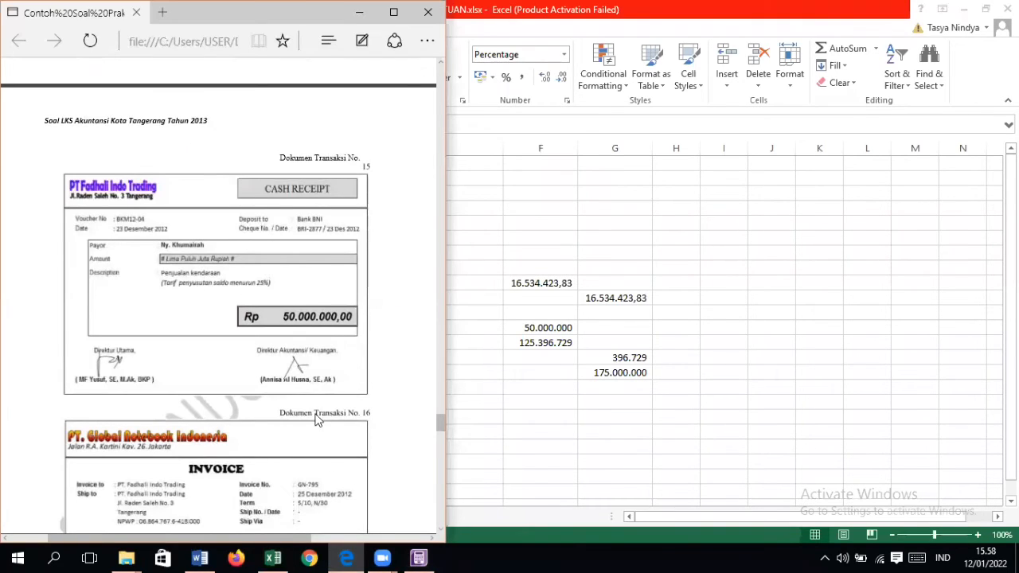
click(273, 557)
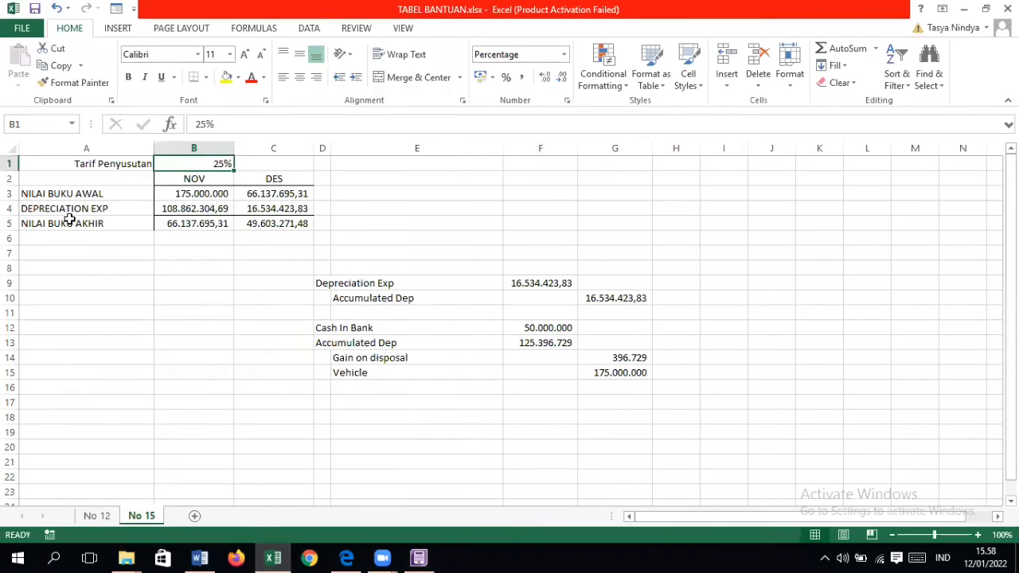
drag(72, 180, 285, 229)
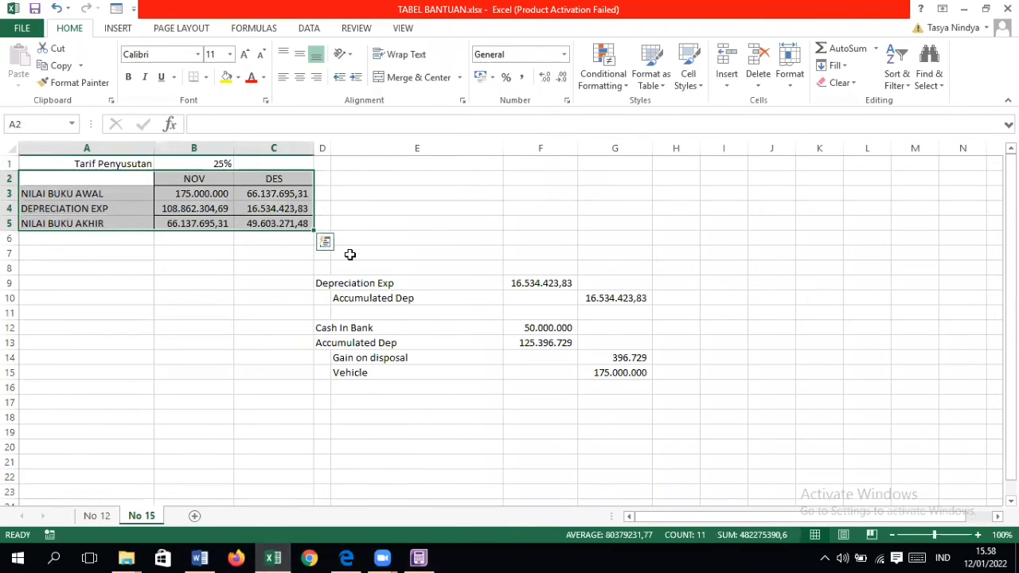
key(super+Right)
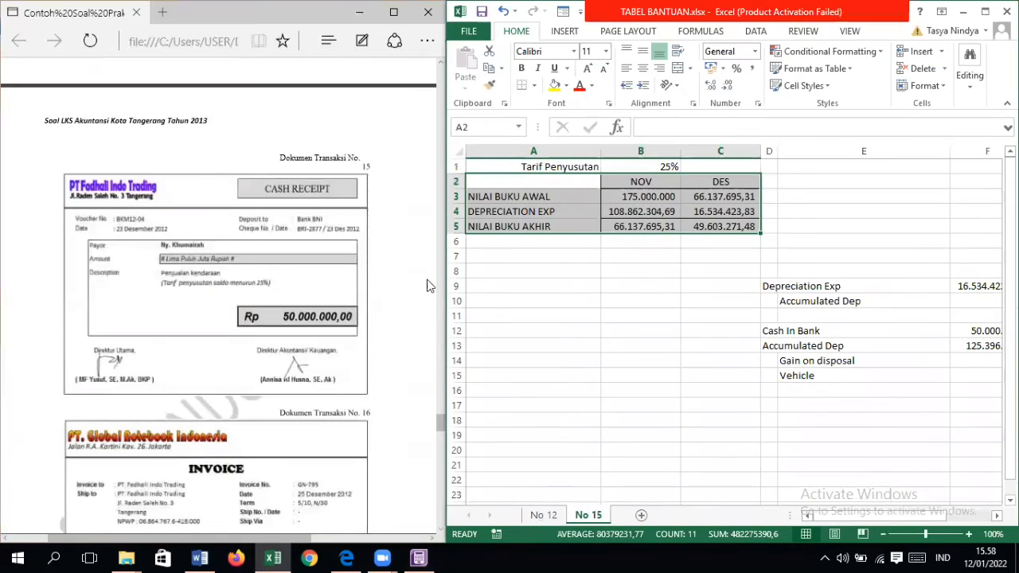
click(627, 355)
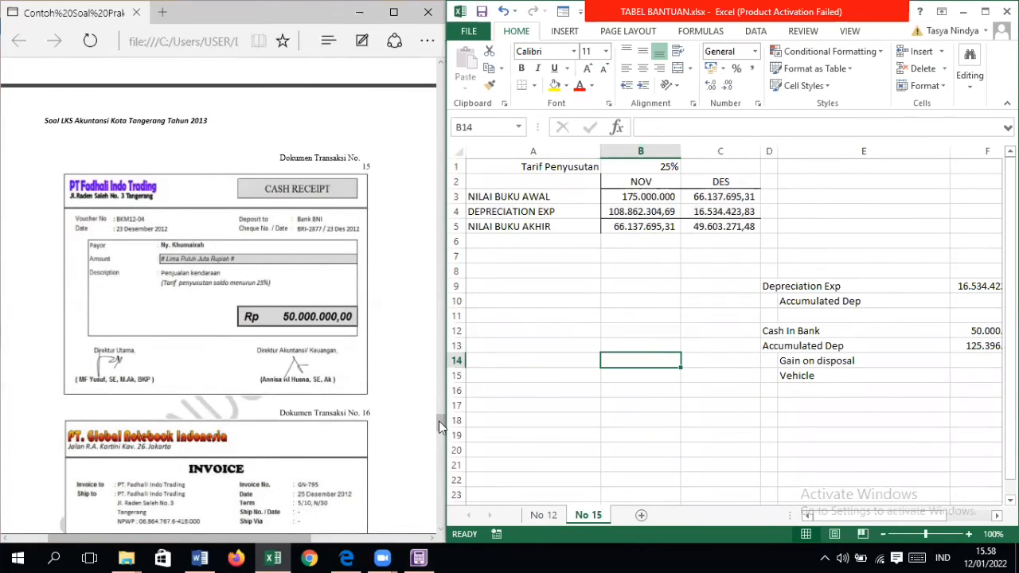
Step: Compare the November vehicle cost, depreciation and ending book value formula on sheet No 15 with the 30 November 2012 trial balance
drag(439, 422, 416, 87)
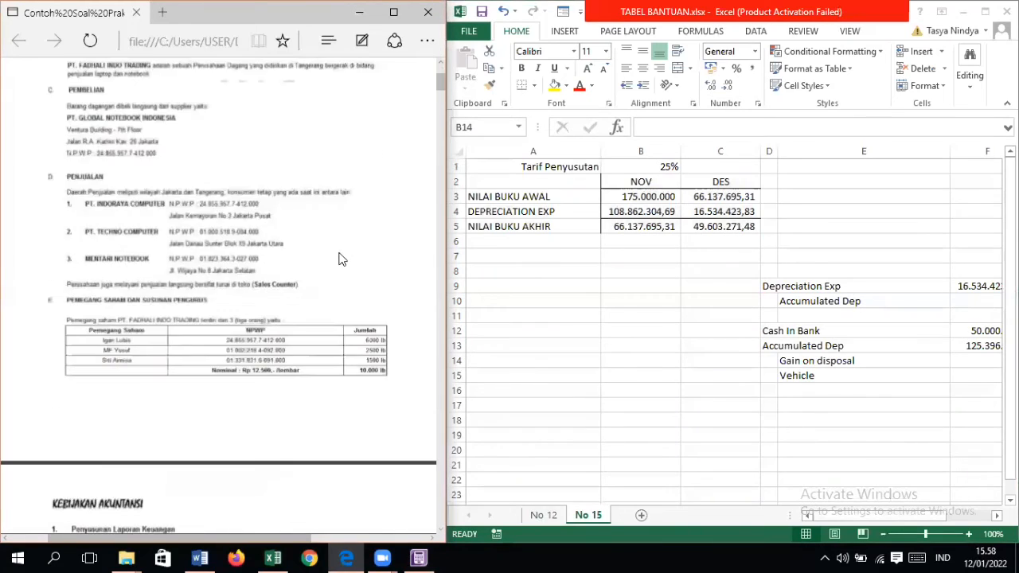
scroll(338, 259, down, 10)
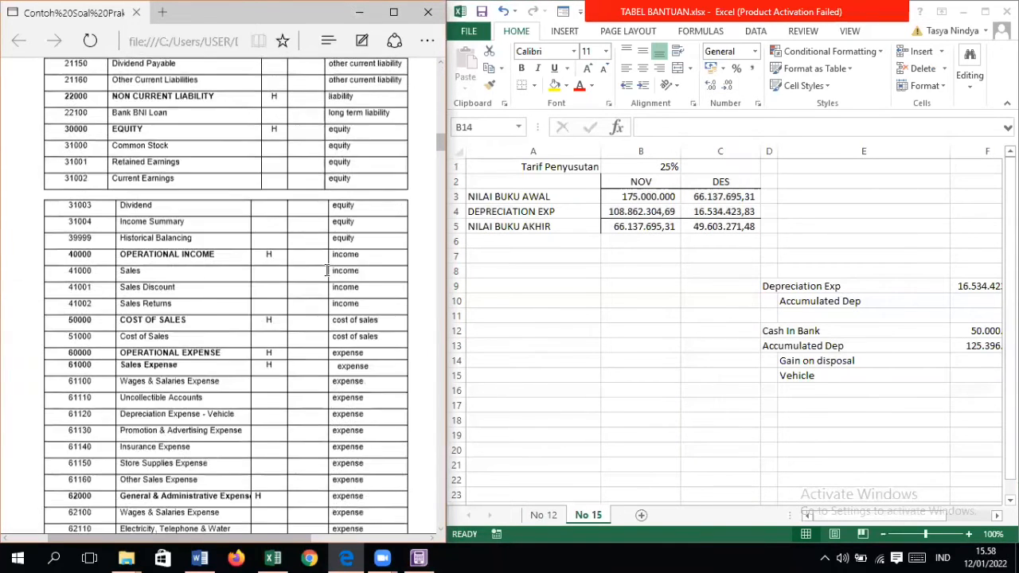
scroll(326, 271, down, 10)
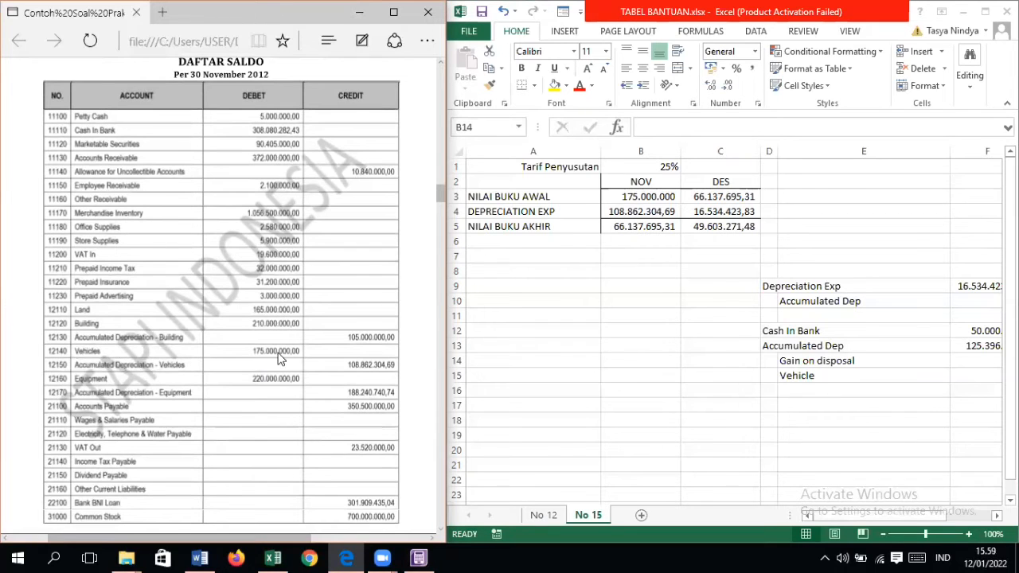
click(631, 198)
click(643, 196)
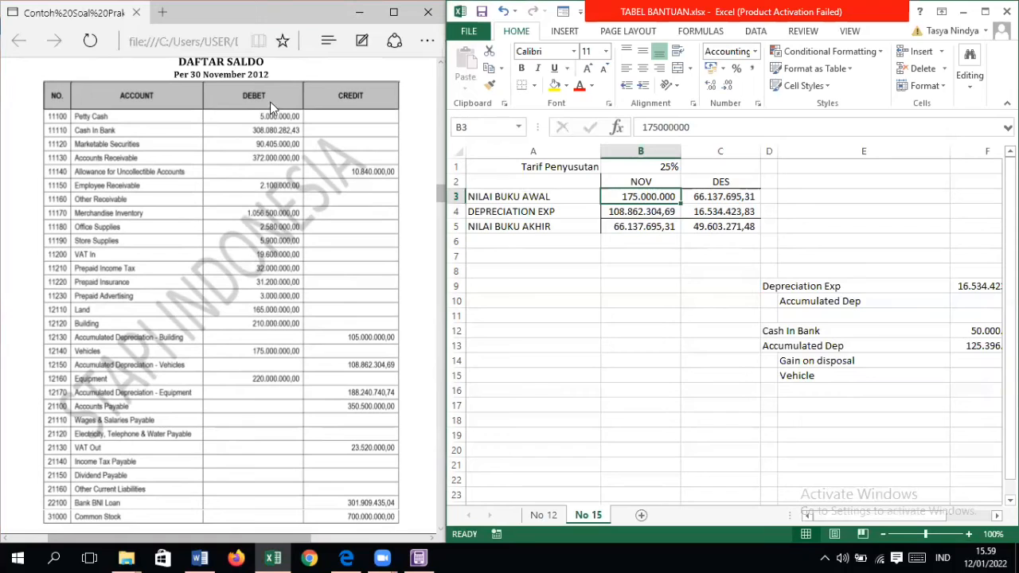
click(649, 183)
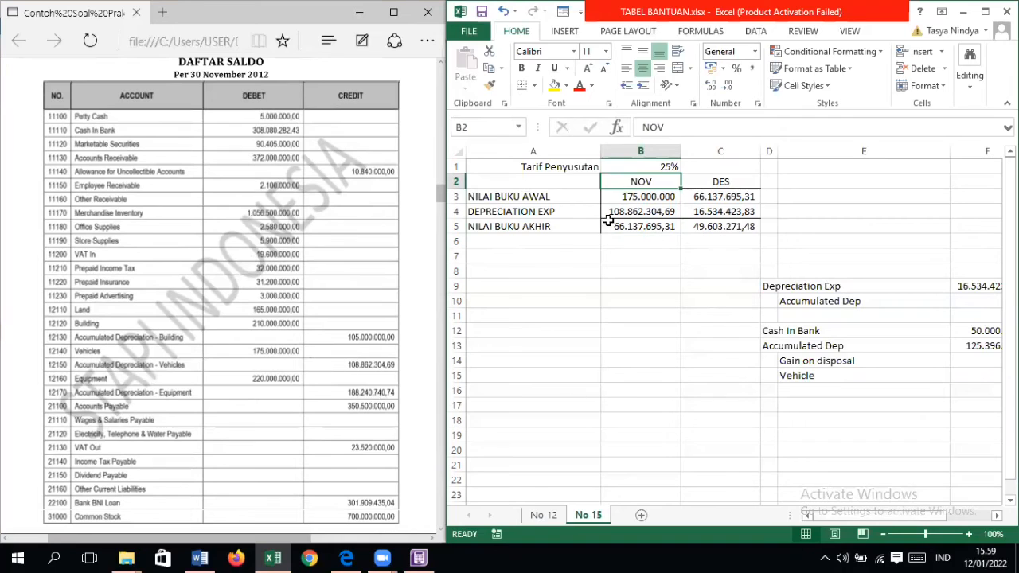
click(676, 214)
click(658, 230)
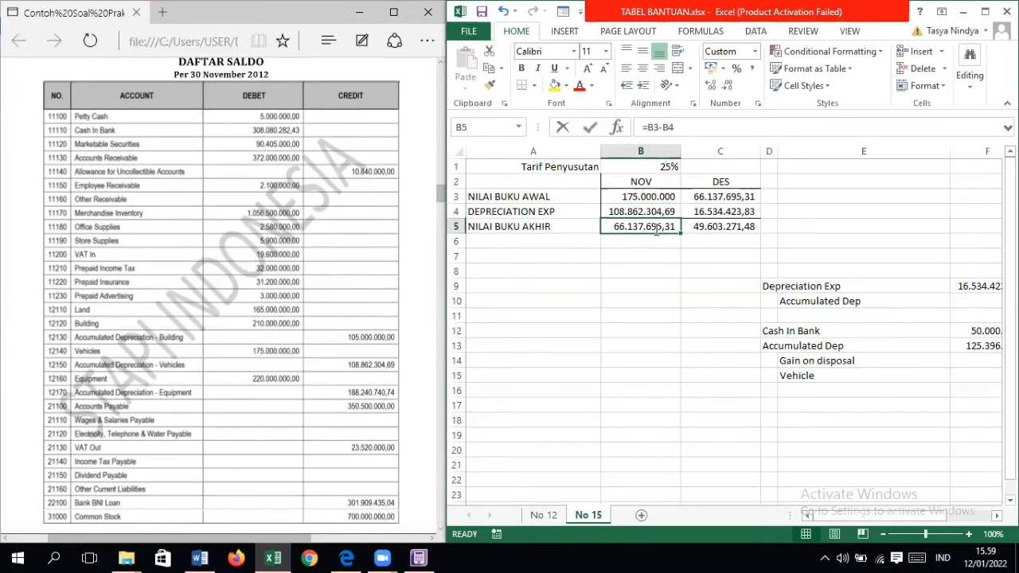
double_click(657, 230)
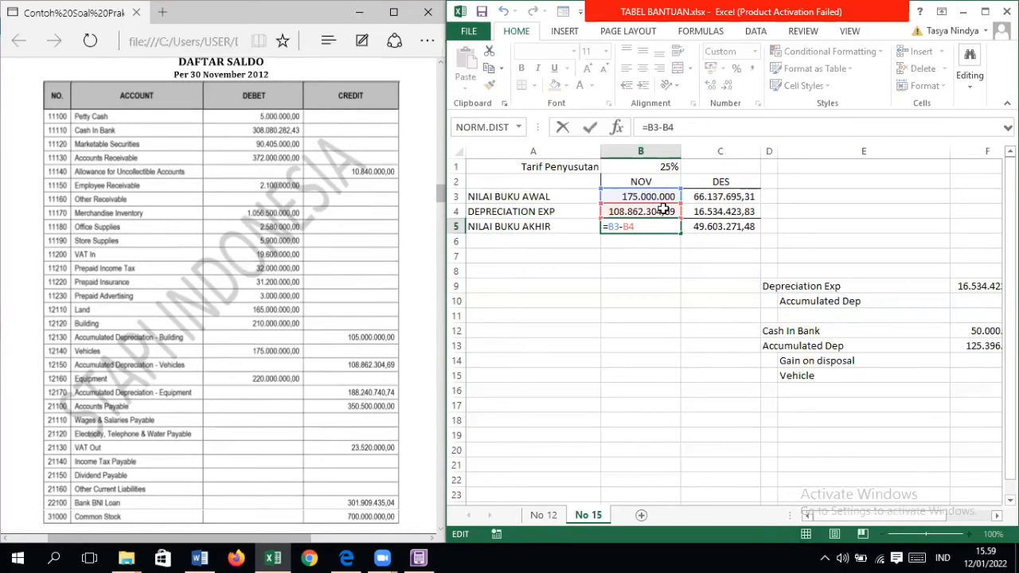
key(Return)
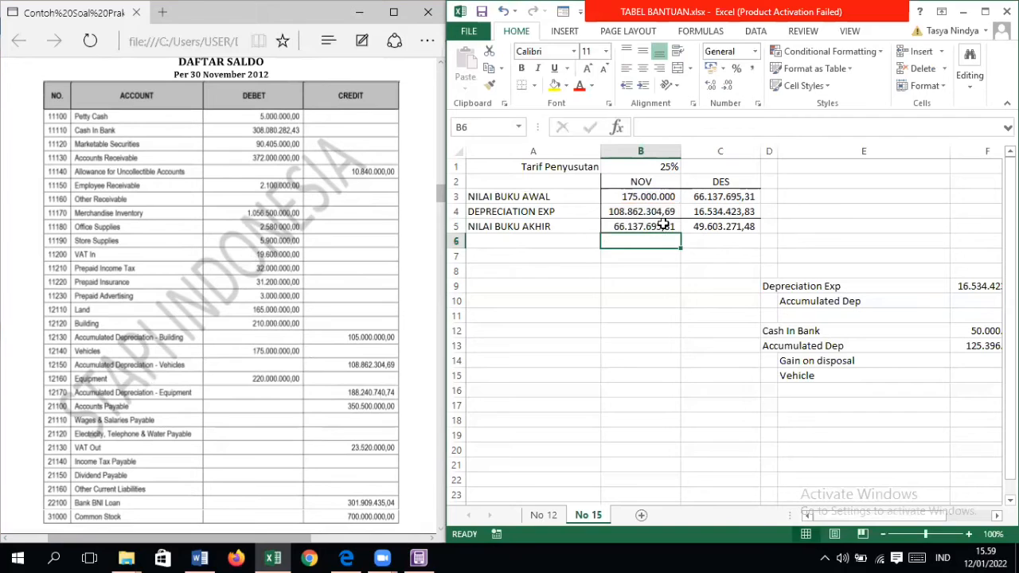
click(663, 226)
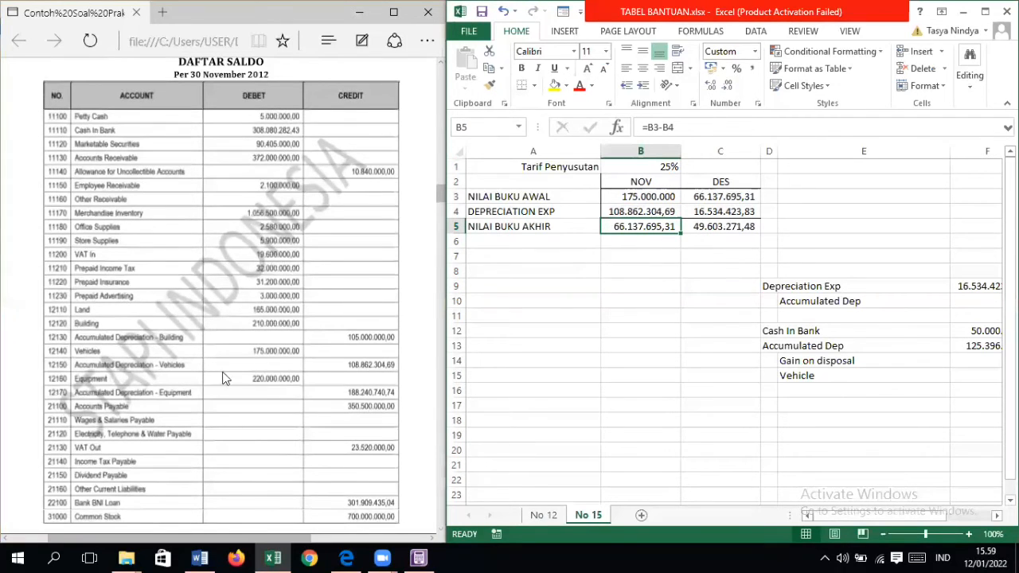
Step: Return to document No. 15 in the PDF and examine the December opening book value, depreciation and ending book value formulas
scroll(208, 387, down, 20)
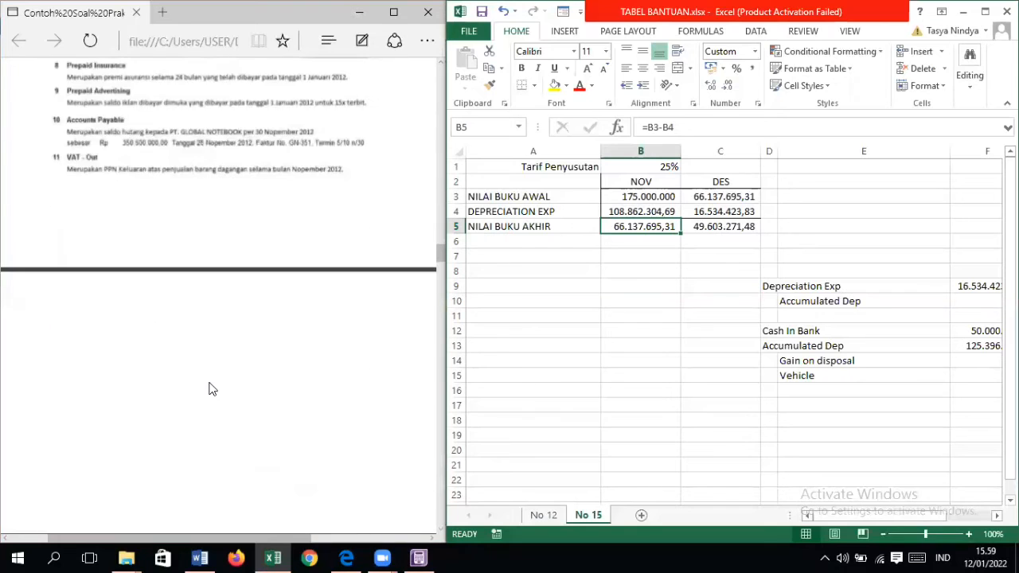
scroll(212, 390, down, 10)
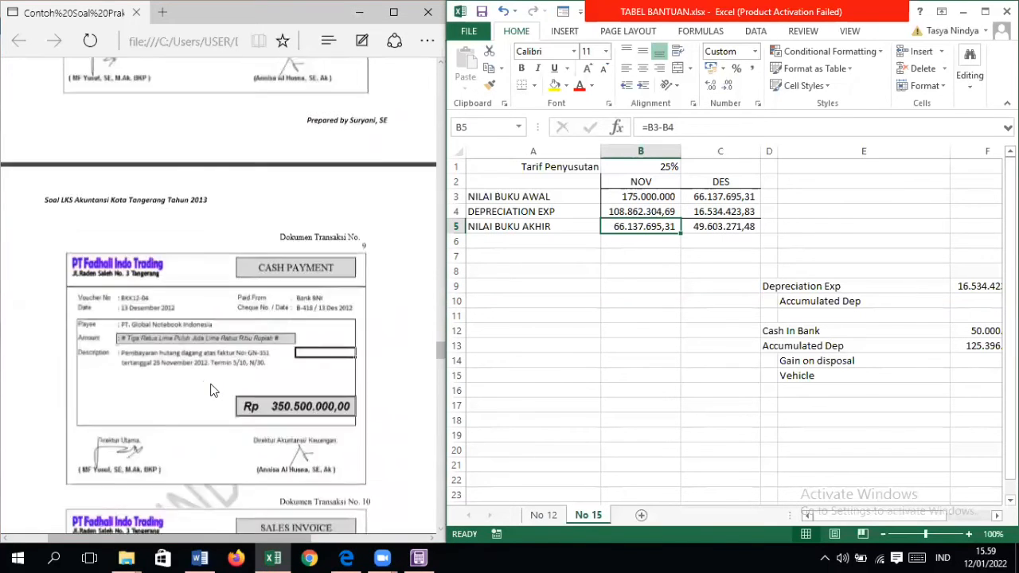
scroll(212, 399, down, 20)
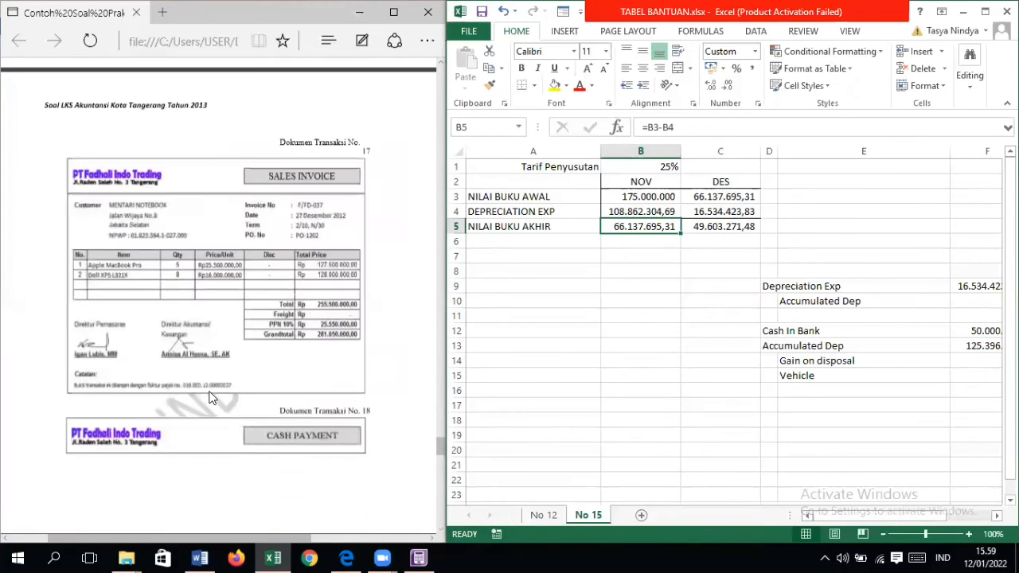
scroll(212, 398, up, 10)
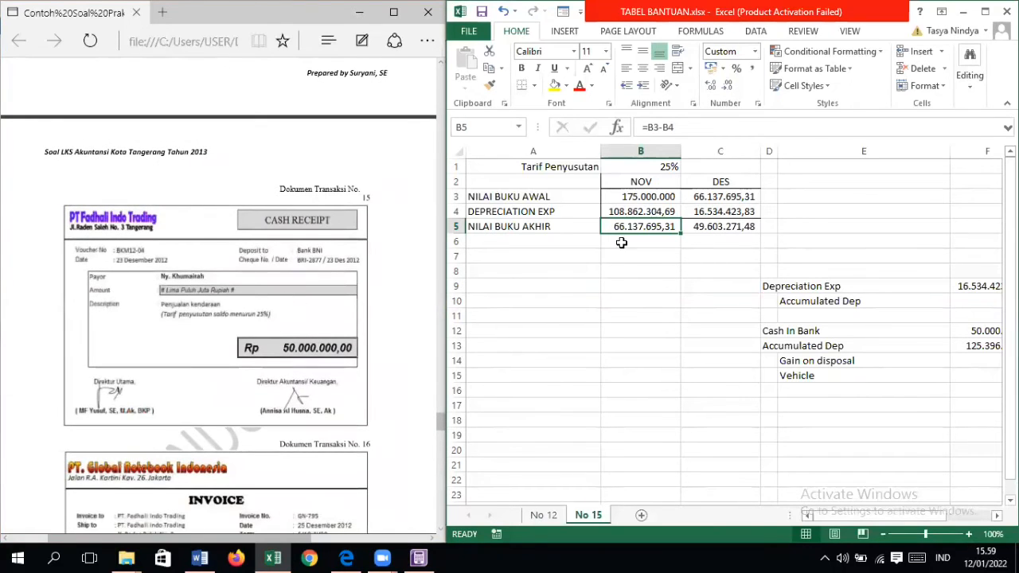
click(717, 193)
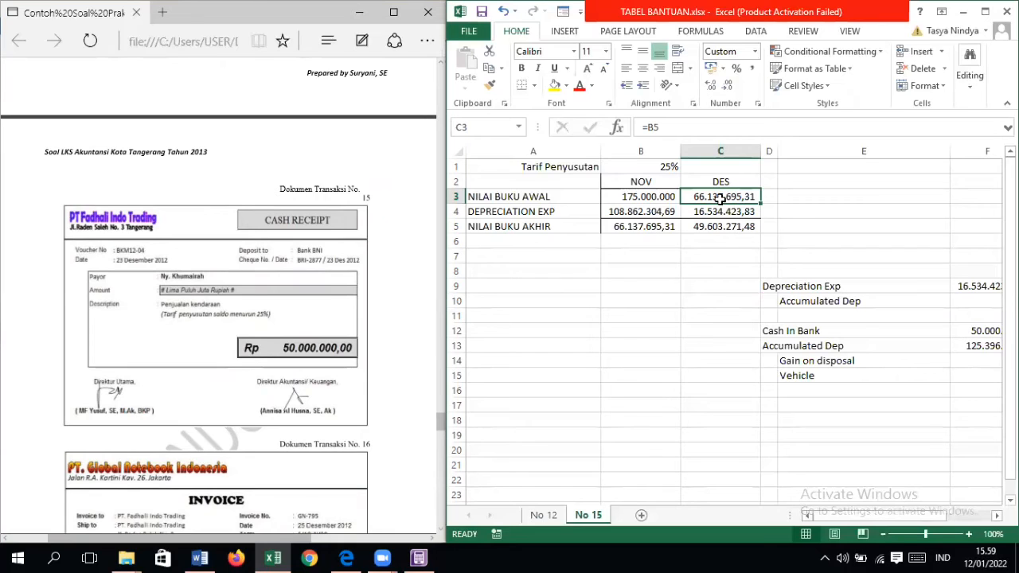
click(723, 211)
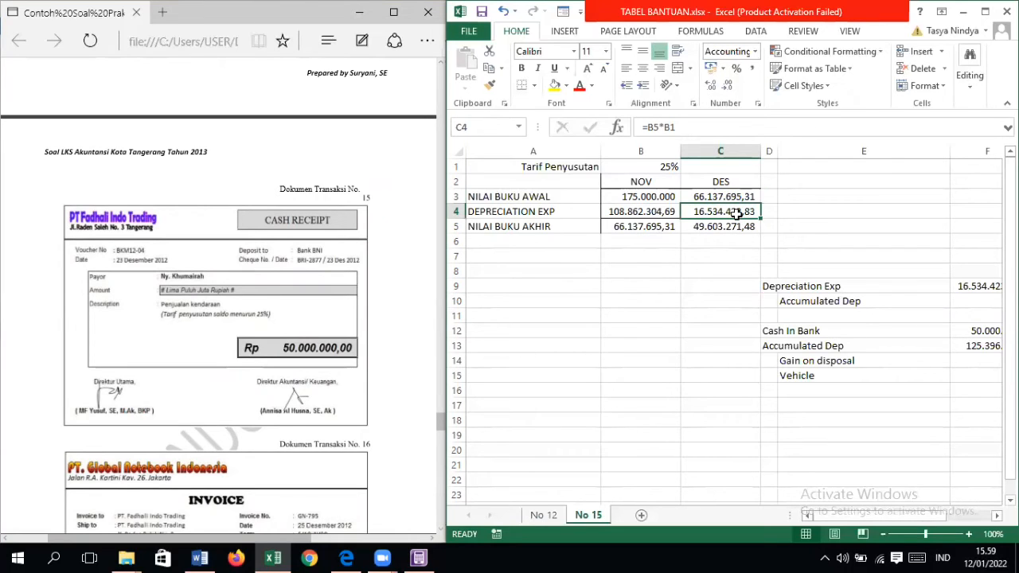
double_click(736, 213)
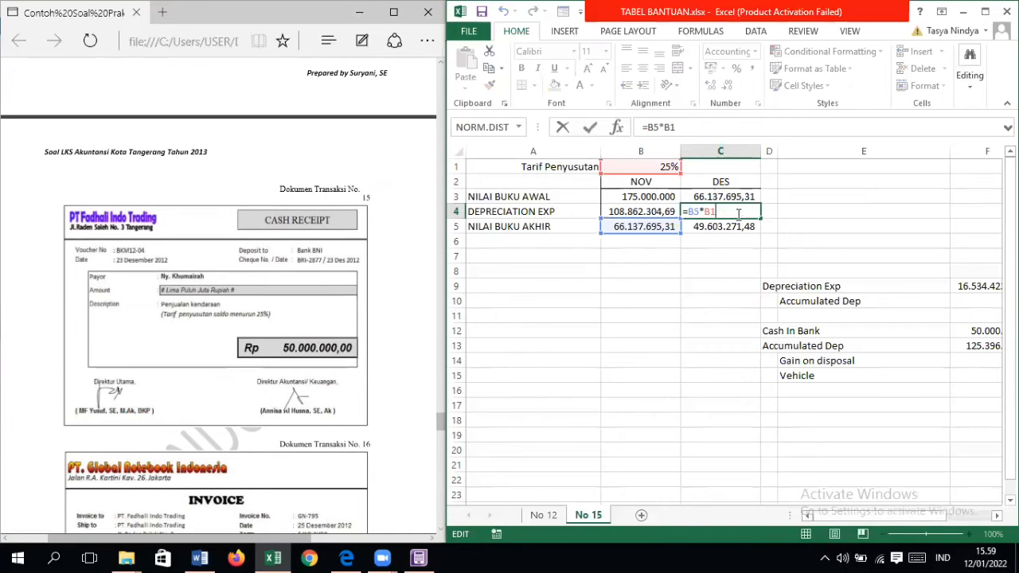
key(Return)
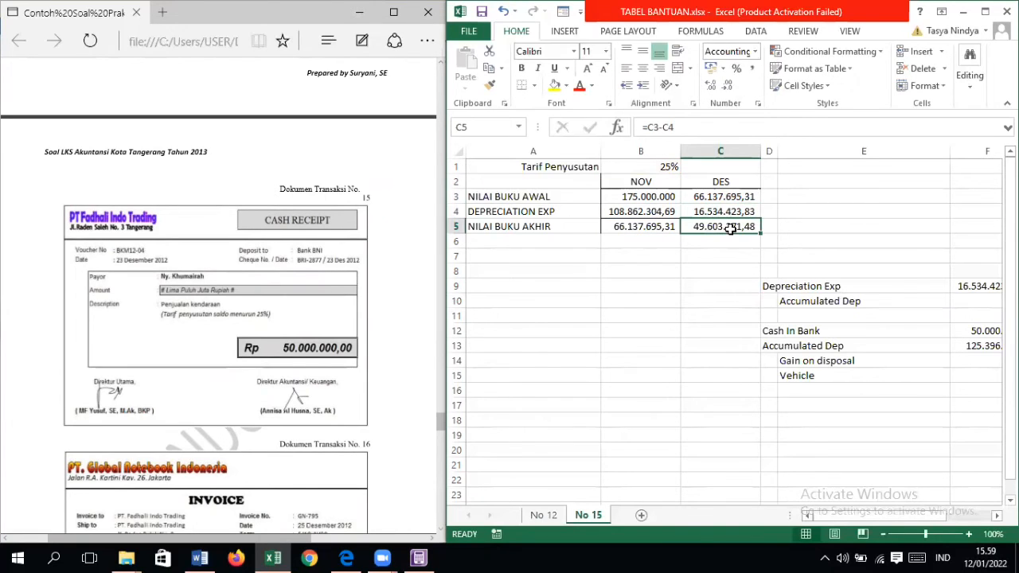
Step: Examine the December ending book value formula and compare the Depreciation Exp and Accumulated Dep journal entry with the December depreciation
double_click(730, 228)
key(Return)
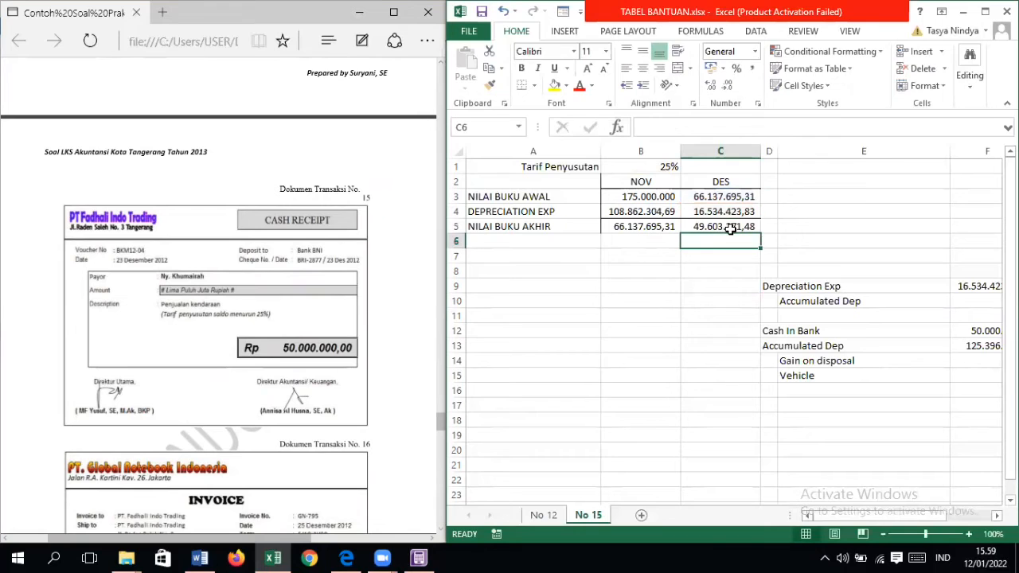
scroll(894, 525, right, 3)
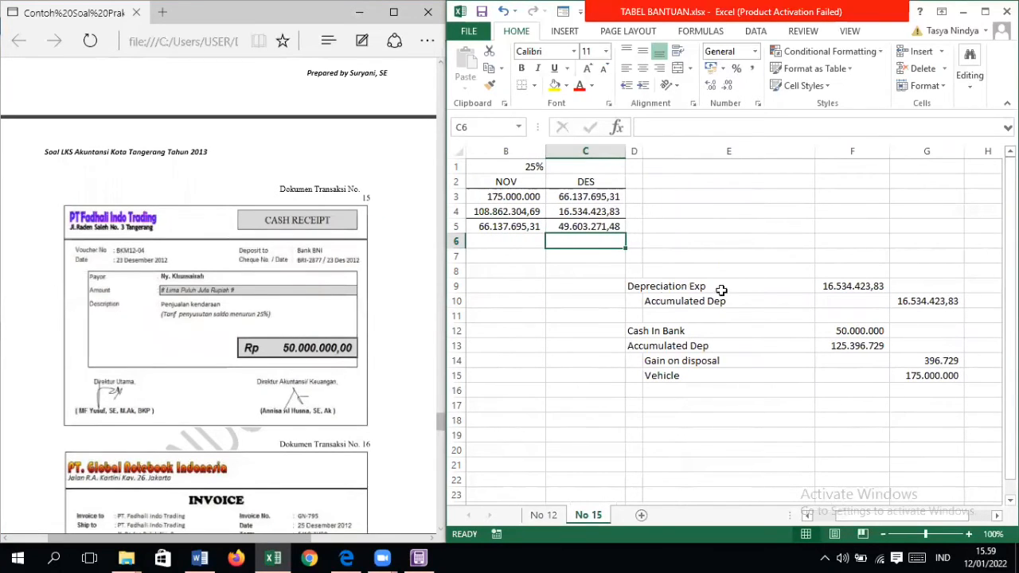
drag(631, 288, 932, 303)
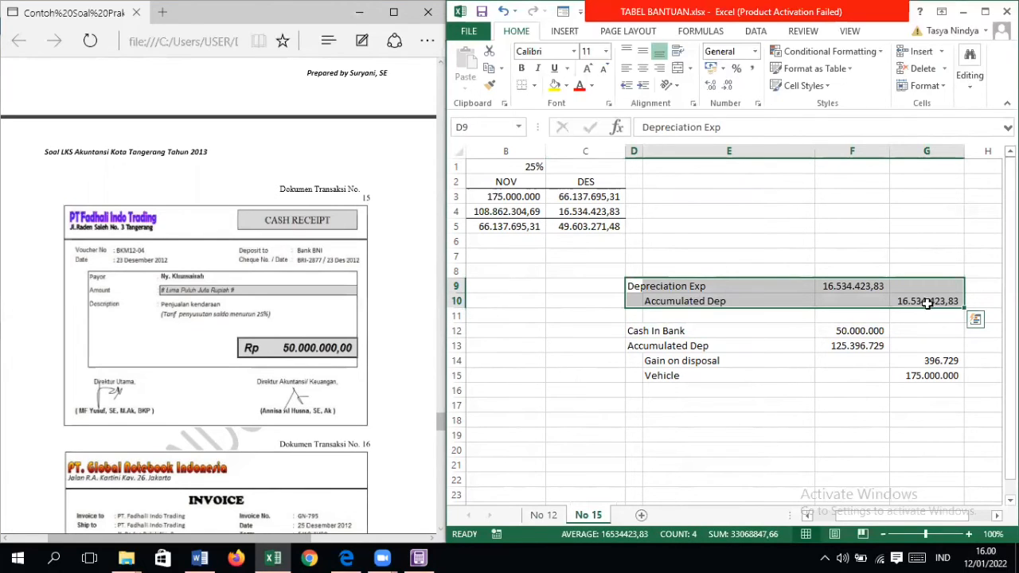
click(747, 348)
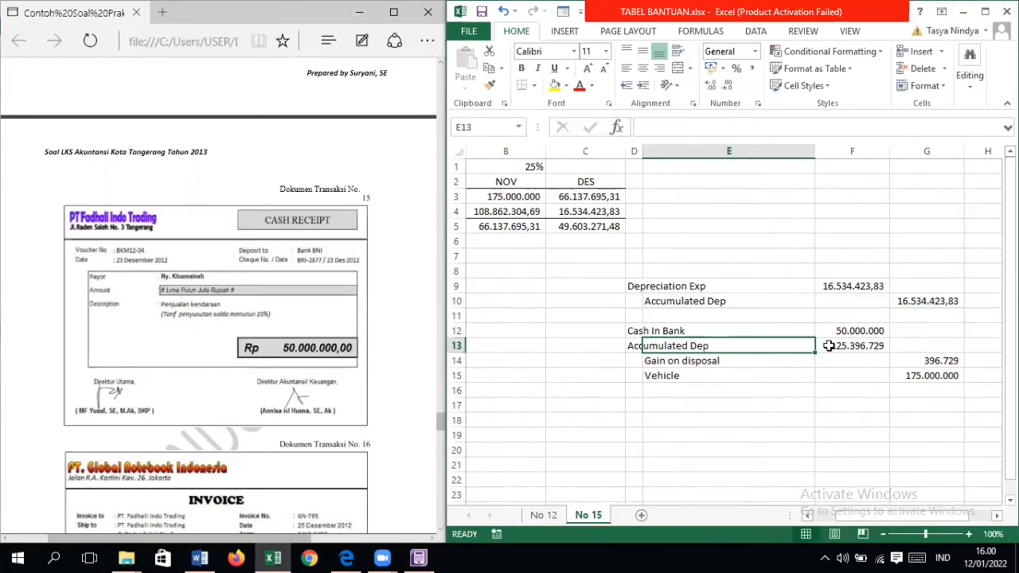
drag(916, 304, 632, 287)
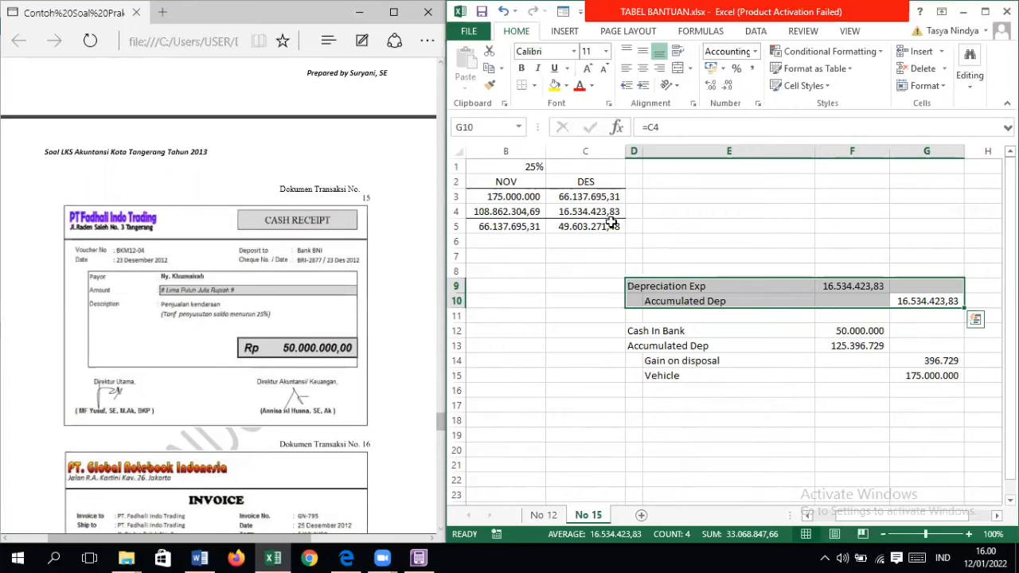
click(606, 212)
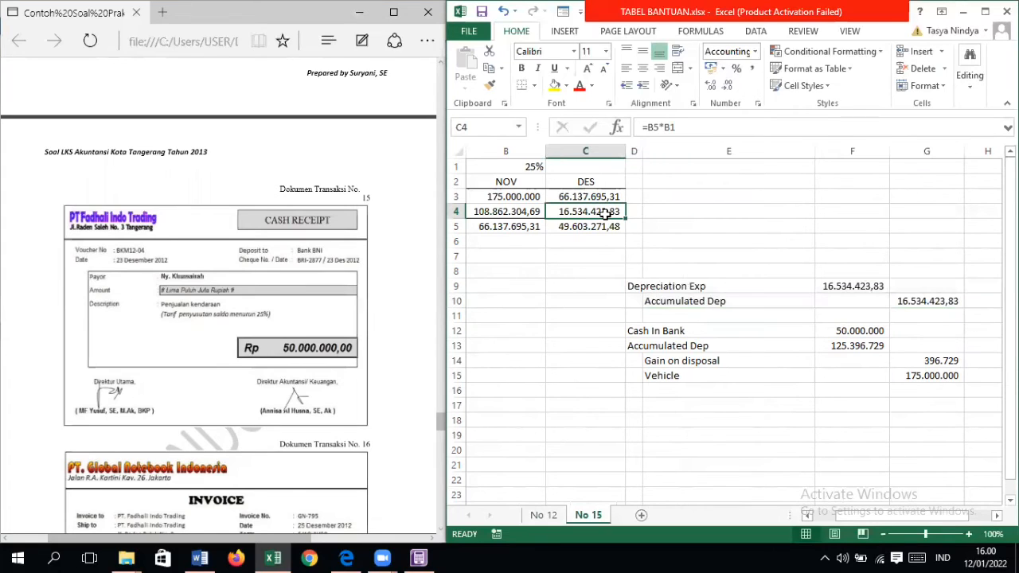
click(491, 215)
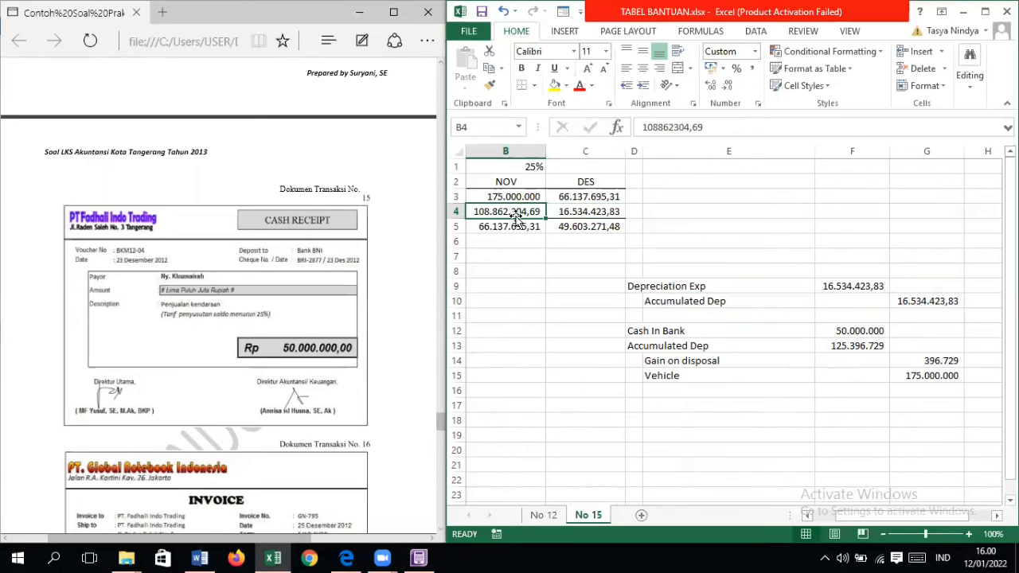
click(601, 212)
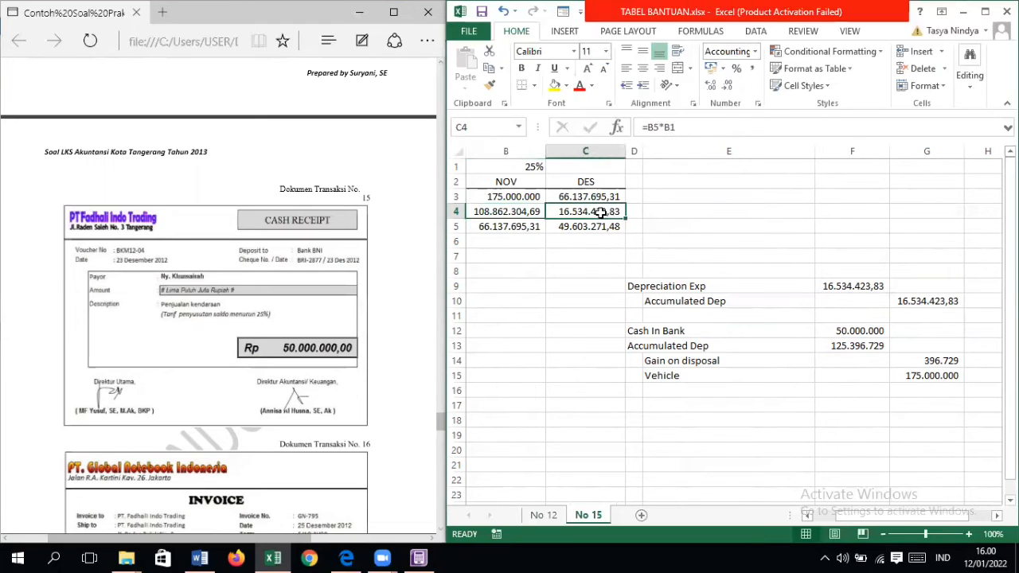
drag(630, 284, 953, 303)
Step: Check how the Accumulated Dep amount in the vehicle sale entry is built from the November and December depreciation
click(824, 372)
drag(634, 331, 769, 357)
click(748, 344)
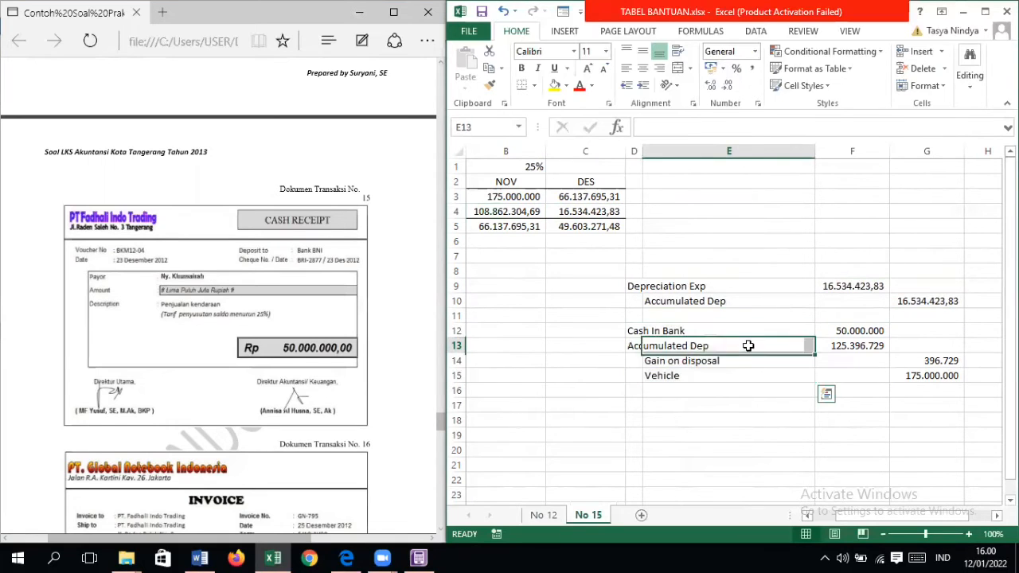
click(638, 346)
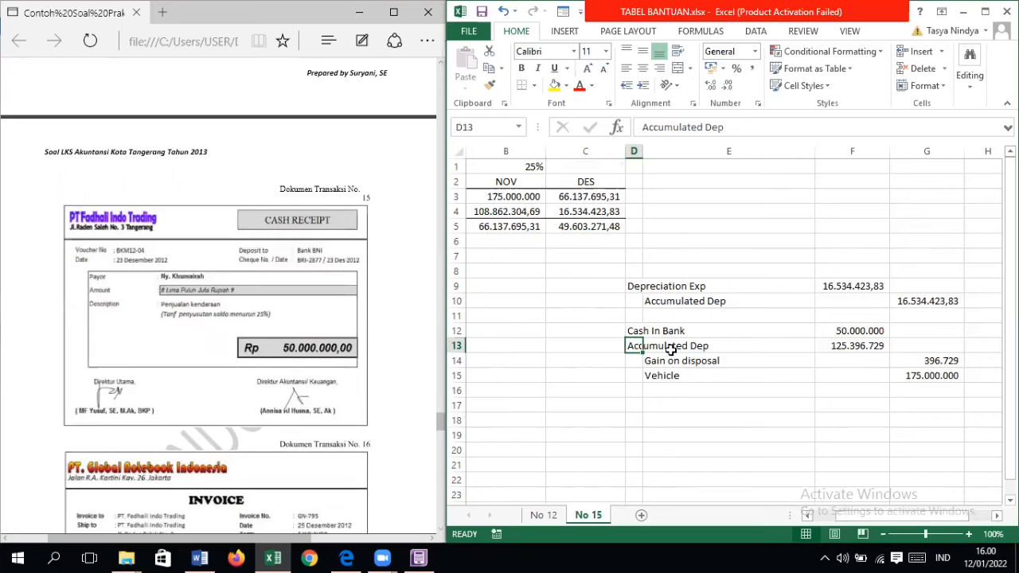
click(873, 345)
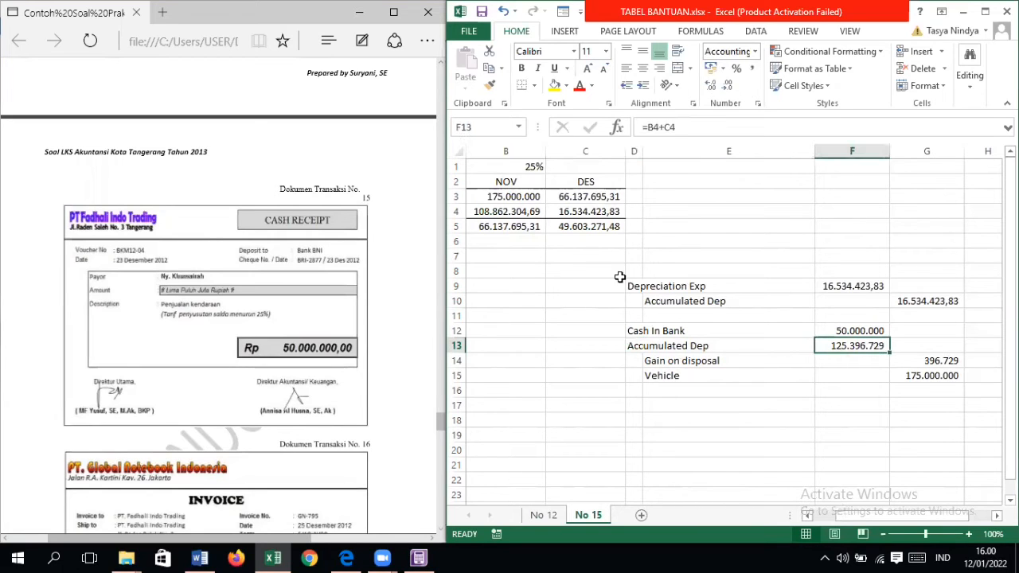
click(528, 212)
click(557, 212)
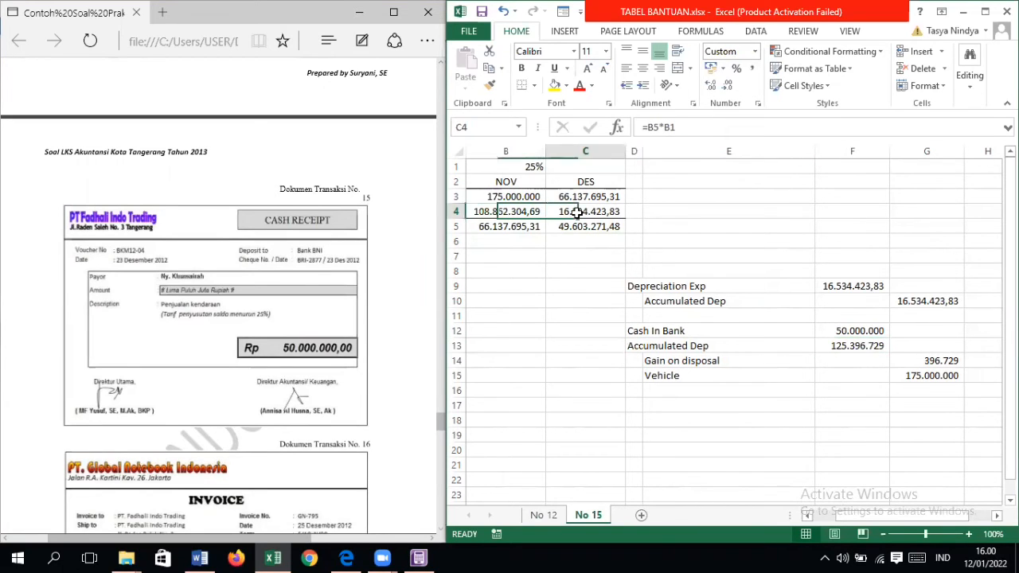
click(872, 348)
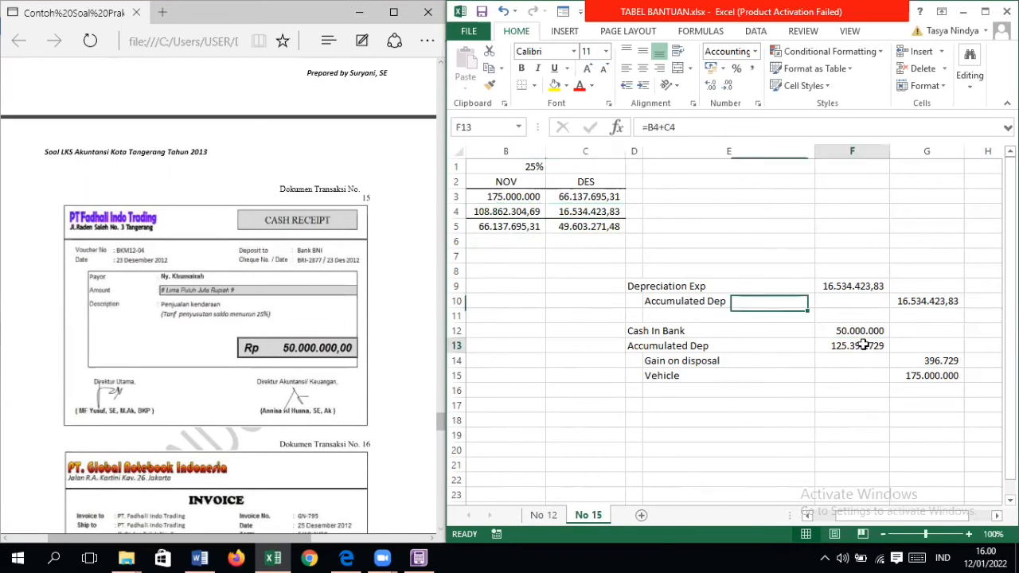
Step: Review each line of the vehicle sale entry, tracing the Vehicle credit to the November opening book value
click(639, 329)
click(842, 338)
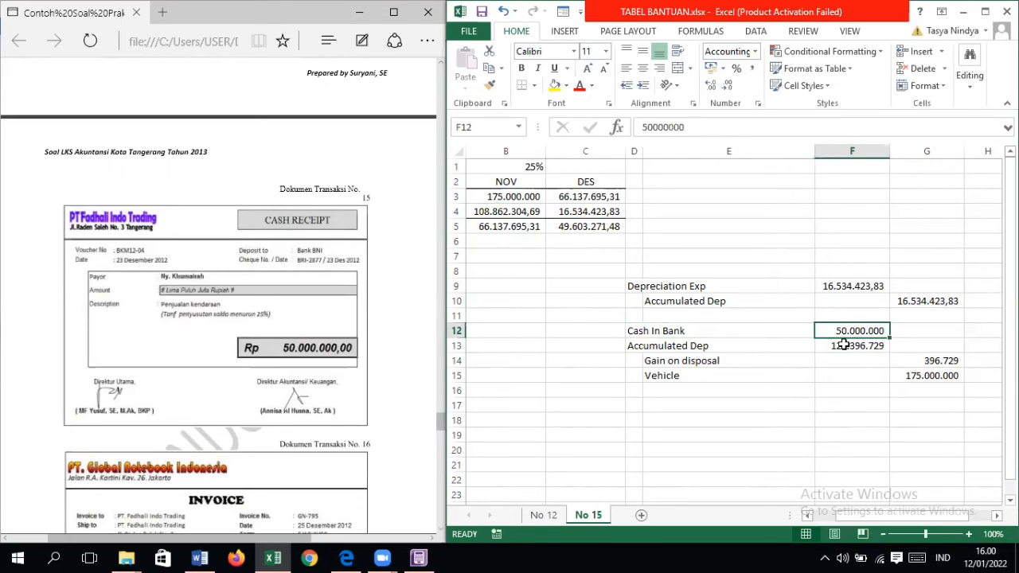
click(647, 348)
click(879, 348)
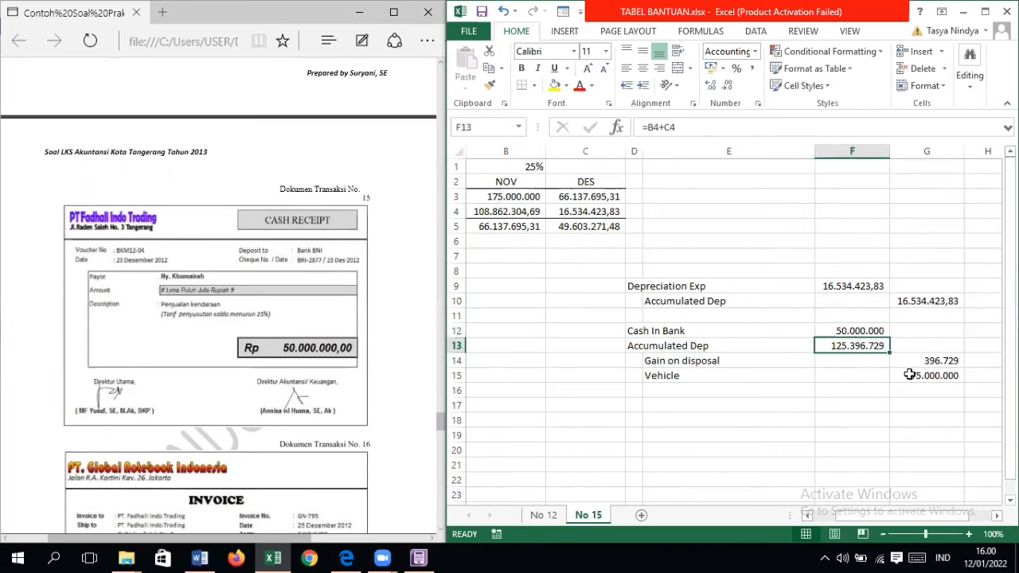
click(707, 359)
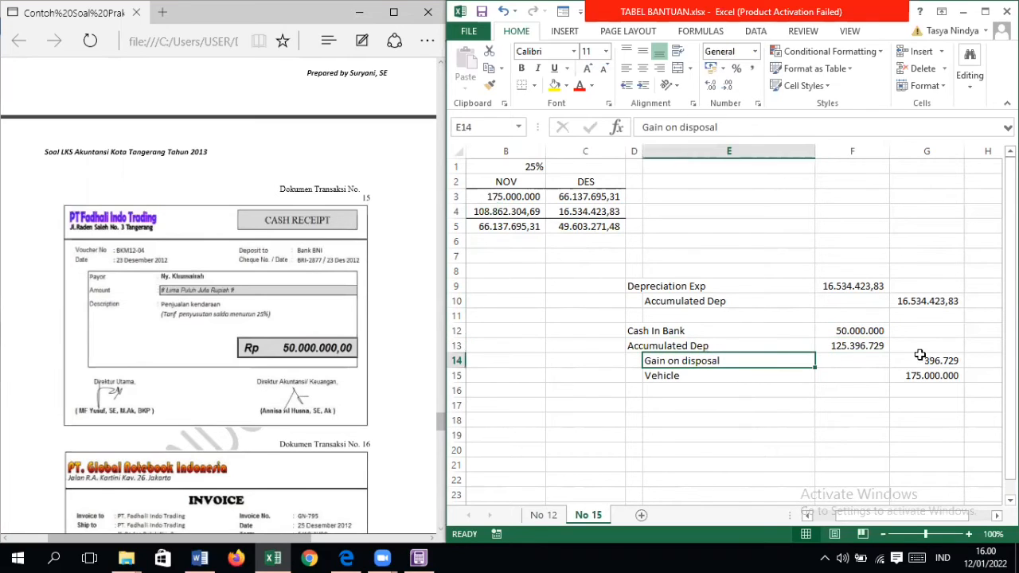
click(908, 365)
click(712, 378)
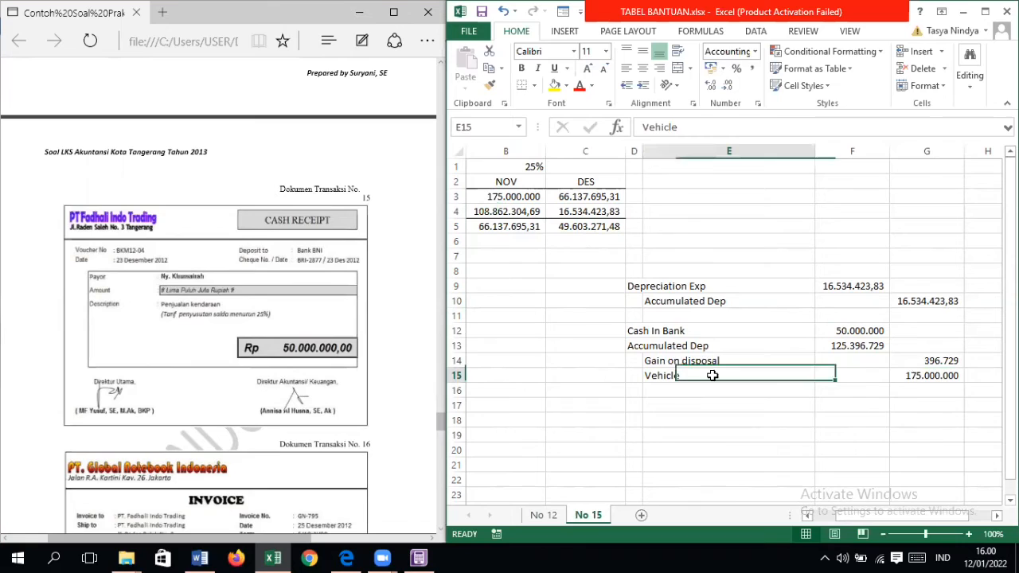
click(927, 375)
click(521, 198)
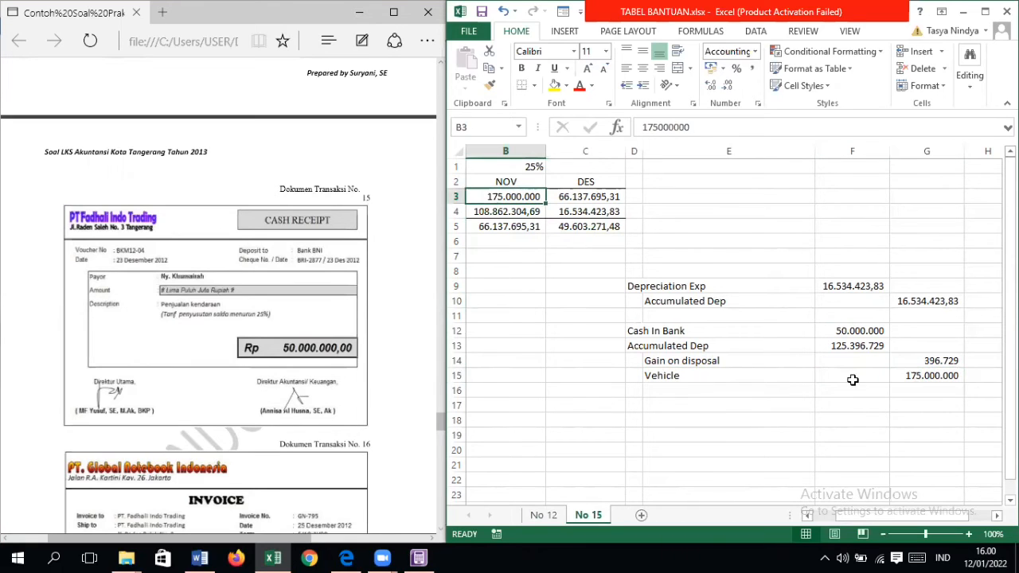
Step: Inspect the gain on disposal formula and compare the debit and credit sums of the vehicle sale entry
double_click(922, 361)
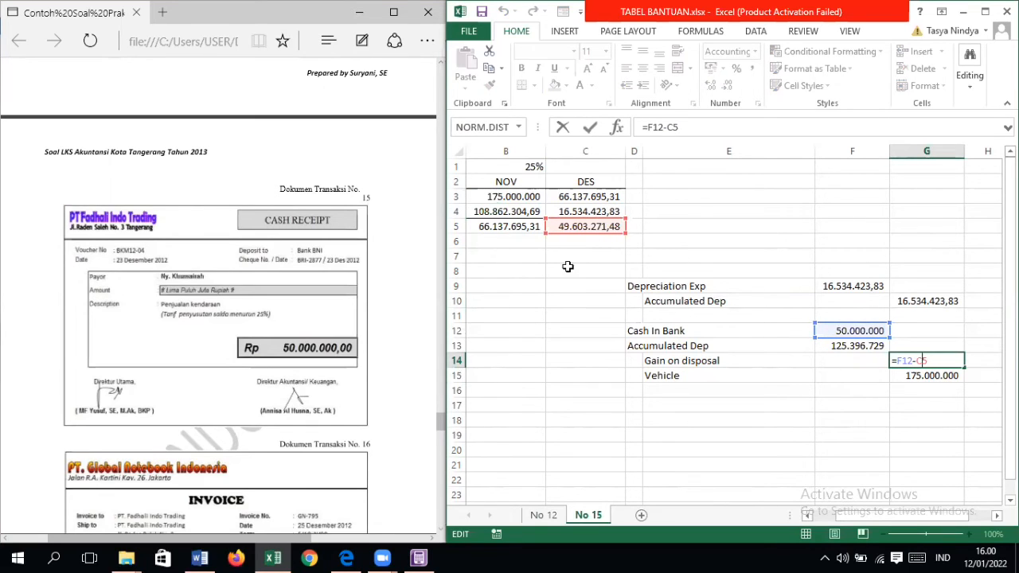
key(Return)
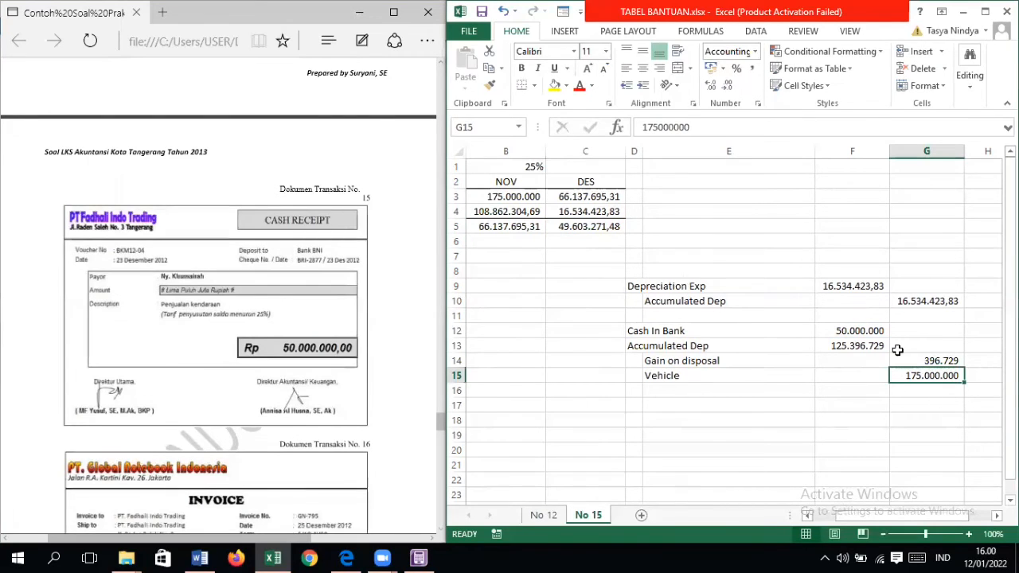
drag(878, 331, 872, 346)
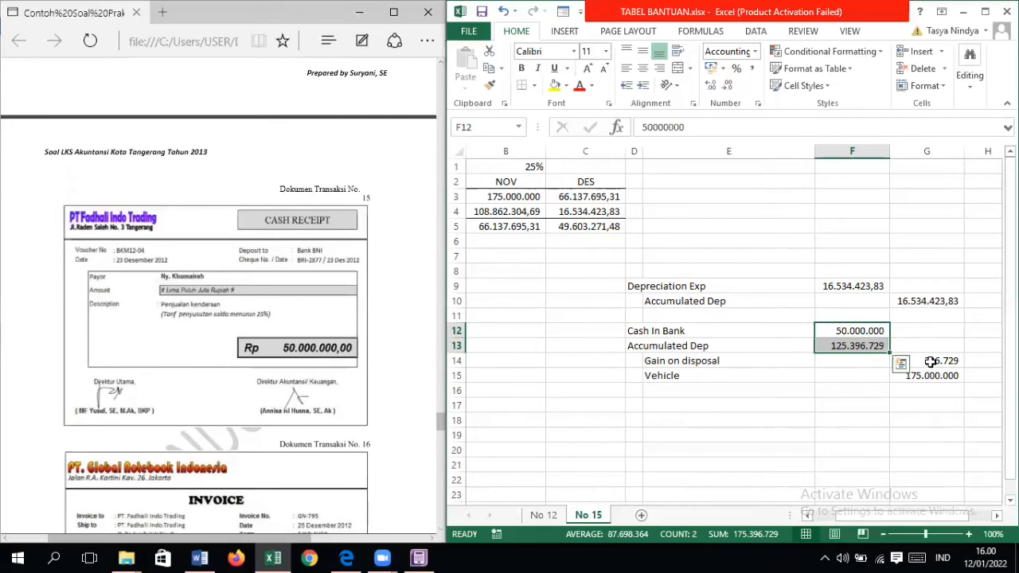
drag(930, 362, 928, 376)
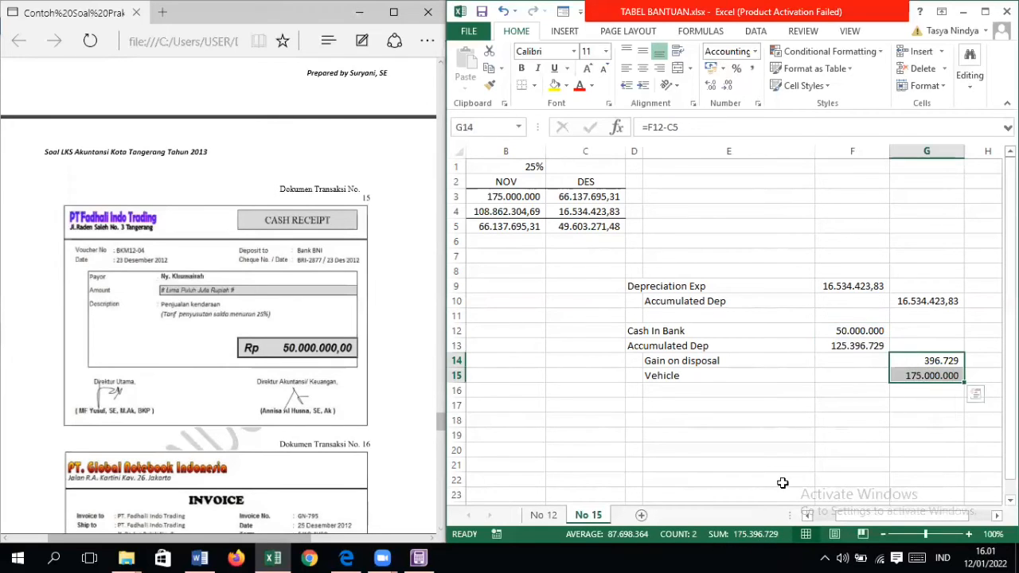
click(812, 423)
Step: Place the Excel worksheet beside ABSS Accounting, switch to ABSS and open a new general journal entry
click(807, 516)
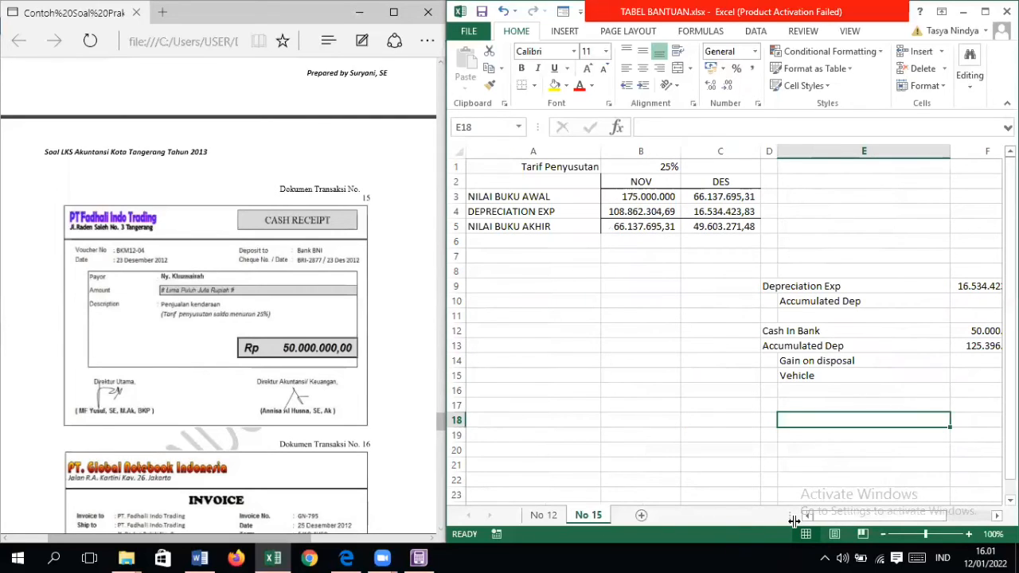
key(super+Left)
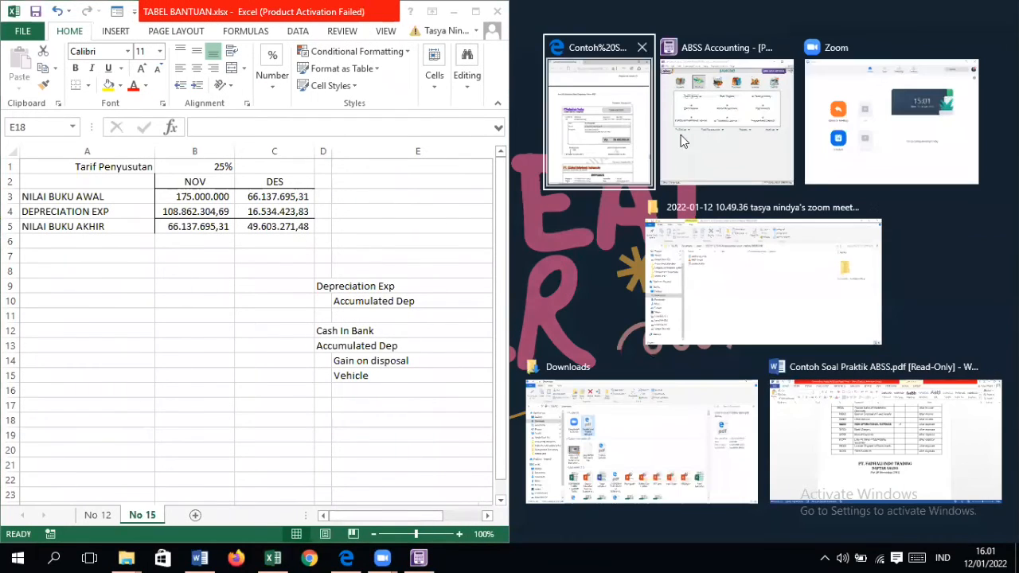
click(681, 135)
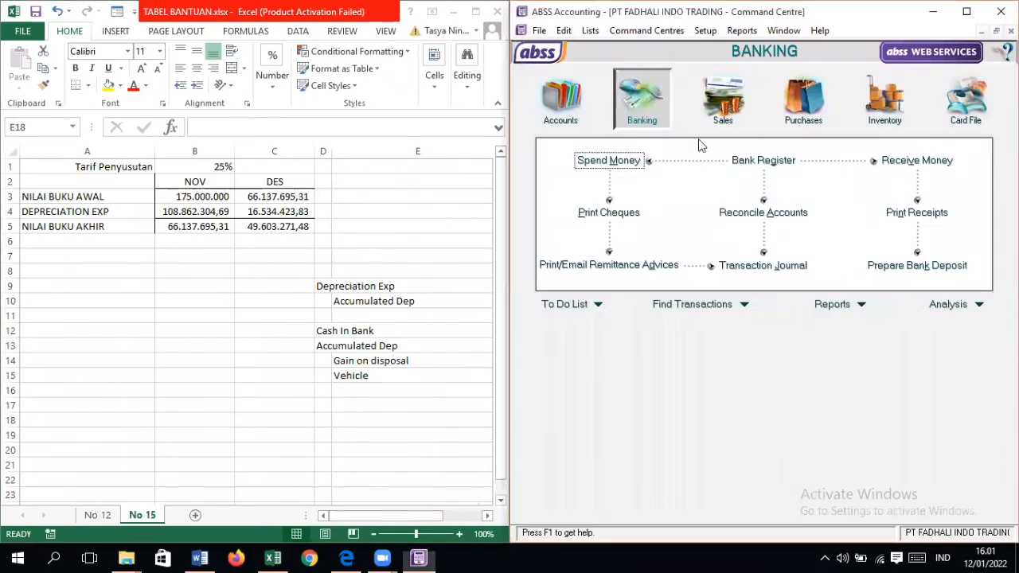
click(562, 99)
click(755, 224)
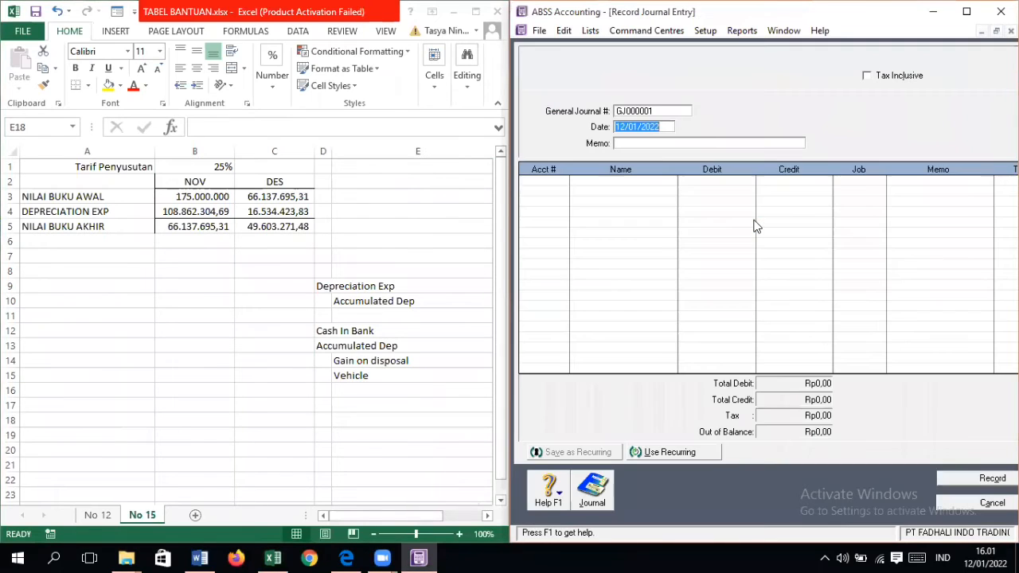
Step: Fill in the journal header with number GJ-001, date 23/12/2012 and memo "PENYUSUTAN AKHIR KARENA PENJUALAN VEHICLE"
click(647, 109)
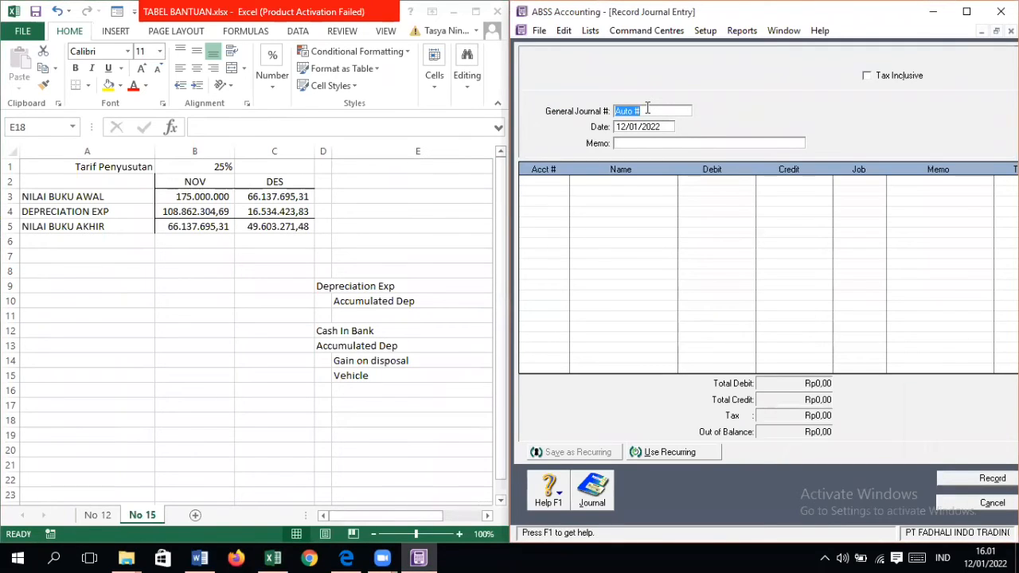
text(GJ-001)
key(Tab)
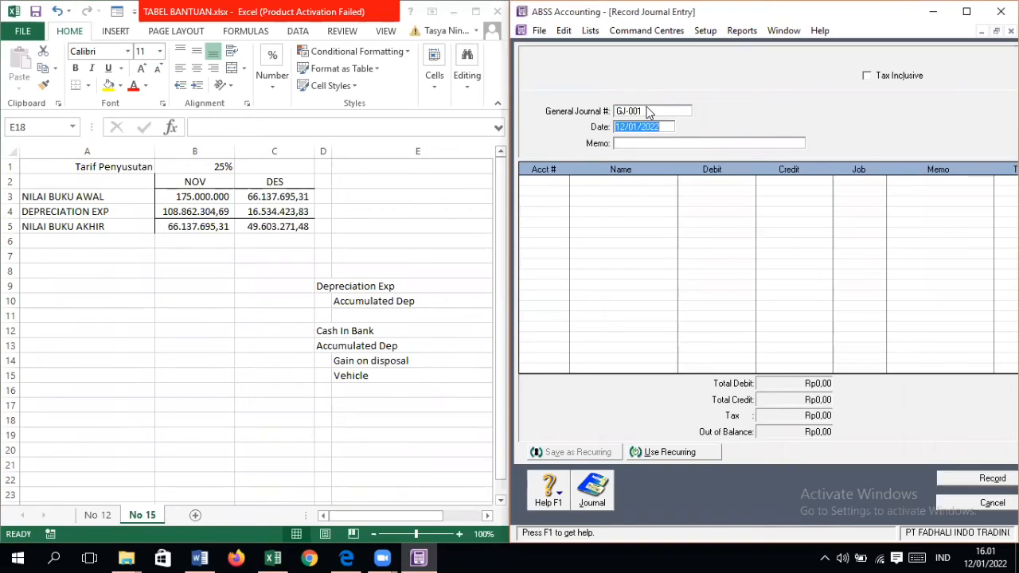
text(23/1)
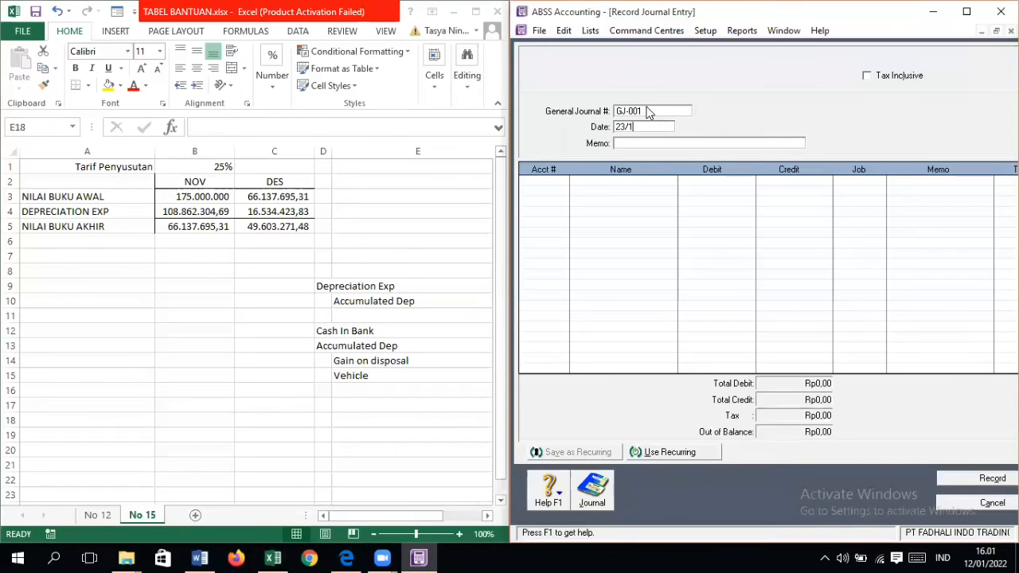
text(2/2012)
key(Tab)
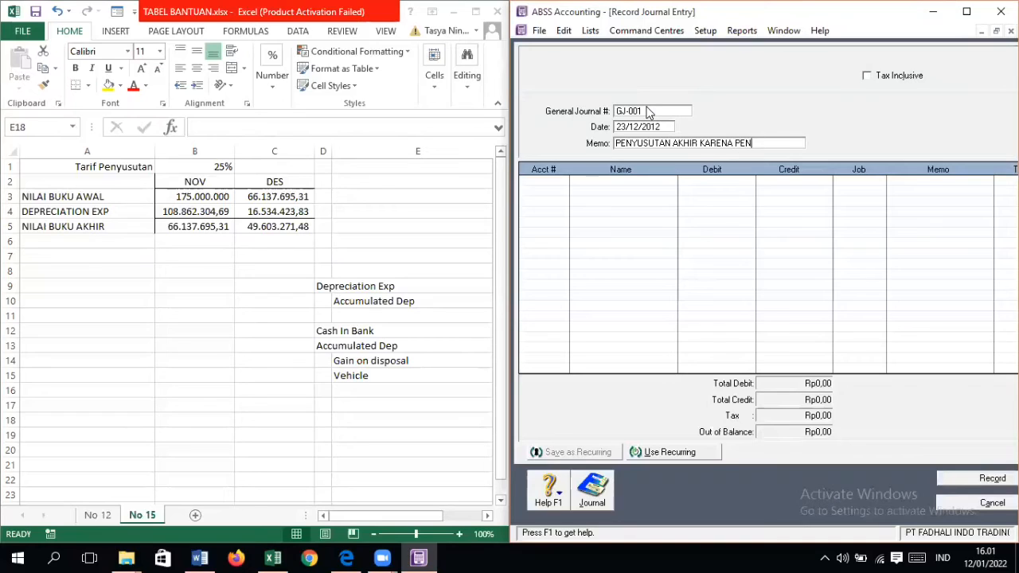
text(ICLE)
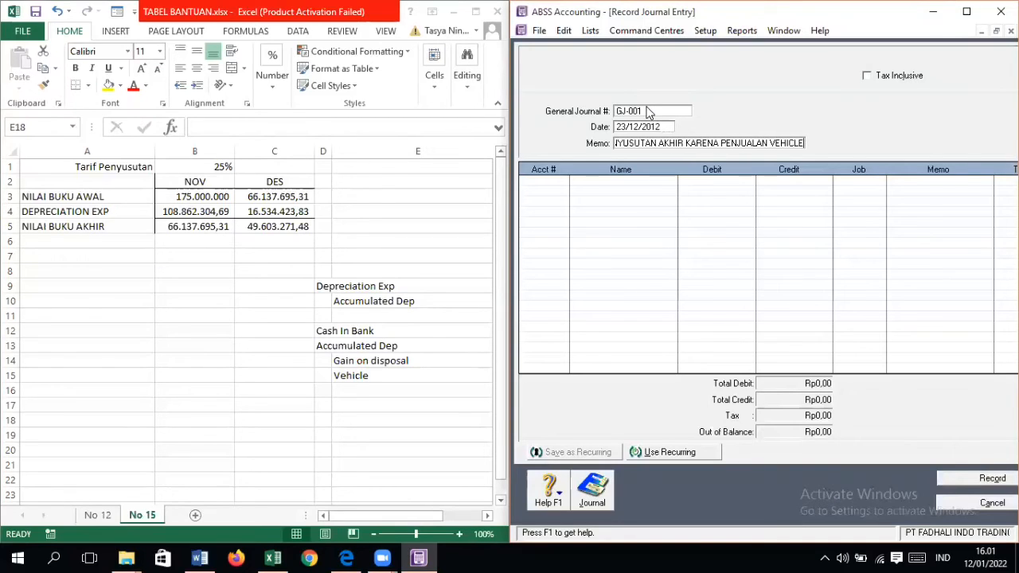
key(Tab)
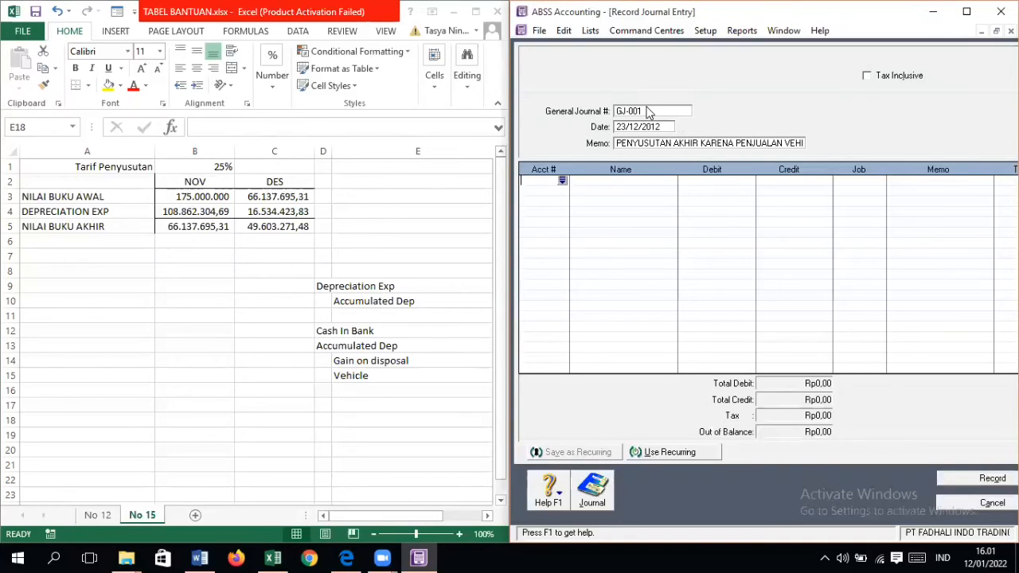
Step: Choose account 6-1120 Depreciation Expense - Vehicle for the first line of the general journal entry
key(Tab)
scroll(669, 326, down, 10)
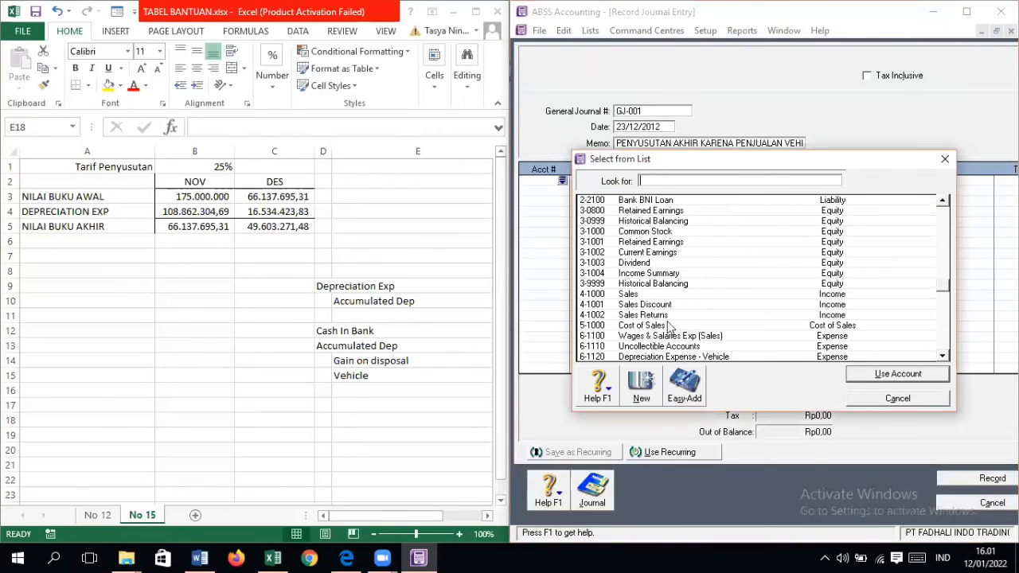
scroll(669, 326, down, 8)
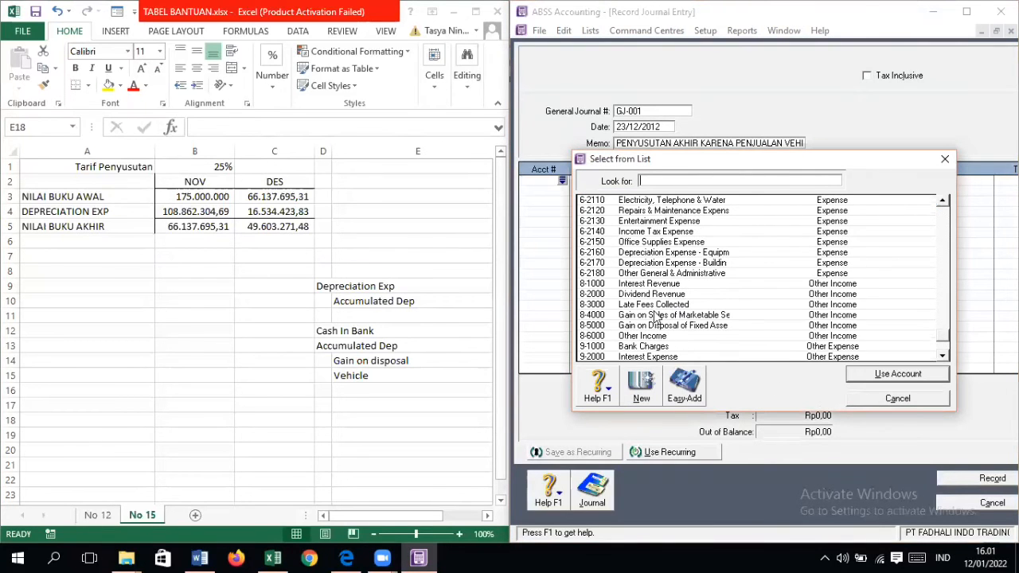
scroll(654, 307, down, 1)
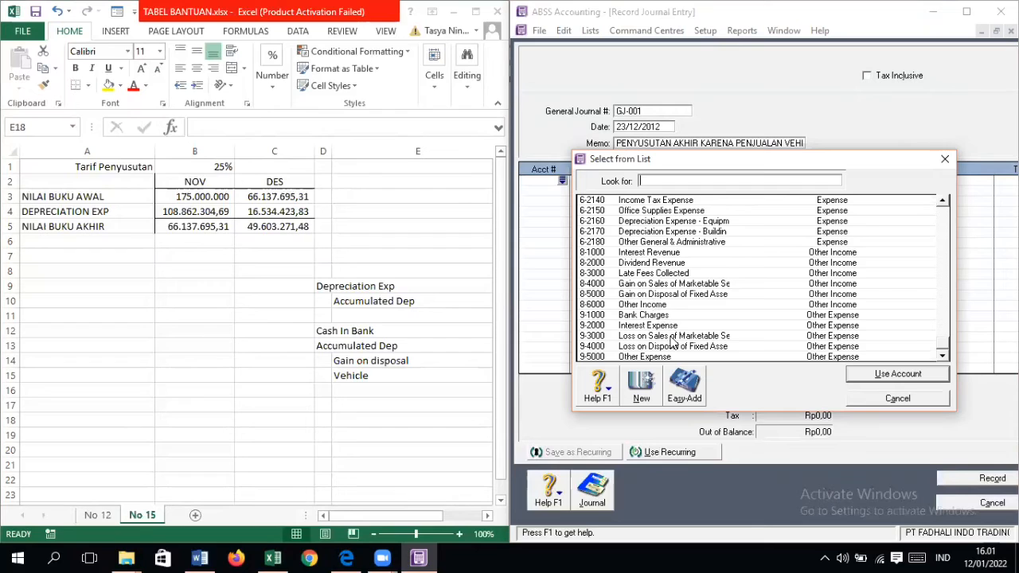
scroll(672, 341, up, 1)
scroll(681, 318, up, 2)
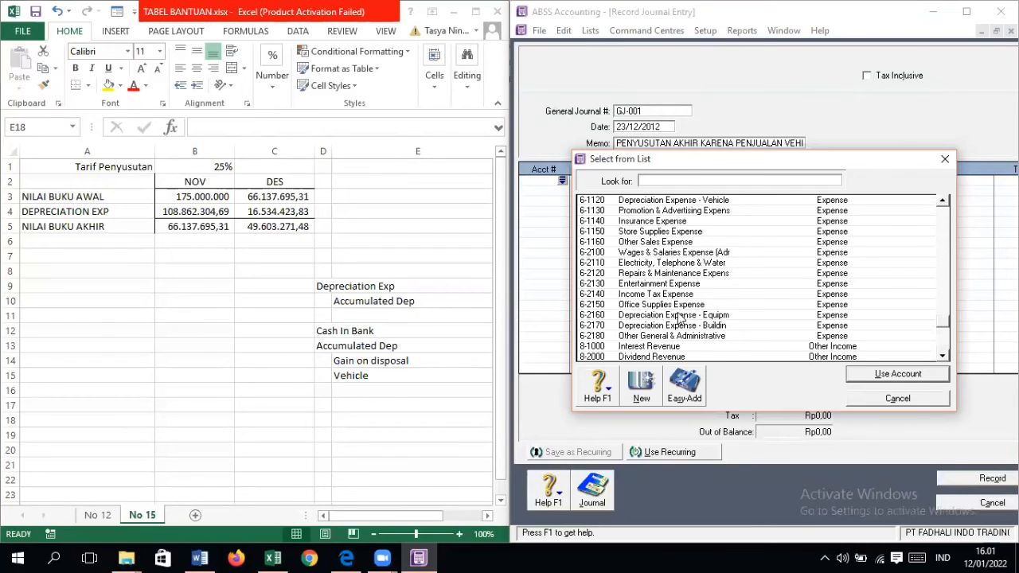
double_click(694, 201)
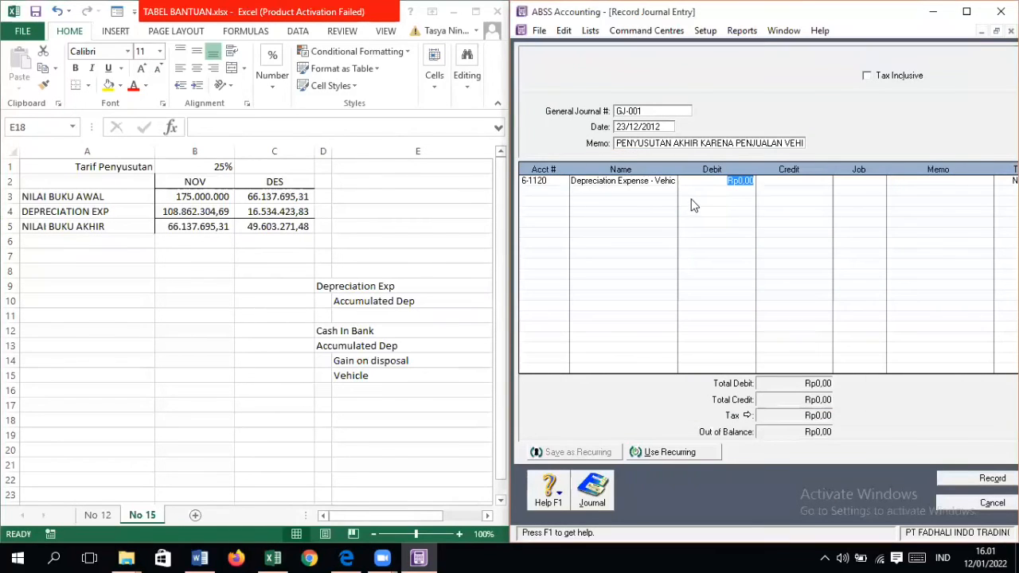
Step: Consult the worksheet's depreciation journal amounts and debit Depreciation Expense - Vehicle with 16.534.423,83
click(426, 513)
click(453, 517)
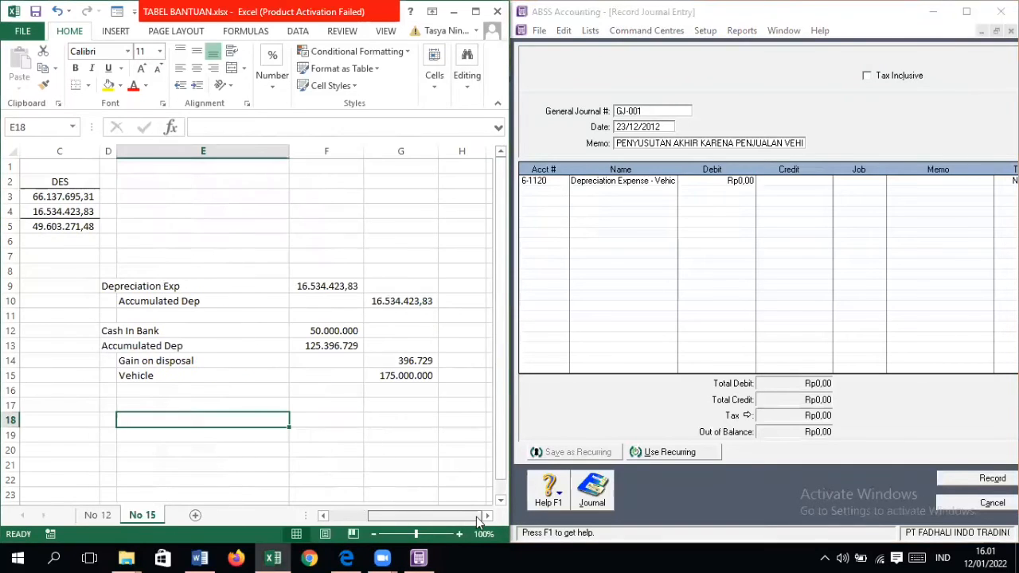
click(758, 184)
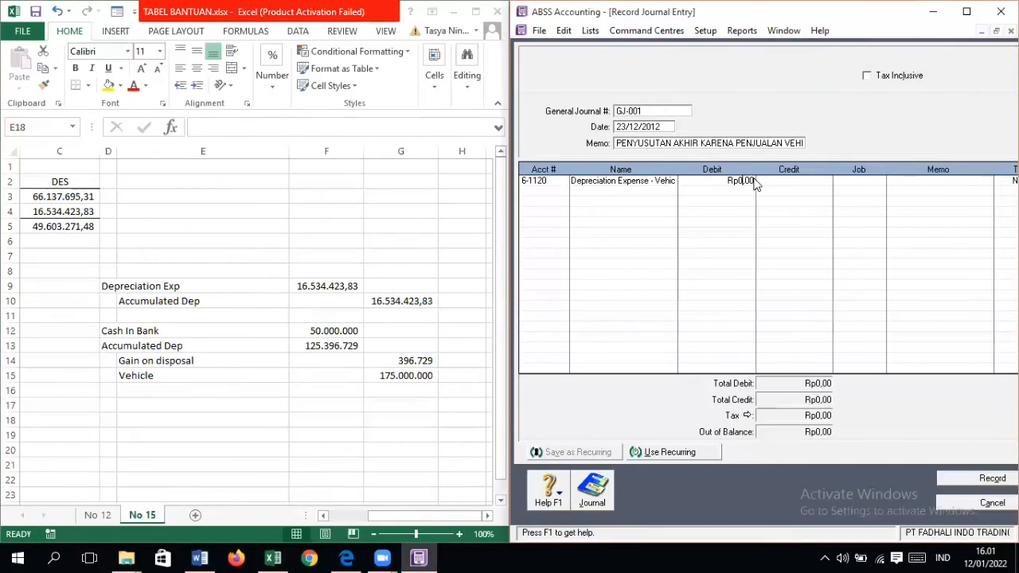
click(715, 182)
text(16.534.)
text(423)
text(,83)
key(Tab)
Step: Add a second journal line crediting account 1-2150 Accumulated Depreciation - Vehicle with 16.534.423,83
click(551, 192)
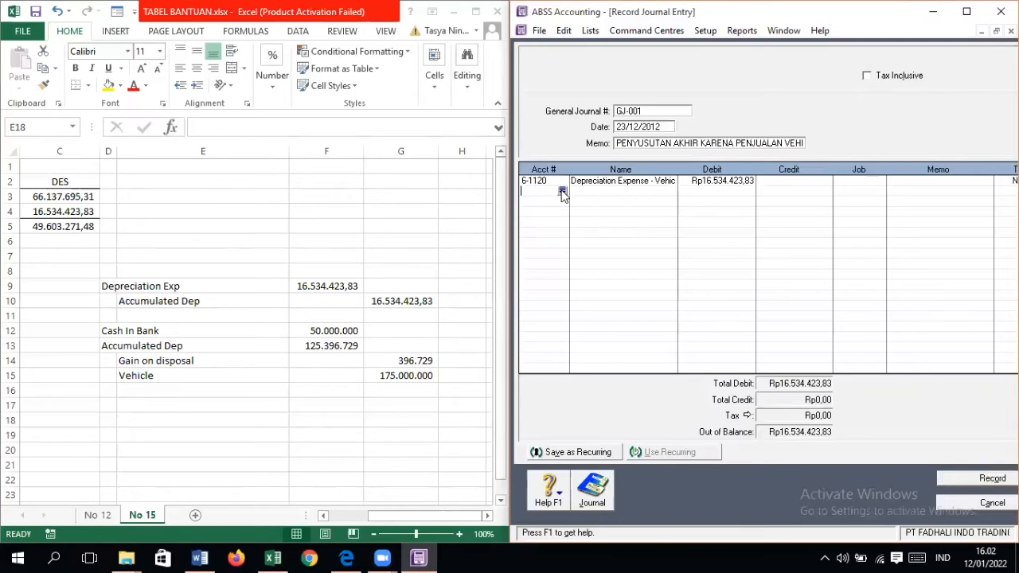
click(562, 191)
scroll(690, 286, down, 3)
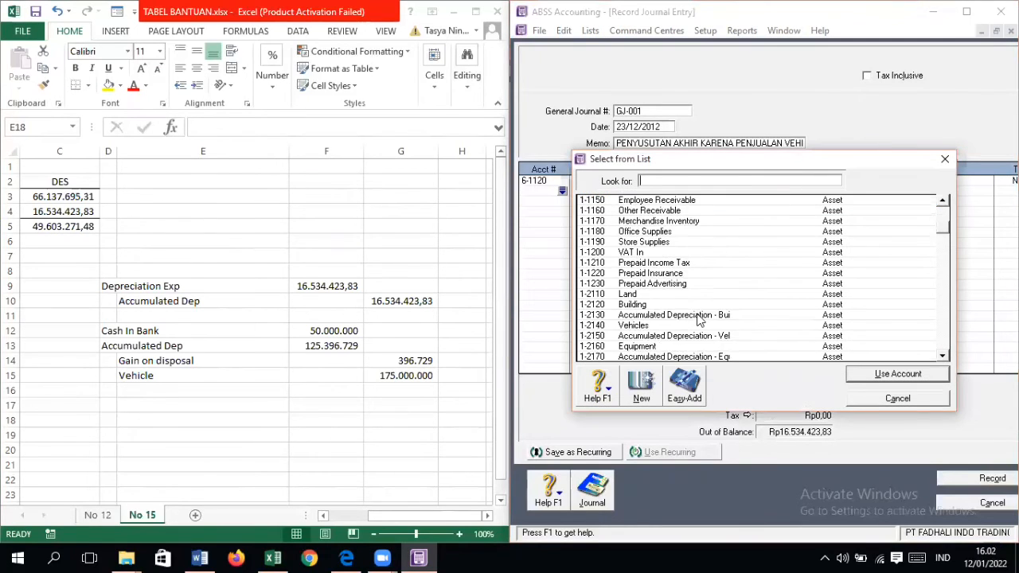
click(688, 306)
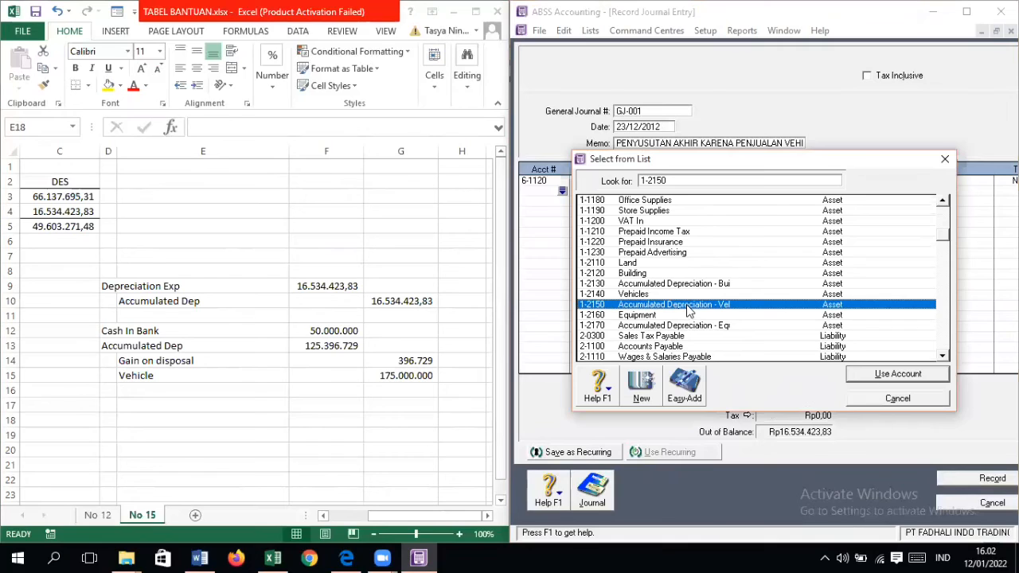
double_click(689, 311)
key(Tab)
key(Return)
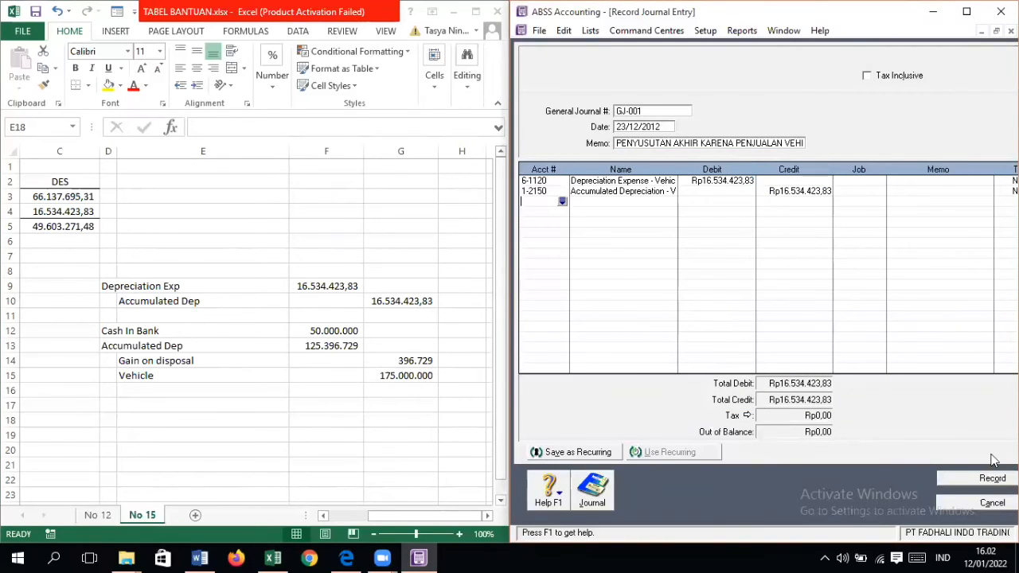
Step: Record the depreciation journal entry without job numbers and close the journal entry window
click(984, 480)
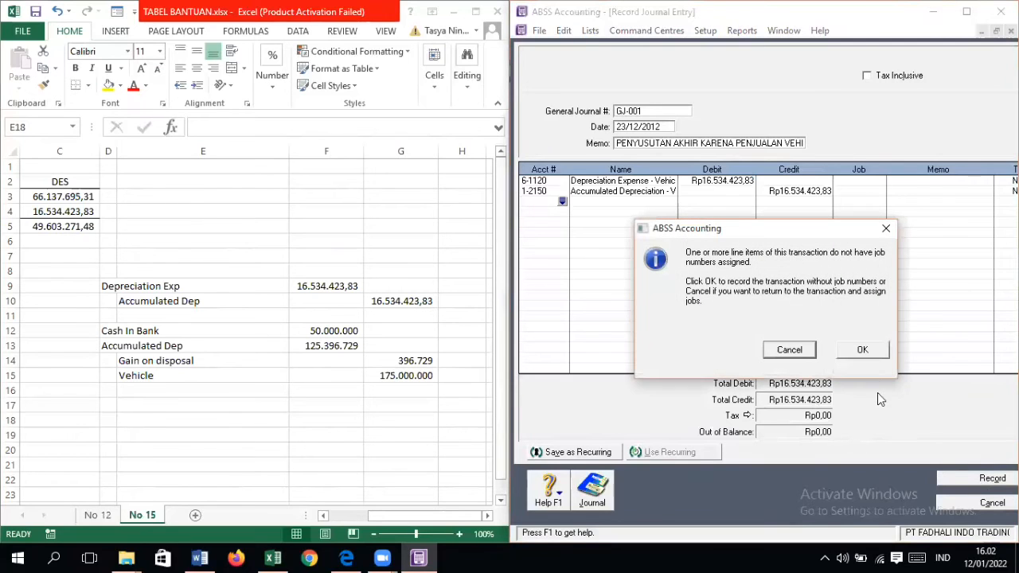
click(865, 351)
click(963, 502)
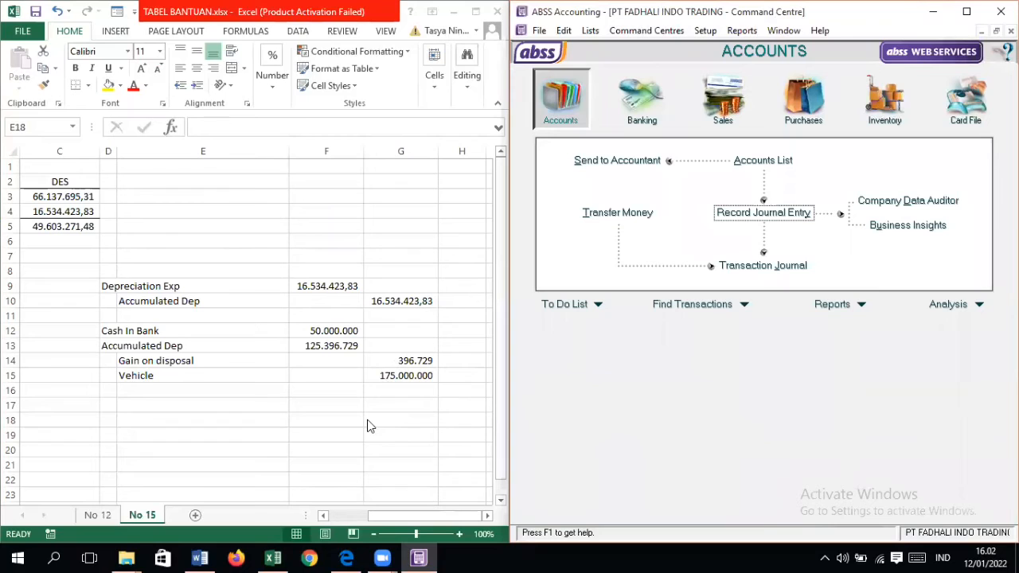
Step: Open a new Receive Money transaction and set the deposit account to 1-1110 Cash In Bank
click(642, 99)
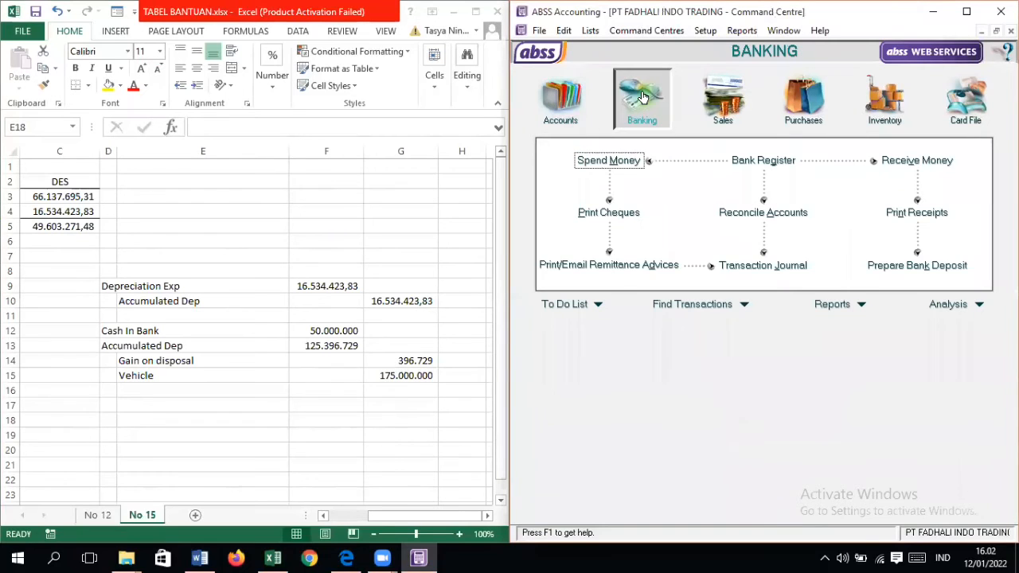
click(904, 162)
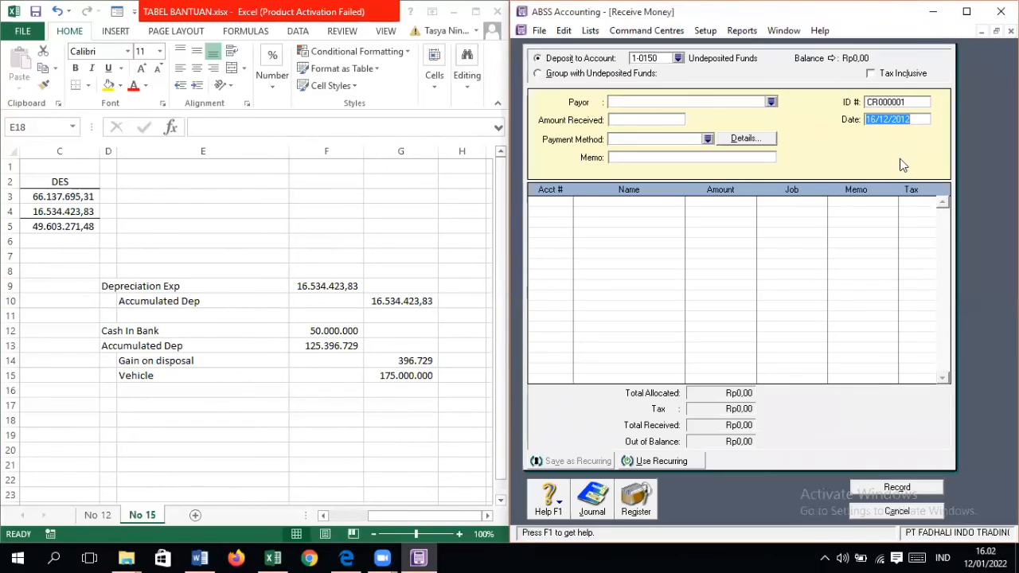
click(678, 58)
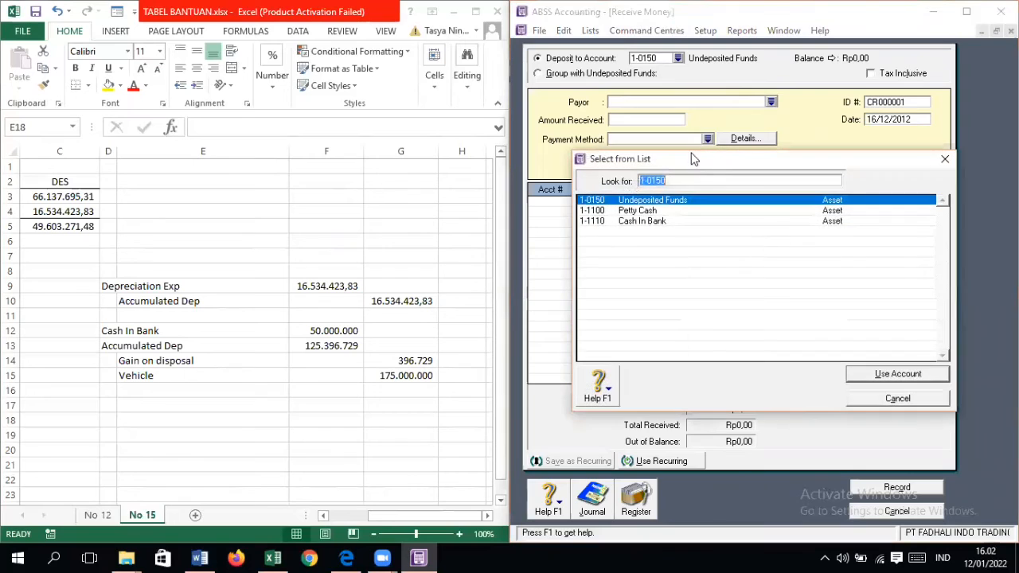
double_click(667, 220)
key(Tab)
key(Tab)
key(Tab)
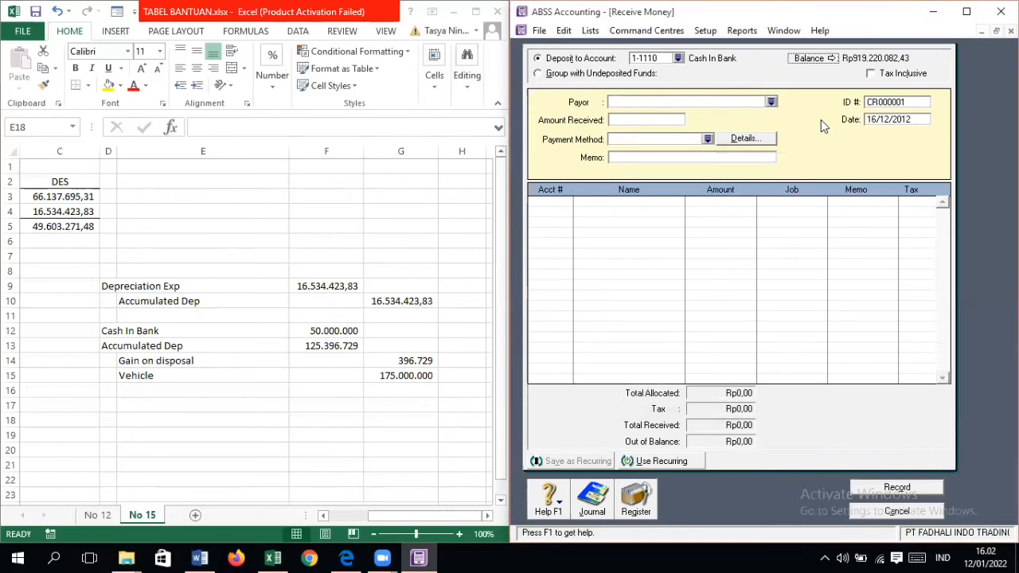
Step: Consult the document No. 15 cash receipt and enter ID BRI-2877 and date 23/12/2012 on the Receive Money transaction
click(346, 558)
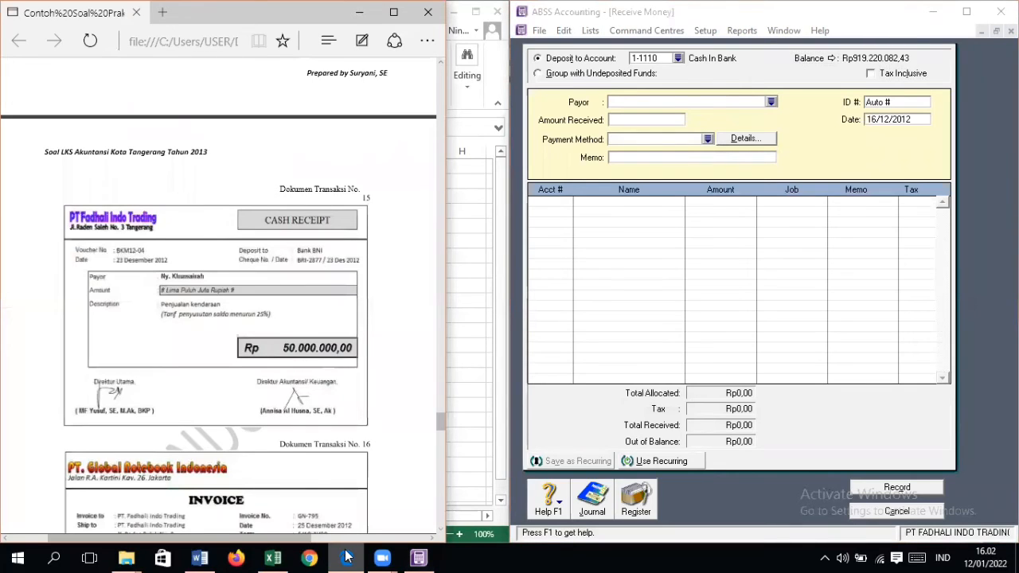
click(876, 103)
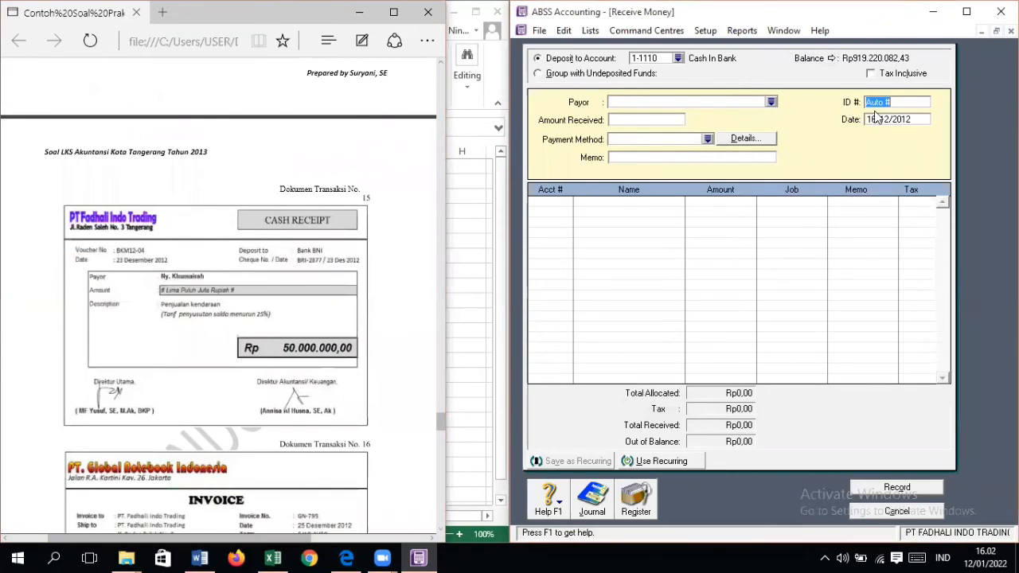
text(BR)
text(I-2)
text(23)
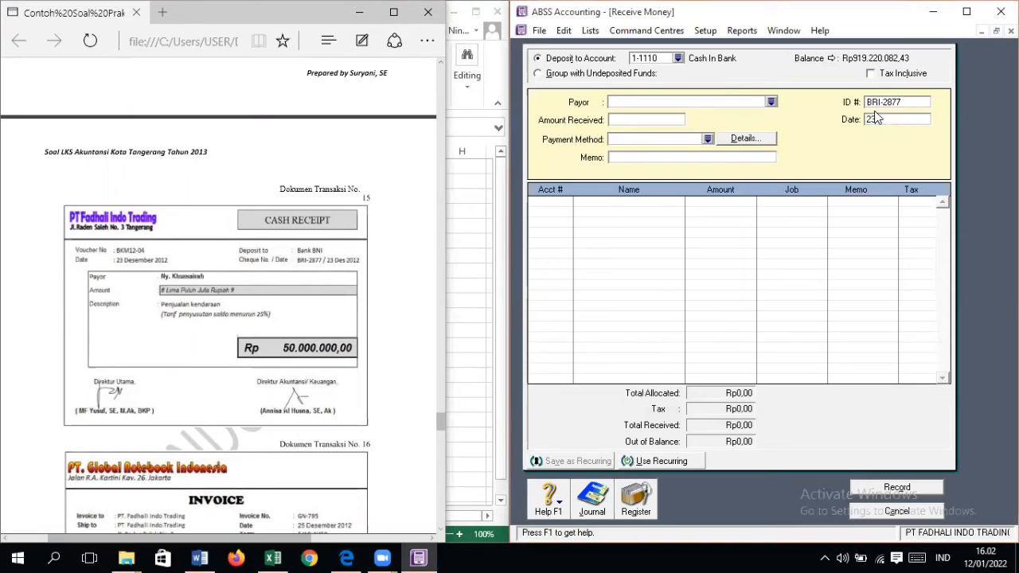
text(/12/2012)
key(Tab)
key(Tab)
Step: Set the amount received to 50.000.000 and the memo to "PENJUALAN VEHICLE"
text(5)
text(000000)
key(Tab)
key(Tab)
key(Tab)
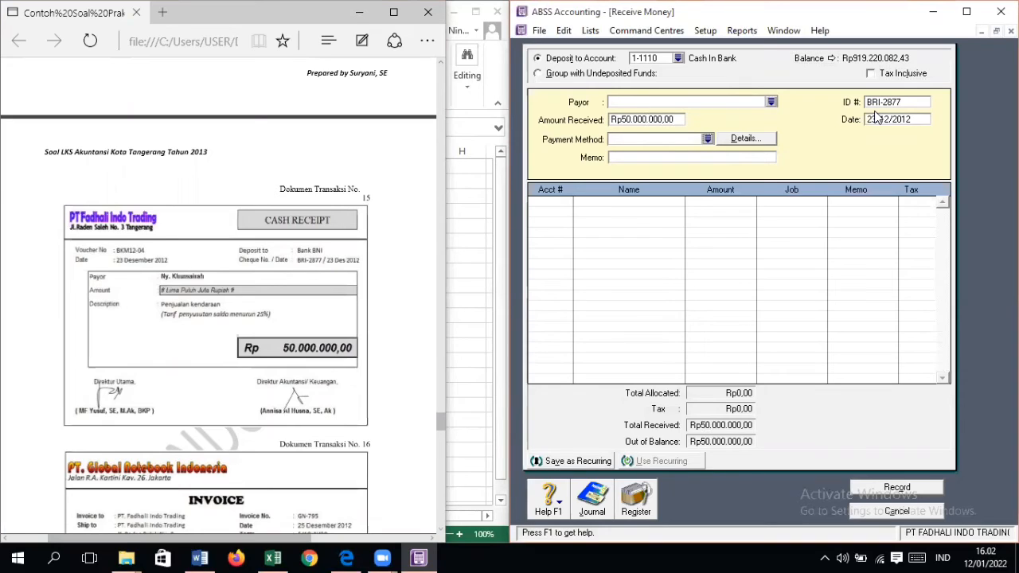
text(PENJUALAN VEHICLE)
key(Tab)
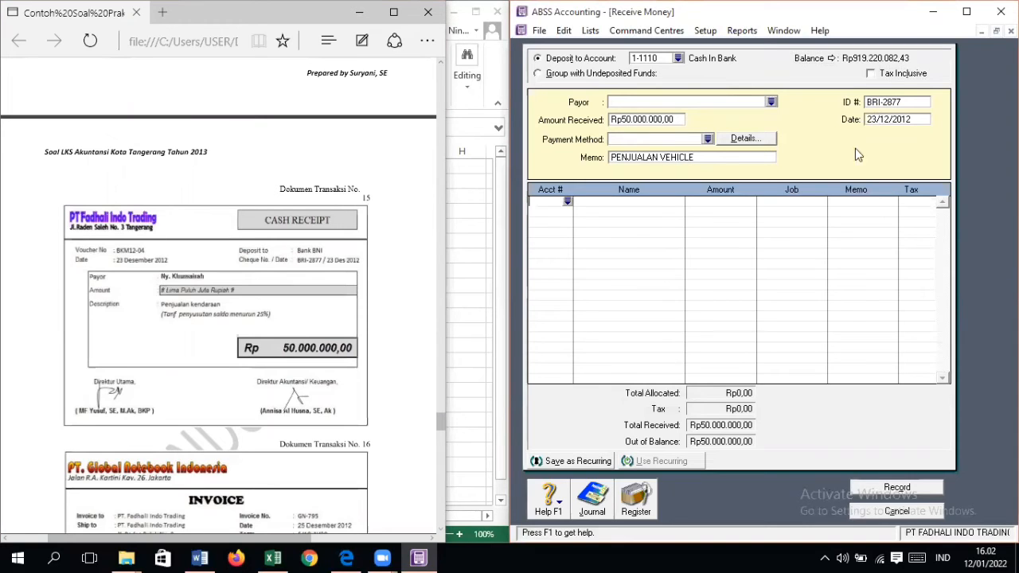
Step: Allocate -125.396.729 to account 1-2150 Accumulated Depreciation - Vehicle on the first receipt line, following the worksheet
click(454, 396)
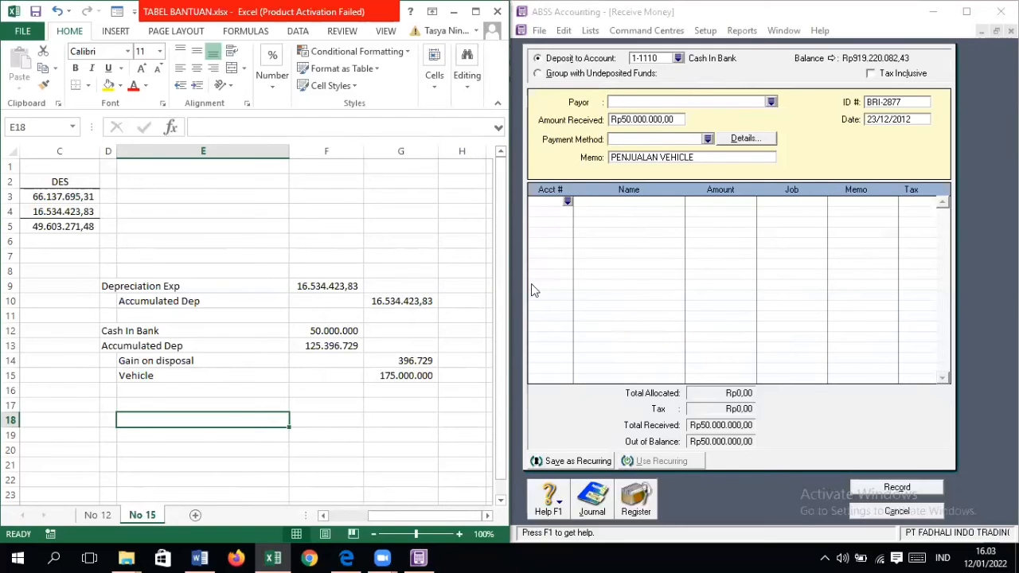
click(567, 204)
scroll(660, 309, up, 10)
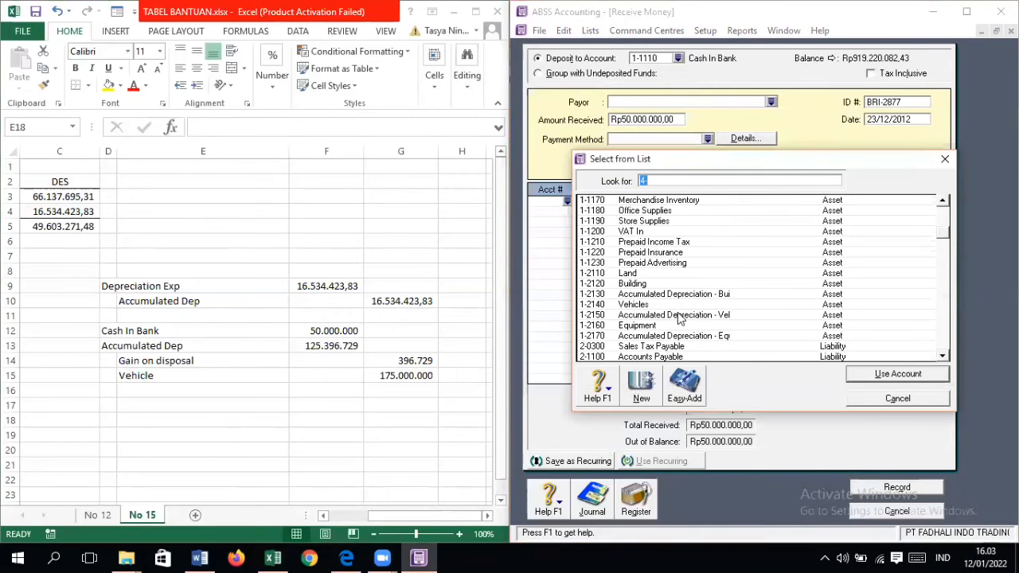
double_click(682, 319)
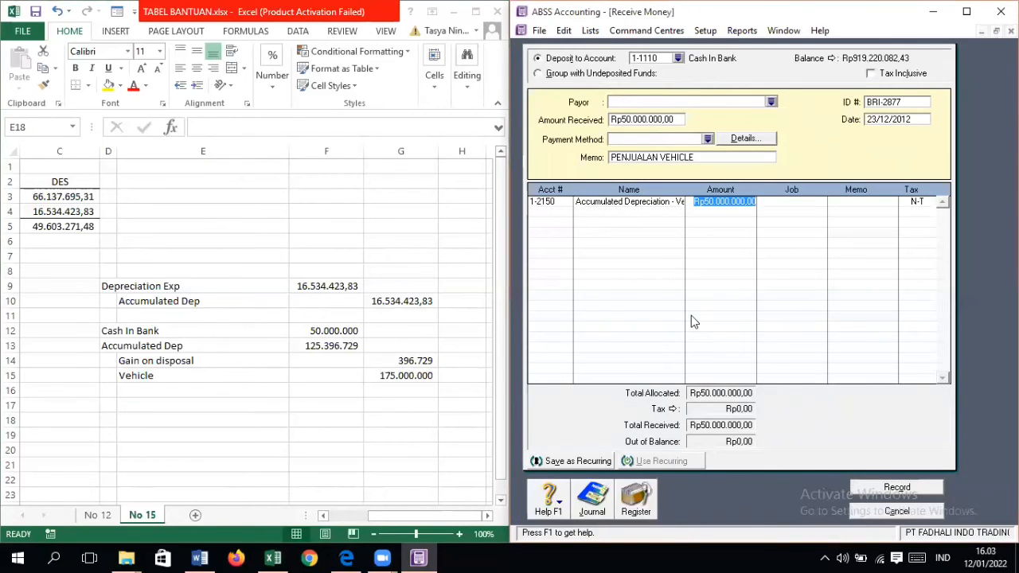
text(-125)
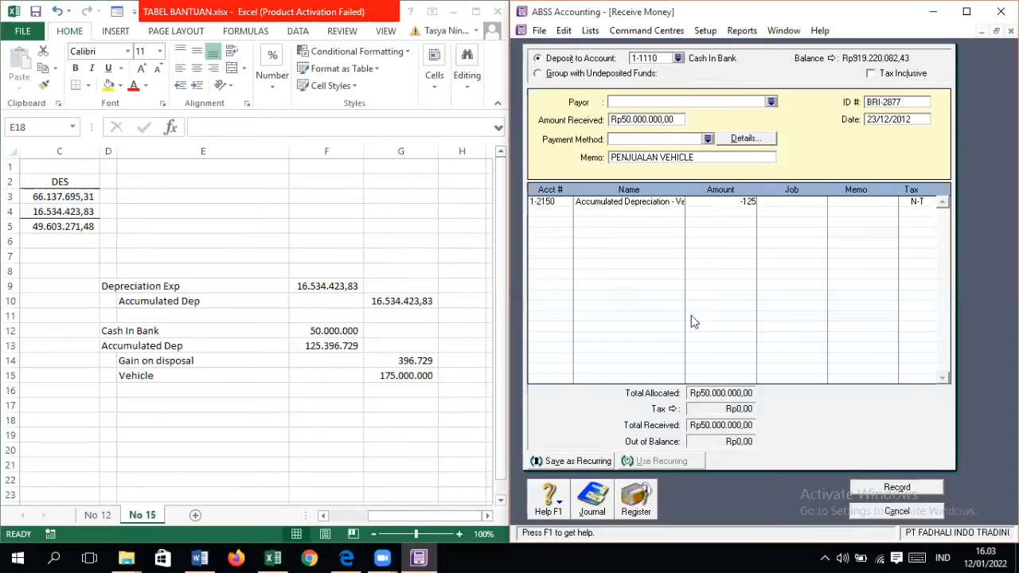
text(396)
text(725)
key(Return)
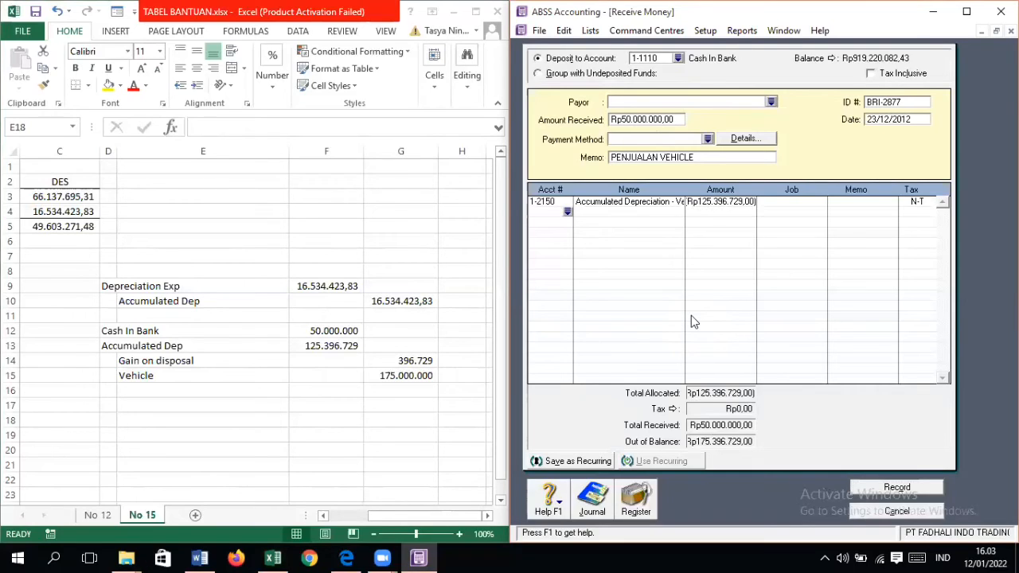
Step: Minimise the receipt and display the December 2012 Standard Balance Sheet to check the vehicle's accumulated depreciation balance
click(982, 32)
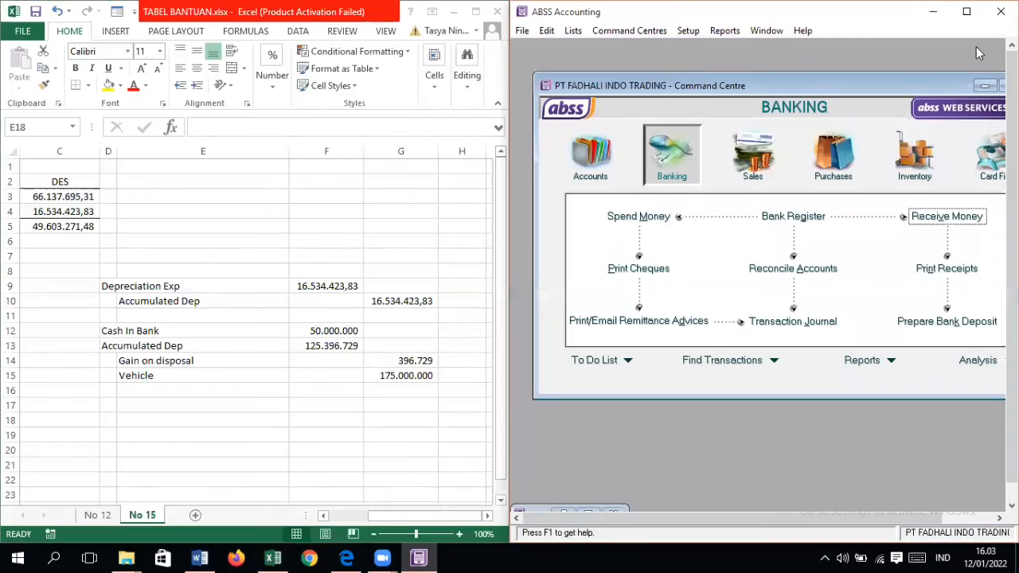
click(895, 363)
click(910, 369)
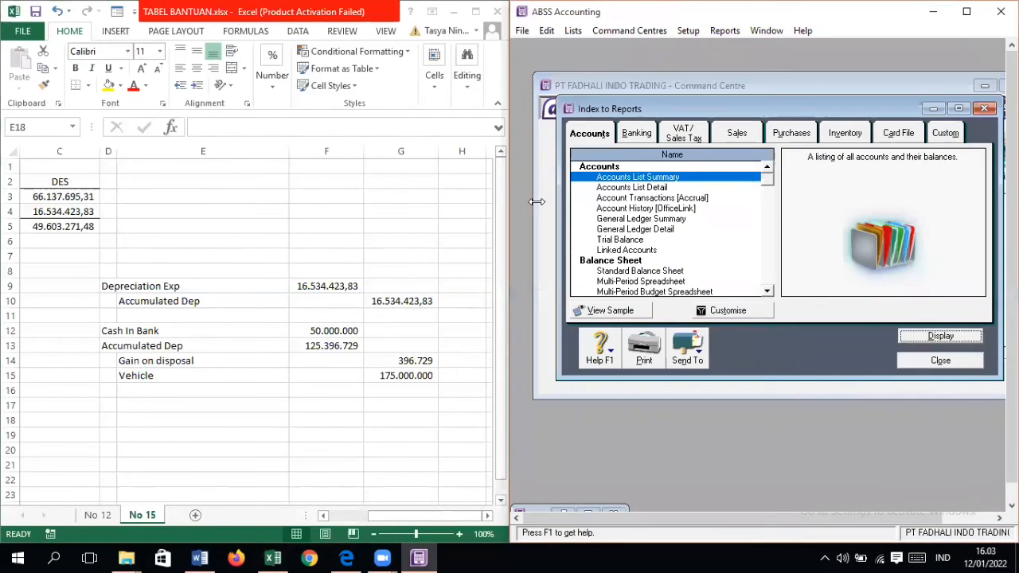
click(640, 271)
click(727, 310)
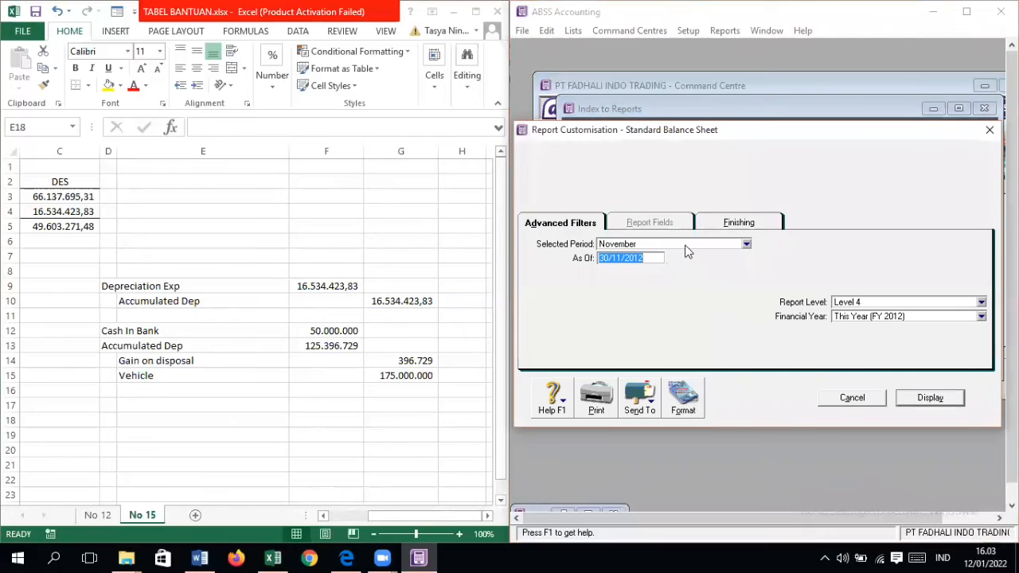
click(686, 247)
click(660, 365)
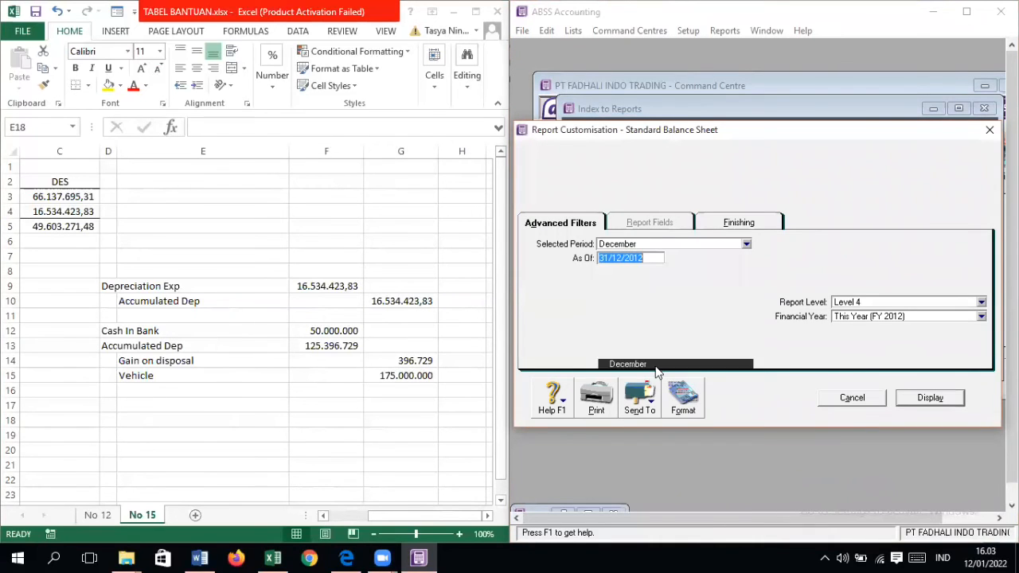
click(944, 397)
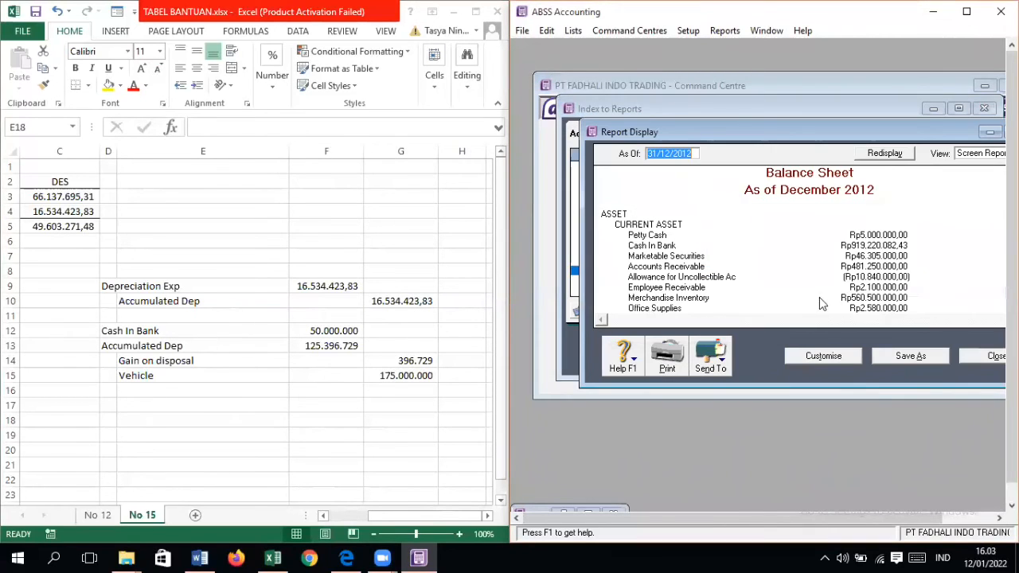
scroll(819, 297, down, 5)
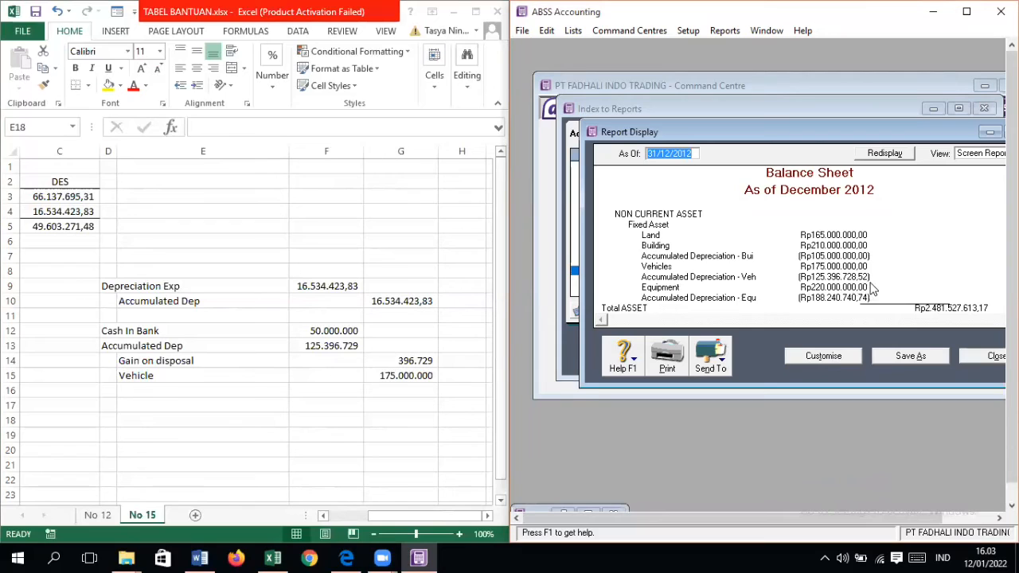
Step: Show the worksheet's Accumulated Dep amount in F13 with two decimals, and close the balance sheet and the report index
click(336, 344)
click(272, 75)
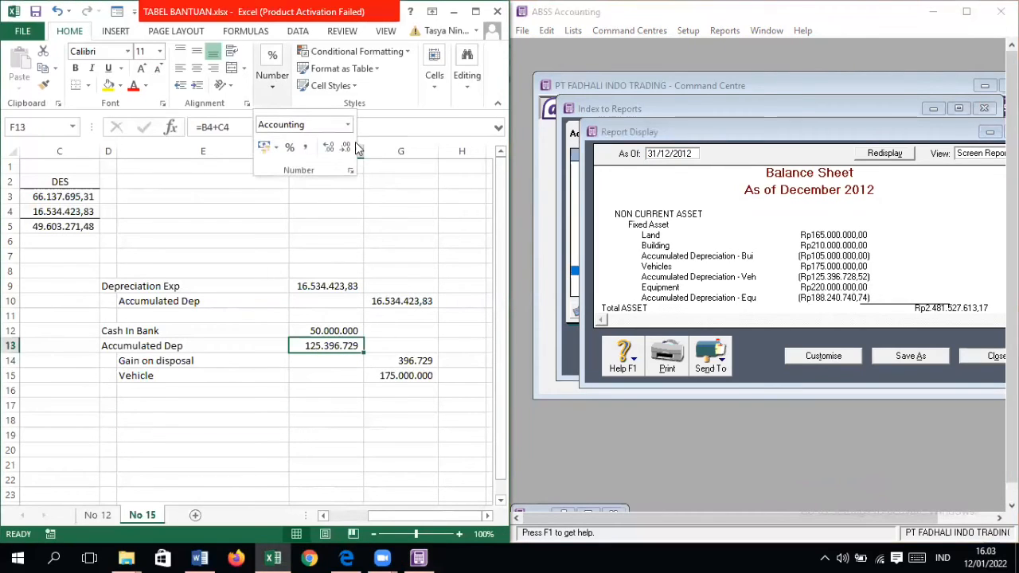
click(336, 147)
click(336, 148)
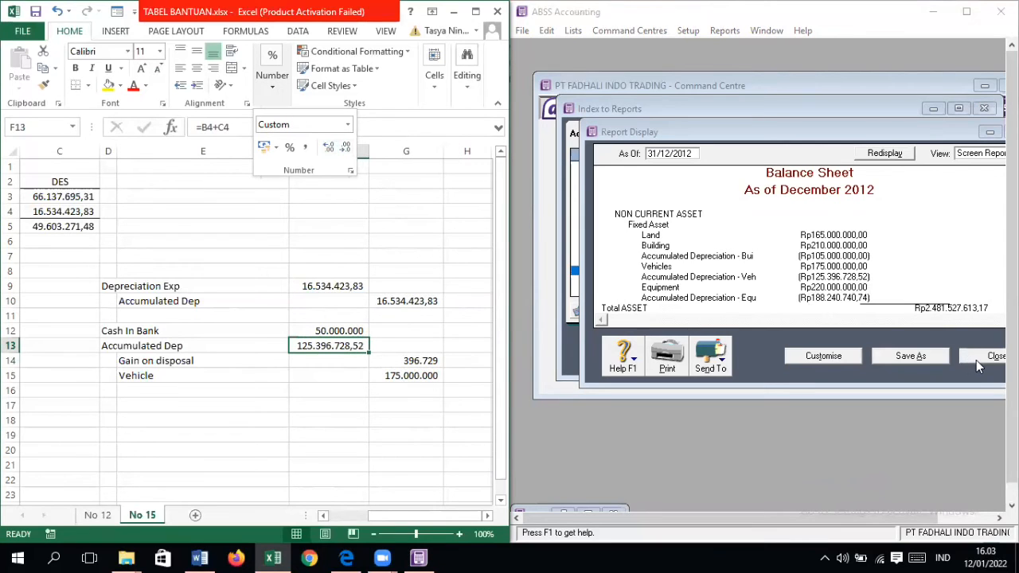
click(988, 356)
click(936, 360)
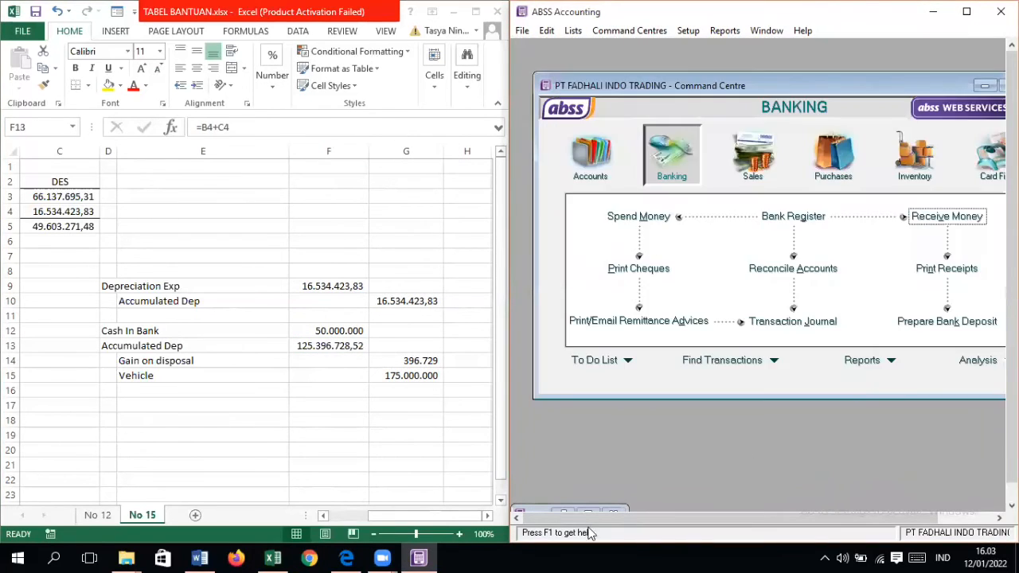
Step: Restore the minimised receipt and set the 1-2150 Accumulated Depreciation - Vehicle line amount to 125.396.728,52
click(564, 510)
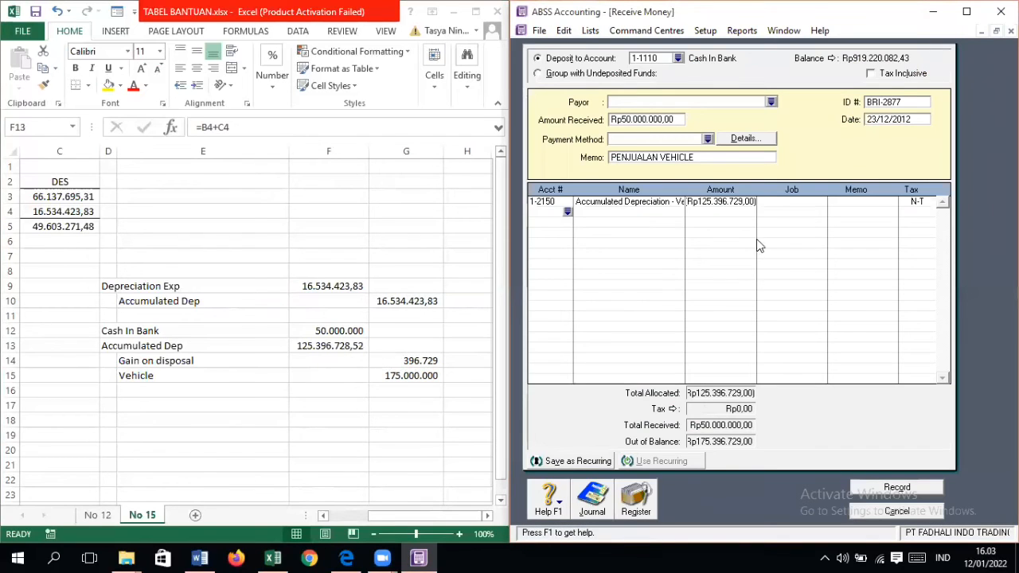
click(743, 204)
click(745, 204)
key(BackSpace)
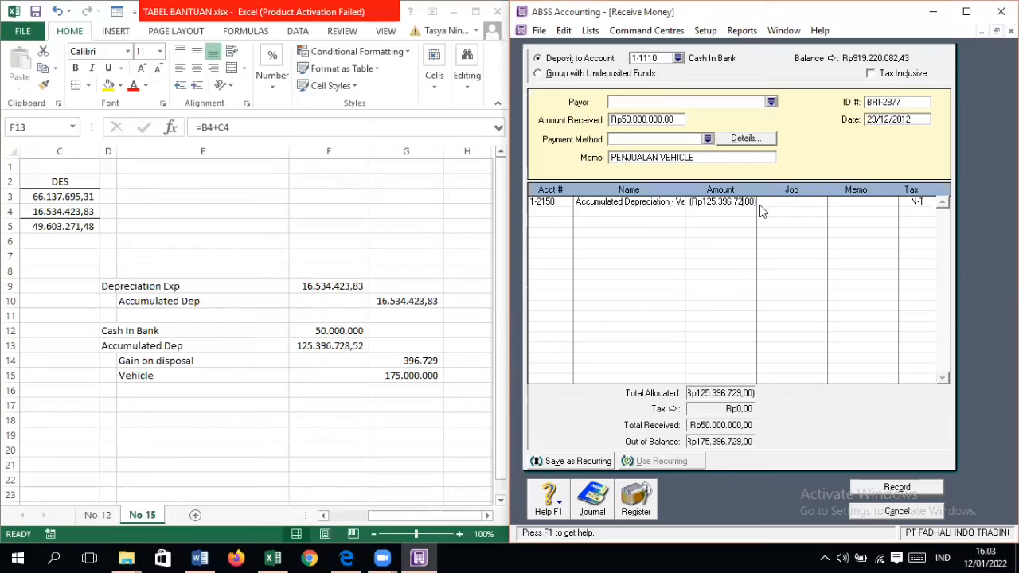
key(BackSpace)
key(BackSpace)
key(BackSpace)
key(BackSpace)
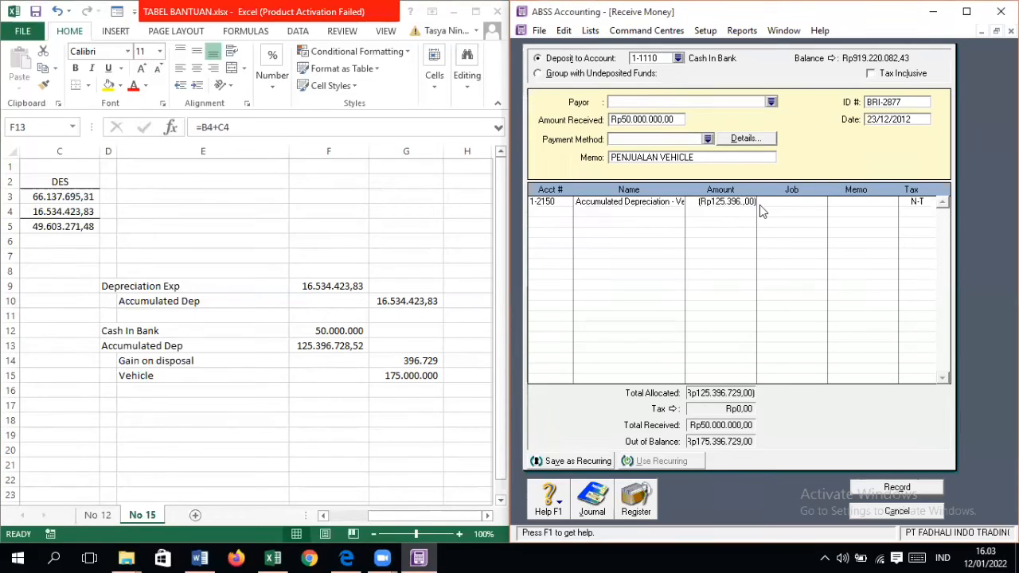
key(BackSpace)
key(BackSpace)
key(BackSpace)
key(BackSpace)
key(BackSpace)
key(BackSpace)
key(BackSpace)
key(BackSpace)
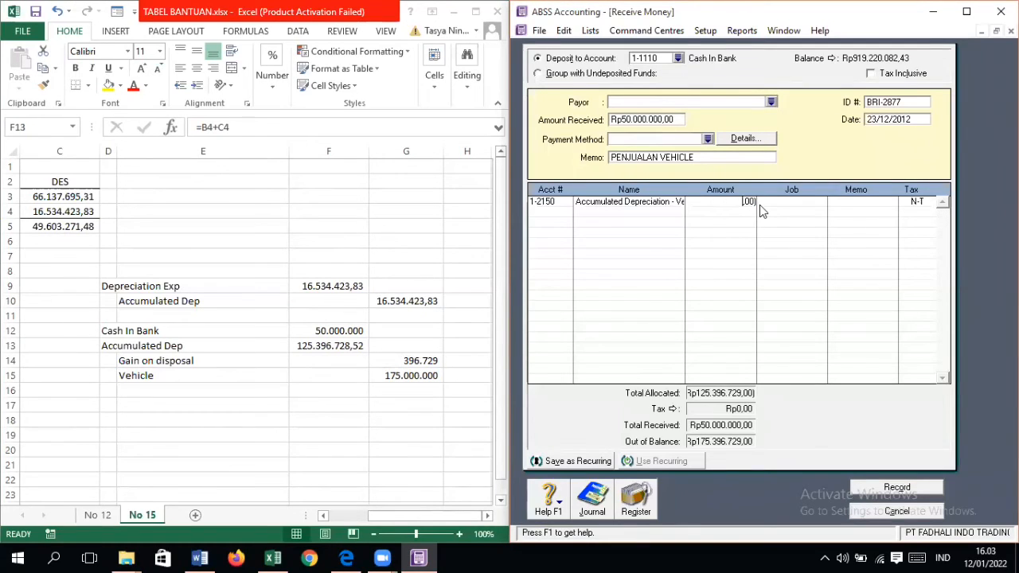
drag(742, 201, 774, 205)
text(125.396.)
text(728)
text(,52)
key(Tab)
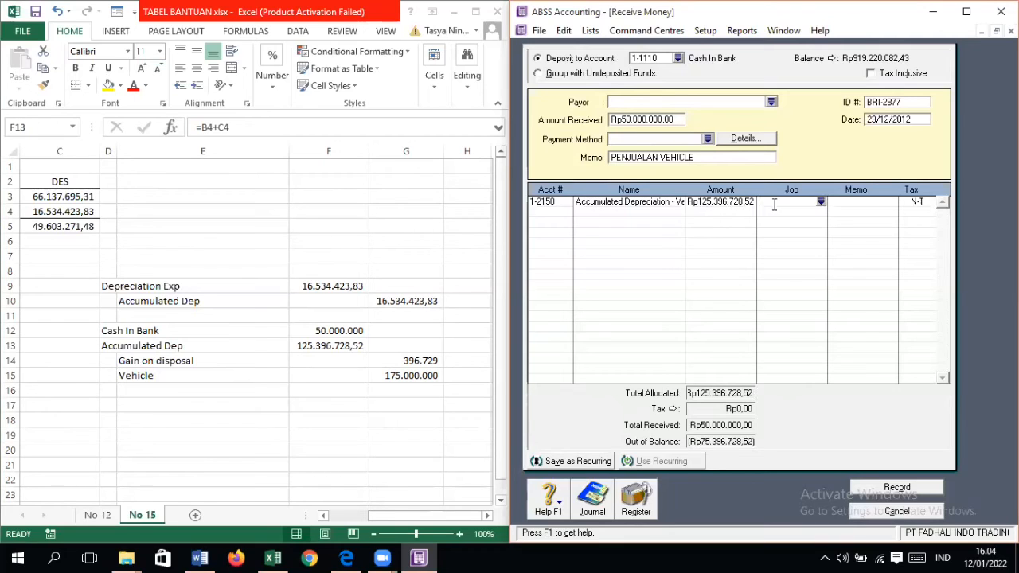
Step: Add account 8-5000 Gain on Disposal of Fixed Assets on the second receipt line with the amount 396726
click(569, 218)
text(4)
scroll(661, 287, down, 6)
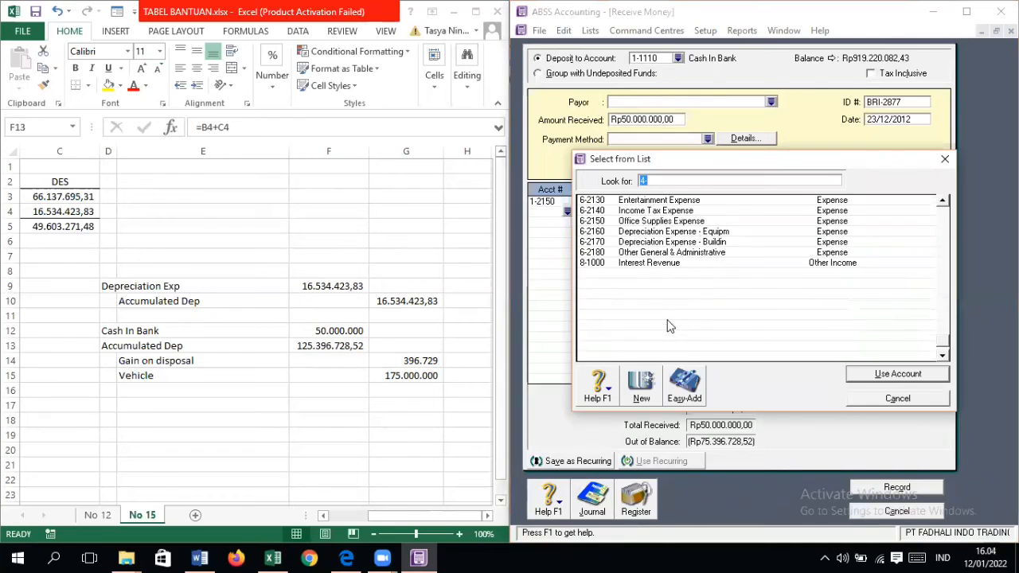
double_click(668, 294)
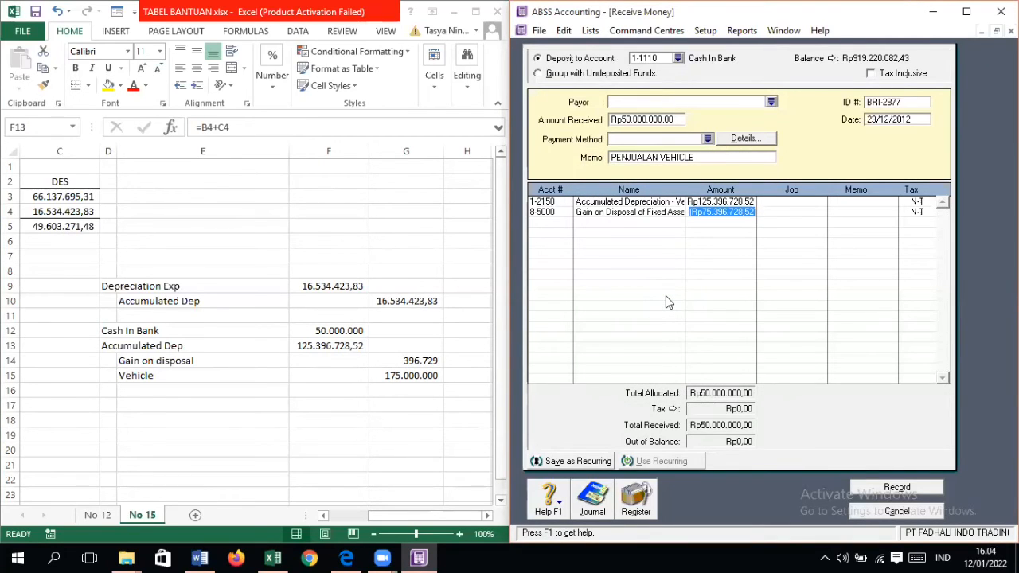
text(3967)
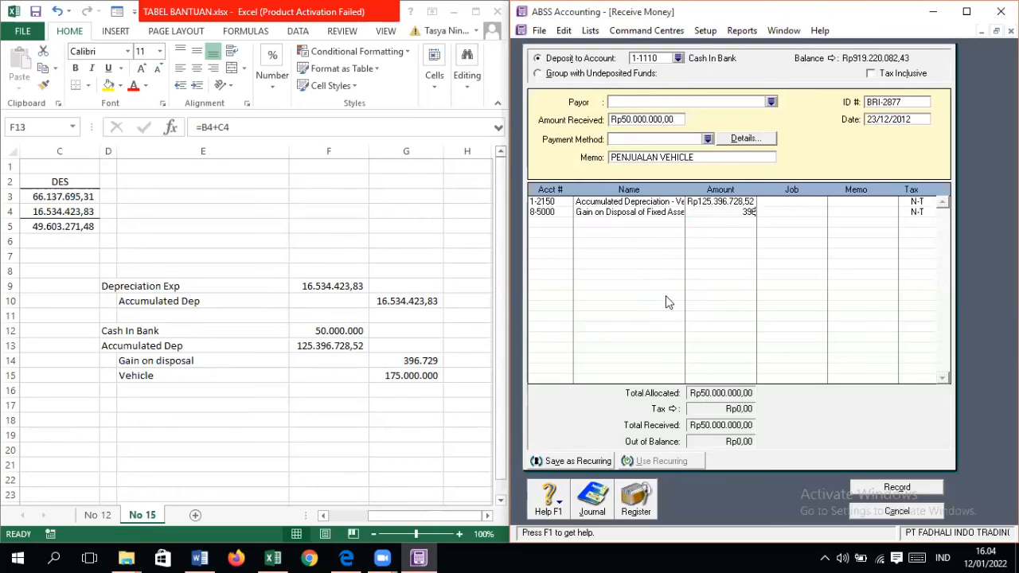
text(26)
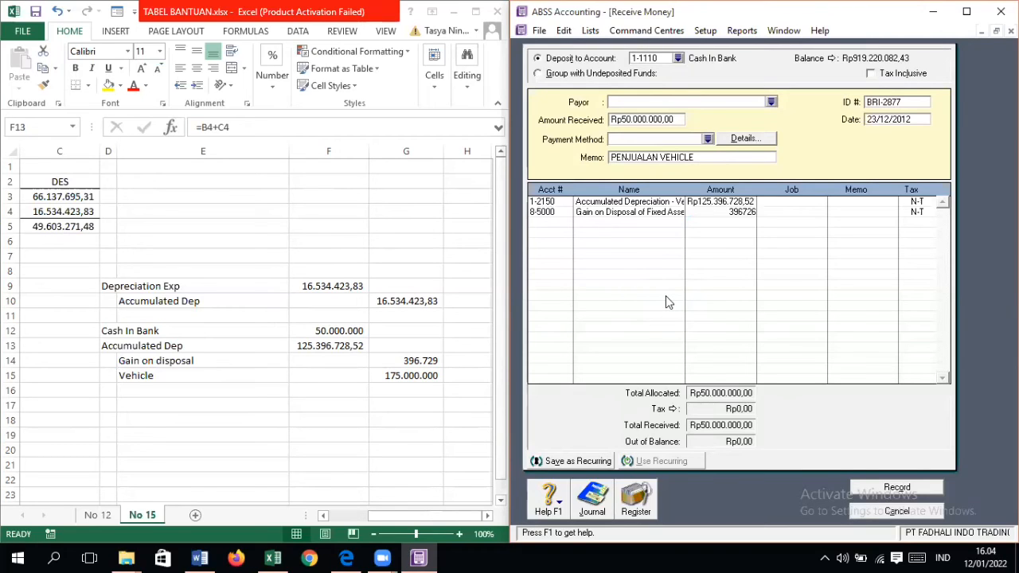
Step: Show the worksheet's Gain on disposal amount in G14 with two decimals, and set the receipt's gain line to 396.728,52
click(430, 361)
key(F2)
click(422, 361)
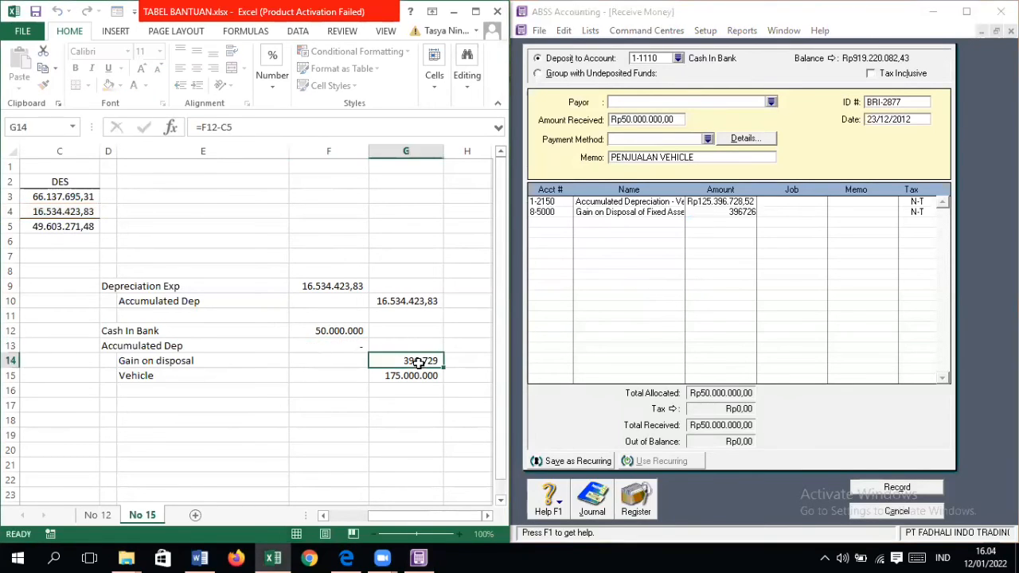
click(272, 80)
click(328, 147)
click(328, 147)
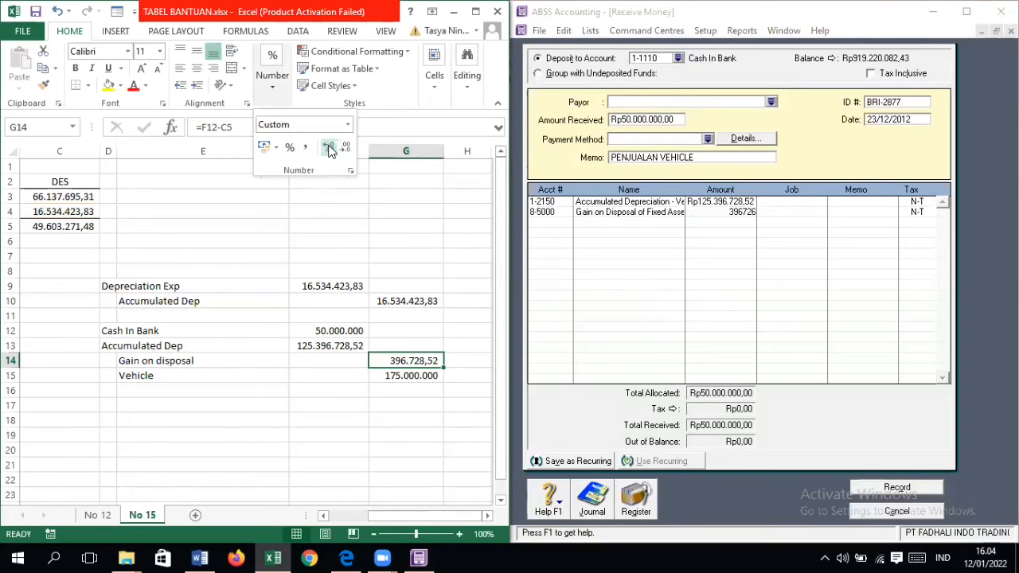
click(749, 212)
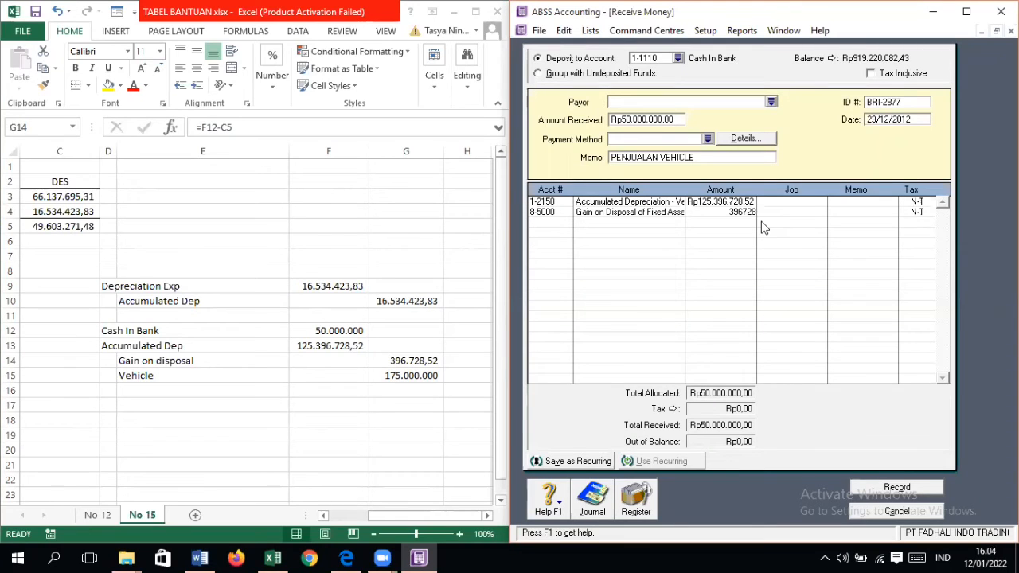
text(,52)
Step: Allocate 175.000.000 to account 1-2140 Vehicles on the third receipt line
click(563, 226)
text(4)
scroll(645, 288, up, 4)
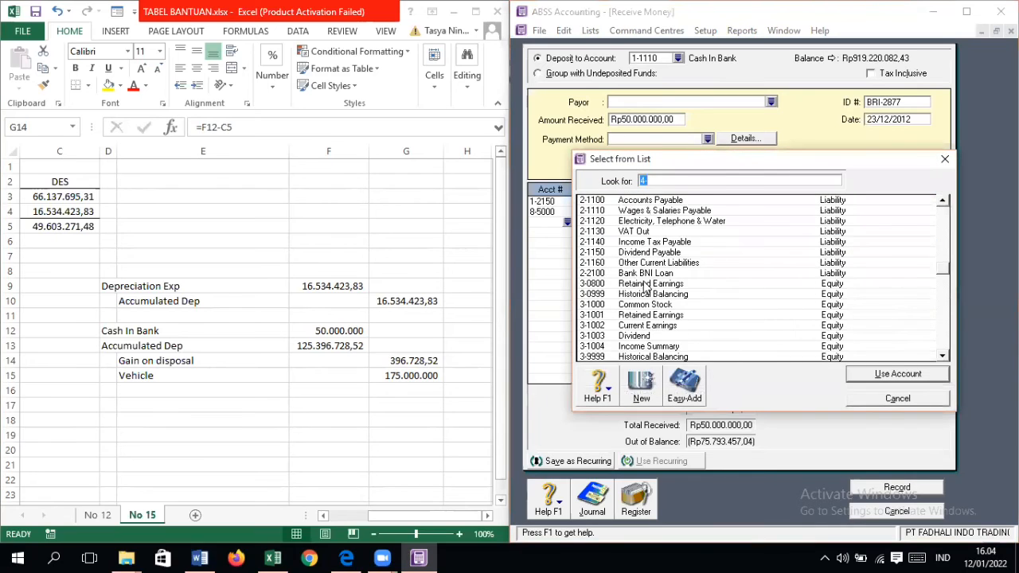
scroll(645, 289, up, 7)
scroll(649, 313, down, 3)
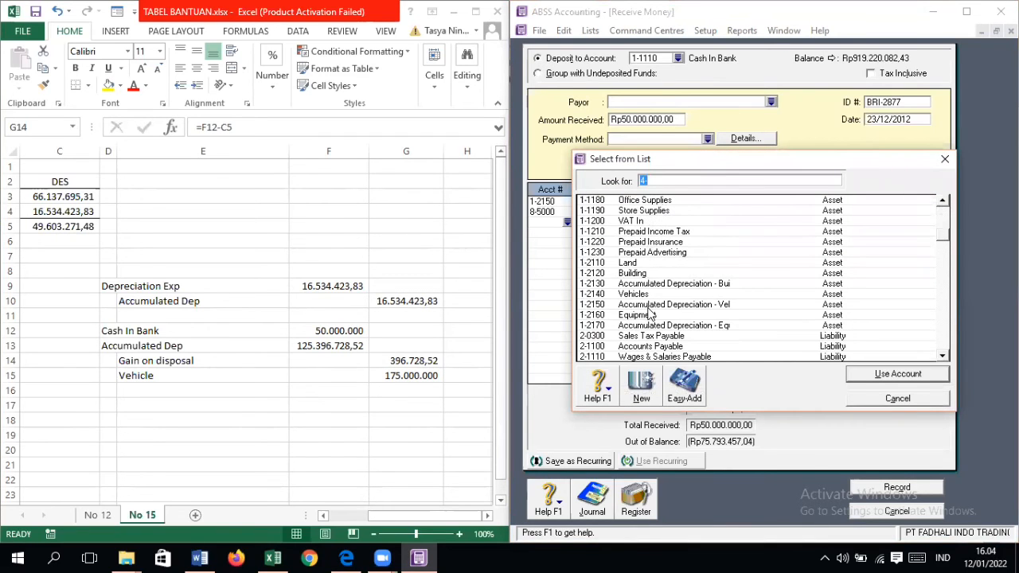
double_click(651, 293)
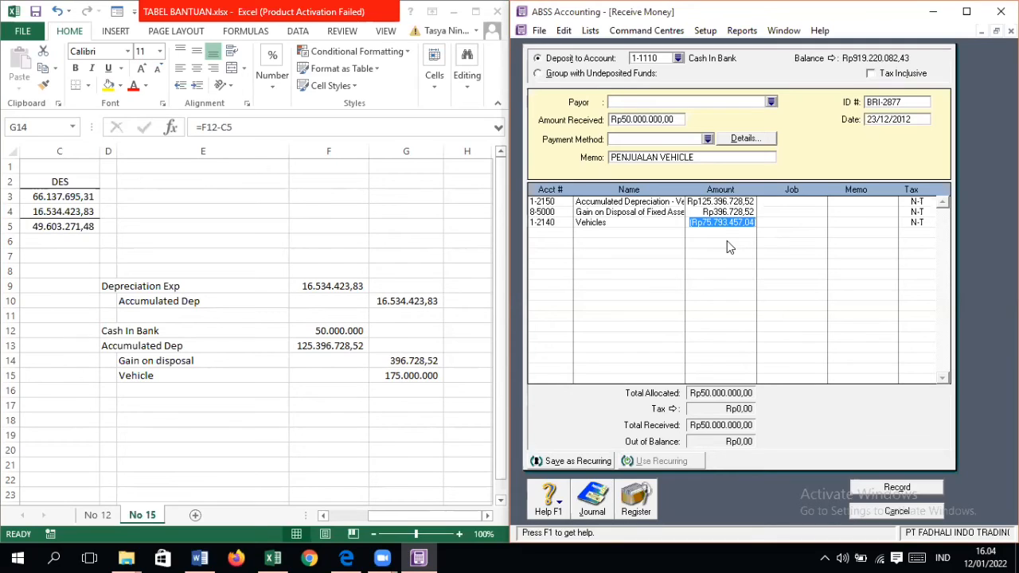
text(175000000)
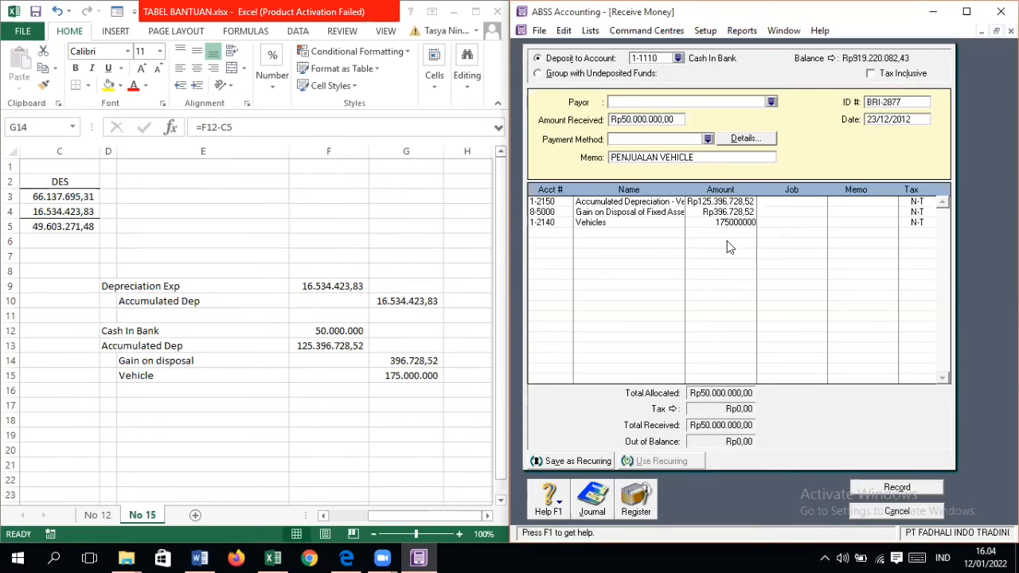
key(Return)
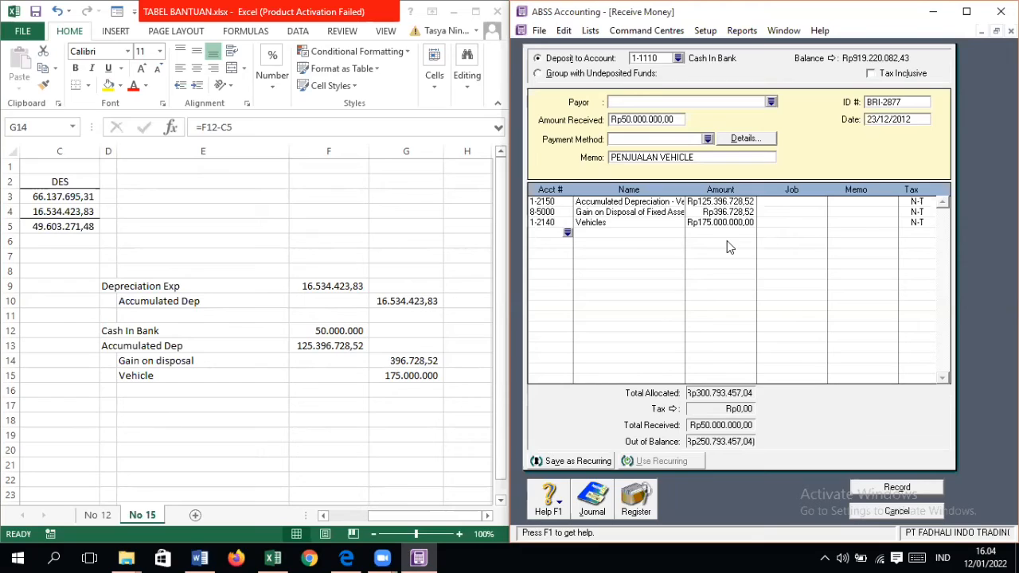
Step: Replace the Accumulated Depreciation - Vehicle line amount with the negative value -125.396.728,52
click(707, 203)
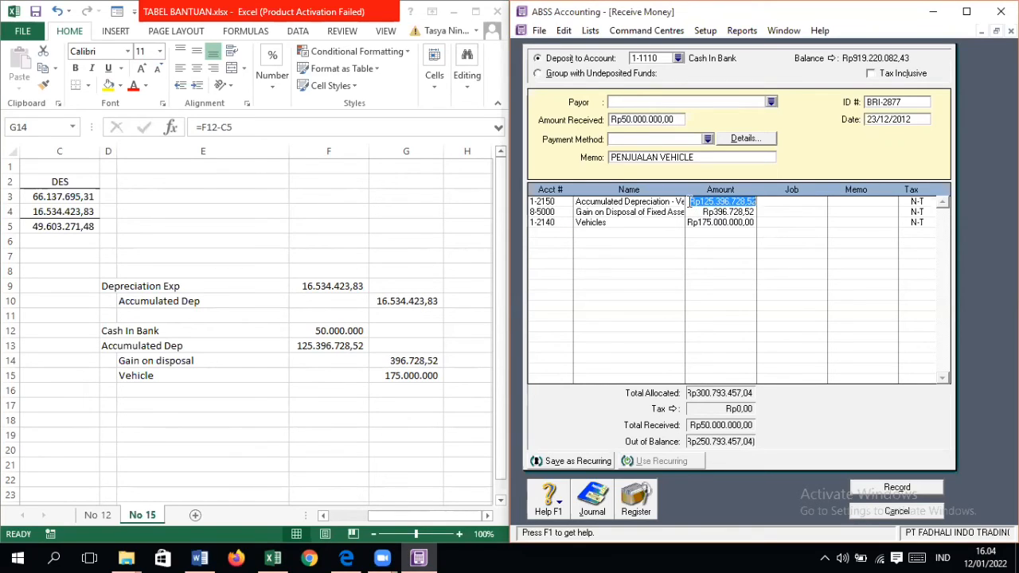
click(690, 202)
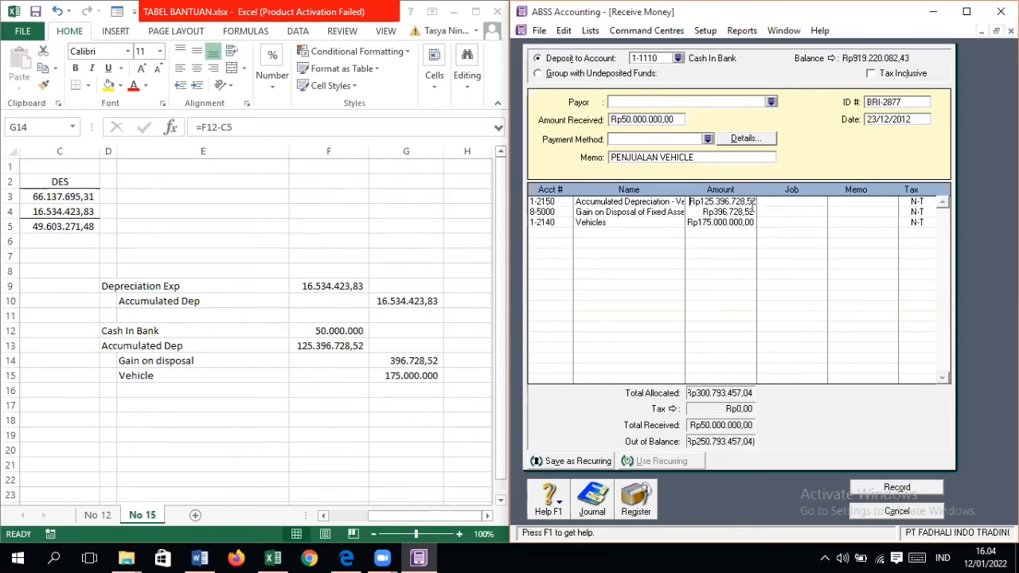
click(753, 209)
click(754, 205)
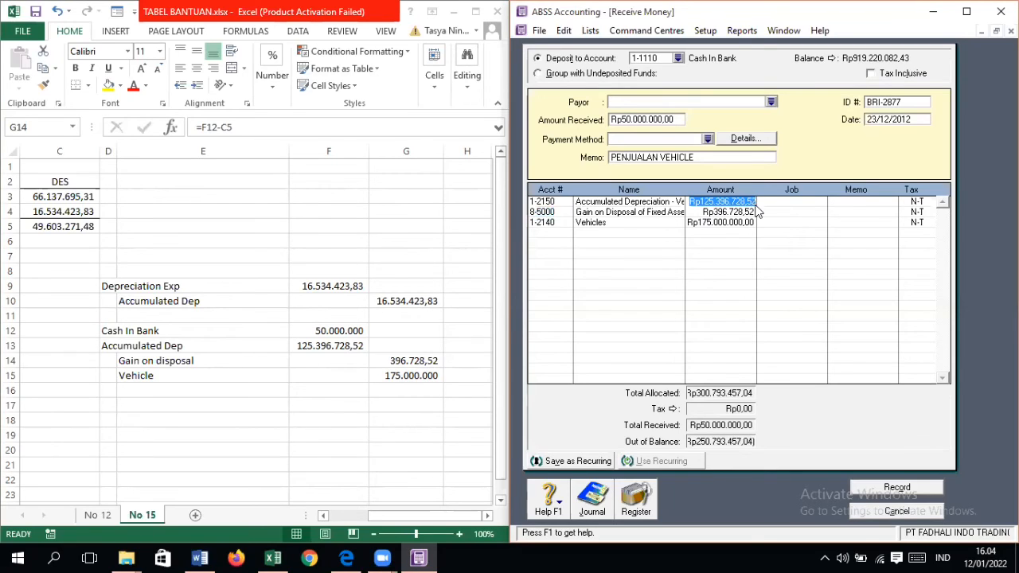
key(Delete)
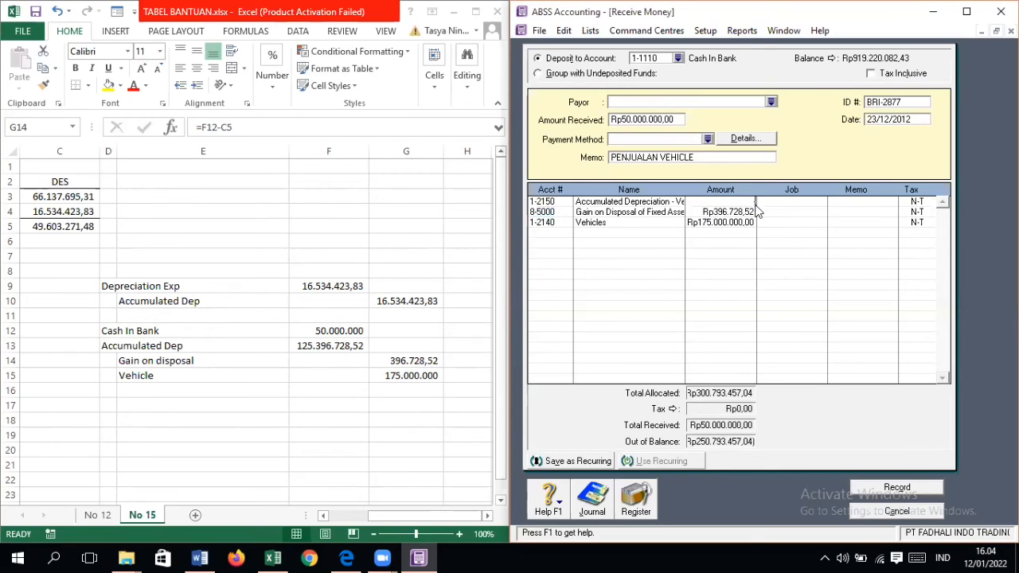
text(-125396728,)
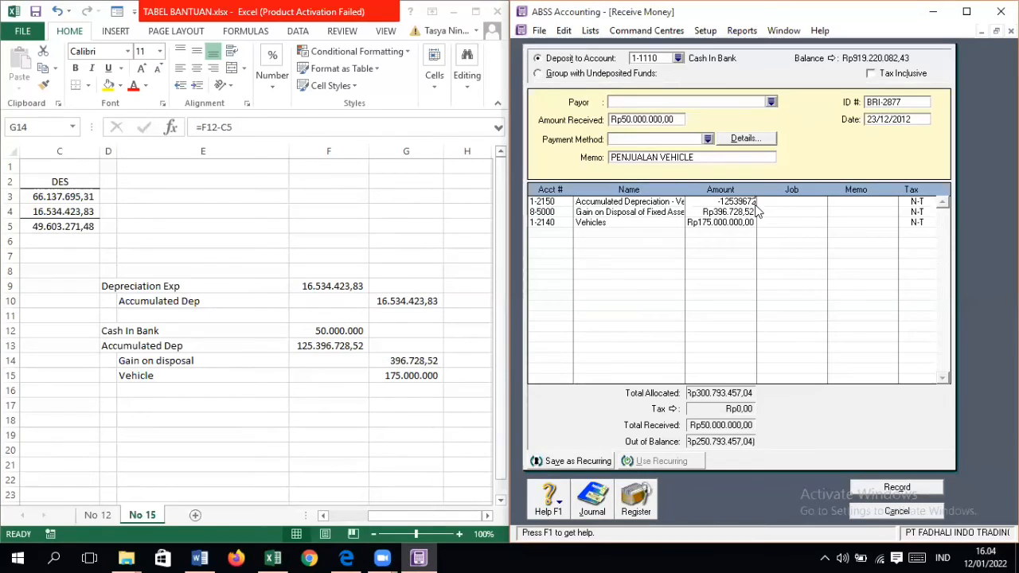
text(52)
key(Return)
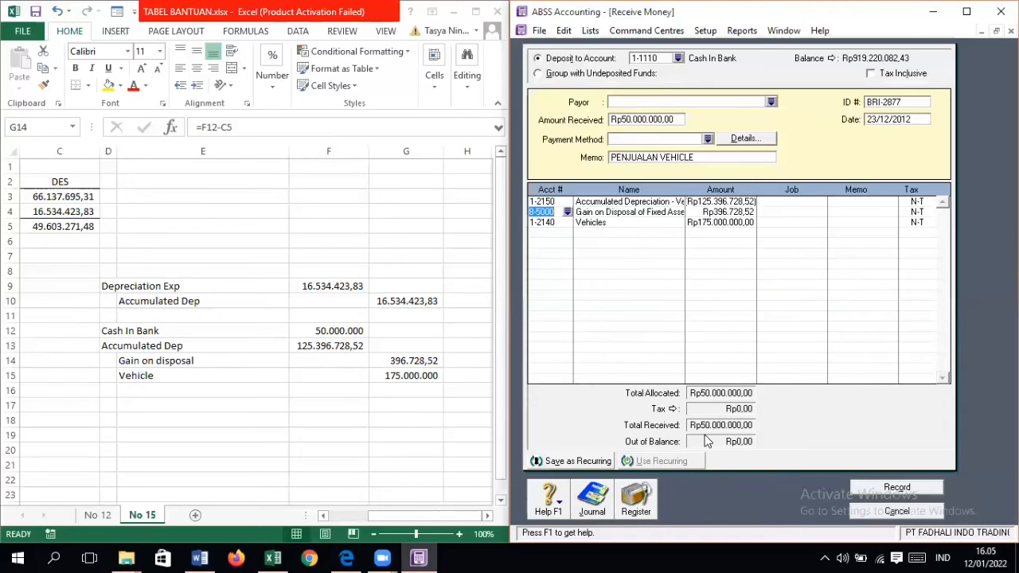
Step: Record the vehicle sale receipt and close the Receive Money window
click(908, 489)
click(853, 351)
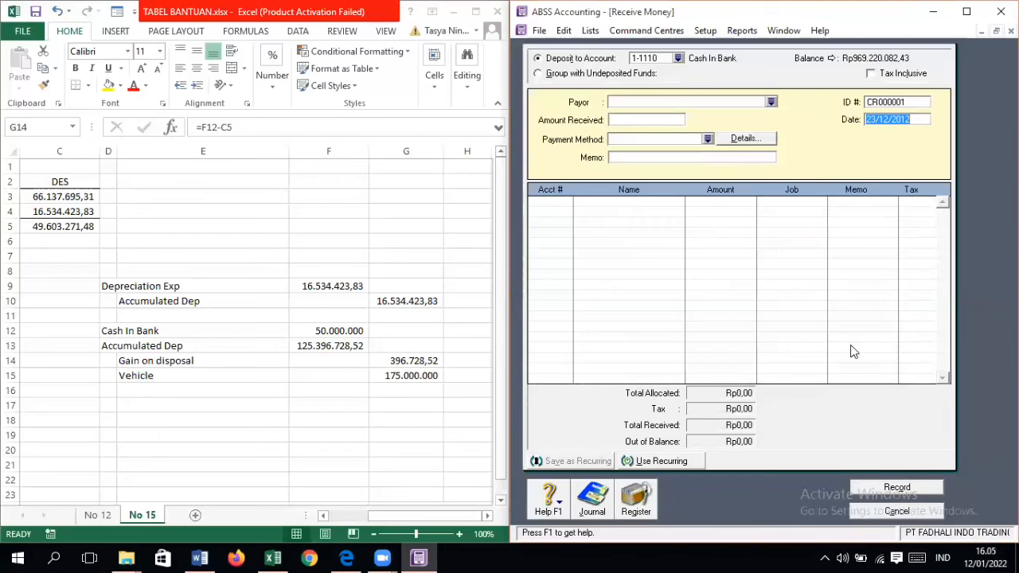
click(924, 513)
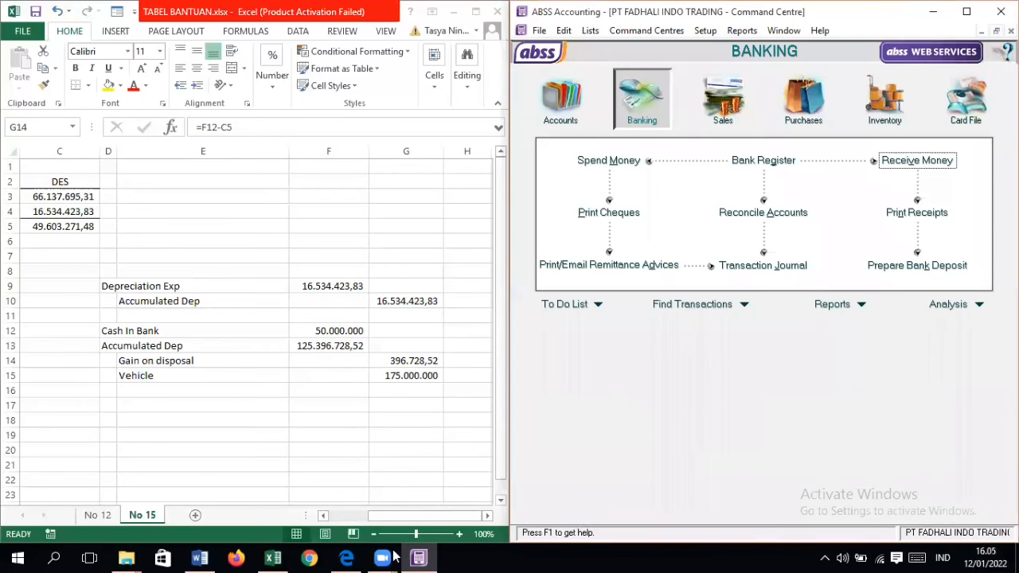
Step: Switch to the transaction PDF in Edge, widen the ABSS window up to it, and show the document No. 16 invoice
click(347, 557)
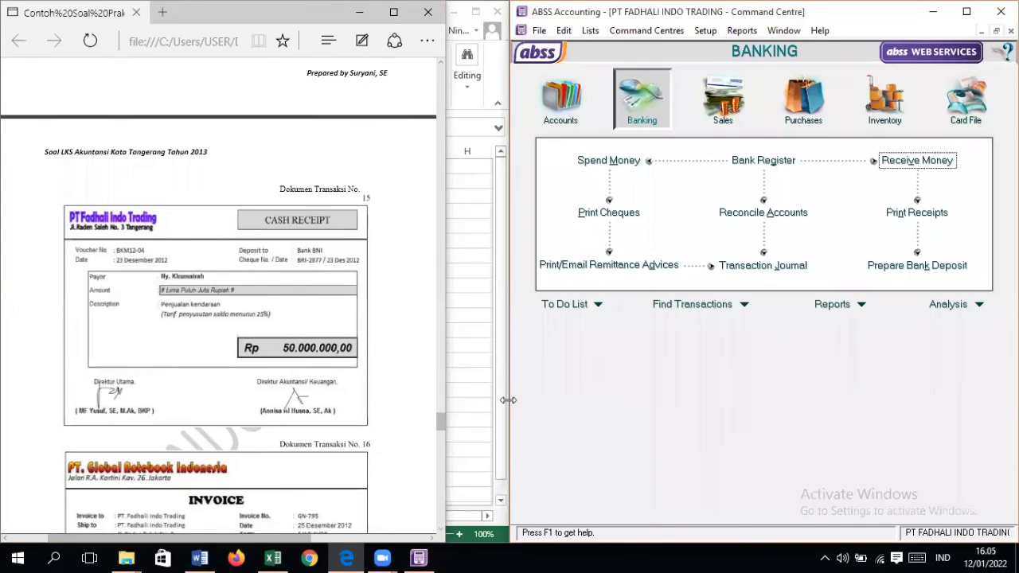
drag(508, 401, 436, 400)
scroll(367, 406, down, 5)
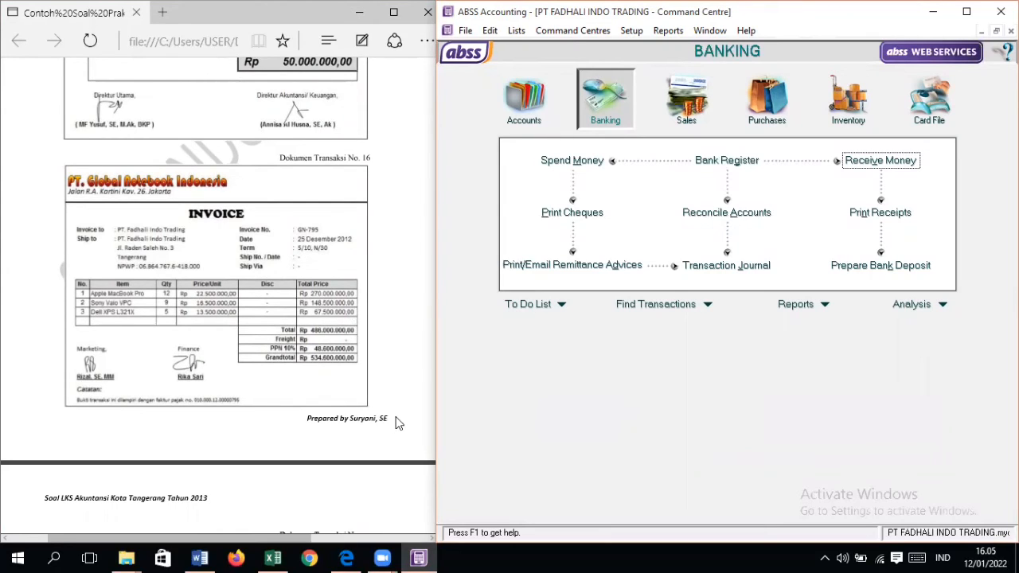
Step: Start a new purchase bill for supplier PT GLOBAL NOTEBOOK INDONESIA
click(771, 124)
click(725, 192)
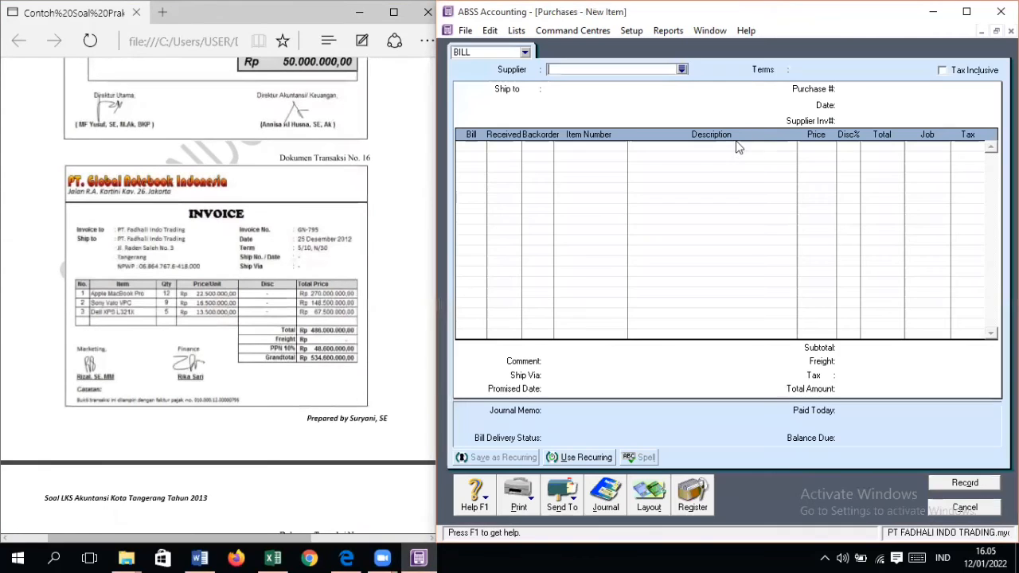
click(682, 69)
click(647, 205)
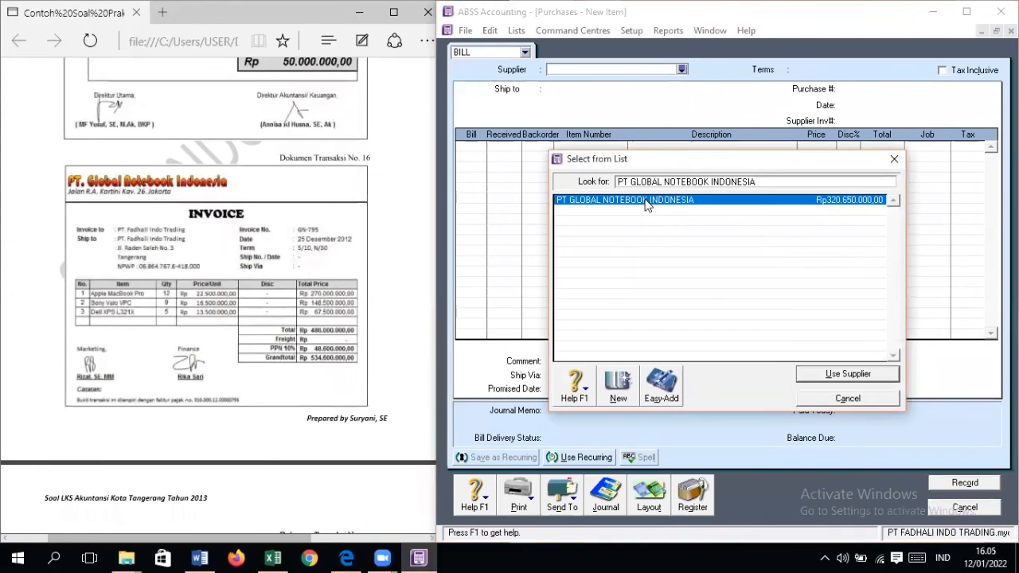
double_click(647, 205)
Step: Set the bill's credit terms to In a Given # of Days, with 10 discount days, 30 balance due days and 5% early payment discount
click(784, 70)
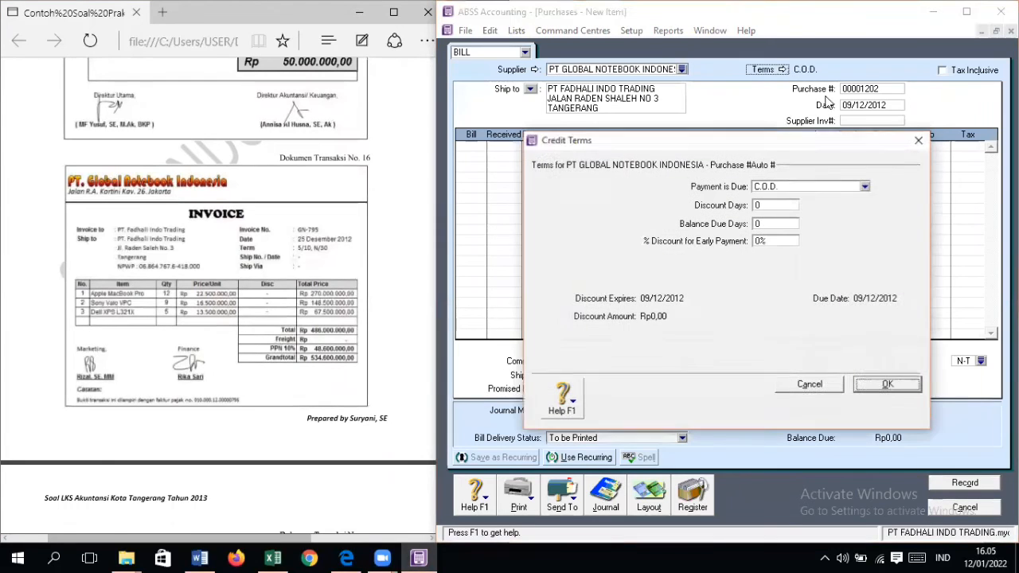
click(865, 187)
click(768, 217)
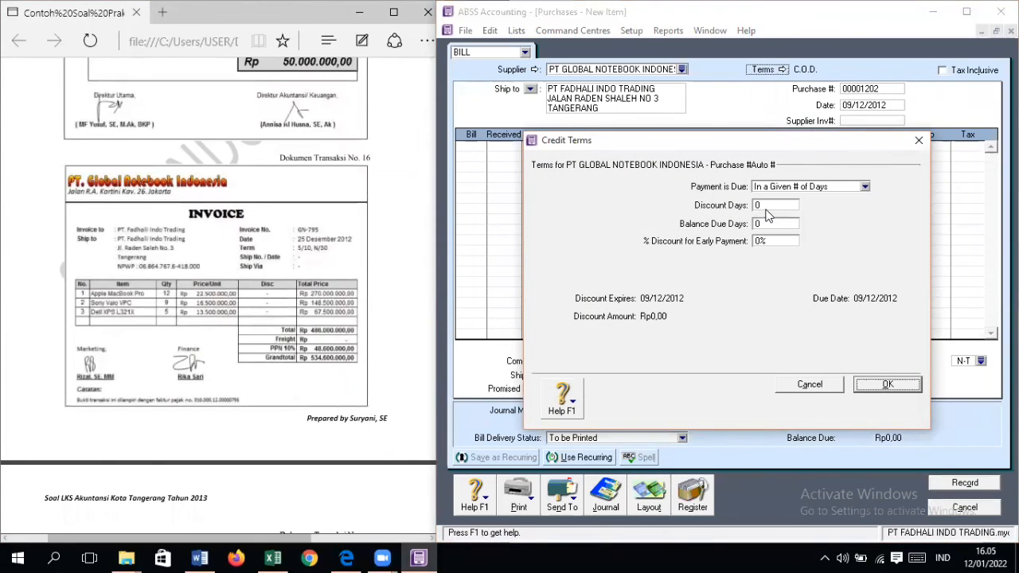
click(767, 209)
text(10)
key(Tab)
text(30)
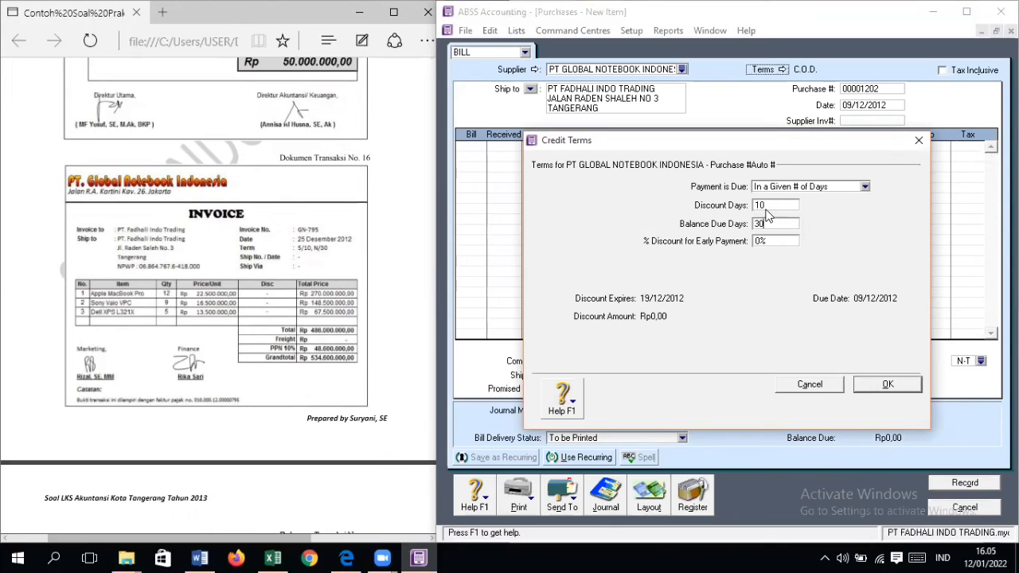
key(Tab)
text(5)
key(Return)
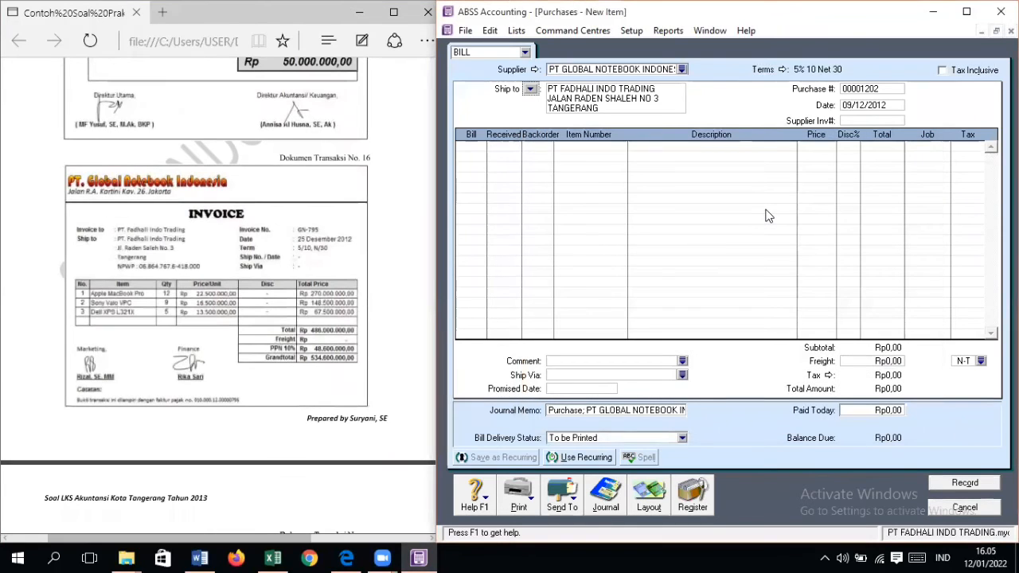
Step: Set the bill's purchase number to GN-795, following the invoice
key(Tab)
key(Tab)
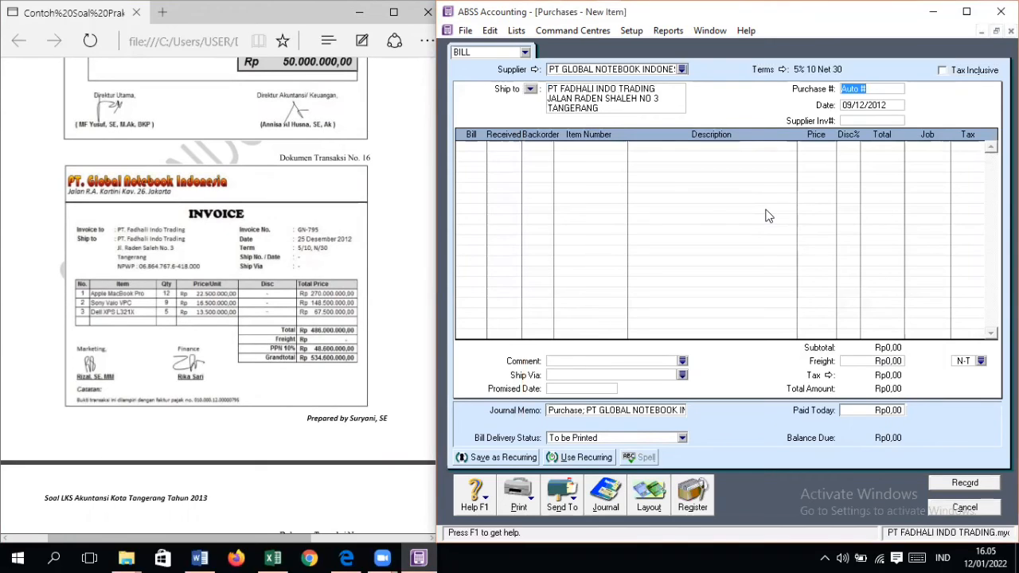
text(GN-795)
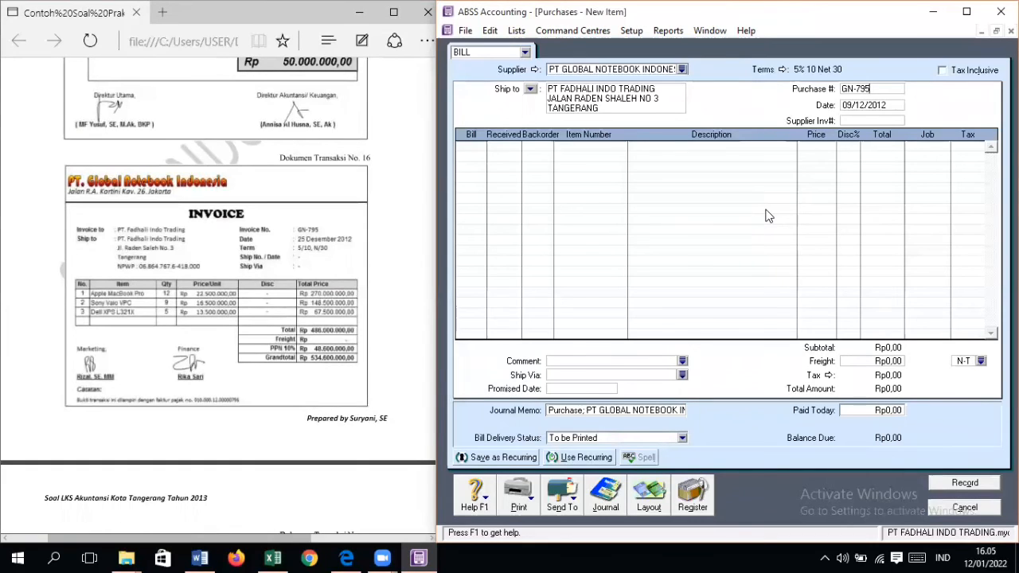
Step: Date the purchase bill 25/12/2012 and set its supplier invoice number to GN-795
key(Tab)
text(25/12/2012)
key(Tab)
text(GN-795)
key(Tab)
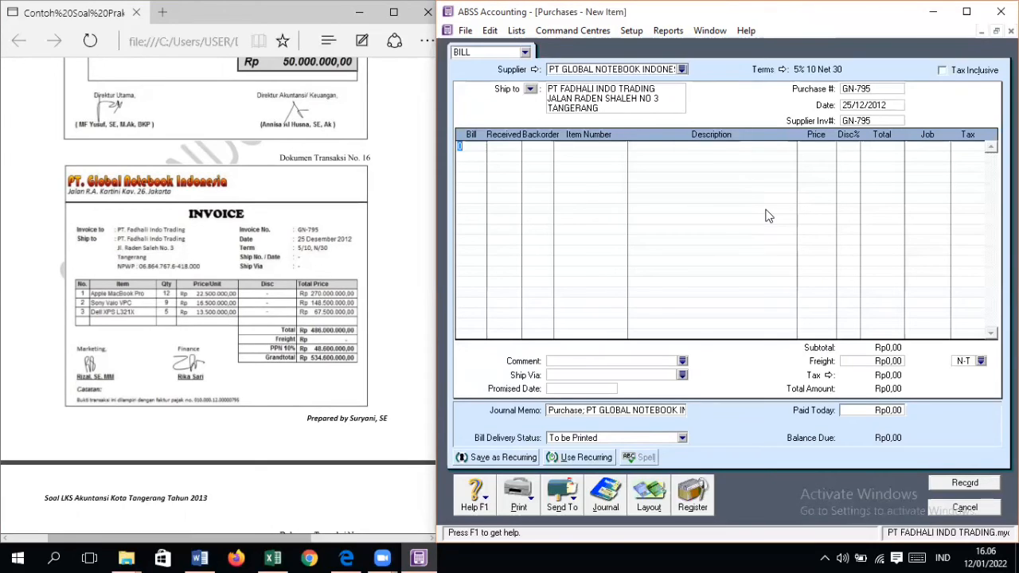
Step: Add a bill line for 12 units of item AM, APPLE MACBOOK PRO, at a price of Rp22.500.000 each
text(12)
key(Tab)
key(Tab)
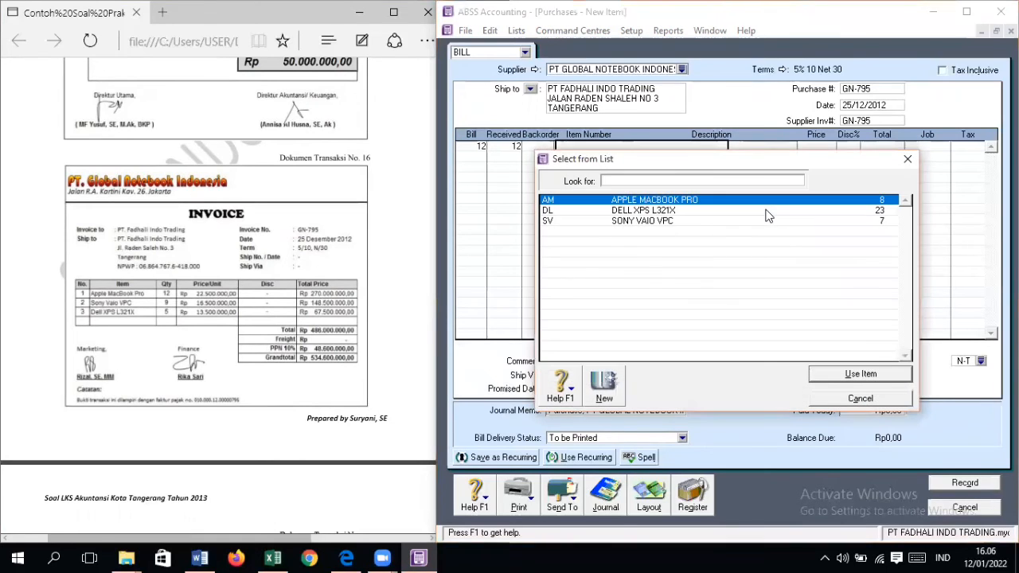
key(Return)
key(Tab)
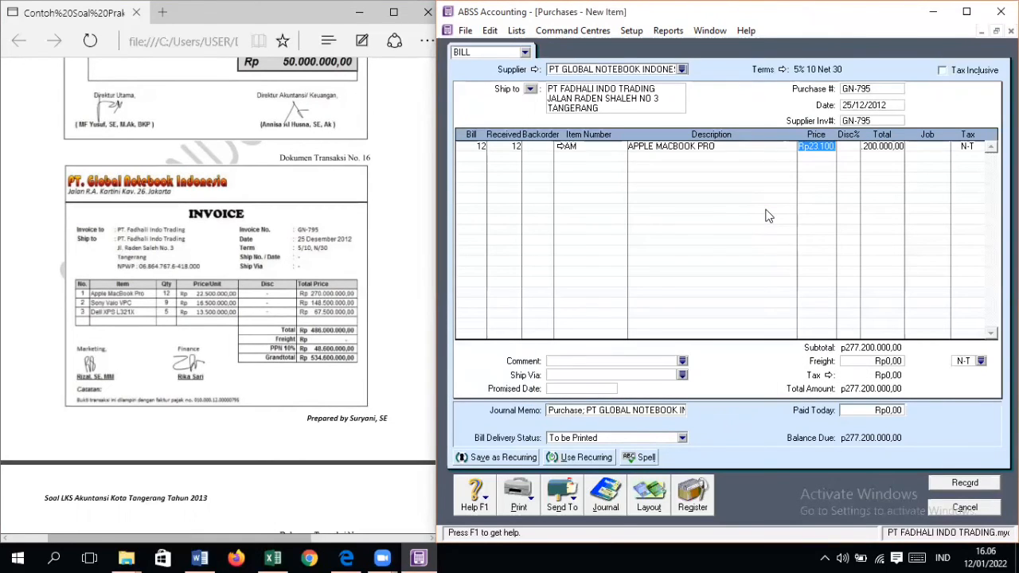
text(225000)
key(Tab)
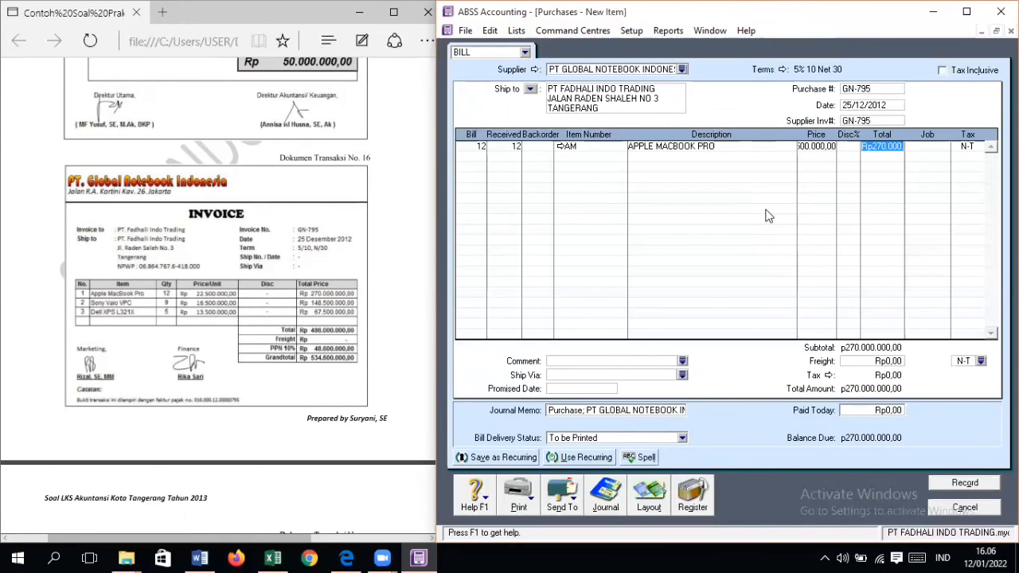
Step: Assign the Apple MacBook Pro bill line to job PD with tax code VAT
key(Tab)
key(Return)
key(Return)
key(Tab)
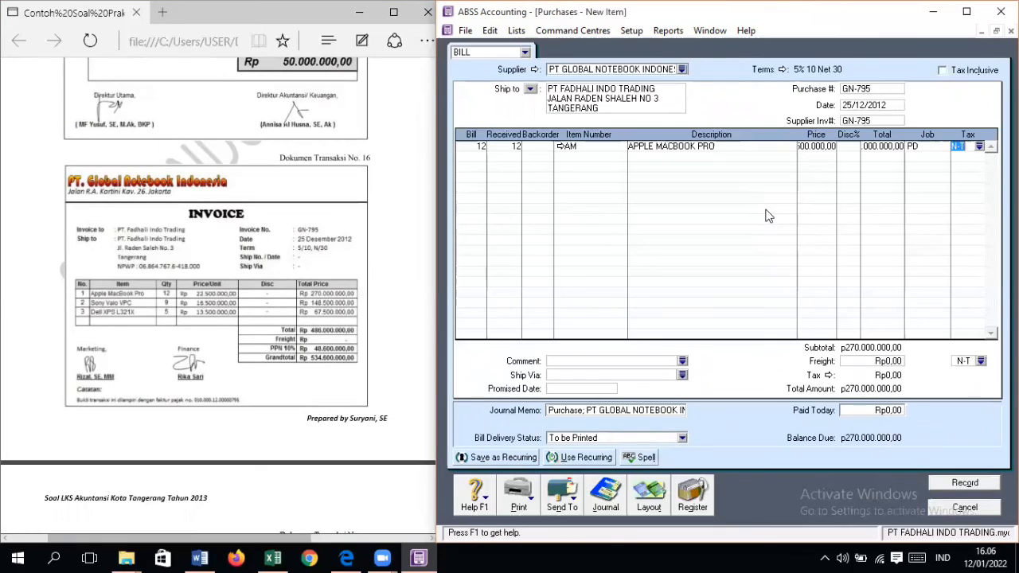
text(VAT)
key(Tab)
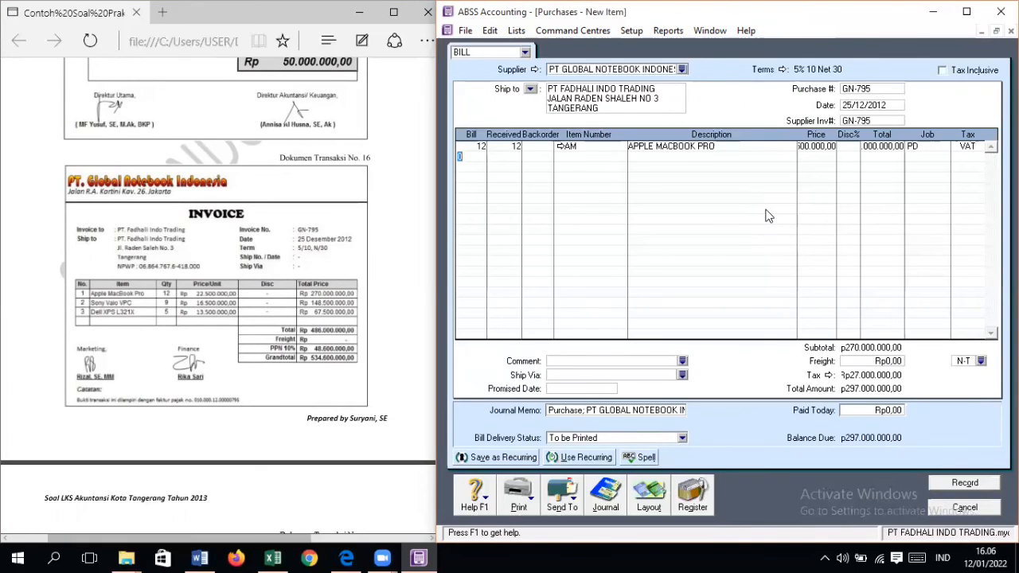
Step: Add a bill line for 9 units of item SV, SONY VAIO VPC, at a price of Rp16.500.000 each
text(9)
key(Tab)
key(Tab)
key(Tab)
key(Return)
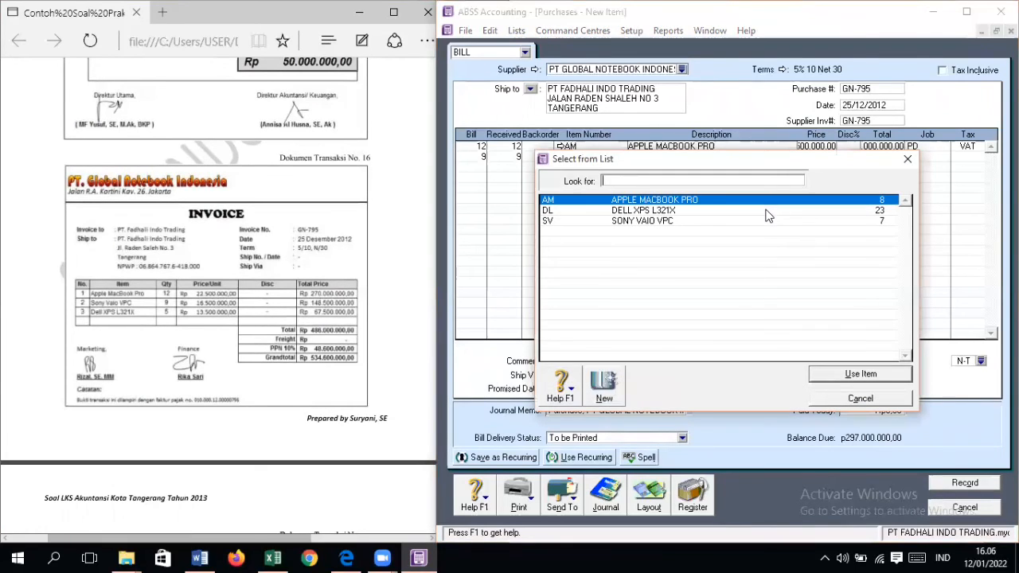
text(S)
key(Return)
key(Tab)
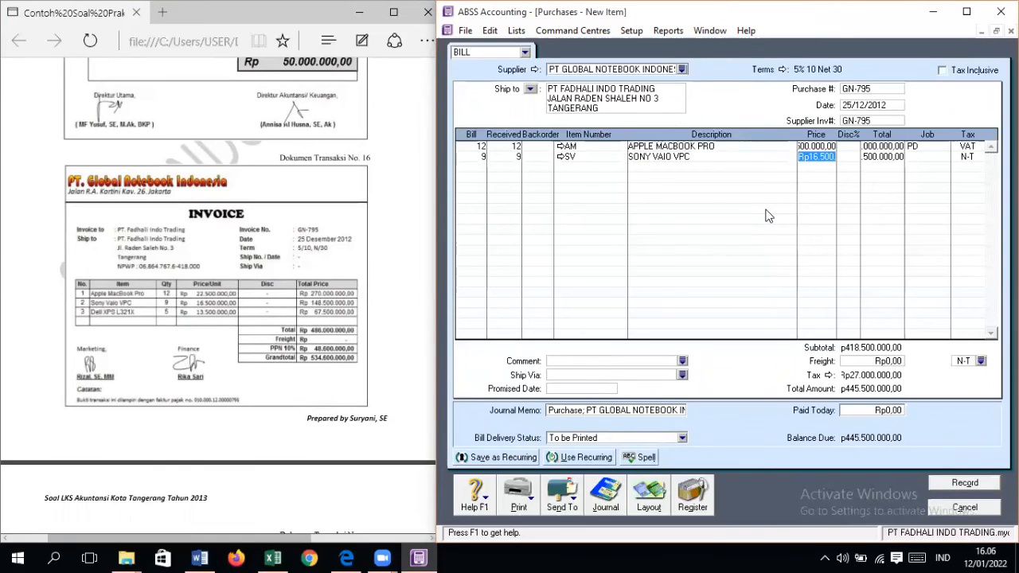
text(16500000)
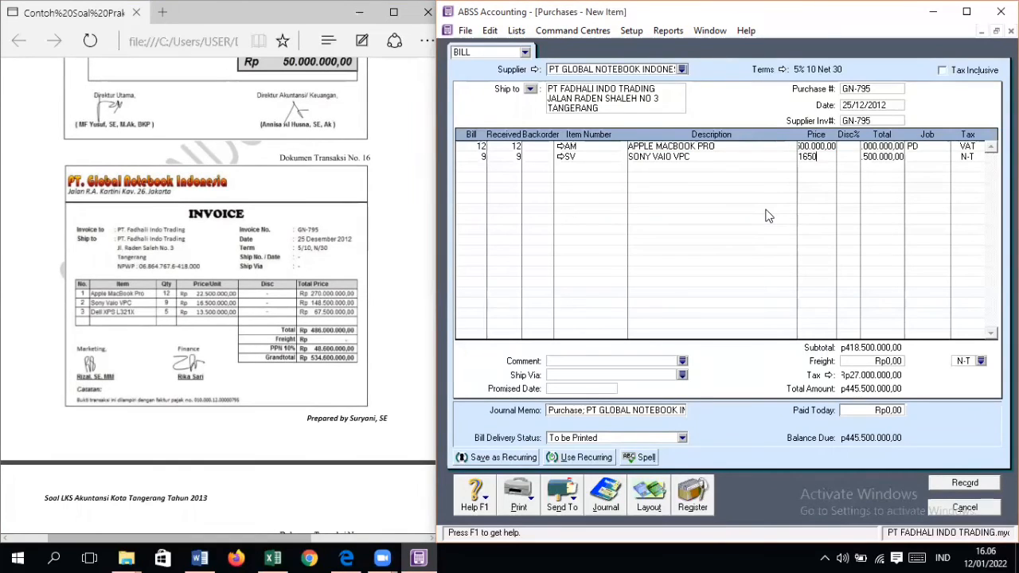
key(Tab)
Step: Assign the Sony Vaio VPC bill line to job PD with tax code VAT
key(Tab)
key(Tab)
key(Return)
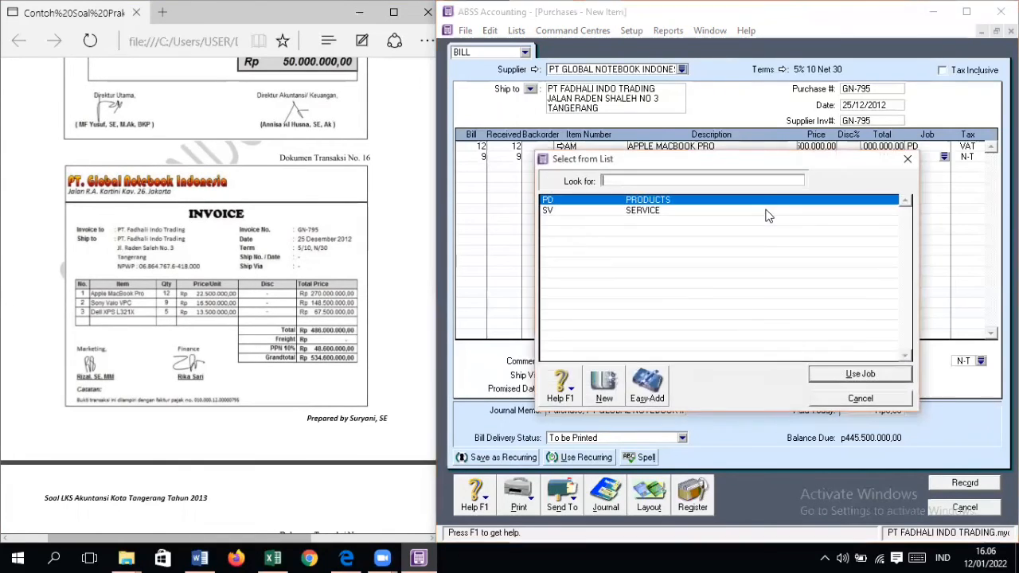
key(Return)
key(Tab)
text(VAT)
key(Tab)
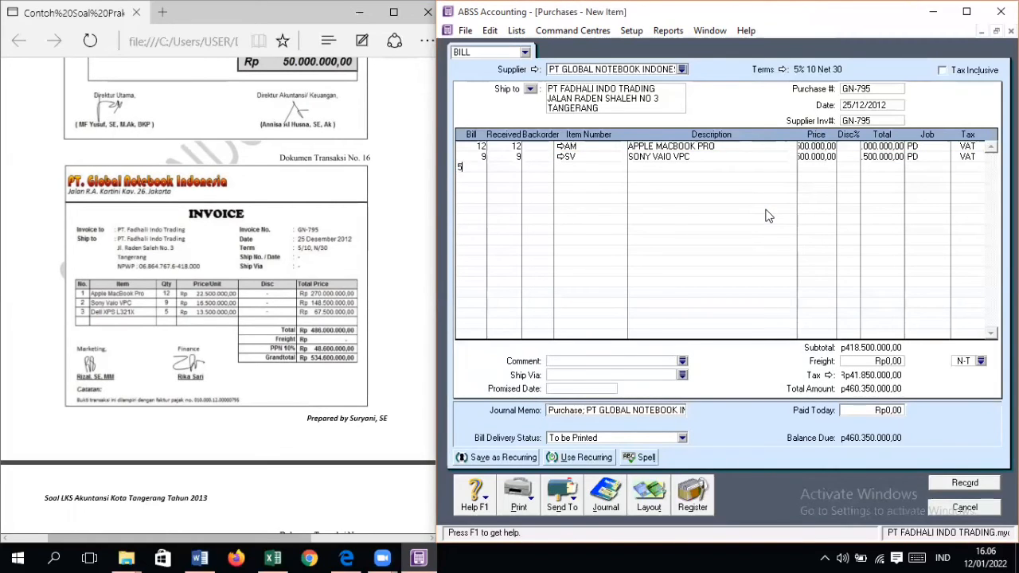
Step: Add a bill line for 5 units of item DL, DELL XPS L321X, at a price of Rp13.500.000 each
key(Tab)
key(Tab)
key(Tab)
text(dl)
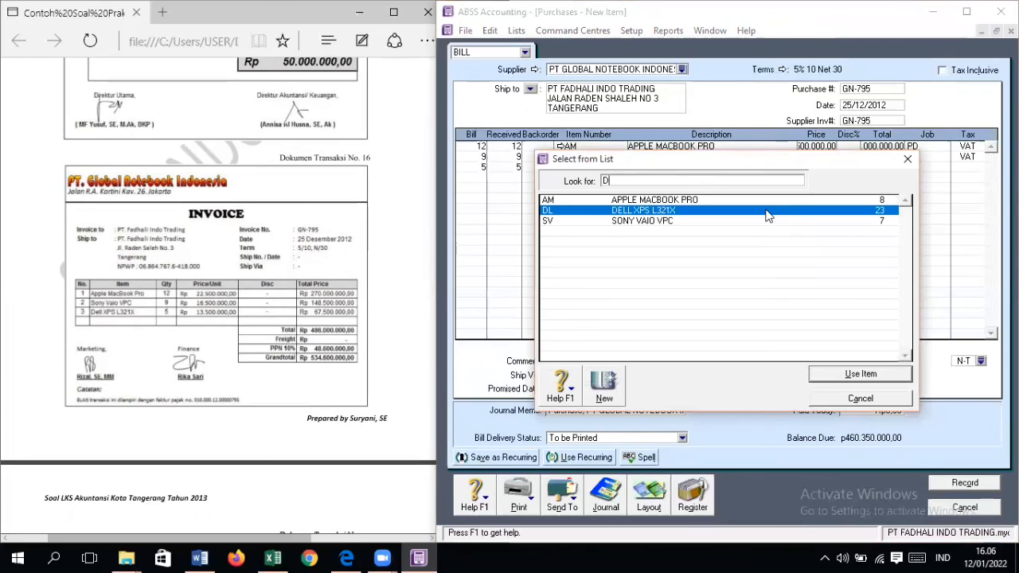
key(Return)
text(1)
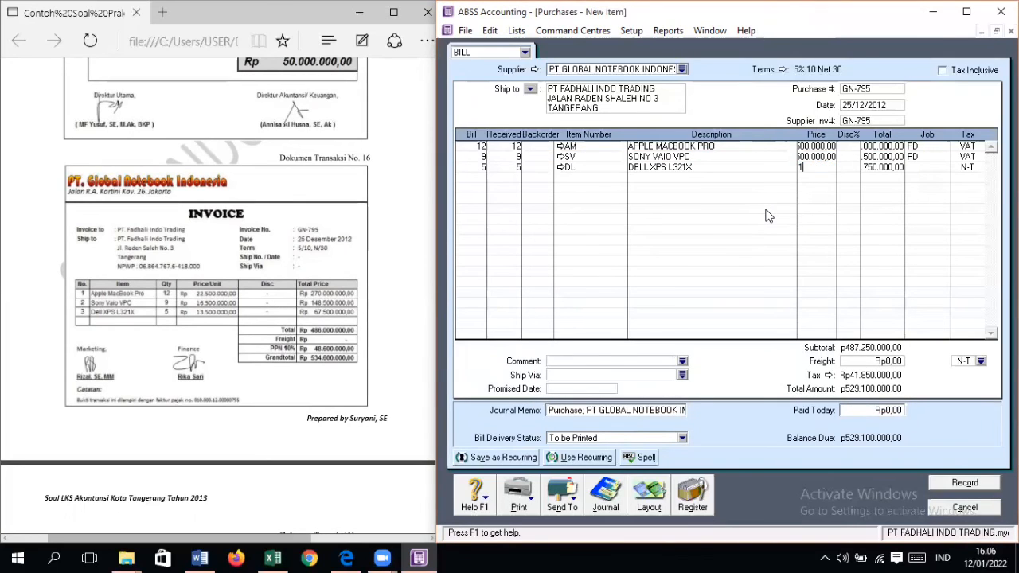
text(3500000)
key(Return)
key(Return)
key(Return)
Step: Assign the Dell XPS L321X bill line to job PD with tax code VAT
key(Return)
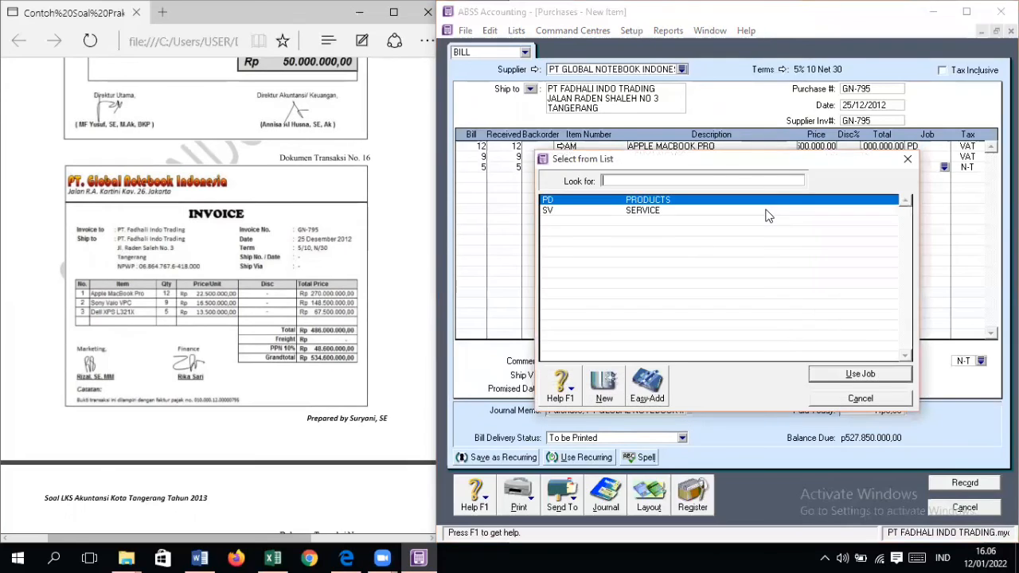
key(Return)
key(Return)
text(VAT)
key(Return)
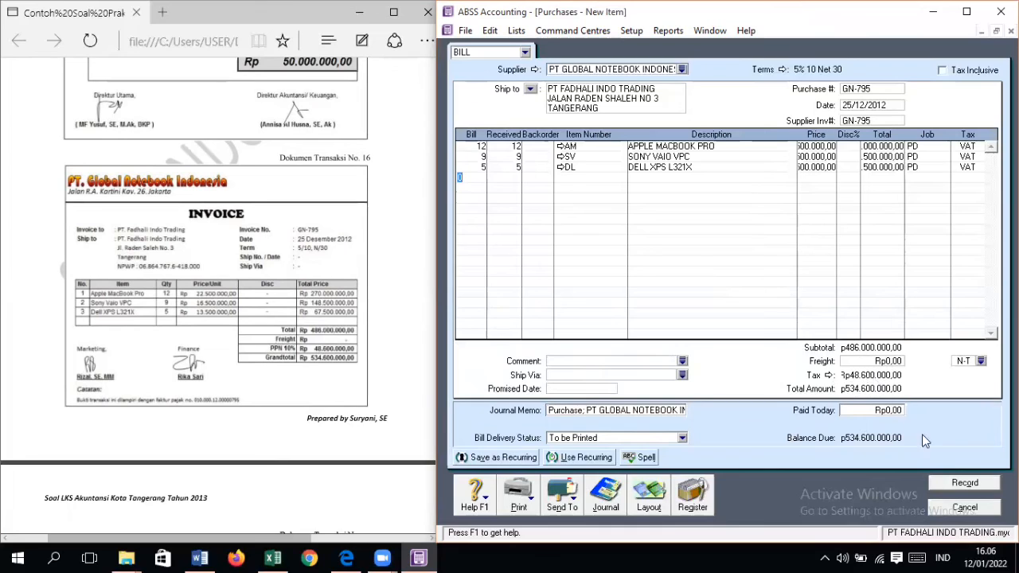
Step: Record the purchase bill and close the purchase entry, with the document No. 17 sales invoice in view
click(965, 483)
scroll(319, 414, down, 5)
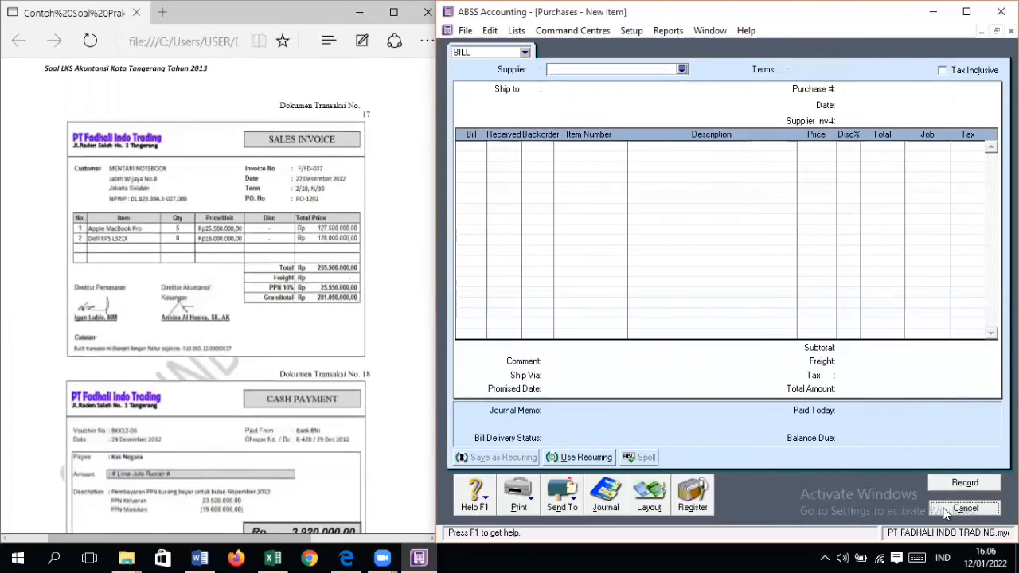
click(983, 507)
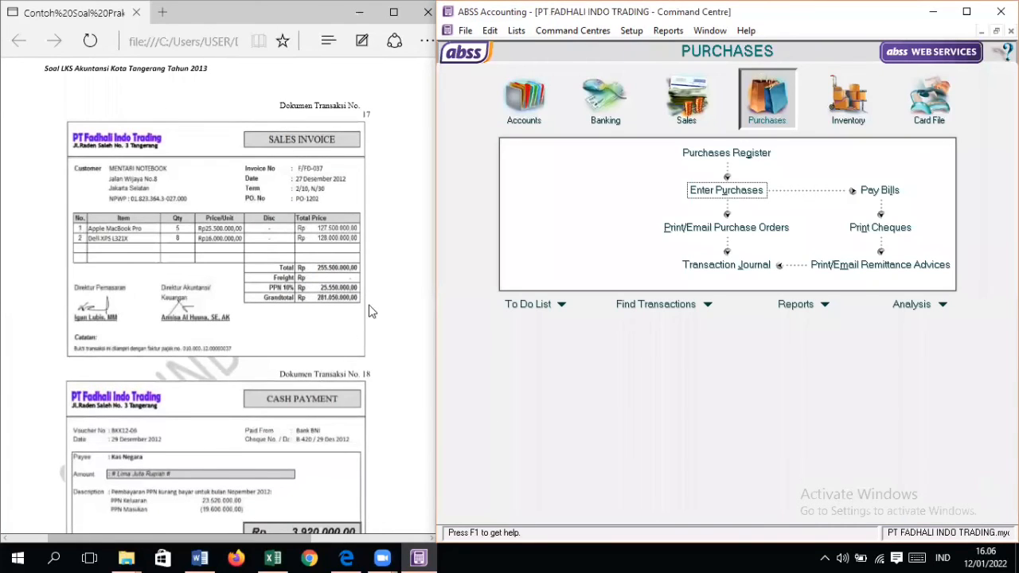
Step: Start a new sales invoice for customer MENTARI NOTEBOOK
click(687, 100)
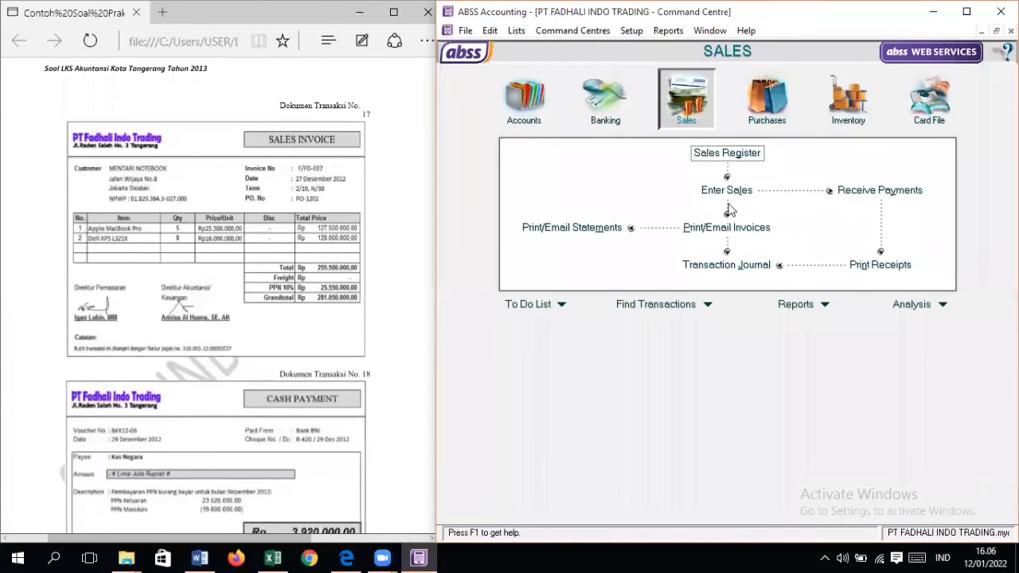
click(727, 191)
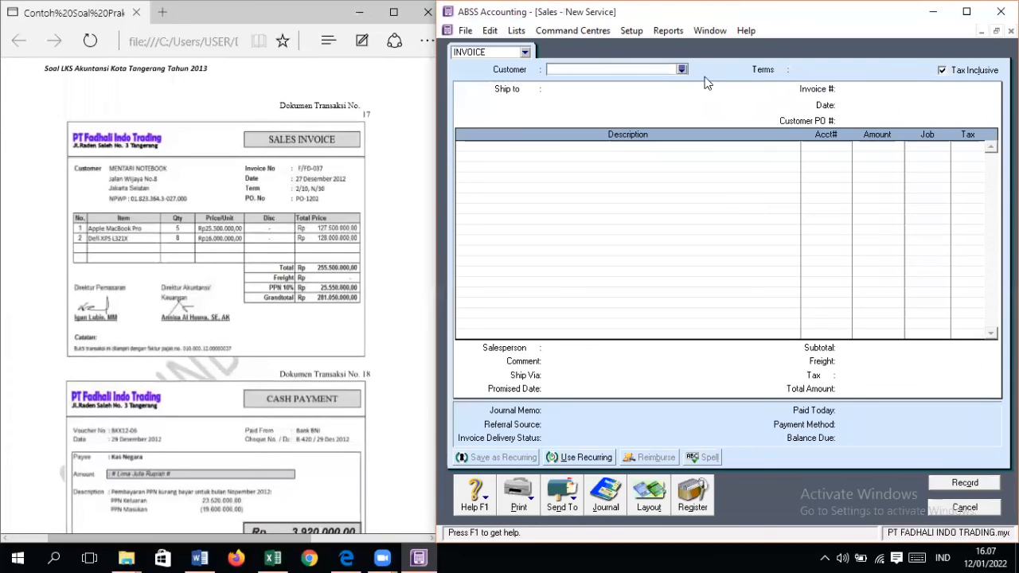
click(681, 70)
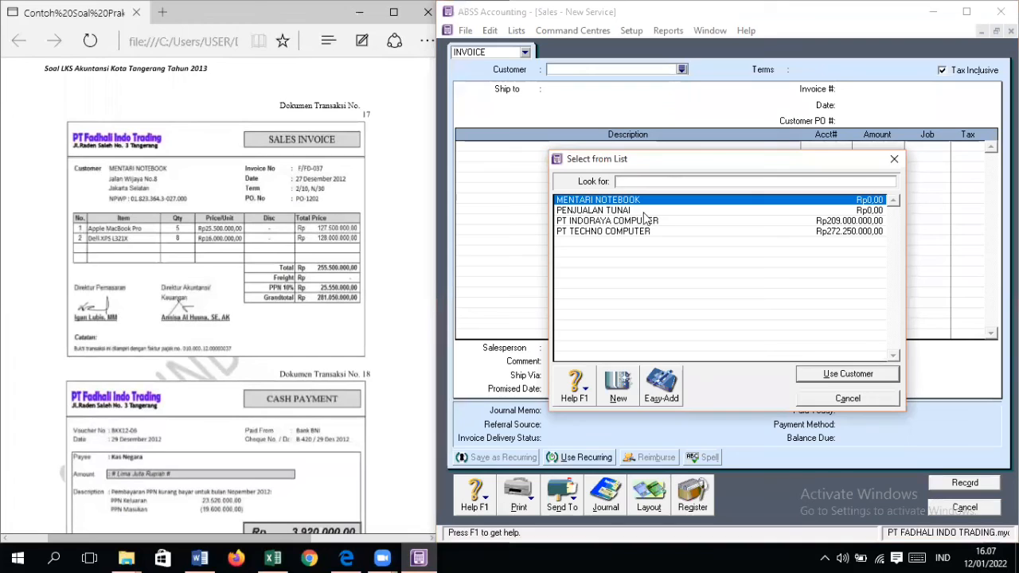
double_click(645, 199)
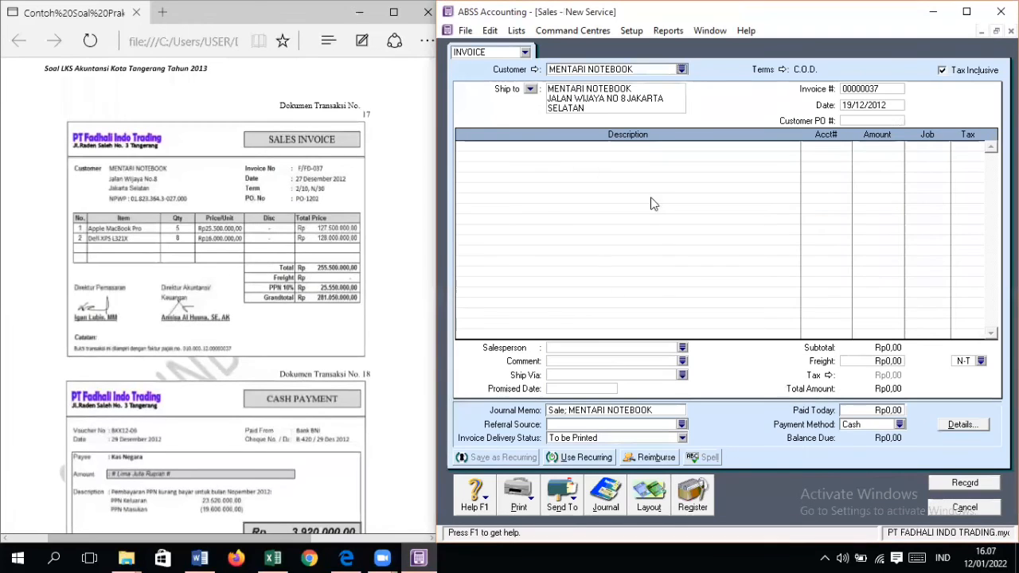
Step: Make the sales invoice tax exclusive and set its invoice number to F/FD-037
click(959, 74)
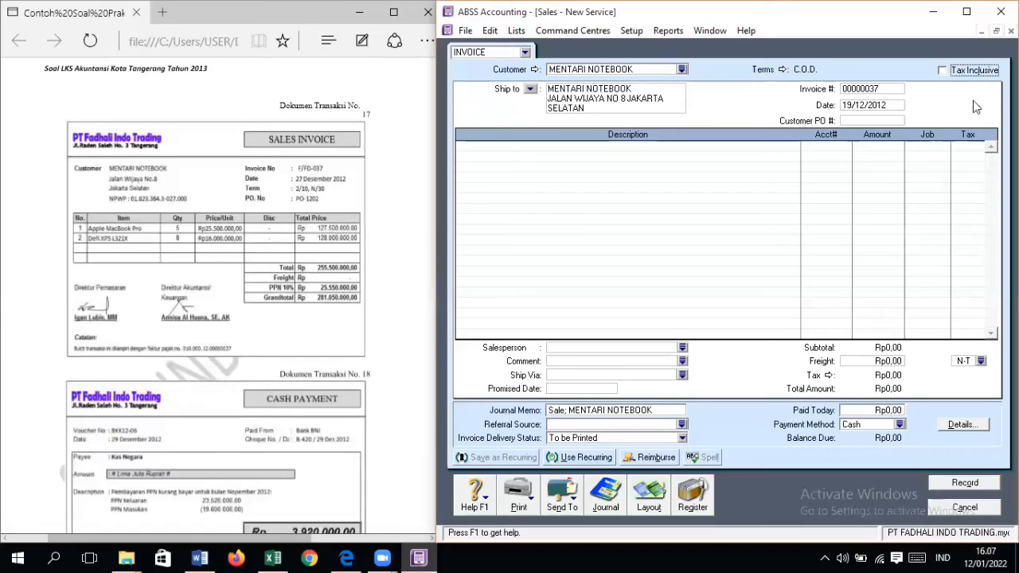
click(850, 92)
text(F/FD-037)
key(Tab)
Step: Date the sales invoice 27/12/2012 and enter the customer's PO number from the document
text(2)
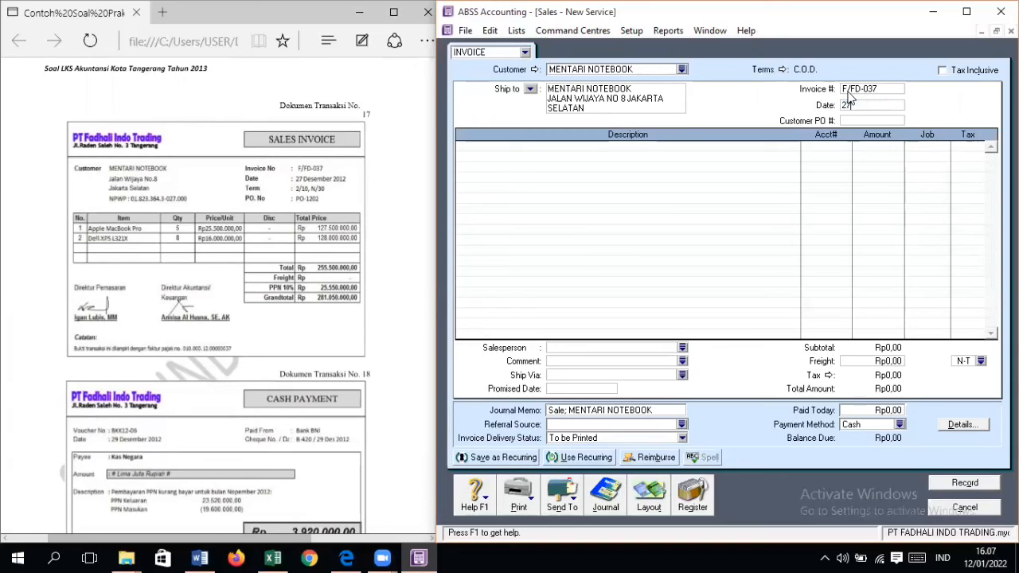
text(7/12/2012)
key(Tab)
text(PO-1202)
key(Tab)
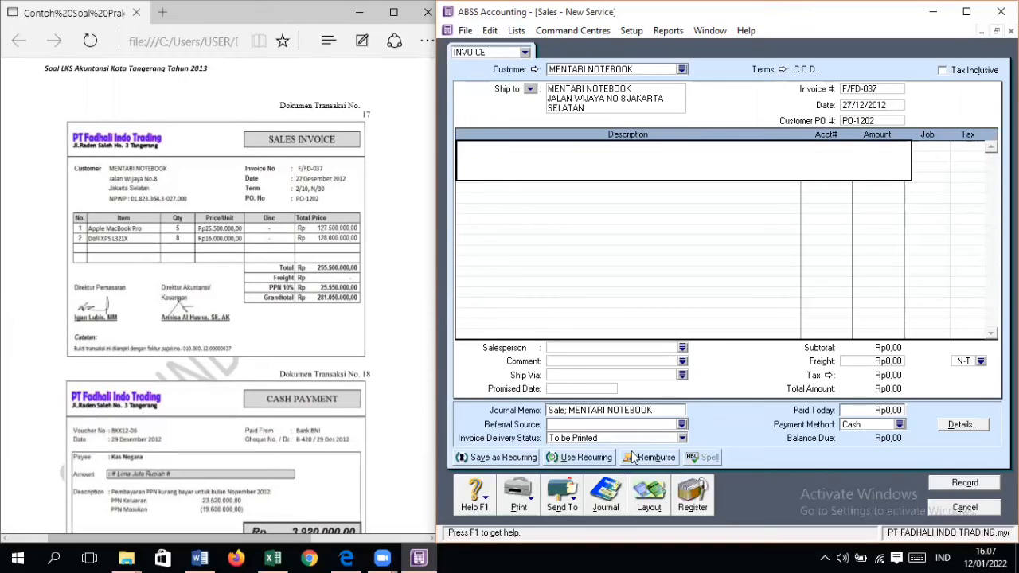
Step: Change the sales invoice's layout to Item
click(647, 498)
click(602, 265)
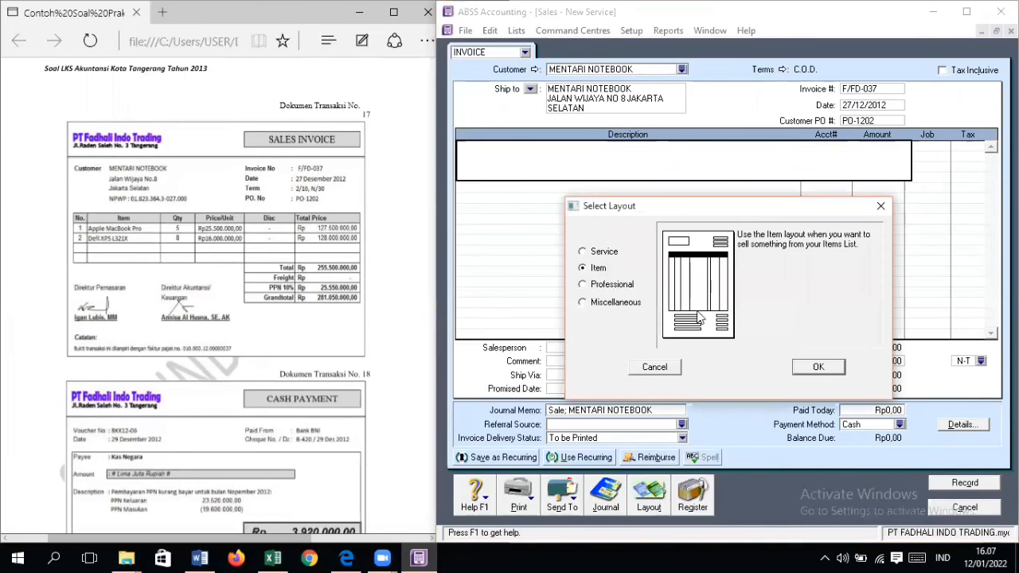
click(805, 368)
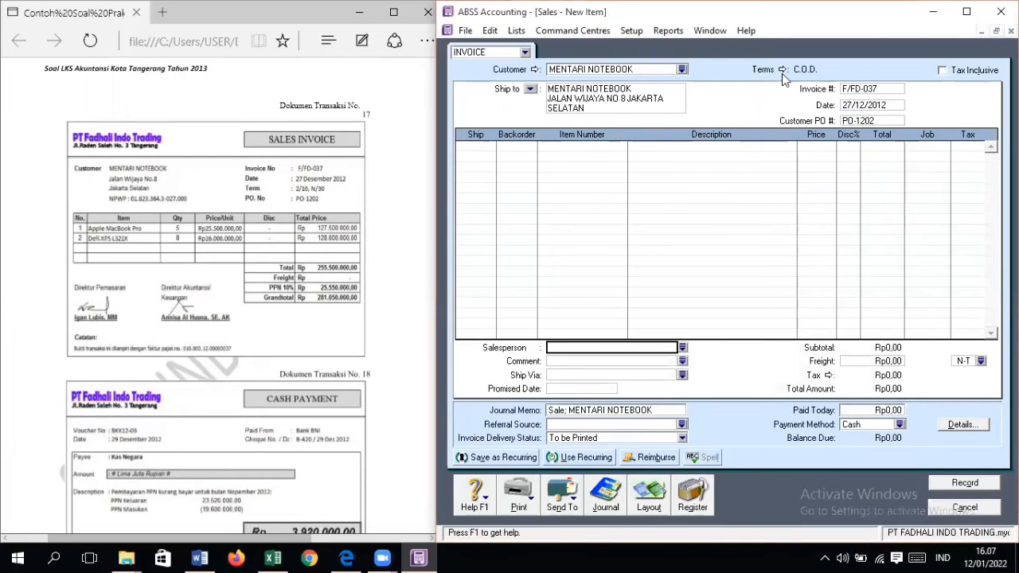
Step: Set the sales invoice's credit terms to In a Given # of Days, with 10 discount days, 30 balance due days and 2% early payment discount
click(782, 71)
click(819, 182)
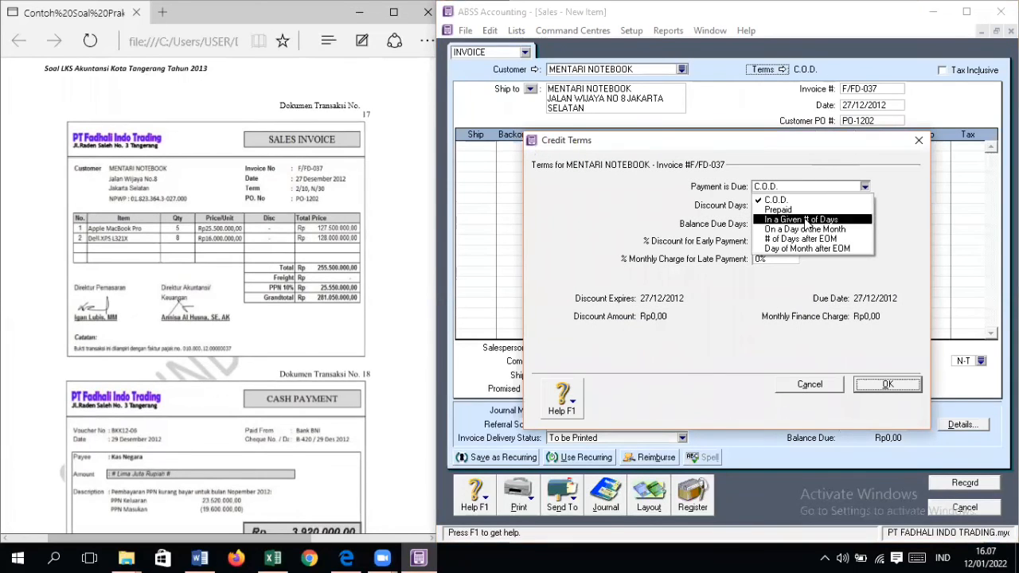
click(807, 220)
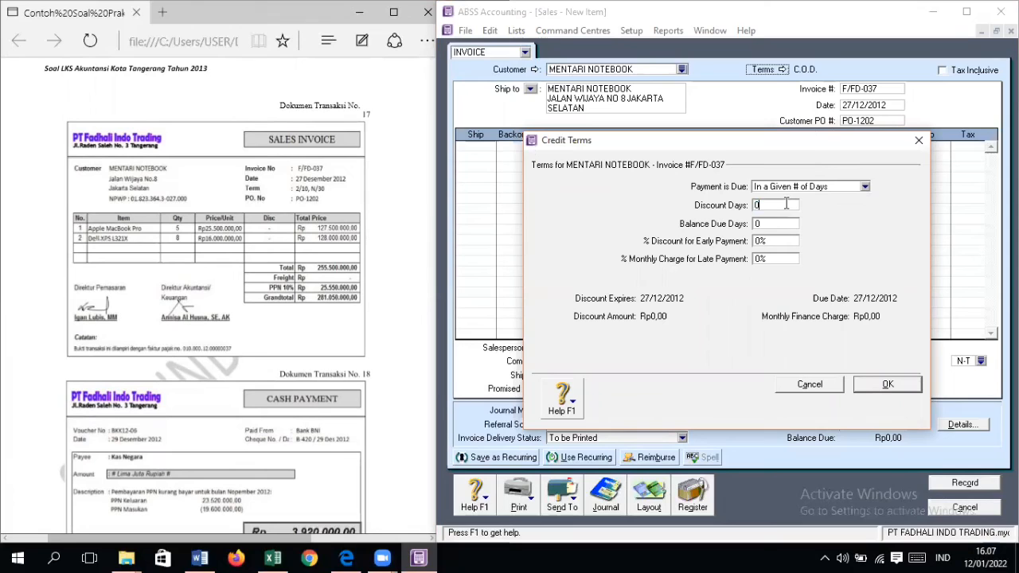
text(10)
key(Tab)
text(30)
key(Tab)
text(2)
key(Return)
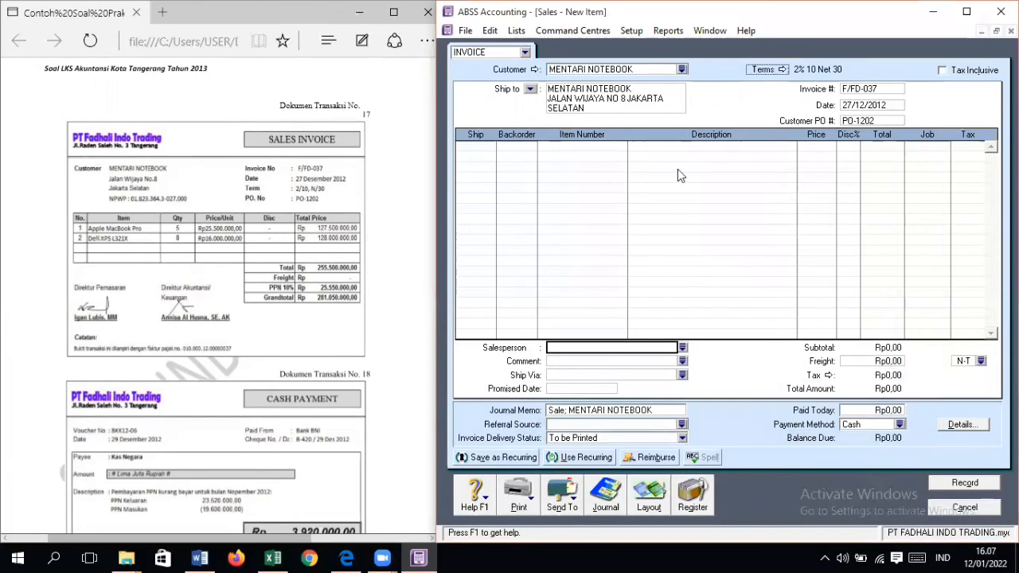
Step: Add a sales line for 5 units of item AM, APPLE MACBOOK PRO, at a price of Rp25.500.000 each
click(494, 147)
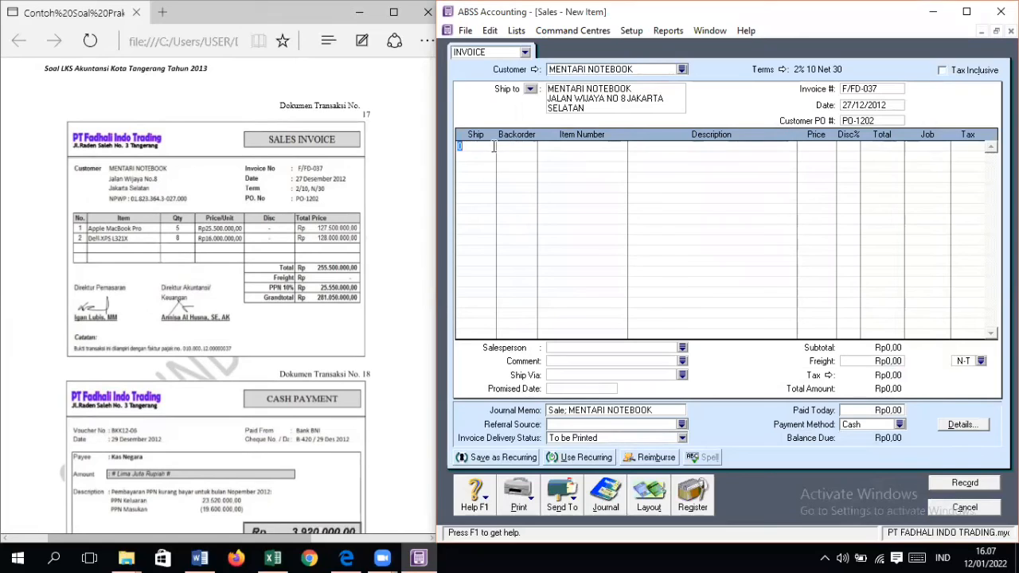
key(Tab)
key(Tab)
text(AM)
key(Tab)
Step: Assign the Apple MacBook Pro sales line to job PD with tax code VAT
key(Tab)
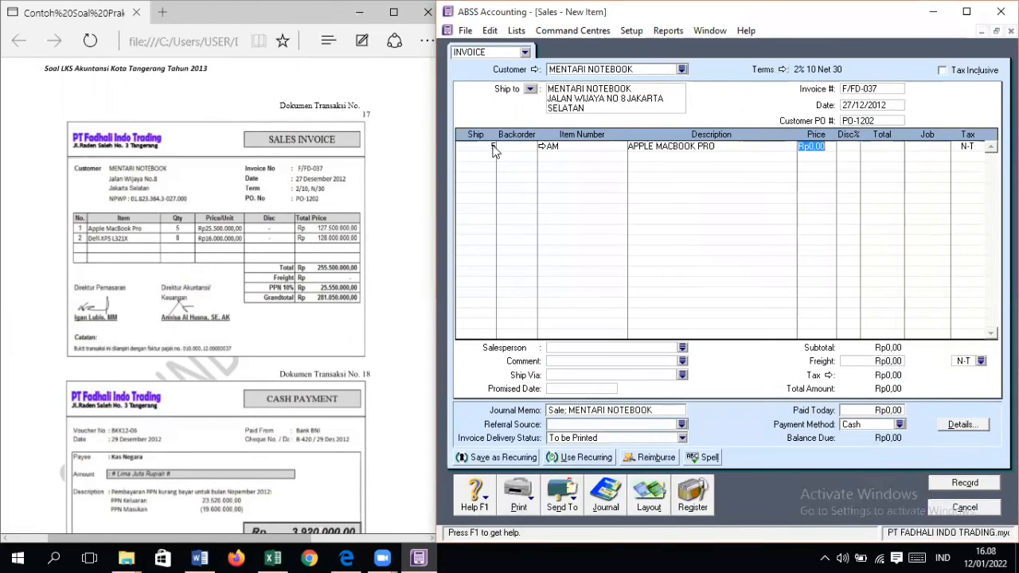
text(255)
text(000)
key(Tab)
key(Tab)
key(Tab)
key(Tab)
key(Return)
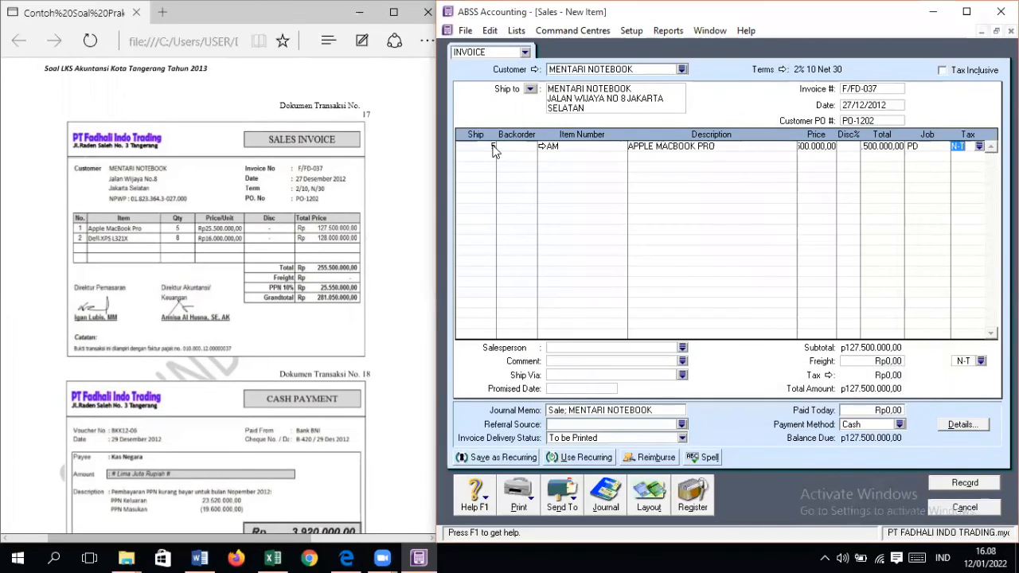
text(VAT)
key(Tab)
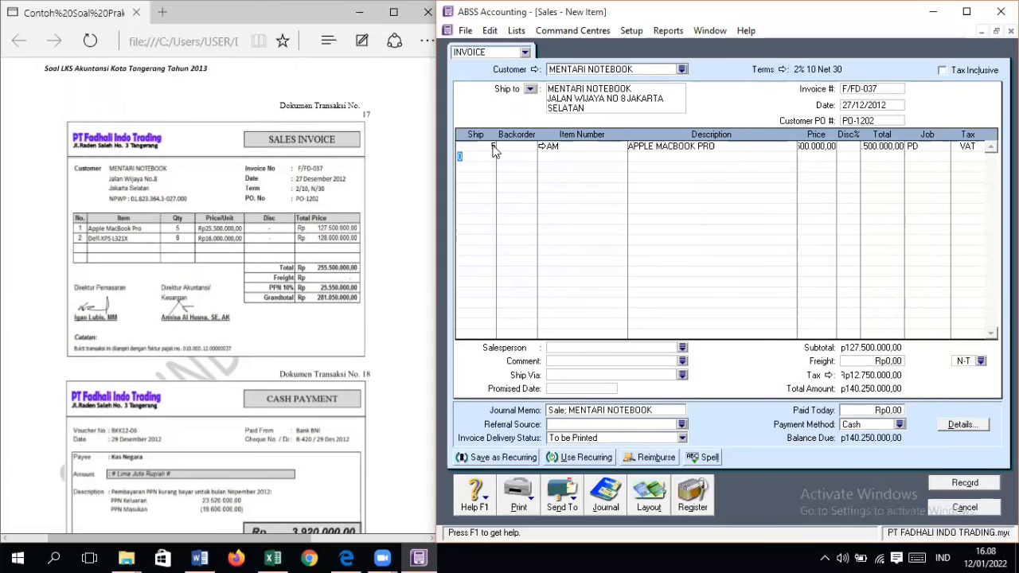
Step: Add a sales line for 8 units of item DL, DELL XPS L321X, at a price of Rp16.000.000 each
key(Tab)
key(Tab)
key(Tab)
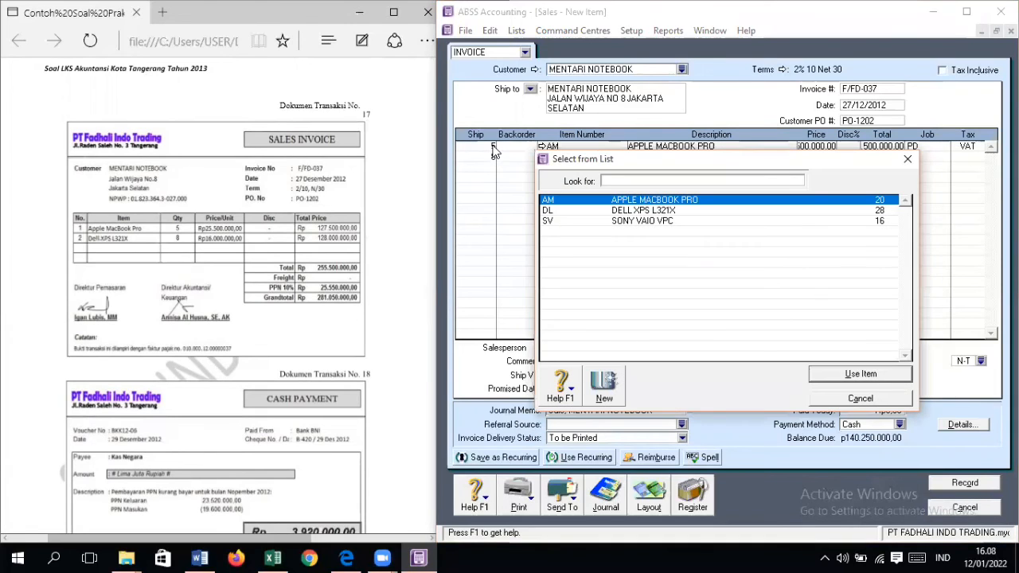
text(D)
key(Down)
key(Return)
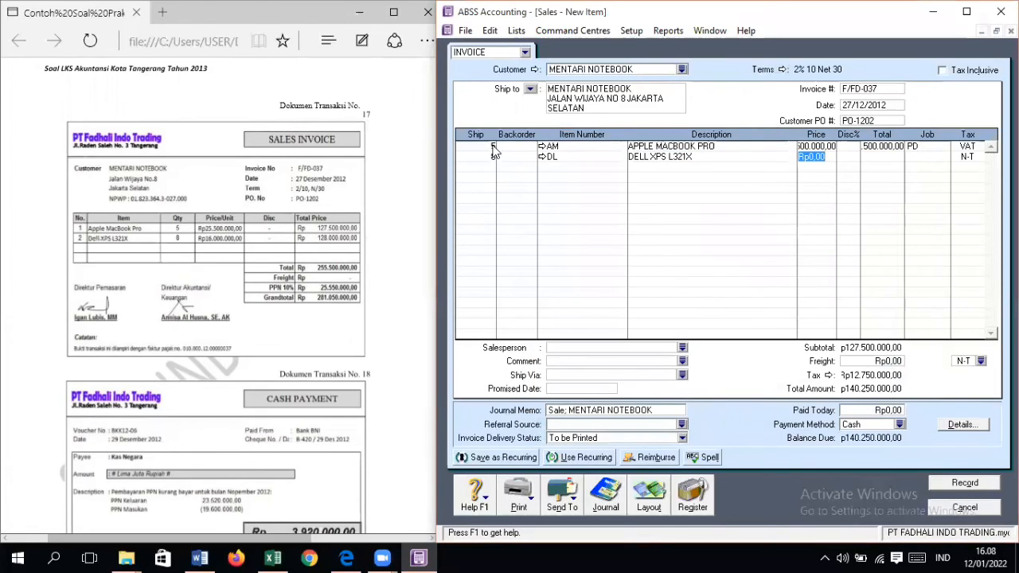
text(16)
text(000000)
Step: Assign the Dell XPS L321X sales line to job PD with tax code VAT, and record the Mentari Notebook invoice
key(Return)
key(Return)
key(Return)
key(Return)
key(Return)
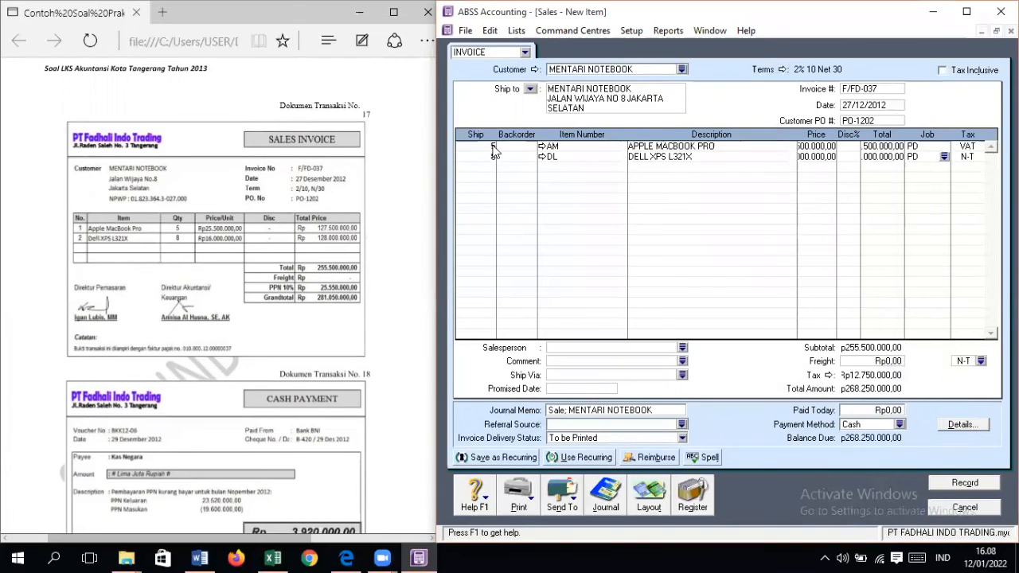
key(Return)
text(VAT)
key(Return)
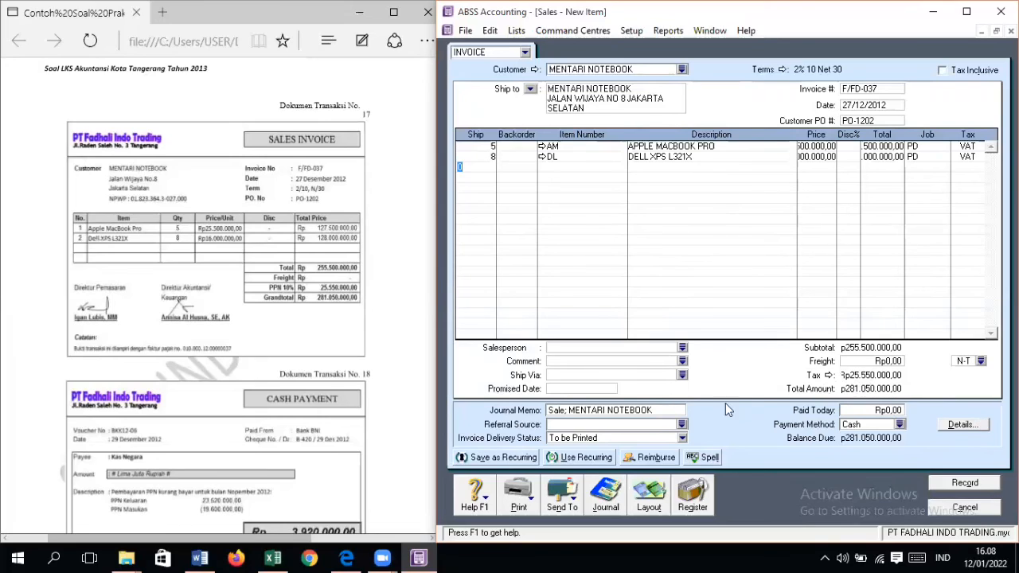
click(969, 485)
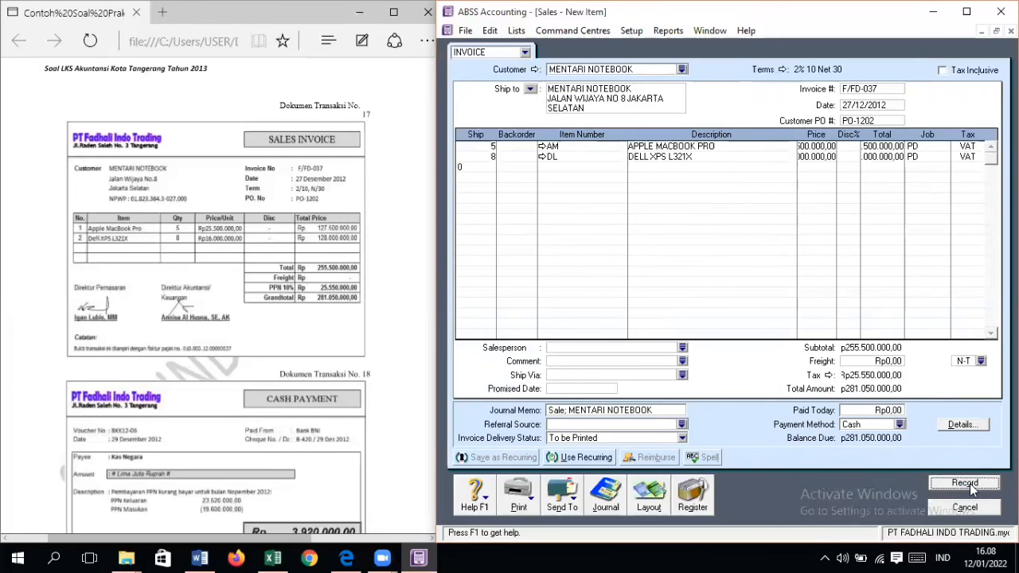
click(964, 507)
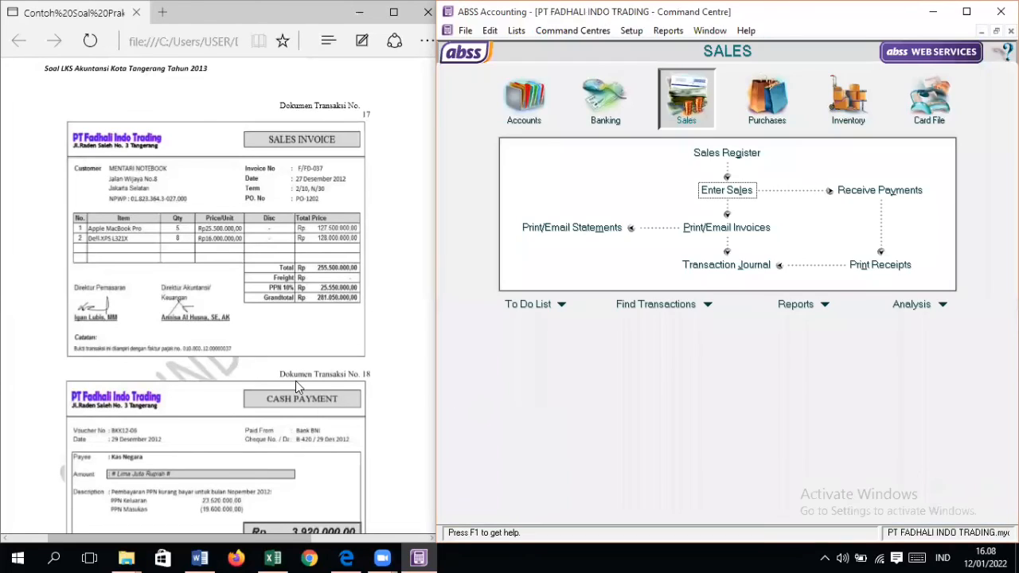
Step: Start a Spend Money transaction for document No. 18 with cheque number B-420, date 29/12/2012 and amount Rp3.920.000
scroll(311, 351, down, 3)
scroll(311, 344, down, 2)
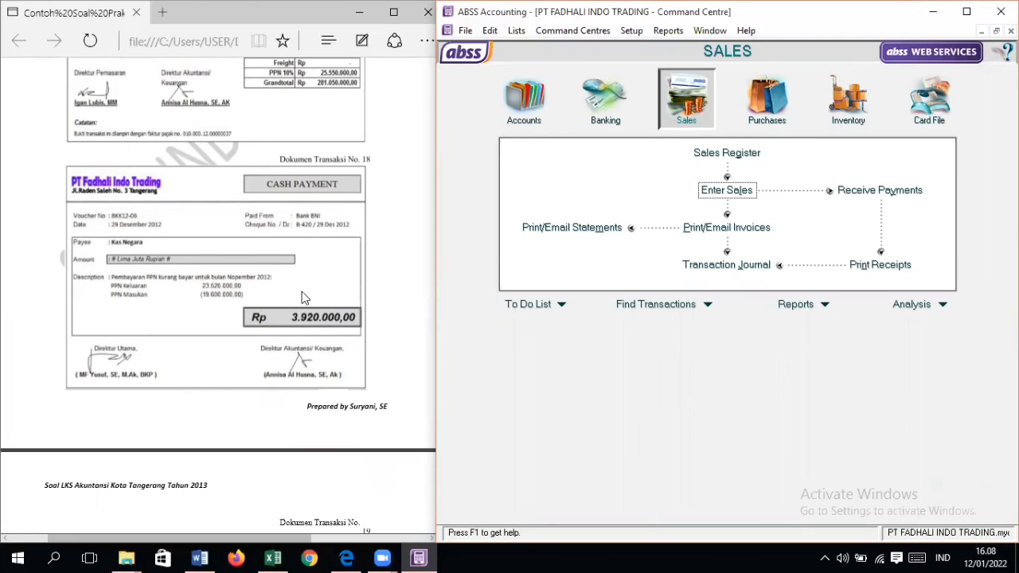
click(616, 119)
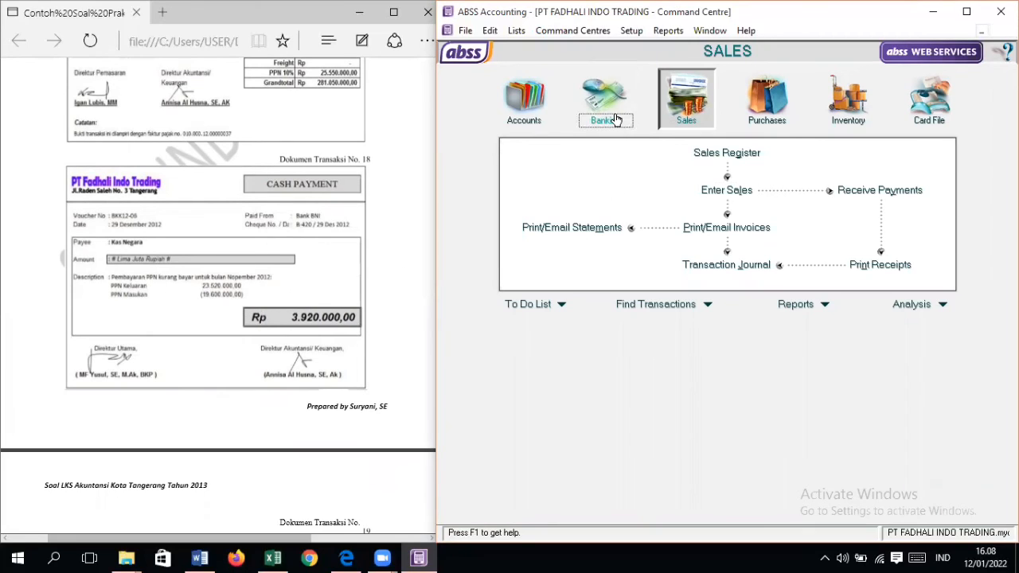
click(597, 161)
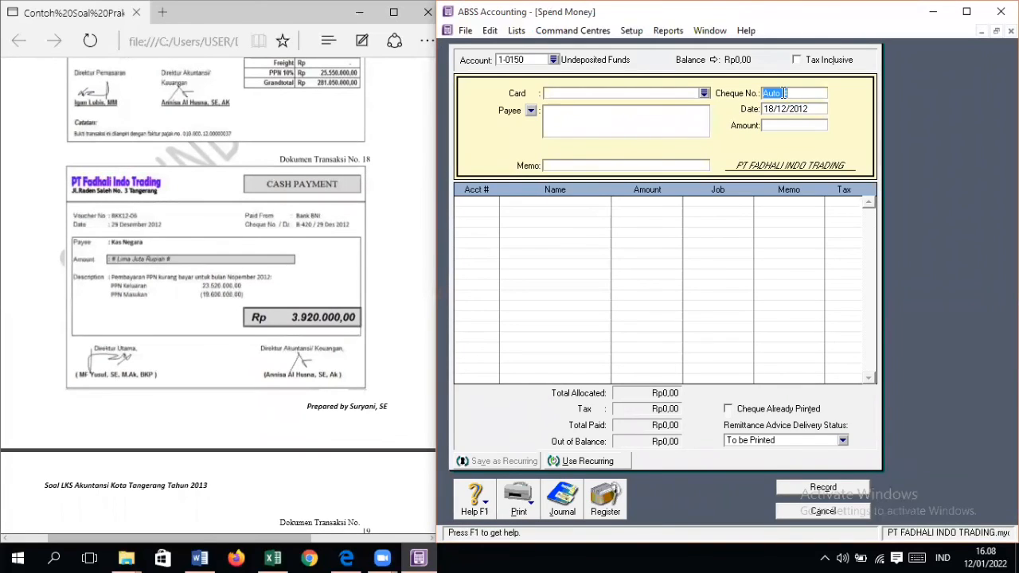
text(B-420)
key(Tab)
text(29/12/2012)
key(Tab)
text(3.920.)
text(0000)
key(Tab)
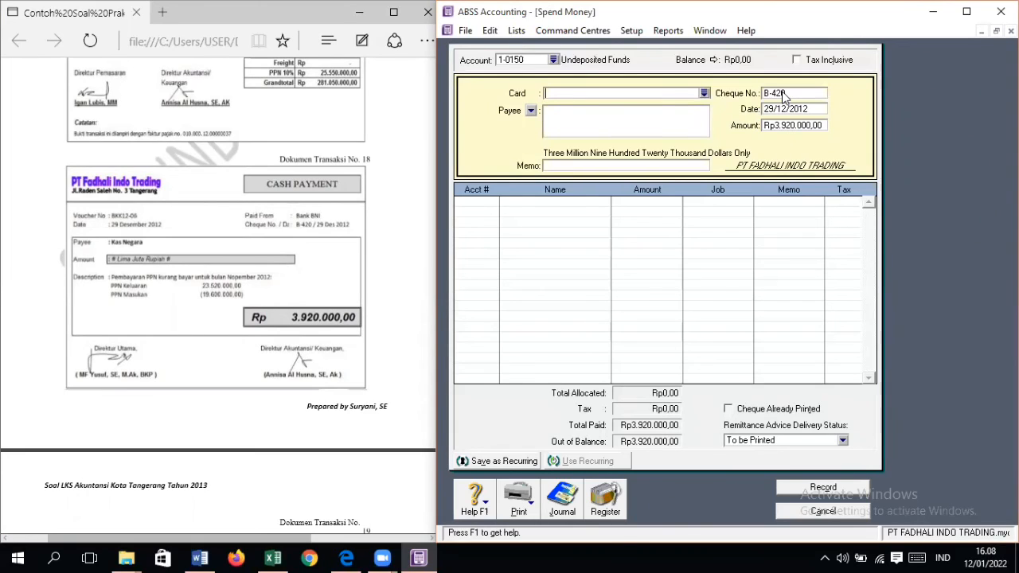
Step: Enter the payment memo PEMBAYARAN PPN KURANG BAYAR BULAN NOV, leaving the card and payee blank
key(Tab)
key(Tab)
text(EMBAYARAN PPN KURANG)
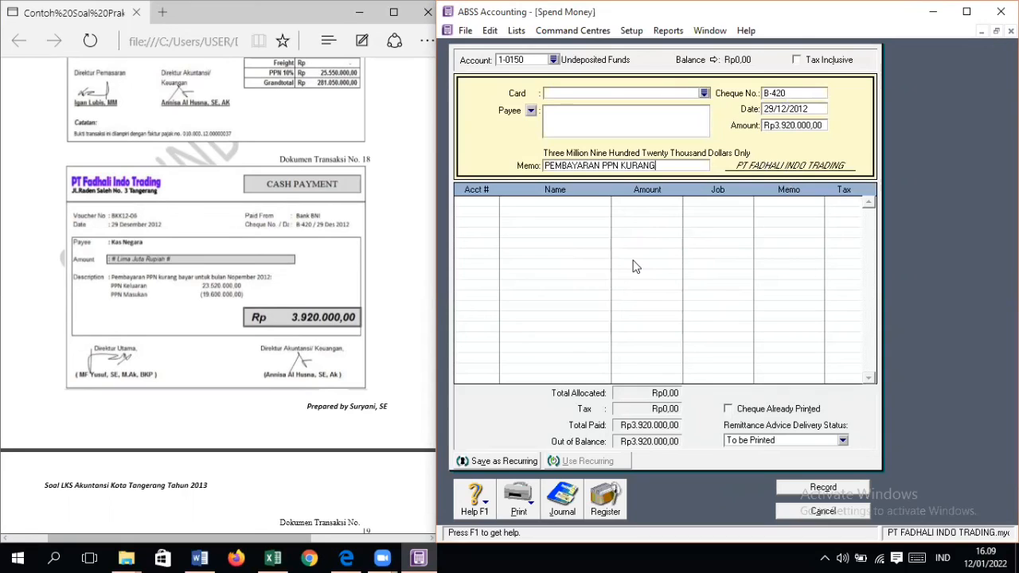
text( BAYAR BULAN NOV)
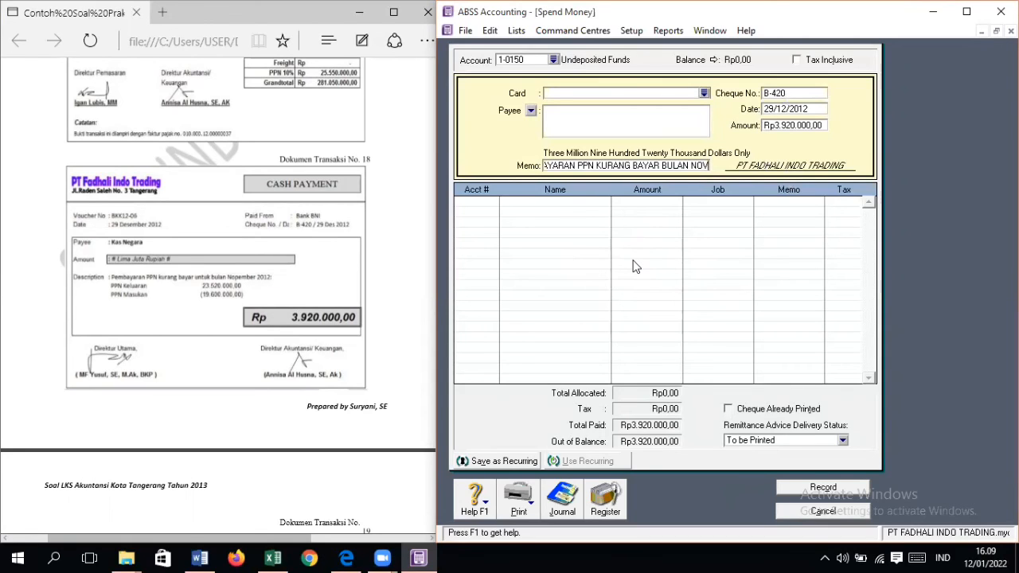
key(Tab)
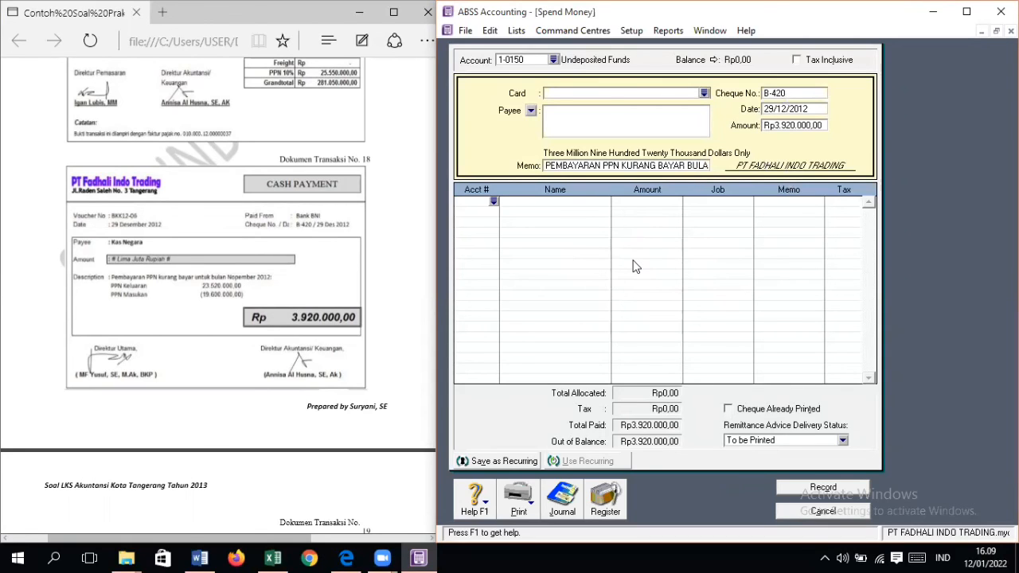
Step: Allocate Rp23.520.000 of the payment to account 2-1130, VAT Out
text(6-)
scroll(637, 271, up, 15)
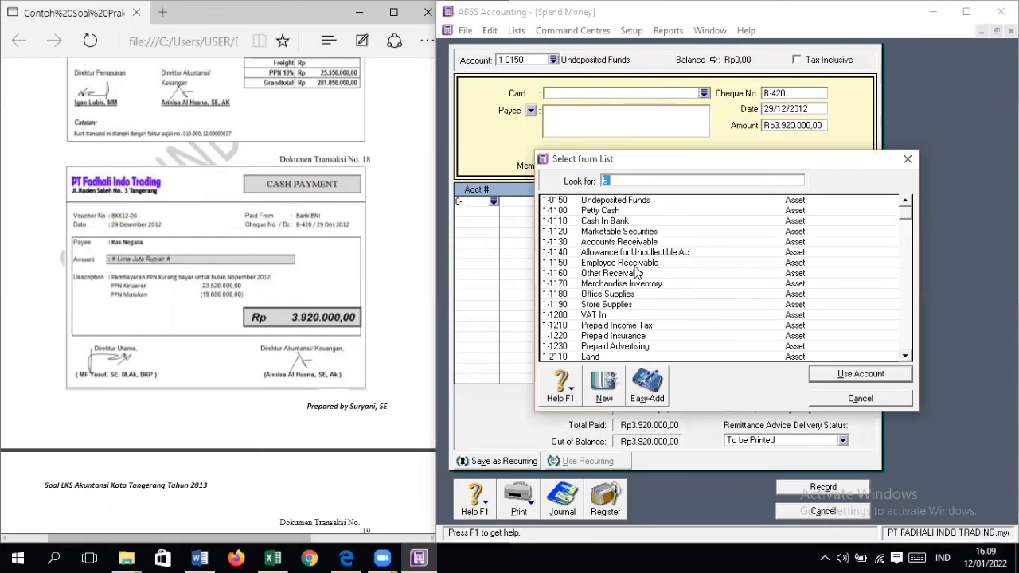
scroll(637, 273, down, 7)
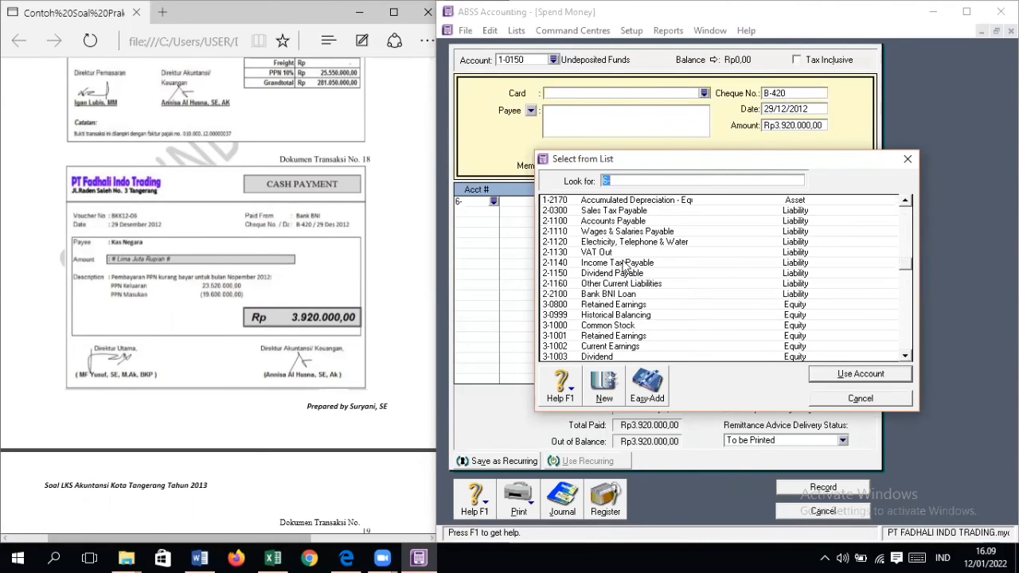
double_click(625, 252)
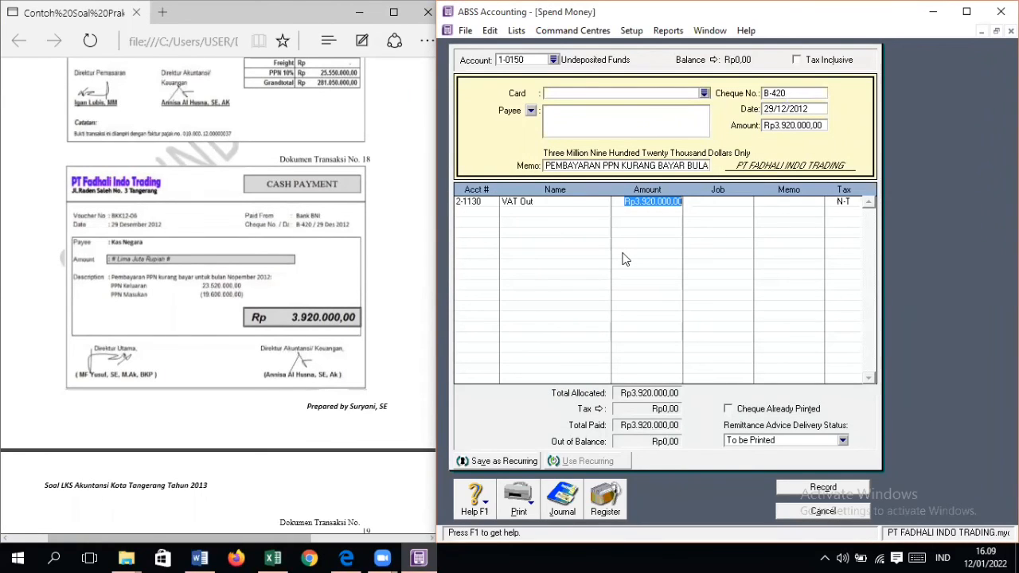
text(2)
text(3.520.000)
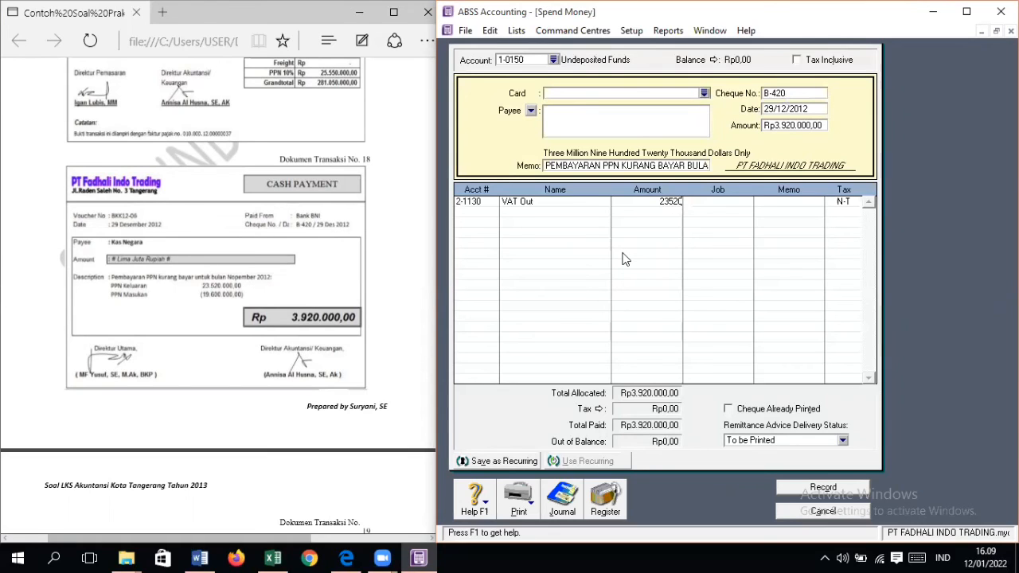
key(Return)
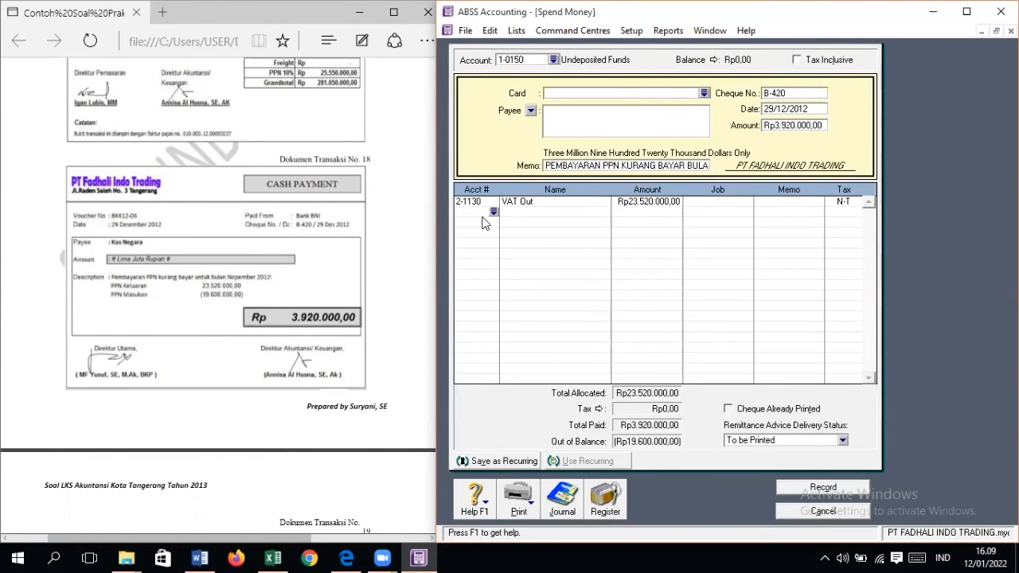
Step: Add an allocation line of negative Rp19.600.000 to account 1-1200, VAT In
text(6)
scroll(607, 314, up, 1)
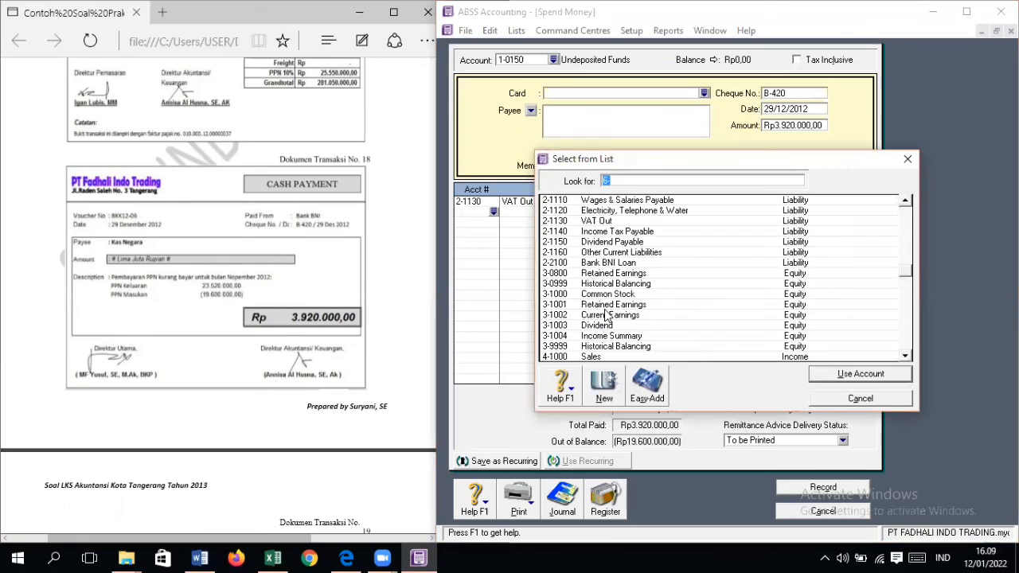
scroll(609, 316, down, 6)
scroll(613, 323, down, 3)
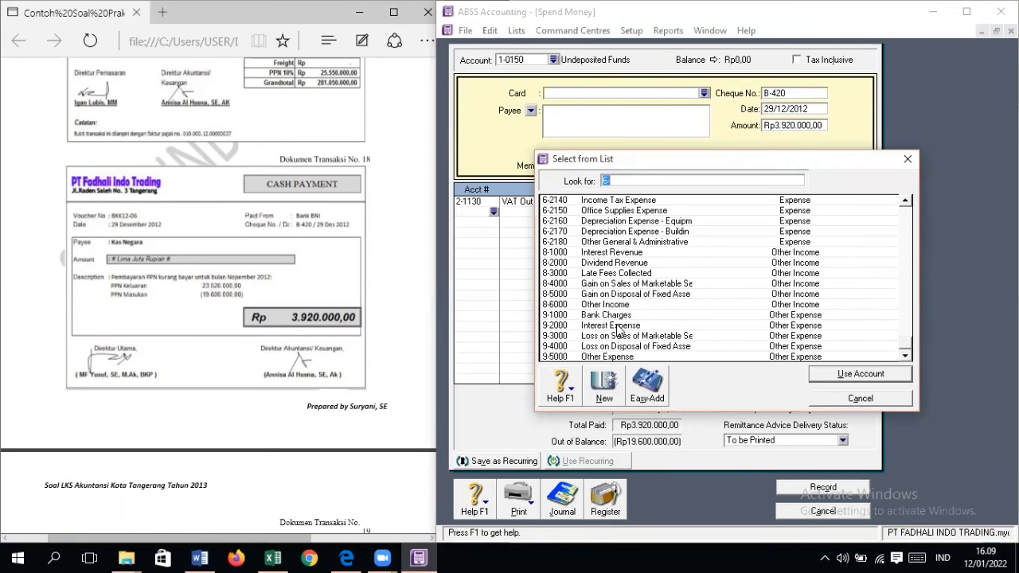
scroll(617, 327, up, 6)
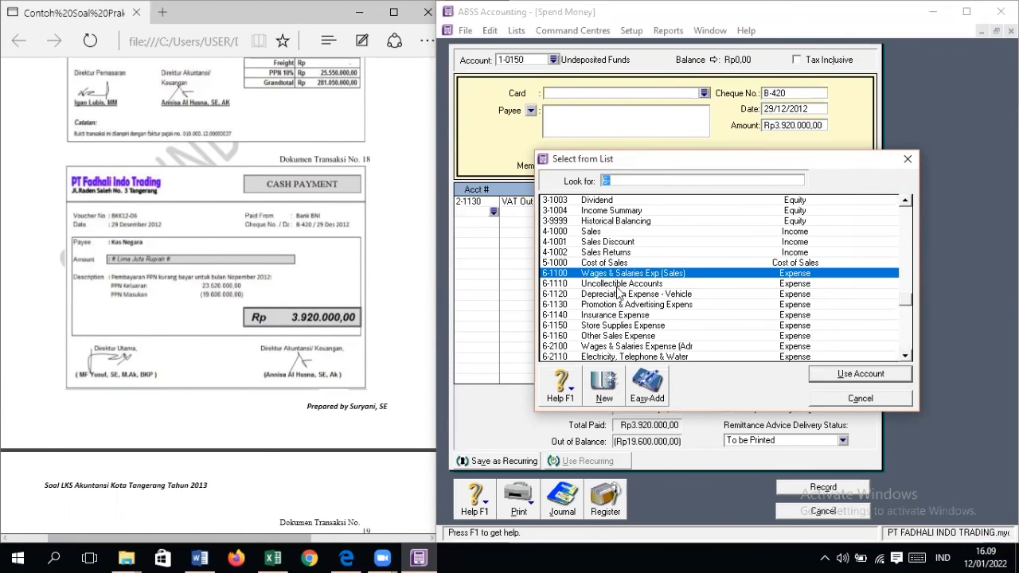
scroll(623, 312, up, 5)
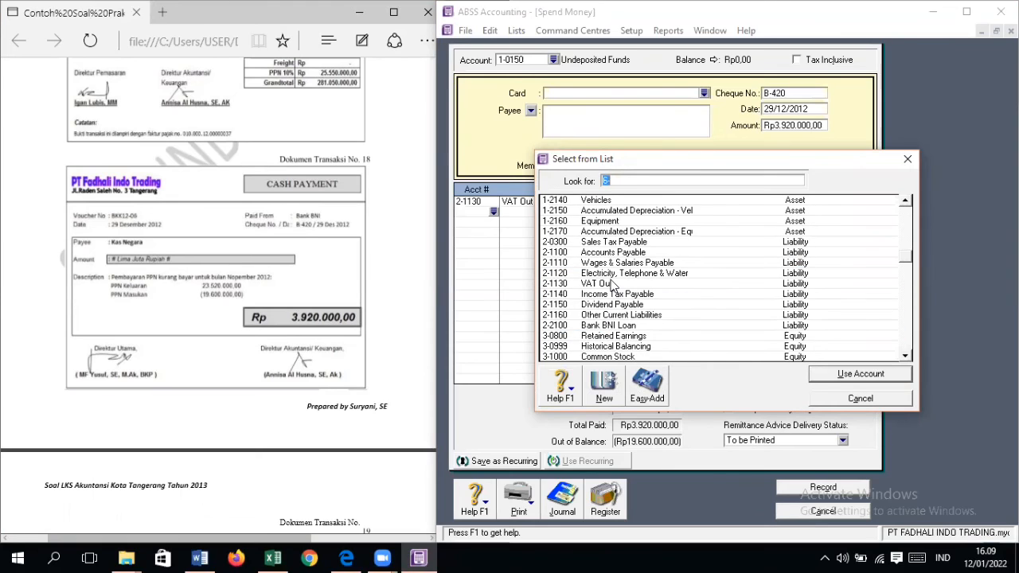
scroll(623, 311, up, 5)
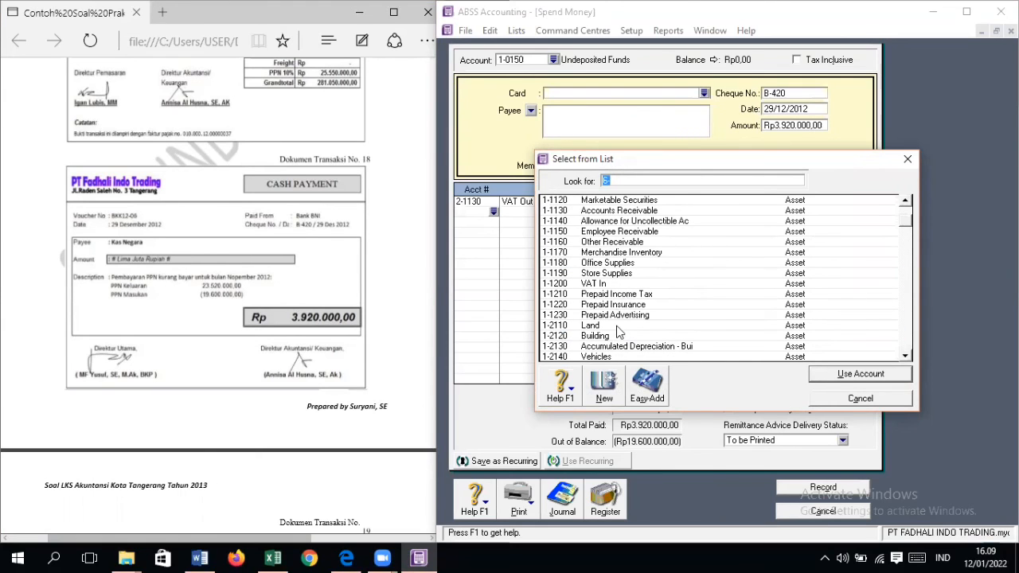
double_click(605, 284)
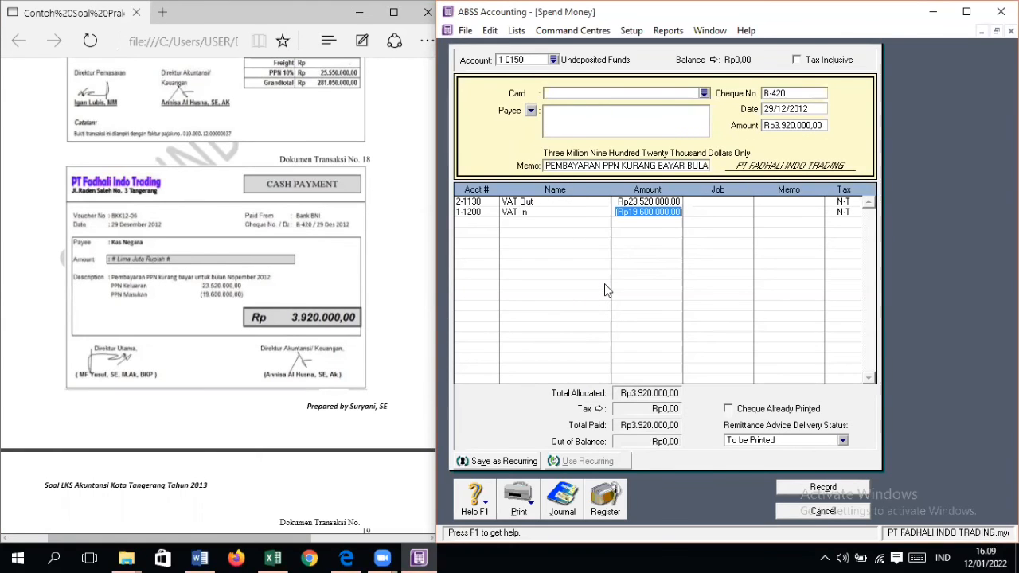
key(Return)
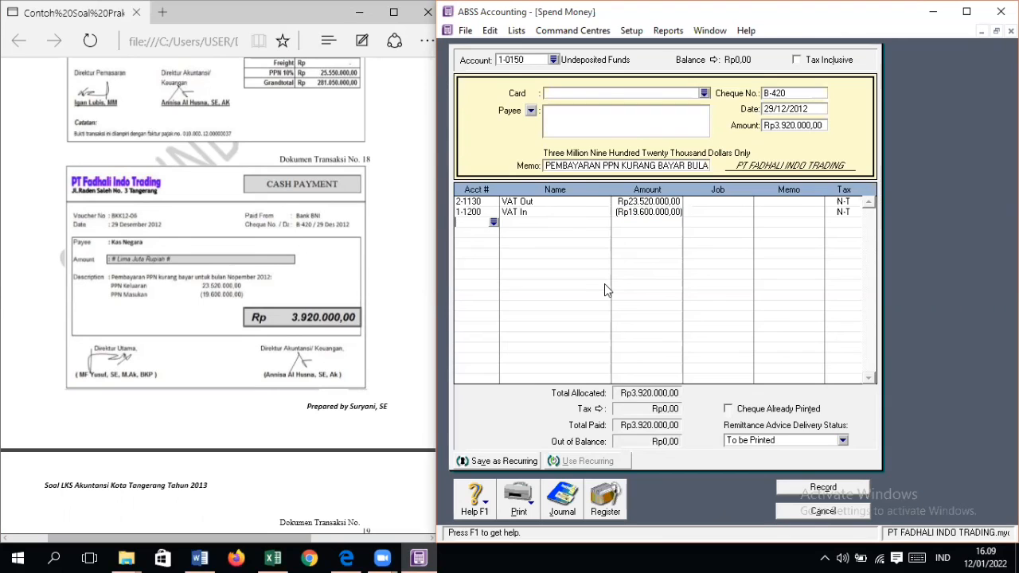
click(493, 222)
scroll(637, 306, up, 6)
scroll(637, 306, up, 6)
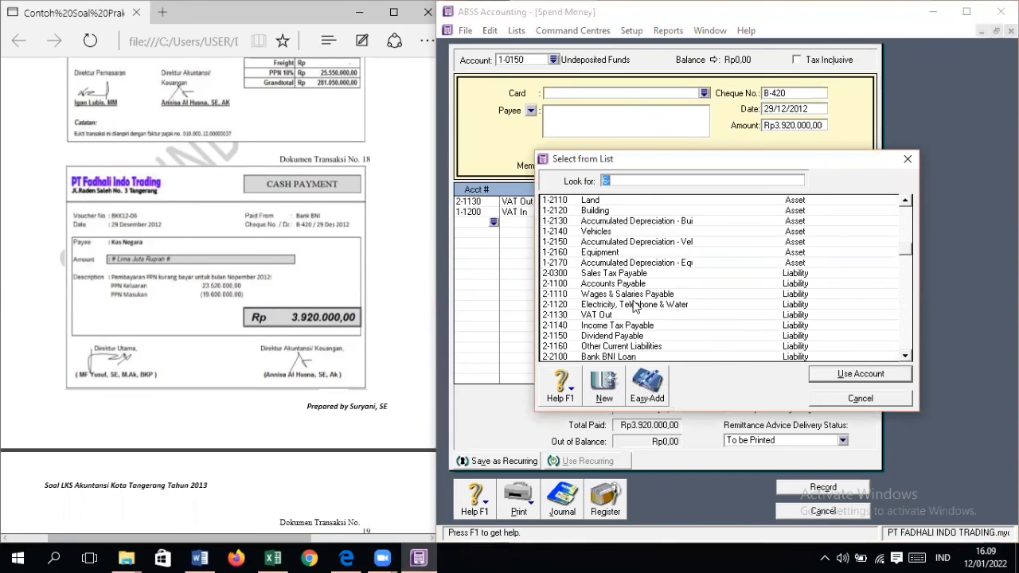
scroll(637, 306, down, 1)
scroll(637, 306, down, 5)
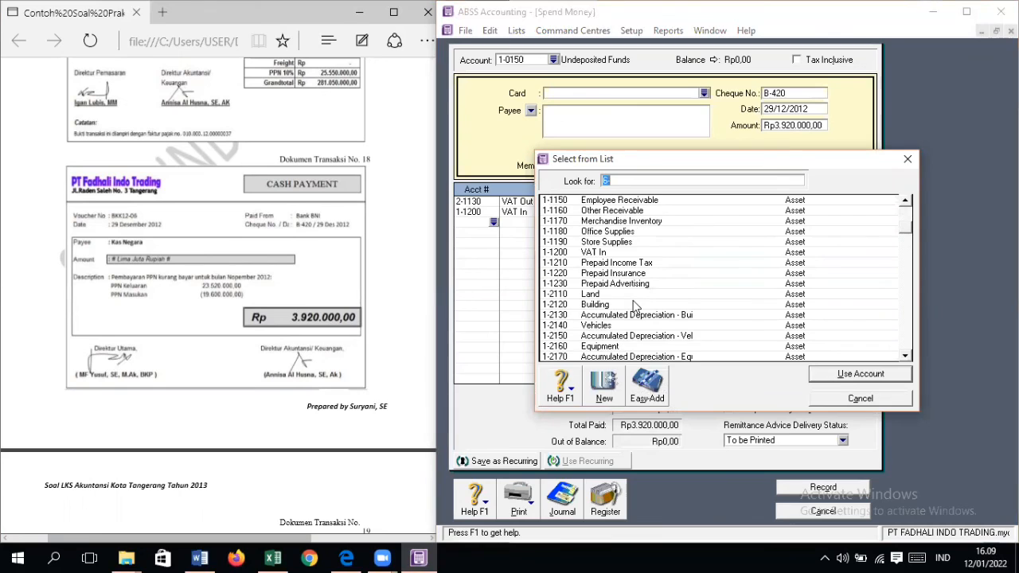
scroll(637, 306, down, 1)
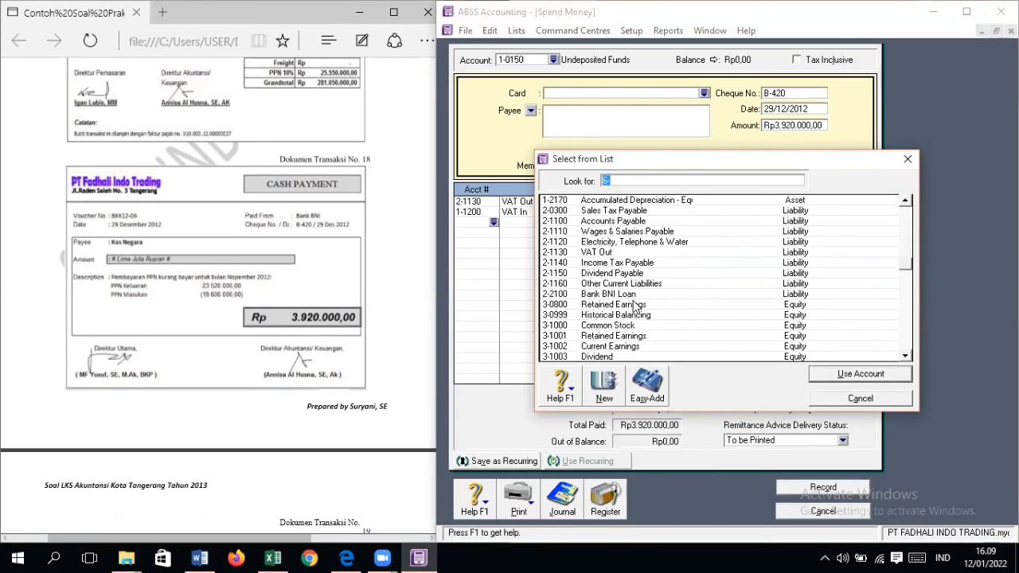
scroll(637, 306, down, 5)
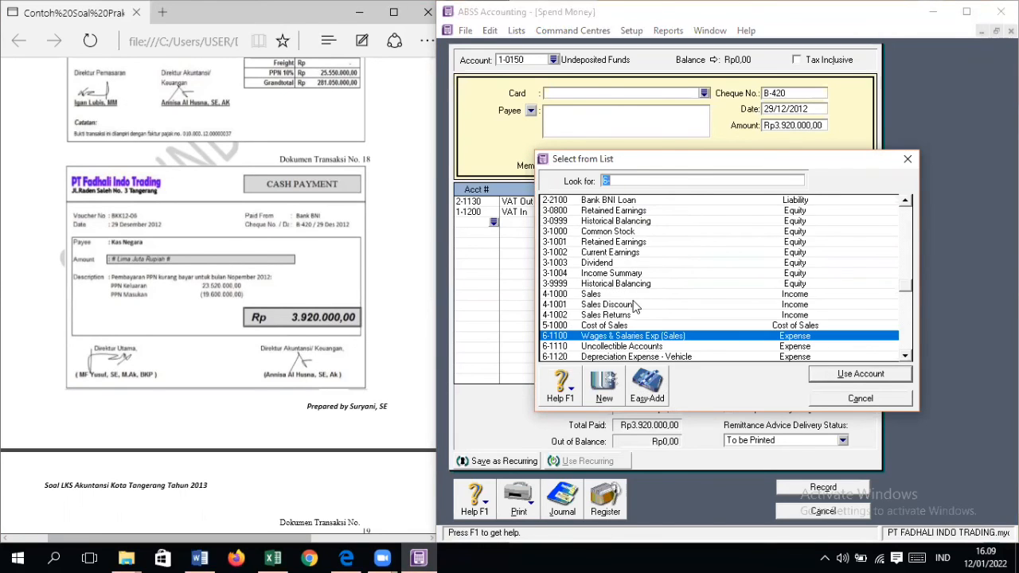
scroll(635, 306, down, 5)
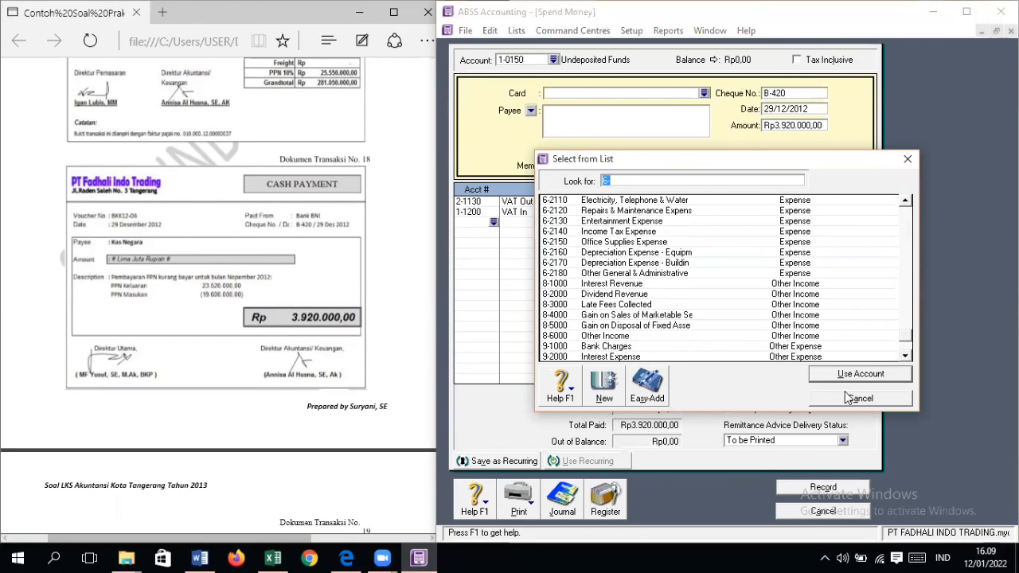
scroll(697, 351, down, 1)
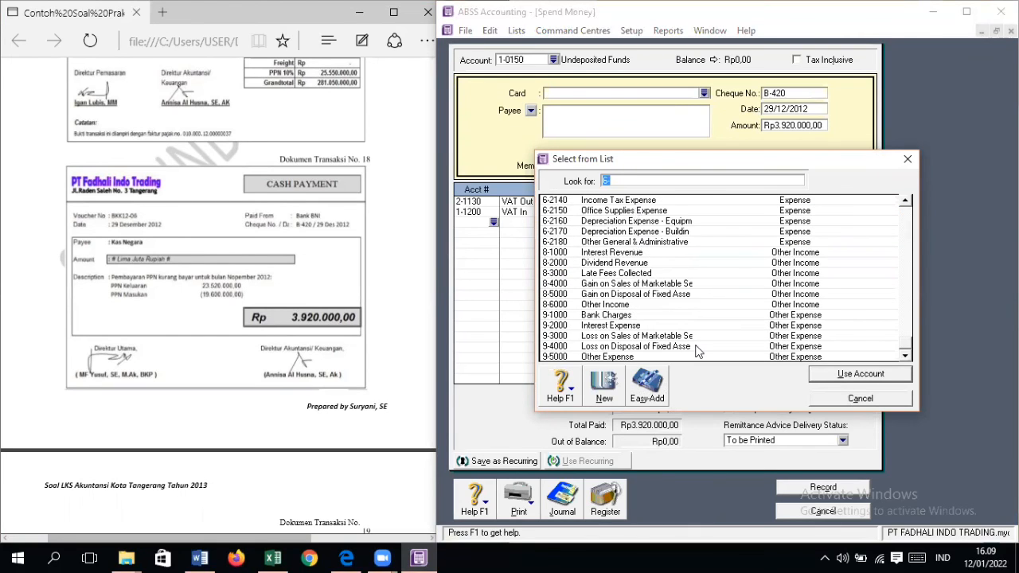
click(846, 398)
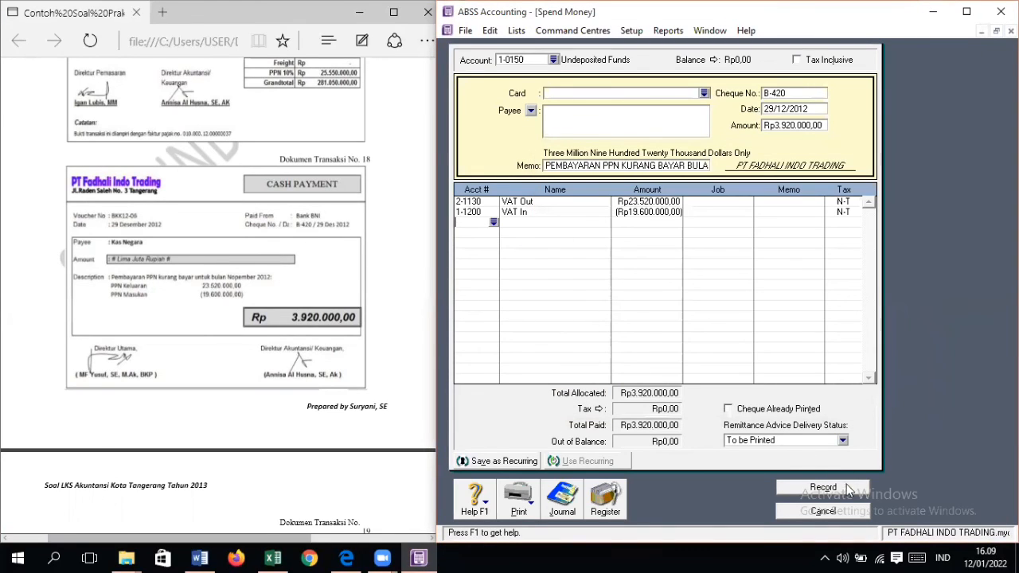
Step: Set the paying account to 1-1110 Cash In Bank, record the payment without job numbers and close the Spend Money window
click(554, 60)
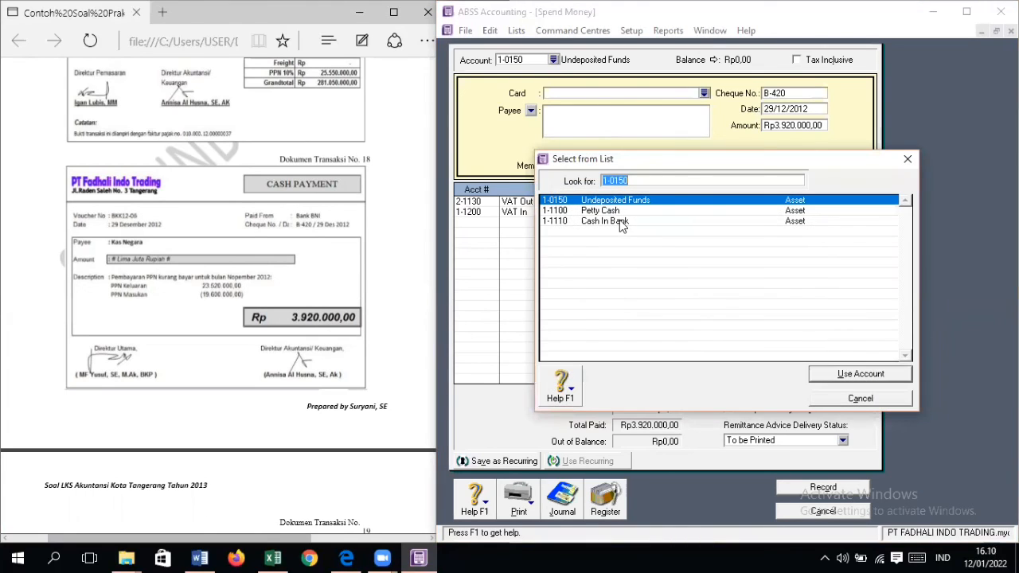
double_click(620, 219)
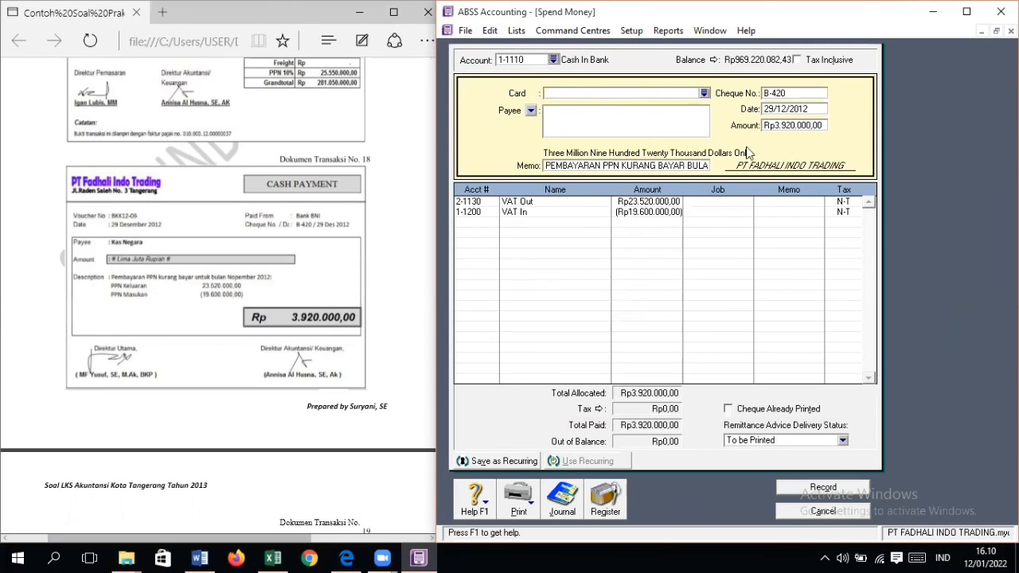
click(844, 488)
click(824, 351)
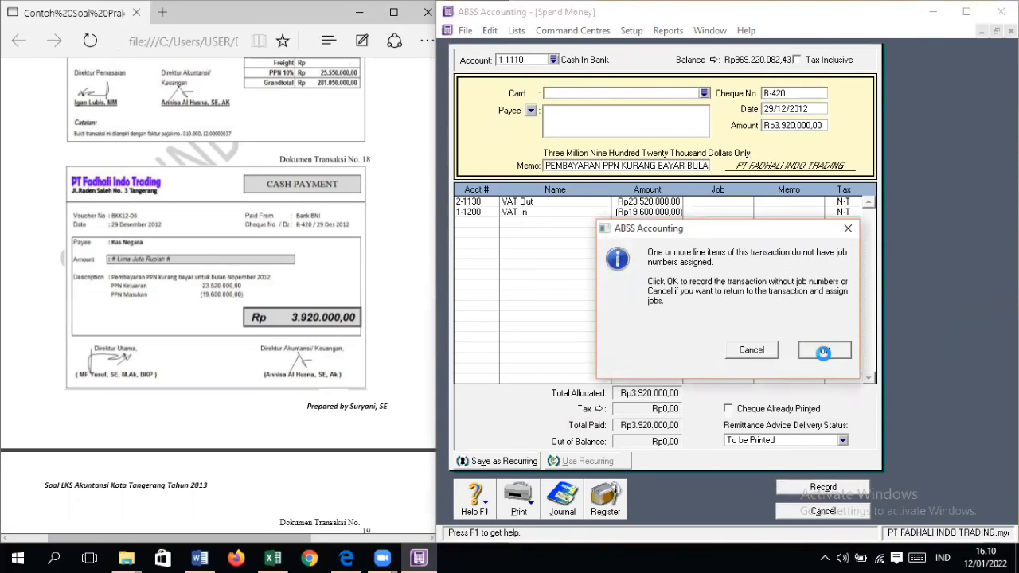
scroll(321, 314, down, 5)
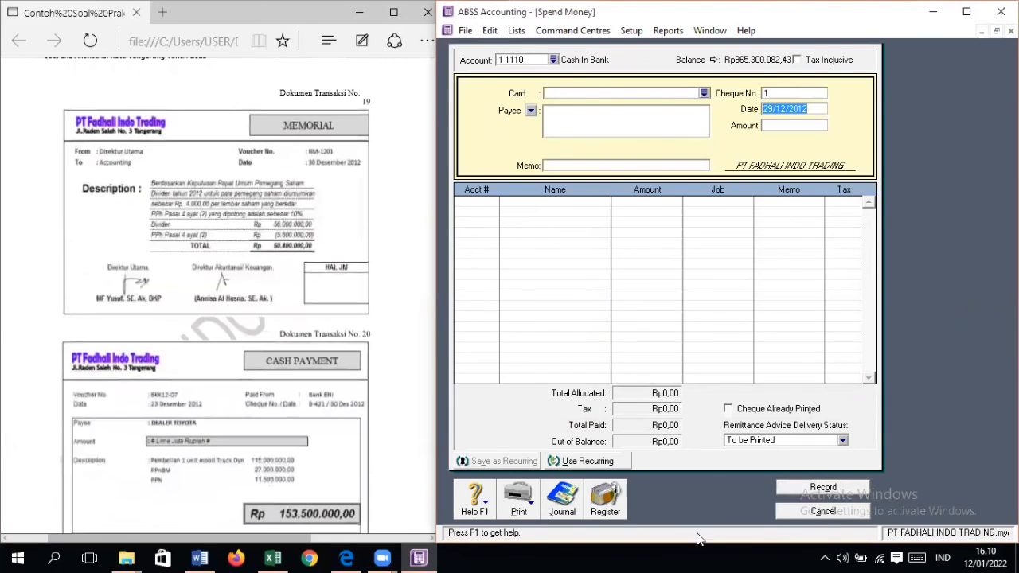
click(818, 512)
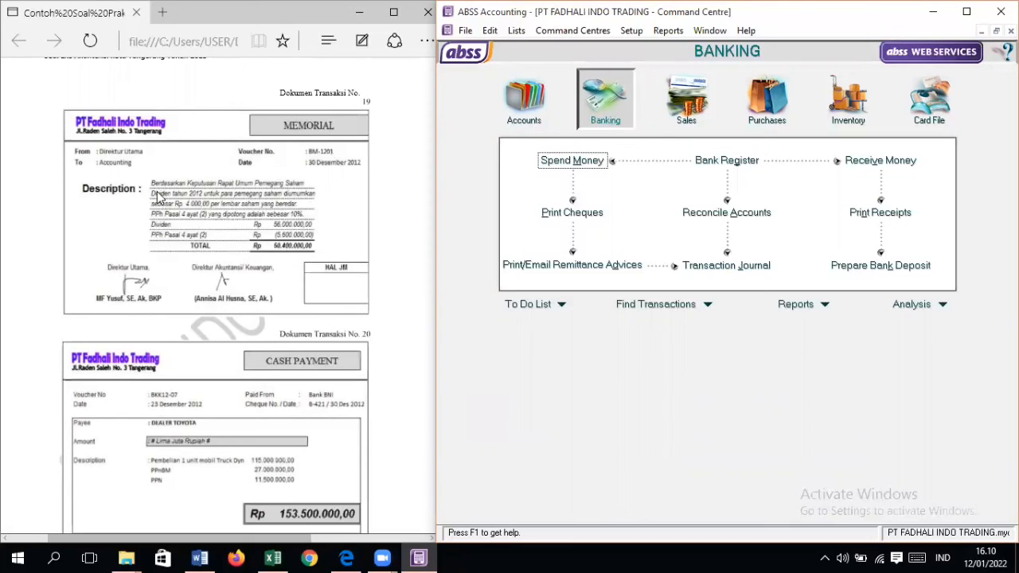
Step: Start a general journal entry numbered GJ-002, dated 30/12/2012, with the memo PENGUMUMAN DIVIDEN
click(525, 103)
click(741, 216)
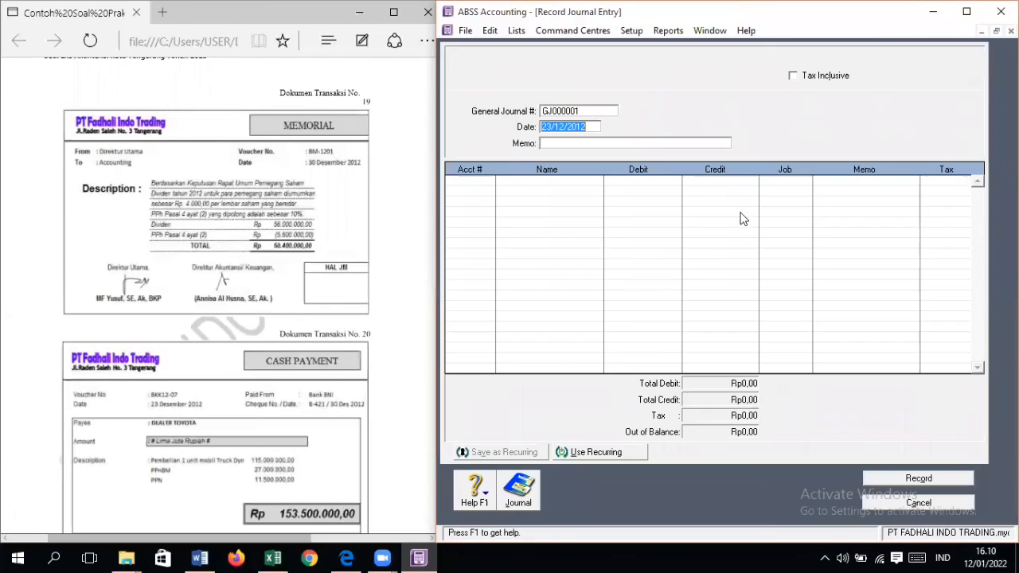
click(582, 111)
text(GJ)
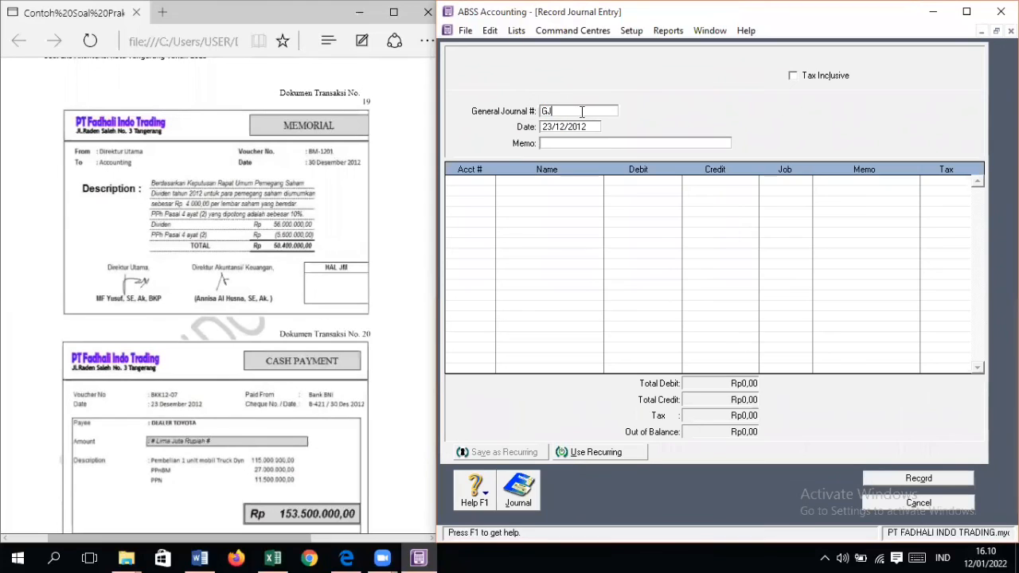
key(Tab)
text(30/12/2012)
key(Tab)
text(PENGUMUMAN DIVIDEN)
key(Tab)
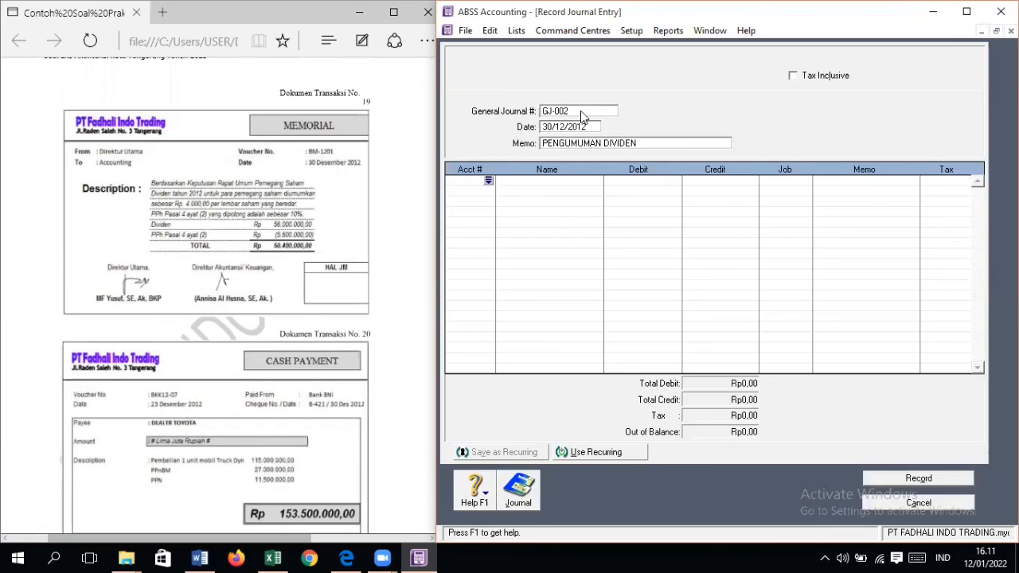
Step: Add account 3-1003 Dividend as the first journal line with a debit of Rp56.000.000
key(Tab)
scroll(690, 297, down, 6)
scroll(689, 297, down, 5)
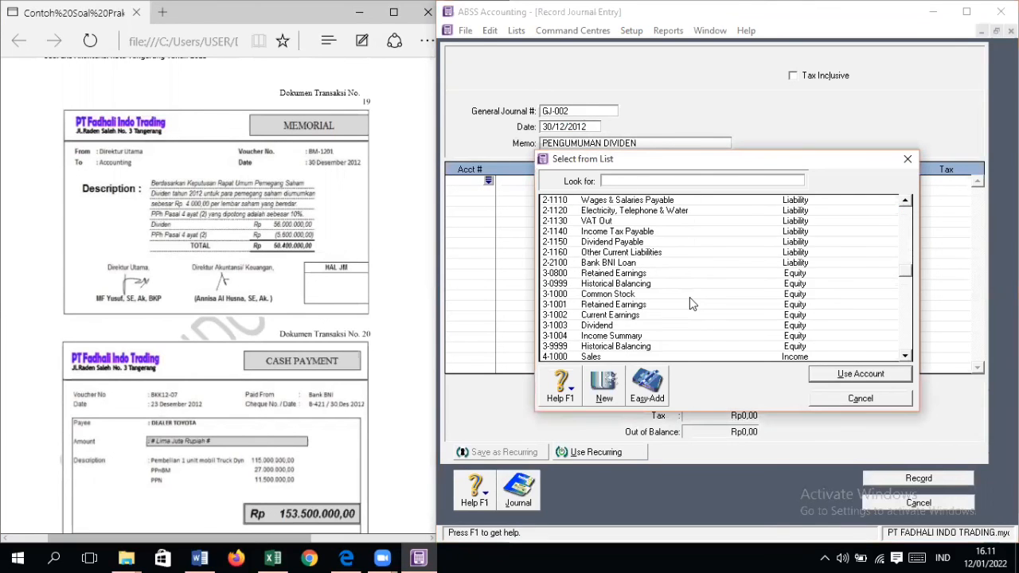
double_click(598, 264)
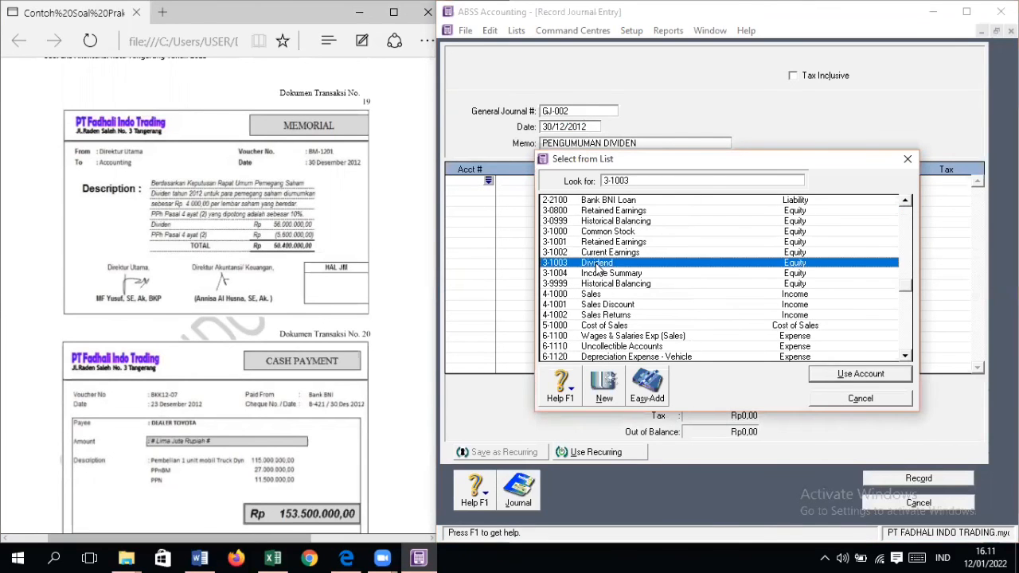
text(5600000)
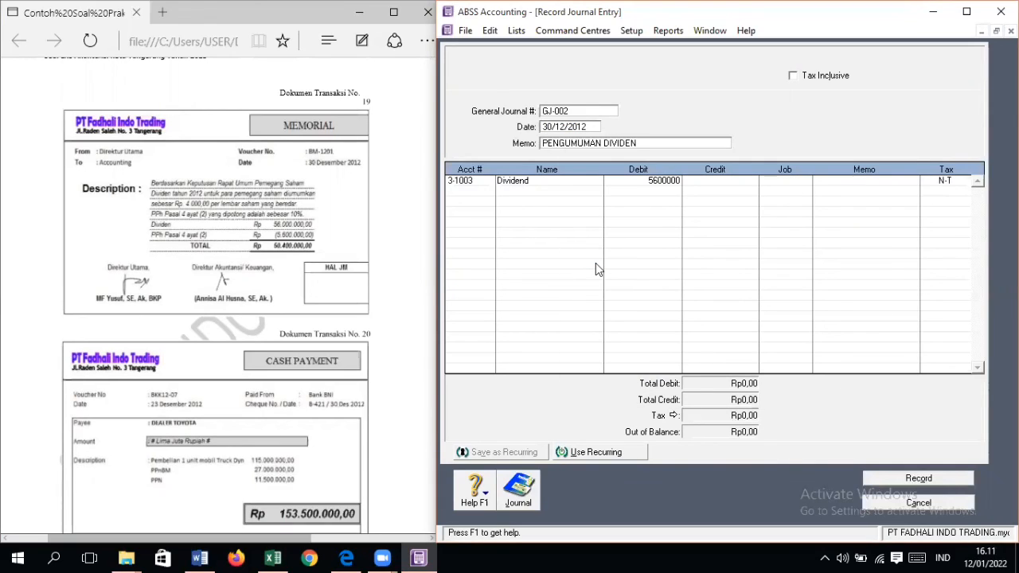
key(Tab)
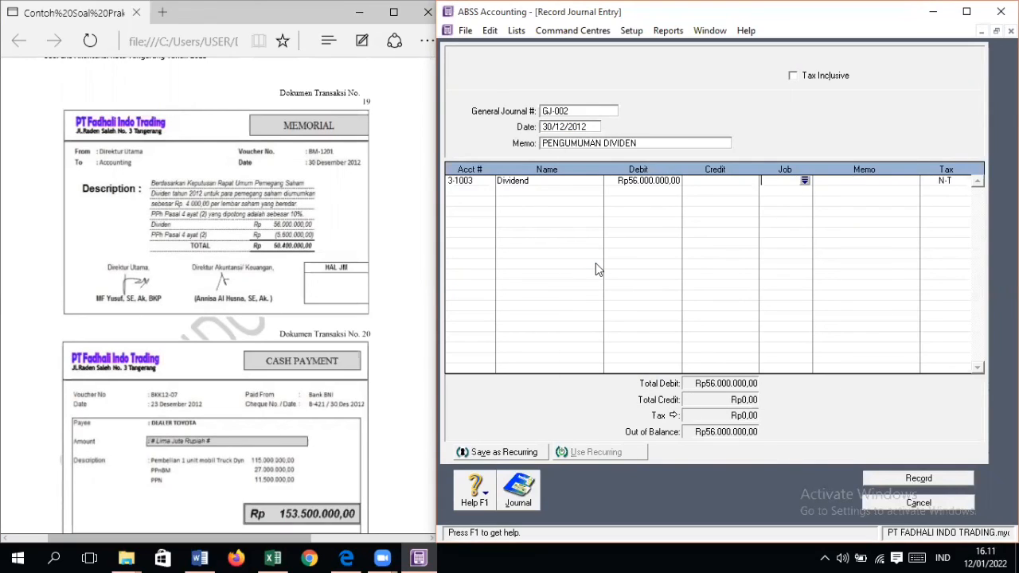
Step: Add account 2-1140 Income Tax Payable as the second journal line with a credit of Rp5.600.000
click(482, 192)
click(487, 192)
scroll(644, 302, down, 2)
scroll(644, 302, down, 3)
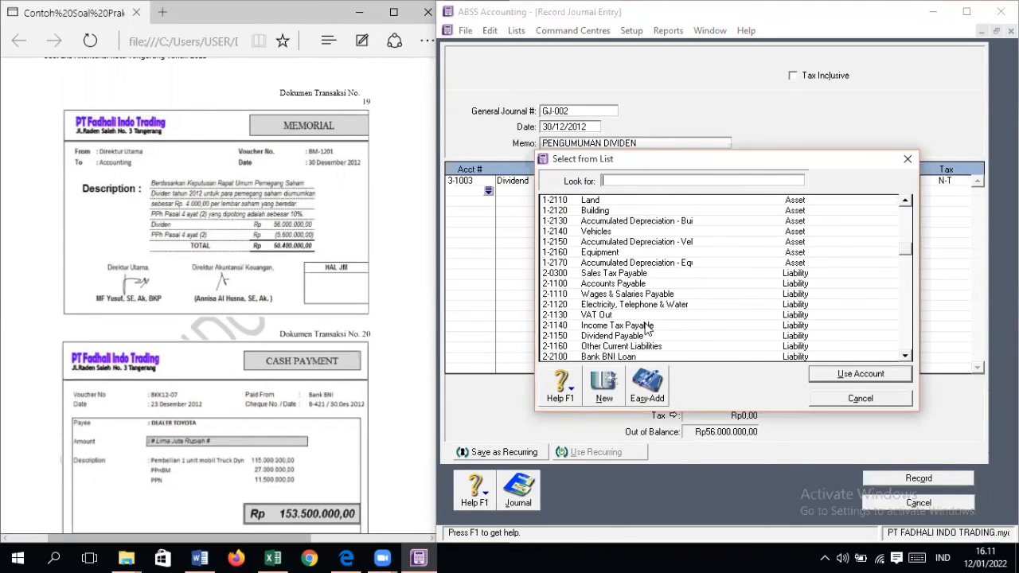
double_click(644, 325)
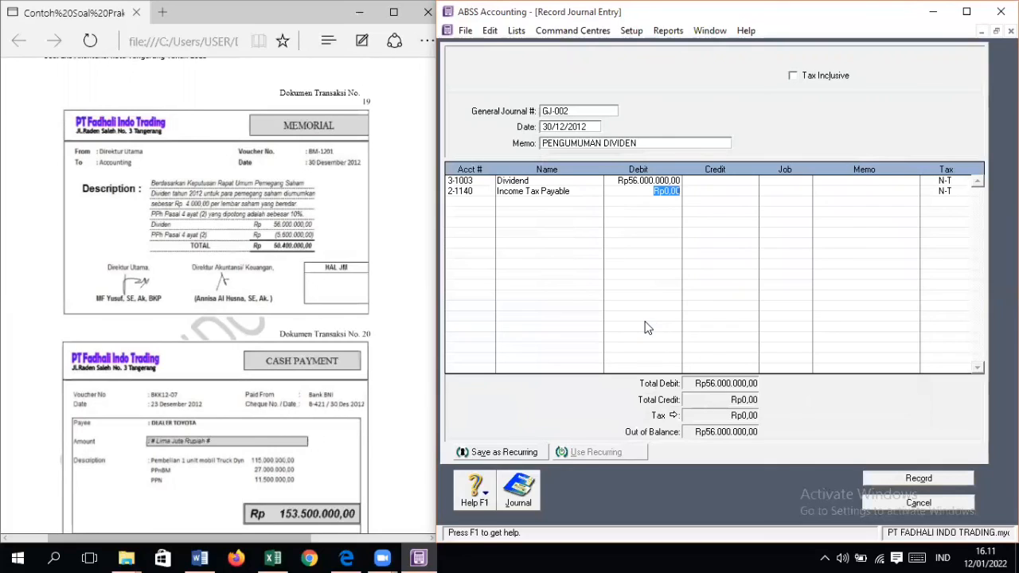
text(5600000)
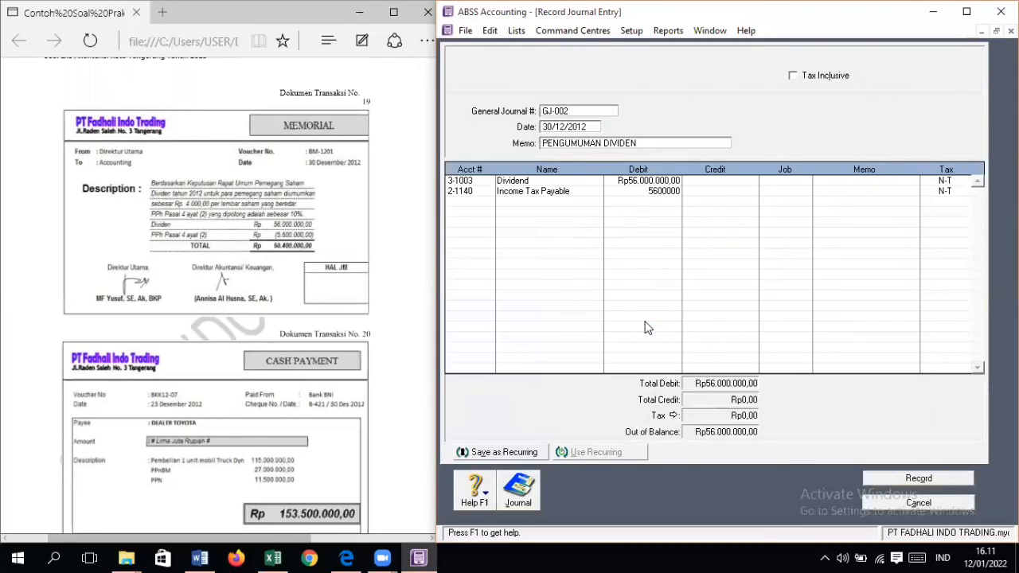
key(BackSpace)
key(BackSpace)
key(BackSpace)
key(BackSpace)
click(706, 192)
text(5600000)
key(Tab)
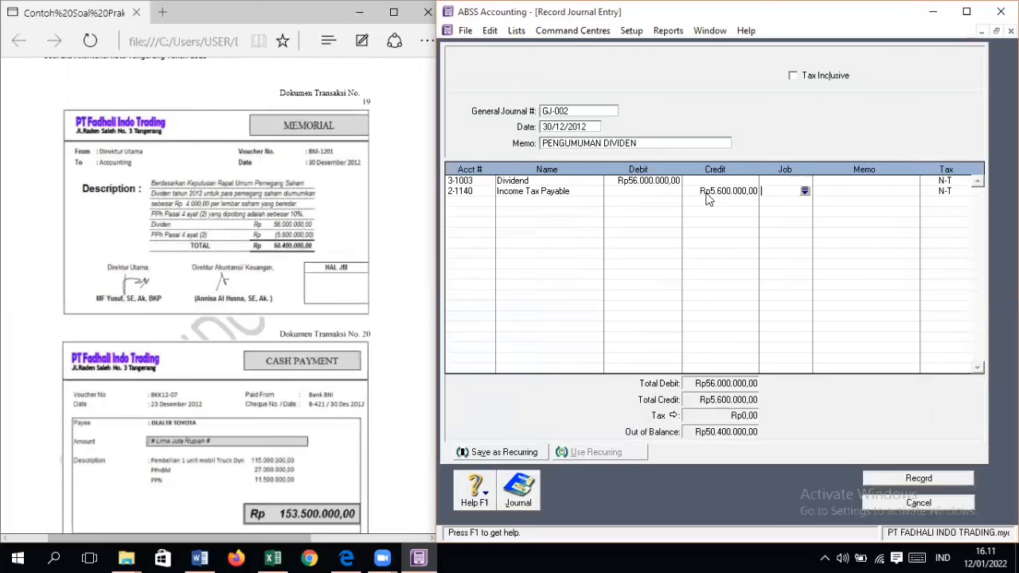
Step: Add account 2-1150 Dividend Payable as the third journal line with a credit of Rp50.400.000
click(485, 202)
click(486, 202)
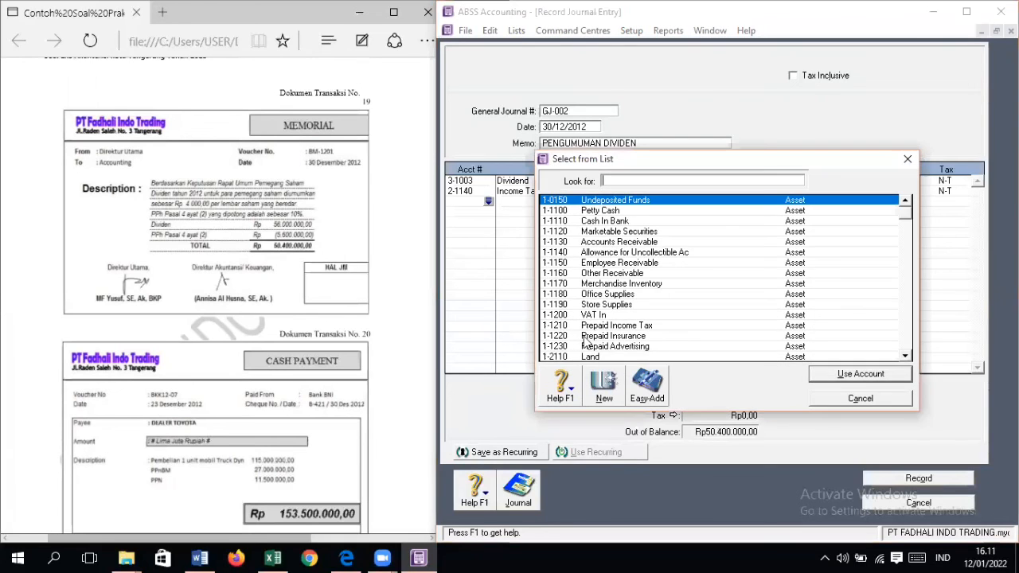
scroll(607, 332, down, 5)
scroll(611, 332, down, 13)
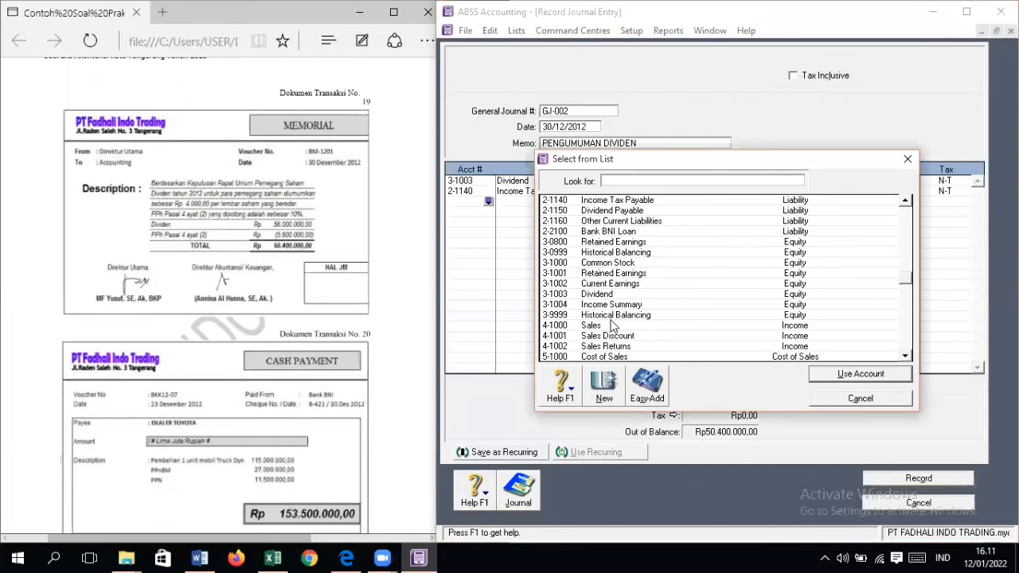
scroll(612, 318, up, 7)
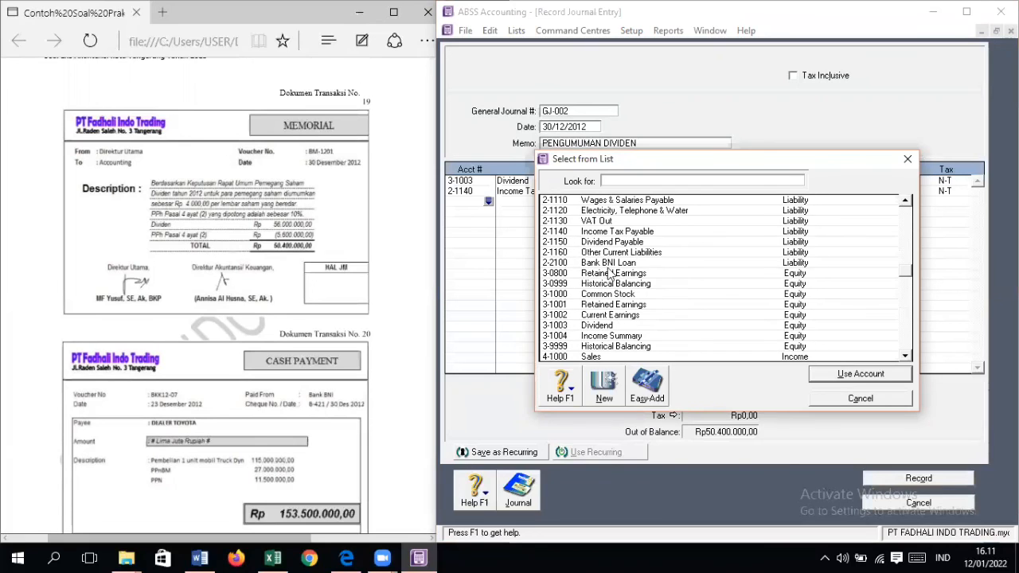
double_click(611, 241)
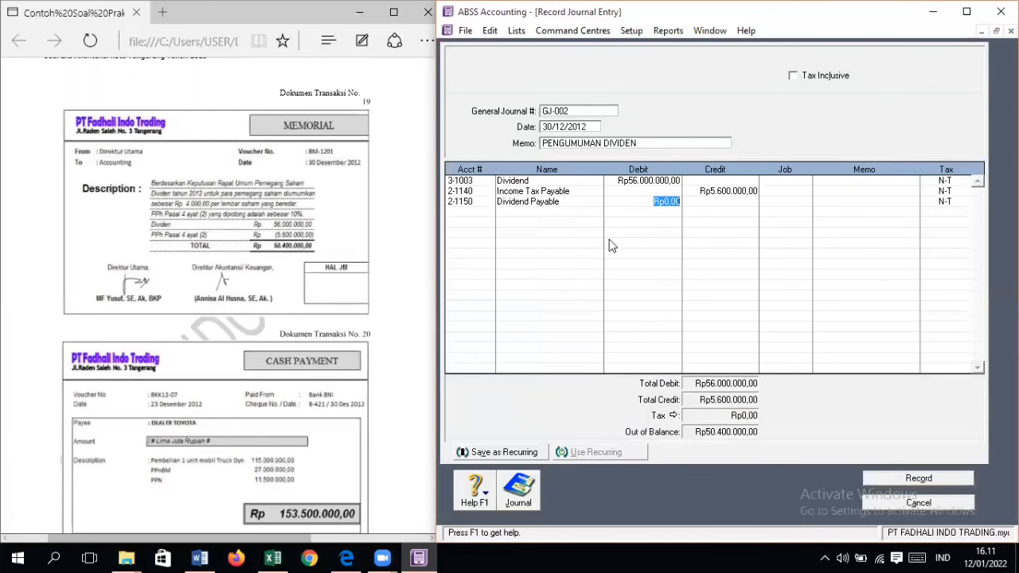
key(Tab)
key(Return)
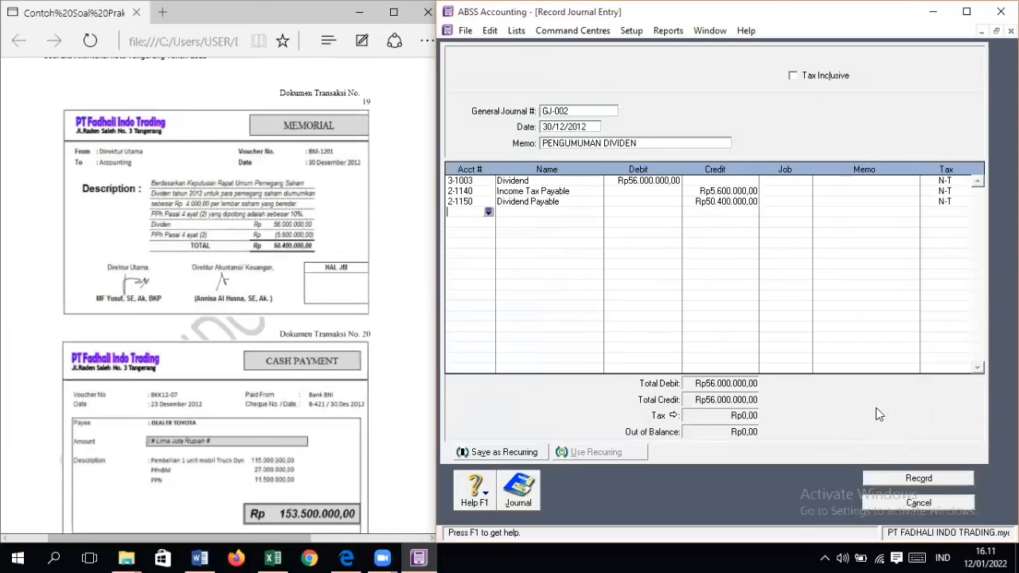
Step: Record the dividend journal entry without job numbers and close the journal entry form
click(931, 483)
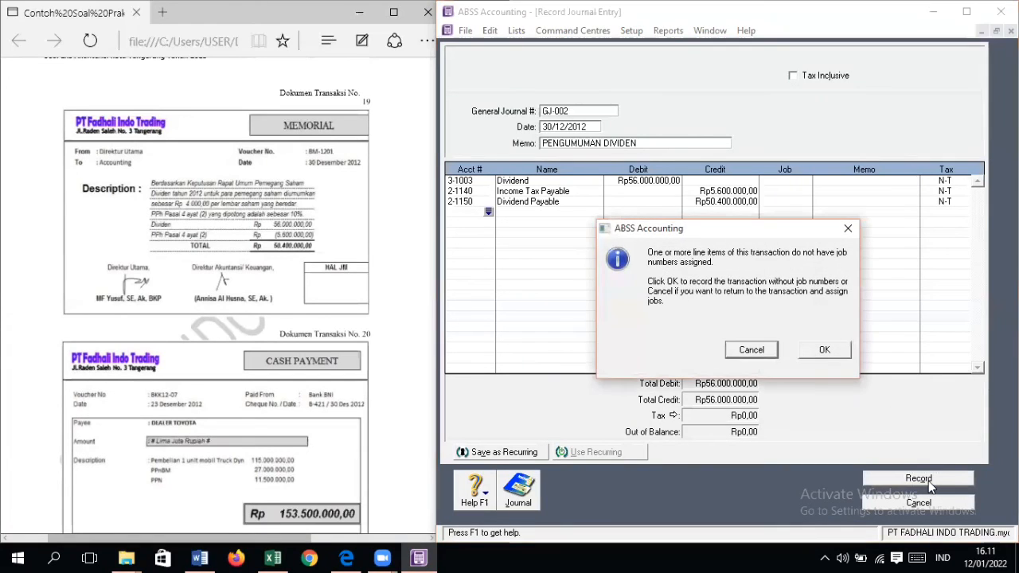
click(832, 359)
scroll(287, 285, down, 3)
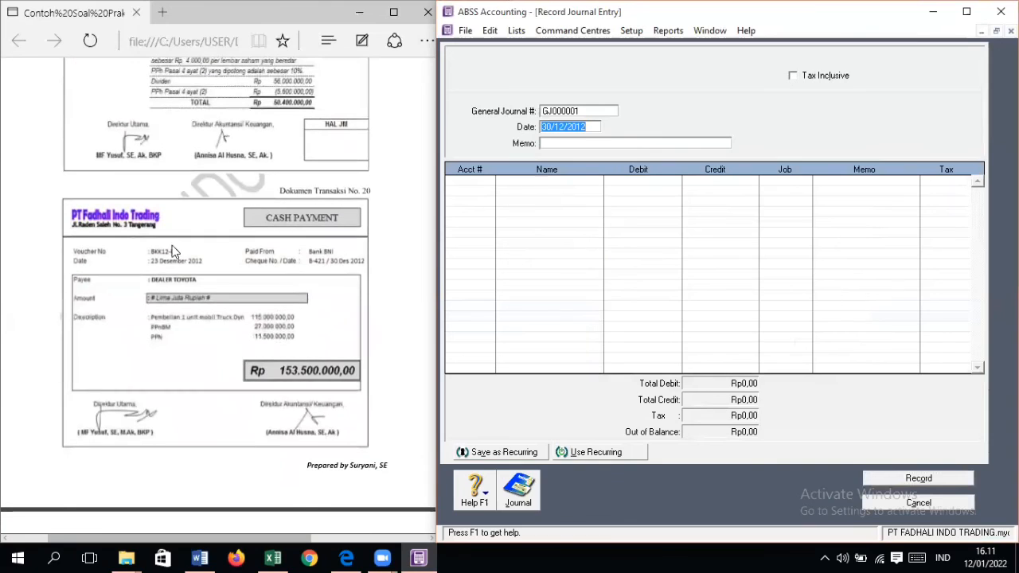
click(942, 501)
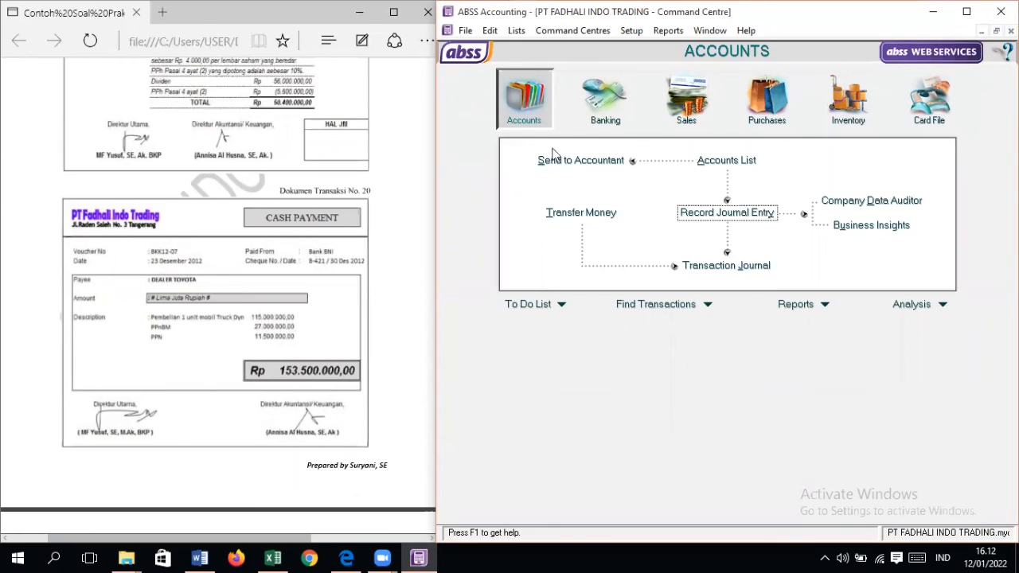
Step: Start a Spend Money transaction in Banking paid from account 1-1110 Cash In Bank
click(586, 118)
click(576, 163)
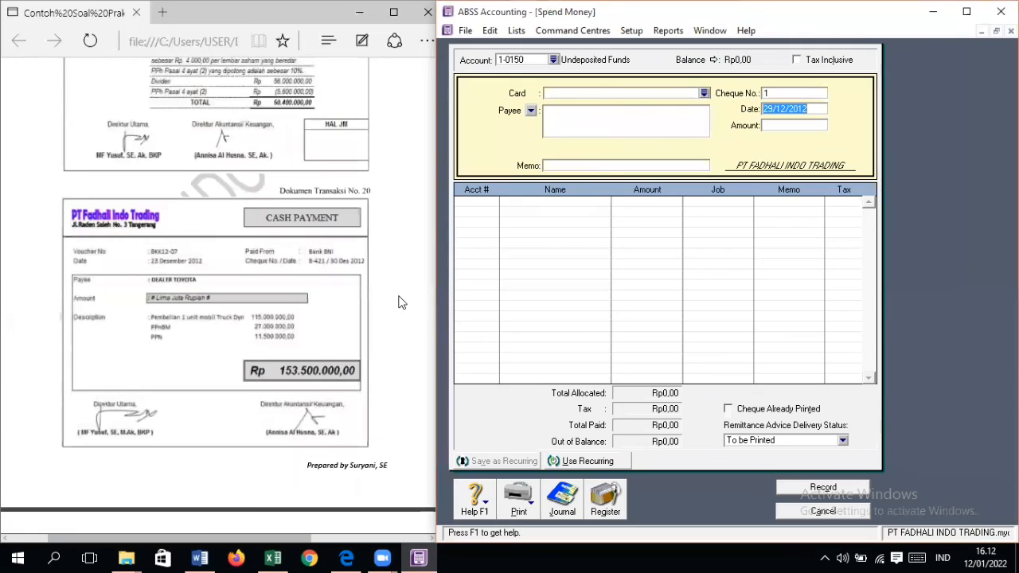
click(554, 59)
double_click(585, 221)
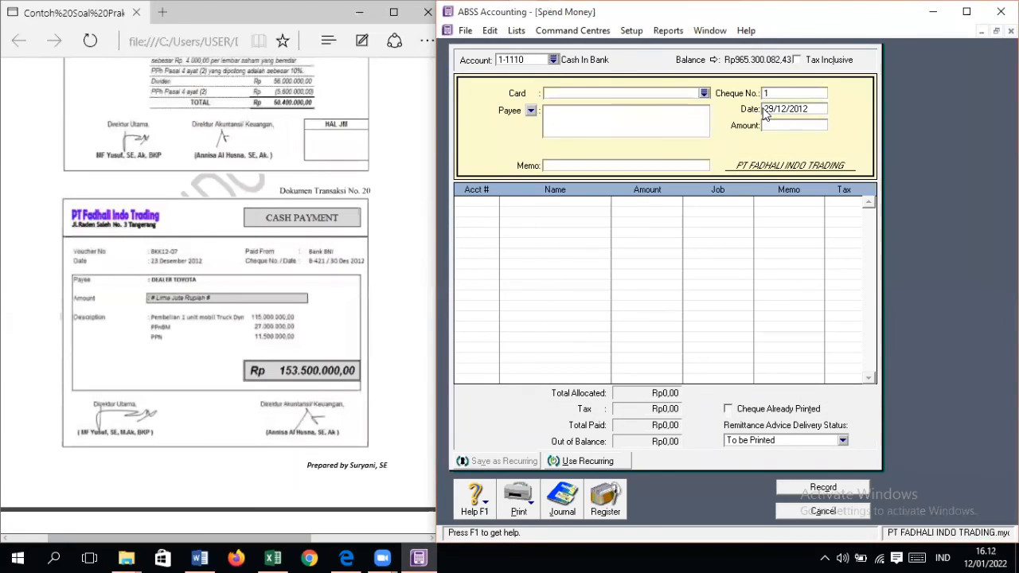
Step: Set the payment's cheque number to B-421, date to 30/12/2012 and amount to Rp153.500.000
text(B-421)
key(Tab)
text(30/12/2012)
key(Tab)
text(1)
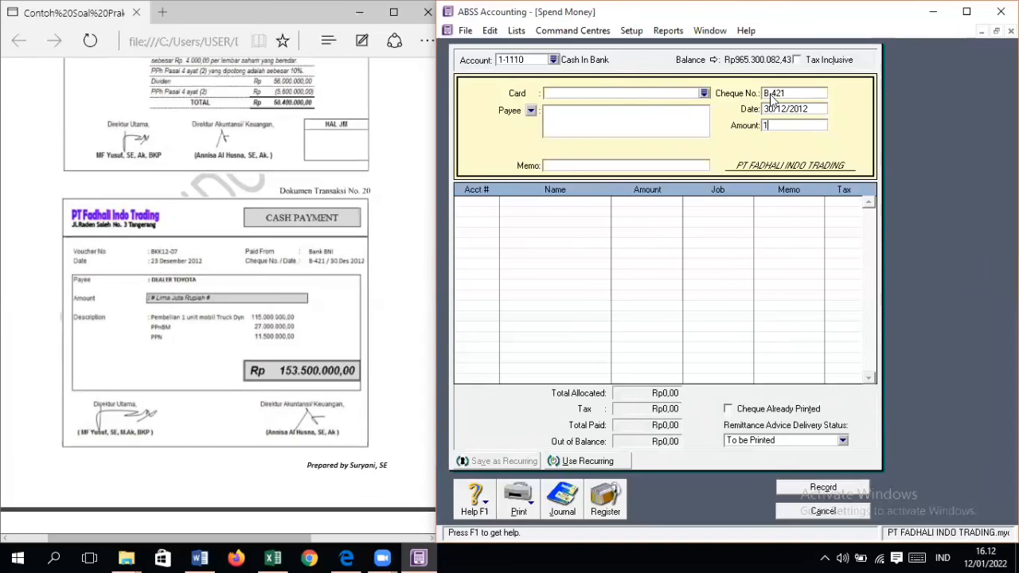
text(53500000)
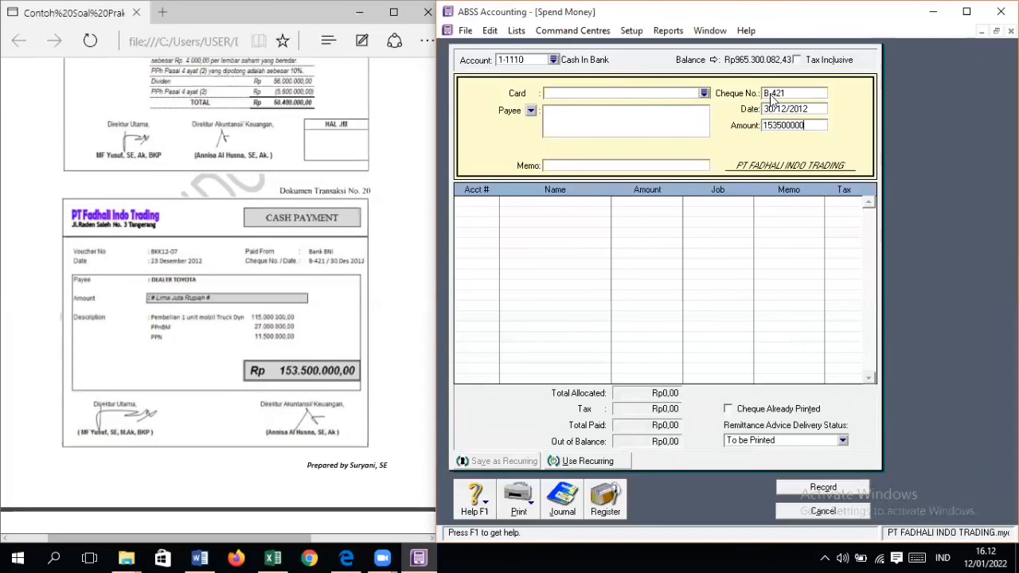
key(Tab)
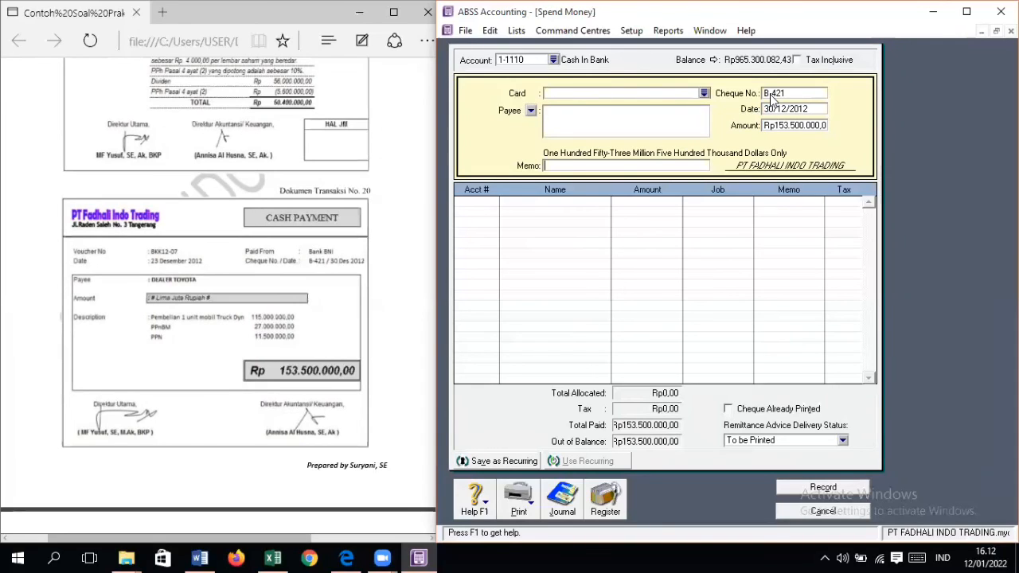
Step: Enter PEMBELIAN 1 UNIT MOBIL TRUCK DYN as the payment's memo
text(PEMBELIAN 1 UNIT MOBIL TRUCK)
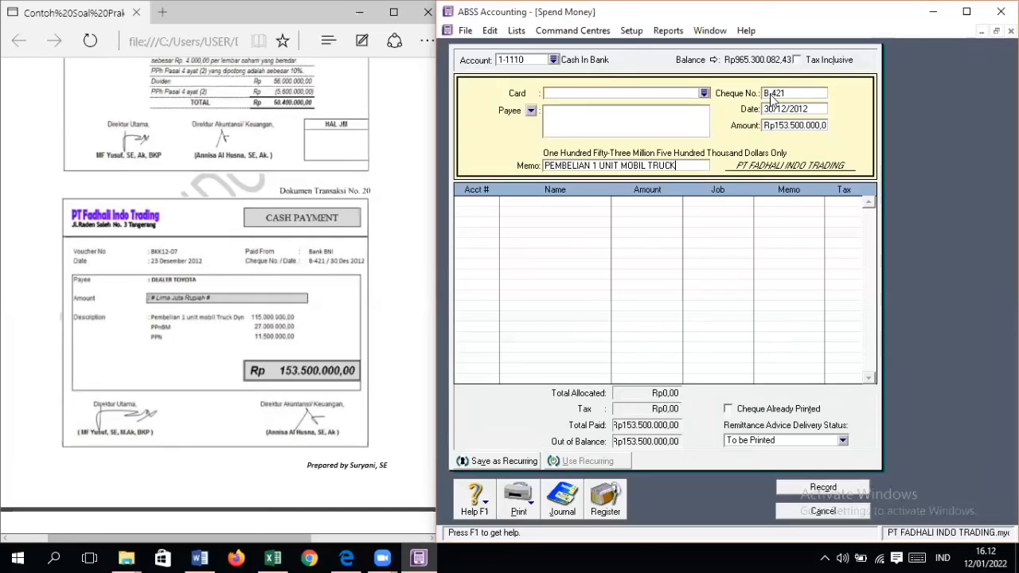
text( DYN)
key(Tab)
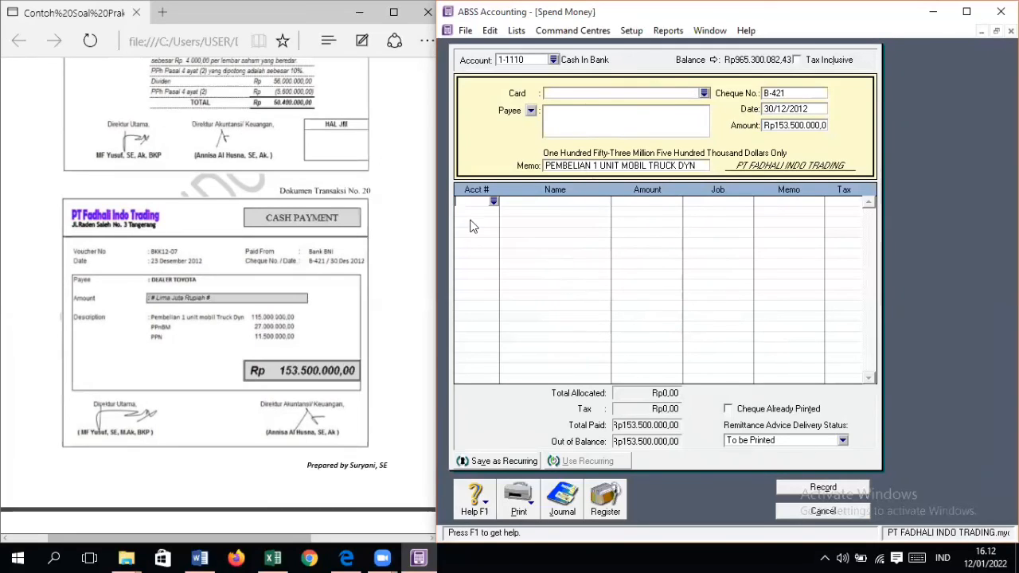
Step: Allocate Rp142.000.000 to account 1-2140 Vehicles on the payment's first line
click(494, 201)
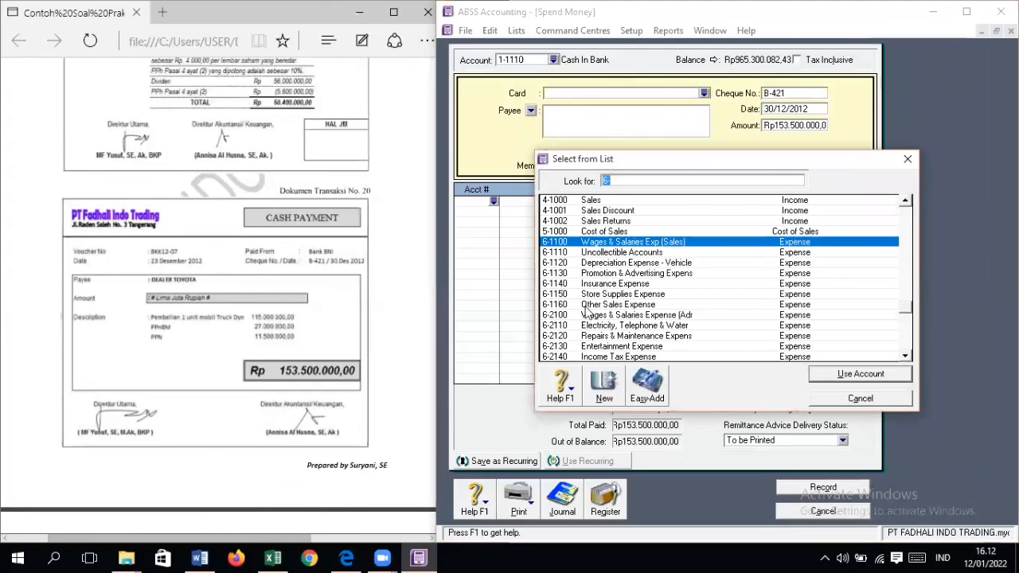
scroll(609, 279, up, 15)
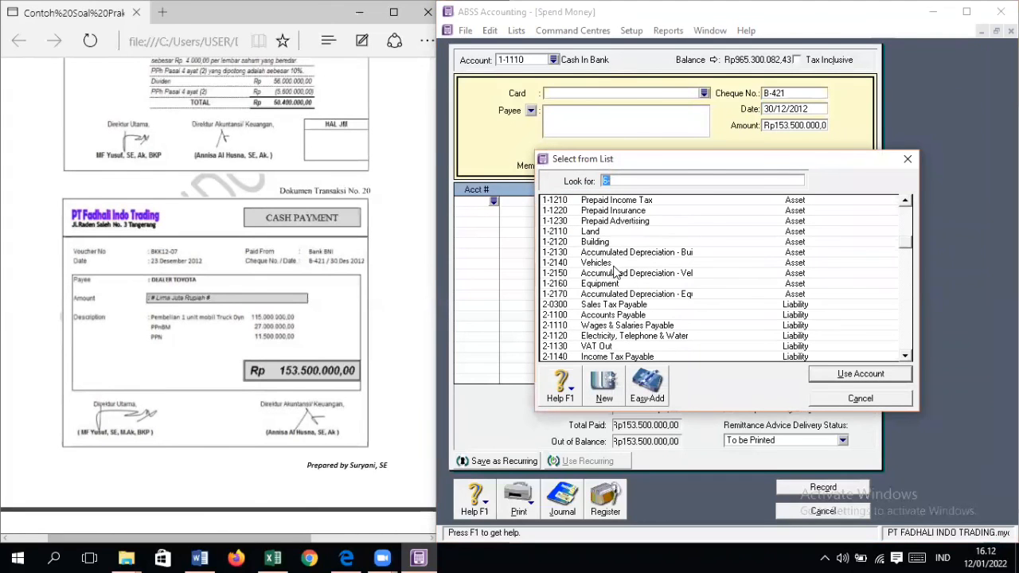
double_click(611, 262)
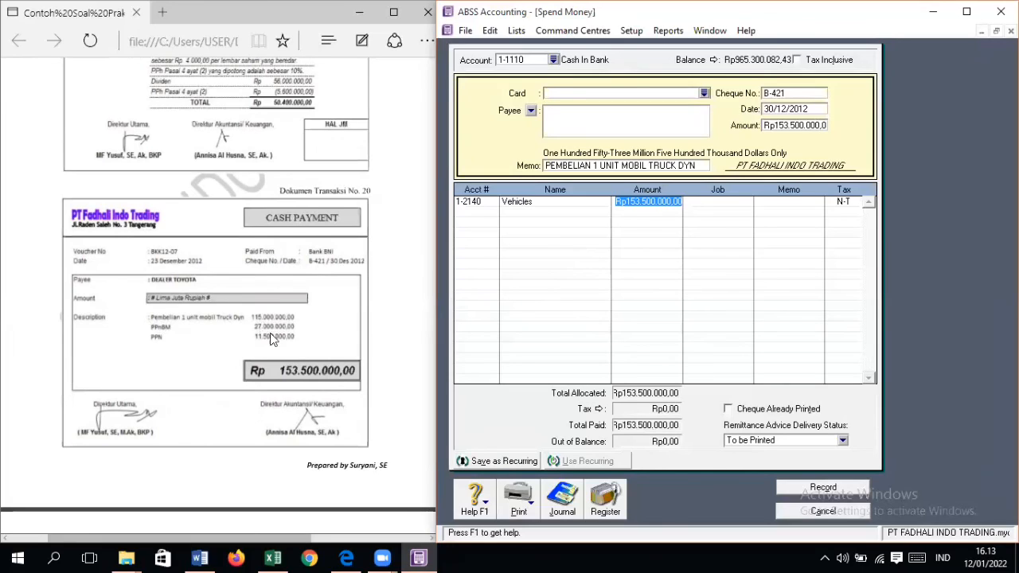
text(142.000.)
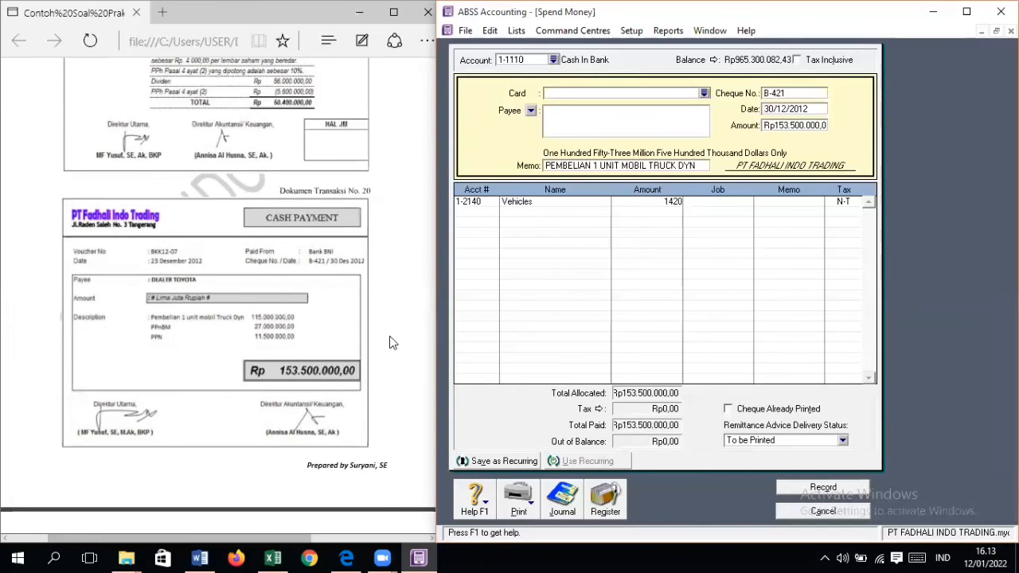
text(0000)
key(Tab)
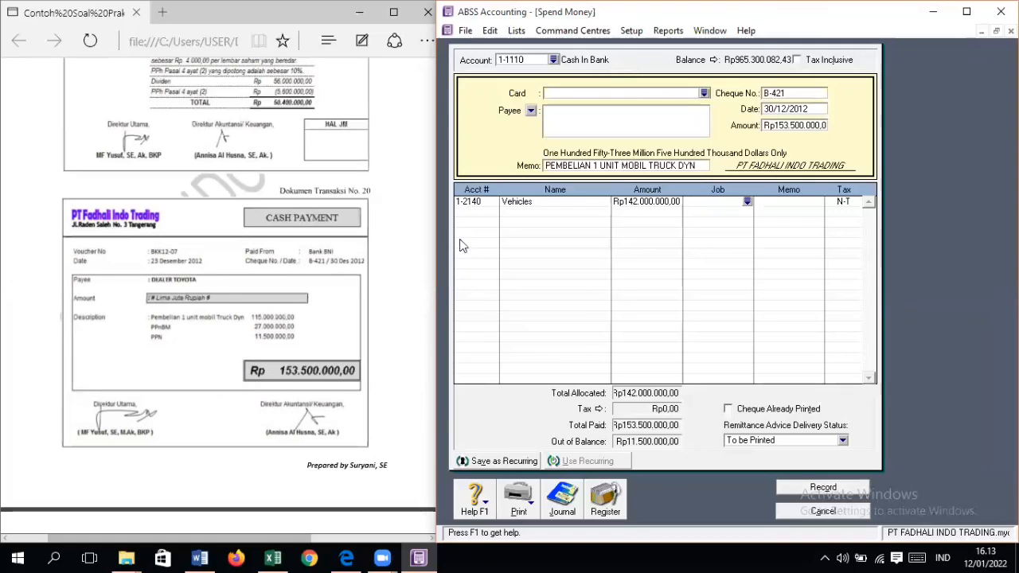
Step: Allocate the remaining Rp11.500.000 to account 1-1200 VAT In on the payment's second line
click(489, 212)
click(494, 212)
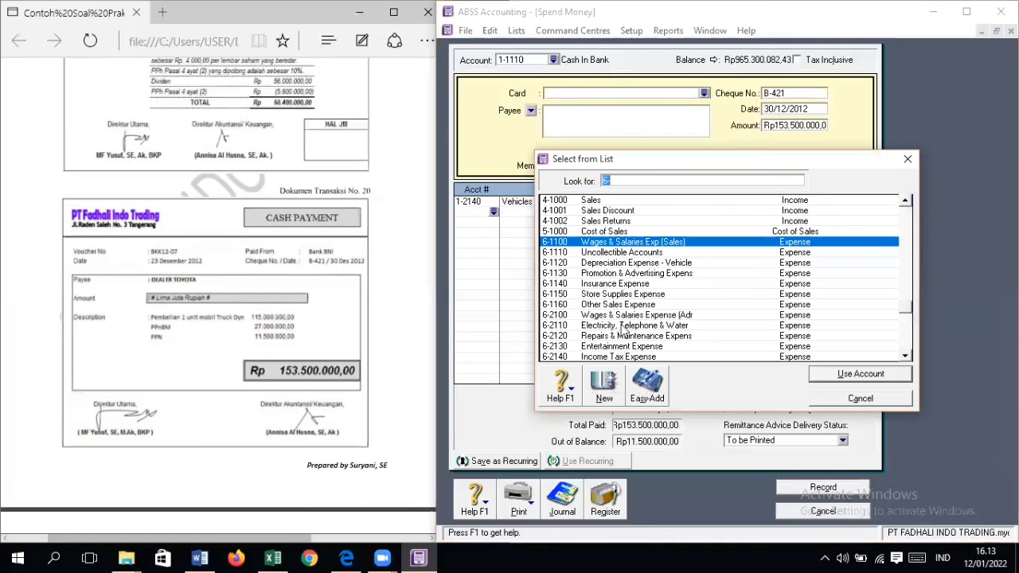
scroll(626, 327, up, 3)
scroll(627, 328, up, 10)
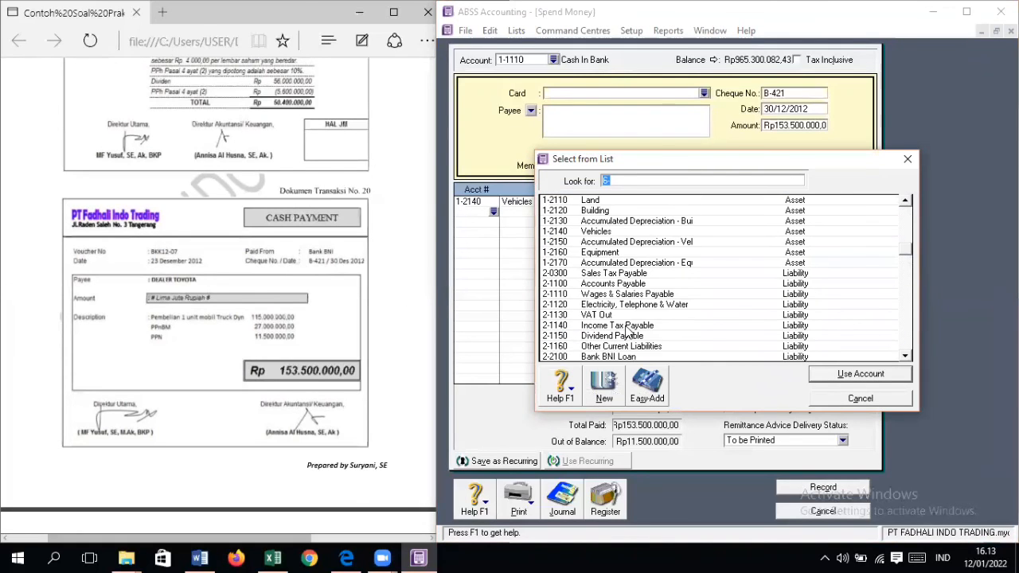
scroll(627, 333, up, 1)
double_click(606, 281)
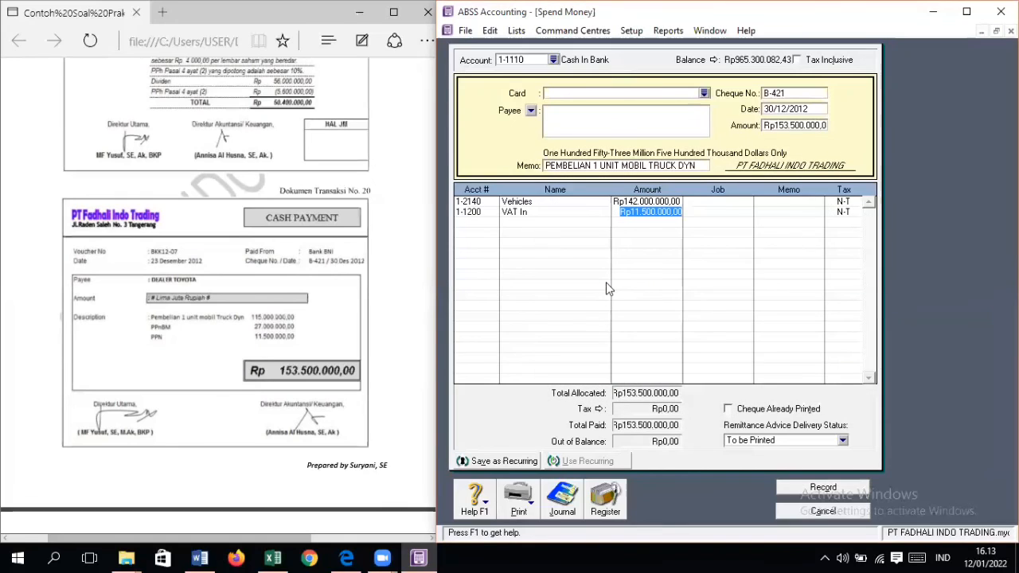
click(606, 283)
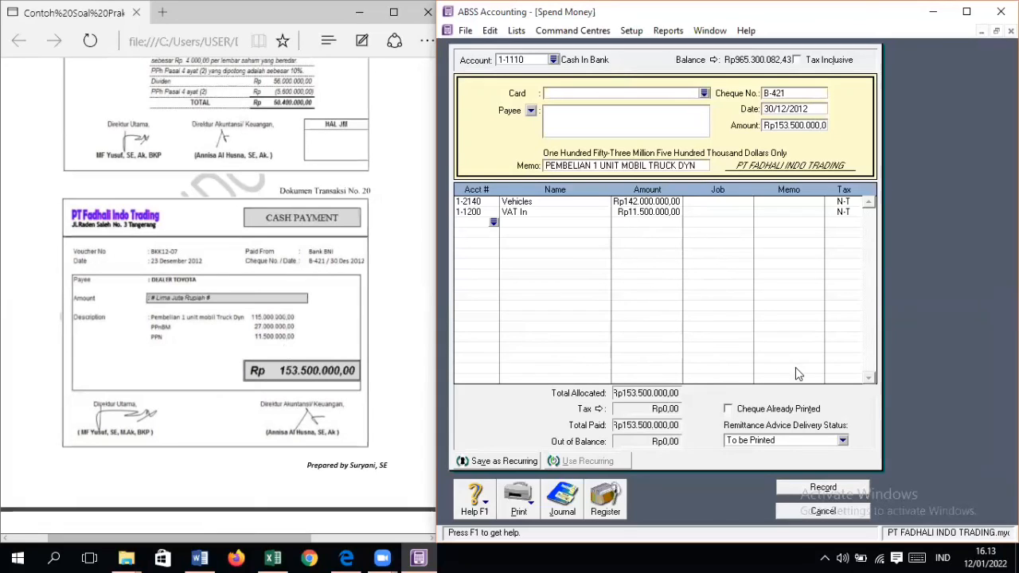
Step: Record the truck purchase payment without job numbers and close the Spend Money form
click(843, 488)
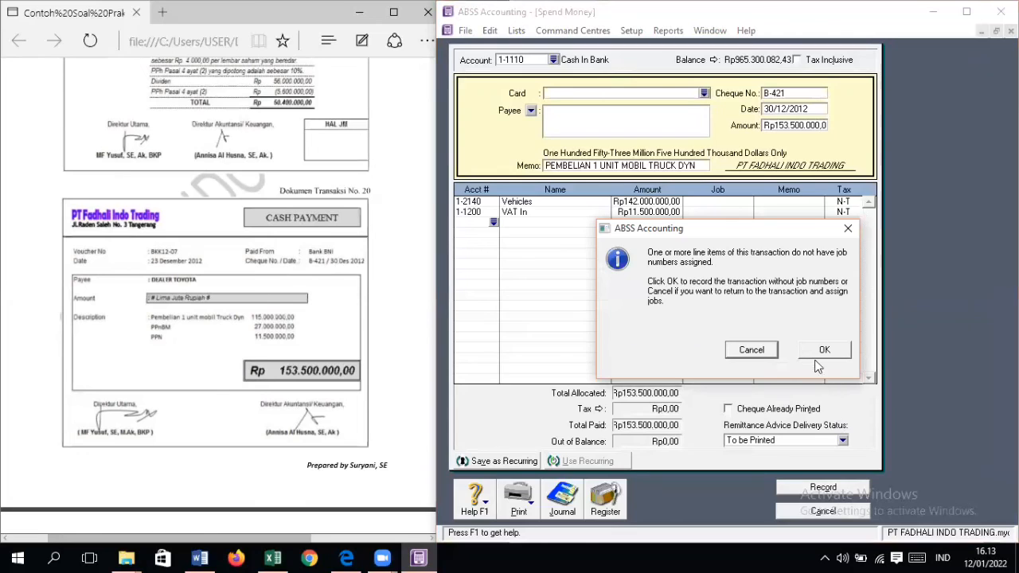
click(820, 354)
click(836, 510)
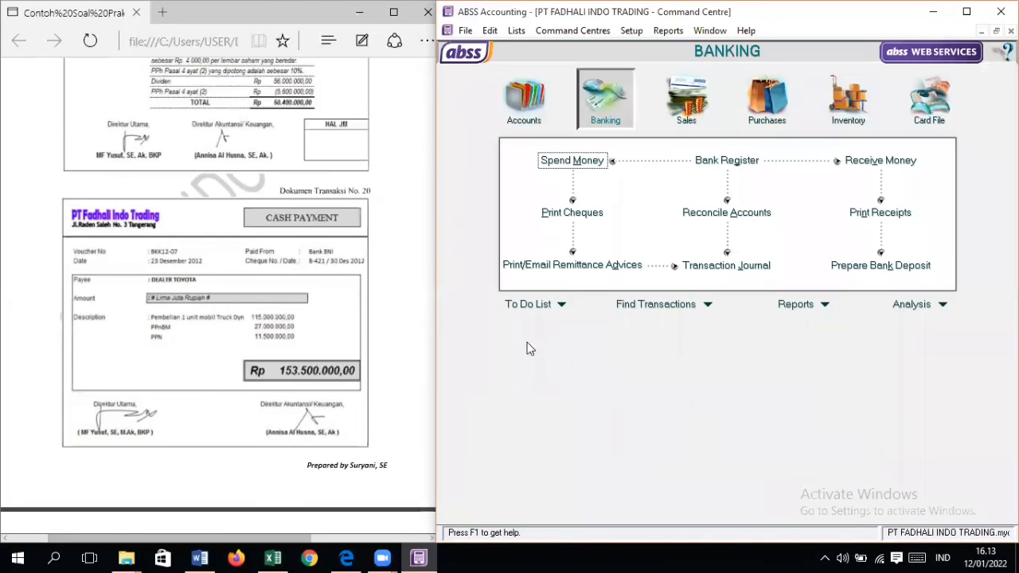
Step: Review the Bukti Memorial page's adjustment data for 31 December 2012 in the source document
scroll(229, 281, down, 2)
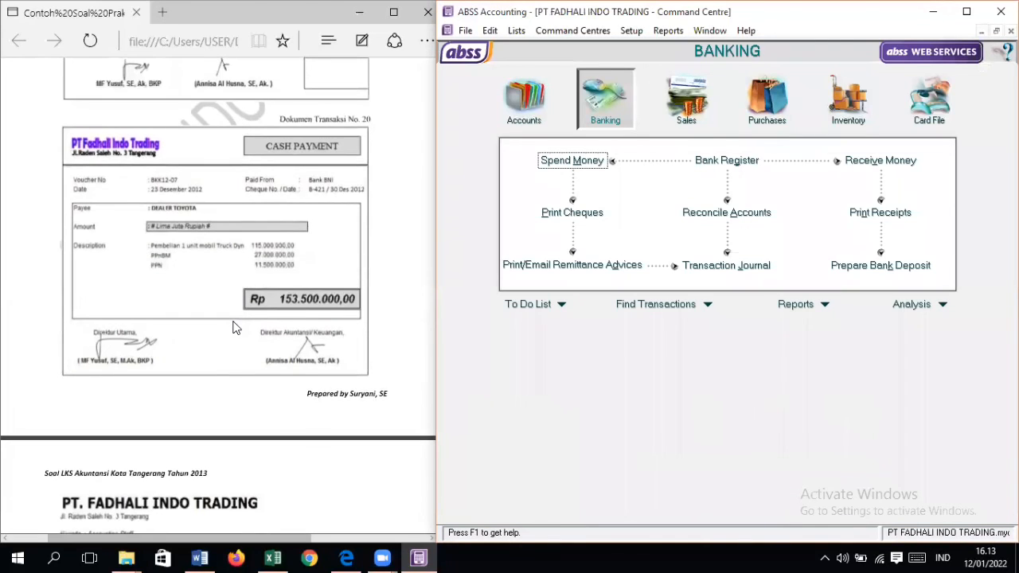
scroll(233, 326, down, 5)
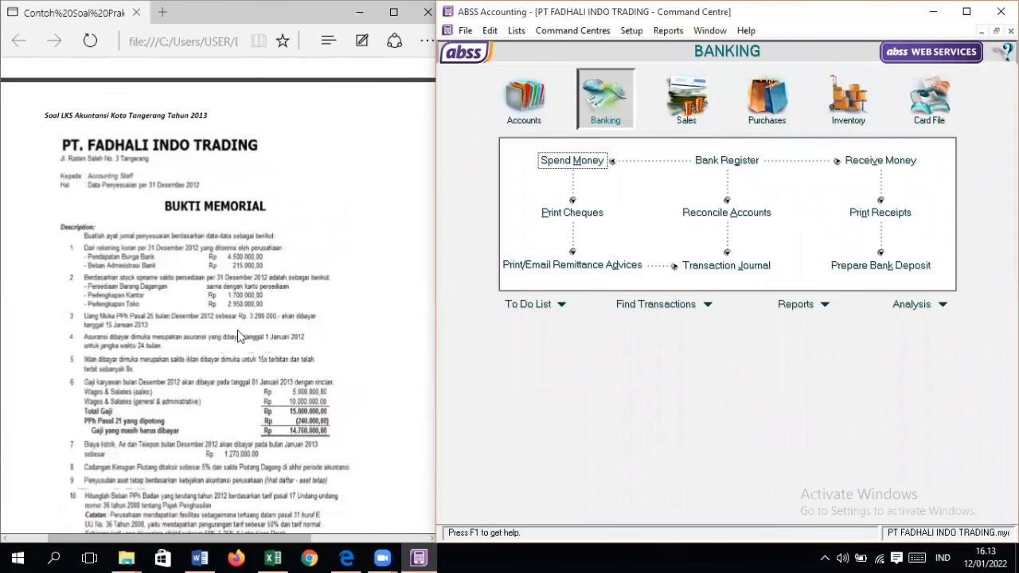
scroll(237, 331, down, 2)
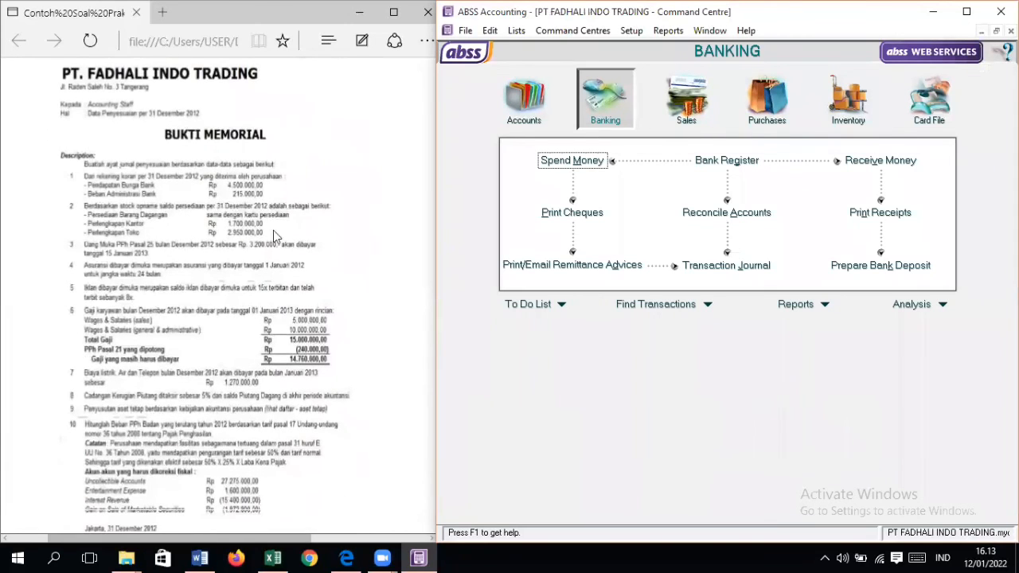
scroll(248, 264, down, 2)
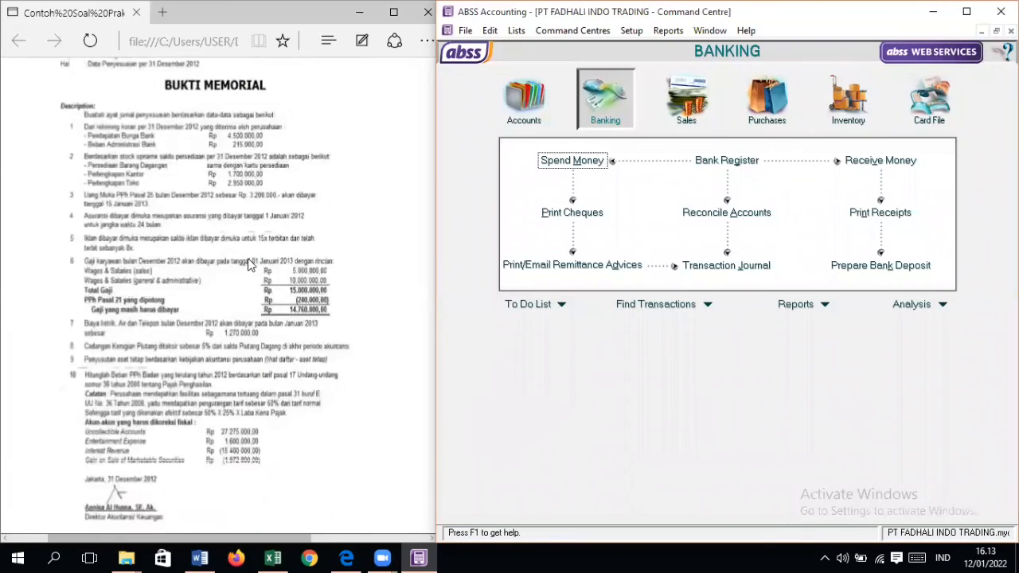